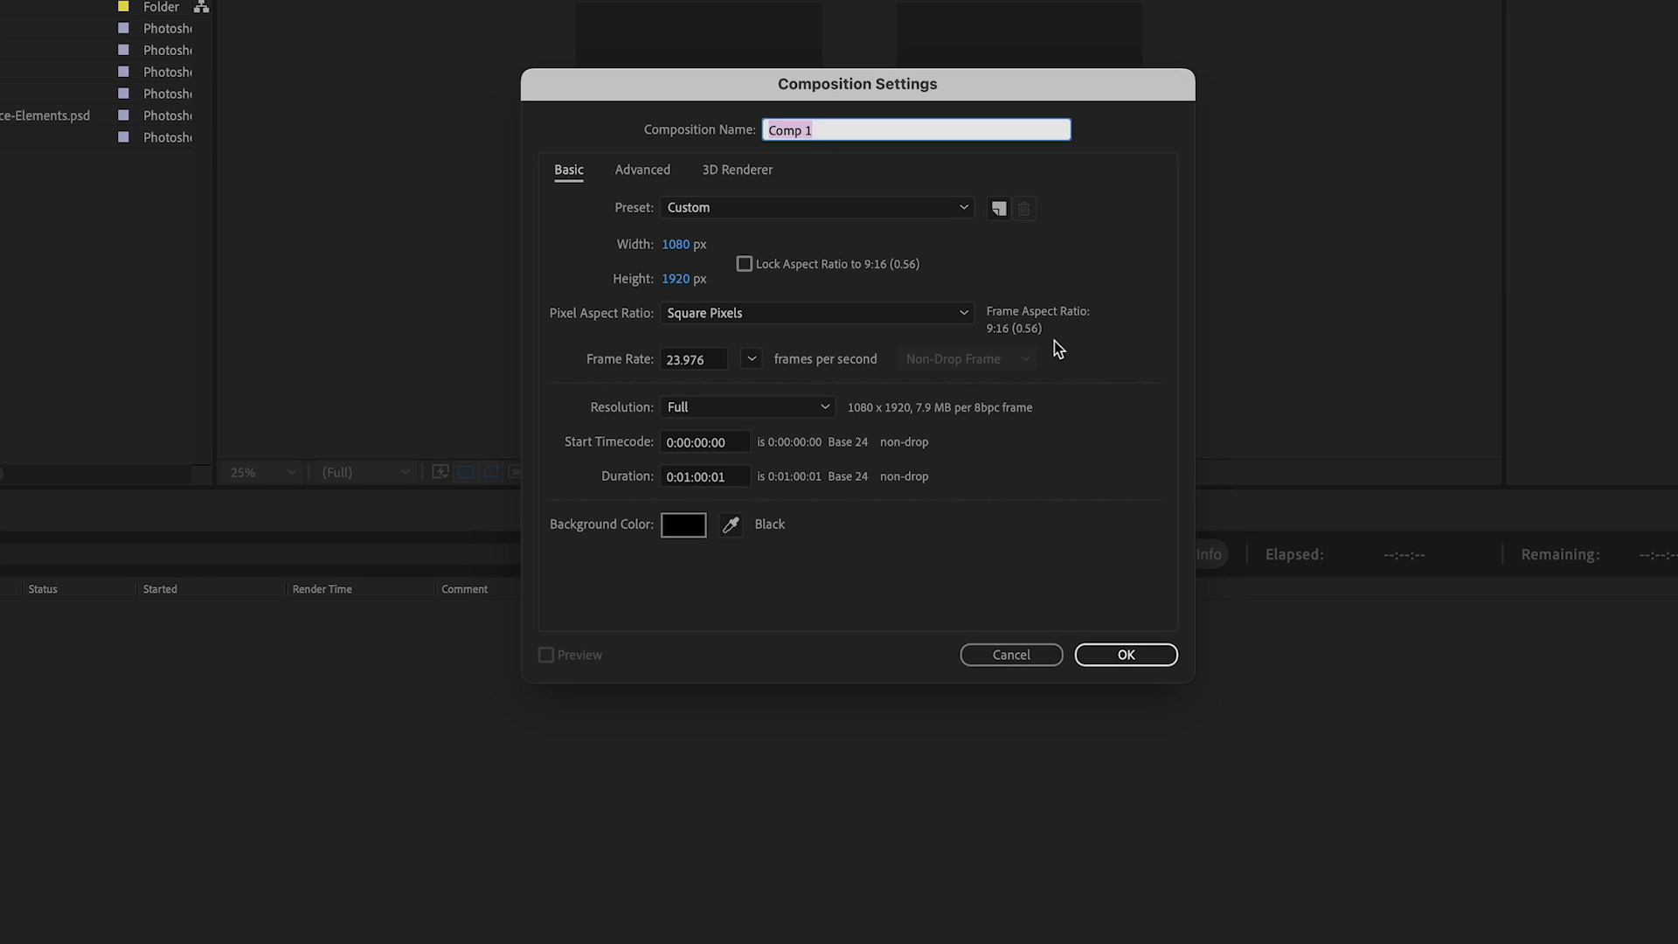
Create a composition using the Social Media Portrait HD 1080x1920 30 fps preset with a duration of 0:00:03:00.
click(883, 208)
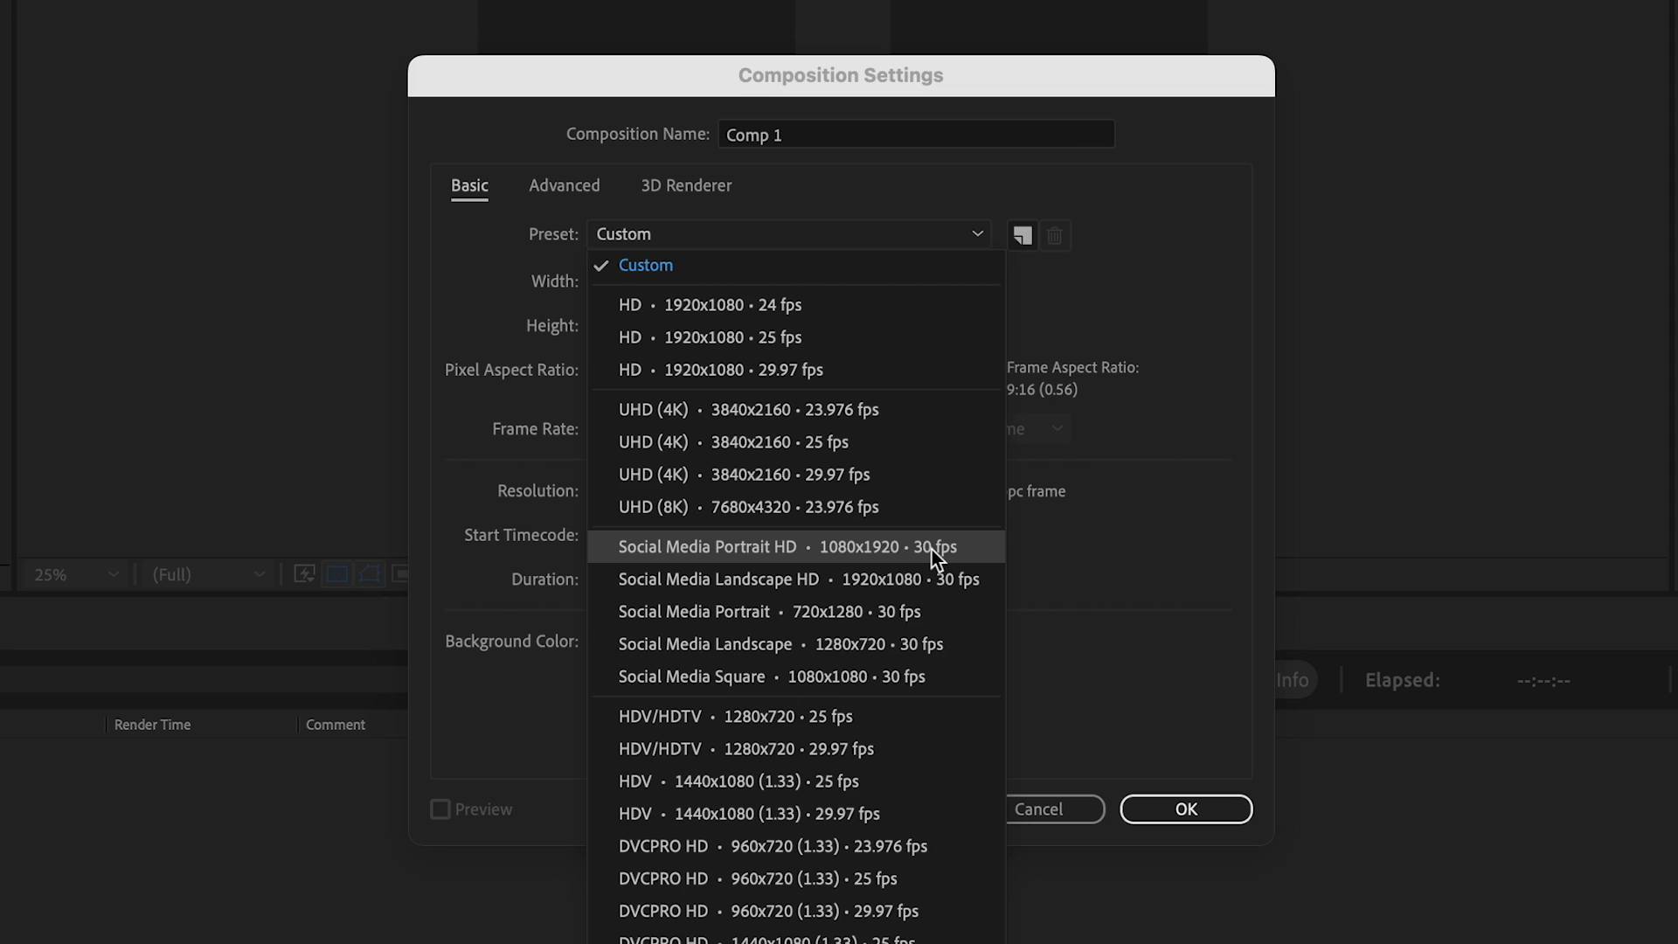
click(932, 548)
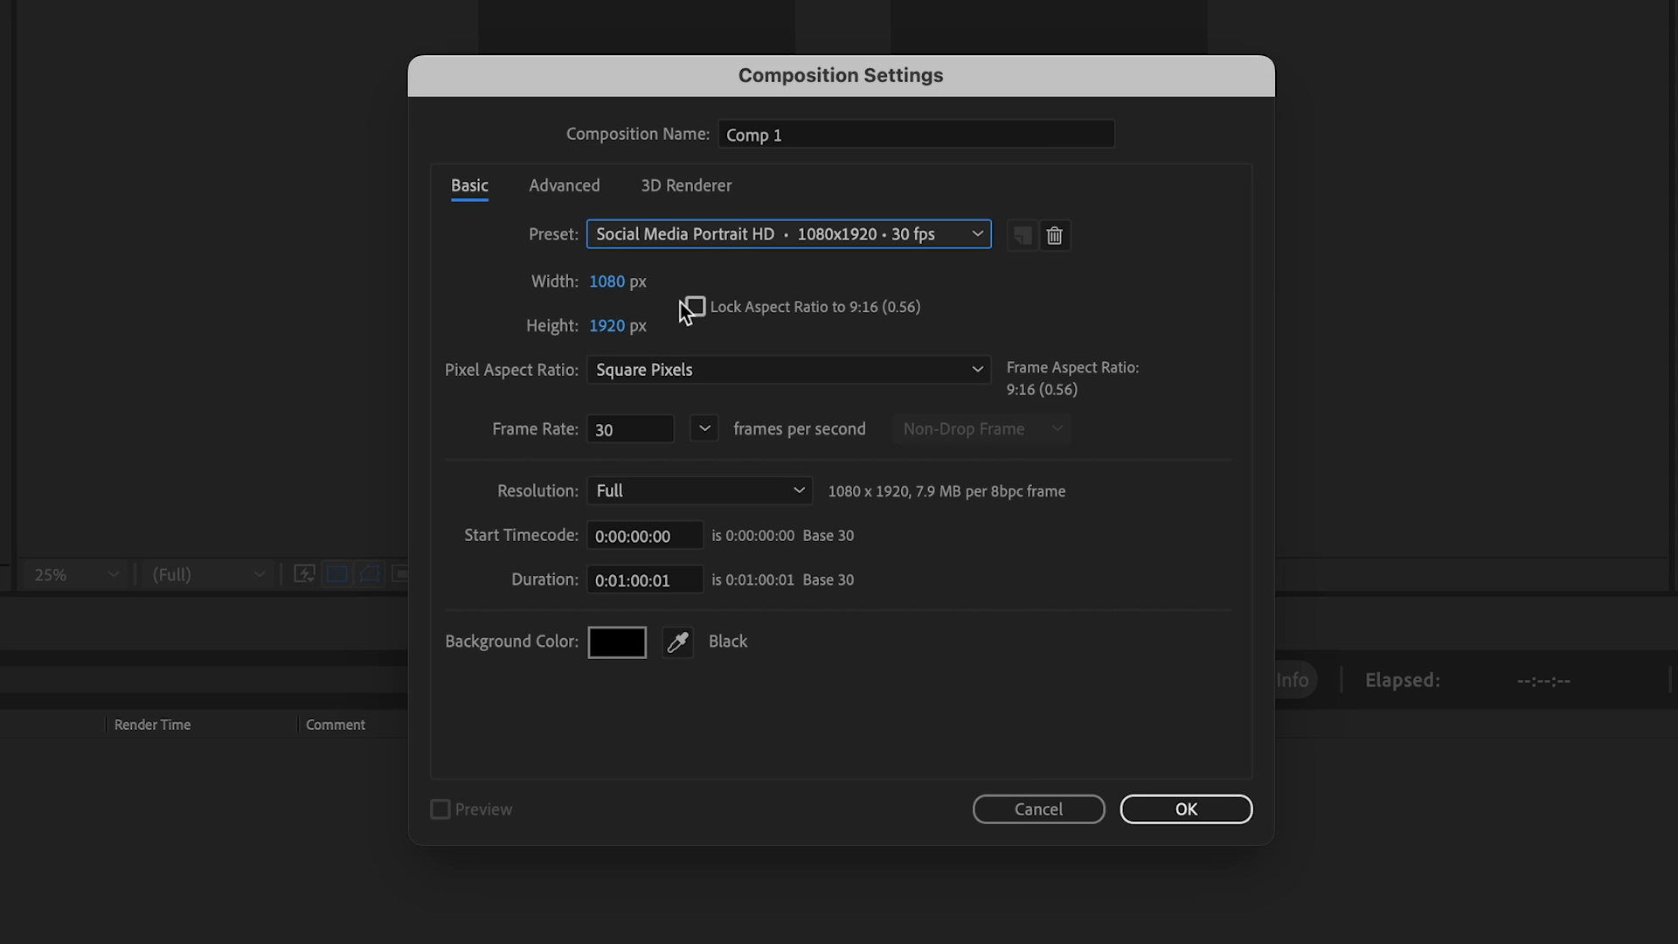
click(624, 580)
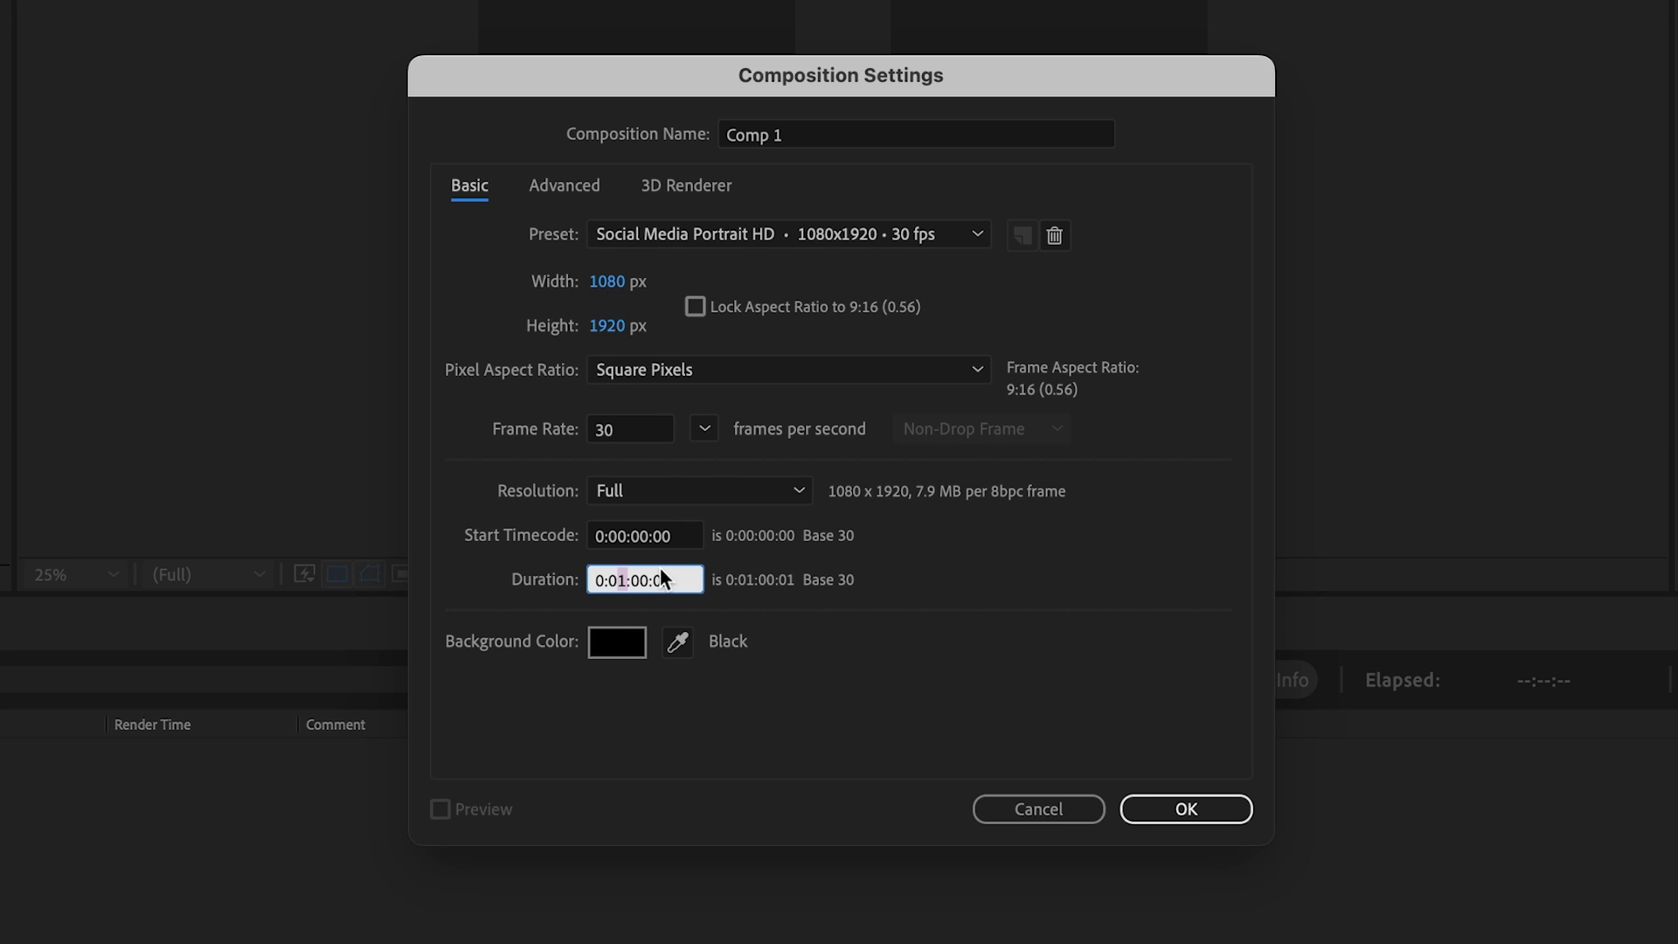
text(0)
key(shift+Right)
key(shift+Right)
text(0)
click(1174, 806)
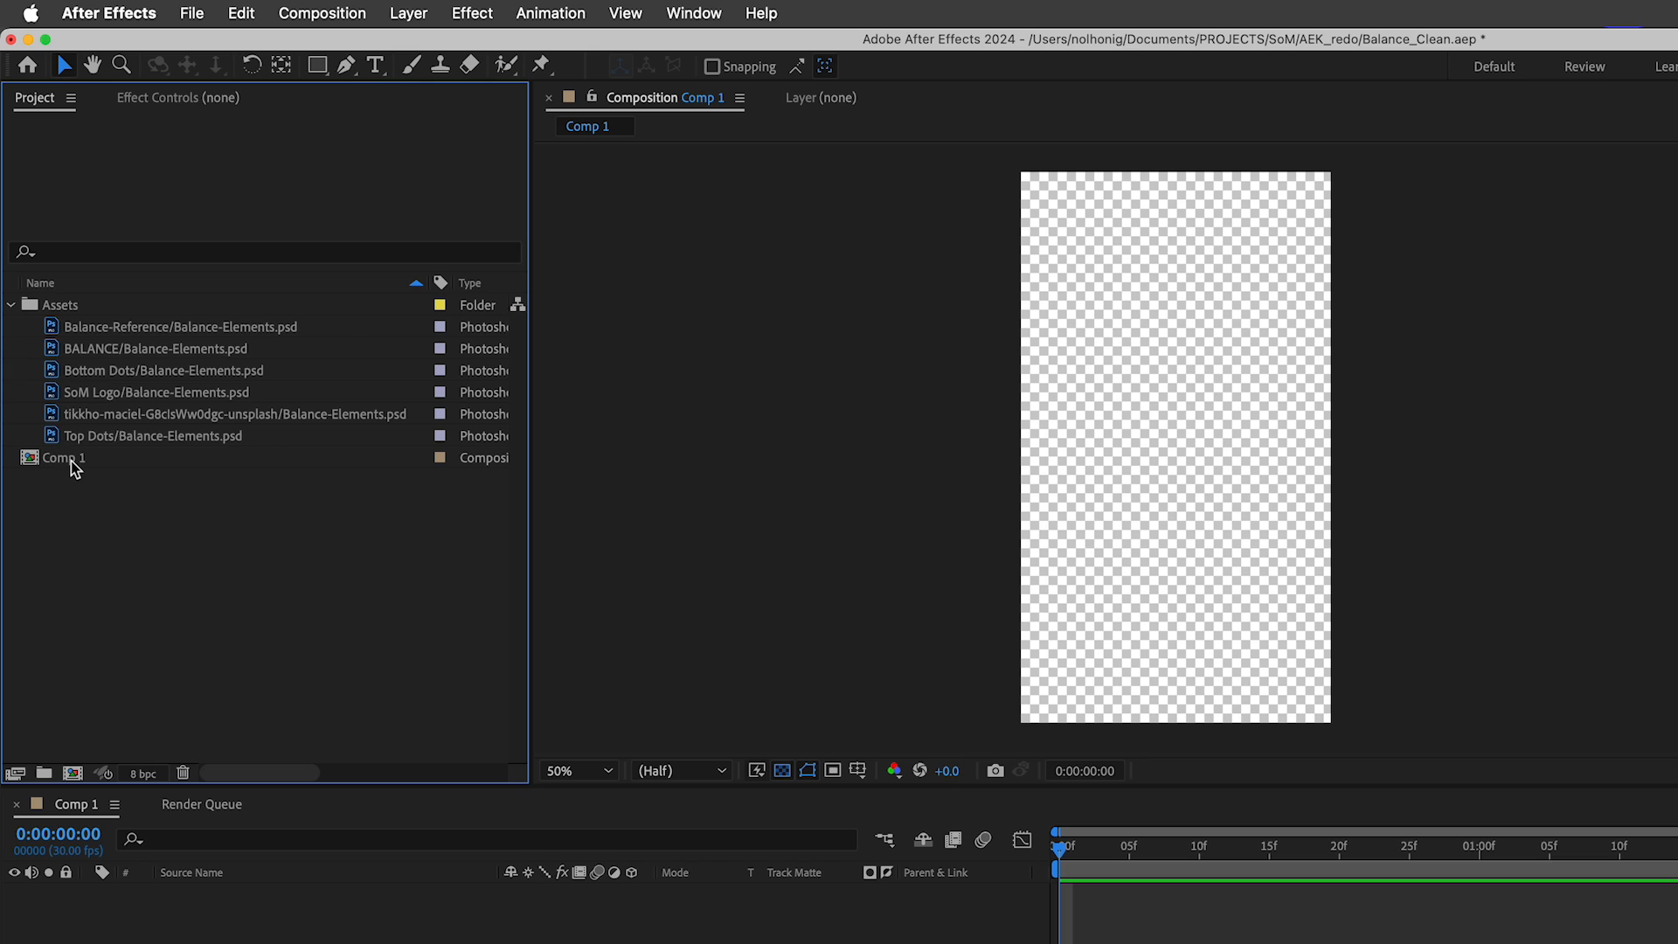
Add a rectangle shape layer that fills the entire 1080 x 1920 composition frame.
click(50, 329)
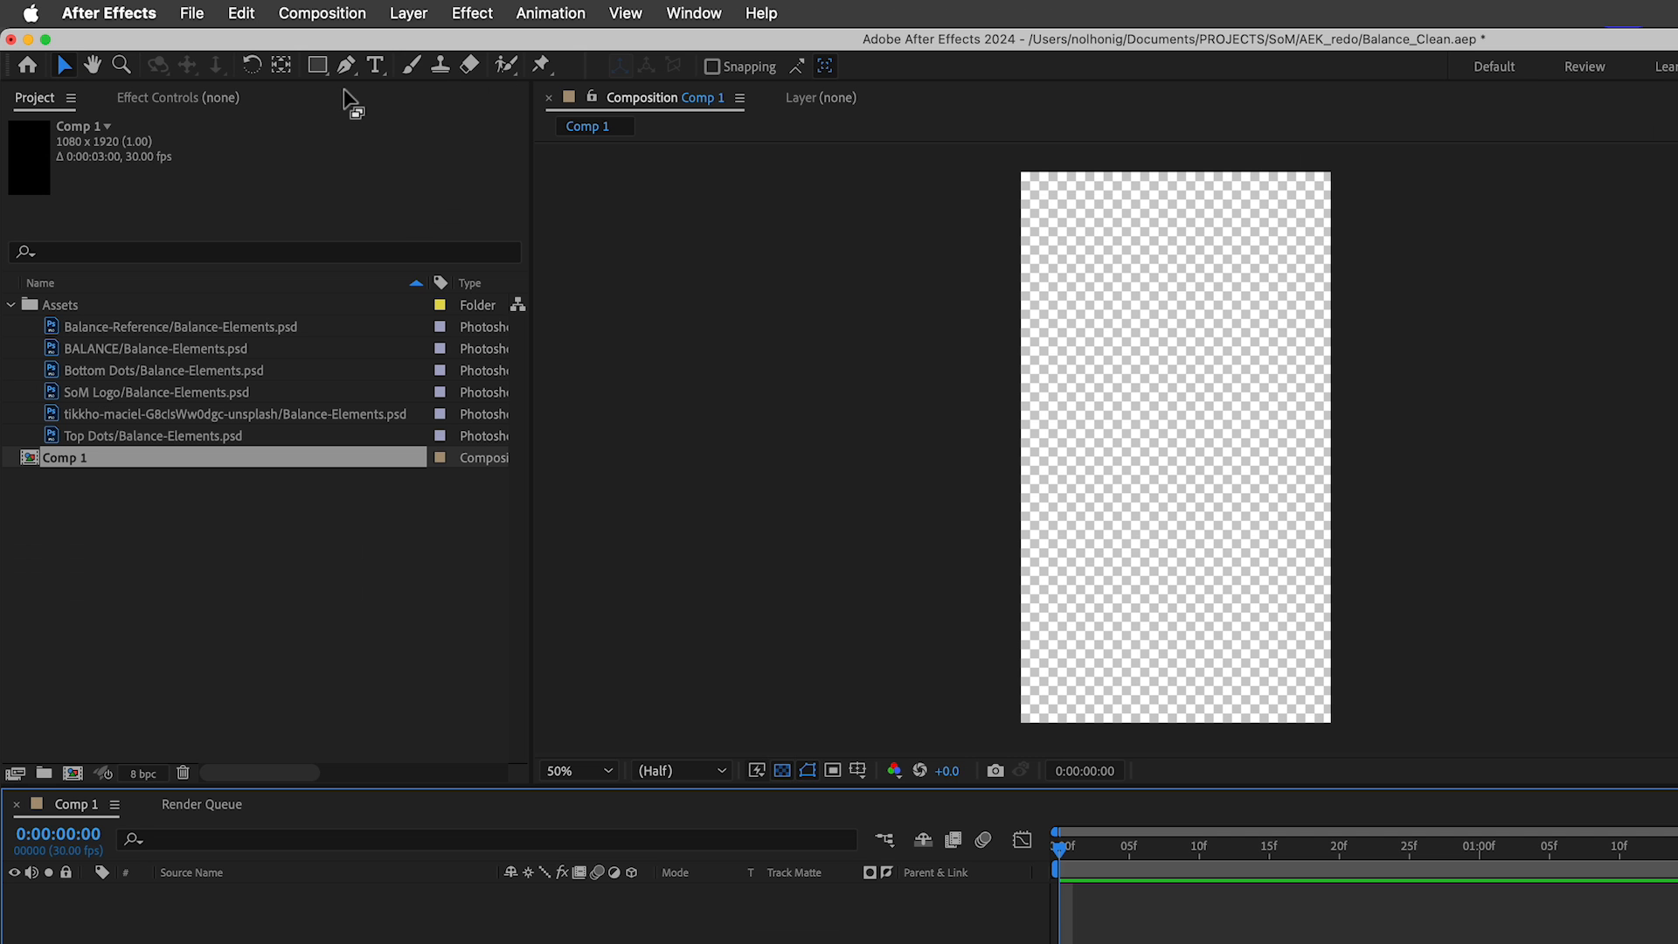
click(228, 48)
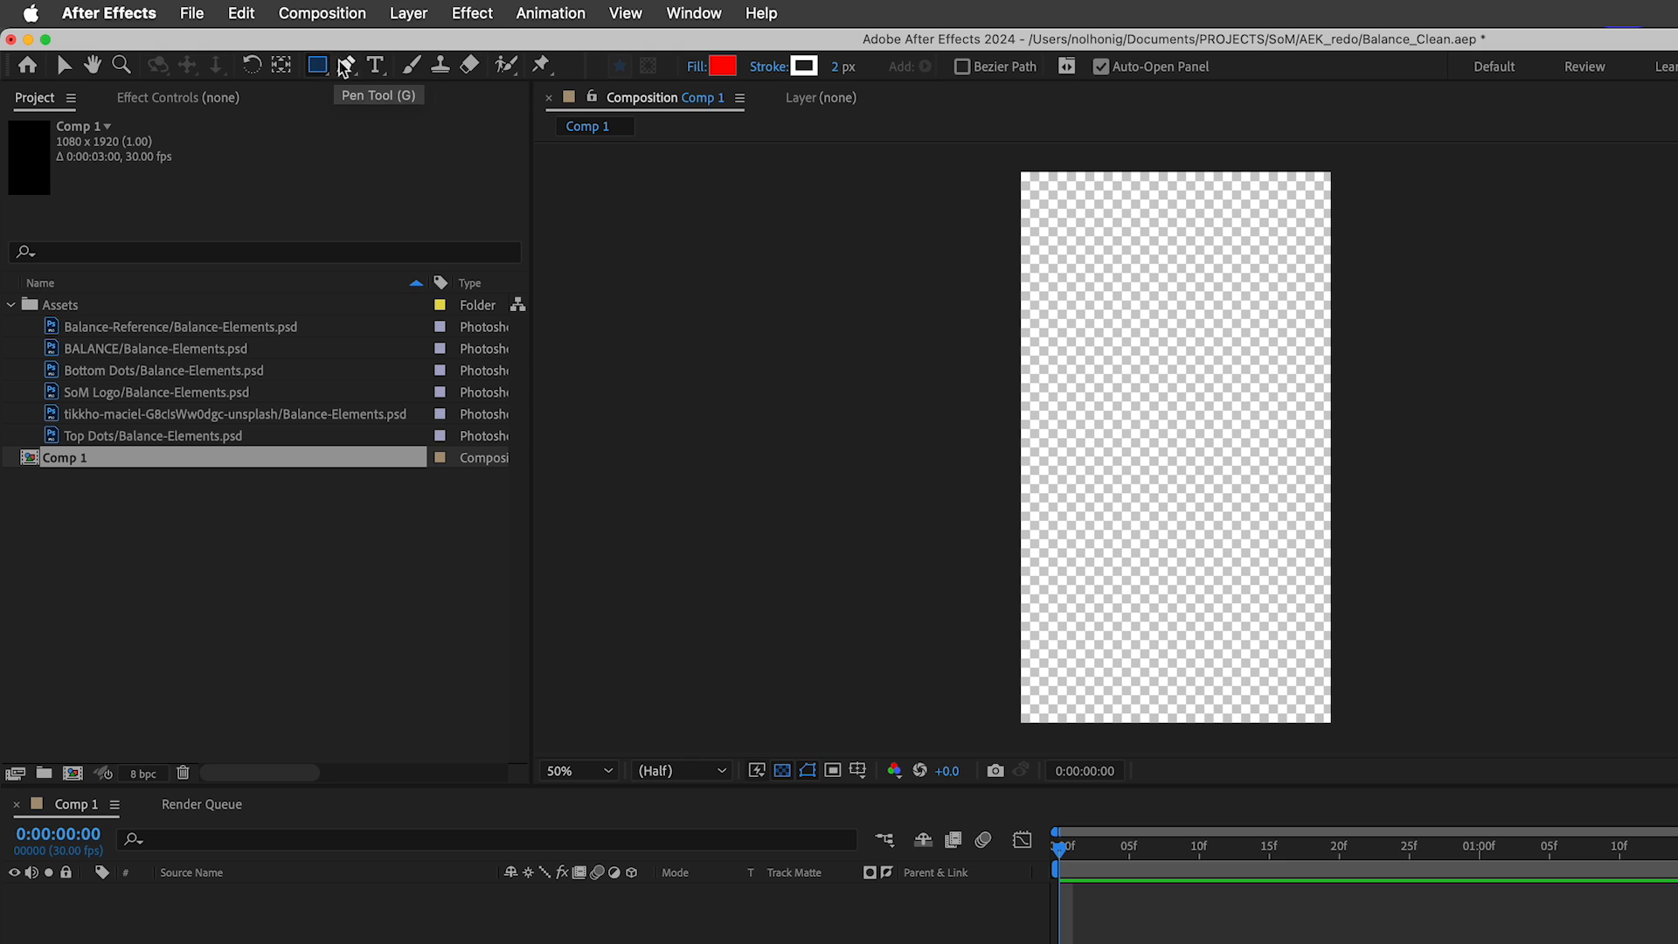
click(331, 72)
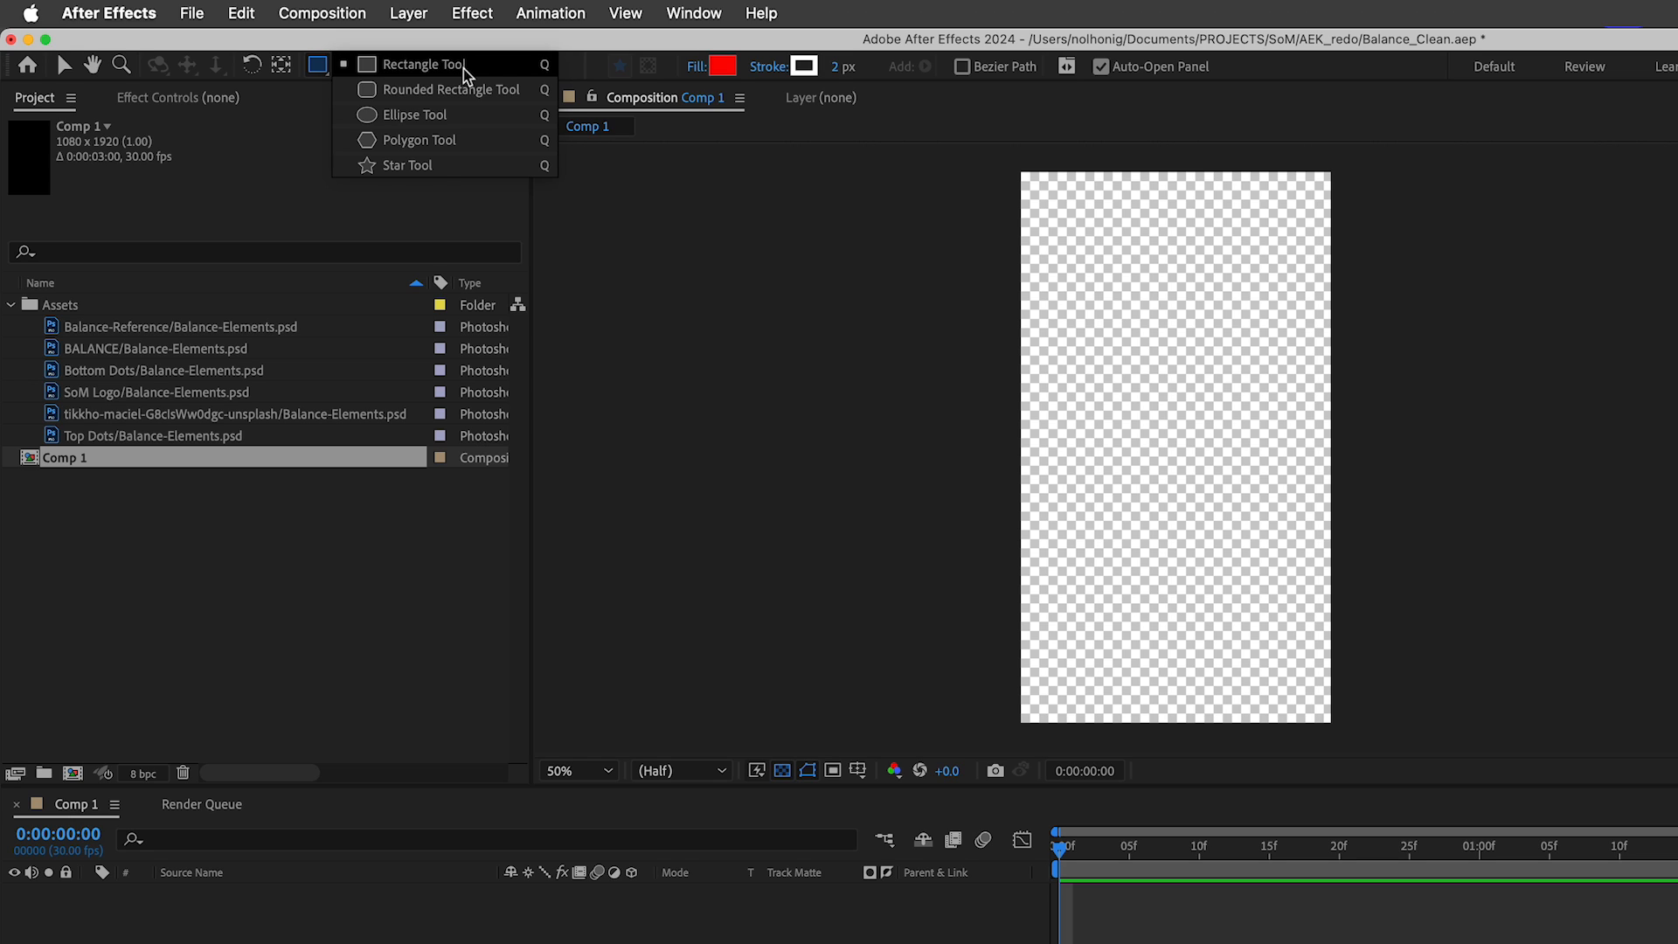
click(460, 68)
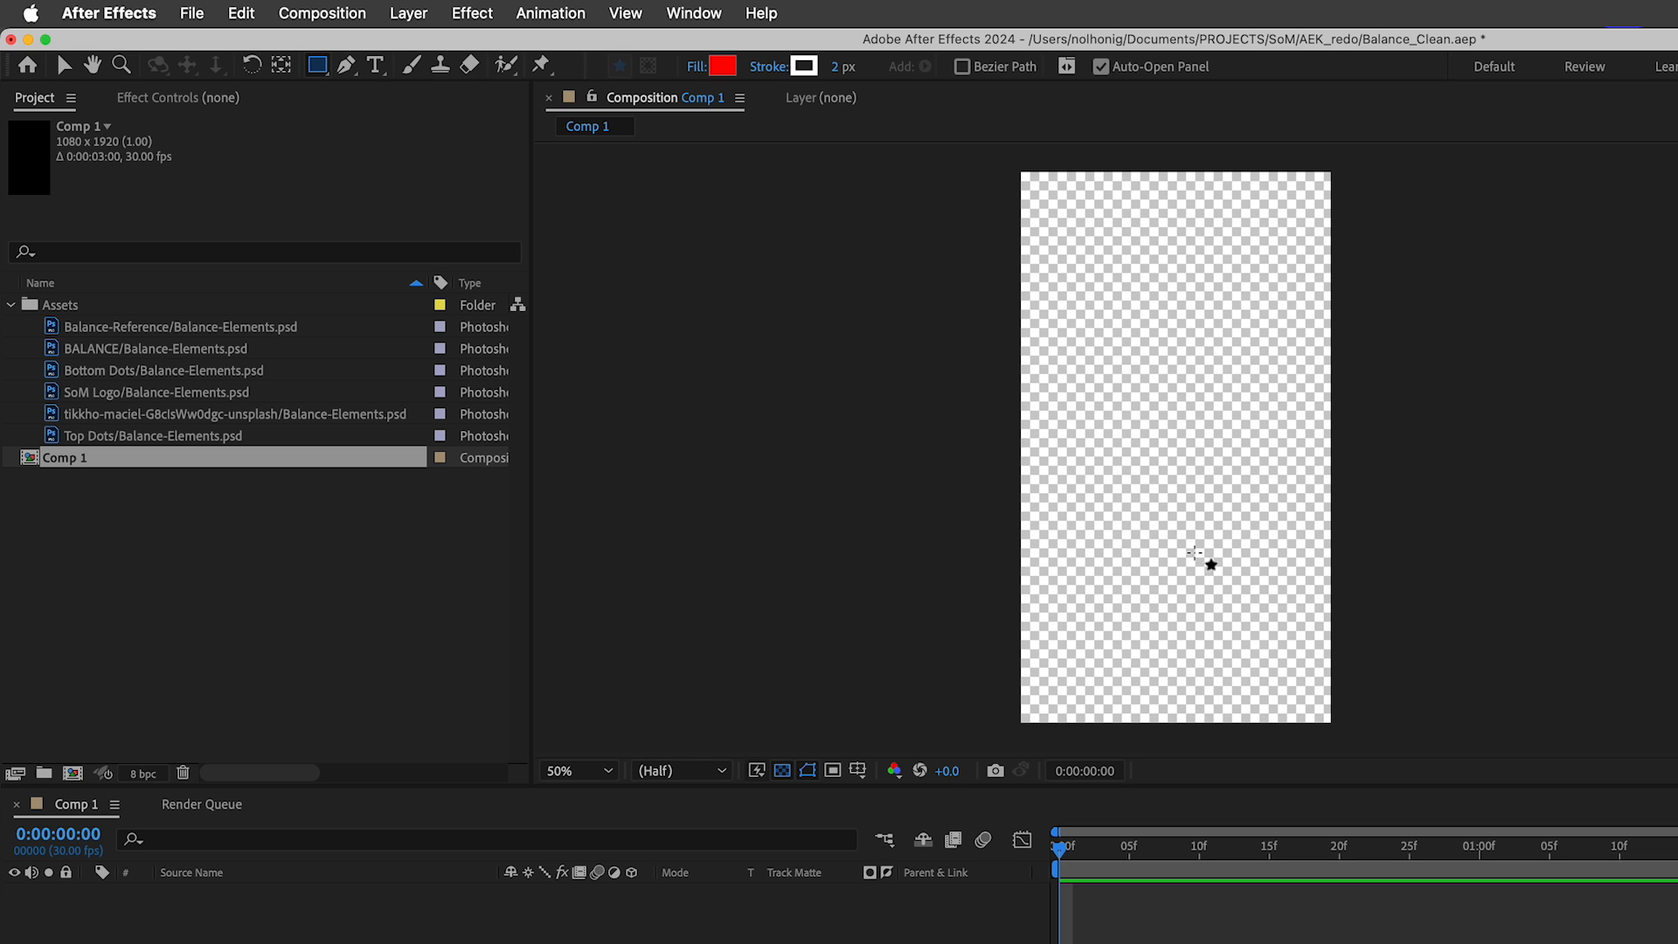
click(782, 770)
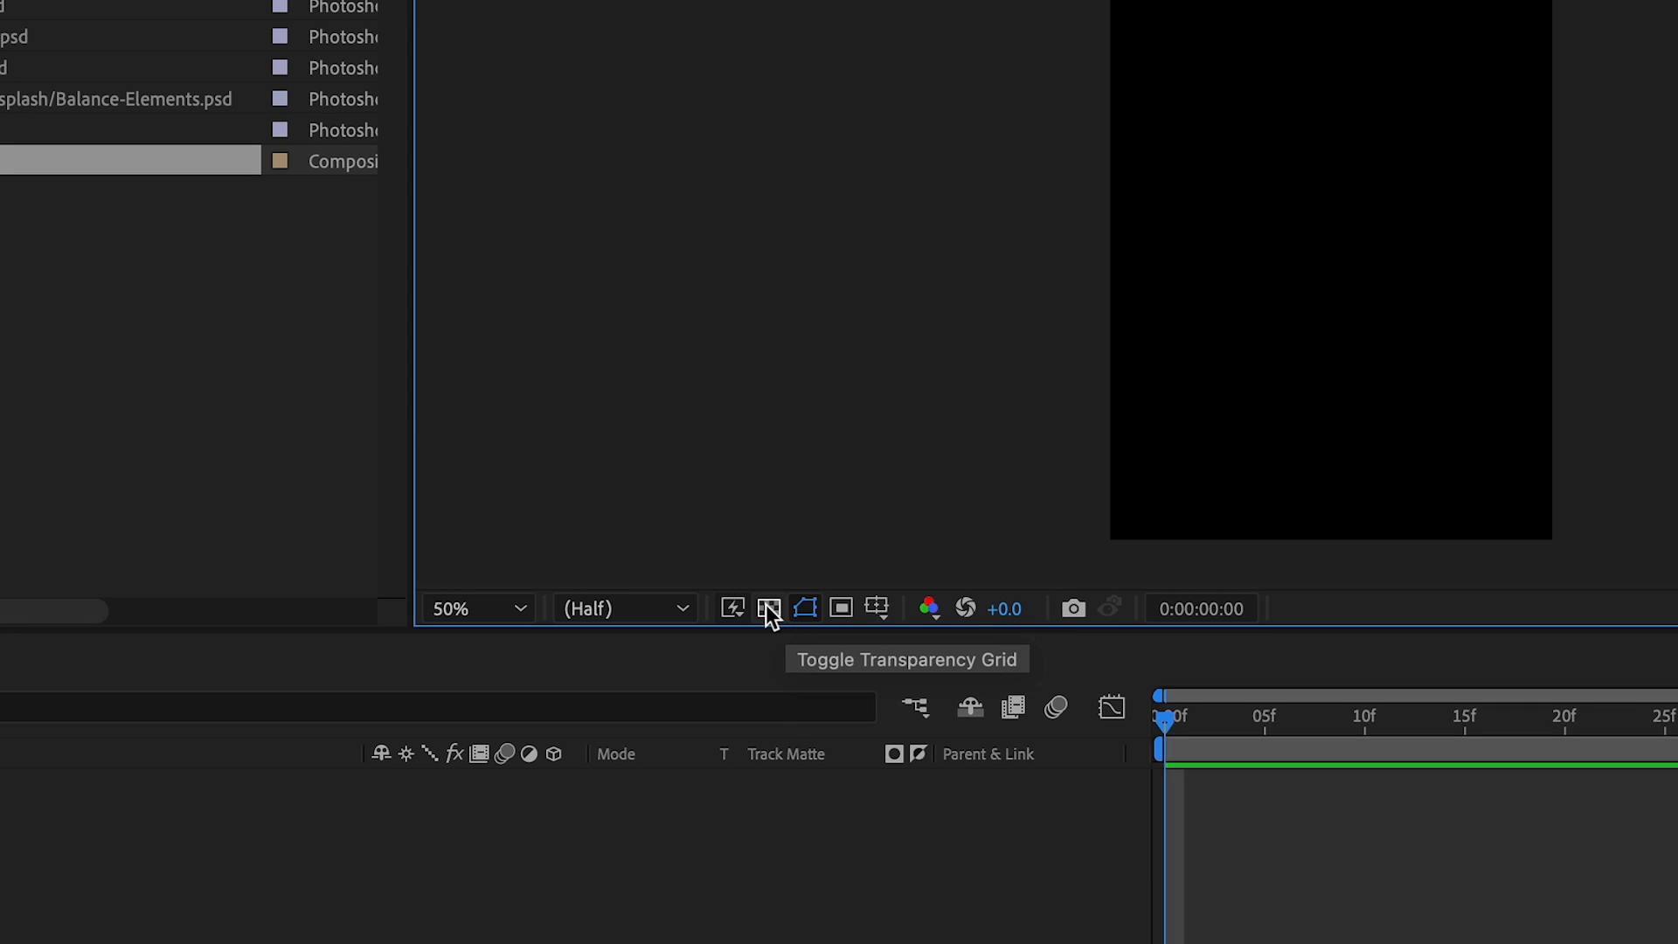
click(769, 609)
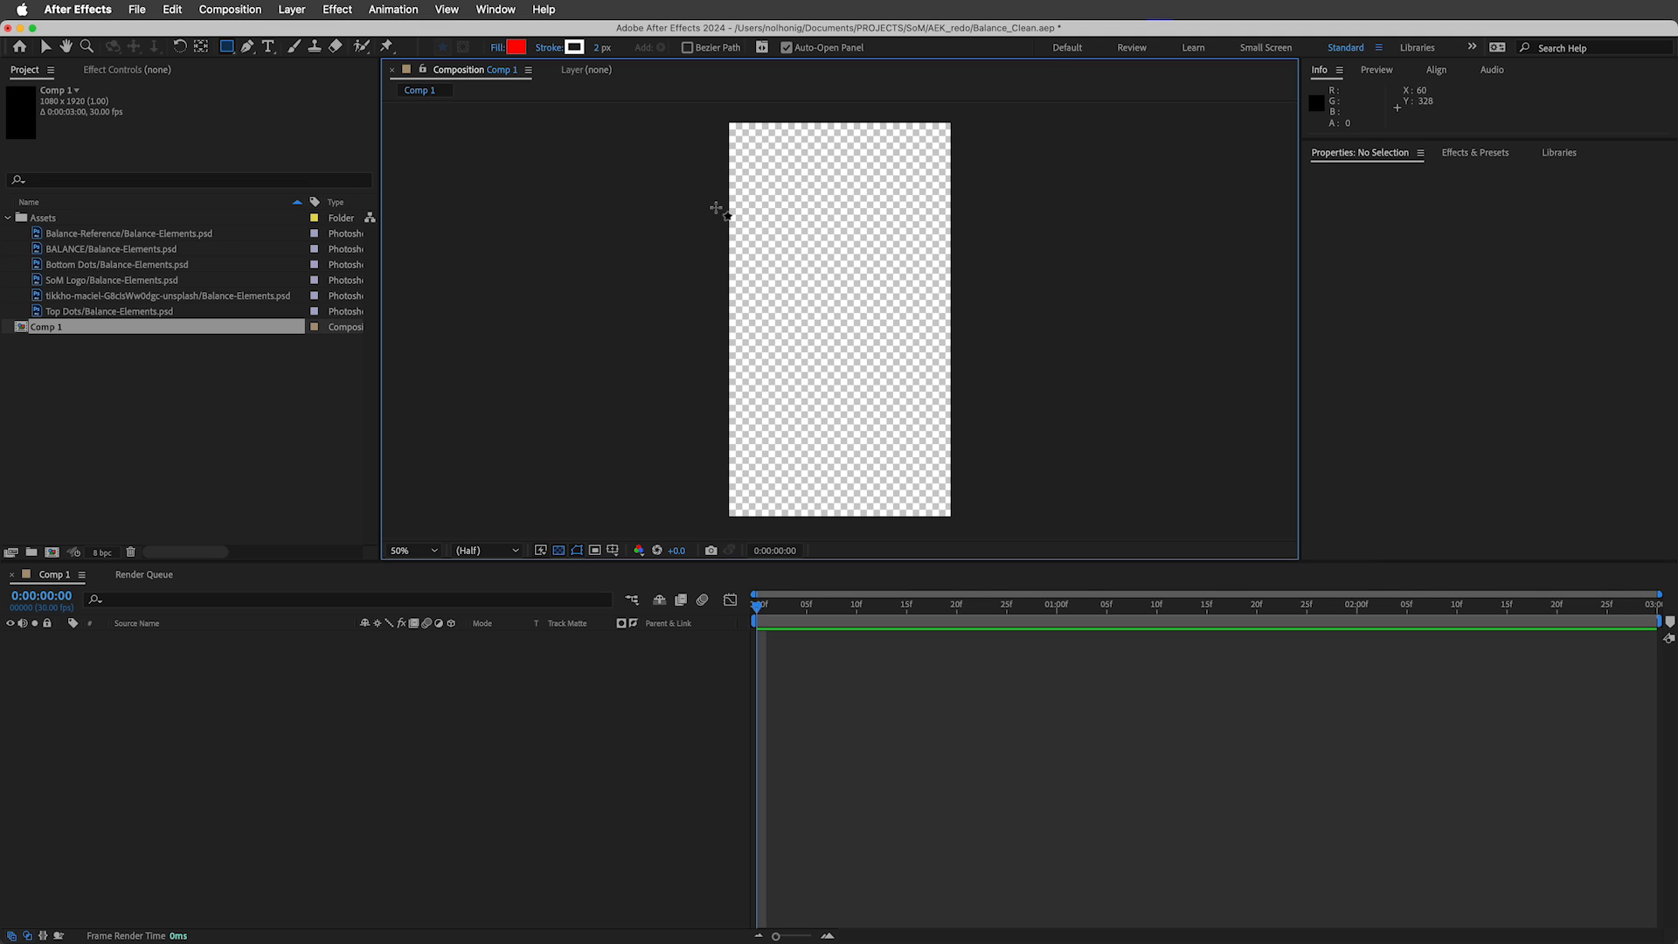
double_click(229, 48)
key(v)
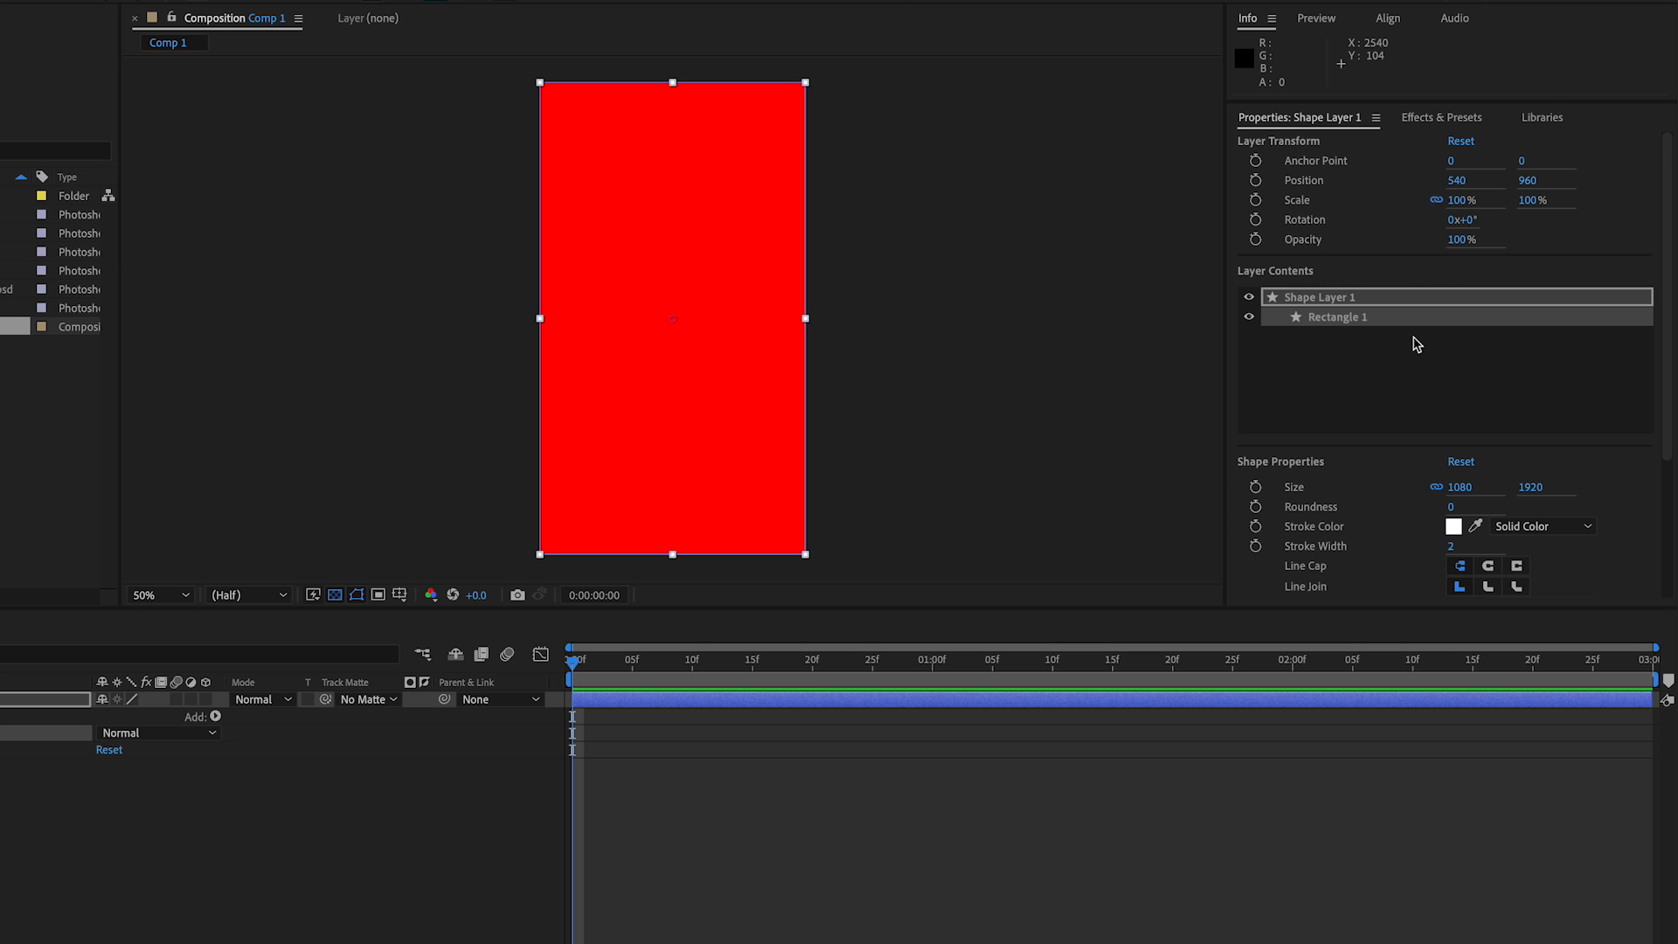
Set the rectangle's stroke width to 0.
scroll(1416, 343, down, 2)
scroll(1416, 343, down, 1)
scroll(1416, 341, up, 4)
drag(1379, 98, 1384, 29)
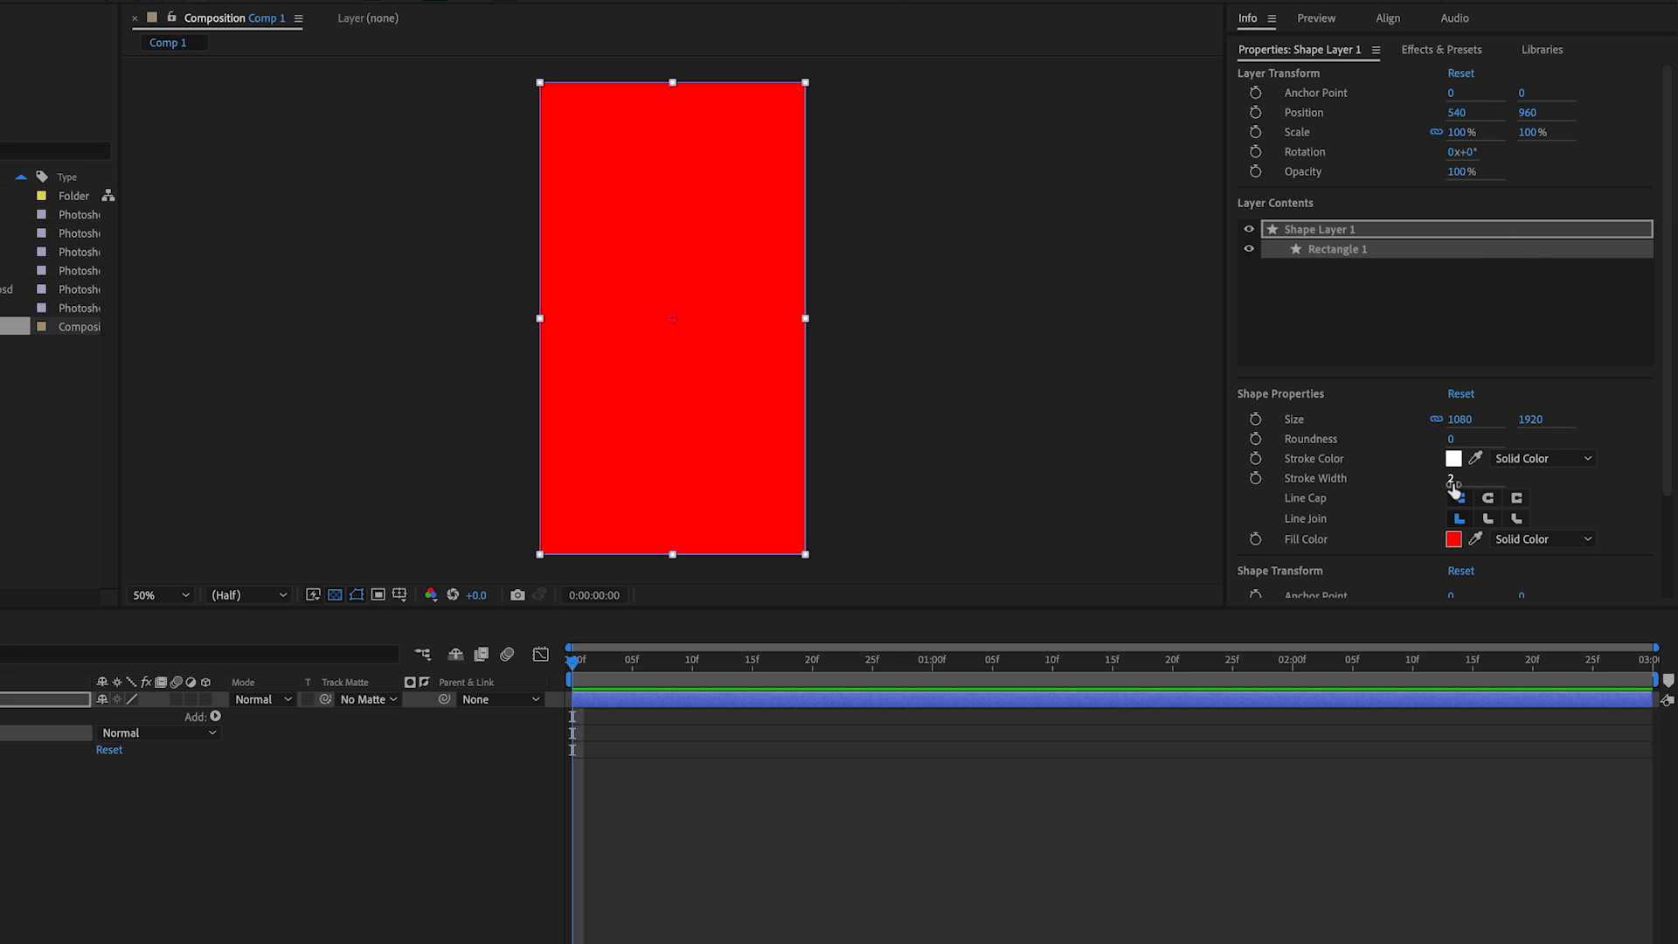
drag(1453, 483, 1299, 498)
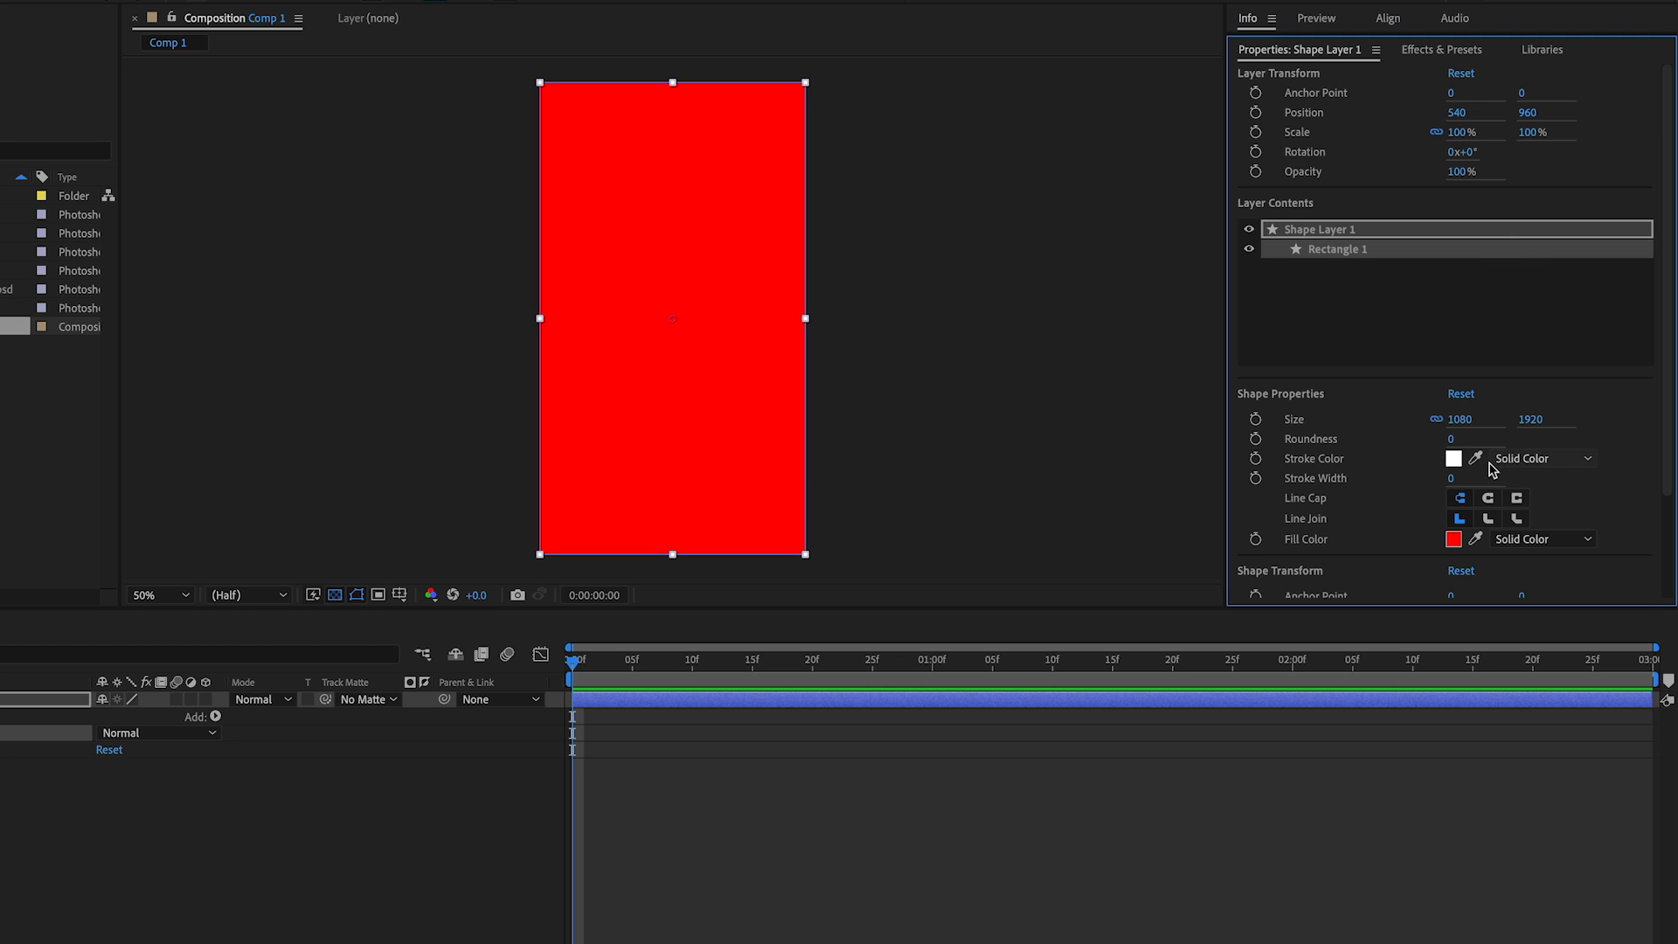
Set the rectangle's fill color to pure white, FFFFFF.
scroll(1455, 480, down, 1)
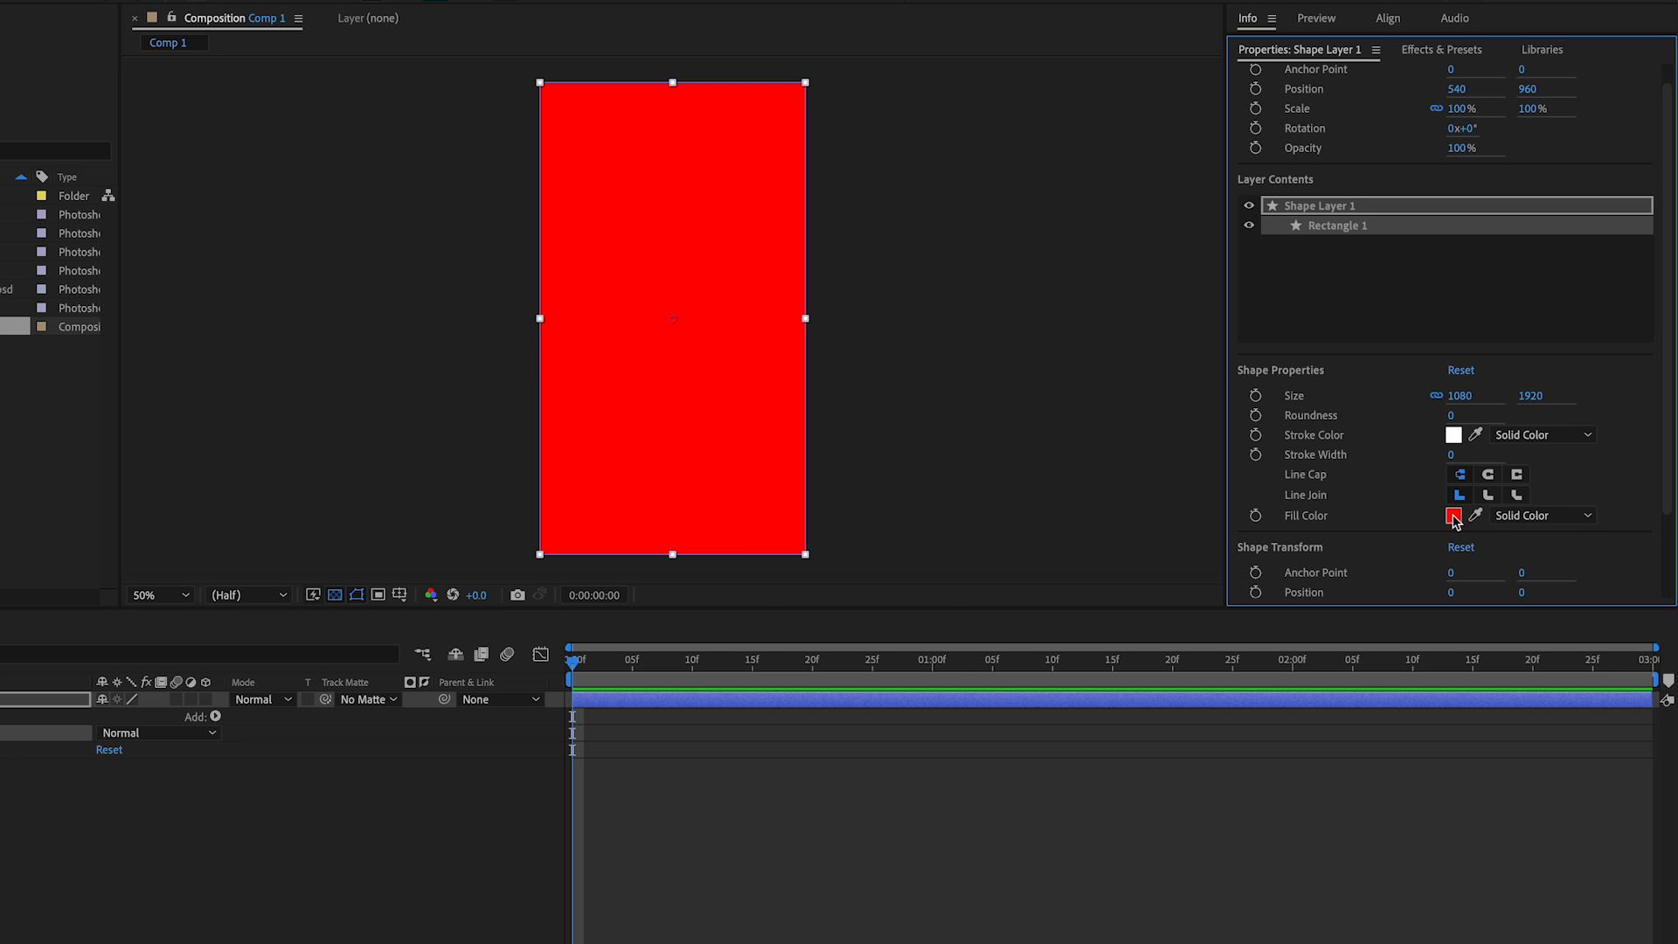
click(1453, 516)
click(456, 414)
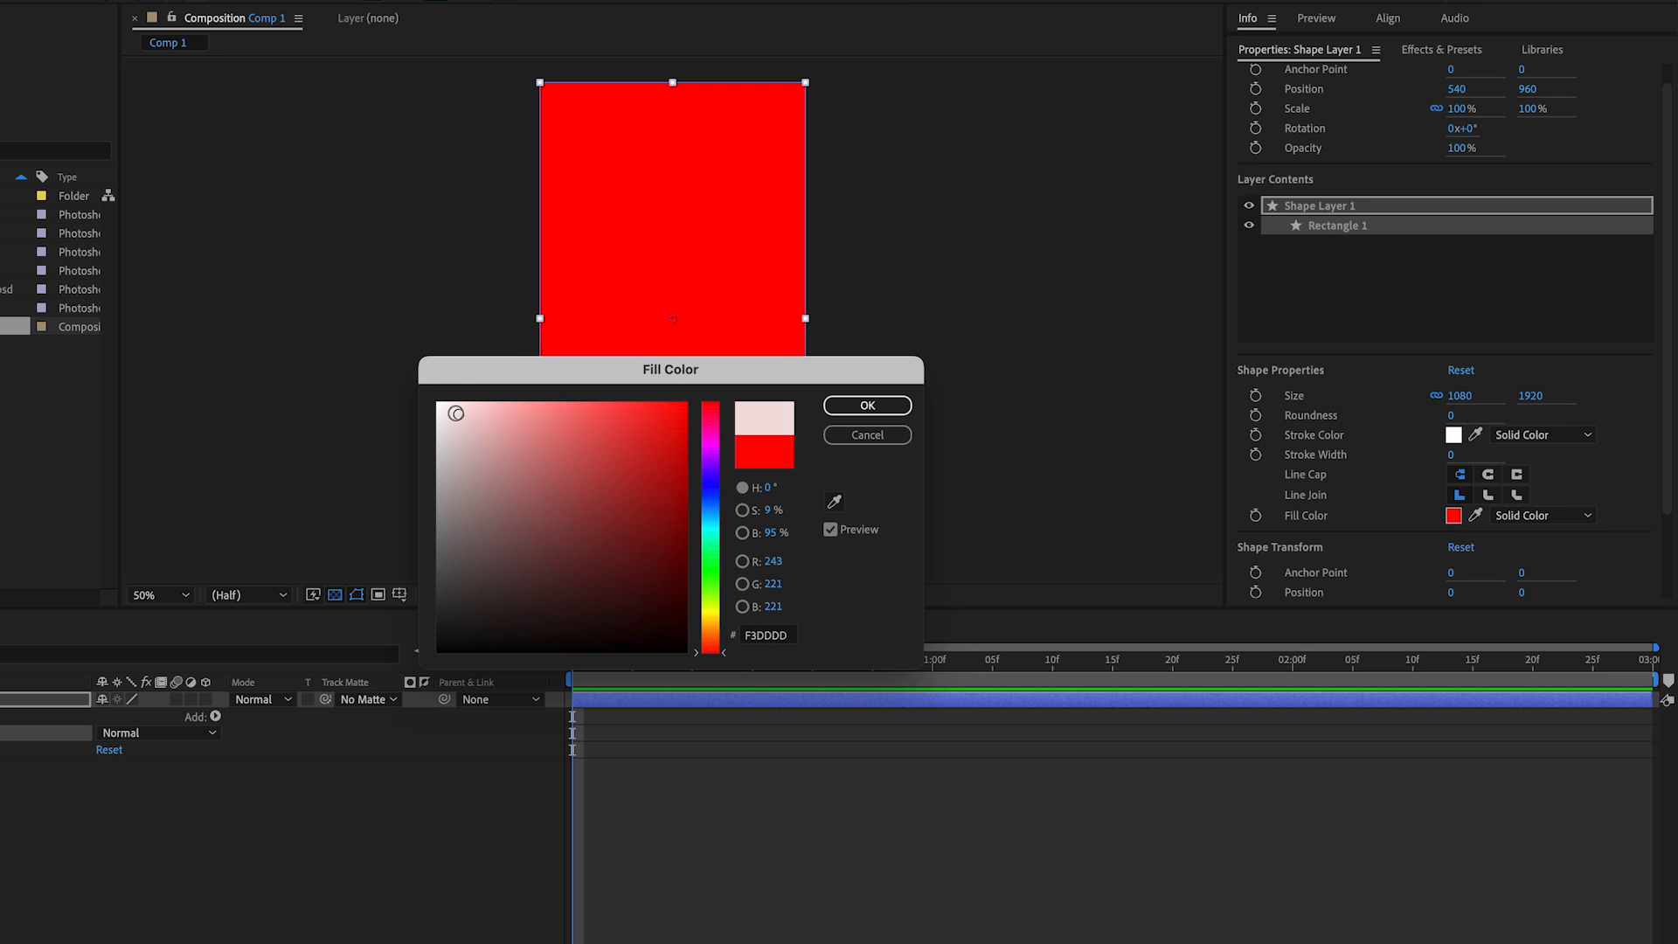
drag(456, 414, 404, 369)
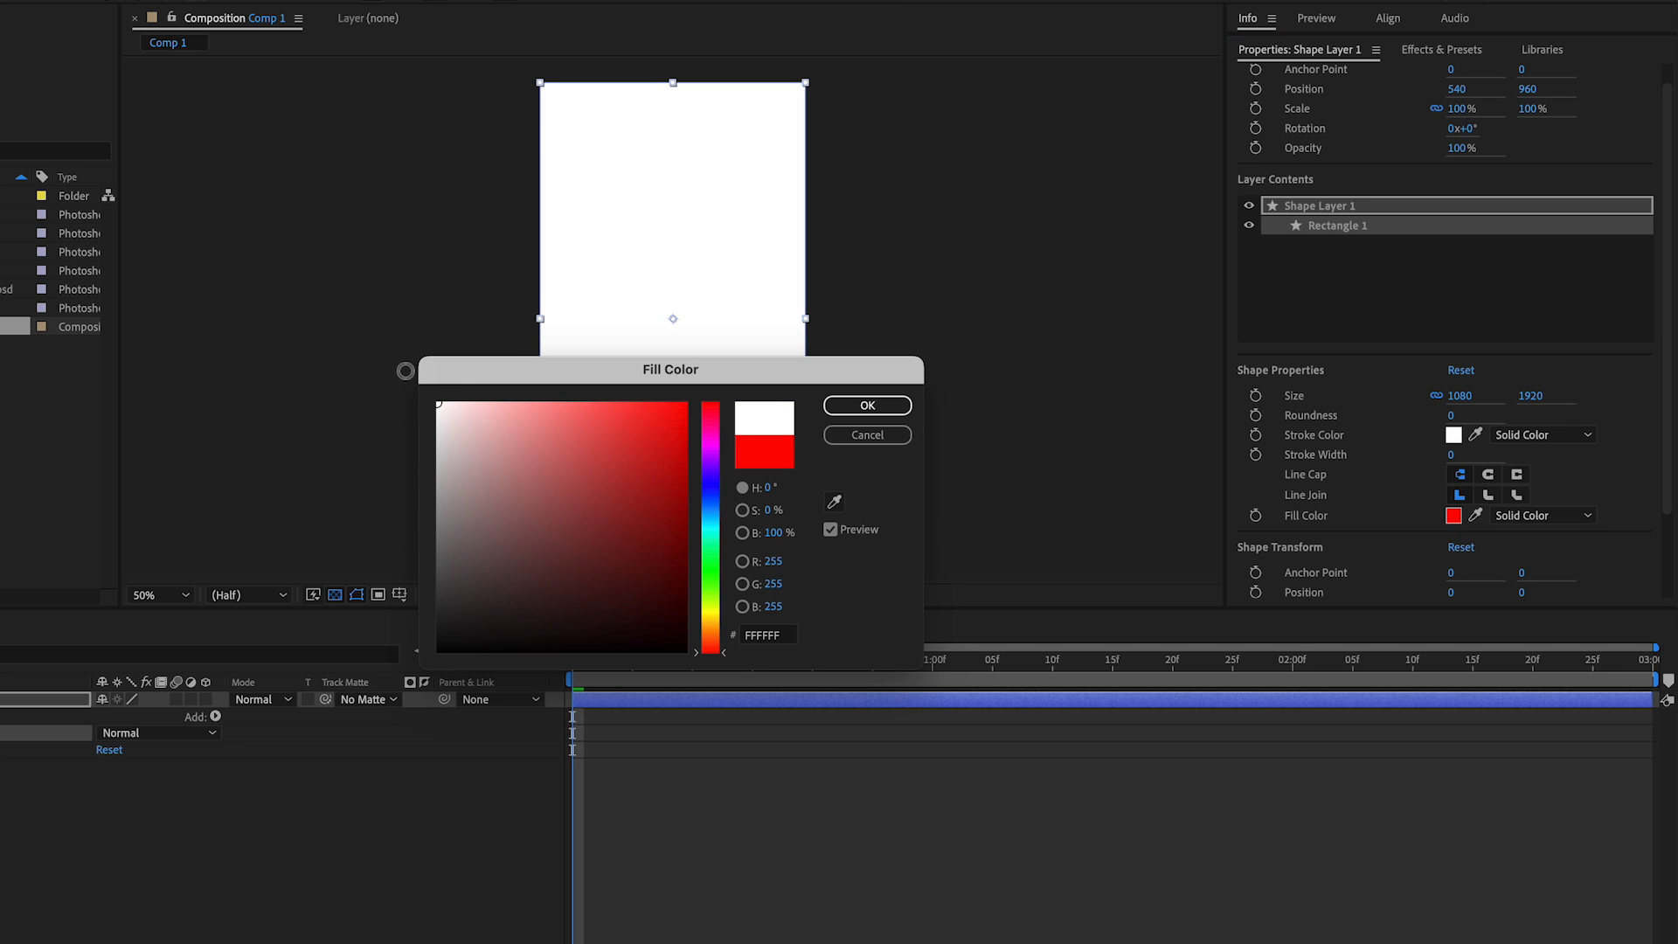
click(868, 405)
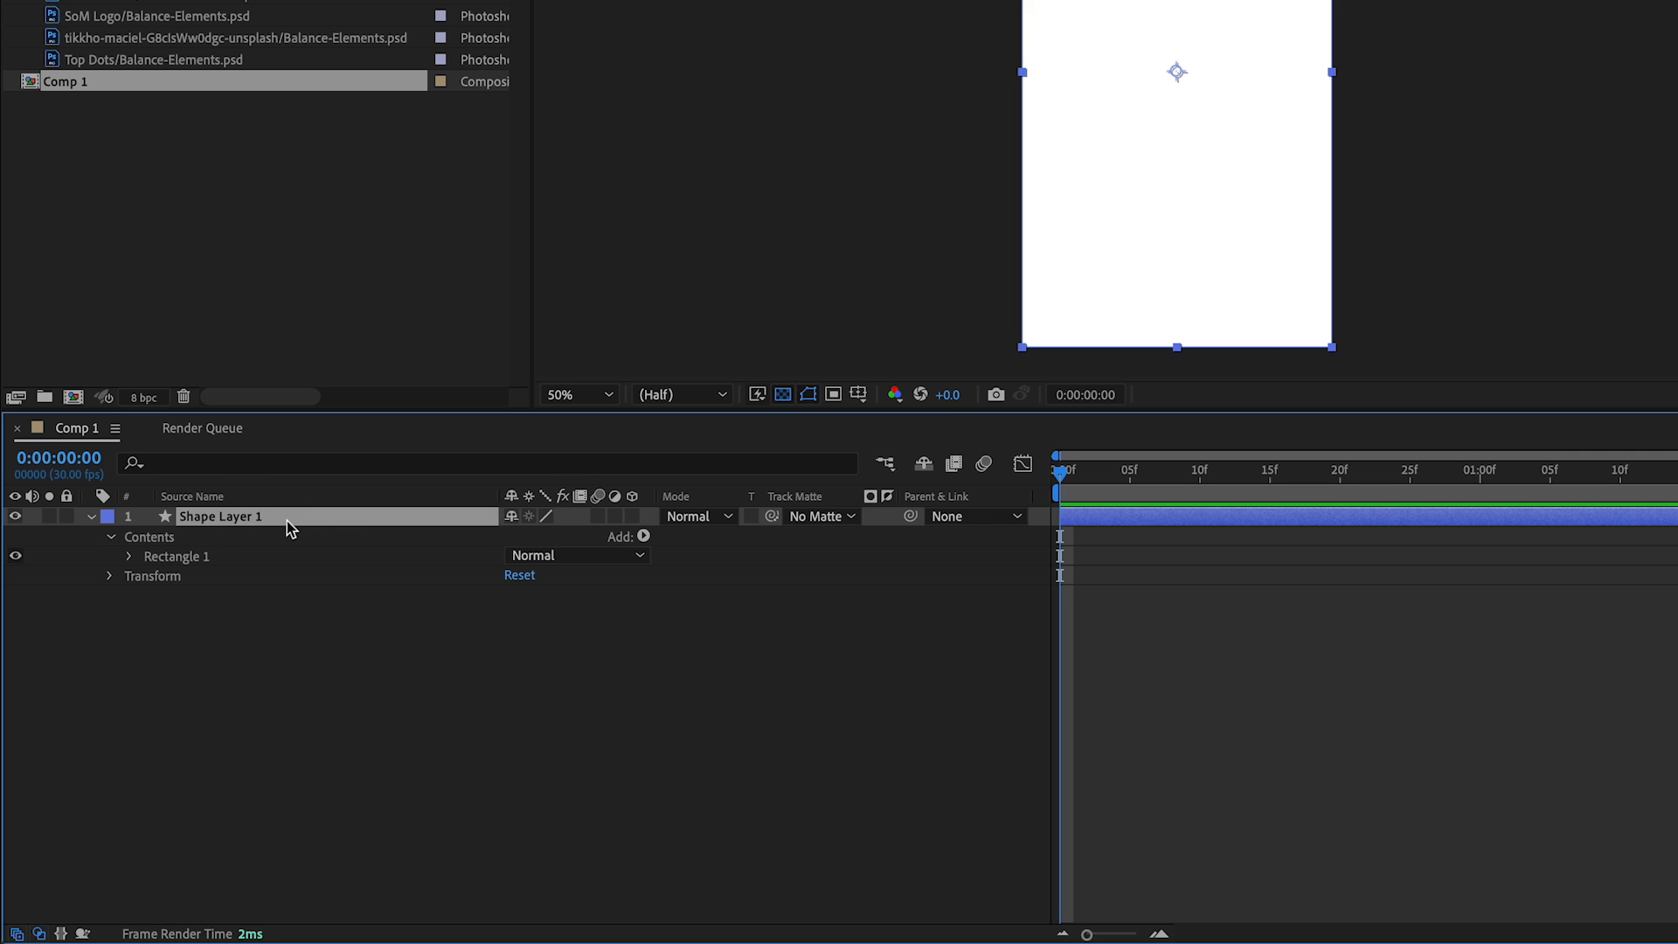
Rename the rectangle's shape layer as BG, then collapse and lock it.
key(Return)
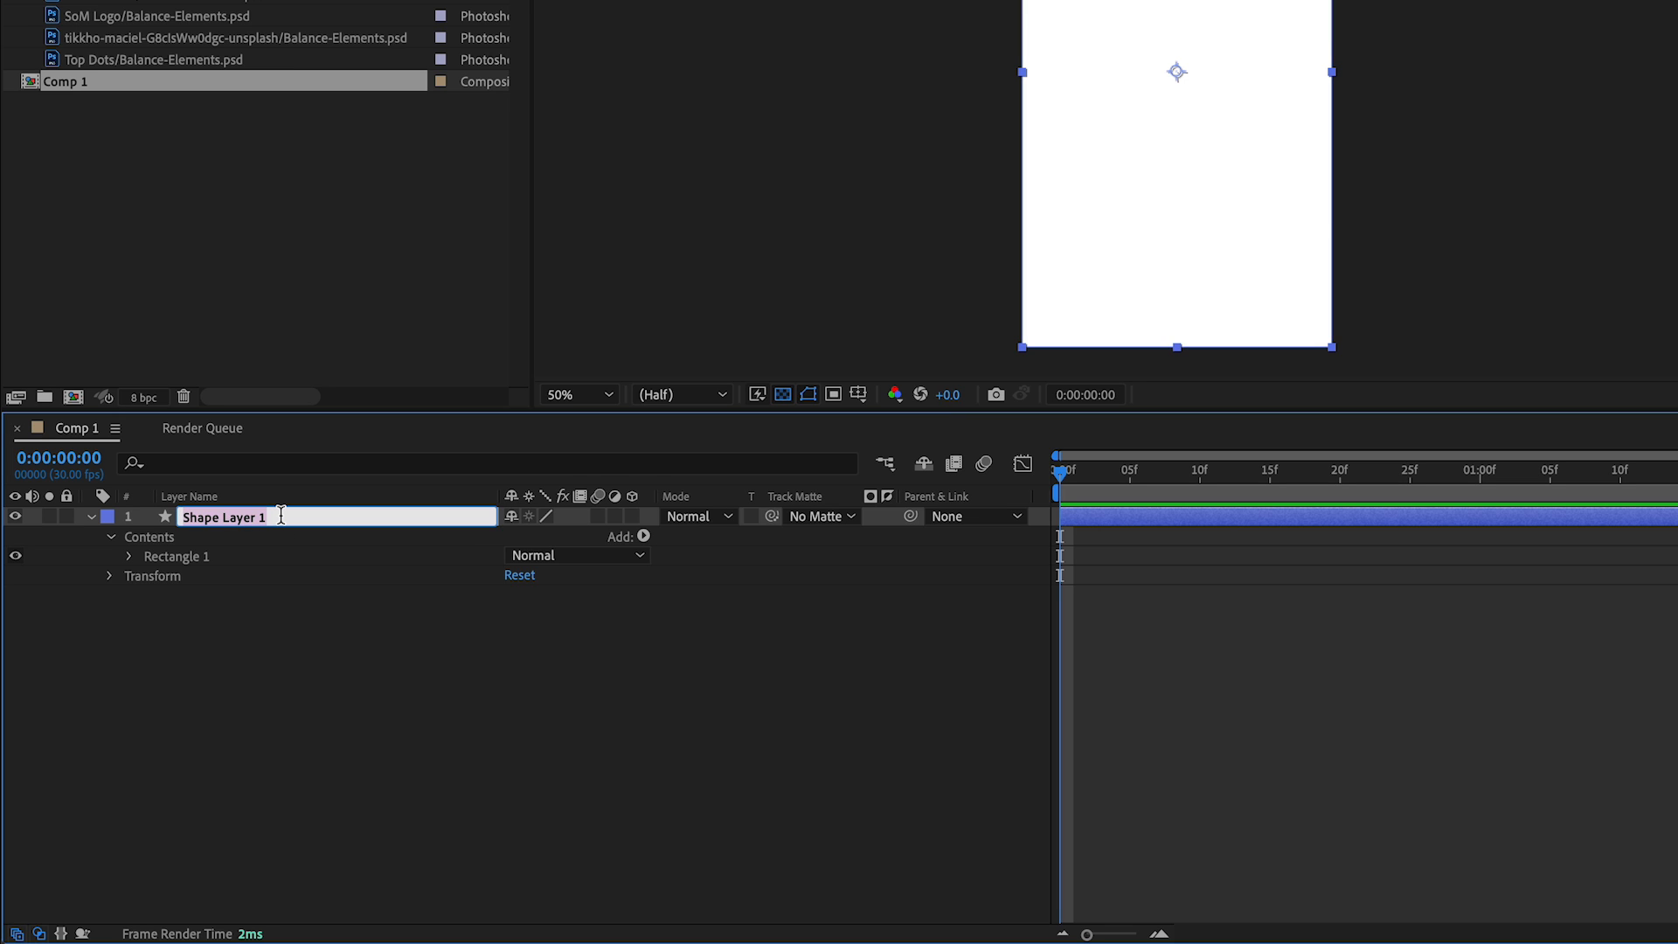
text(BG)
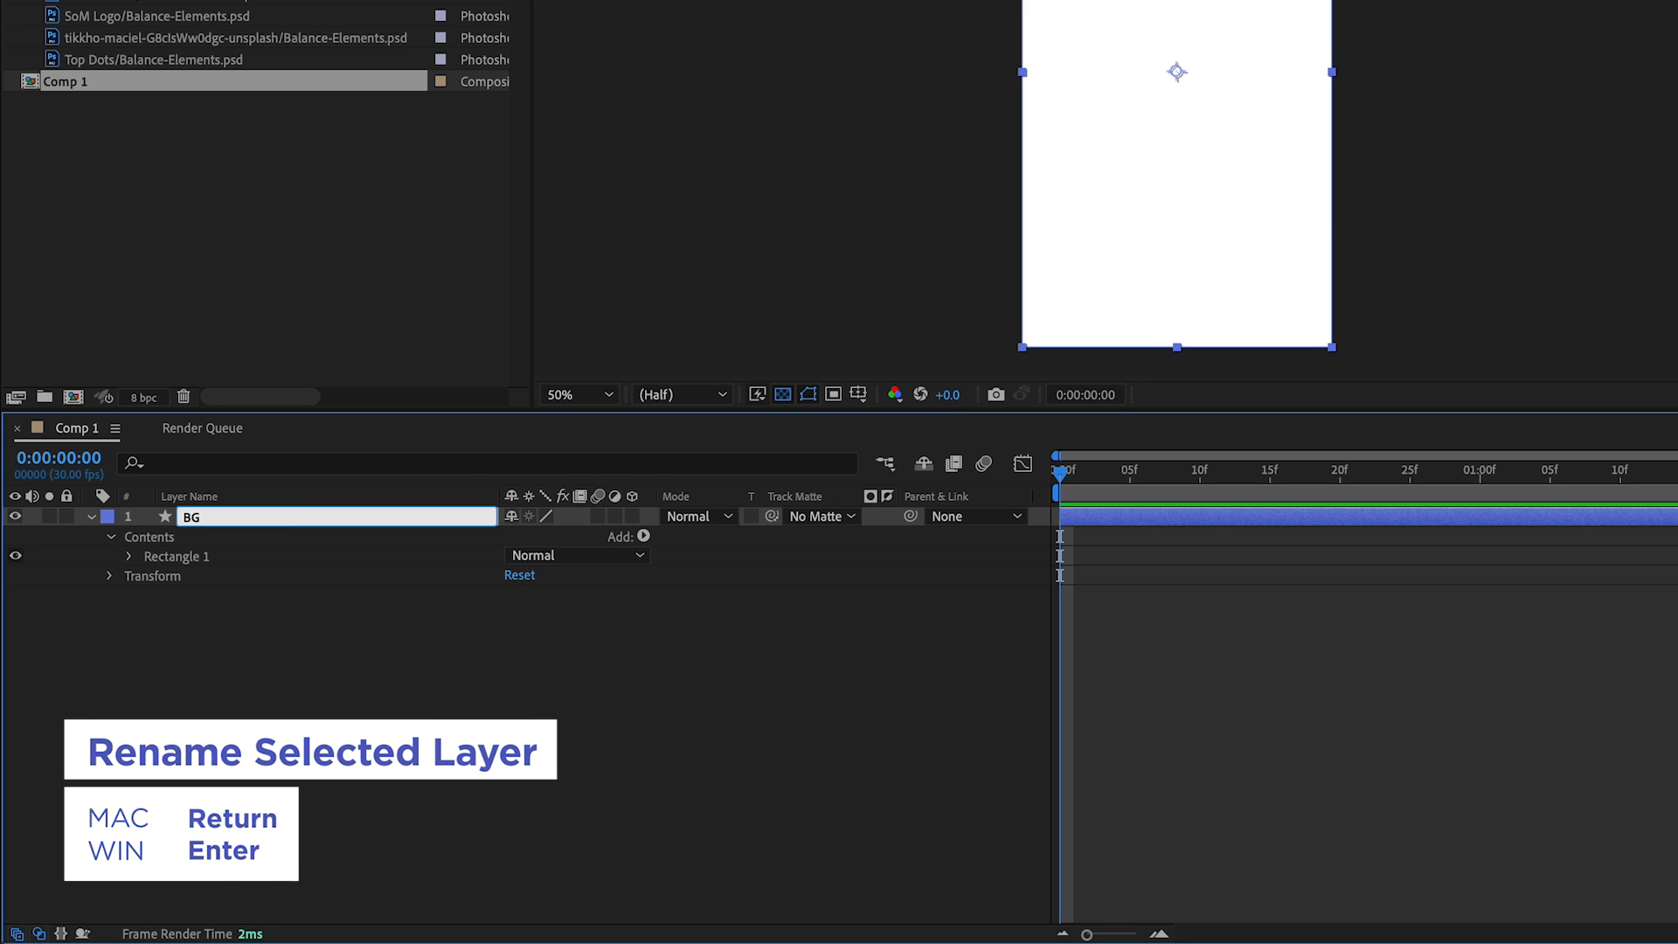
key(Return)
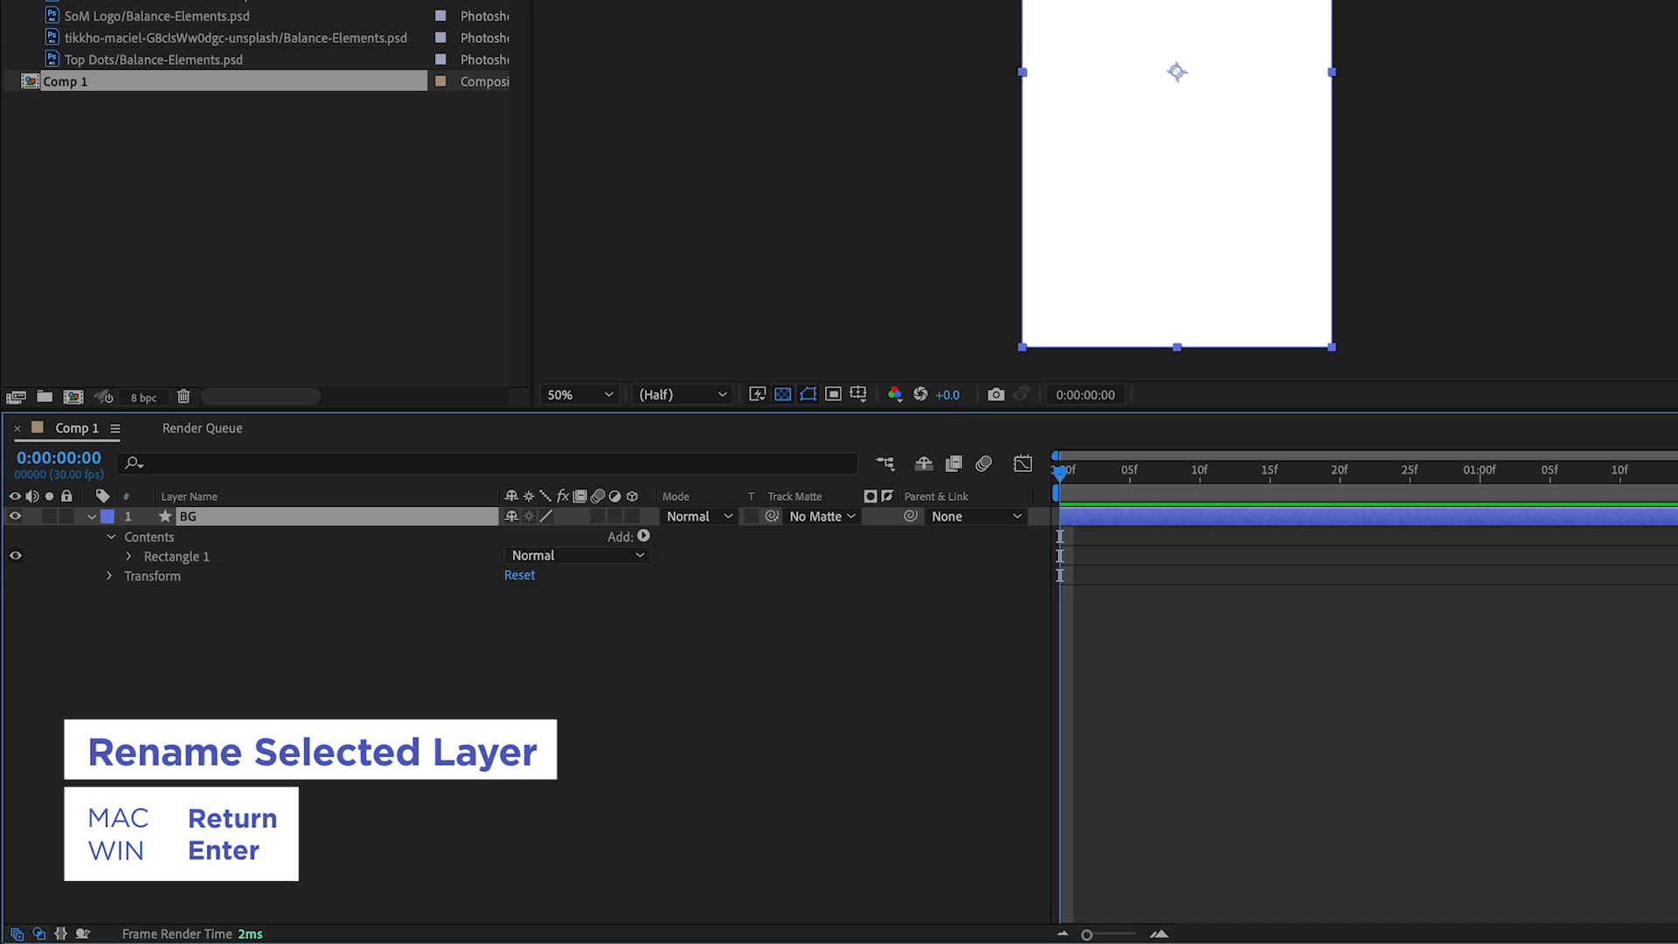
click(92, 518)
click(66, 516)
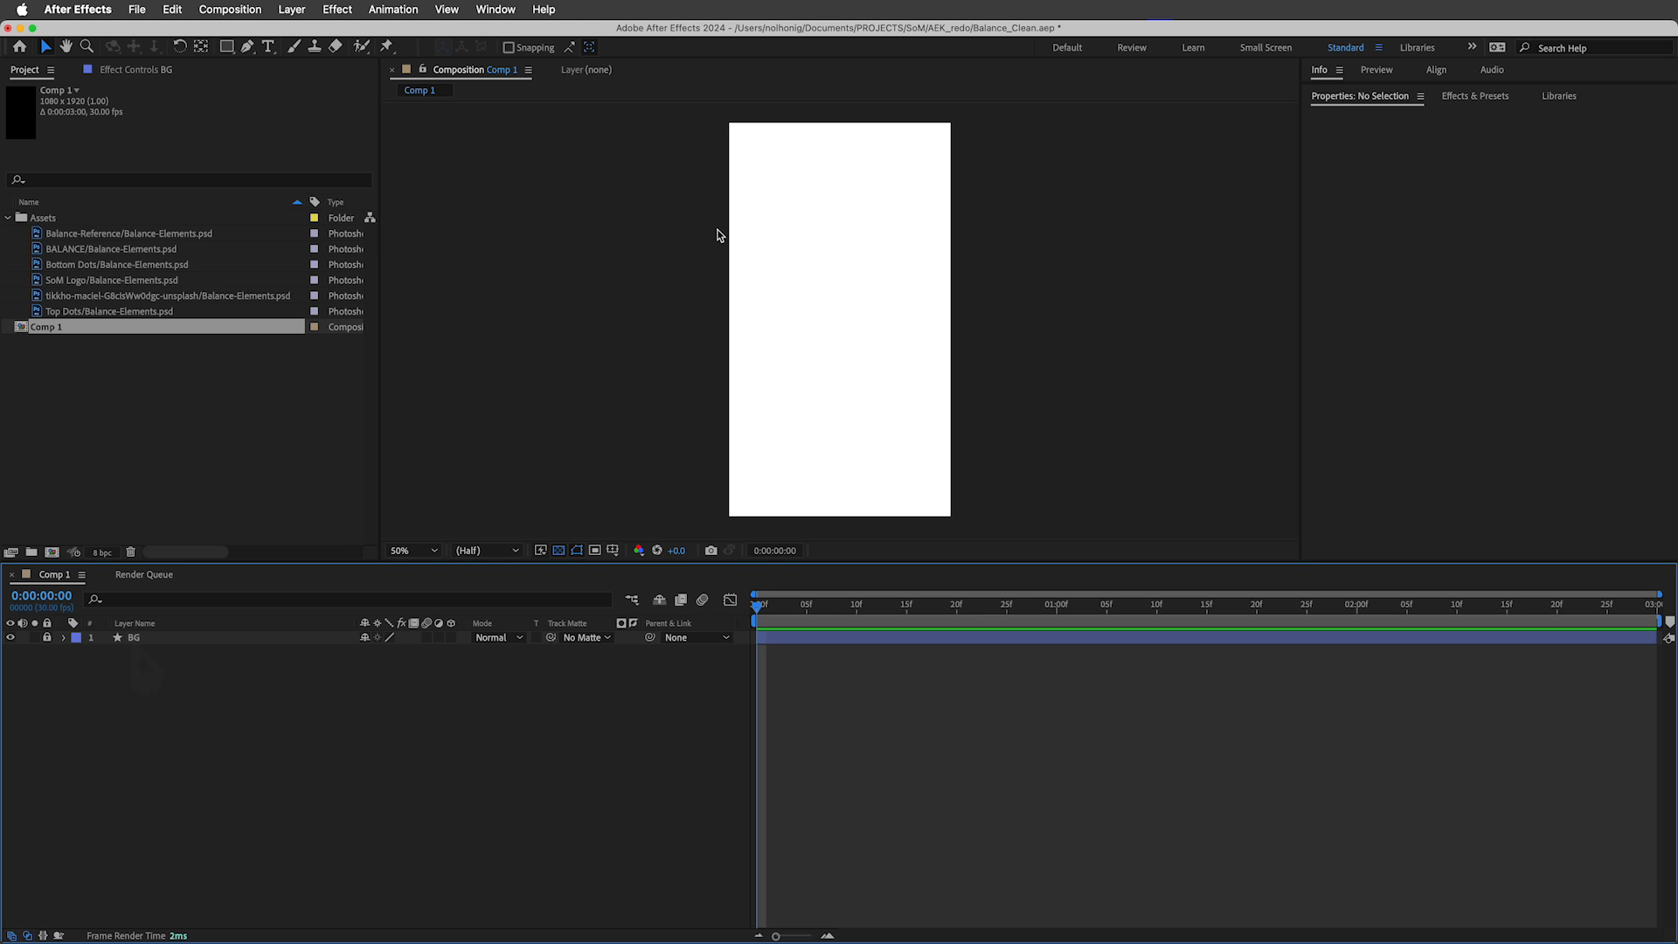
Choose the Polygon tool with nothing selected and set its shape fill color to a blue of about 3697E3.
click(847, 254)
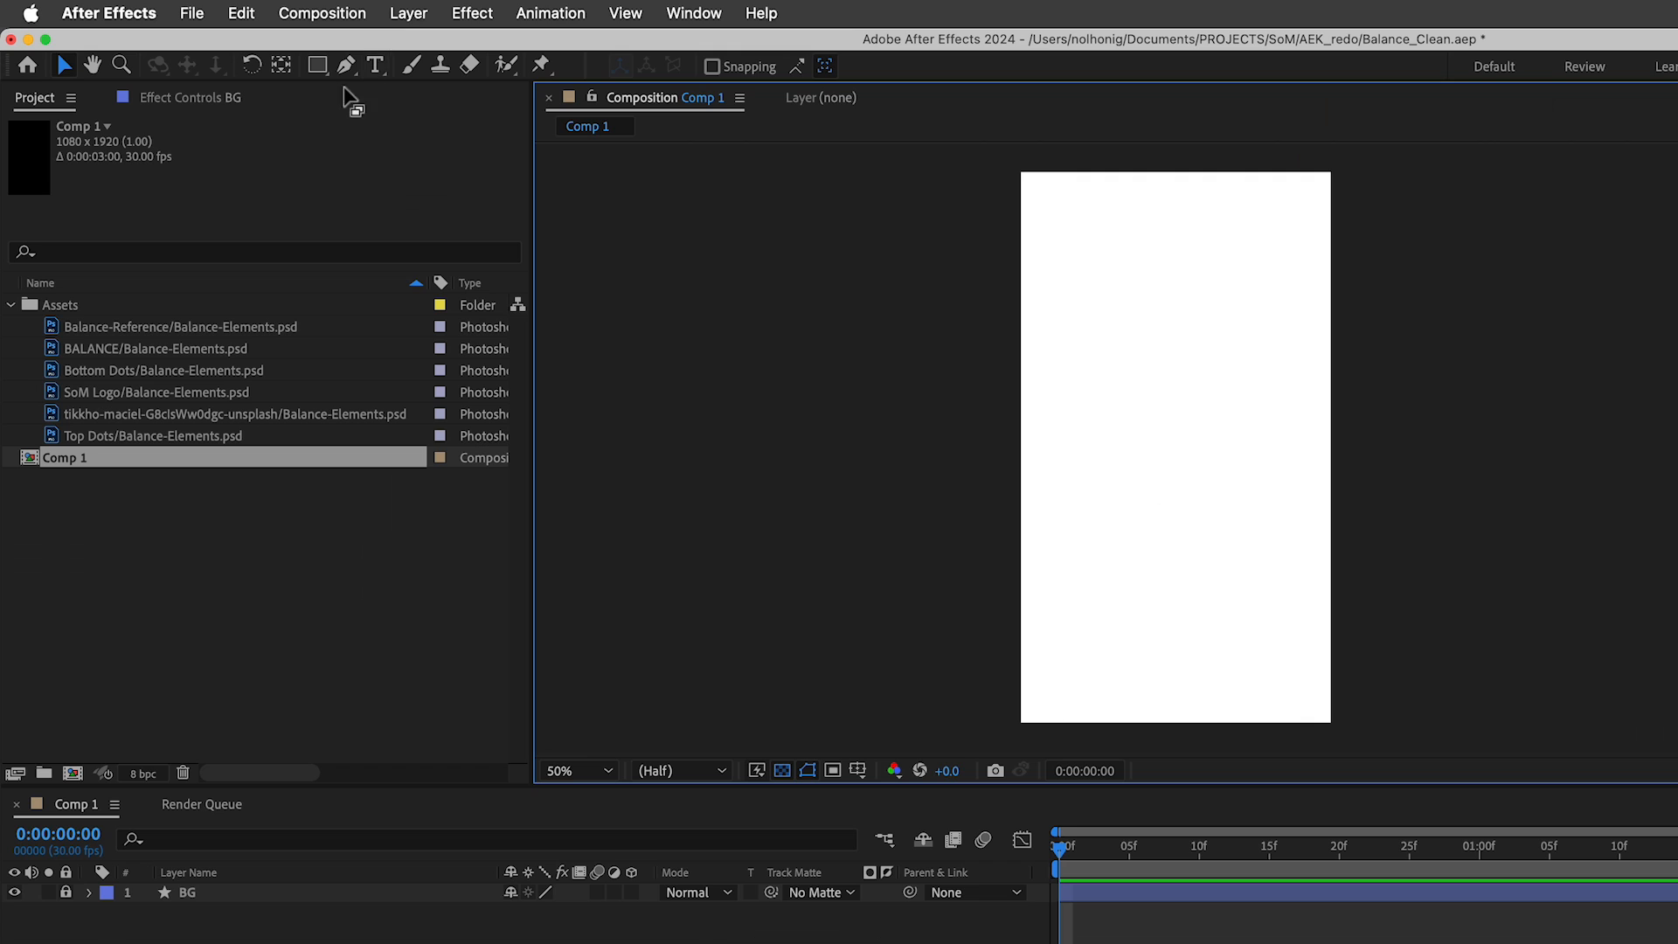
click(226, 46)
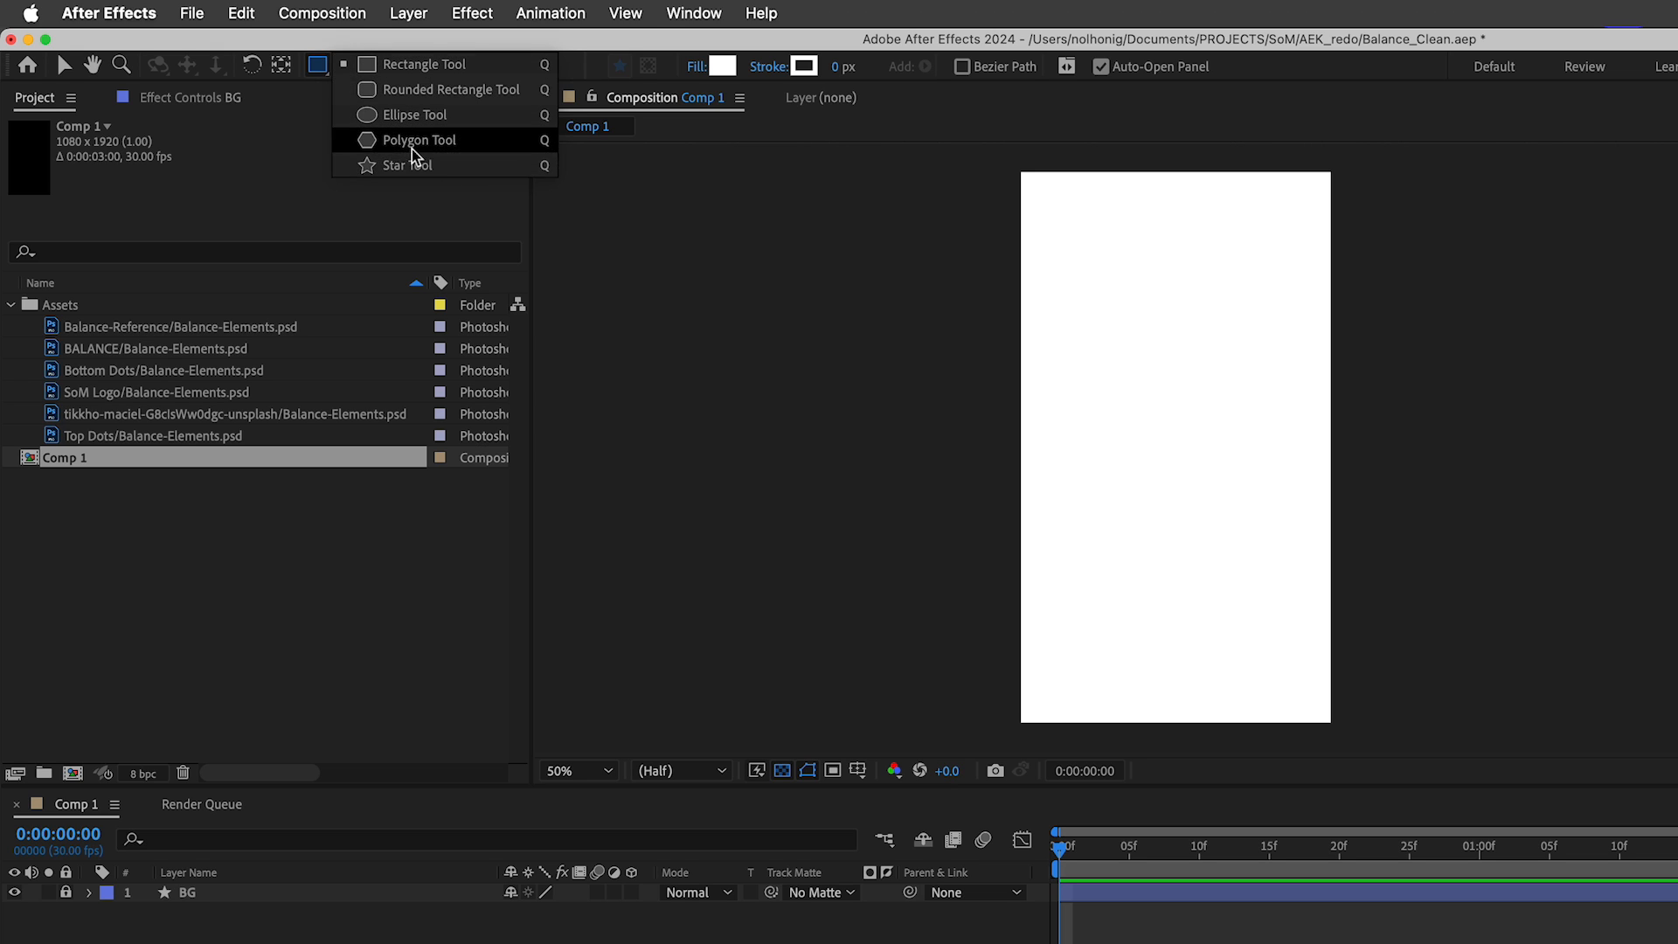
click(490, 144)
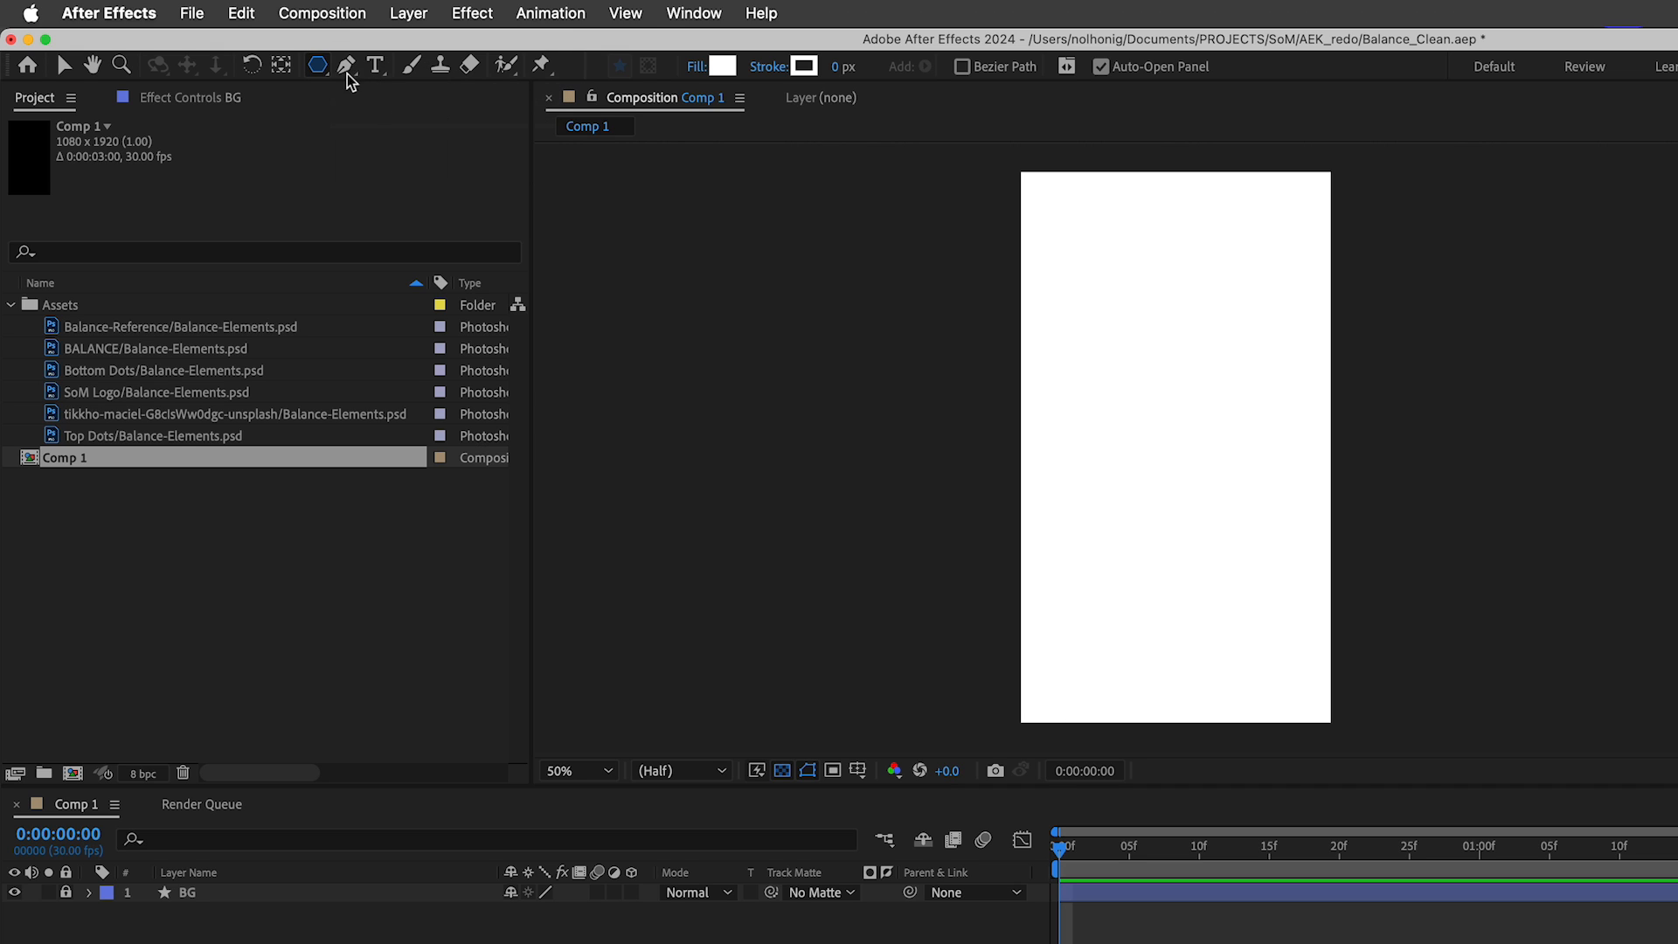
click(721, 66)
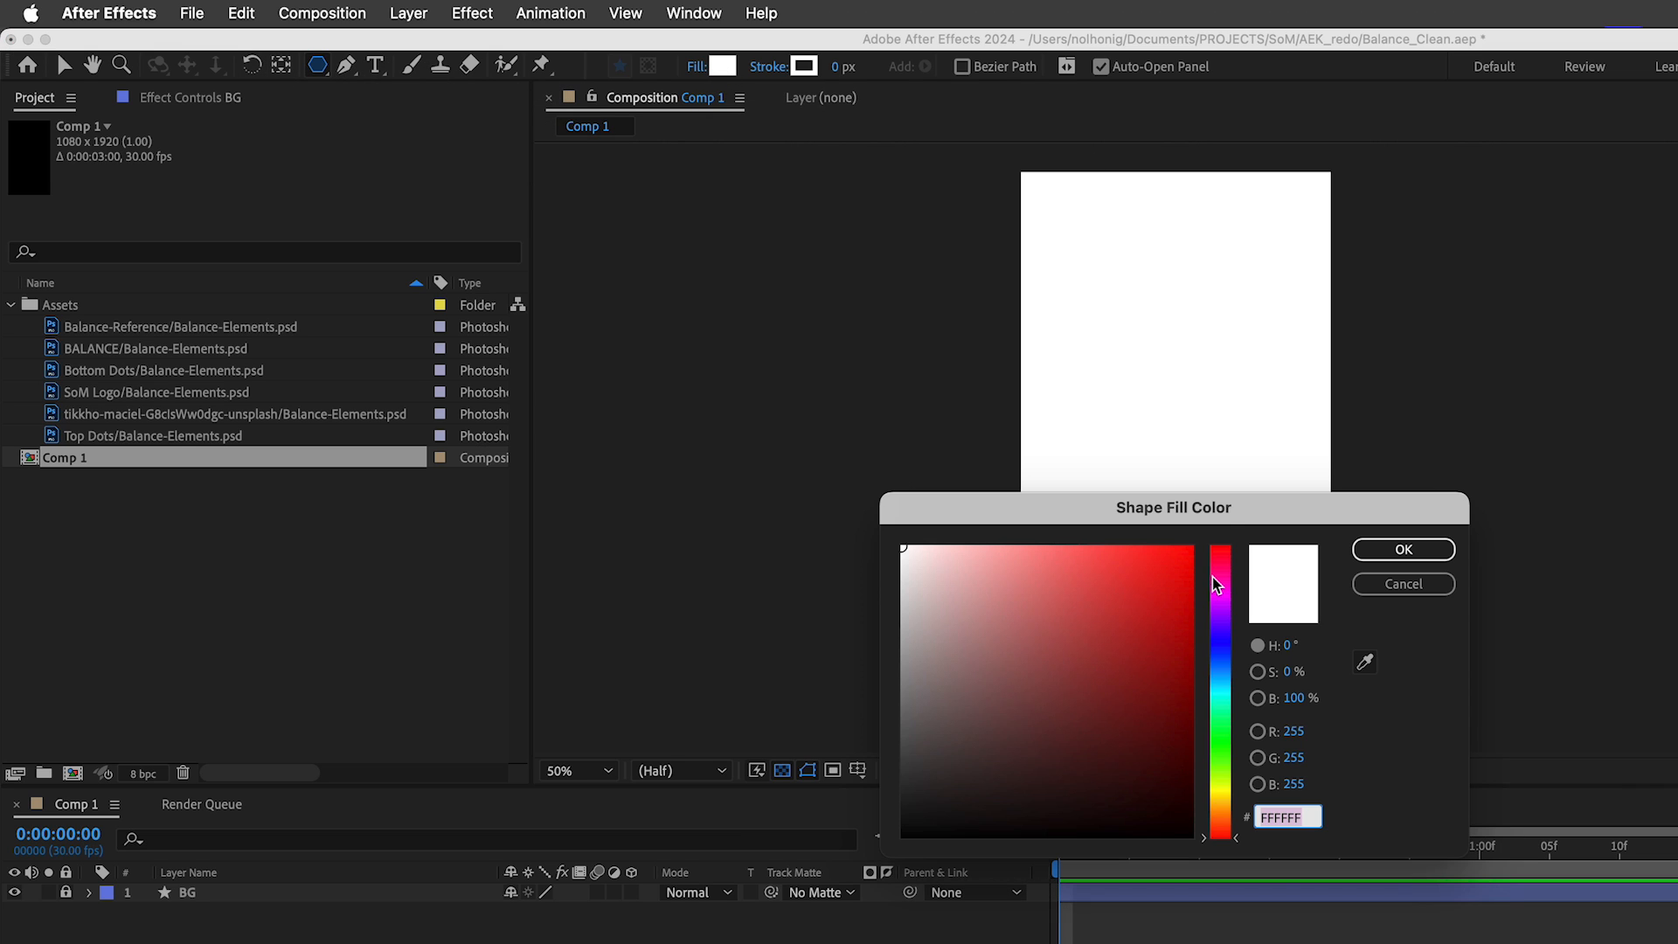
click(1221, 669)
click(1121, 577)
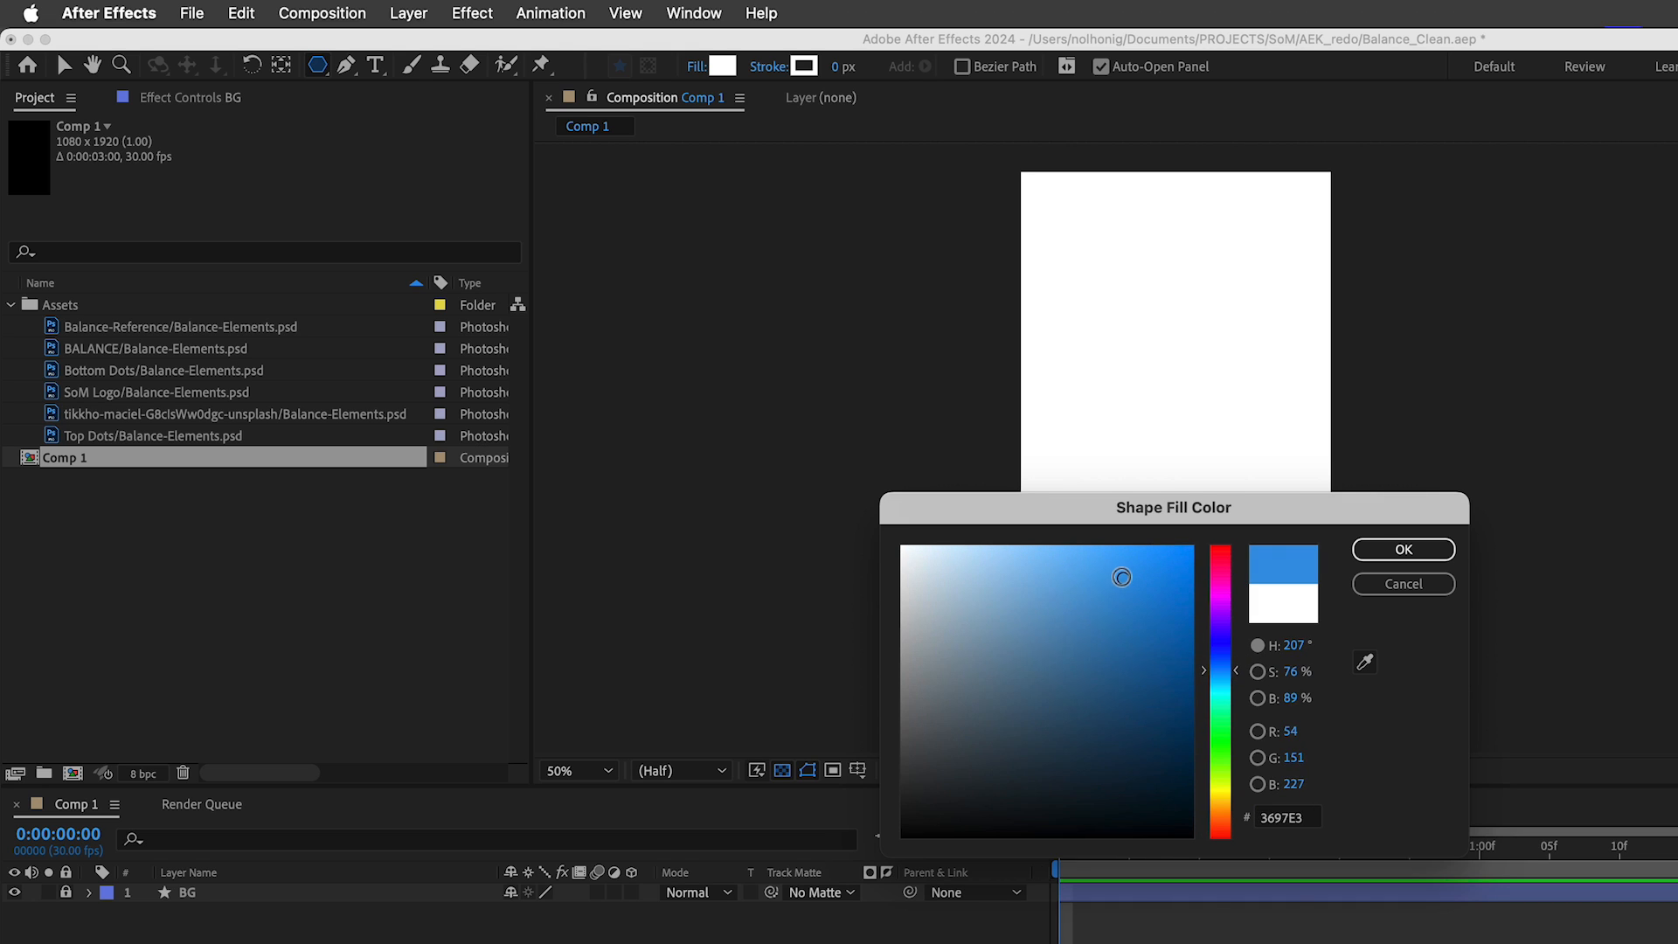
drag(1121, 577, 1123, 579)
click(1422, 549)
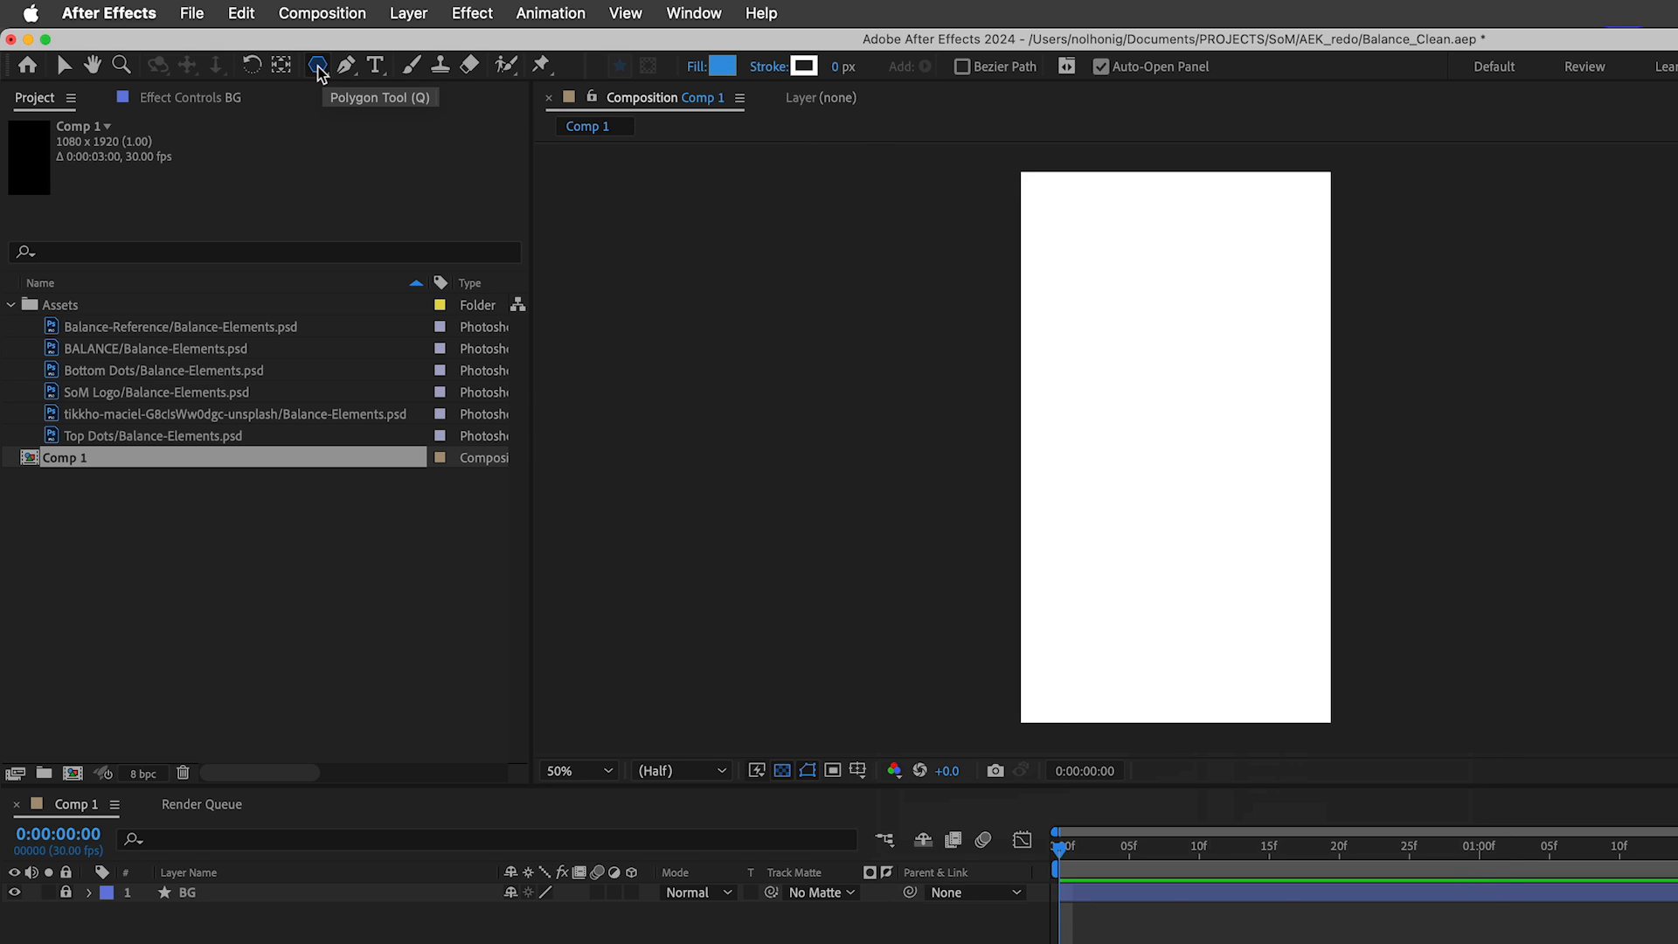
Add a polygon shape layer sized to the composition and turn it into a triangle by setting its points to 3.
double_click(318, 66)
key(v)
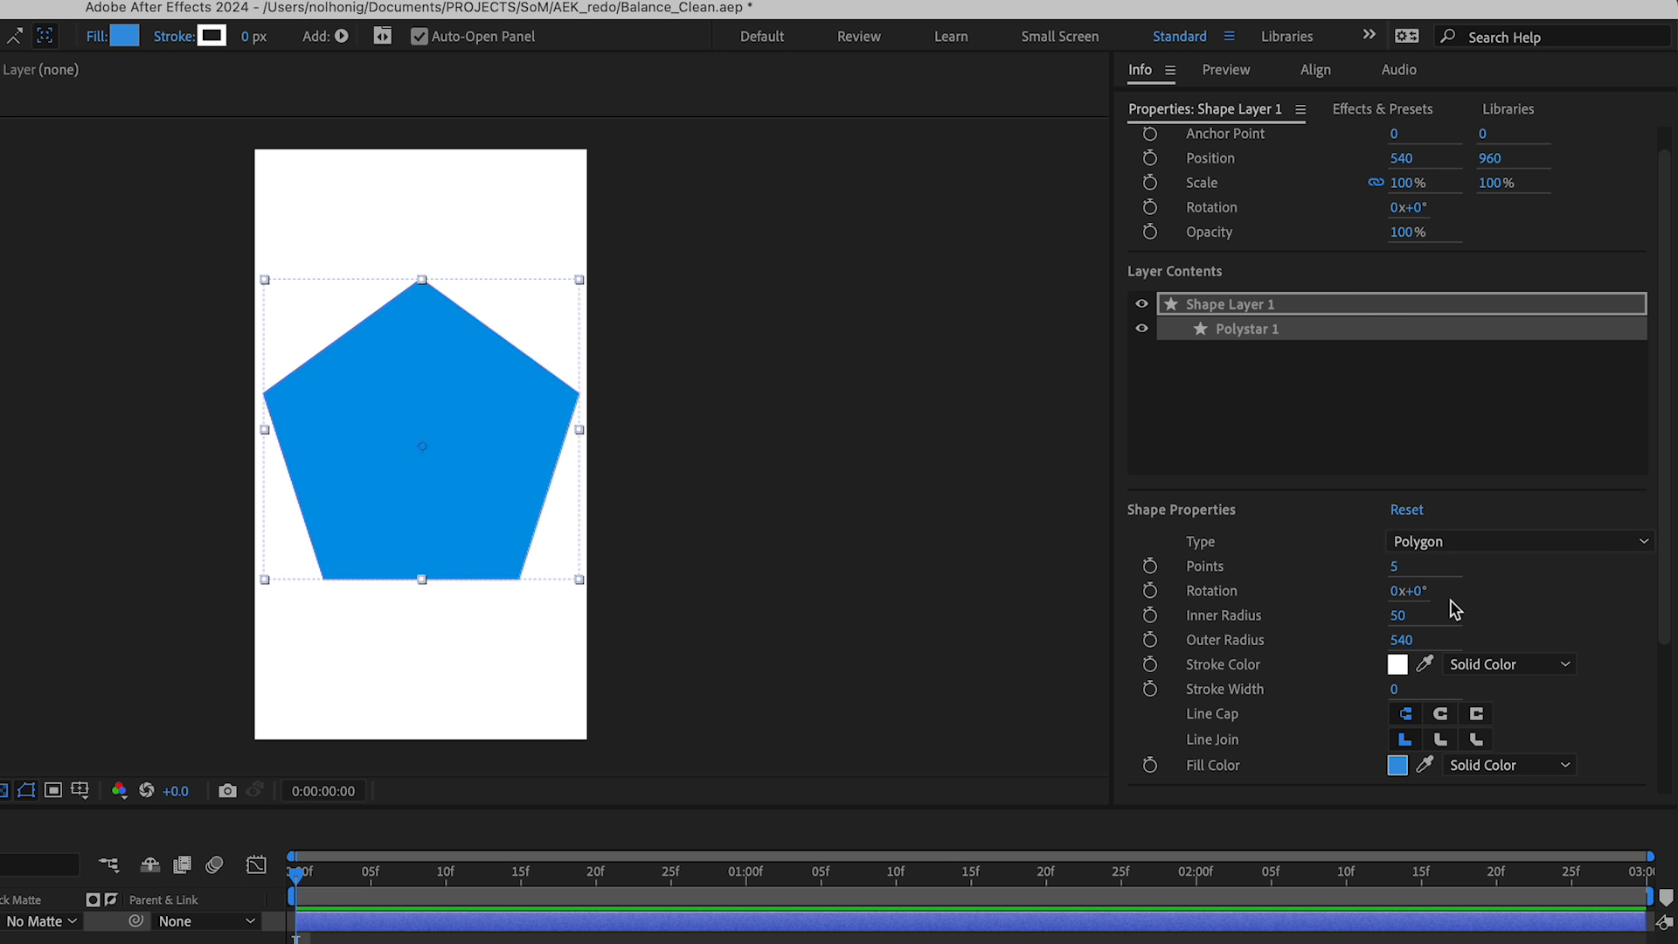
click(1391, 573)
text(3)
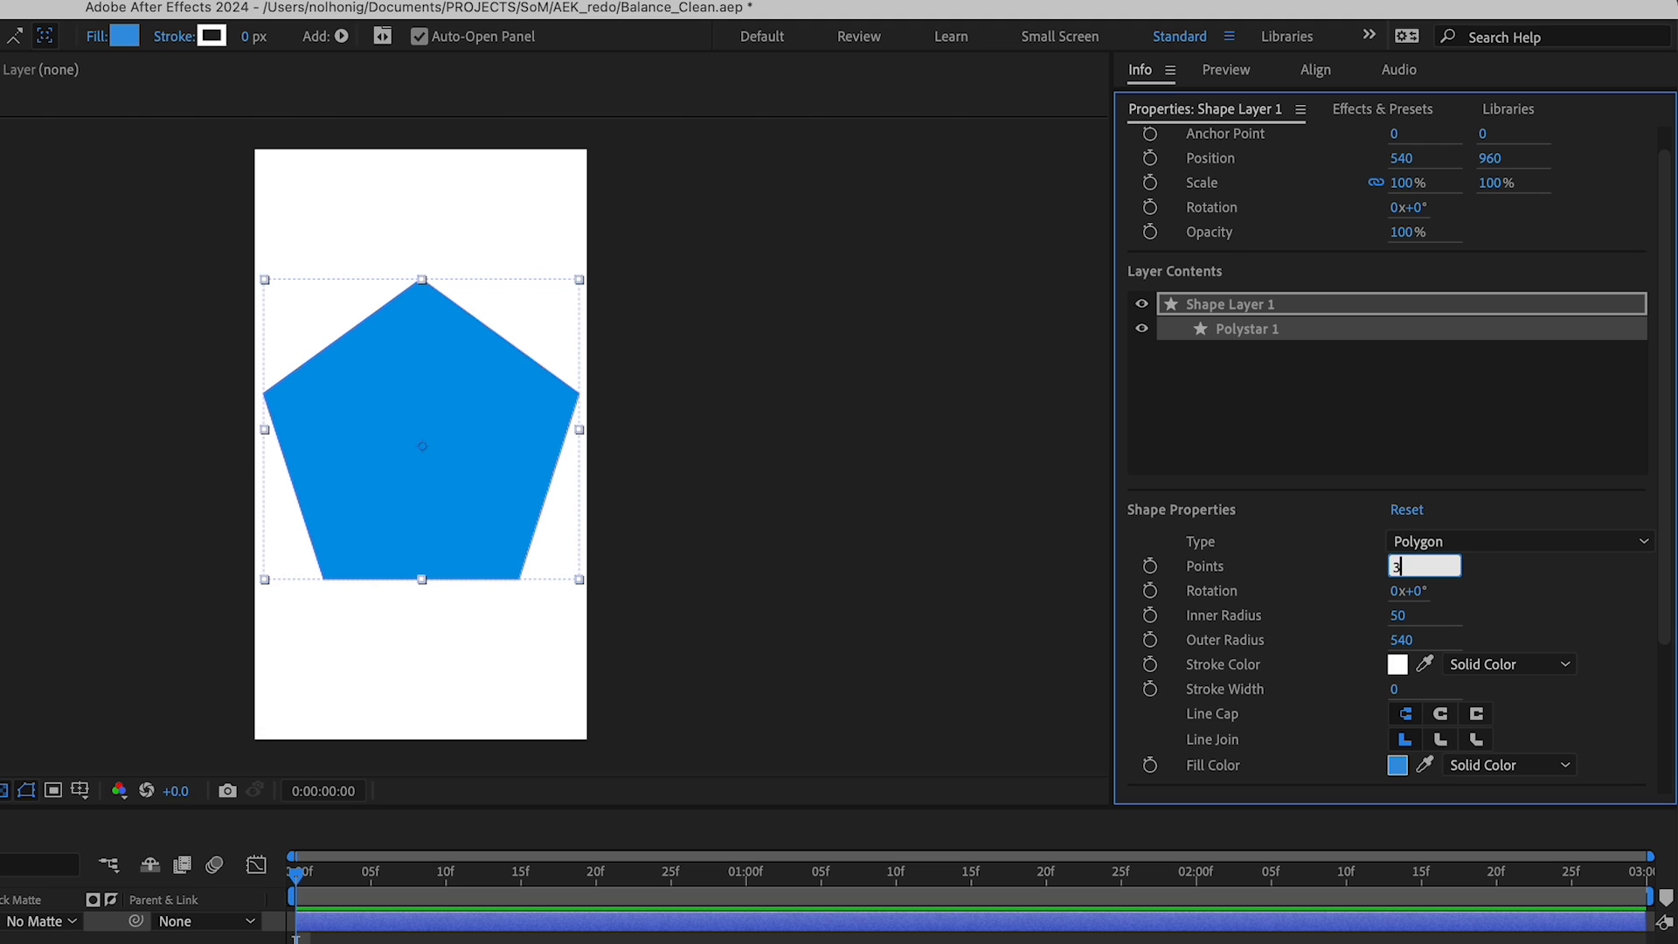
key(Return)
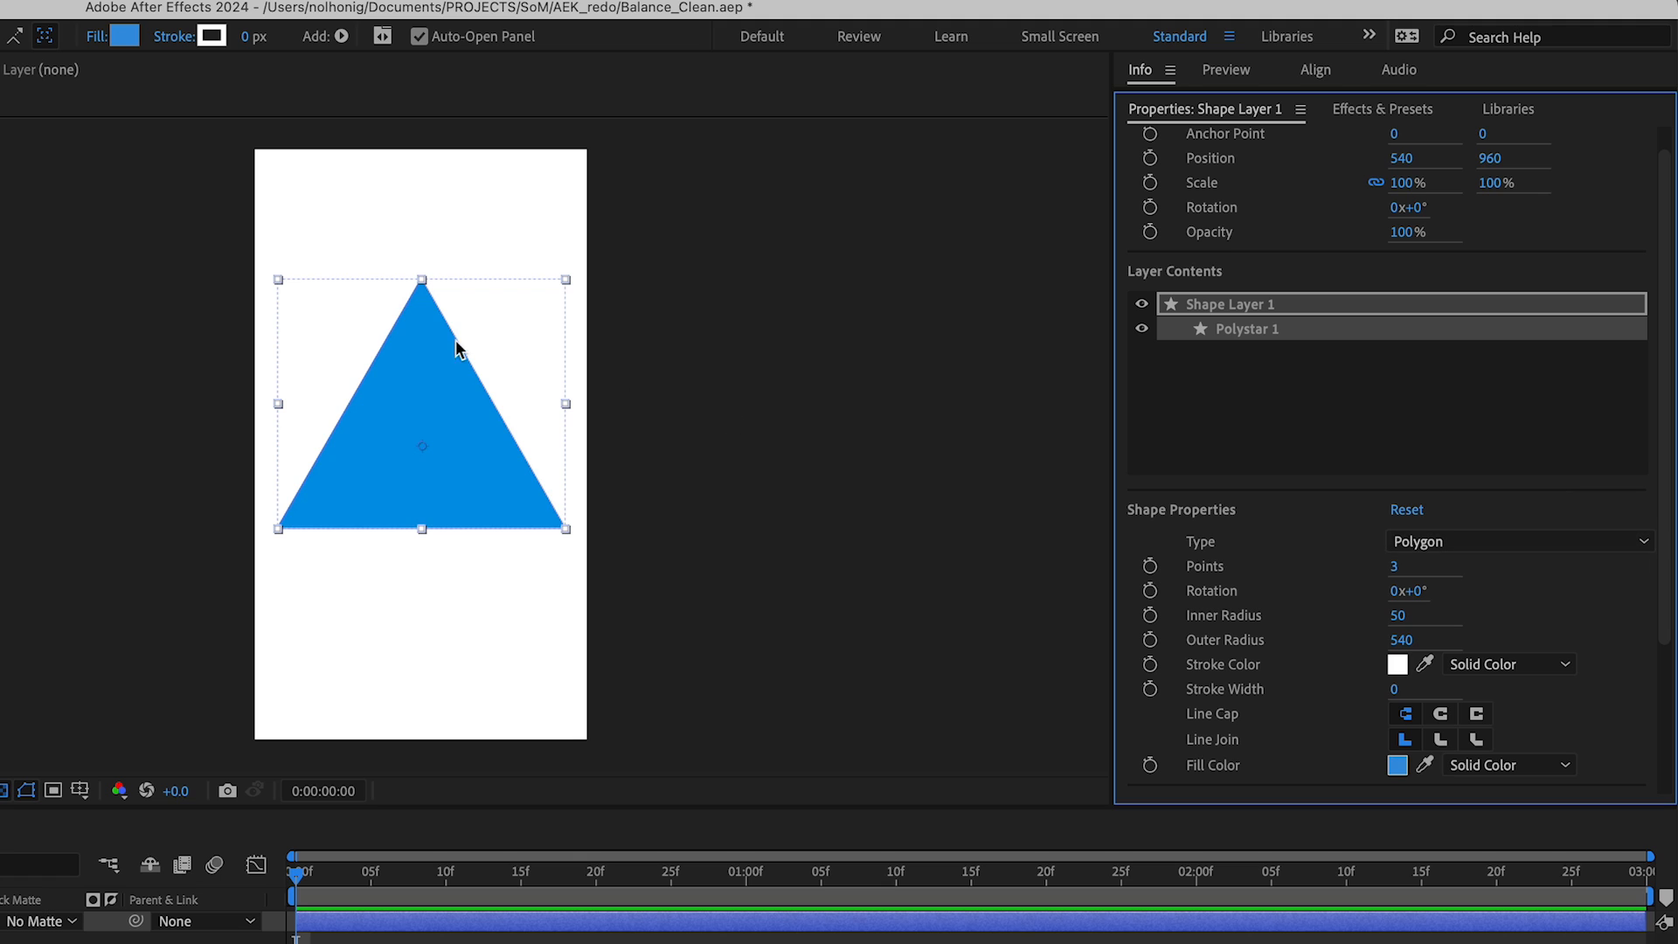
Set the triangle's outer radius to 330.
click(1402, 641)
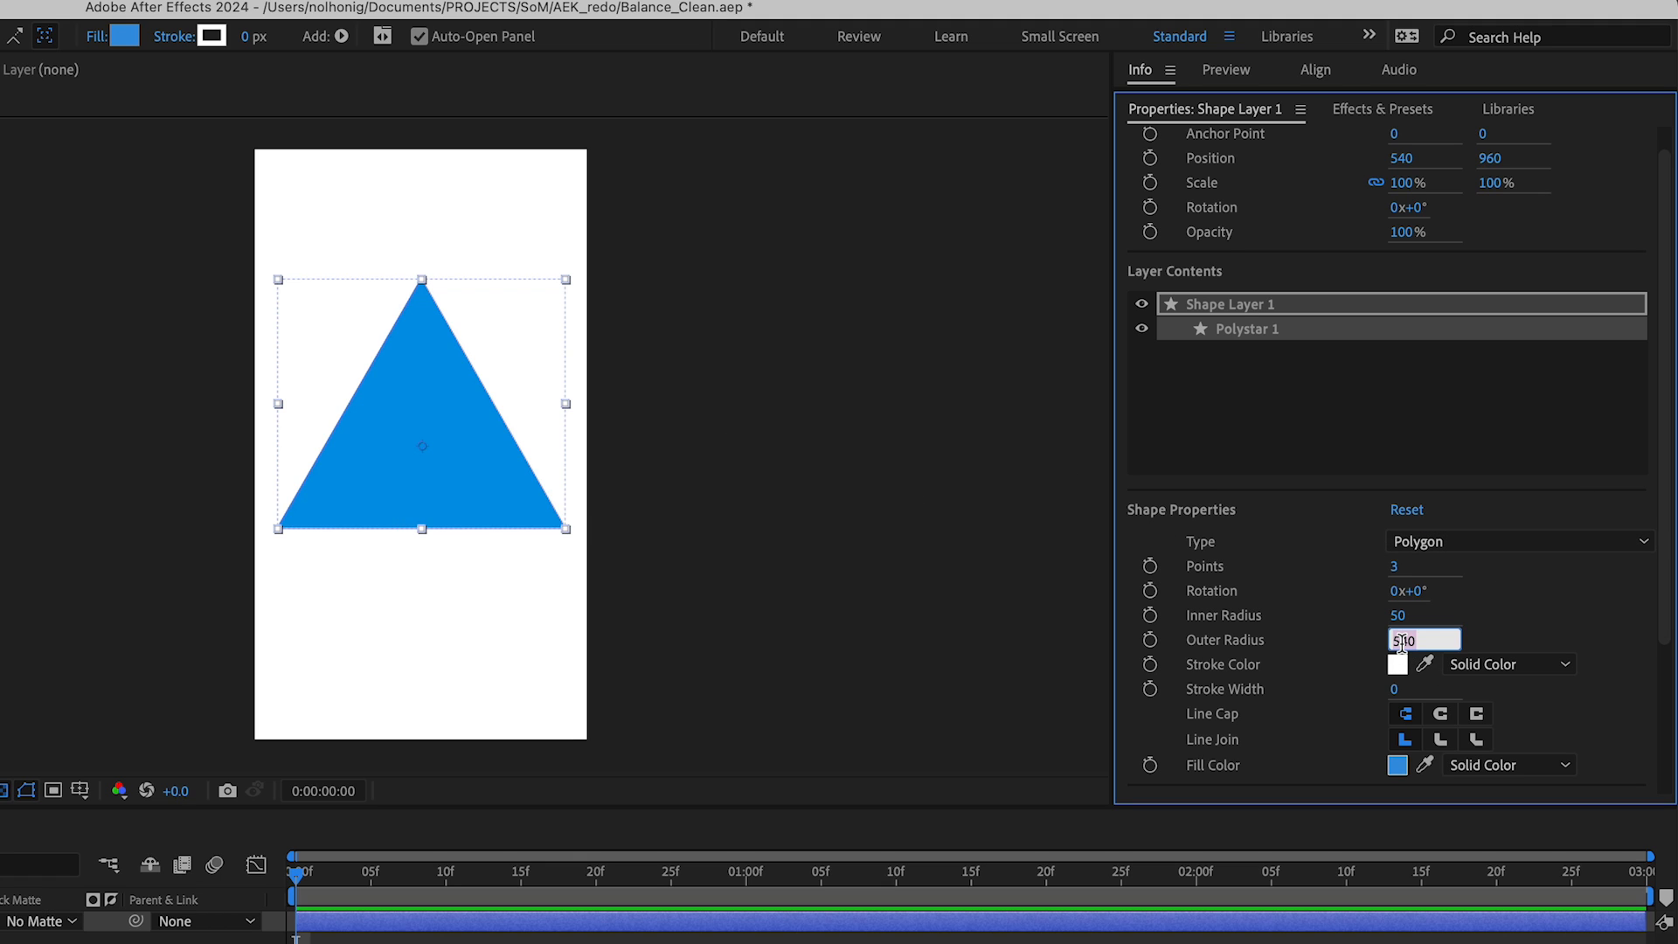
text(330)
key(Return)
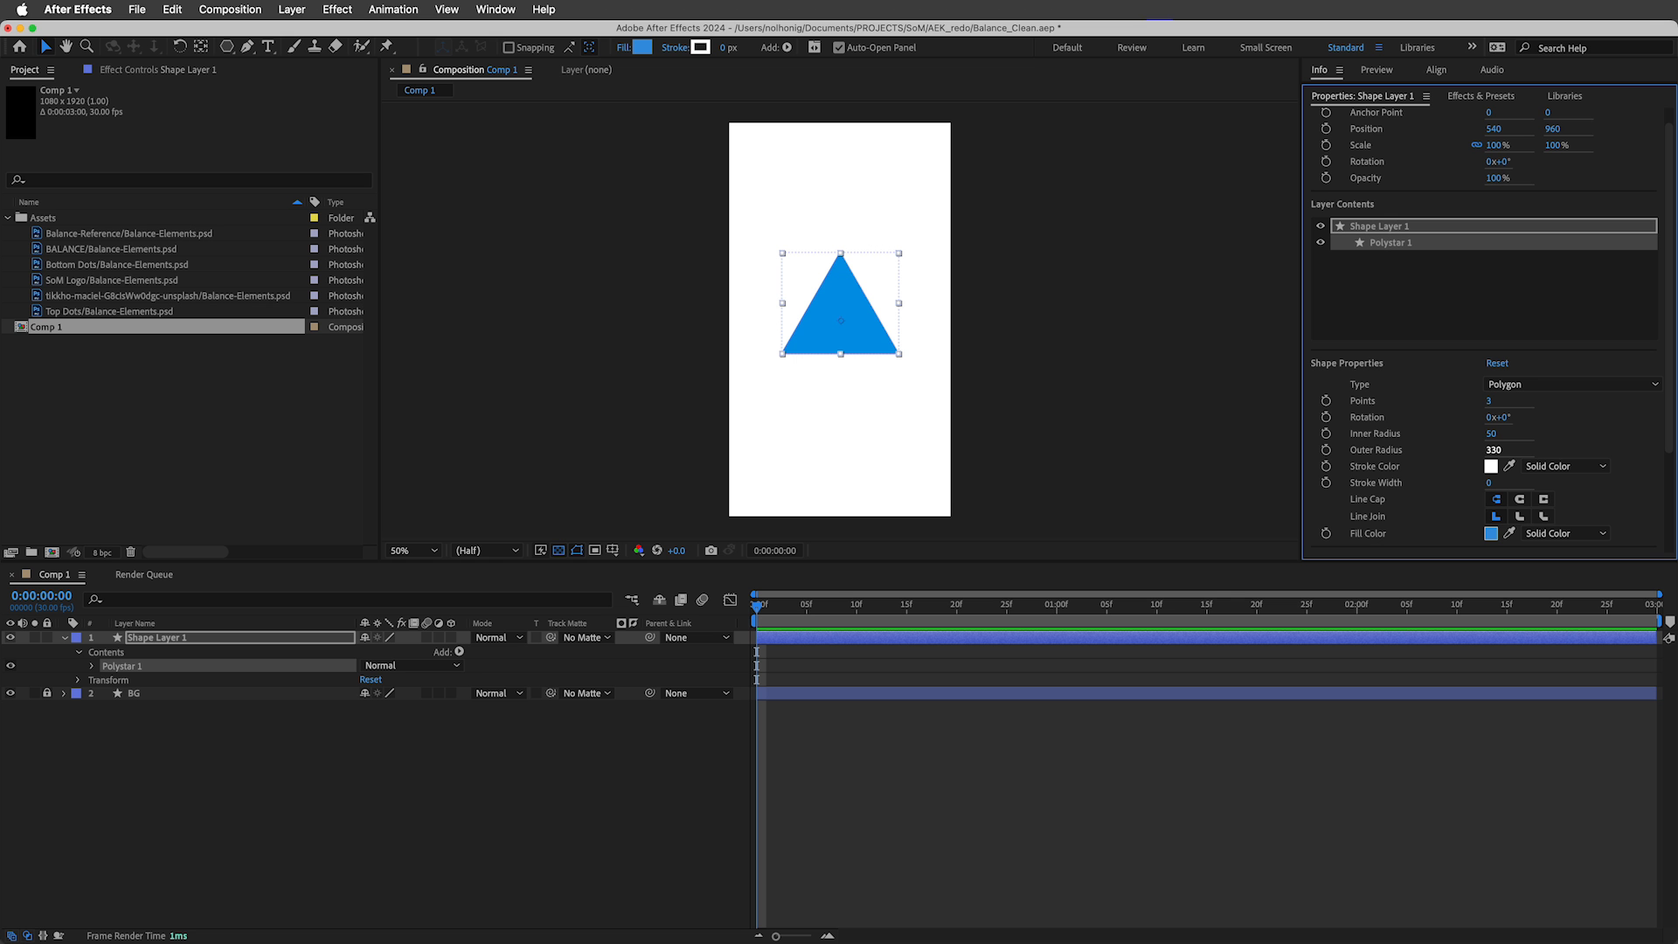
Rename the triangle's shape layer as TRI 1.
click(166, 639)
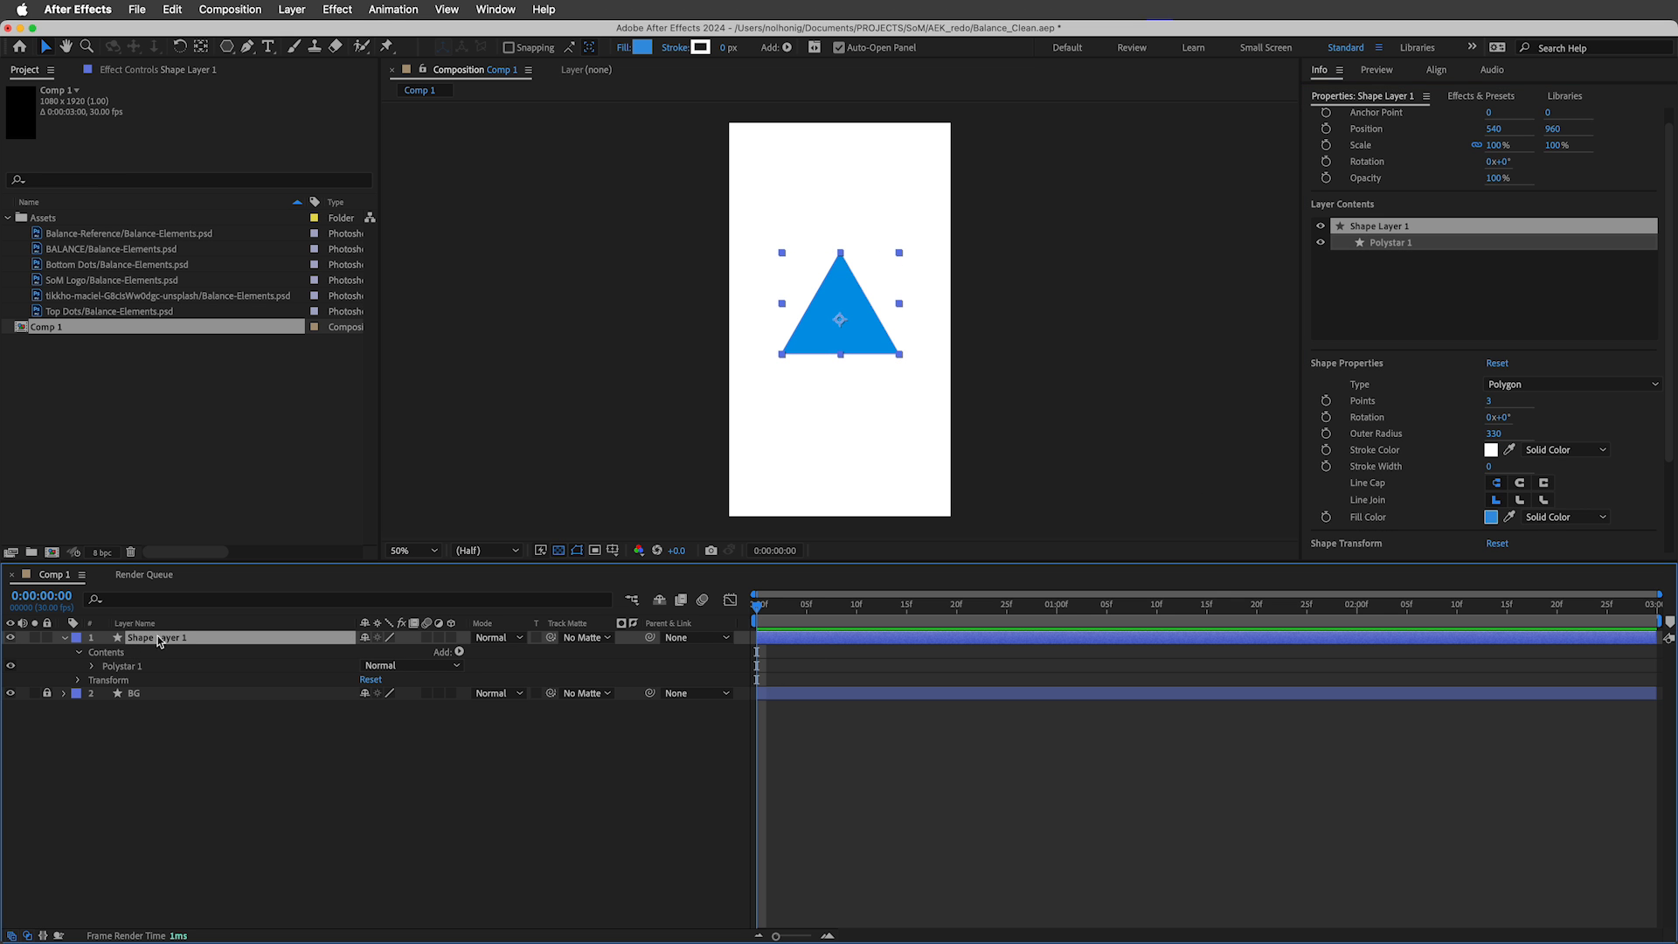
key(Return)
text(TRI)
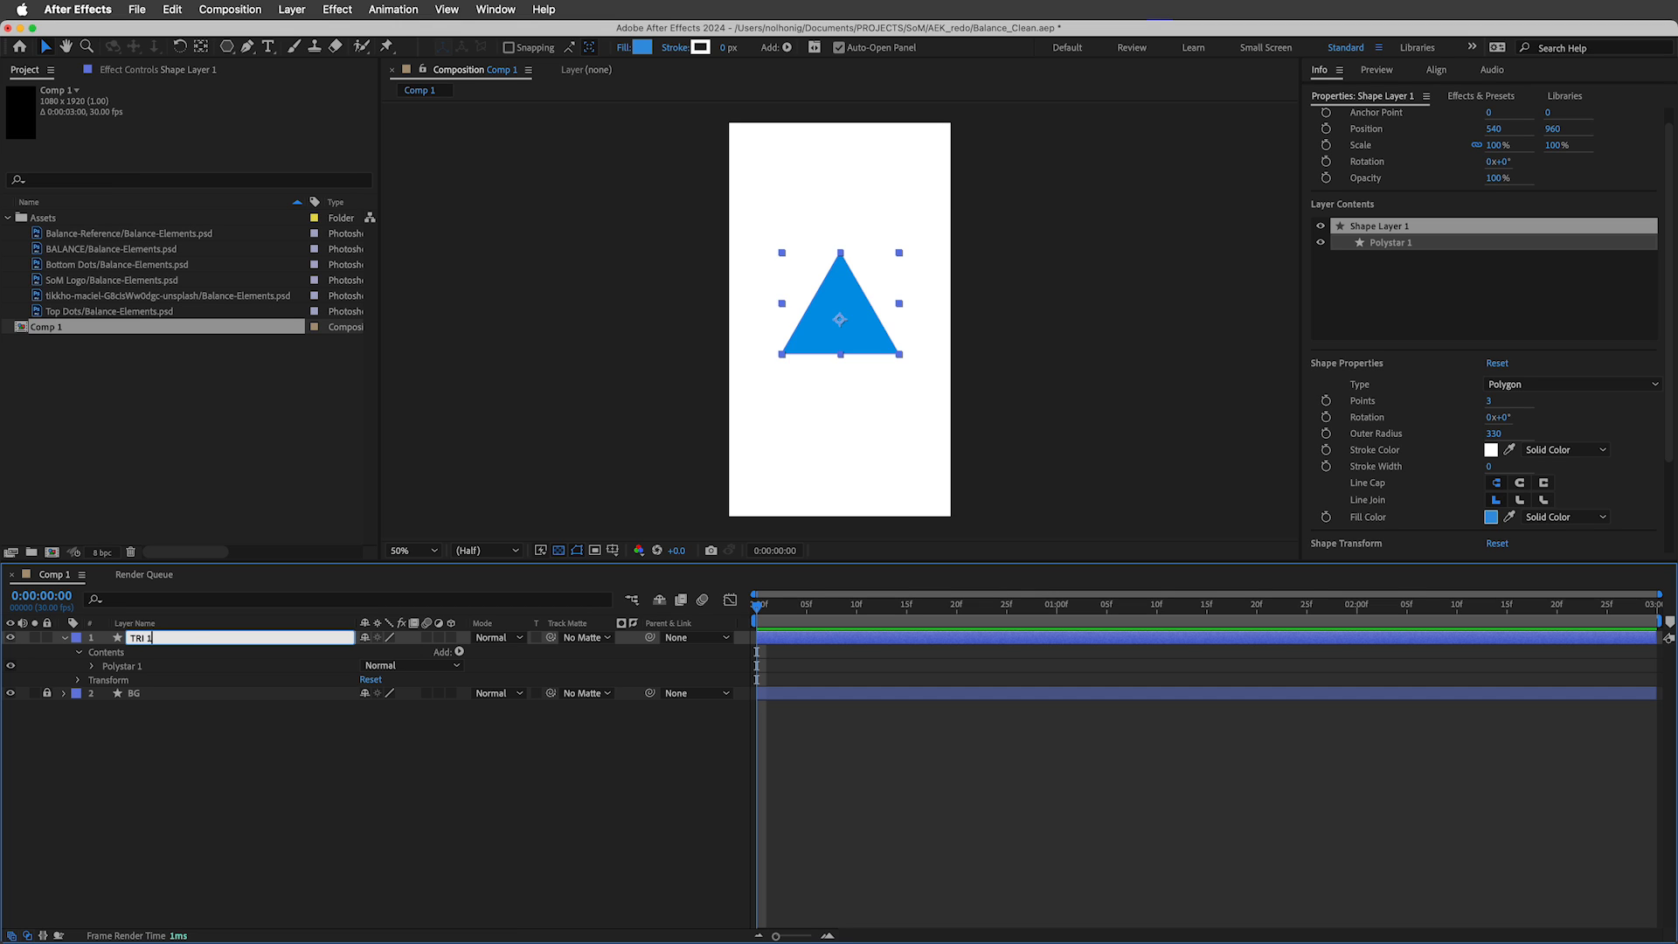
key(Return)
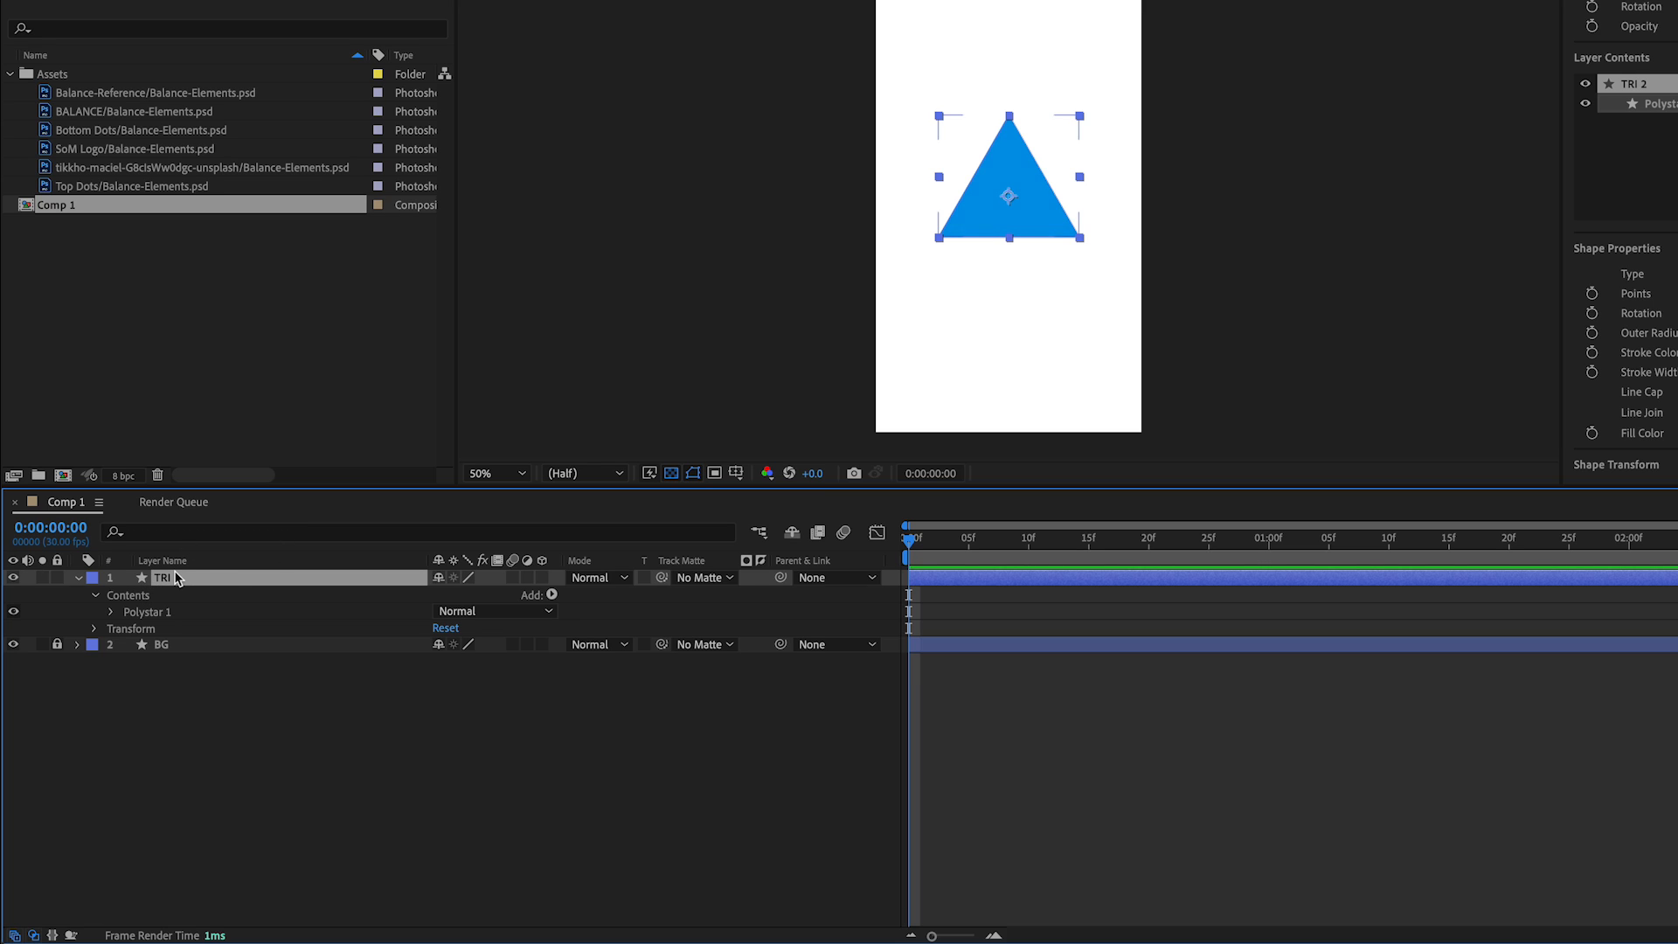
Duplicate the TRI 1 layer and place the copy, TRI 2, beneath it in the layer stack.
key(ctrl+d)
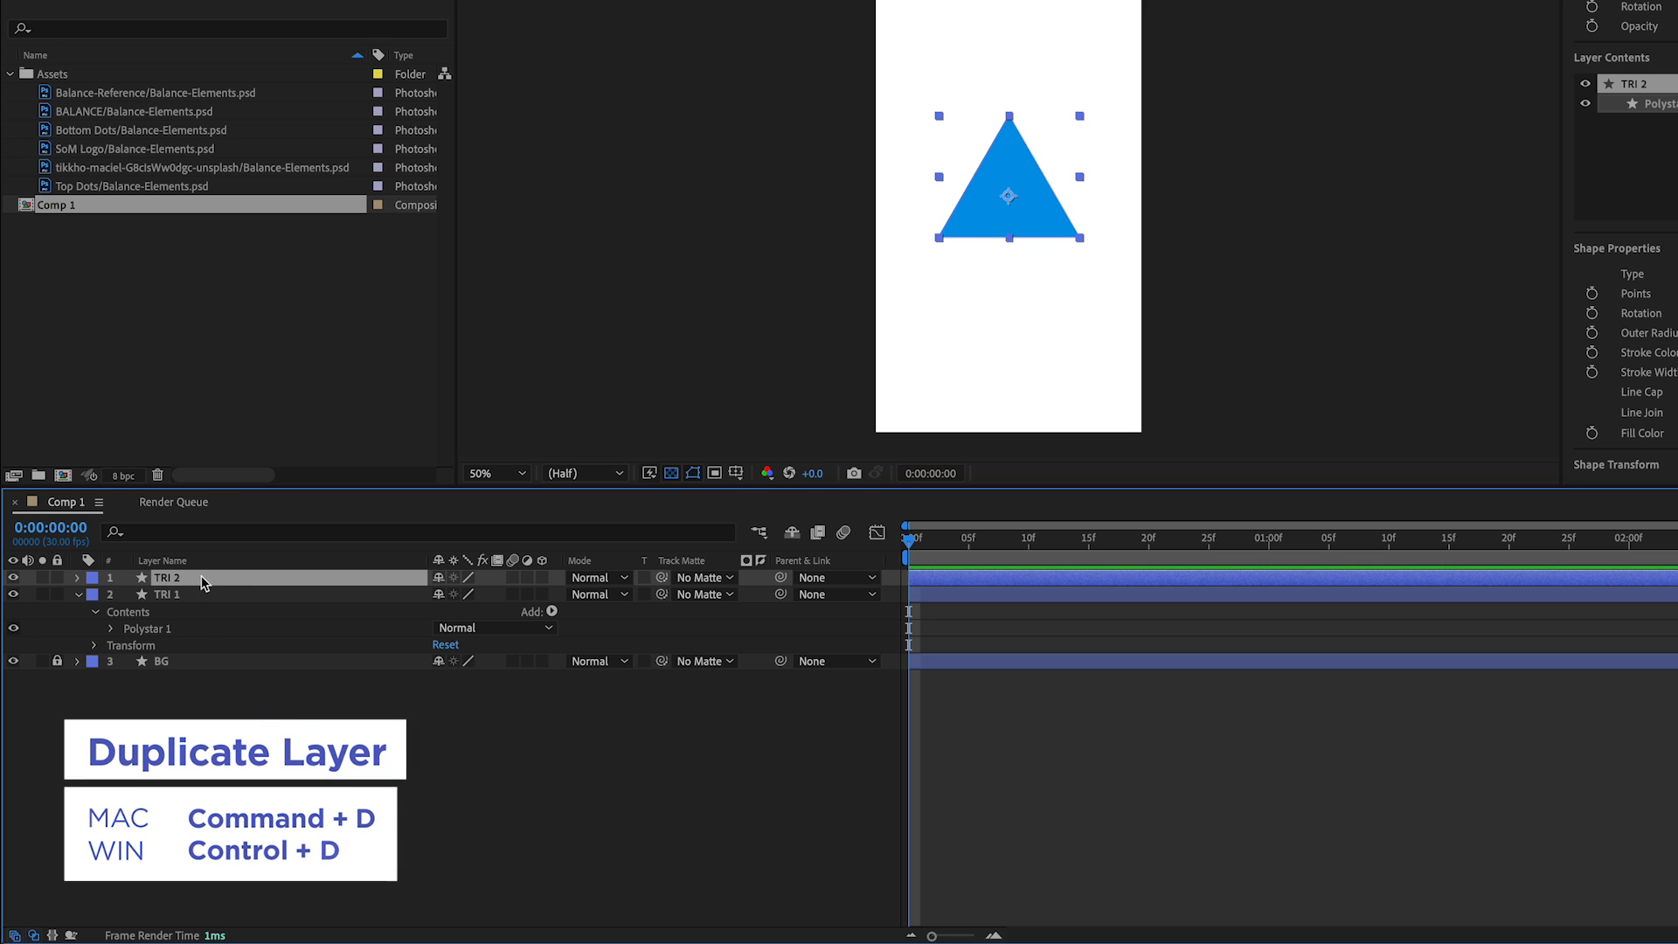
drag(168, 584, 202, 633)
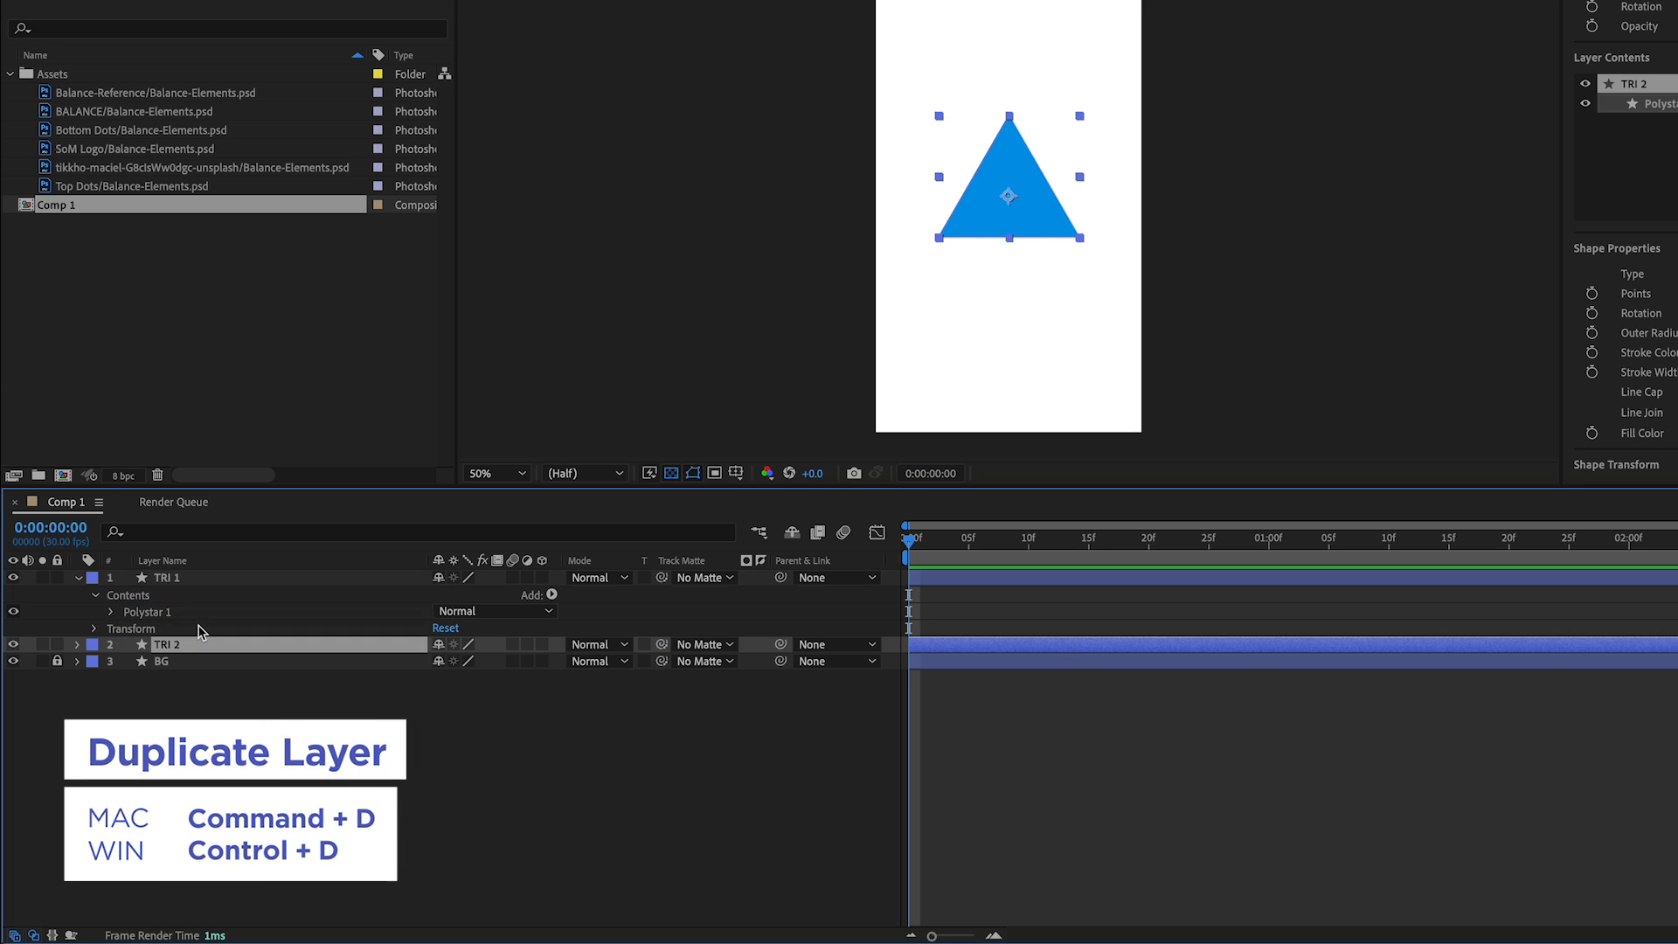
click(78, 578)
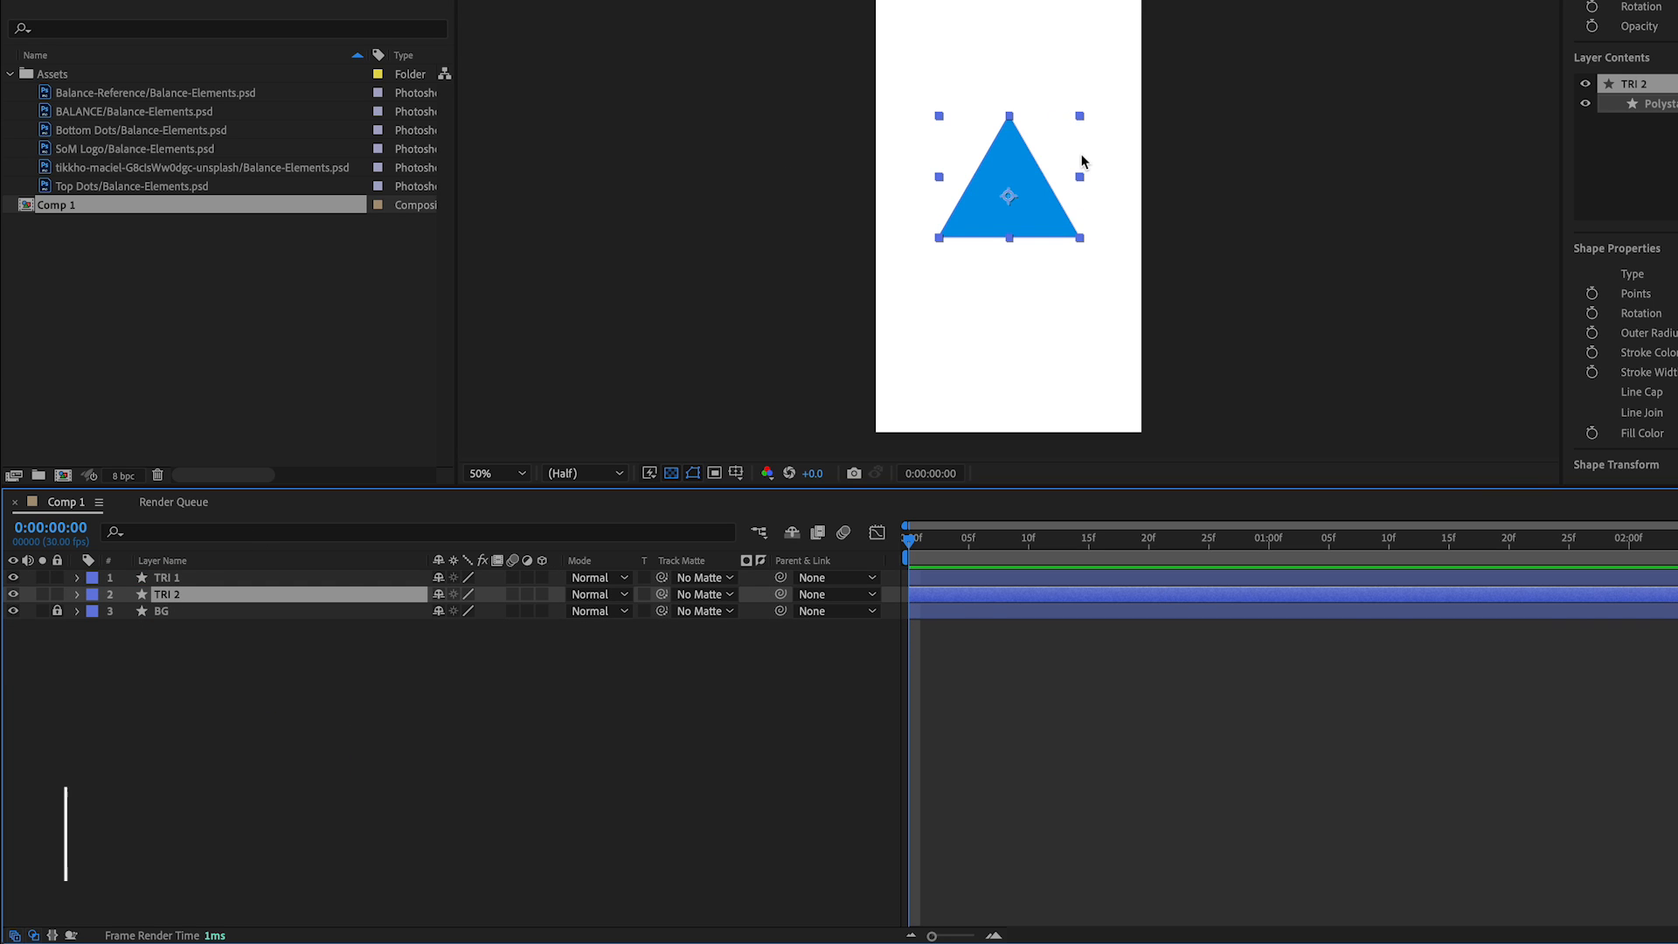
Move the TRI 2 triangle straight down below TRI 1, to a Y position of about 1458.
key(period)
key(period)
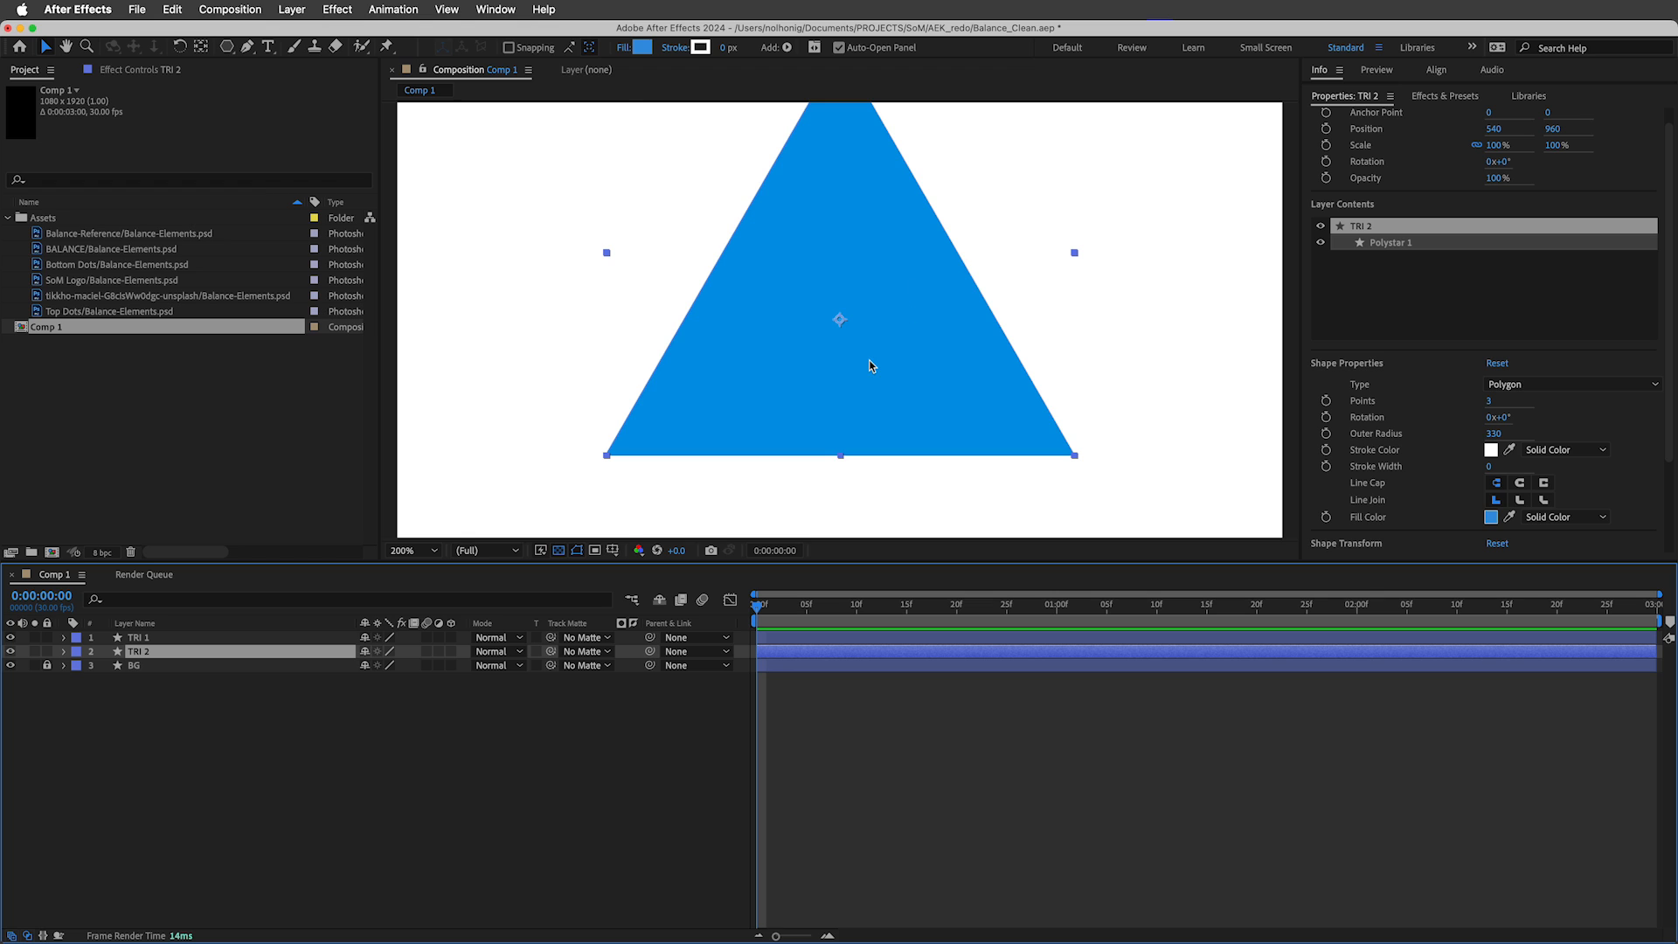
key(comma)
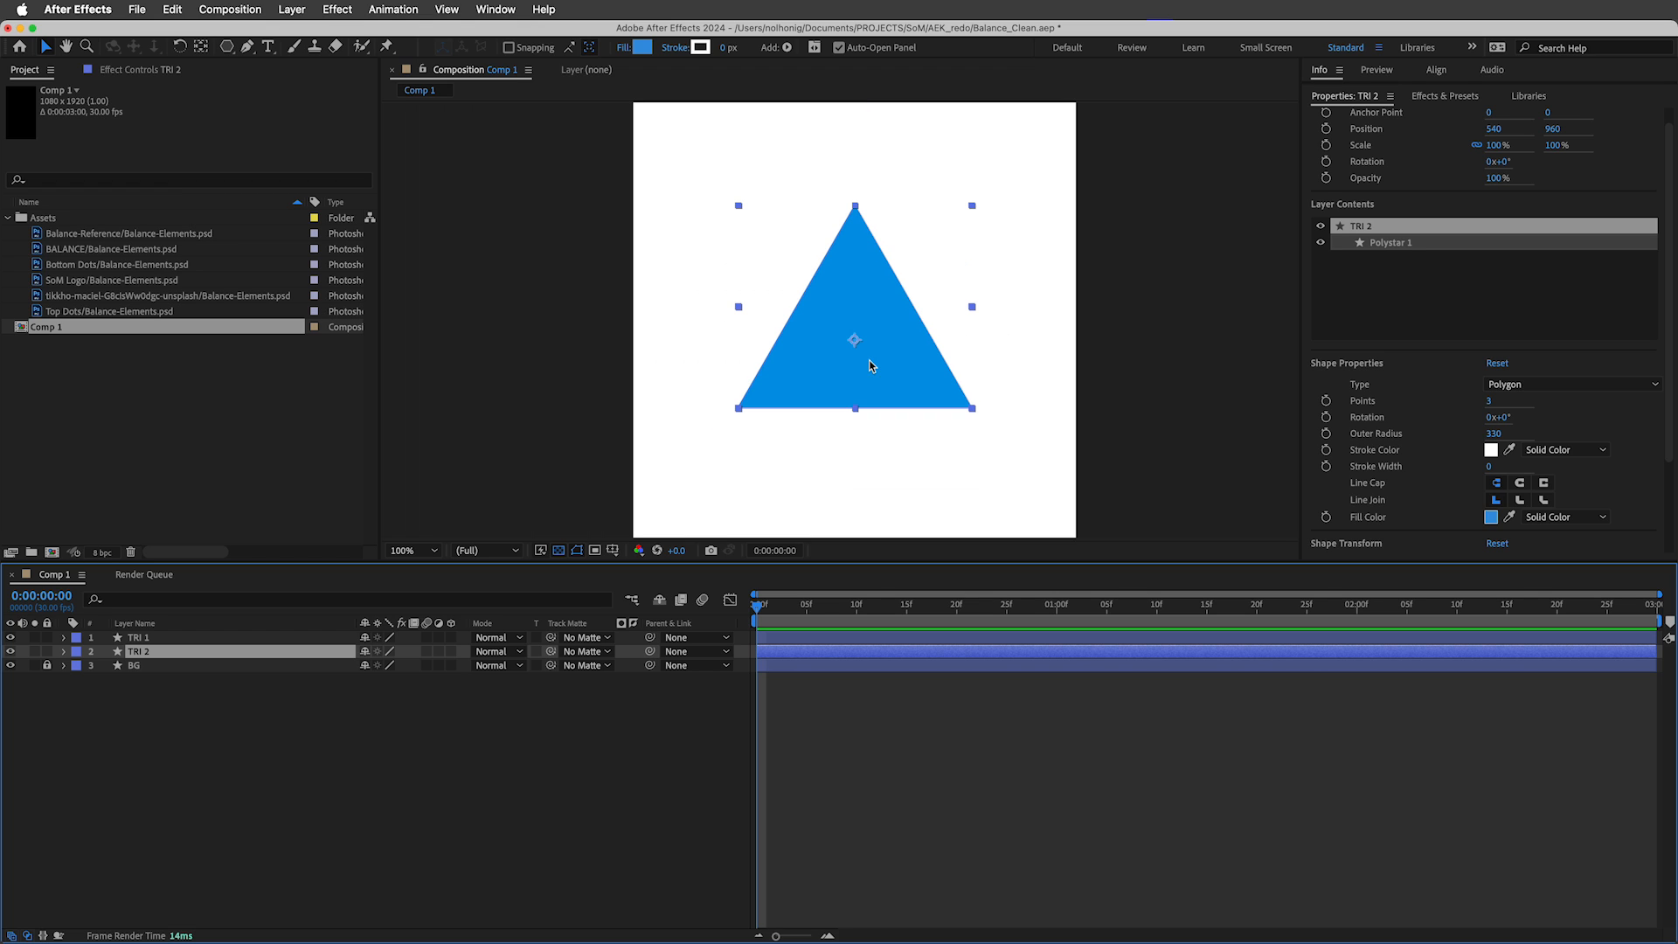
key(h)
drag(899, 356, 872, 390)
key(v)
key(period)
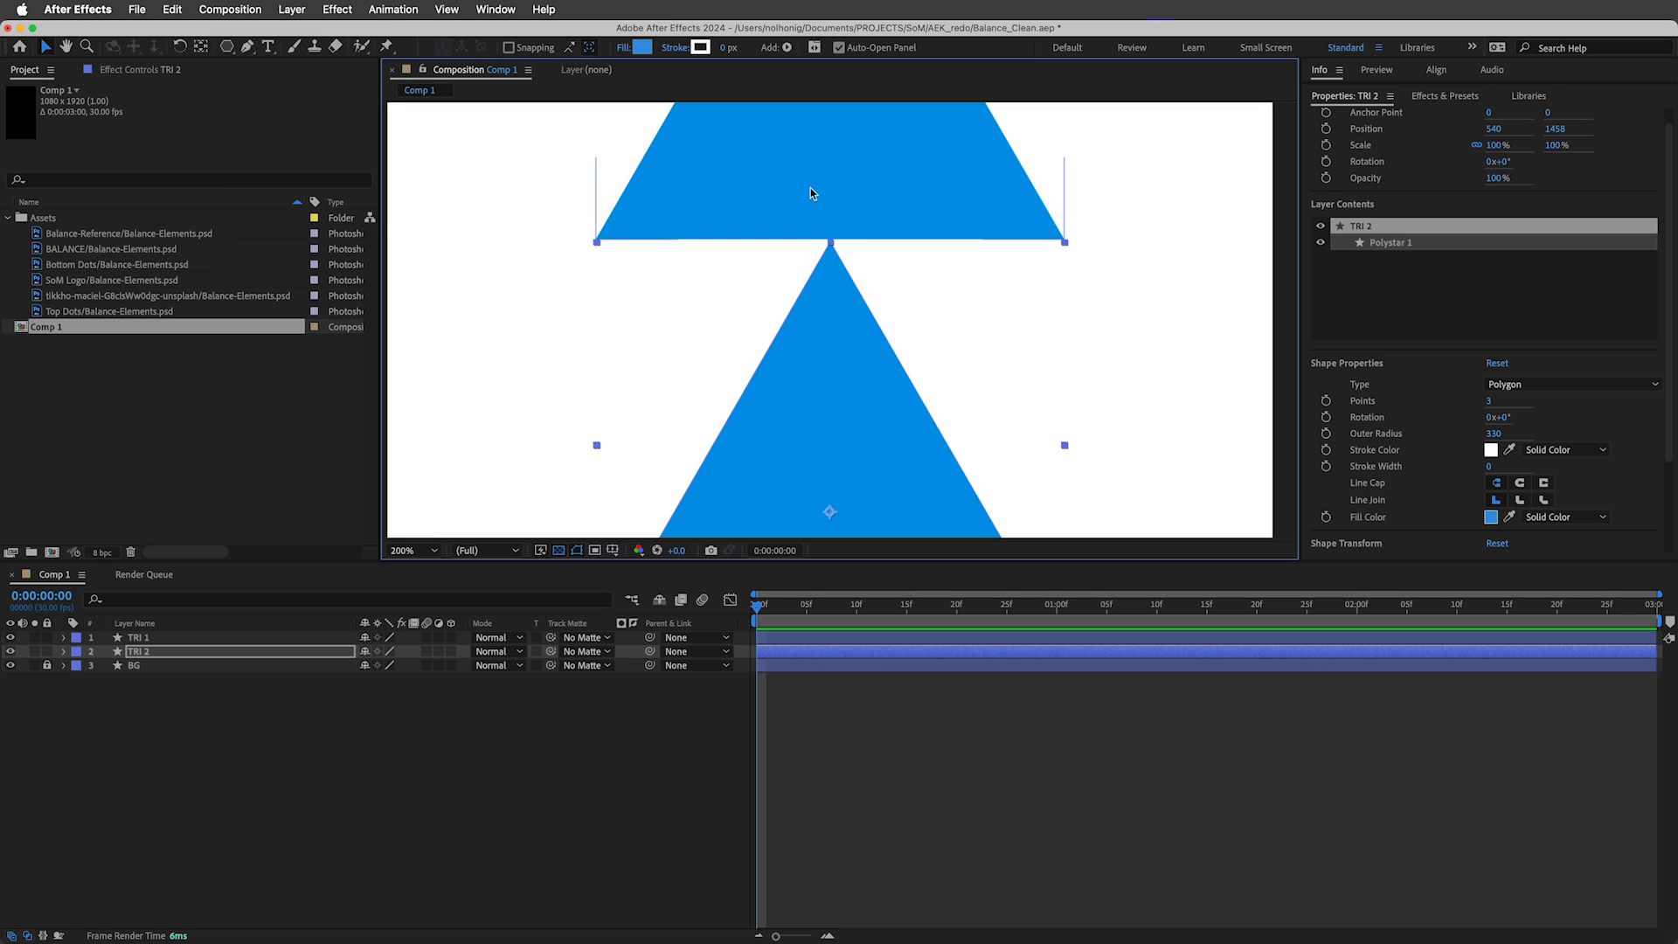
Nudge TRI 2 up to a Y position of 1454 so its tip meets the base of TRI 1.
key(period)
key(Up)
key(Up)
key(Up)
key(Up)
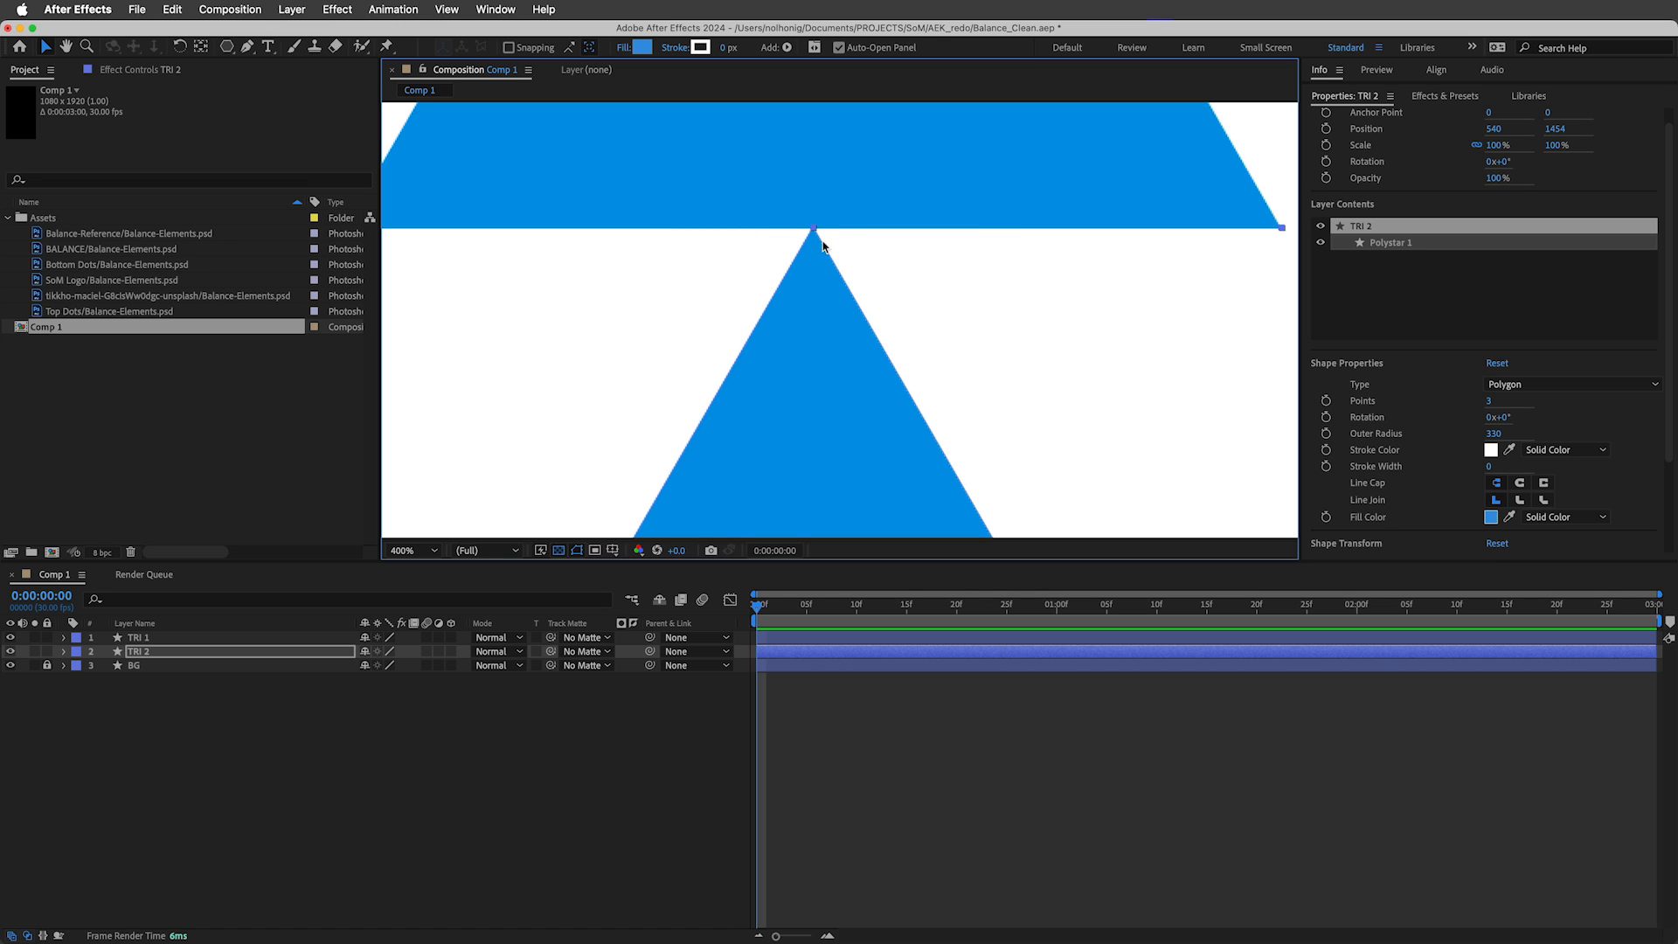
click(964, 710)
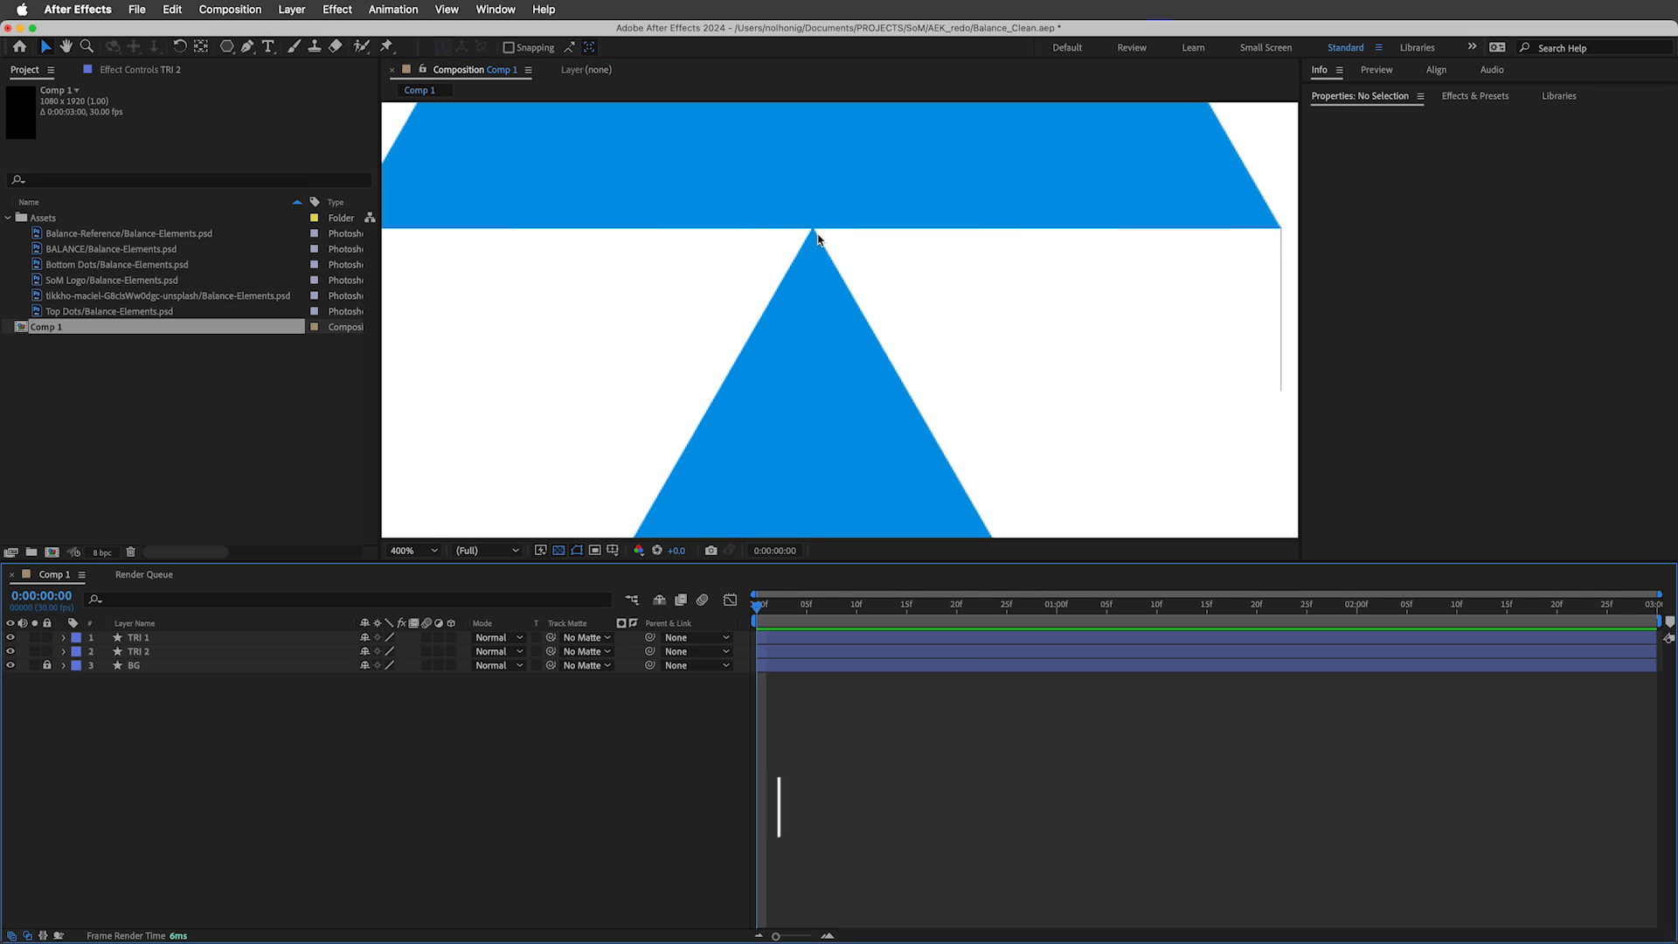
key(shift+slash)
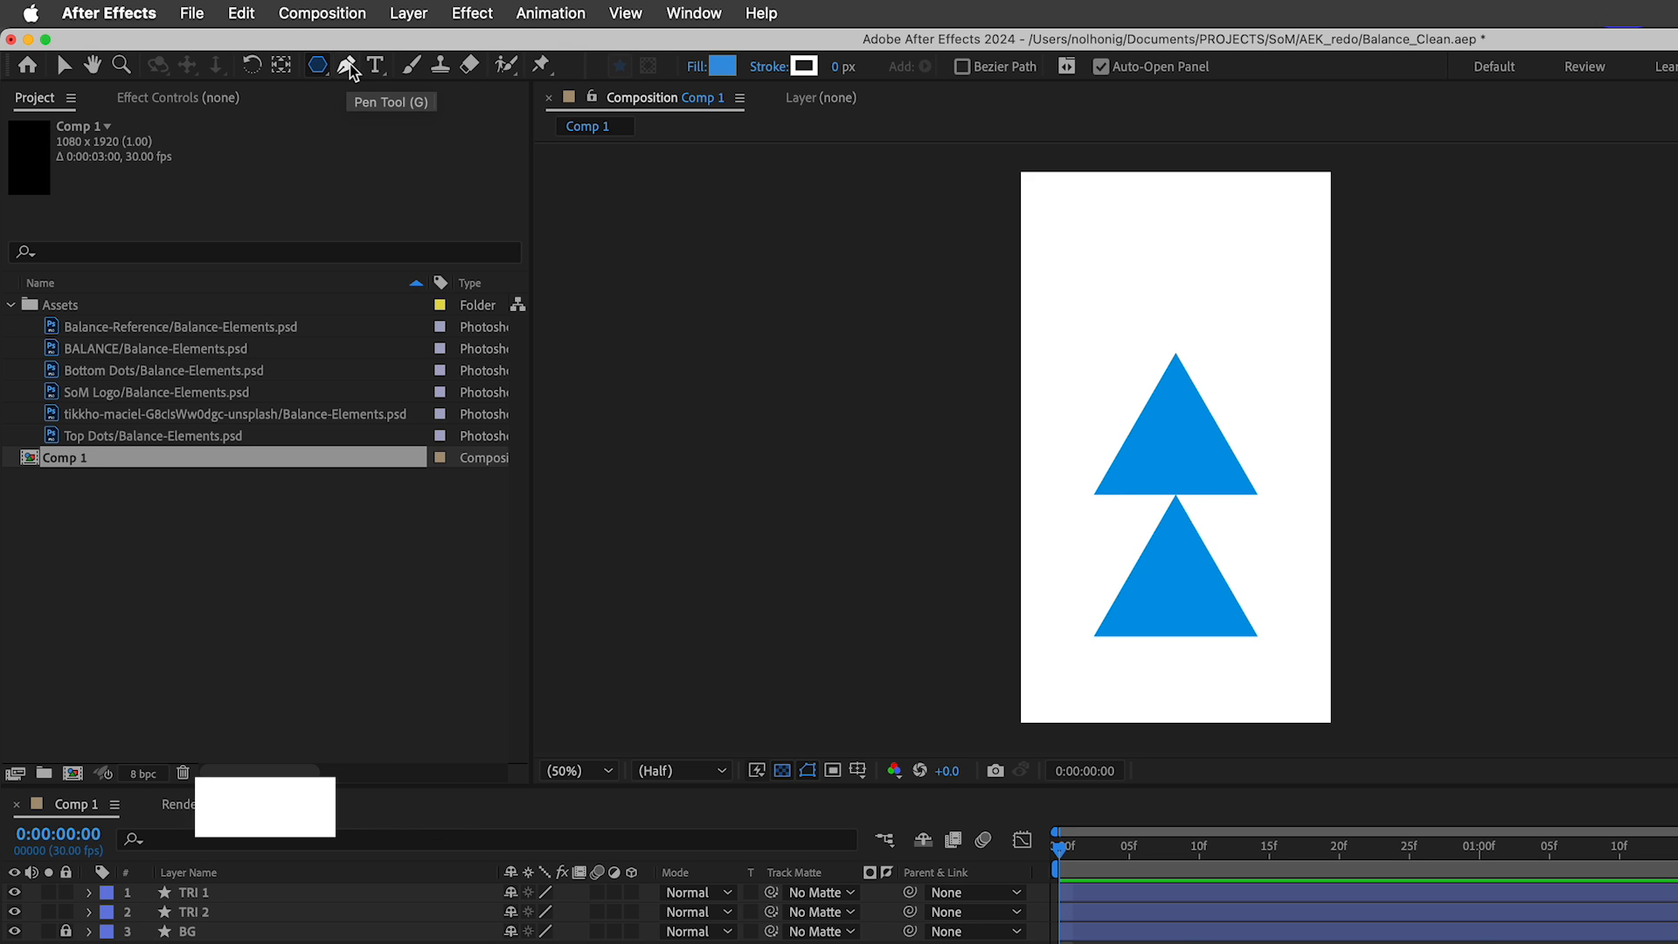
Choose the Pen tool and display the Title/Action Safe guides over the composition.
click(346, 69)
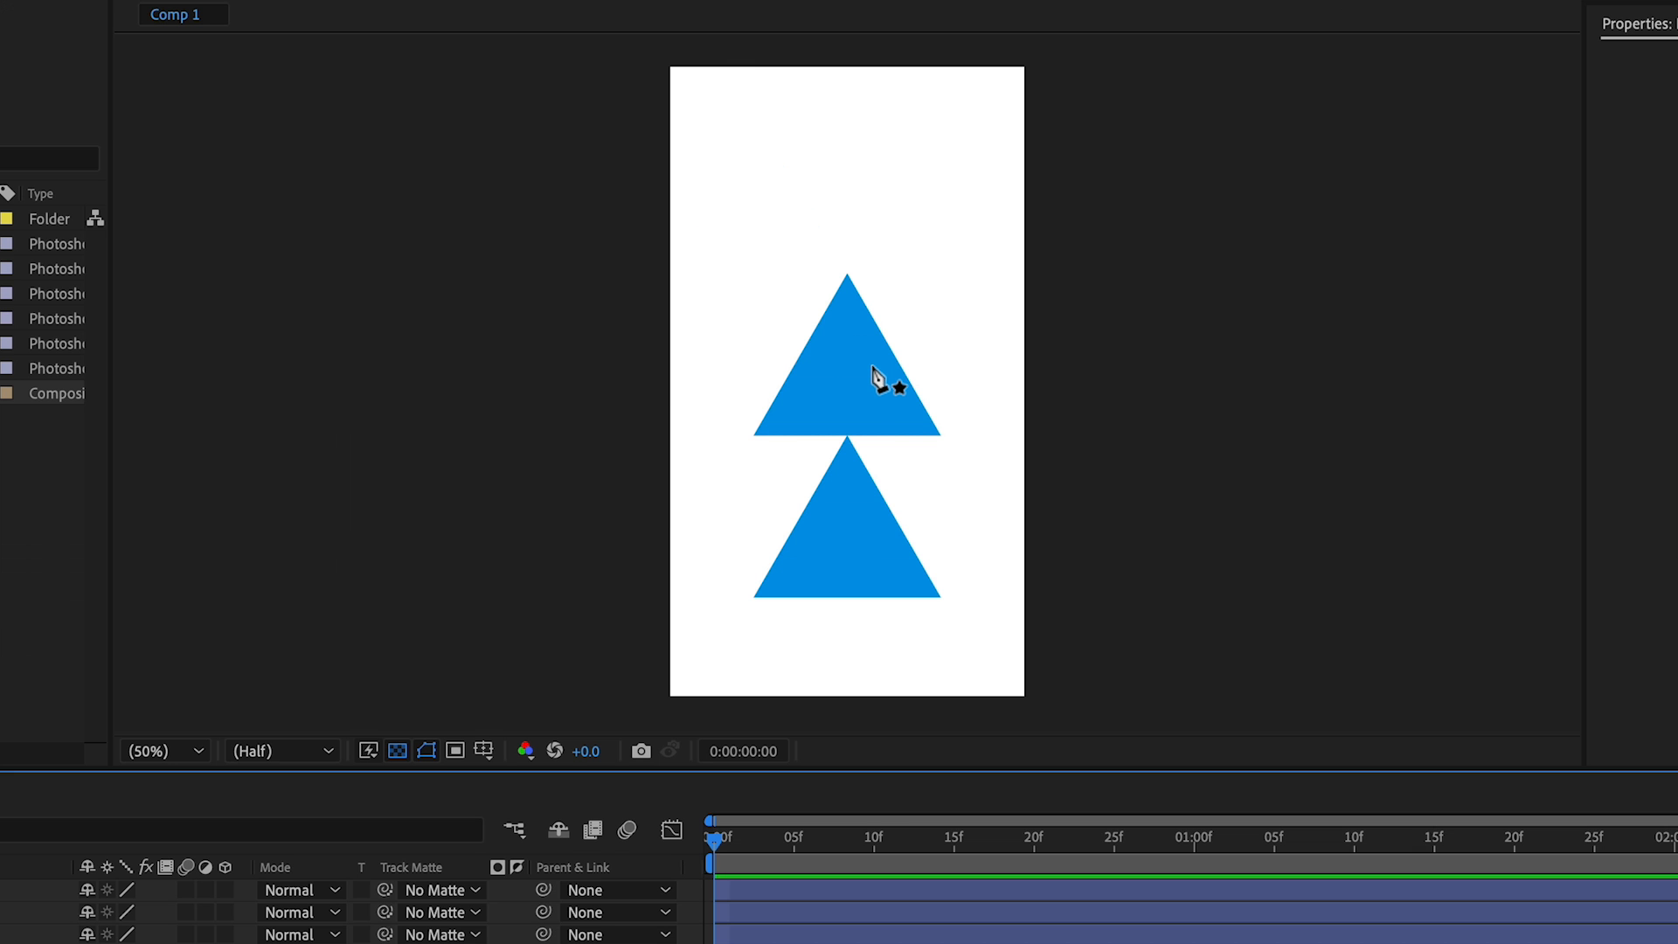
click(483, 750)
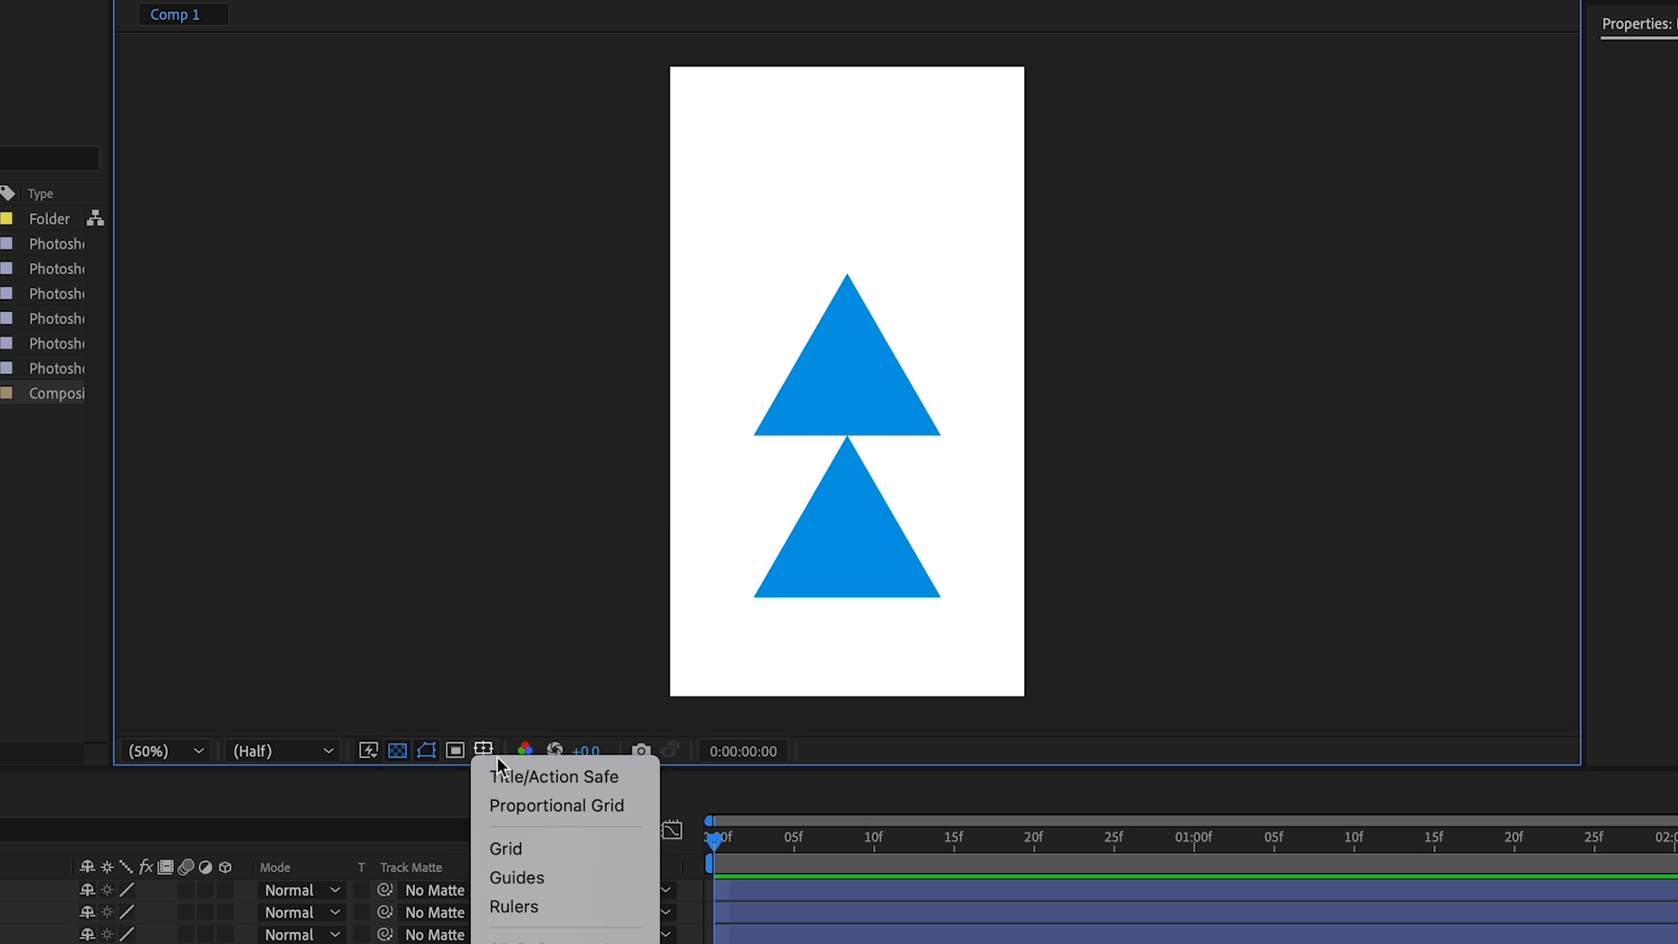
click(525, 772)
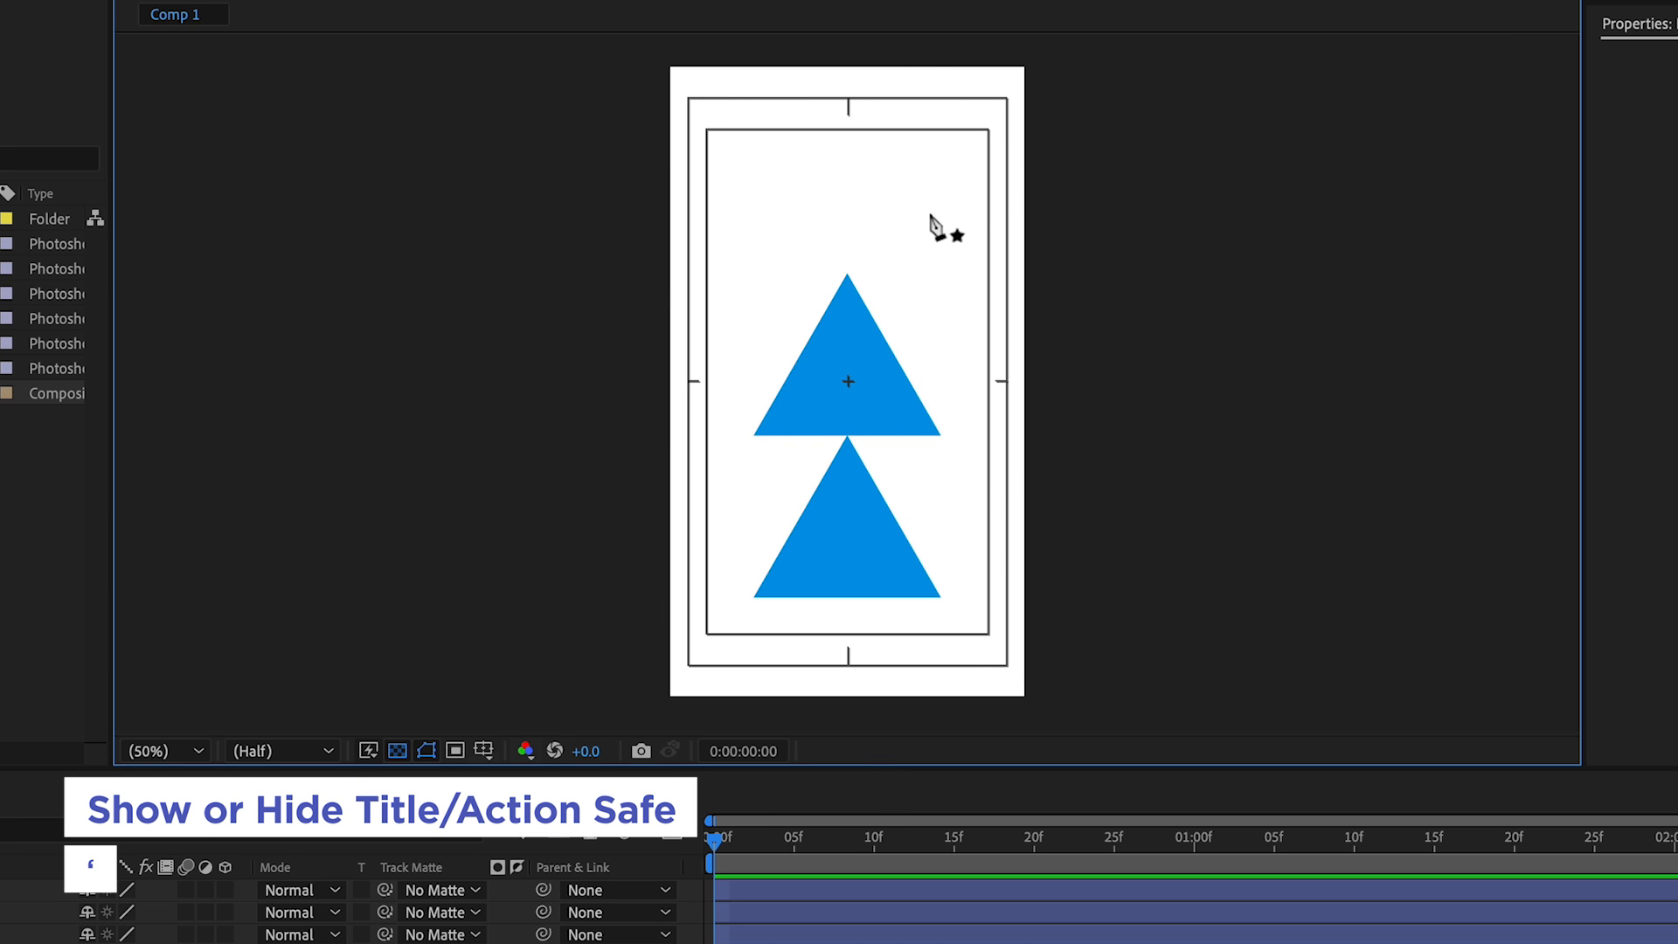
key(apostrophe)
key(apostrophe)
key(apostrophe)
key(apostrophe)
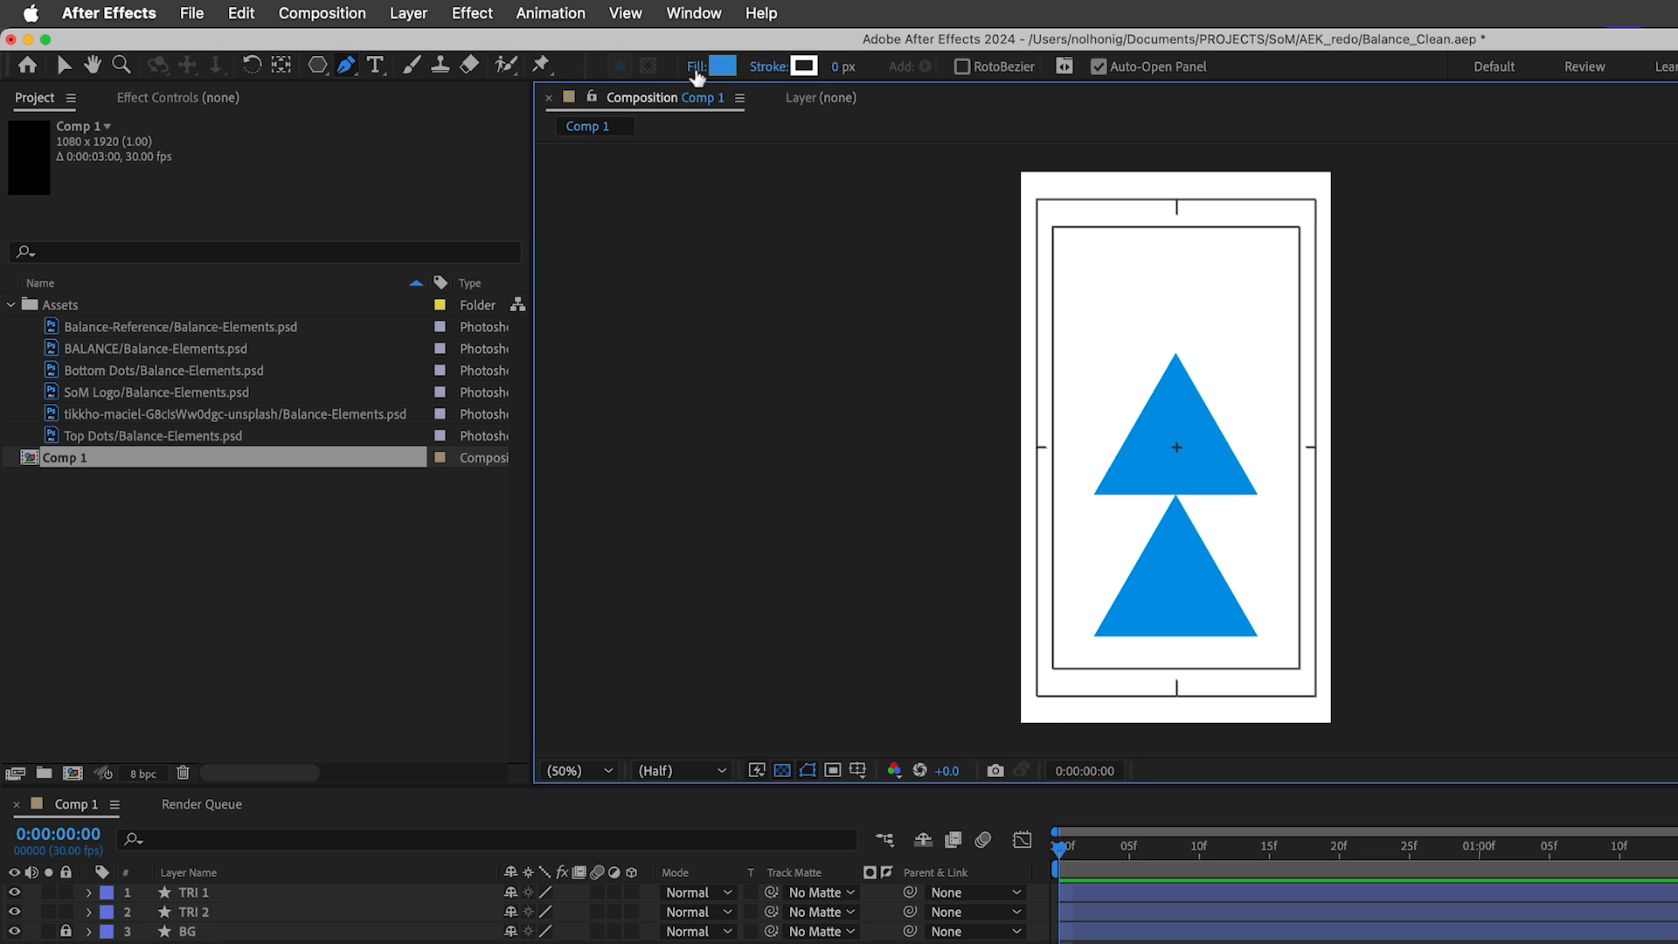
Set the fill for new shapes to None.
click(696, 70)
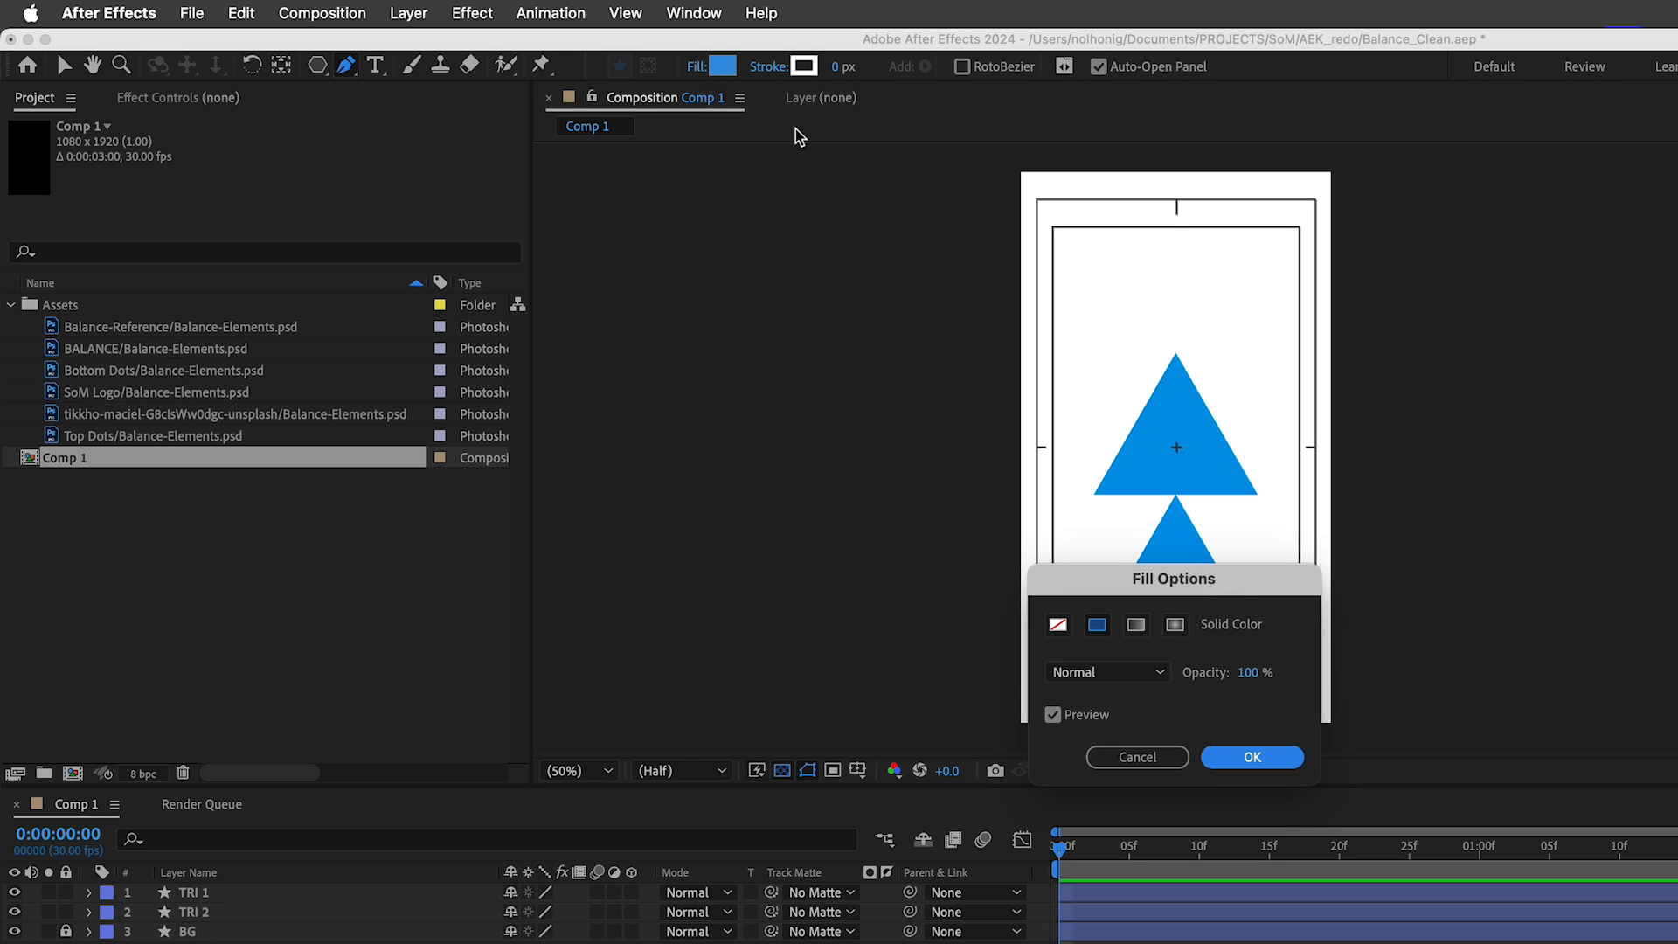
click(1058, 625)
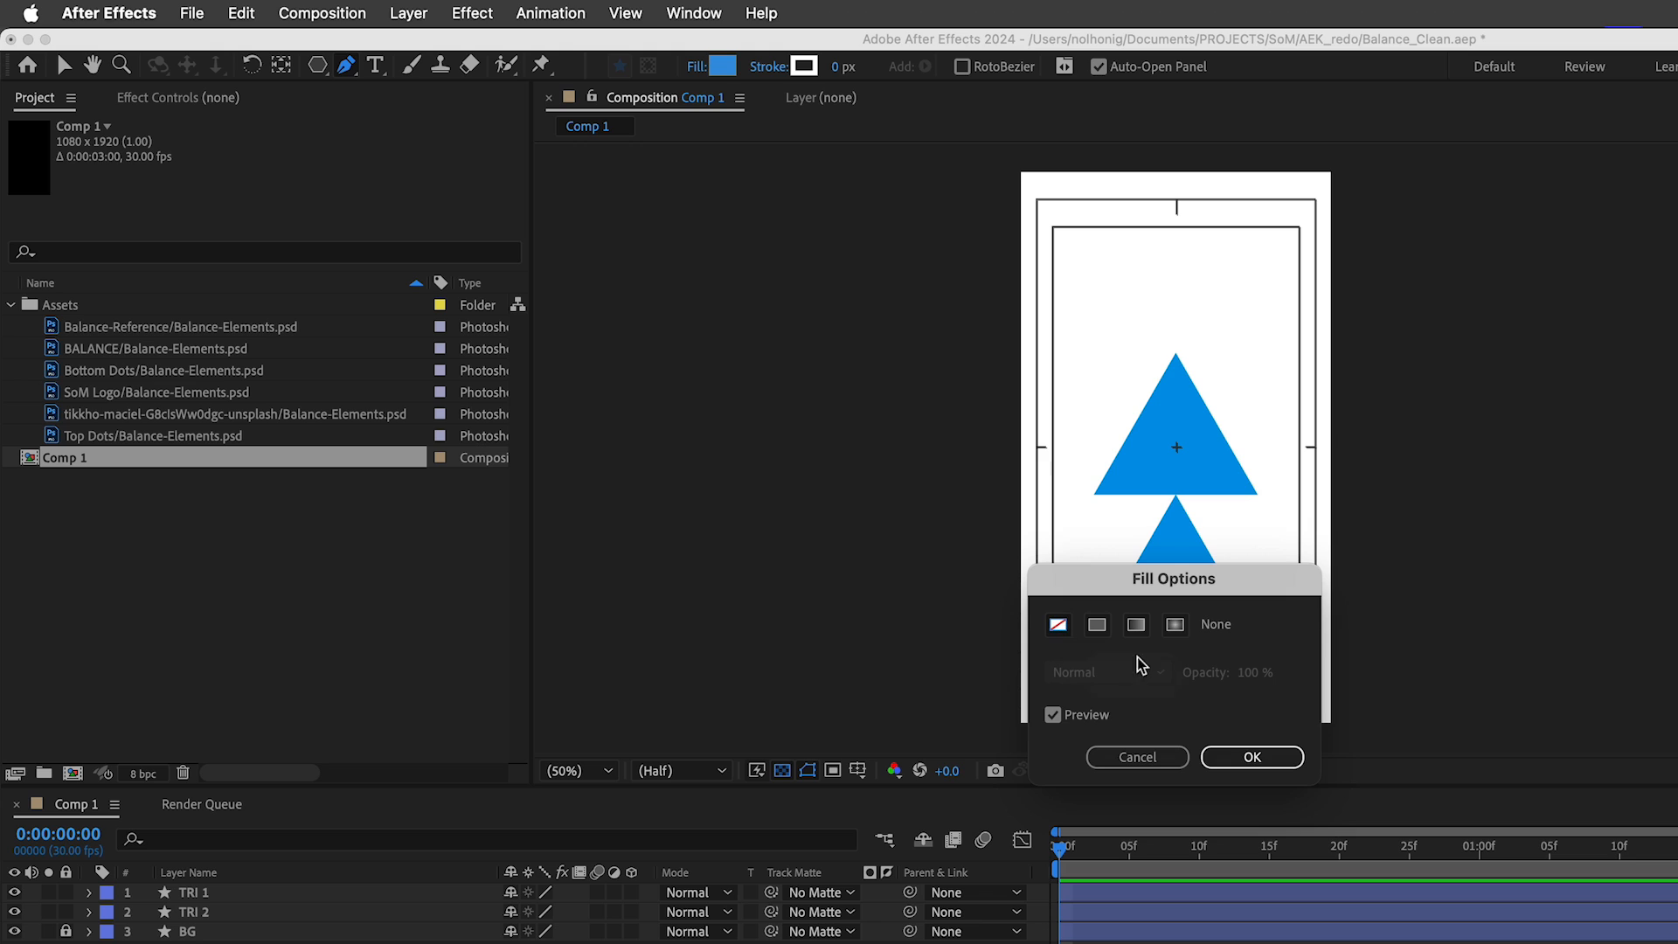
click(1255, 755)
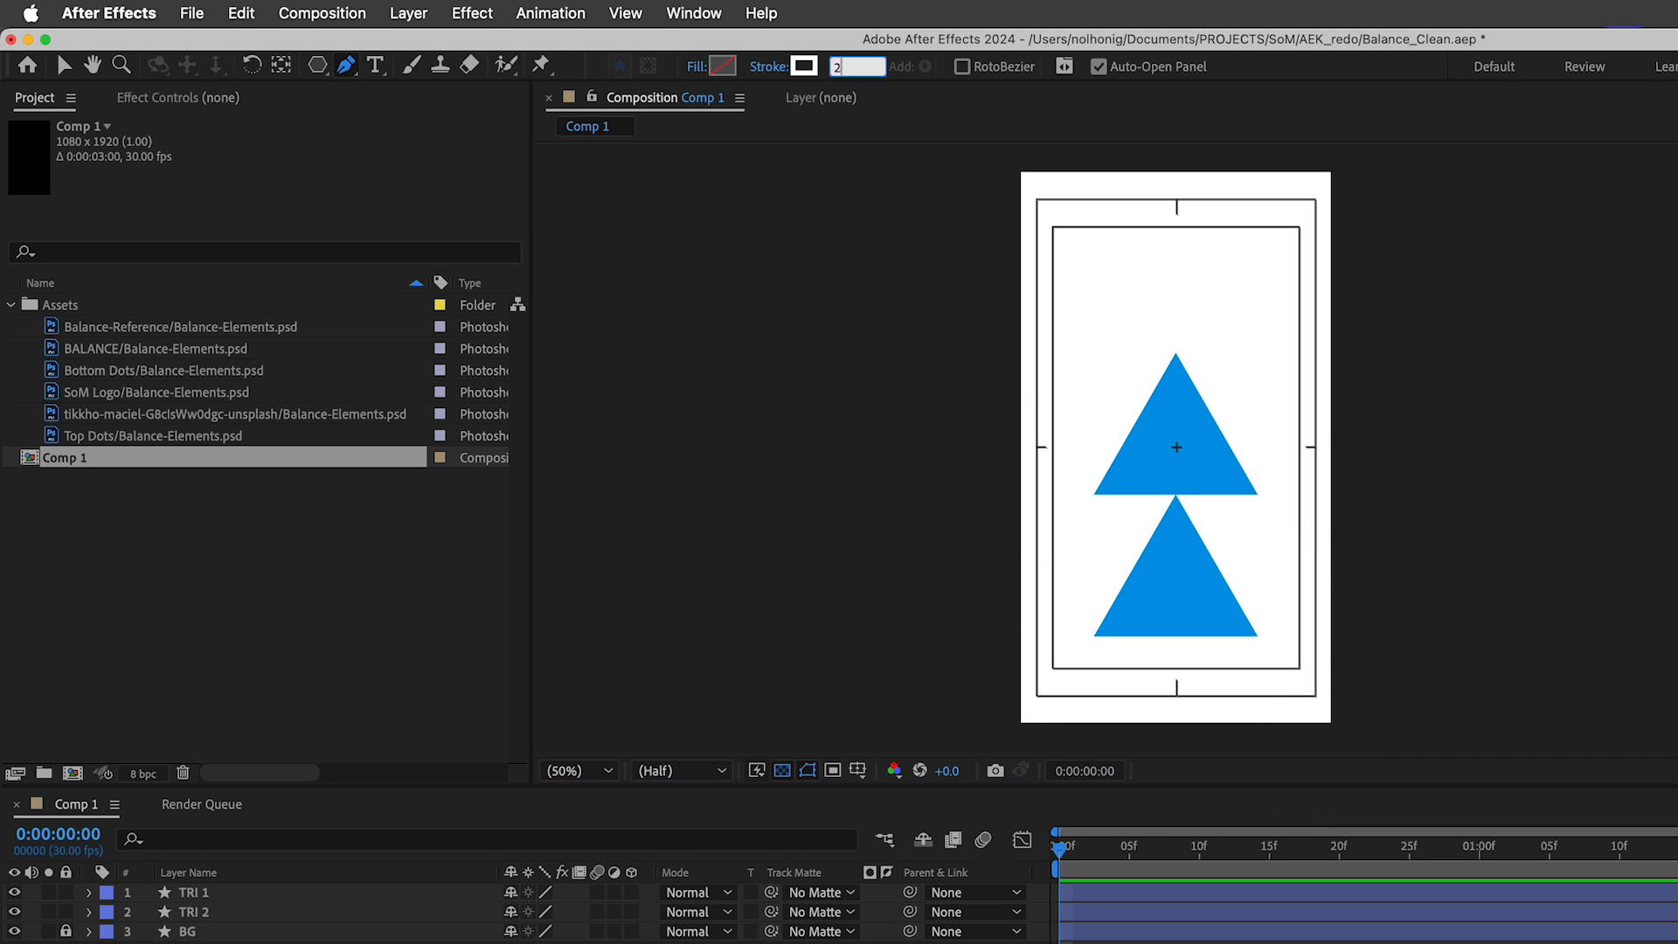
Set the stroke for new shapes to 2 px wide with the dark gray color 202020.
key(Return)
click(803, 67)
text(202020)
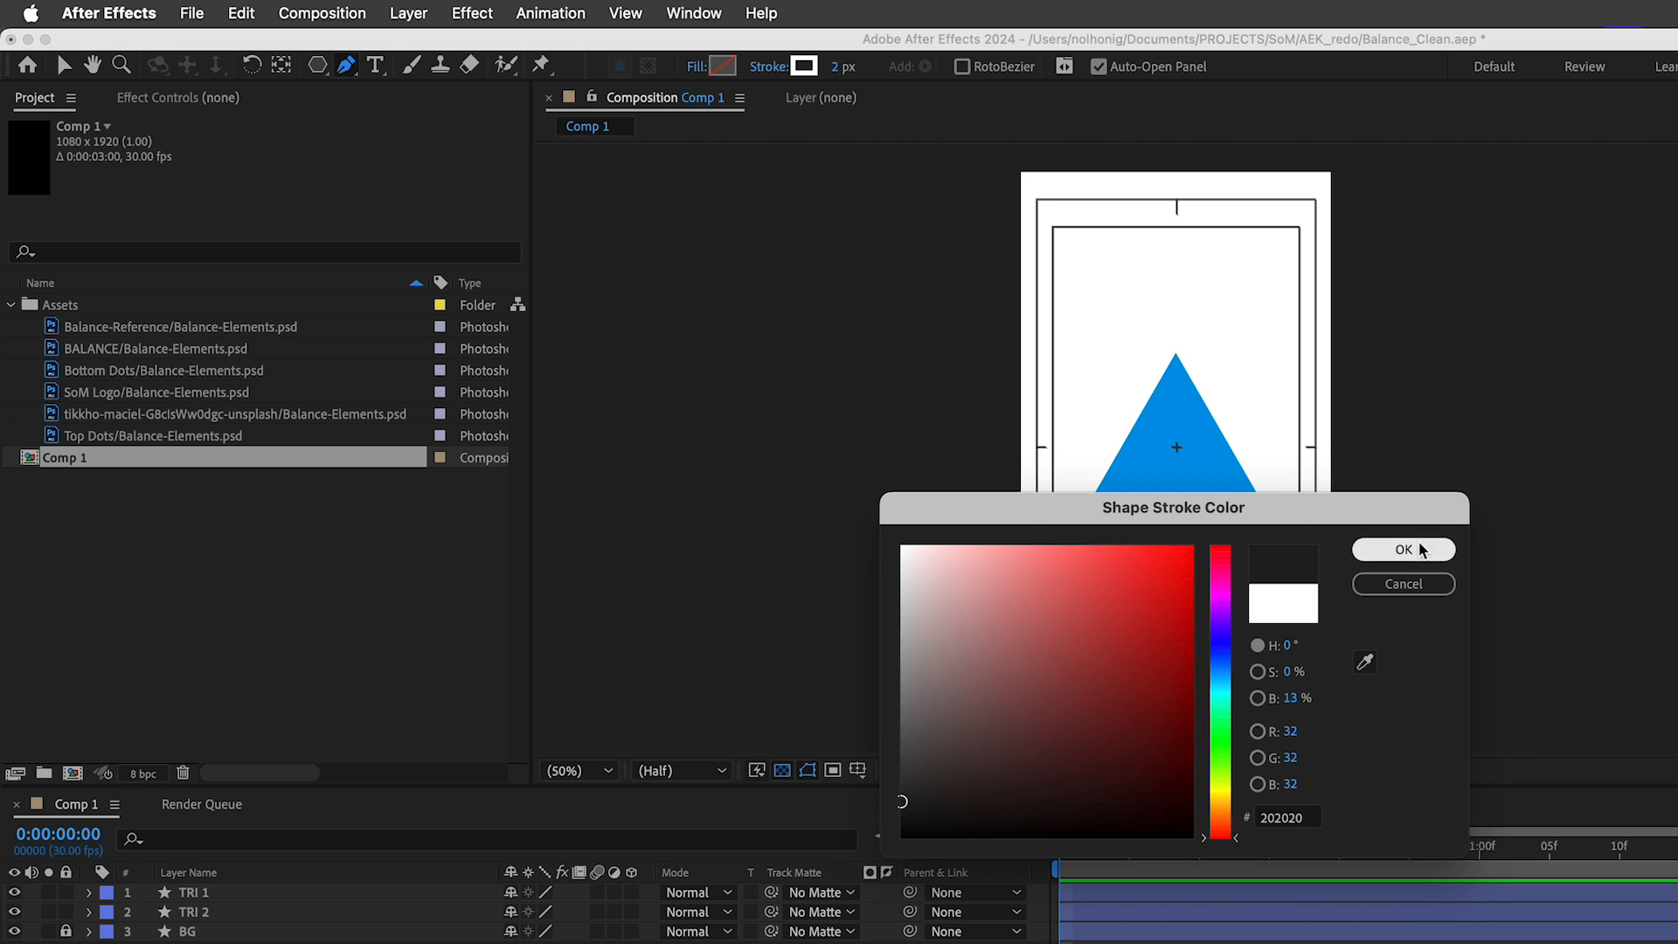
click(1380, 550)
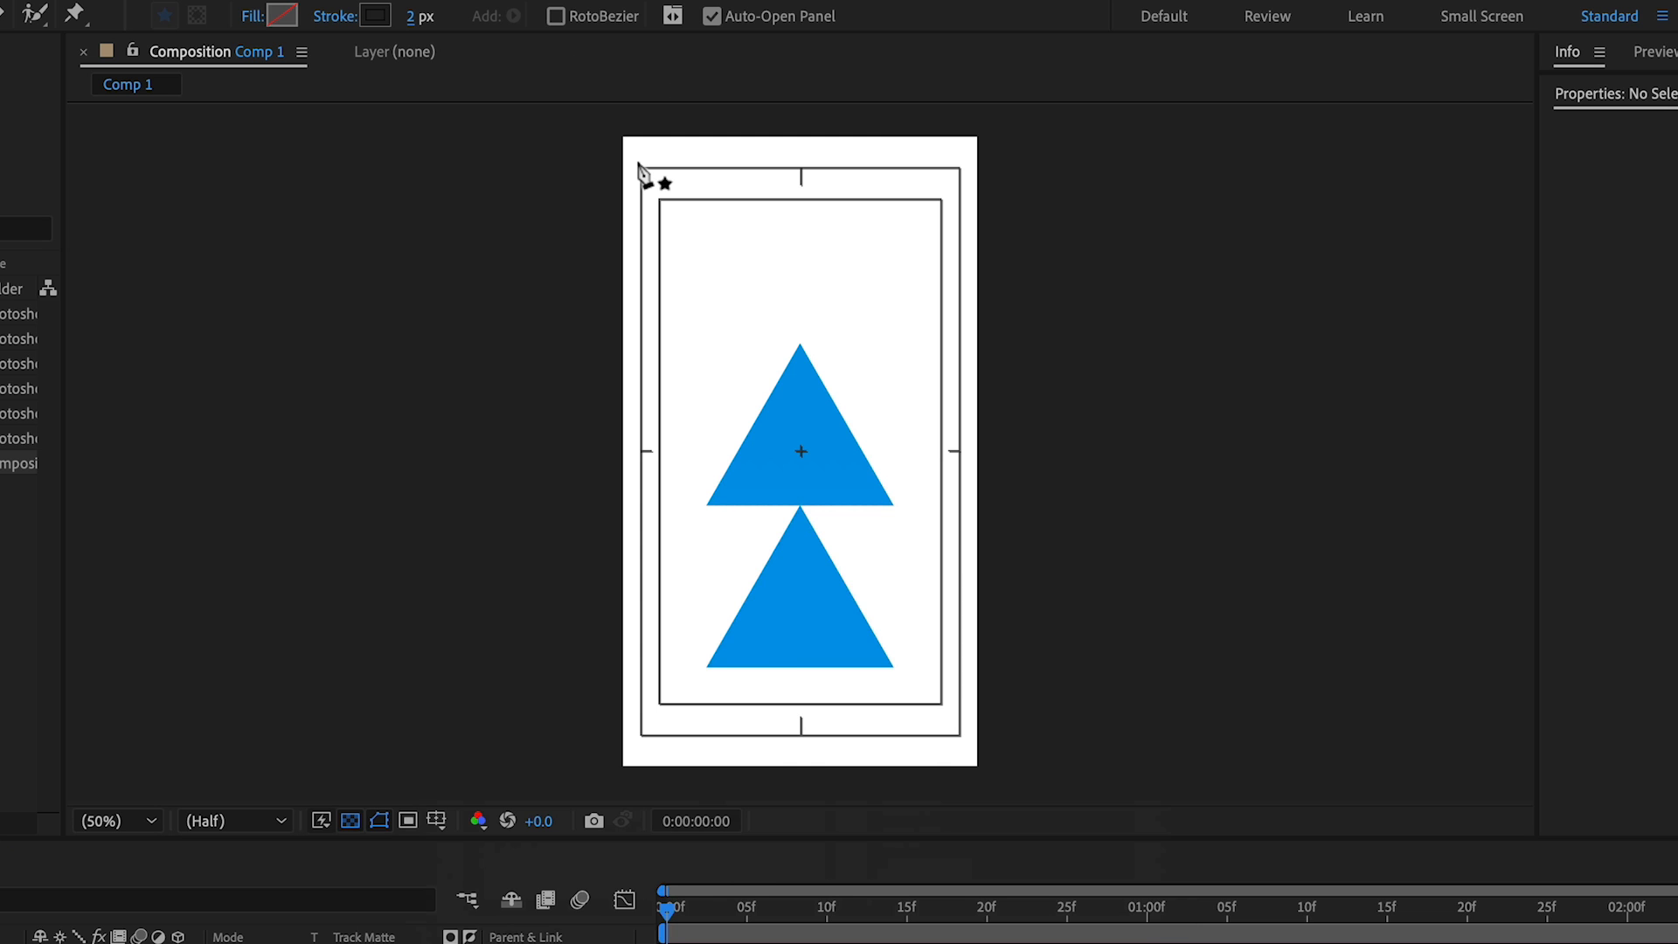
With the Pen tool, draw a short vertical line just above the upper-left corner of the action-safe guide, aligned with its left edge.
key(ctrl+equal)
key(ctrl+equal)
drag(476, 229, 843, 588)
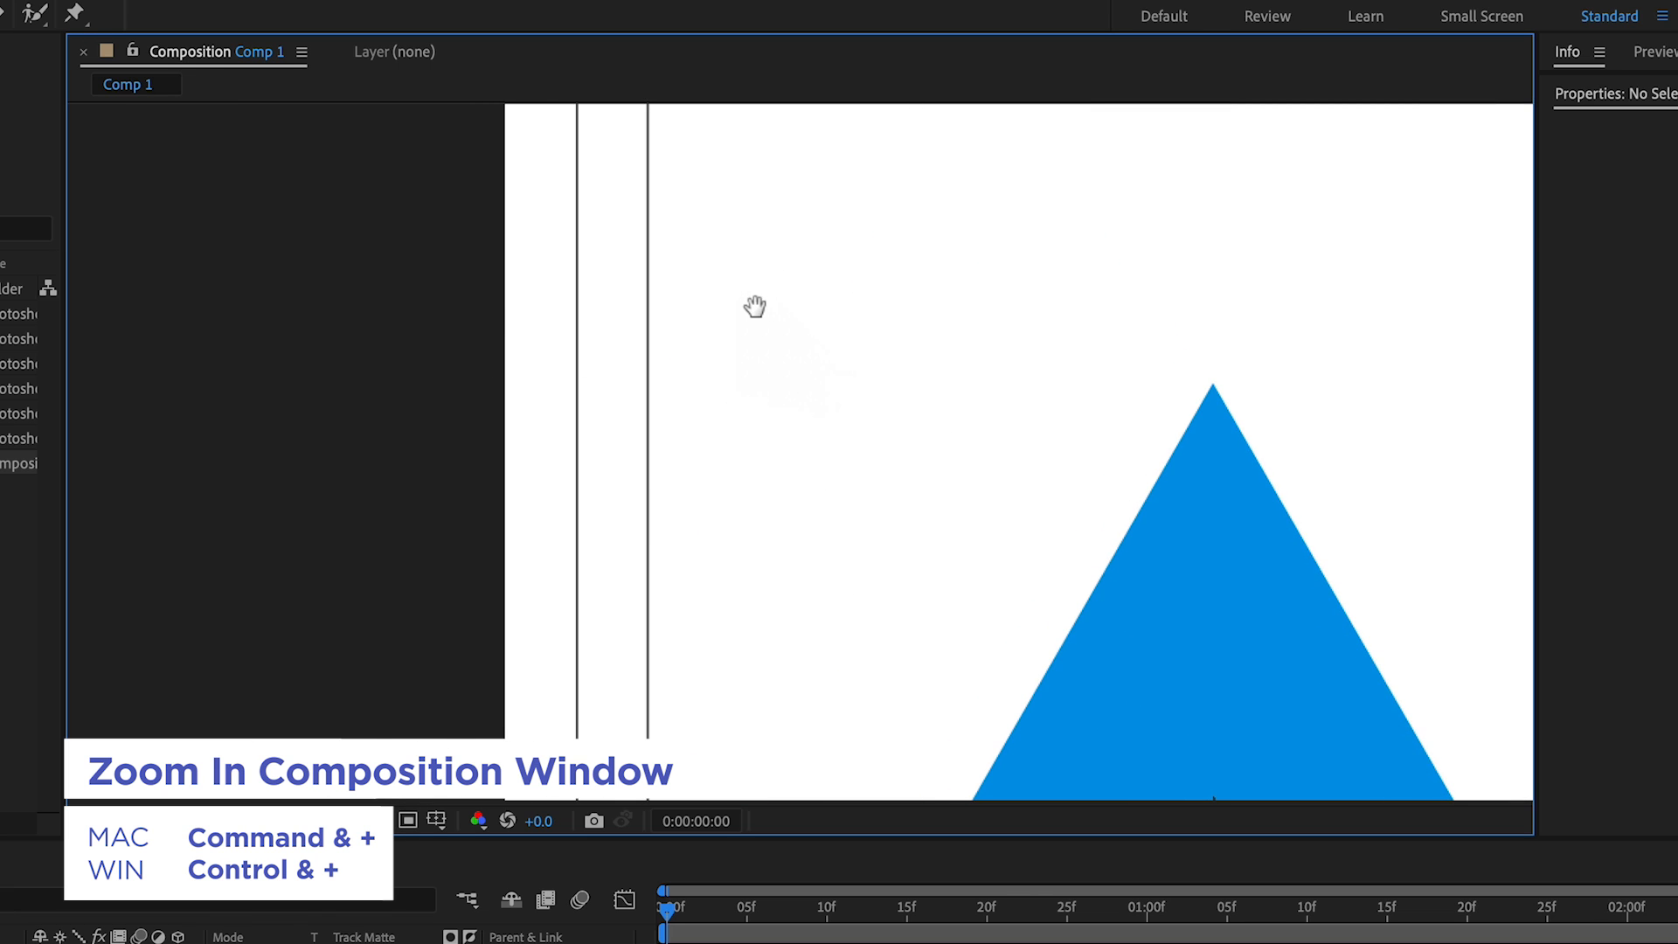
drag(678, 251, 687, 566)
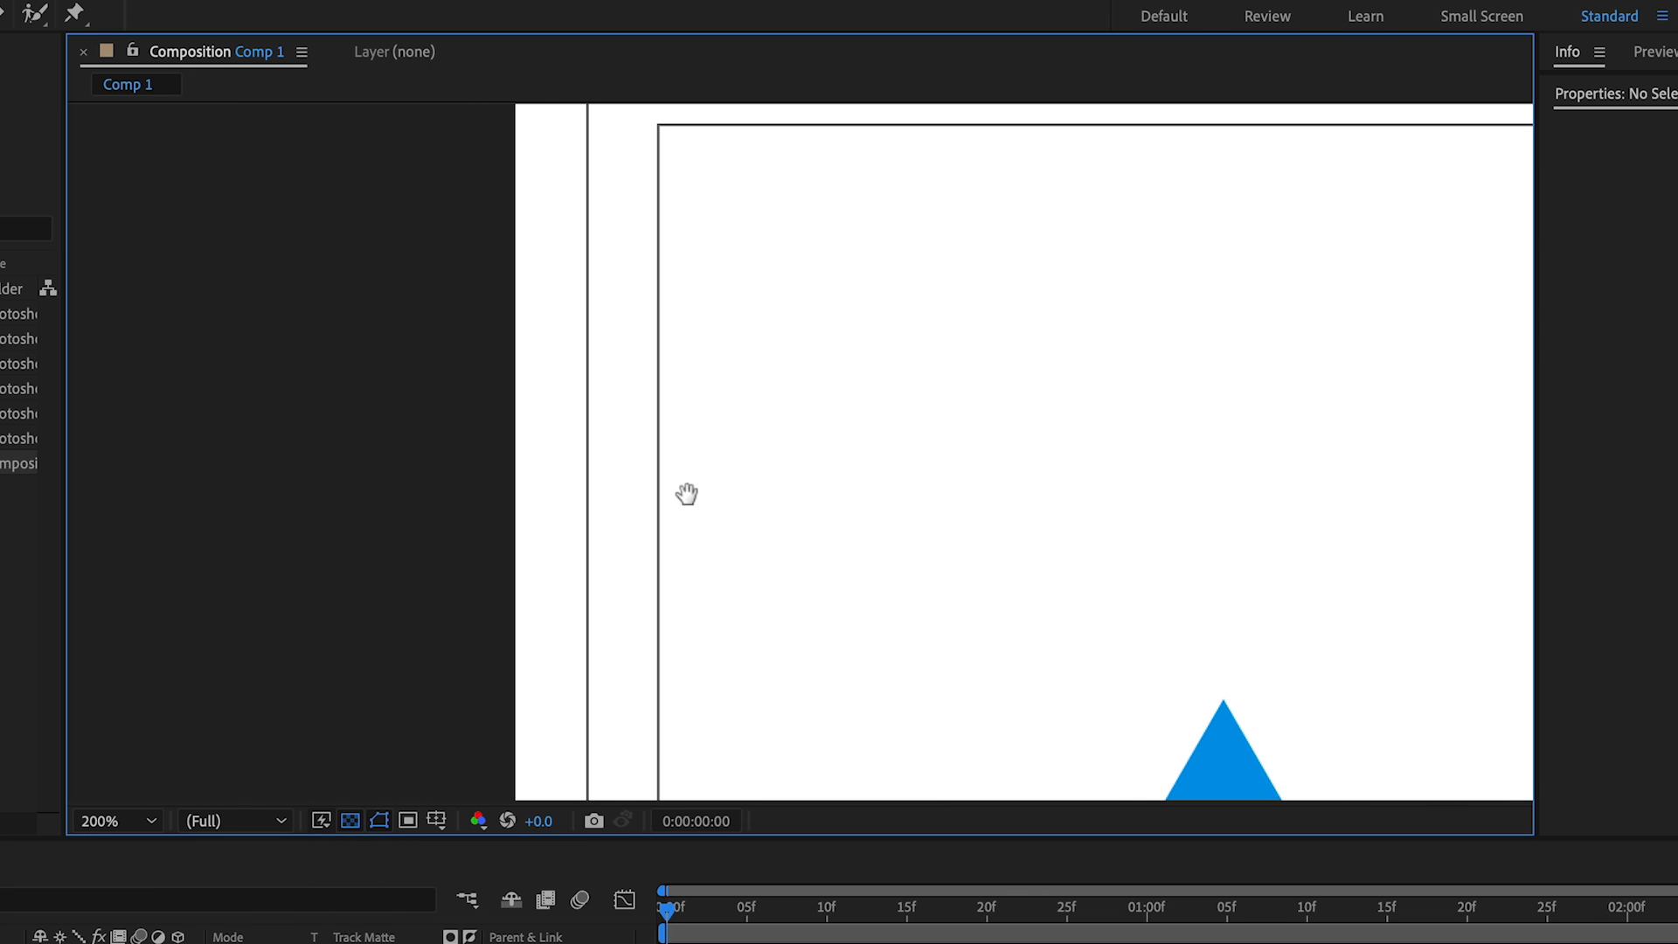
drag(689, 385, 685, 716)
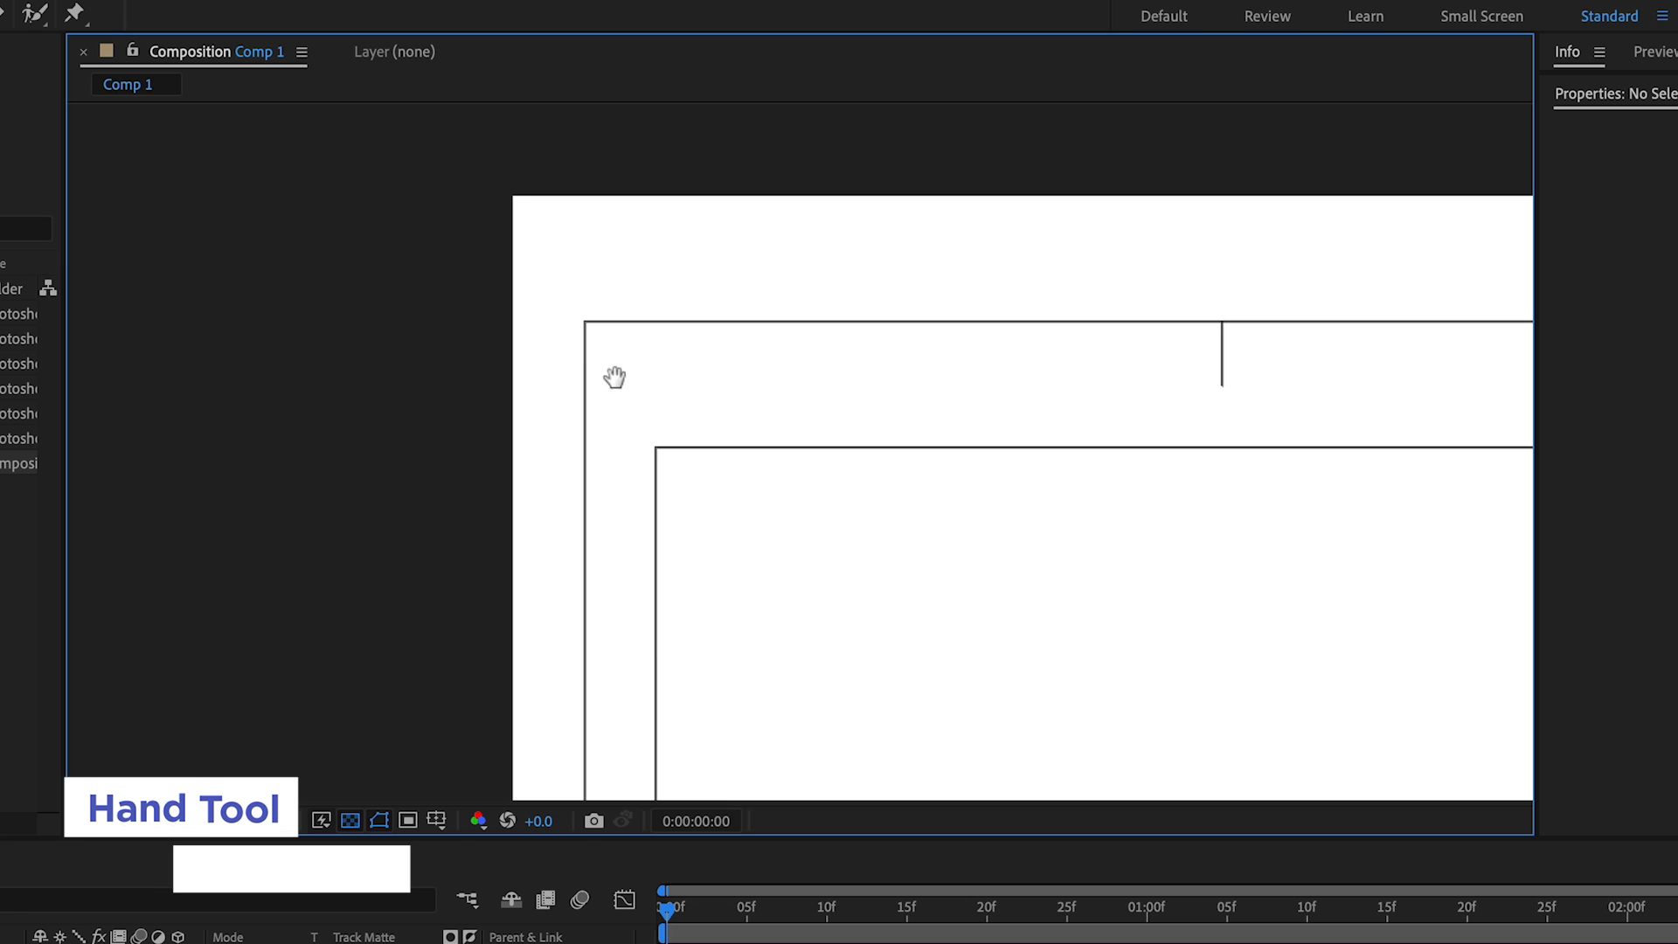
drag(622, 249, 629, 326)
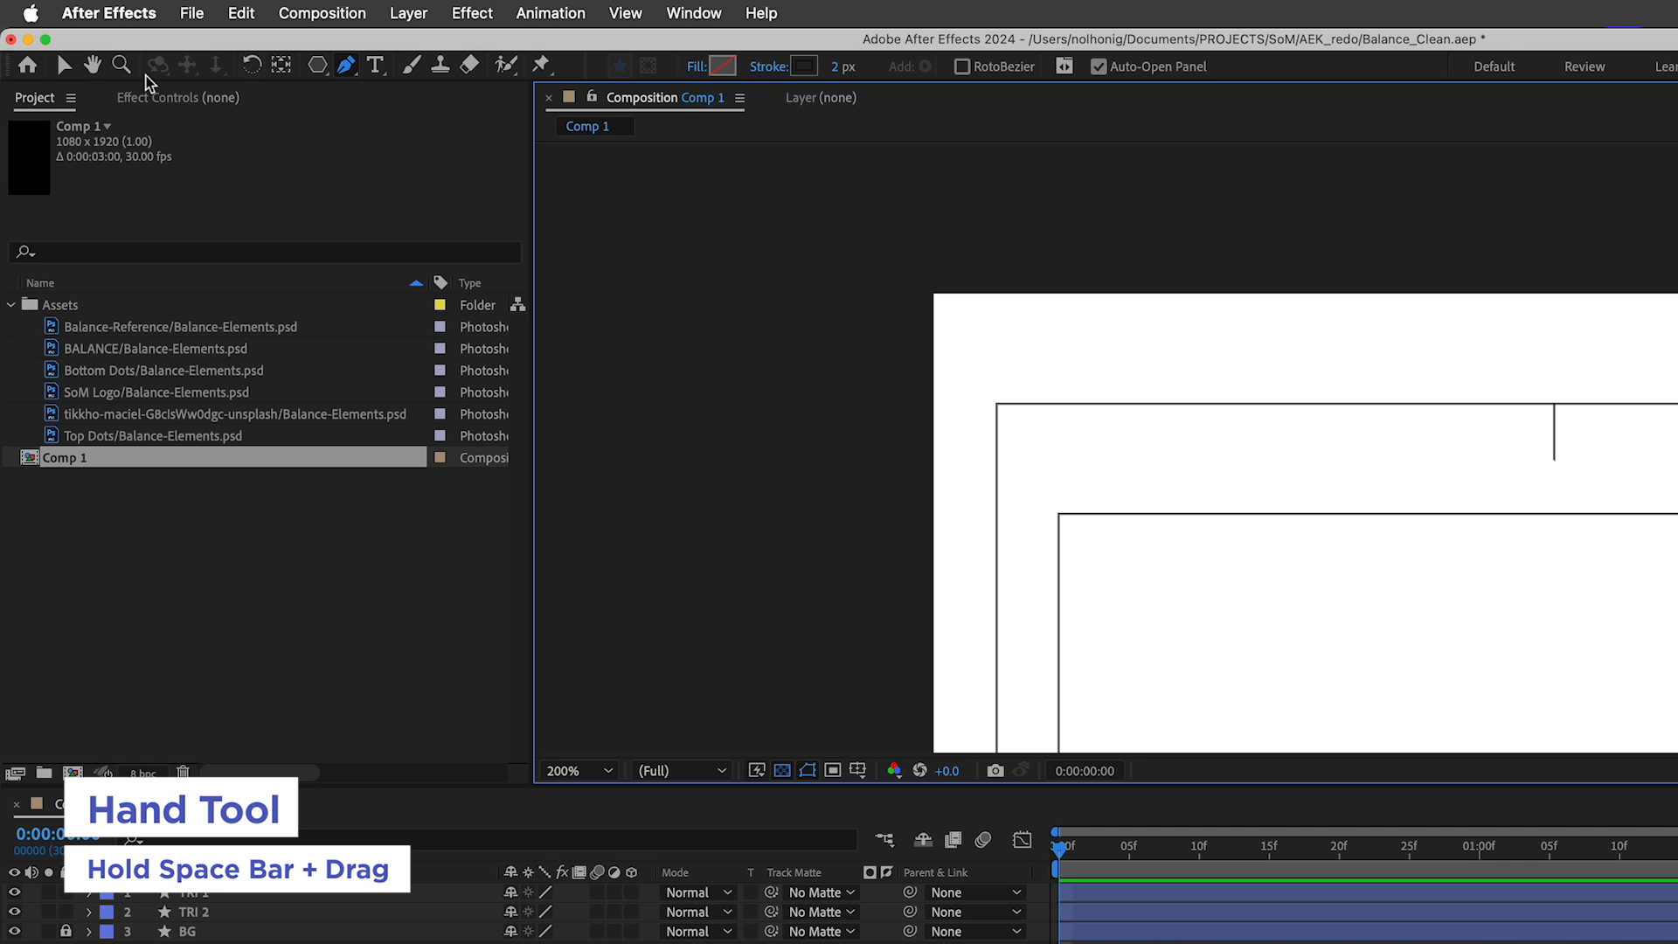
key(v)
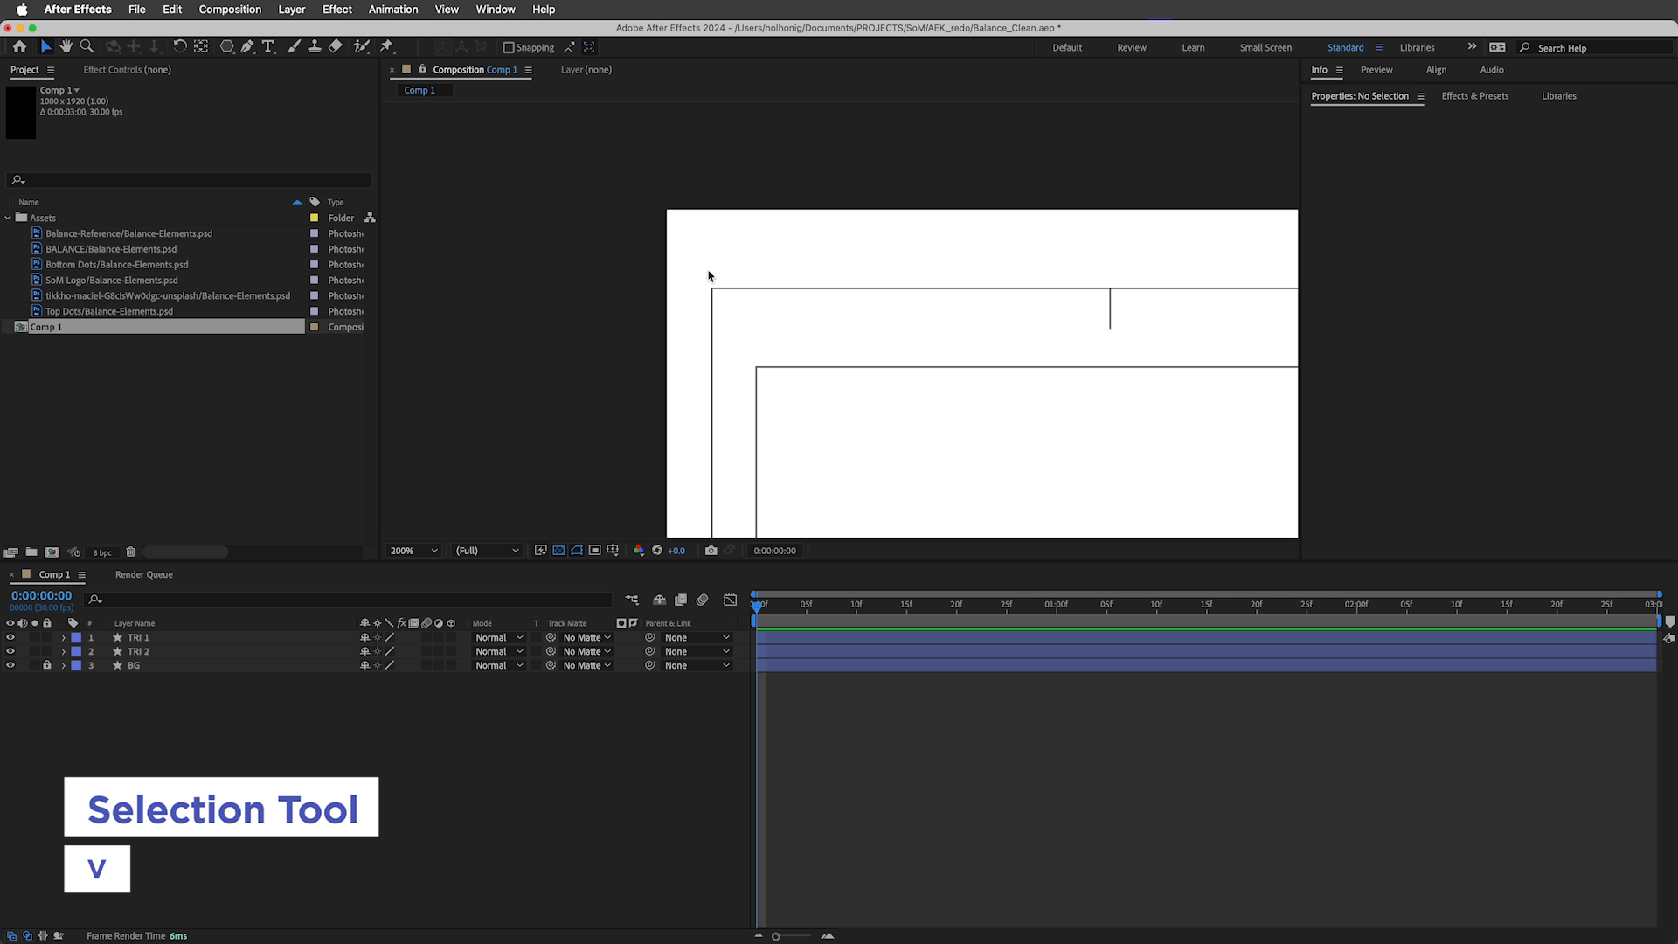
scroll(708, 275, up, 3)
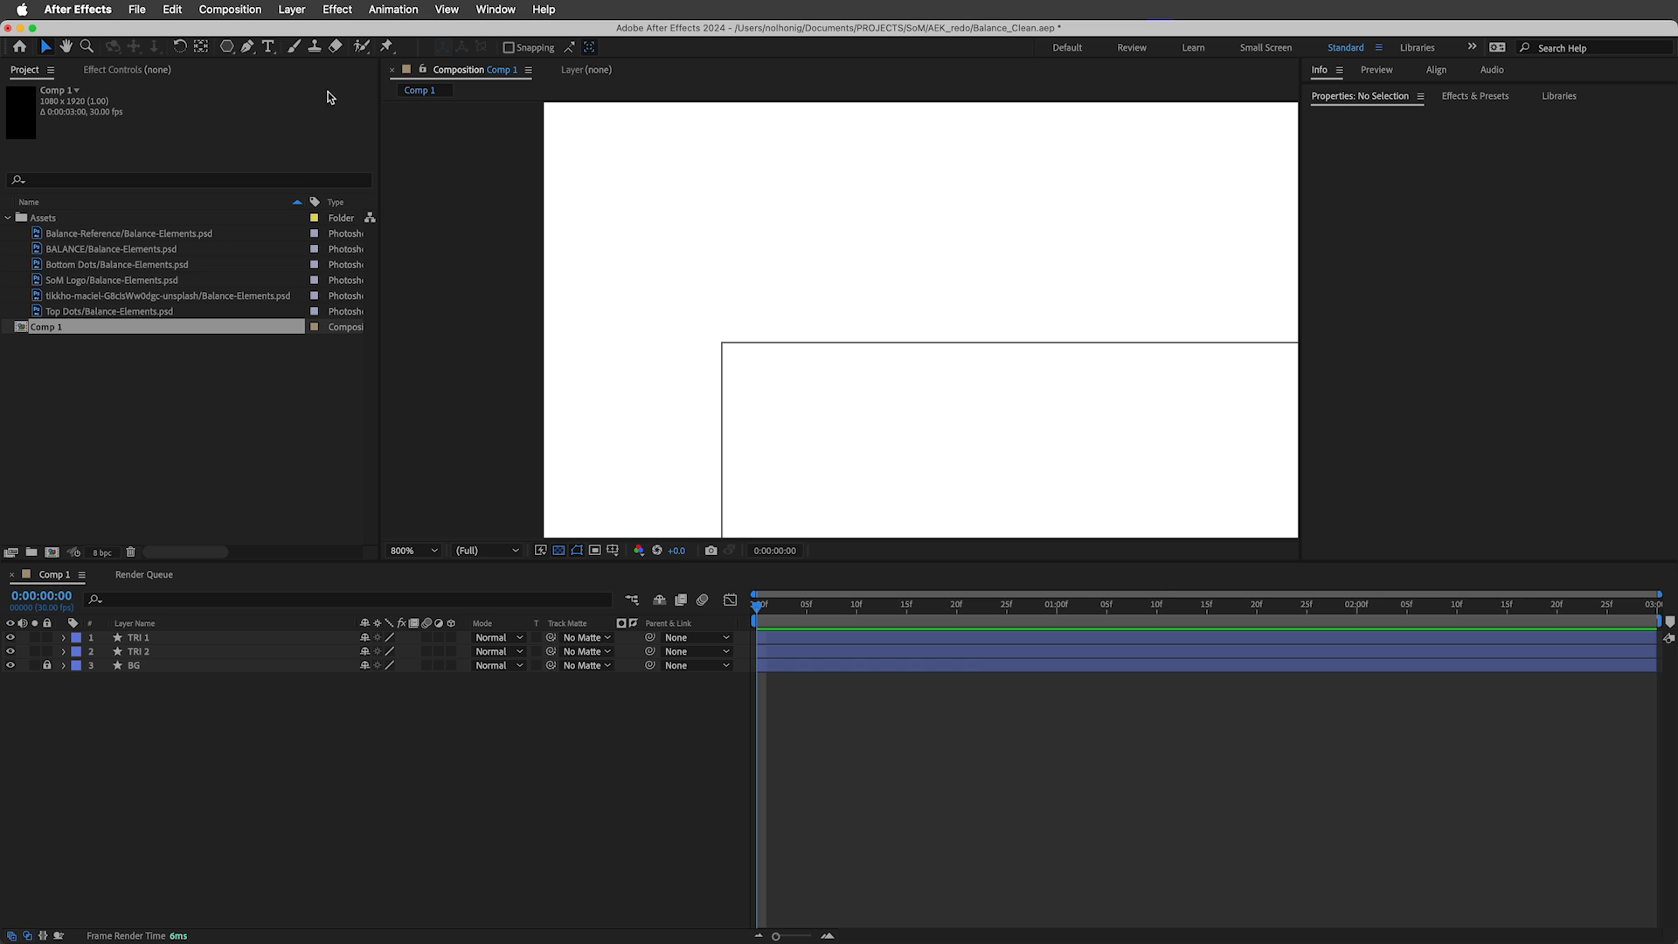
key(g)
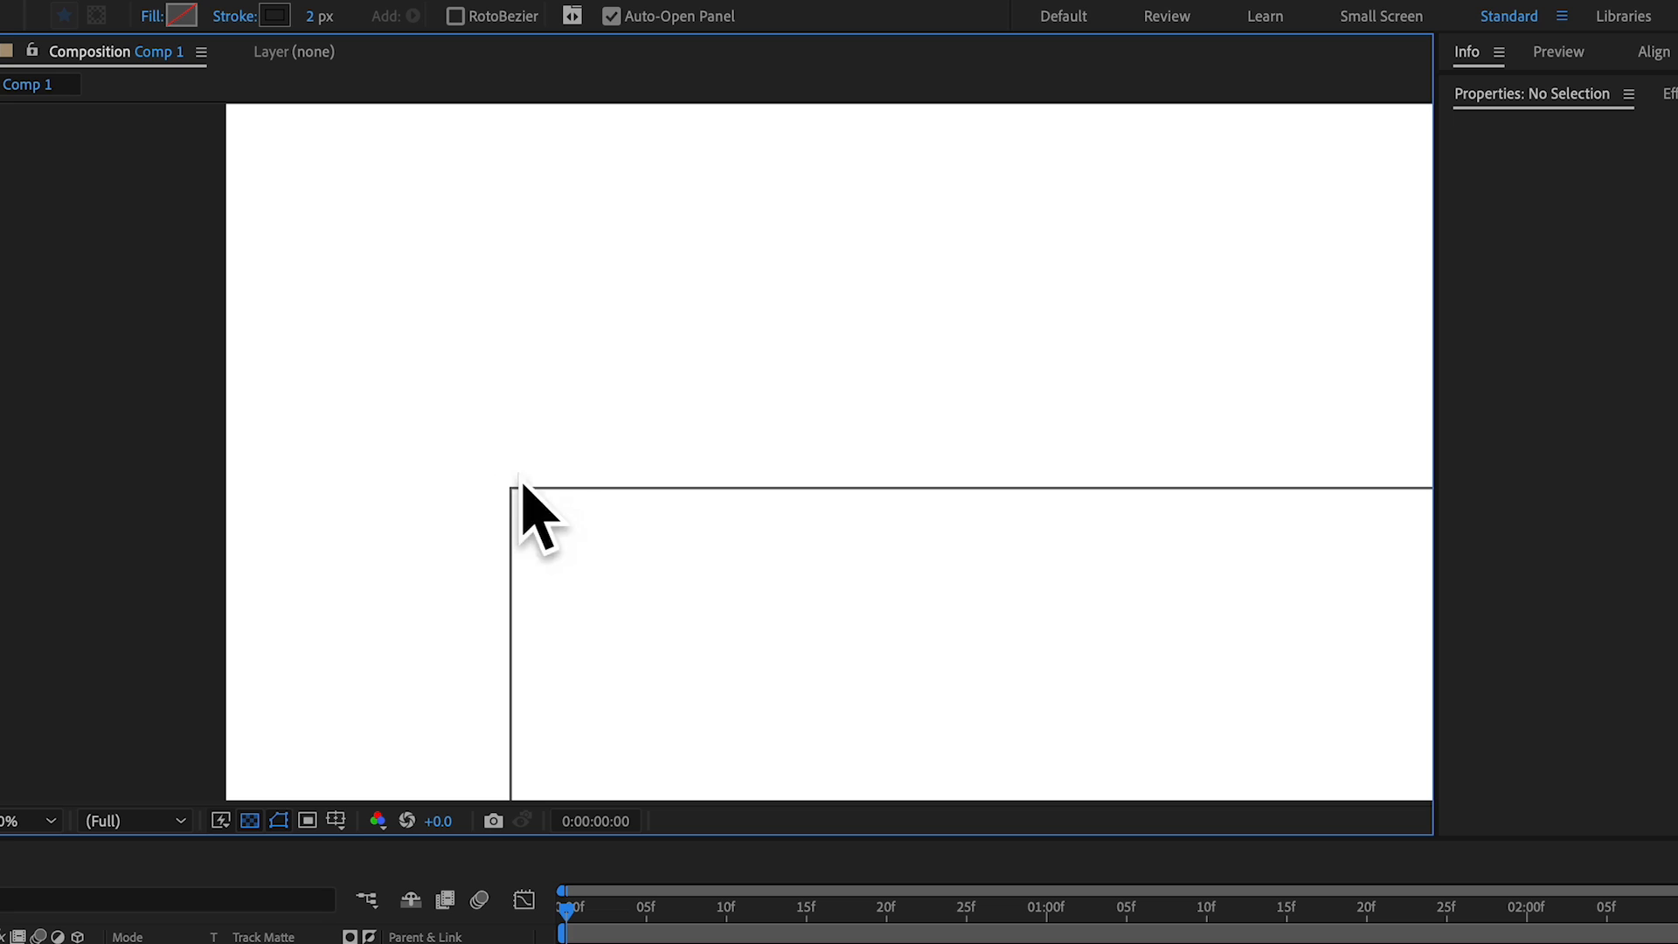
click(509, 216)
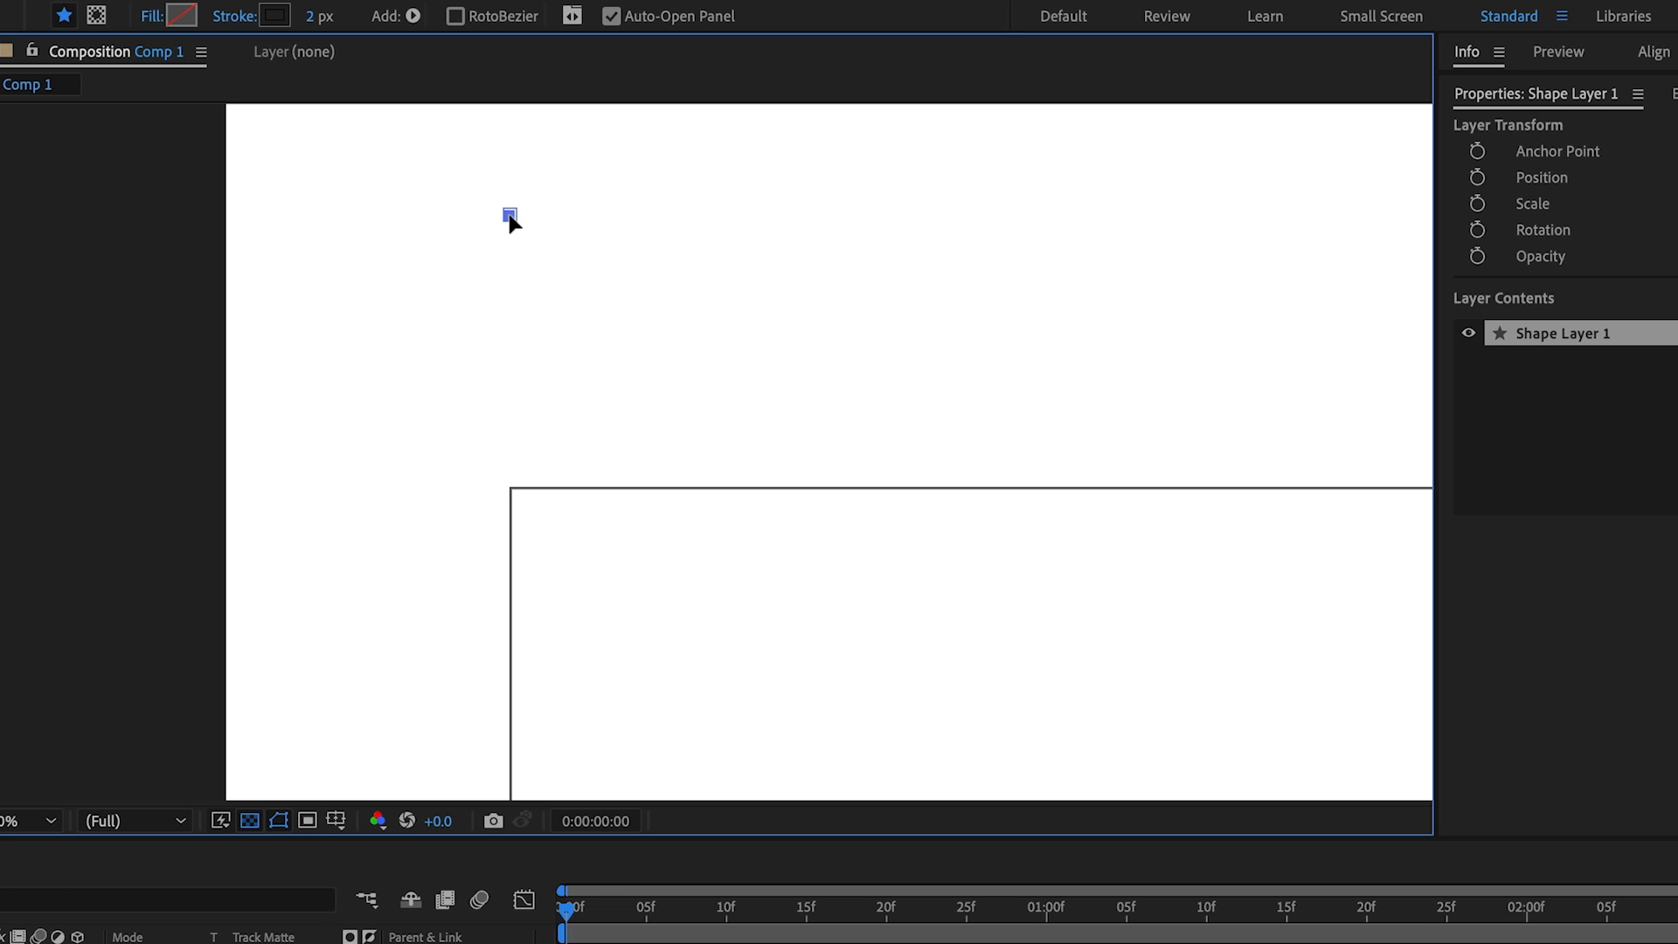
shift+click(505, 401)
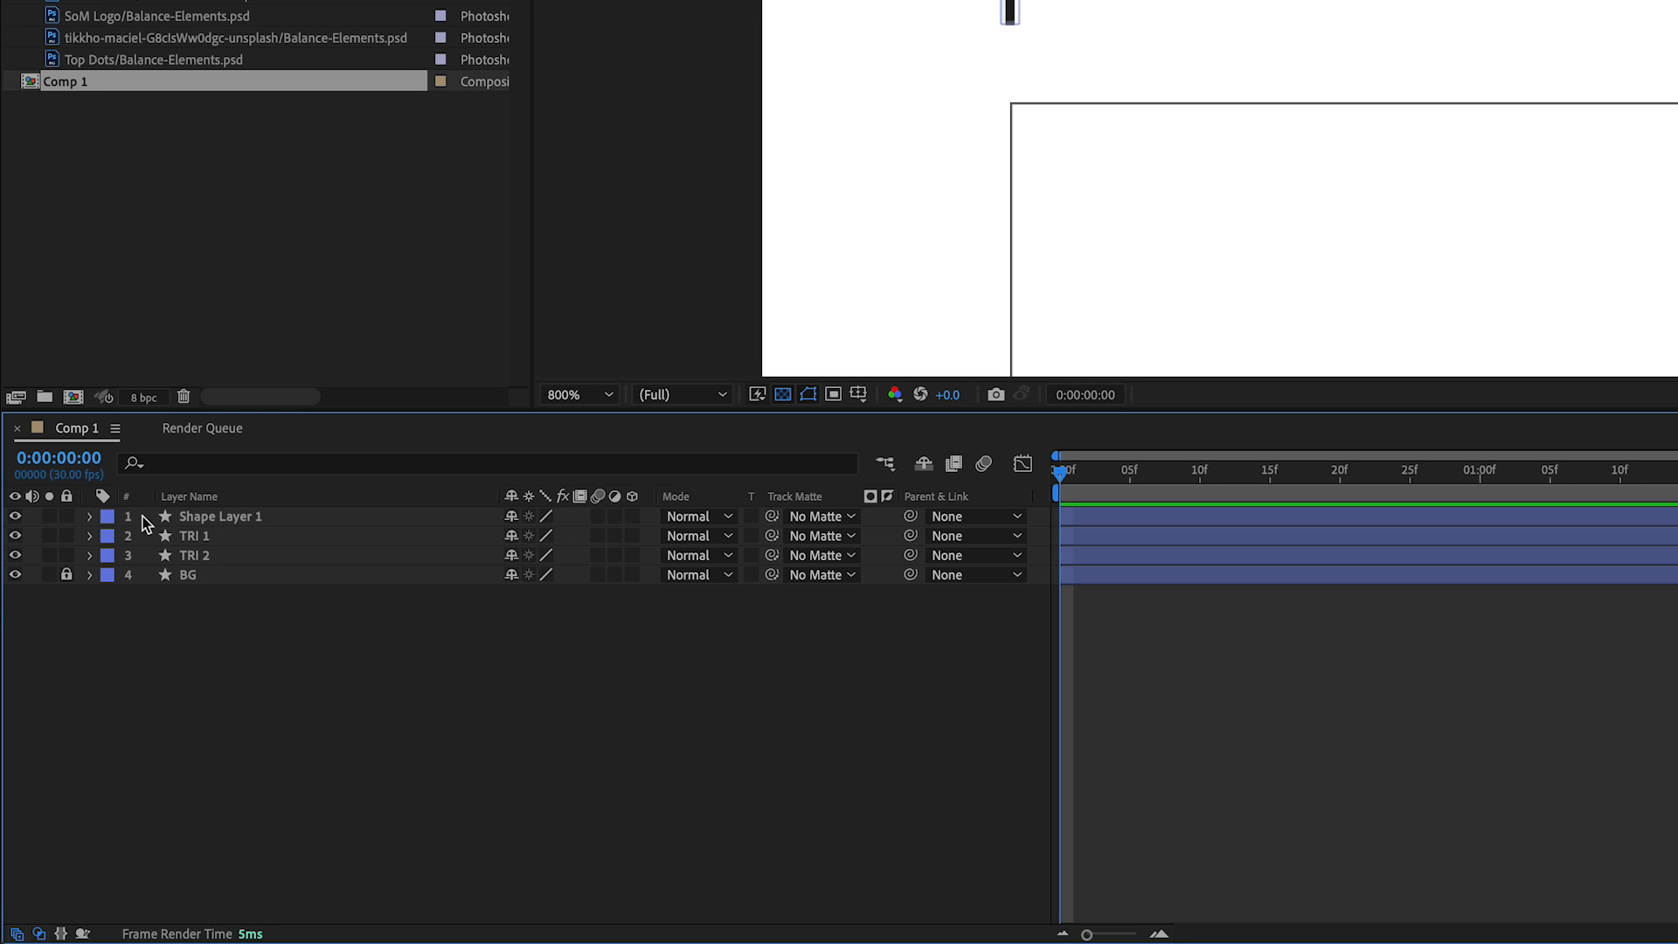
Duplicate Path 1 inside the Shape 1 group of the new line's shape layer.
click(91, 518)
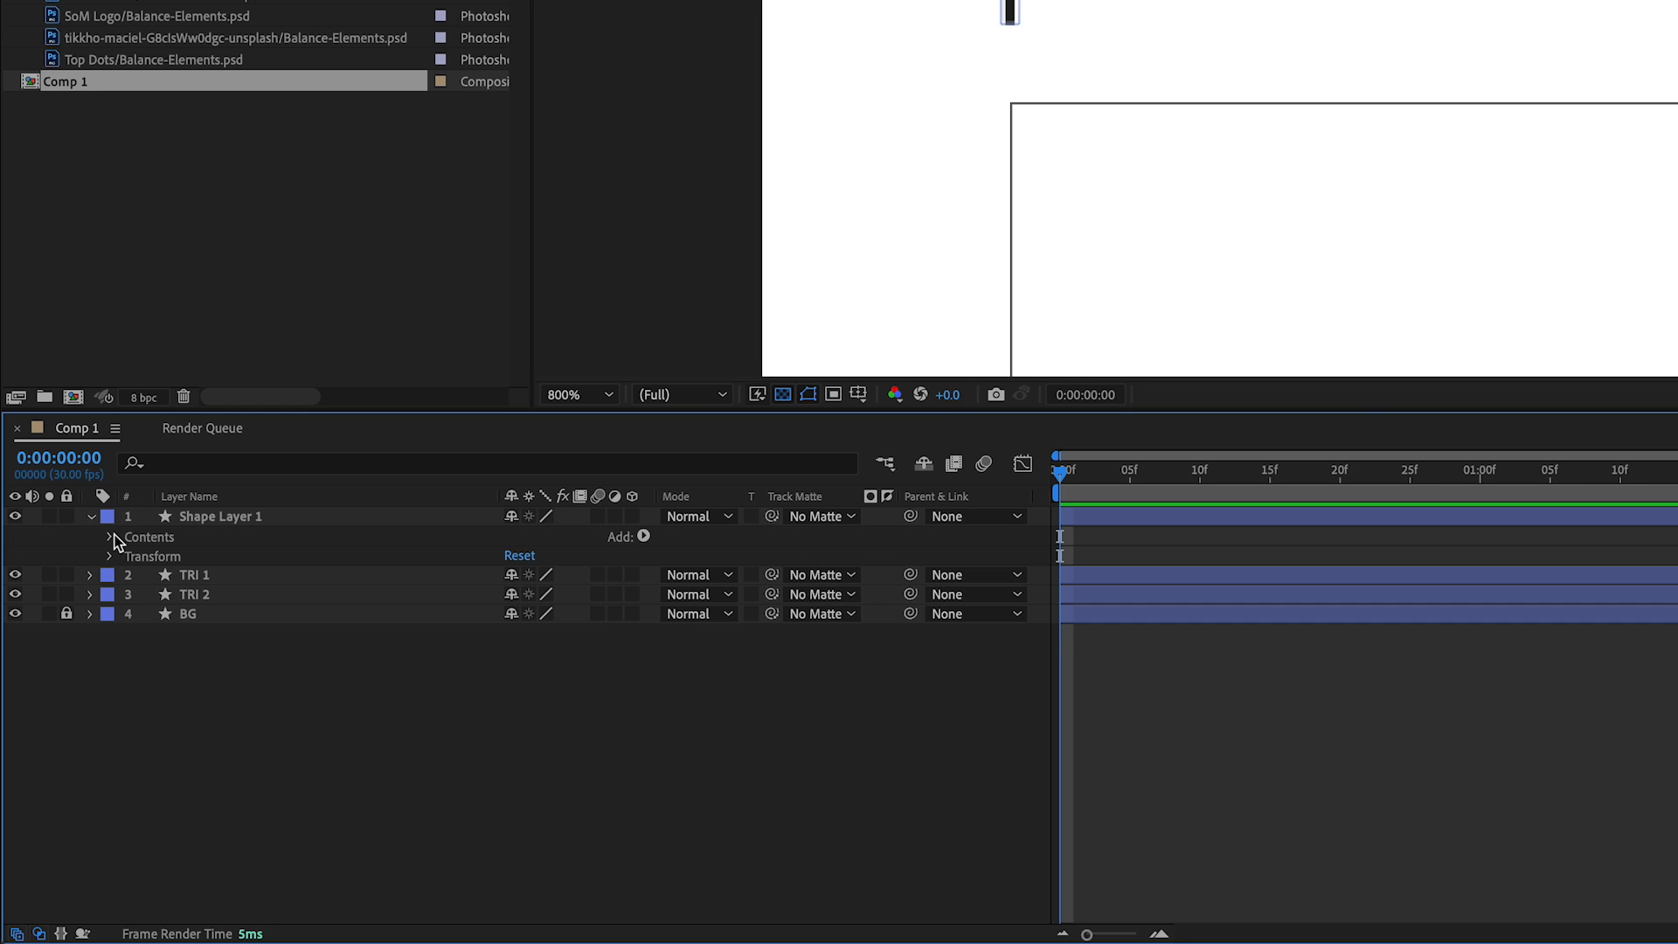
click(111, 537)
click(160, 559)
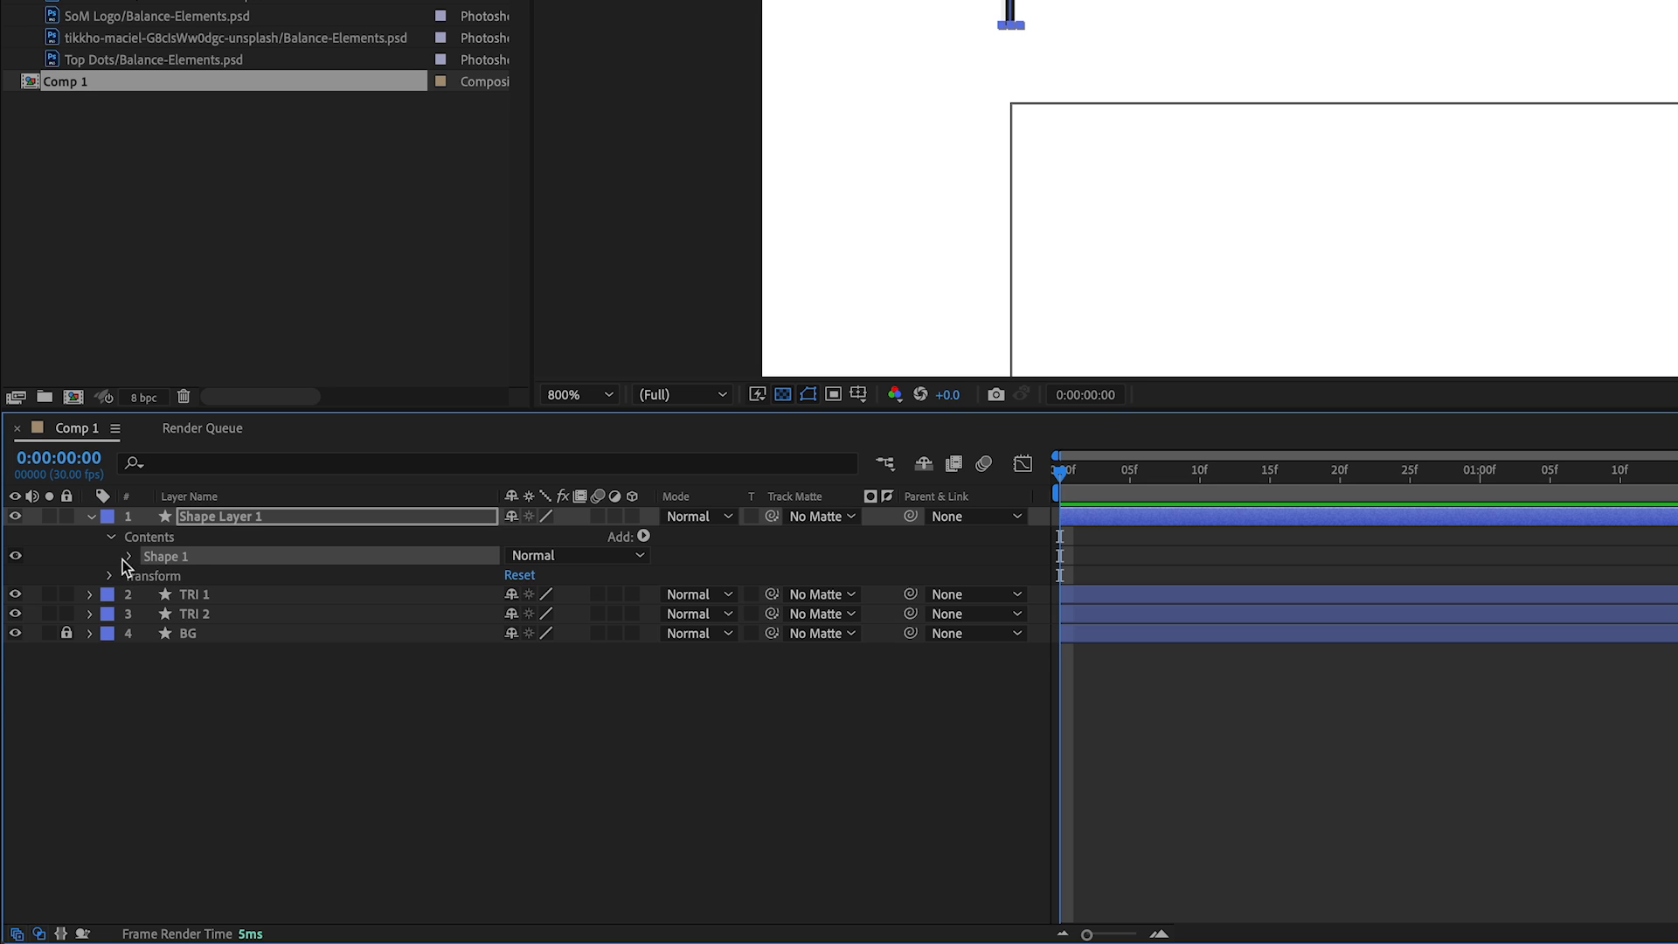
click(127, 557)
click(185, 574)
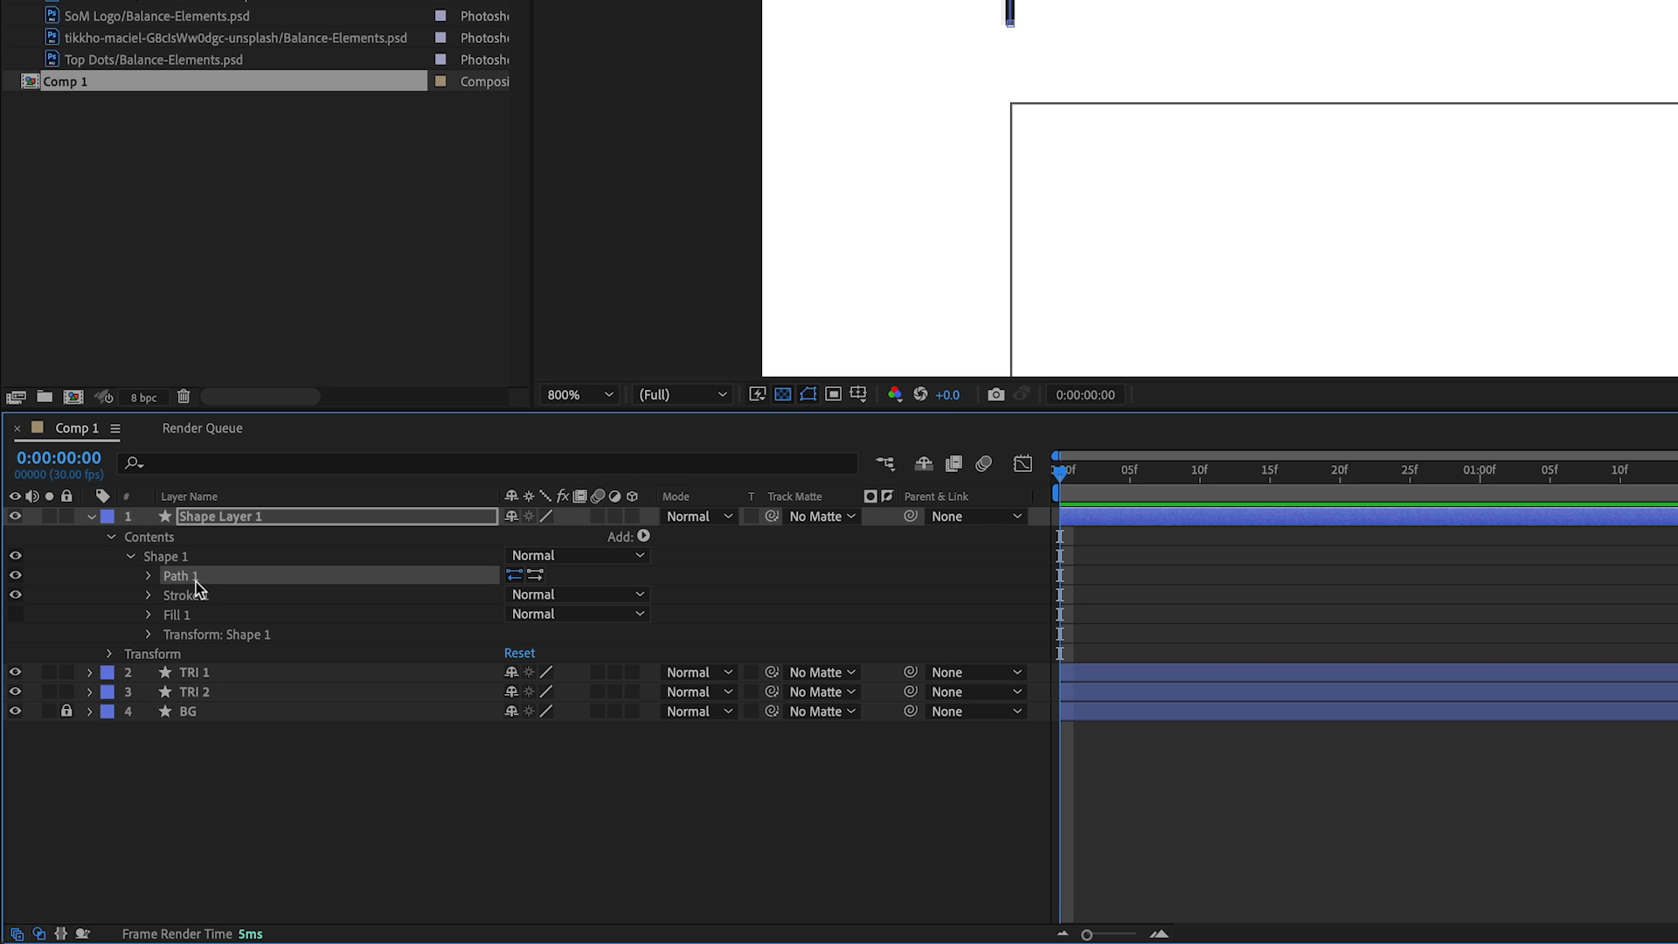
key(ctrl+d)
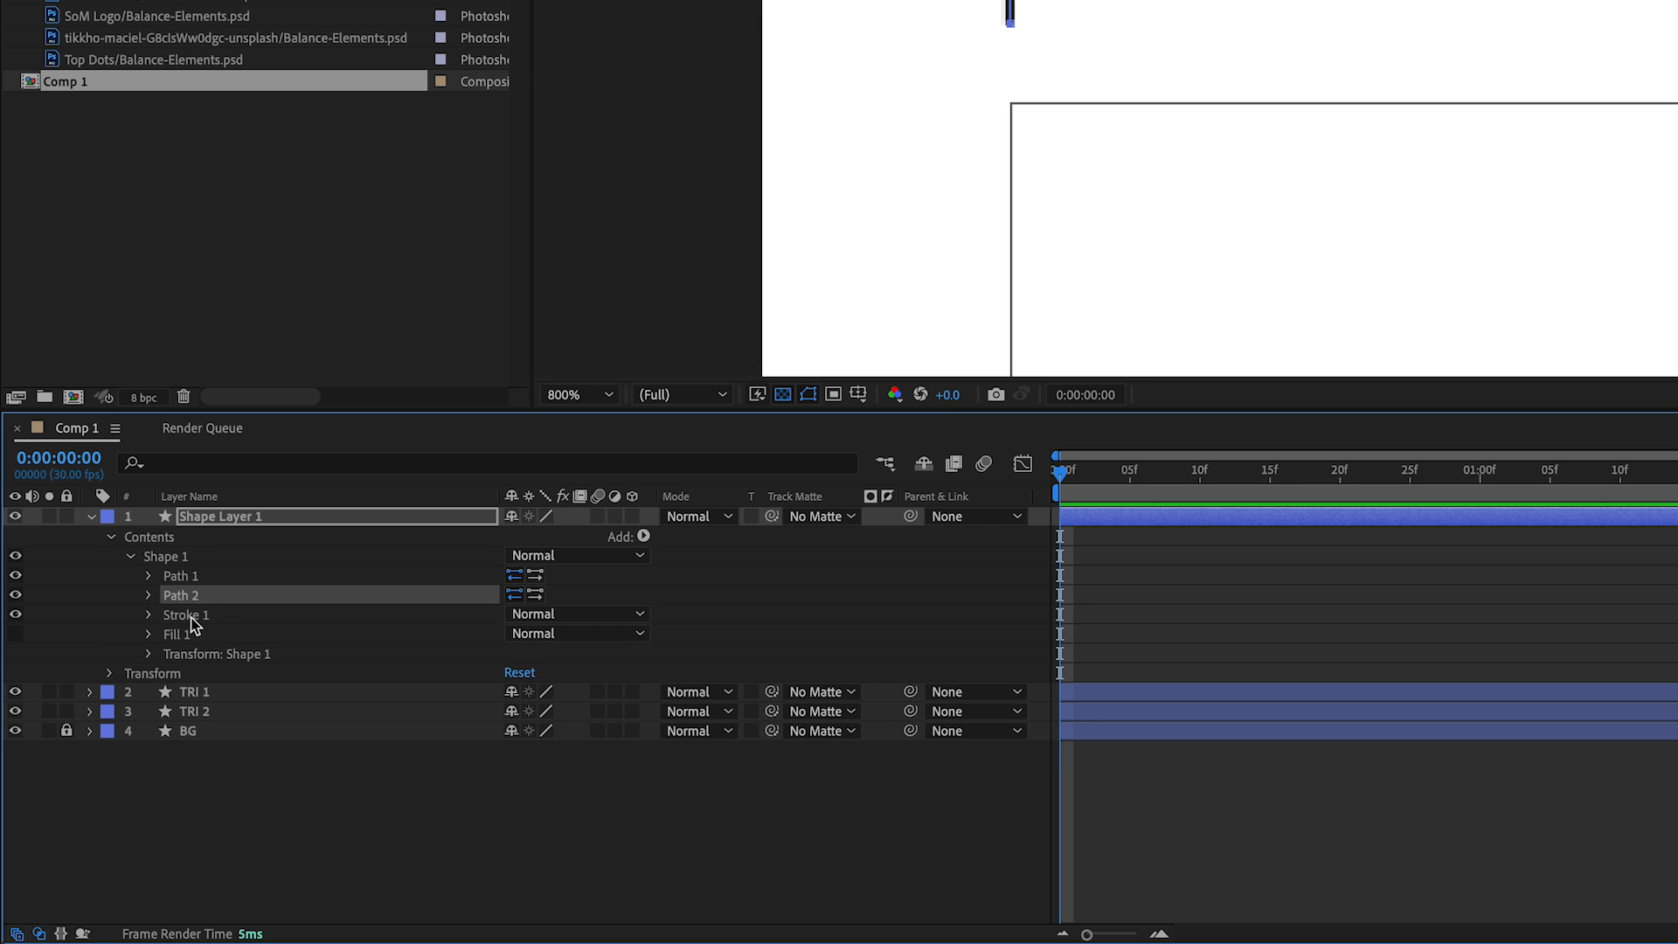
Rotate the duplicated Path 2 by 90 degrees about its center so the two lines form a plus sign.
click(148, 575)
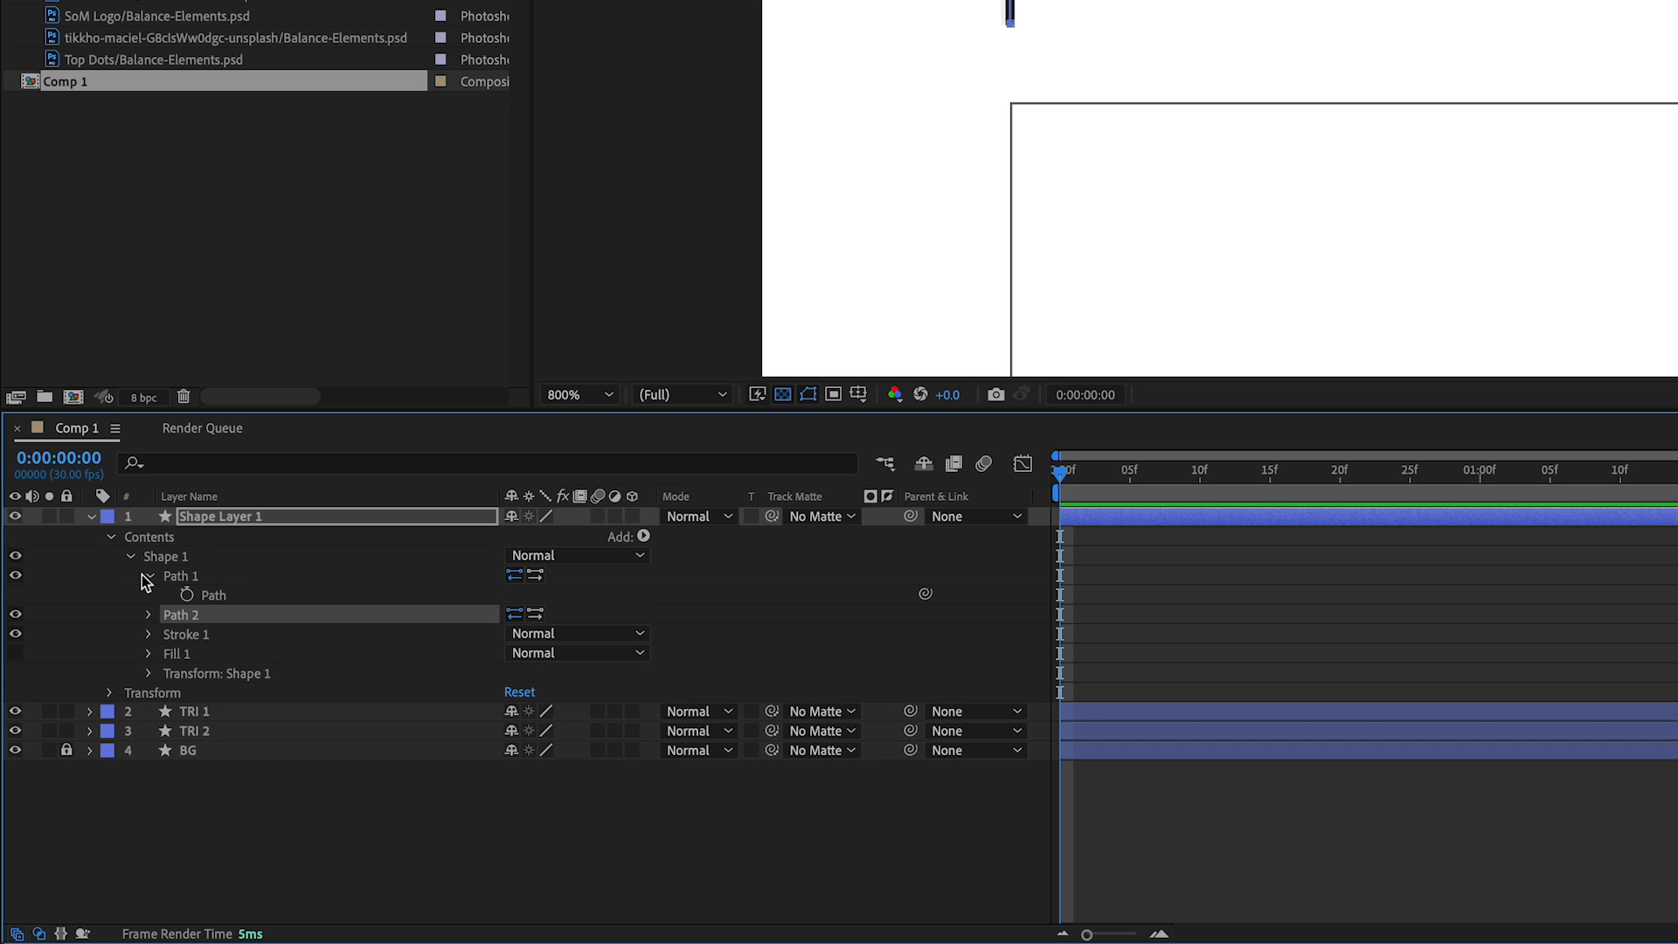
click(148, 614)
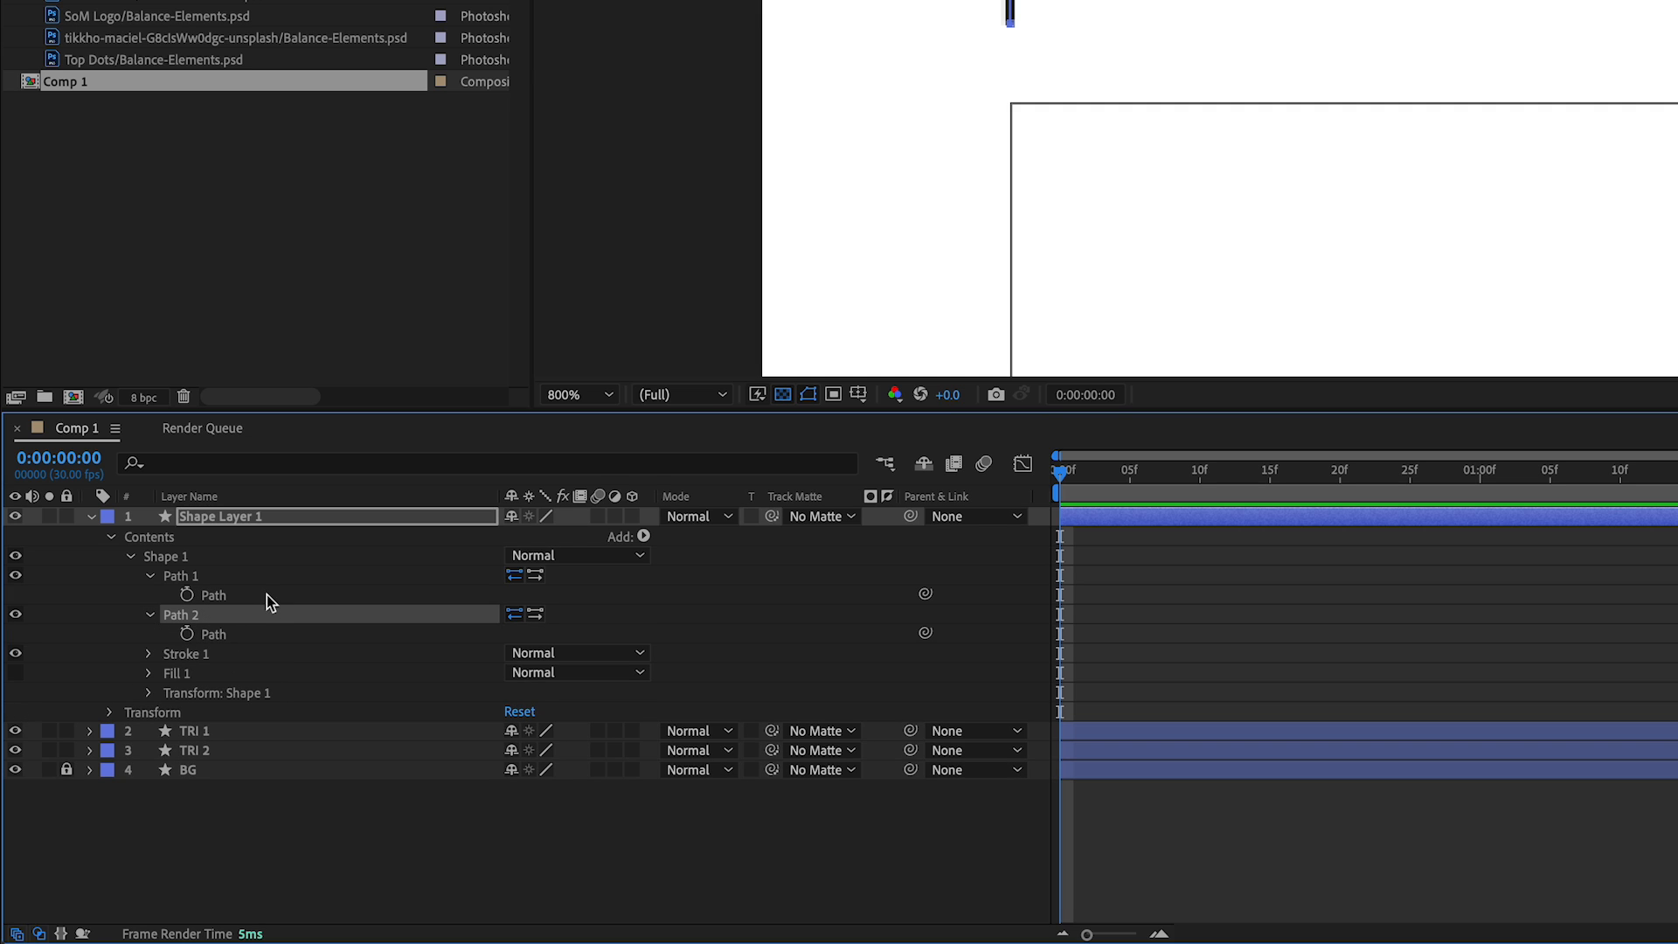
click(214, 634)
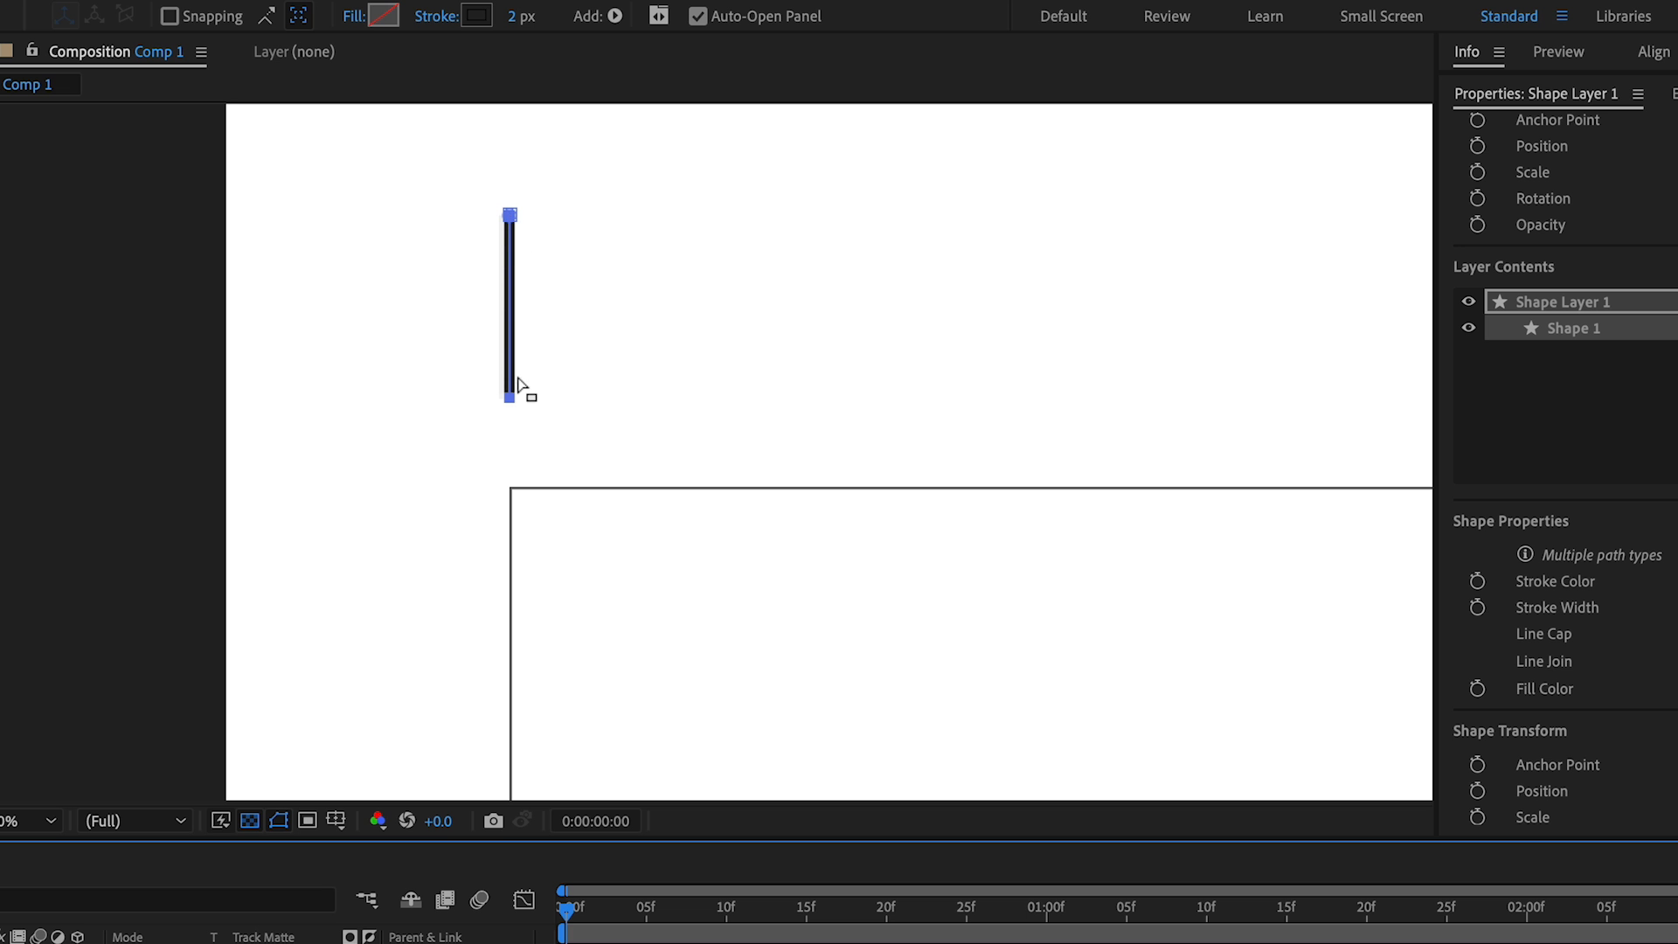
click(513, 217)
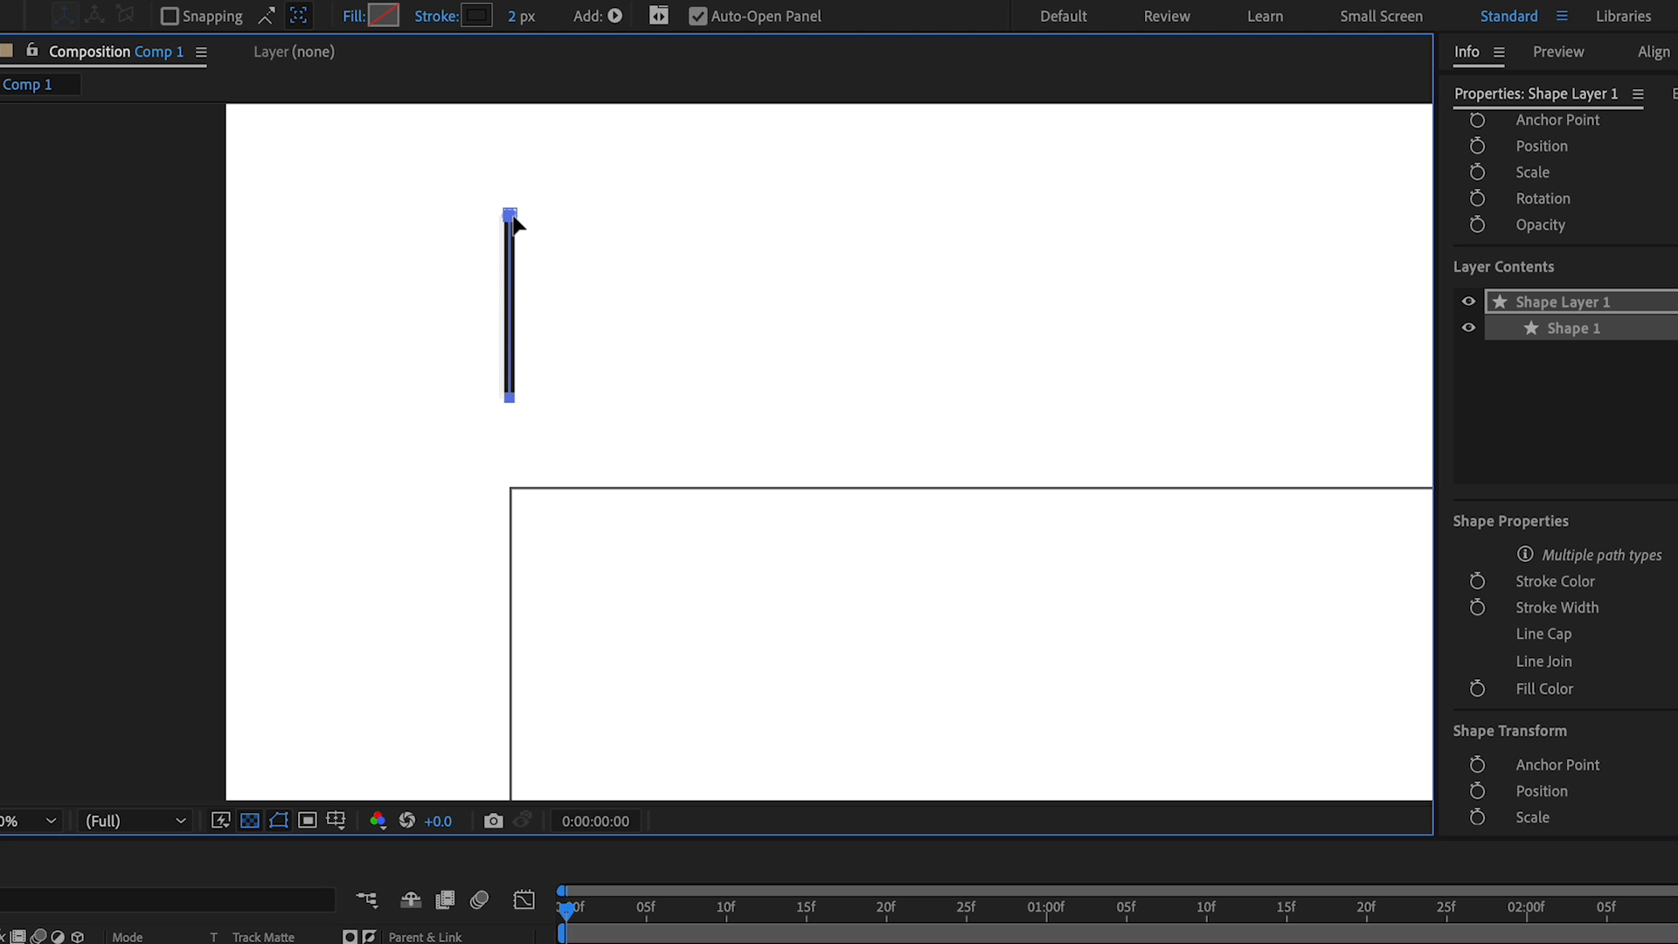
mouse_move(585, 250)
mouse_down()
mouse_move(612, 369)
mouse_move(585, 227)
mouse_up()
drag(602, 286, 602, 315)
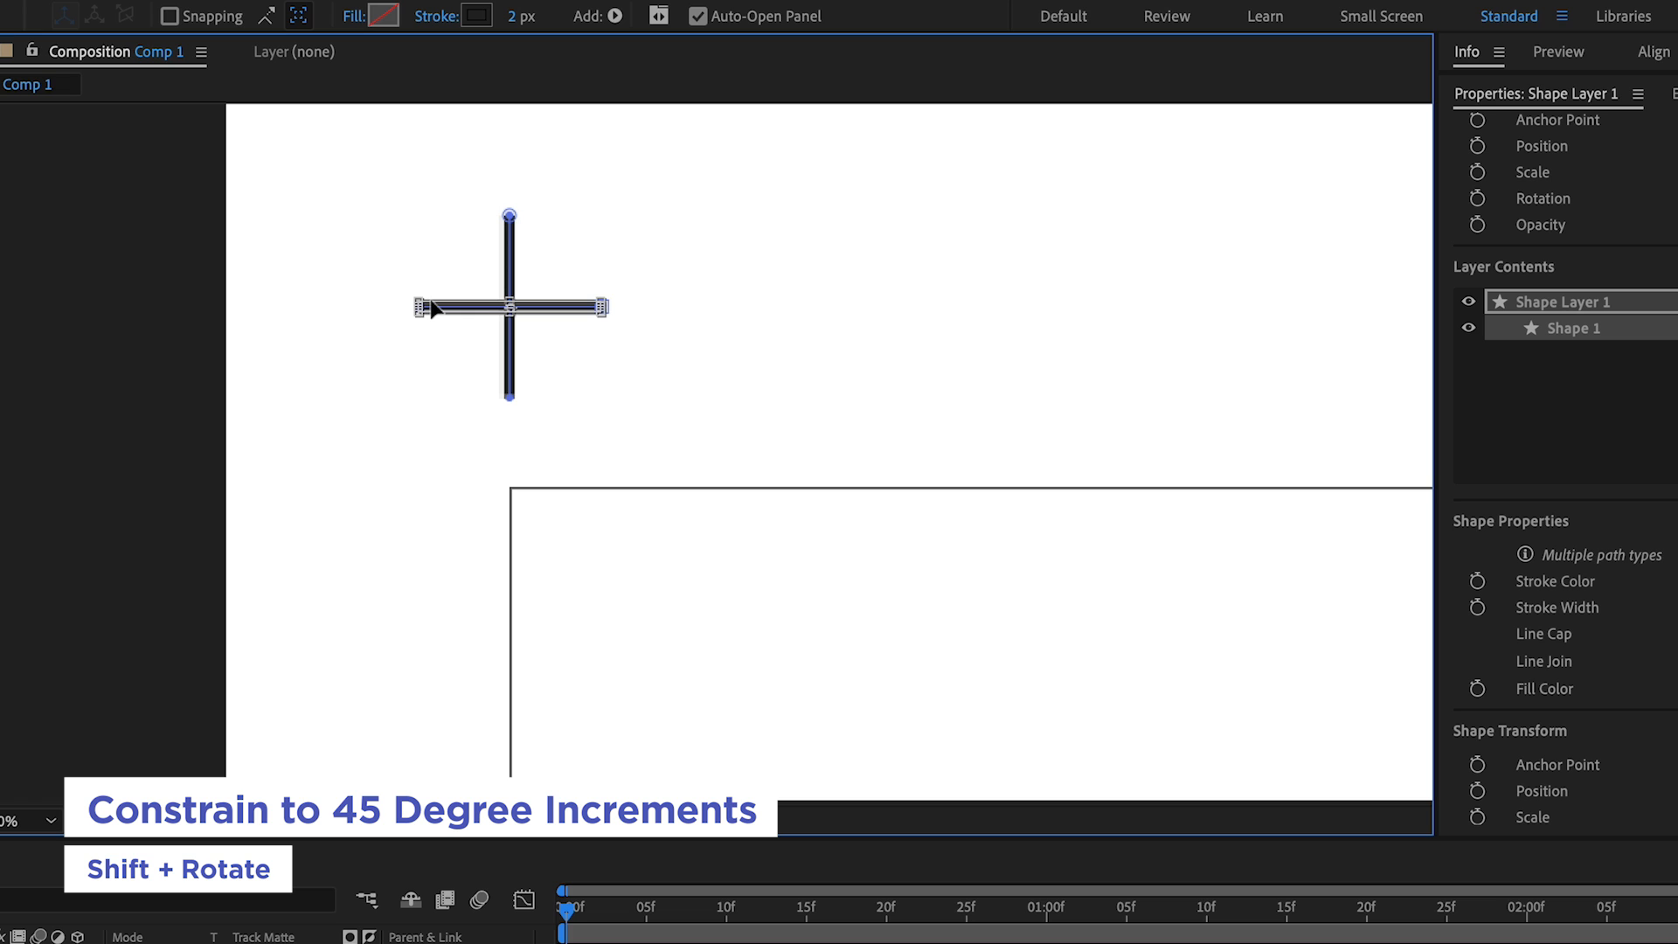
click(455, 940)
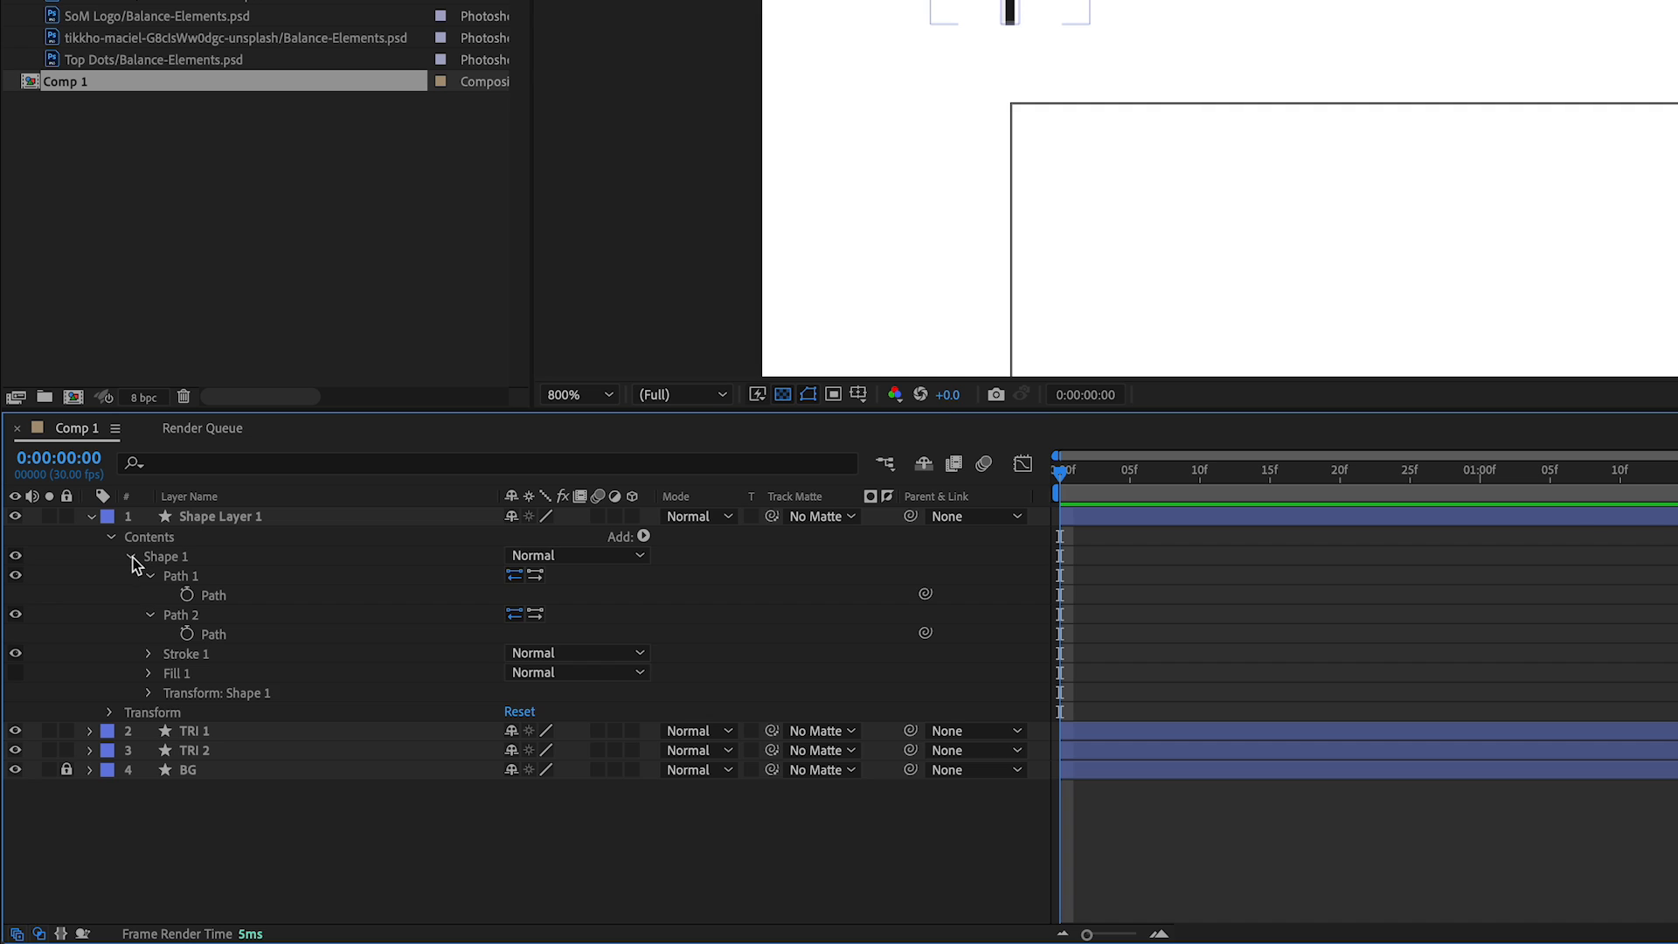
Collapse the Shape 1 group and rename it PLUS 1.
click(131, 558)
click(185, 559)
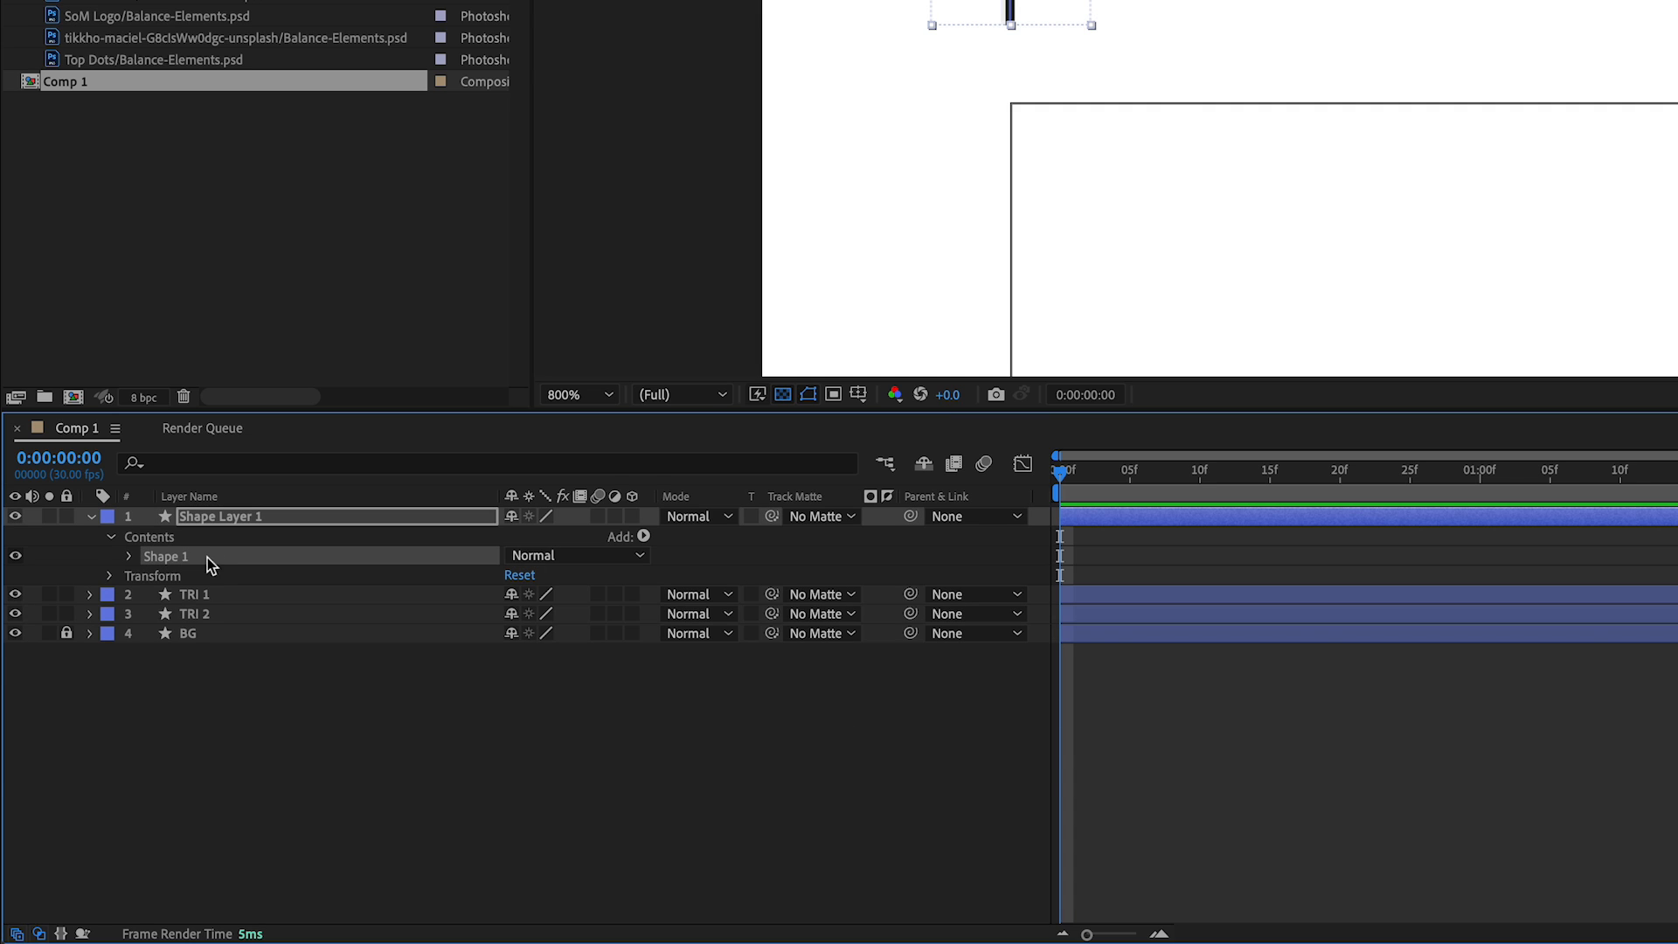
key(Return)
text(PLU)
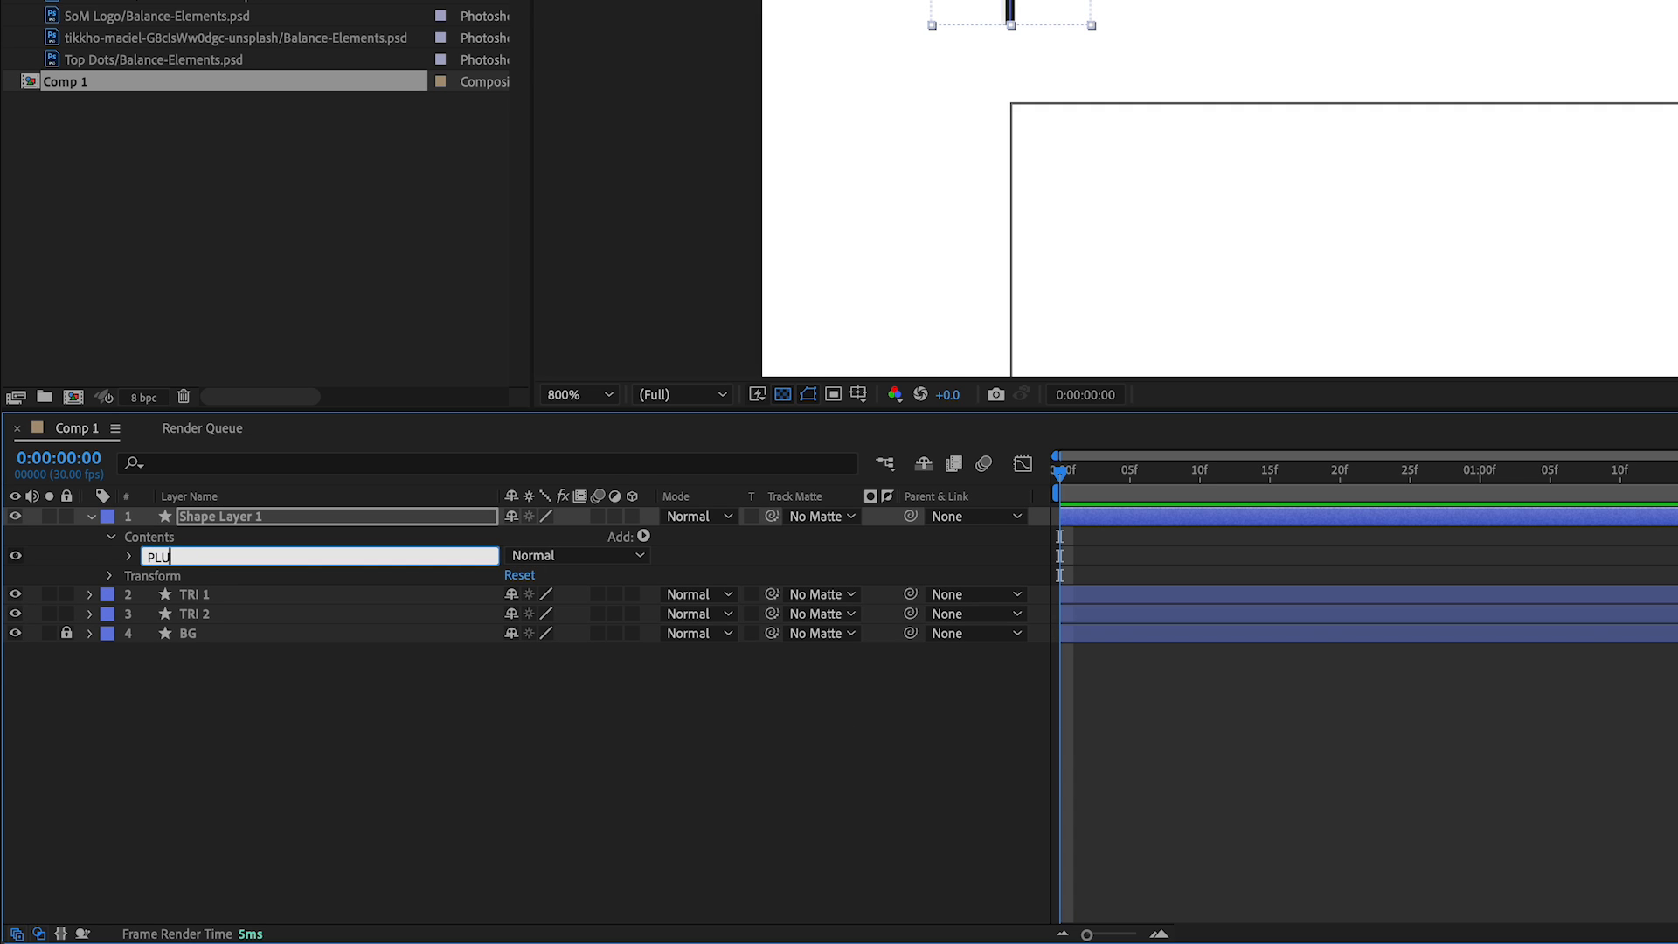
text(S)
key(Return)
Nudge the PLUS 1 group straight down until it is centered on the upper-left corner of the action-safe guide.
key(Down)
key(Down)
key(Down)
key(Down)
key(Down)
key(Down)
key(Down)
key(Down)
key(Down)
key(Down)
key(Down)
key(Down)
key(Down)
key(Down)
key(Down)
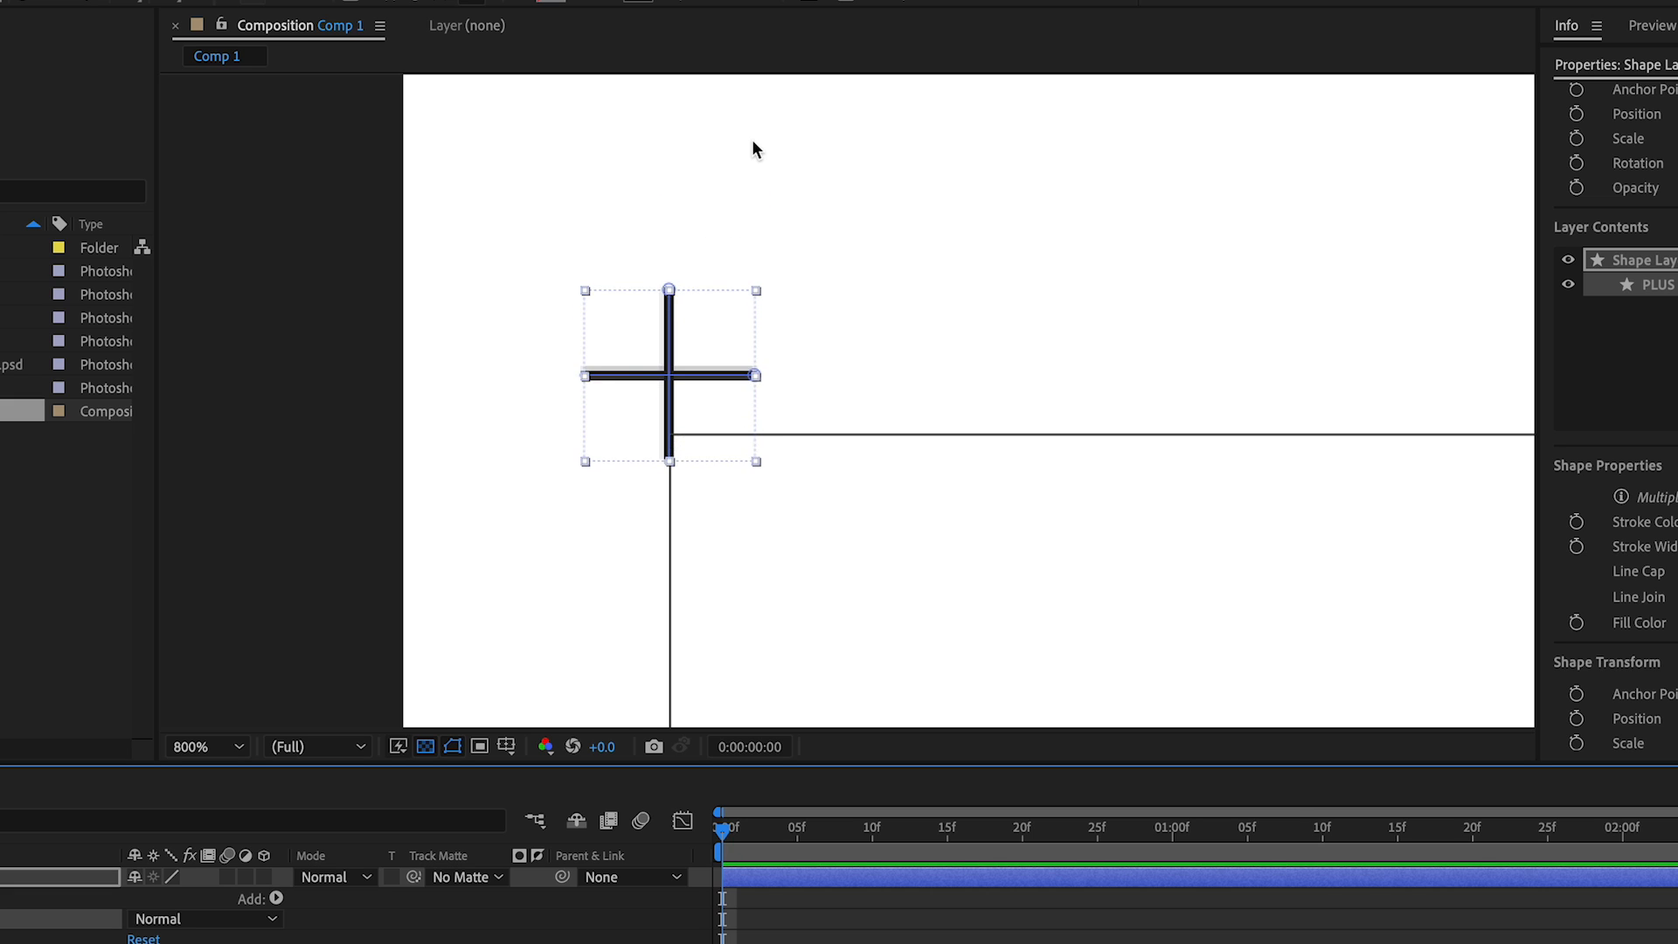
key(Down)
key(Down)
key(Down)
key(Down)
key(Down)
key(Down)
key(Down)
key(Down)
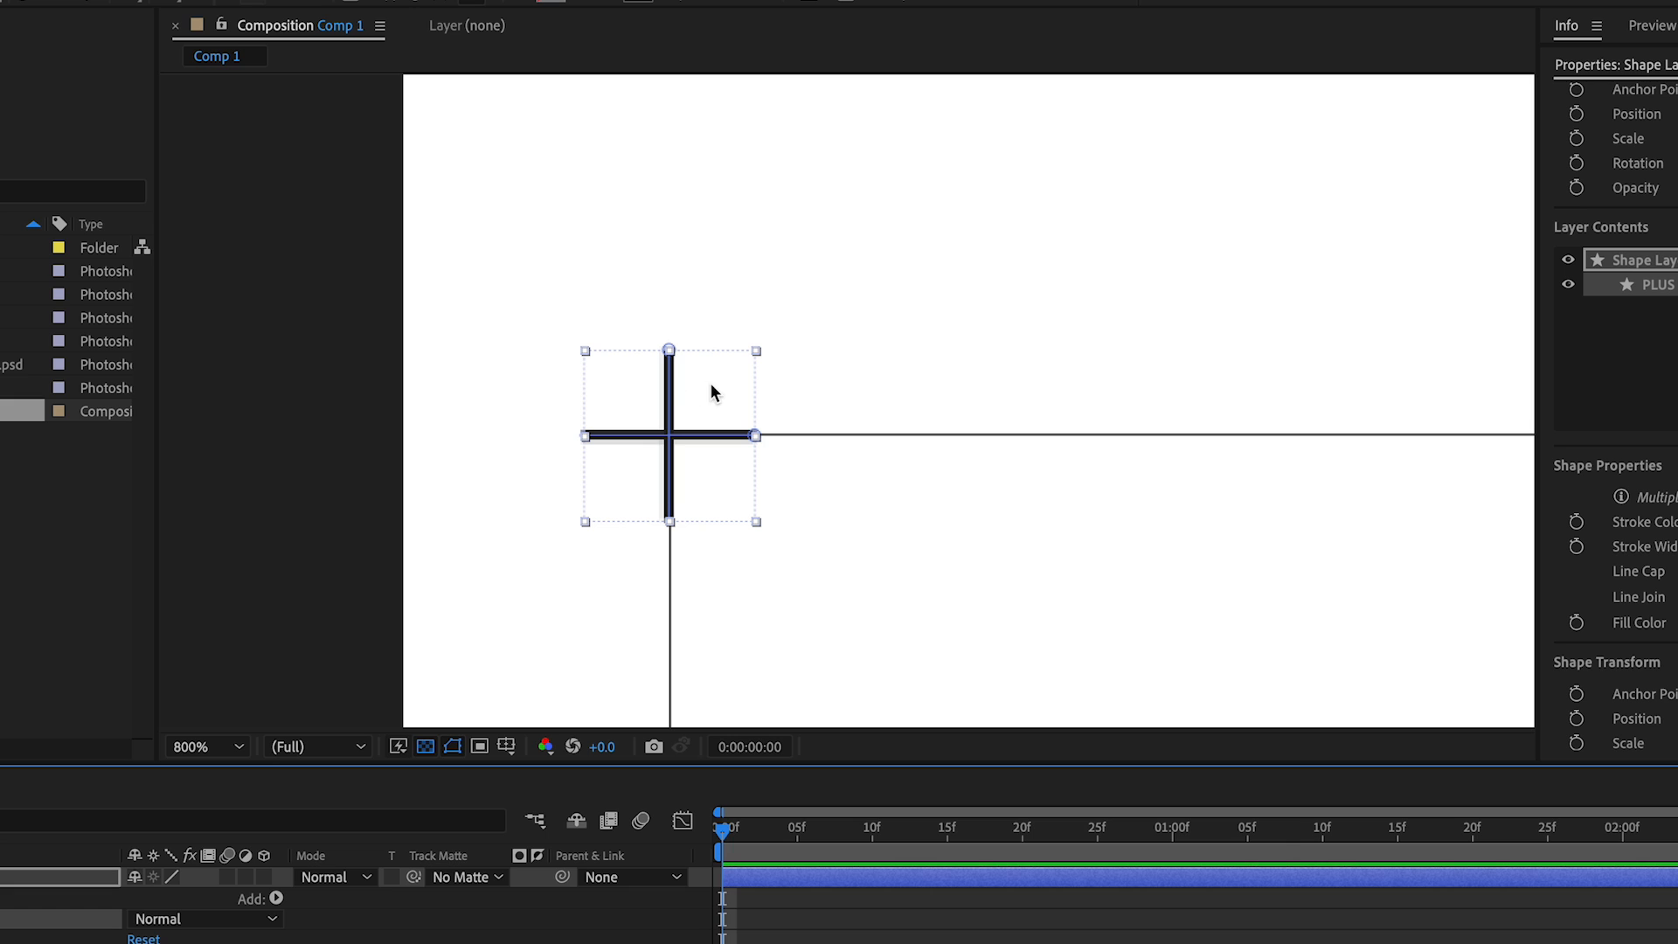
Duplicate the PLUS 1 group and place the copy, PLUS 2, below it in the layer's contents.
key(comma)
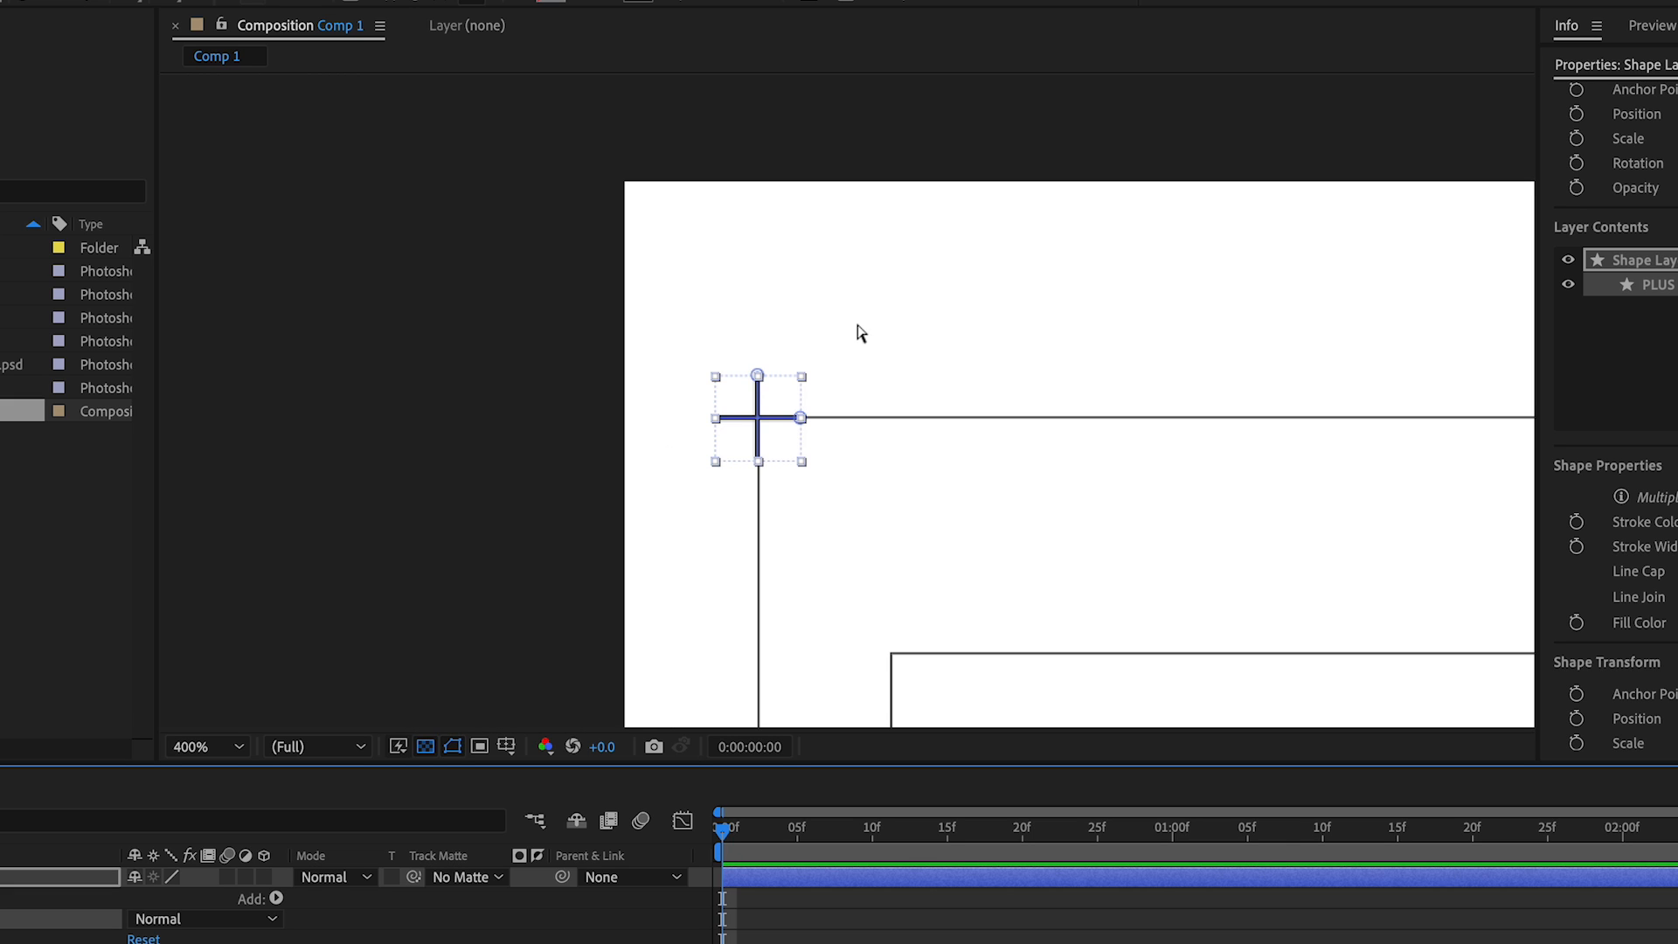
drag(1075, 326, 596, 203)
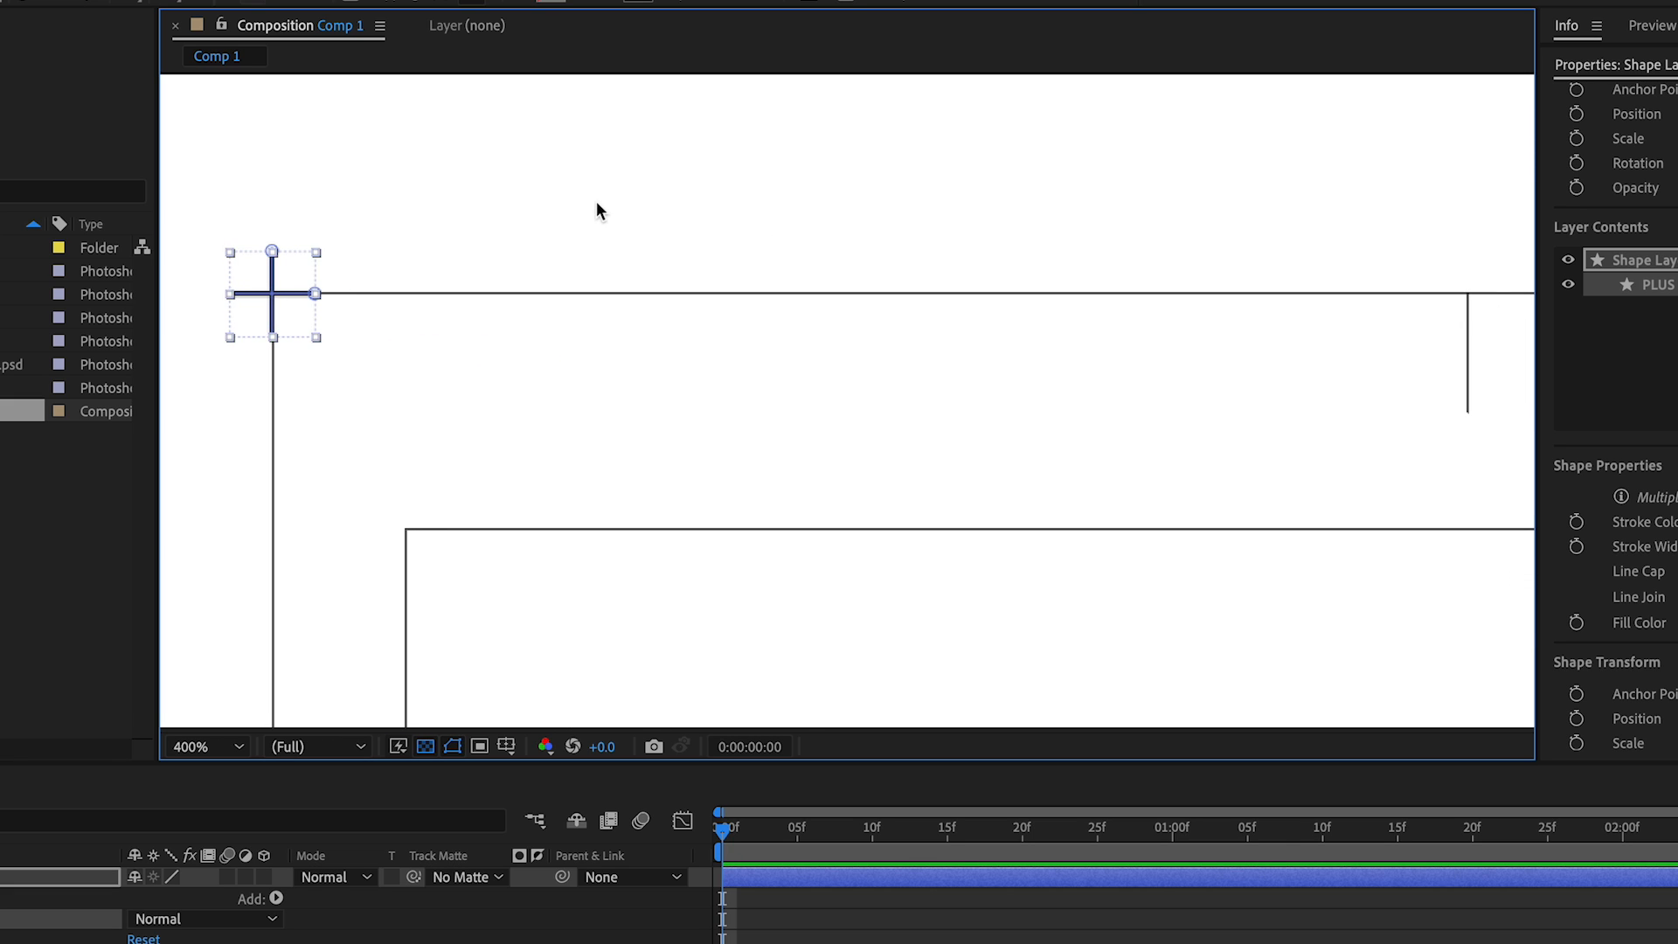
key(comma)
drag(914, 207, 595, 158)
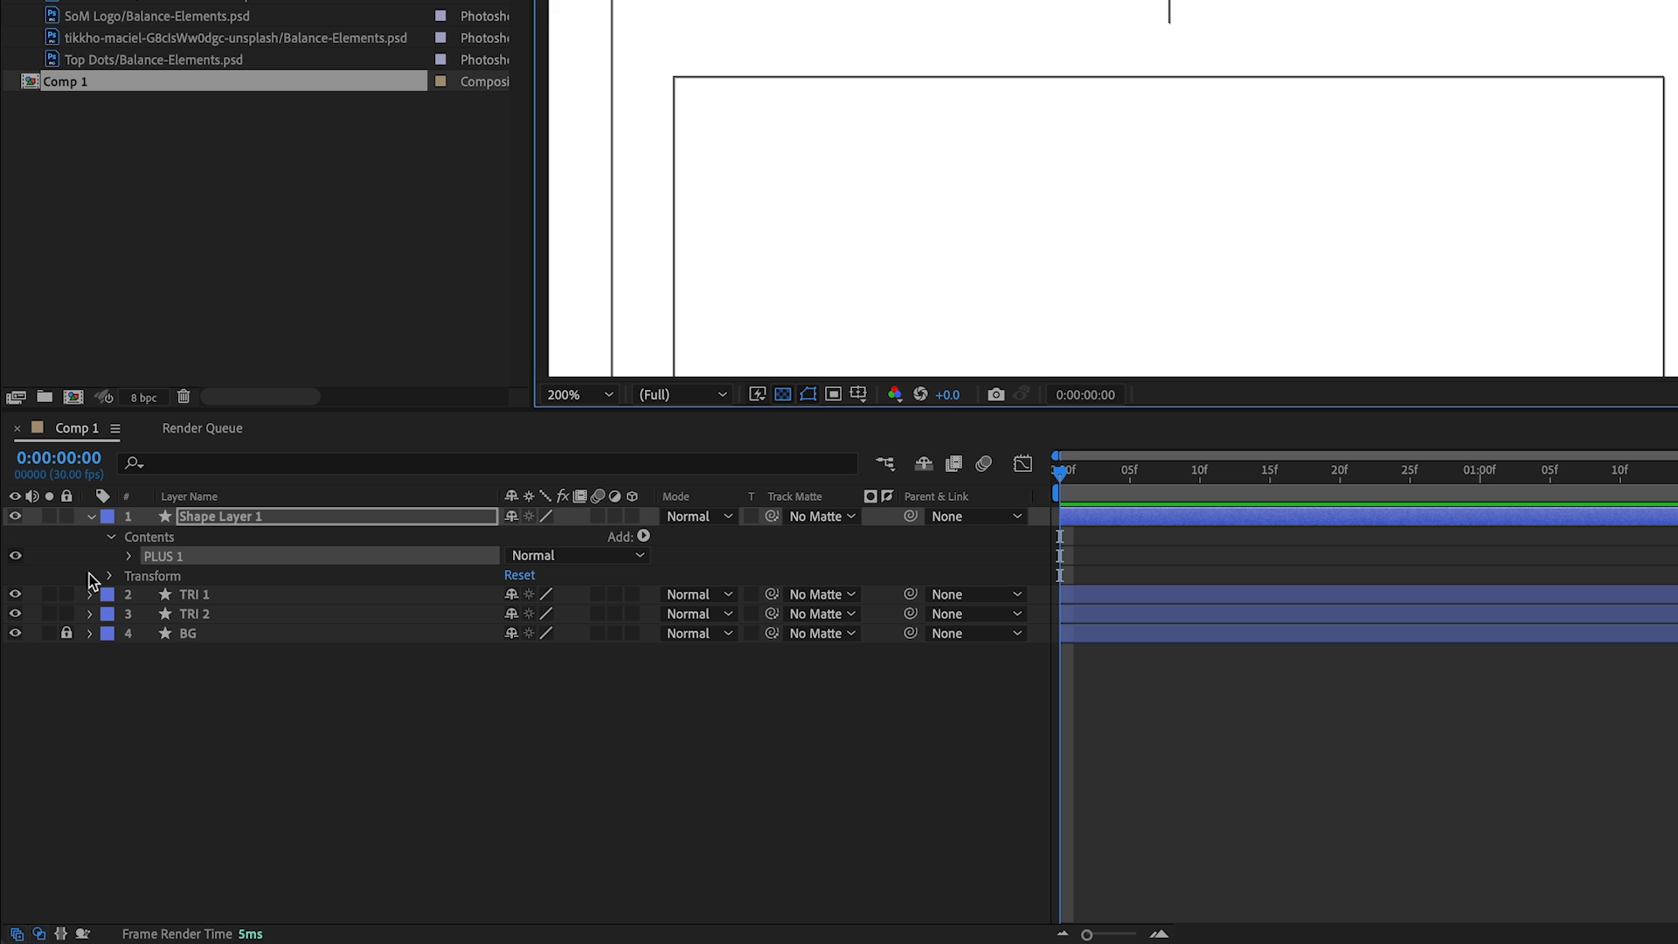
click(160, 555)
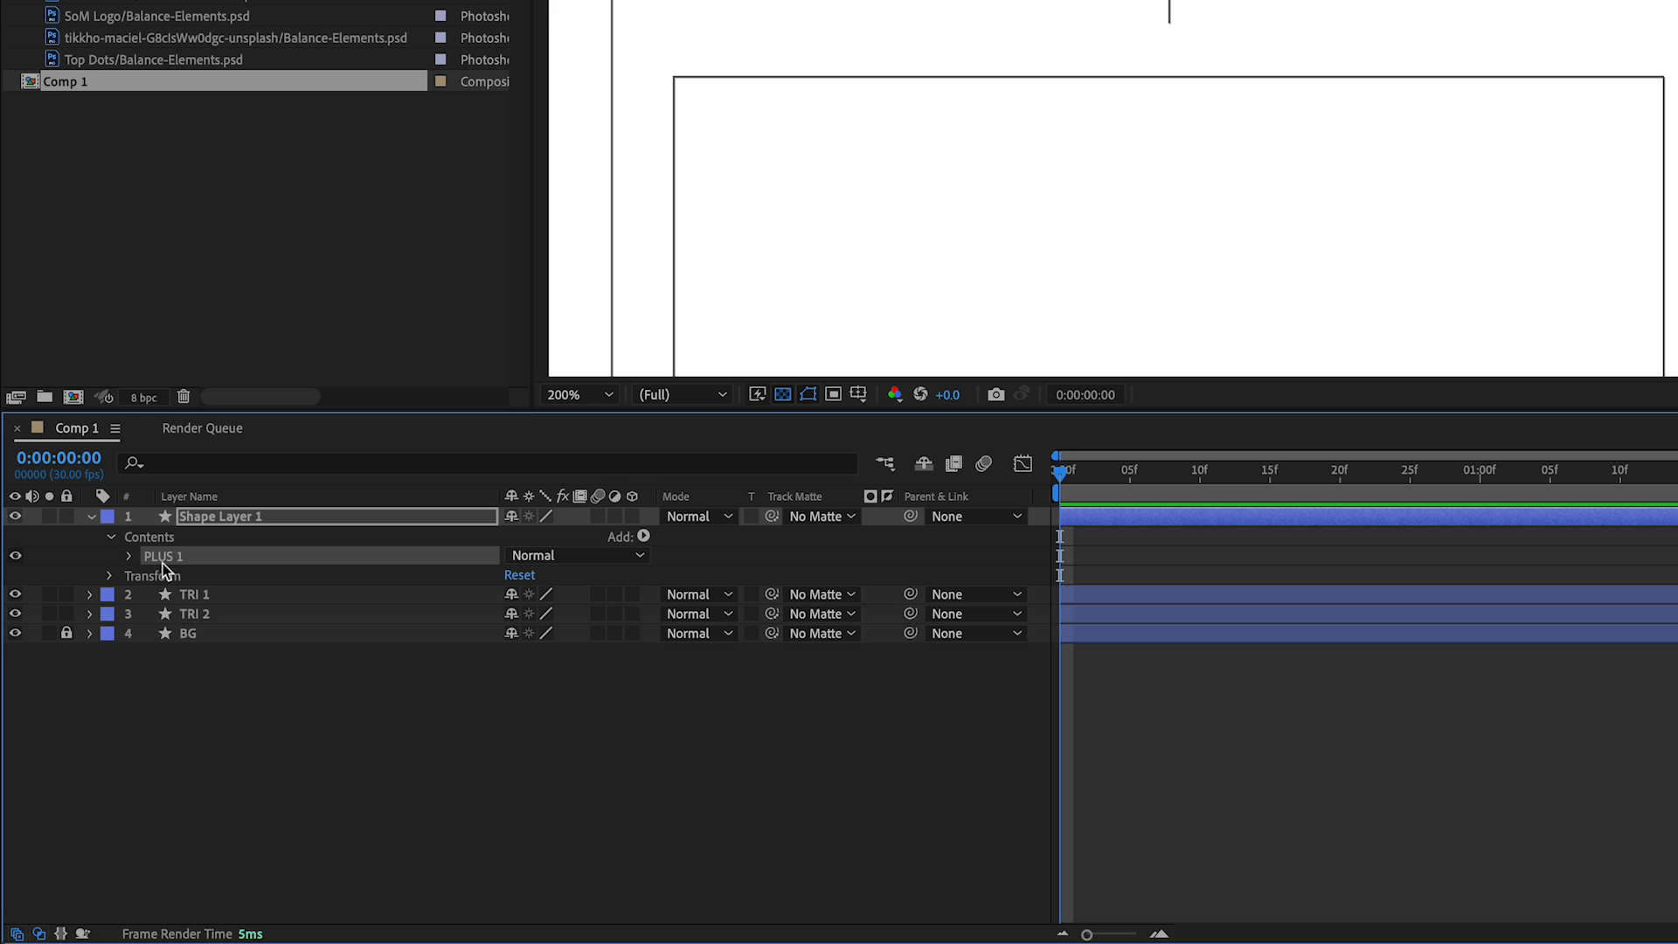
key(ctrl+d)
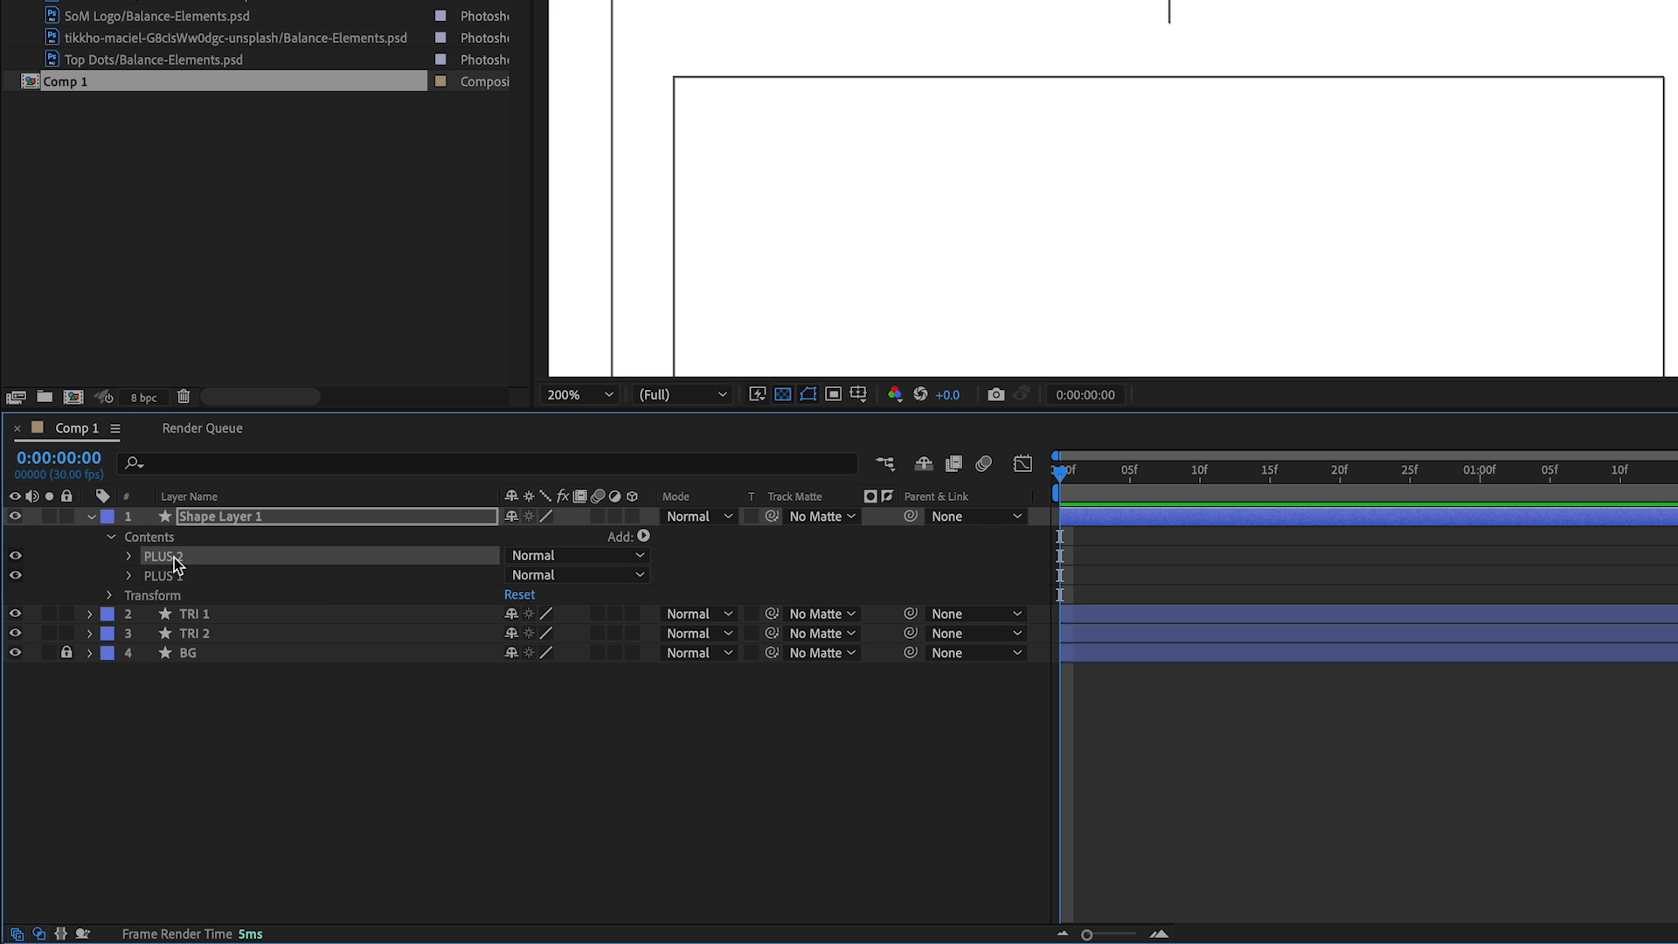
drag(175, 561, 175, 590)
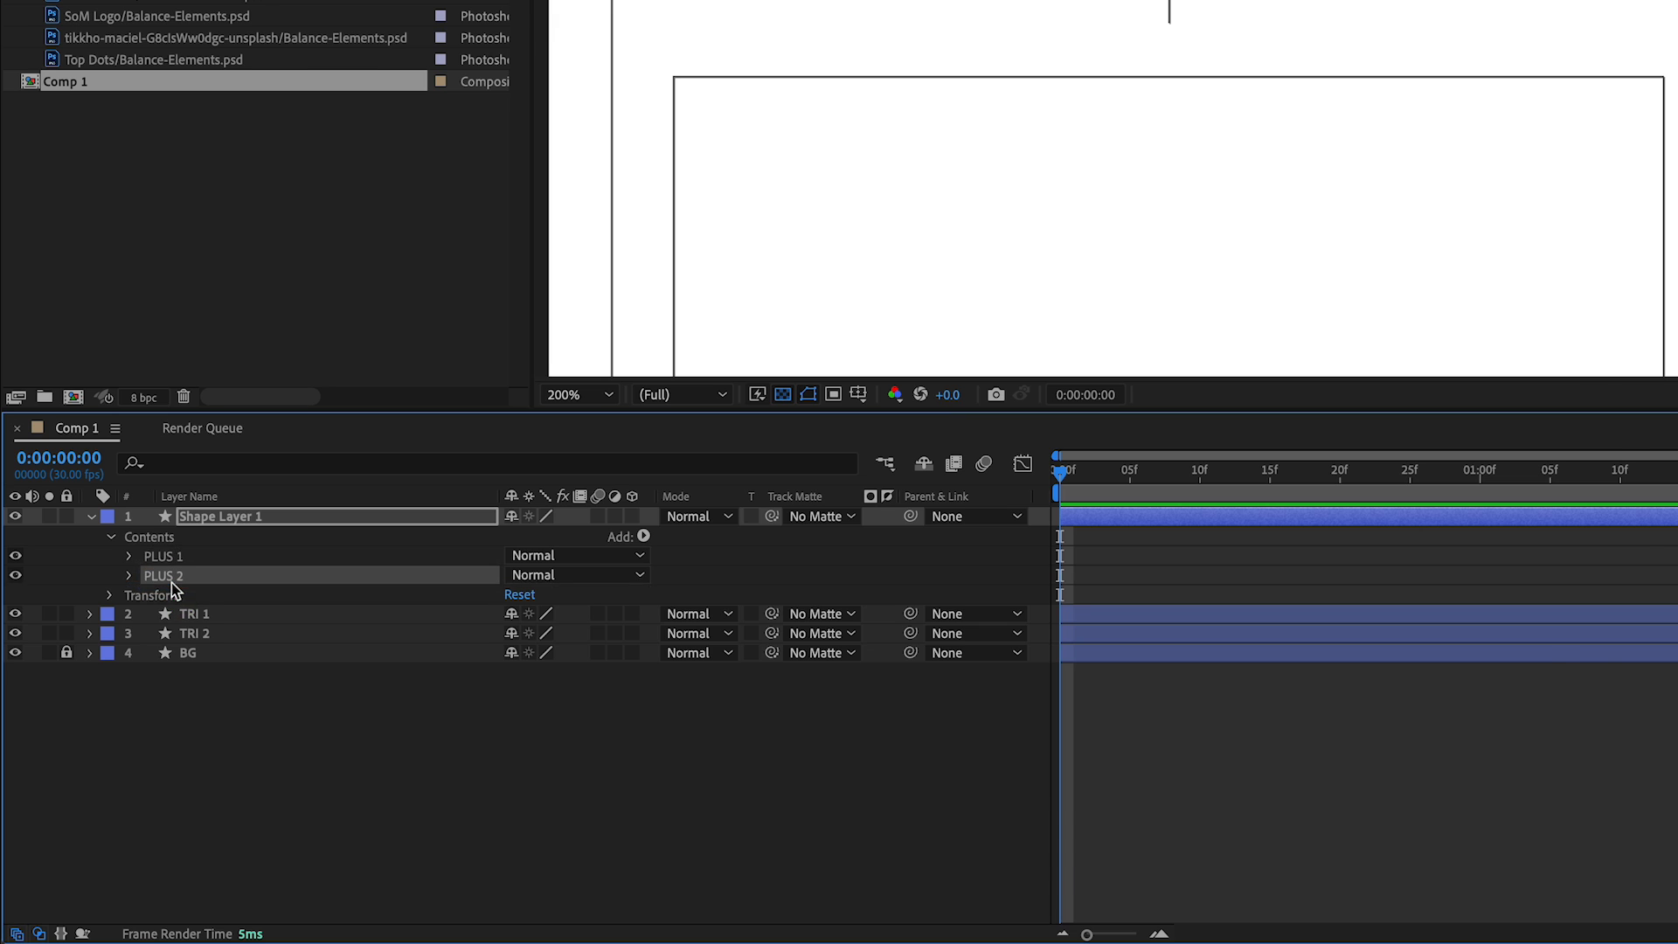
Nudge PLUS 2 horizontally until it is centered on the upper-right corner of the action-safe guide.
key(shift+Right)
key(shift+Right)
key(shift+Right)
key(shift+Right)
key(shift+Right)
key(shift+Right)
key(shift+Right)
key(shift+Right)
key(shift+Right)
key(shift+Right)
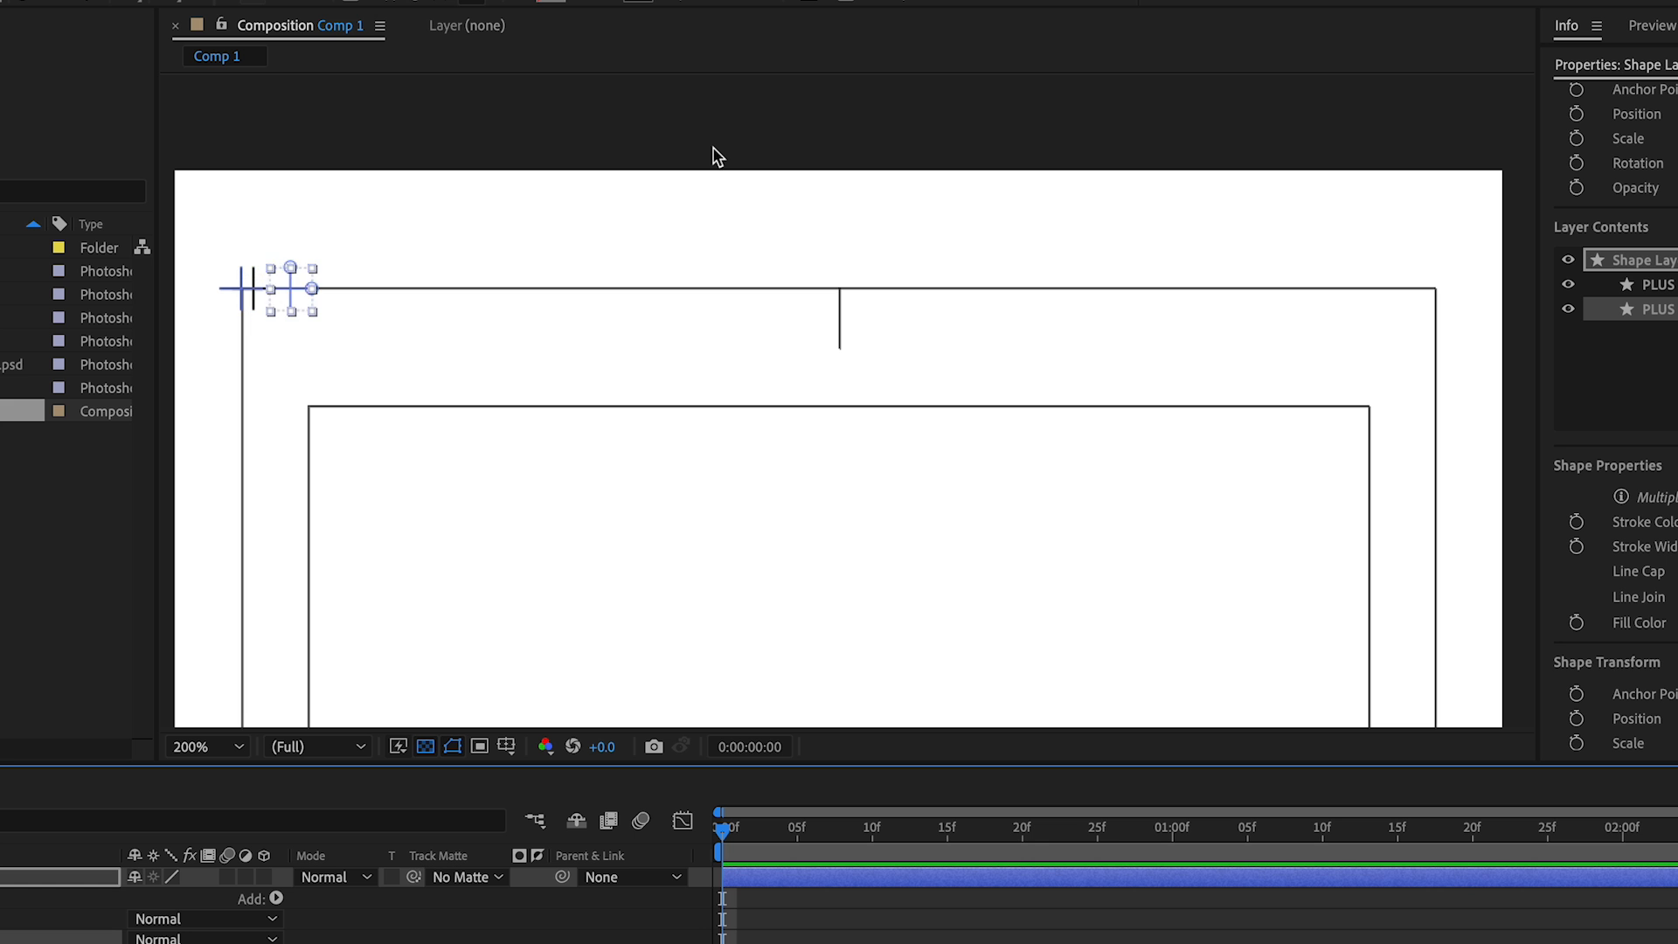
key(shift+Right)
key(shift+Right)
key(shift+Right)
key(shift+Right)
key(shift+Right)
key(shift+Right)
key(shift+Right)
key(shift+Right)
key(shift+Right)
key(shift+Right)
key(shift+Right)
key(shift+Right)
key(shift+Right)
key(shift+Right)
key(shift+Right)
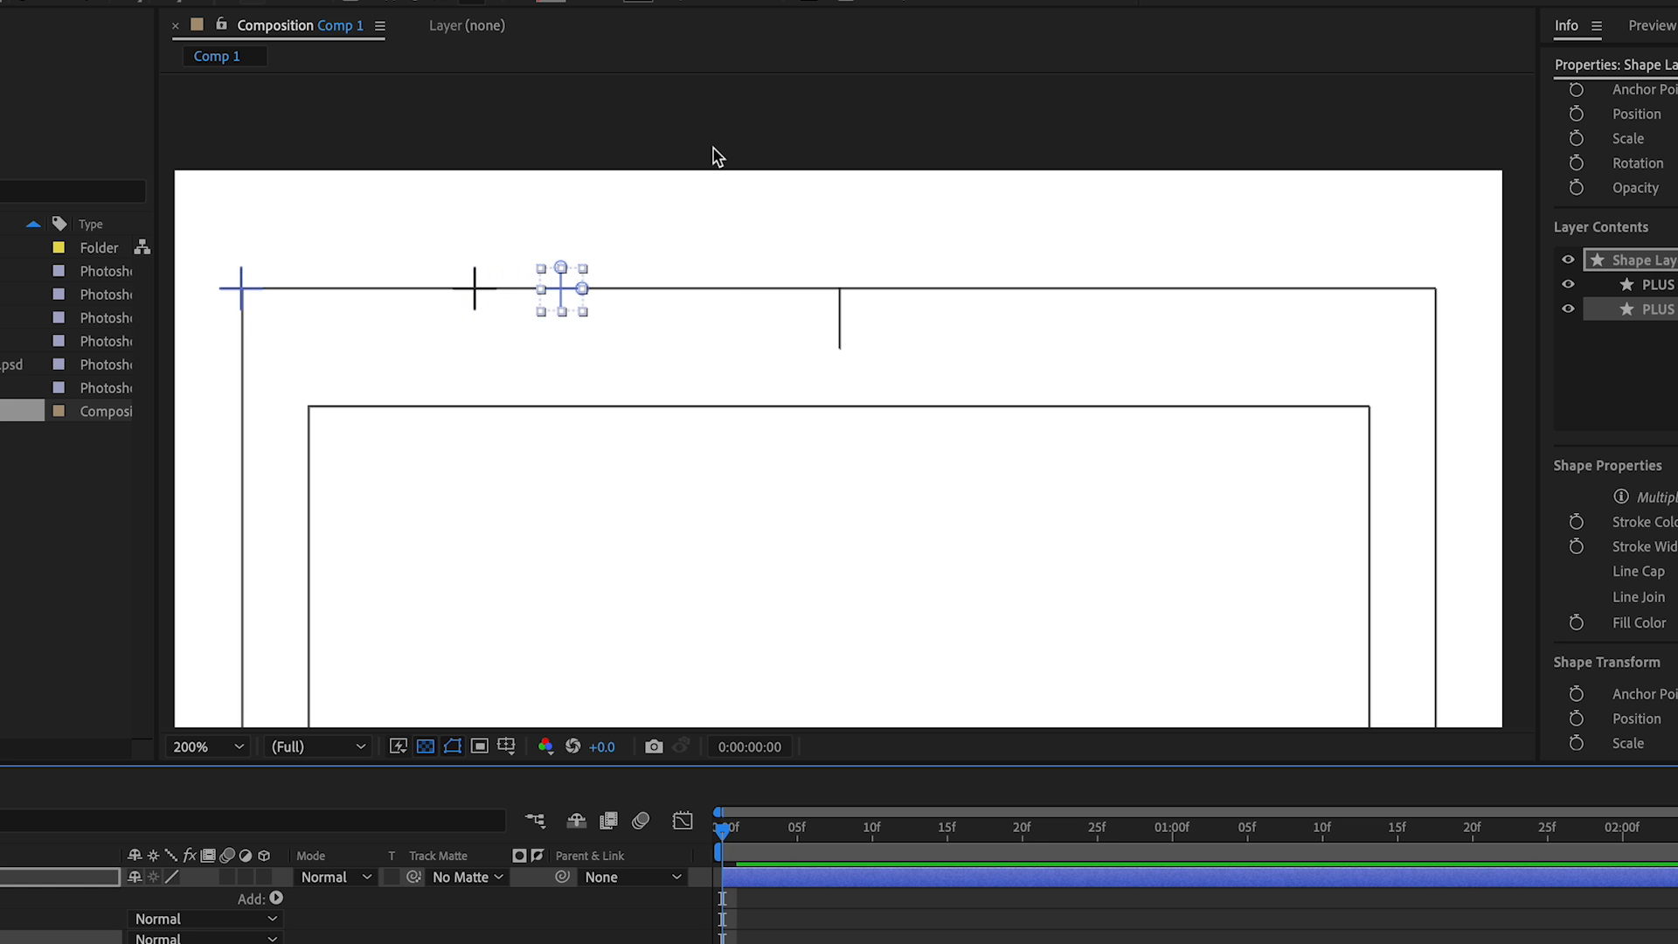
key(shift+Right)
key(shift+Right)
key(shift+Right)
key(shift+Right)
key(shift+Right)
key(shift+Right)
key(shift+Right)
key(shift+Right)
key(shift+Right)
key(shift+Right)
key(shift+Right)
key(shift+Right)
key(shift+Right)
key(shift+Right)
key(shift+Right)
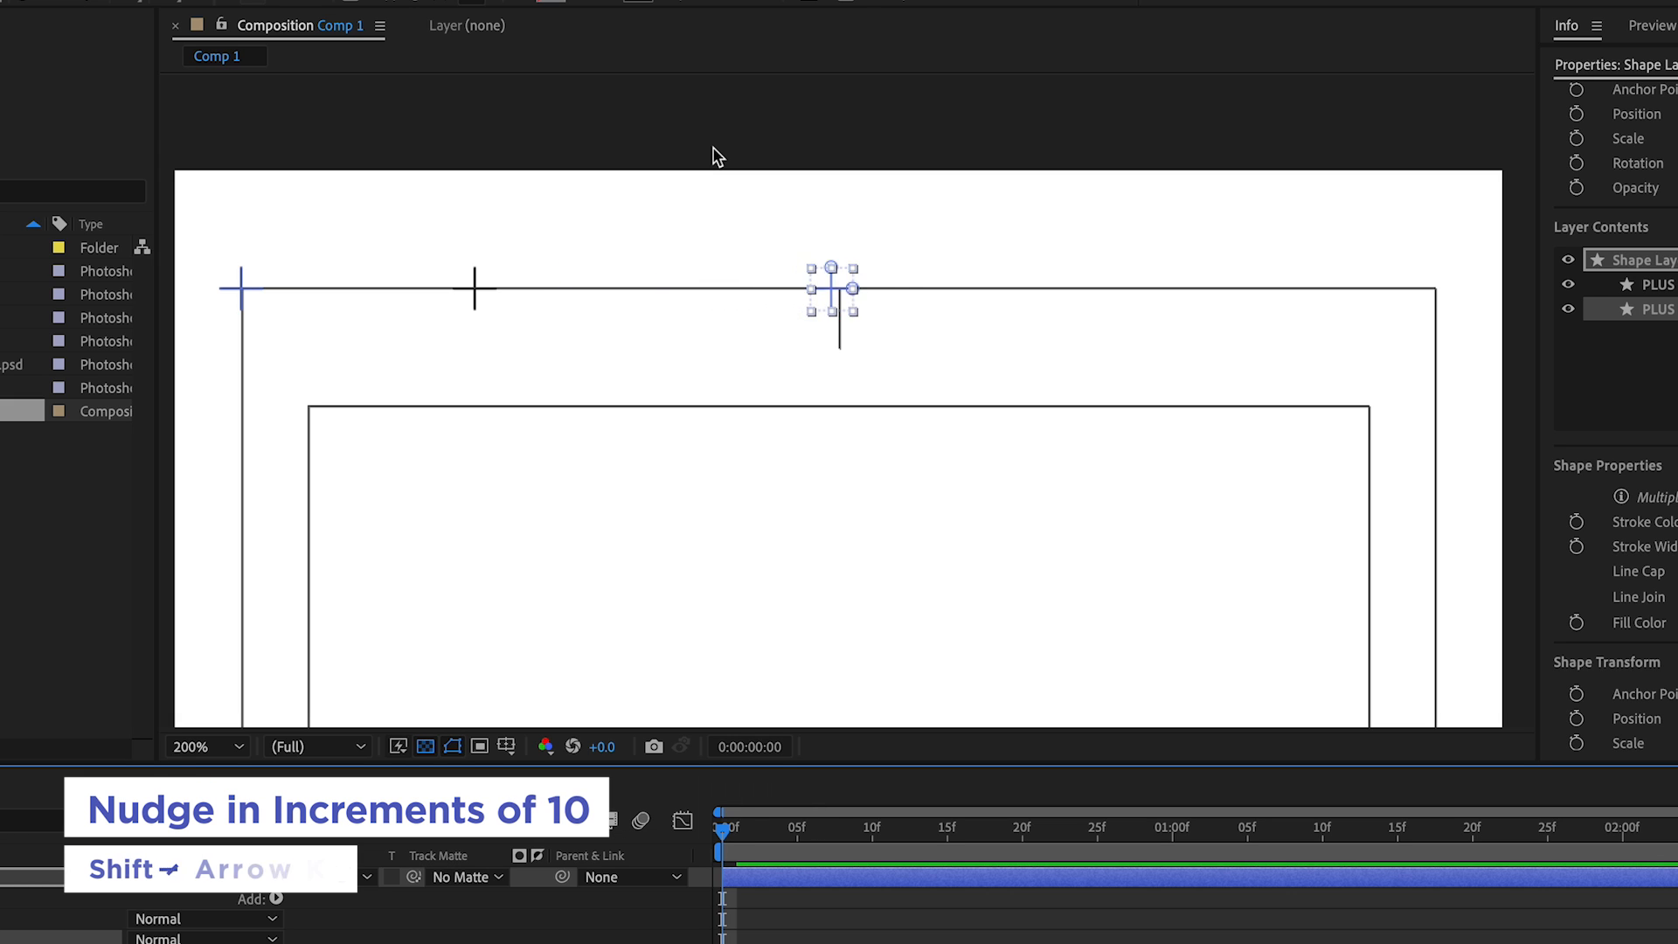
key(shift+Right)
key(shift+Right)
key(shift+Right)
key(shift+Right)
key(shift+Right)
key(shift+Right)
key(shift+Right)
key(shift+Right)
key(shift+Right)
key(shift+Right)
key(shift+Right)
key(shift+Right)
key(shift+Right)
key(shift+Right)
key(shift+Right)
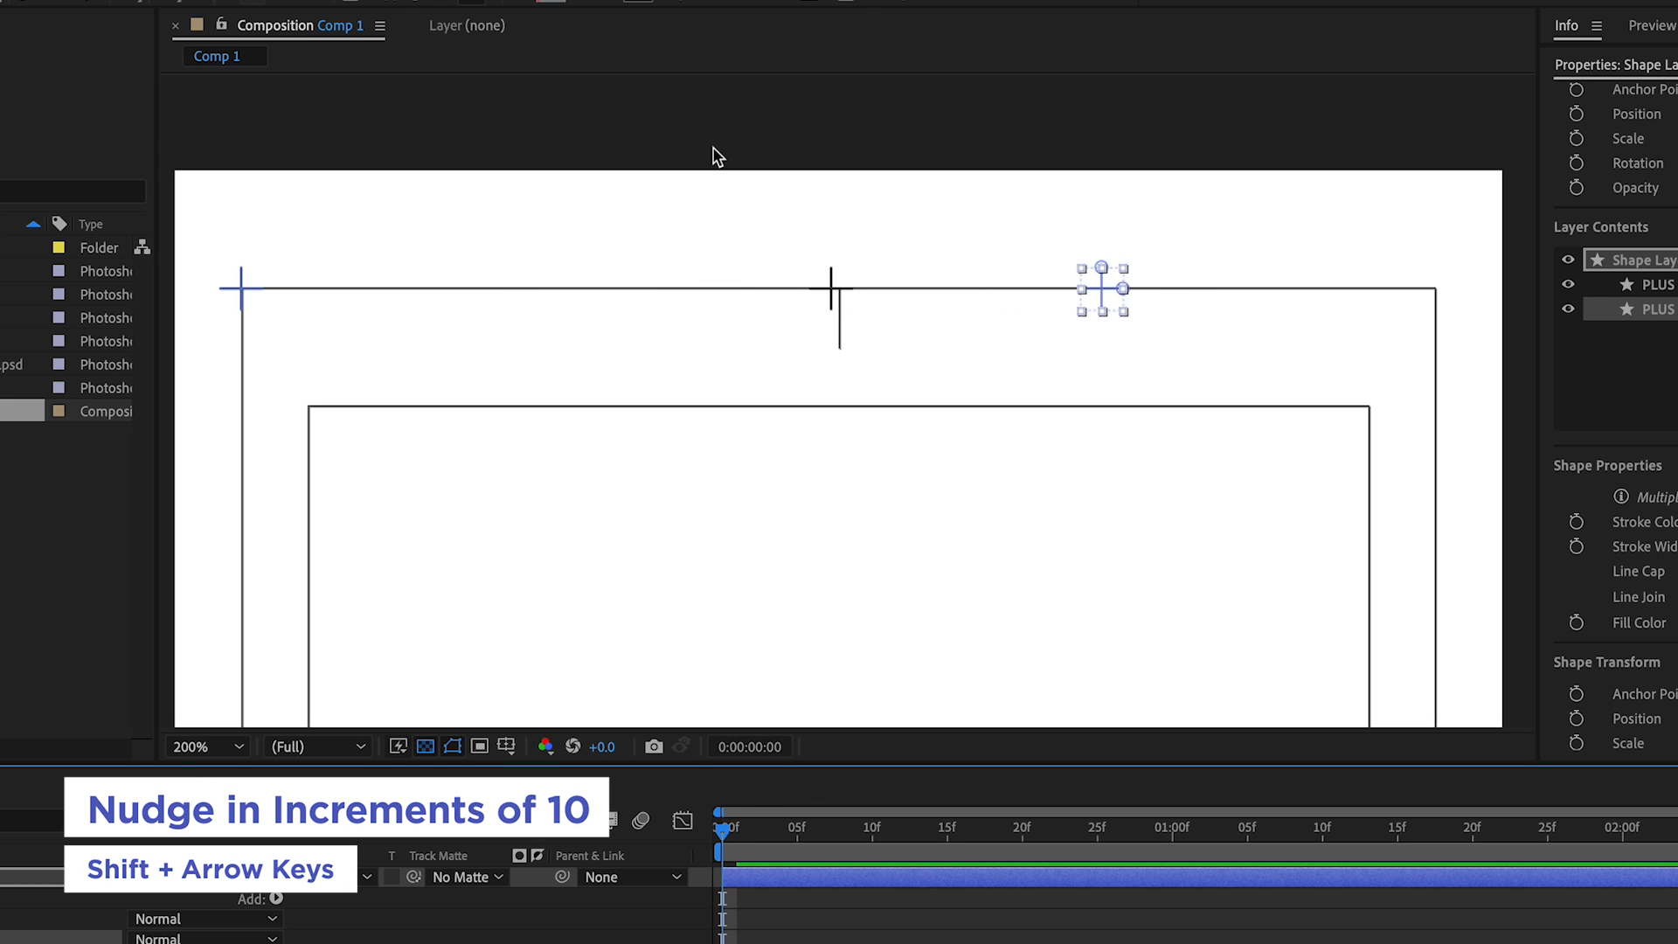
key(shift+Right)
key(shift+Right)
key(shift+Right)
key(shift+Right)
key(shift+Right)
key(shift+Right)
key(shift+Right)
key(shift+Right)
key(shift+Right)
key(shift+Right)
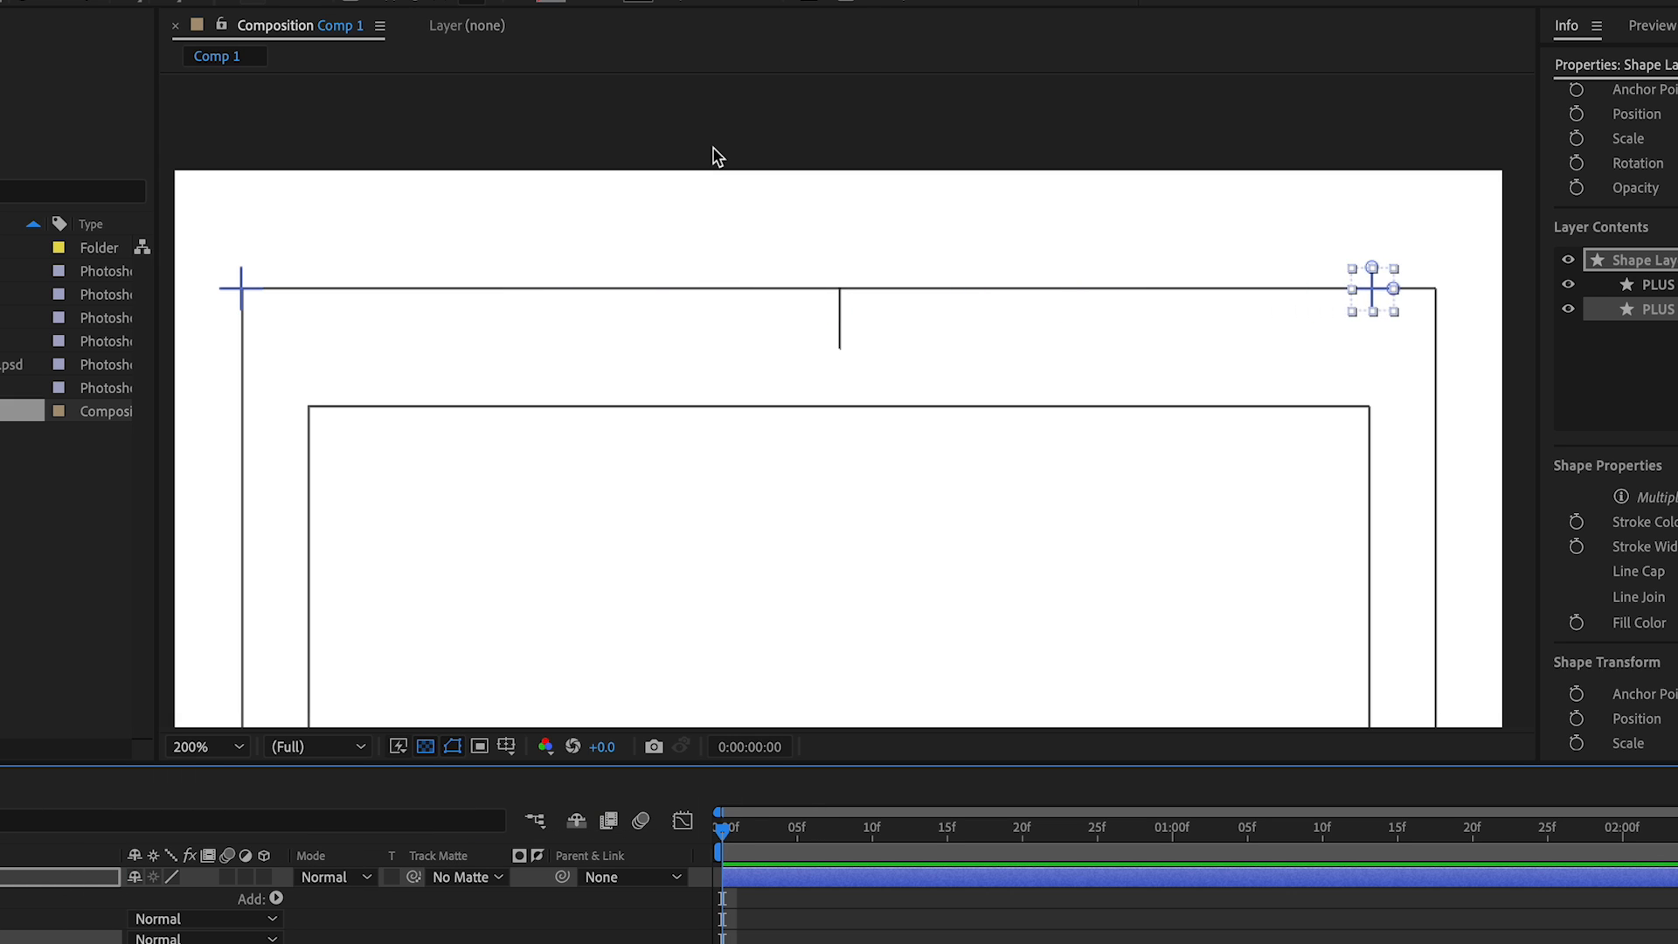
key(Right)
key(Right)
key(Right)
key(Right)
key(Right)
key(Right)
key(Right)
key(Right)
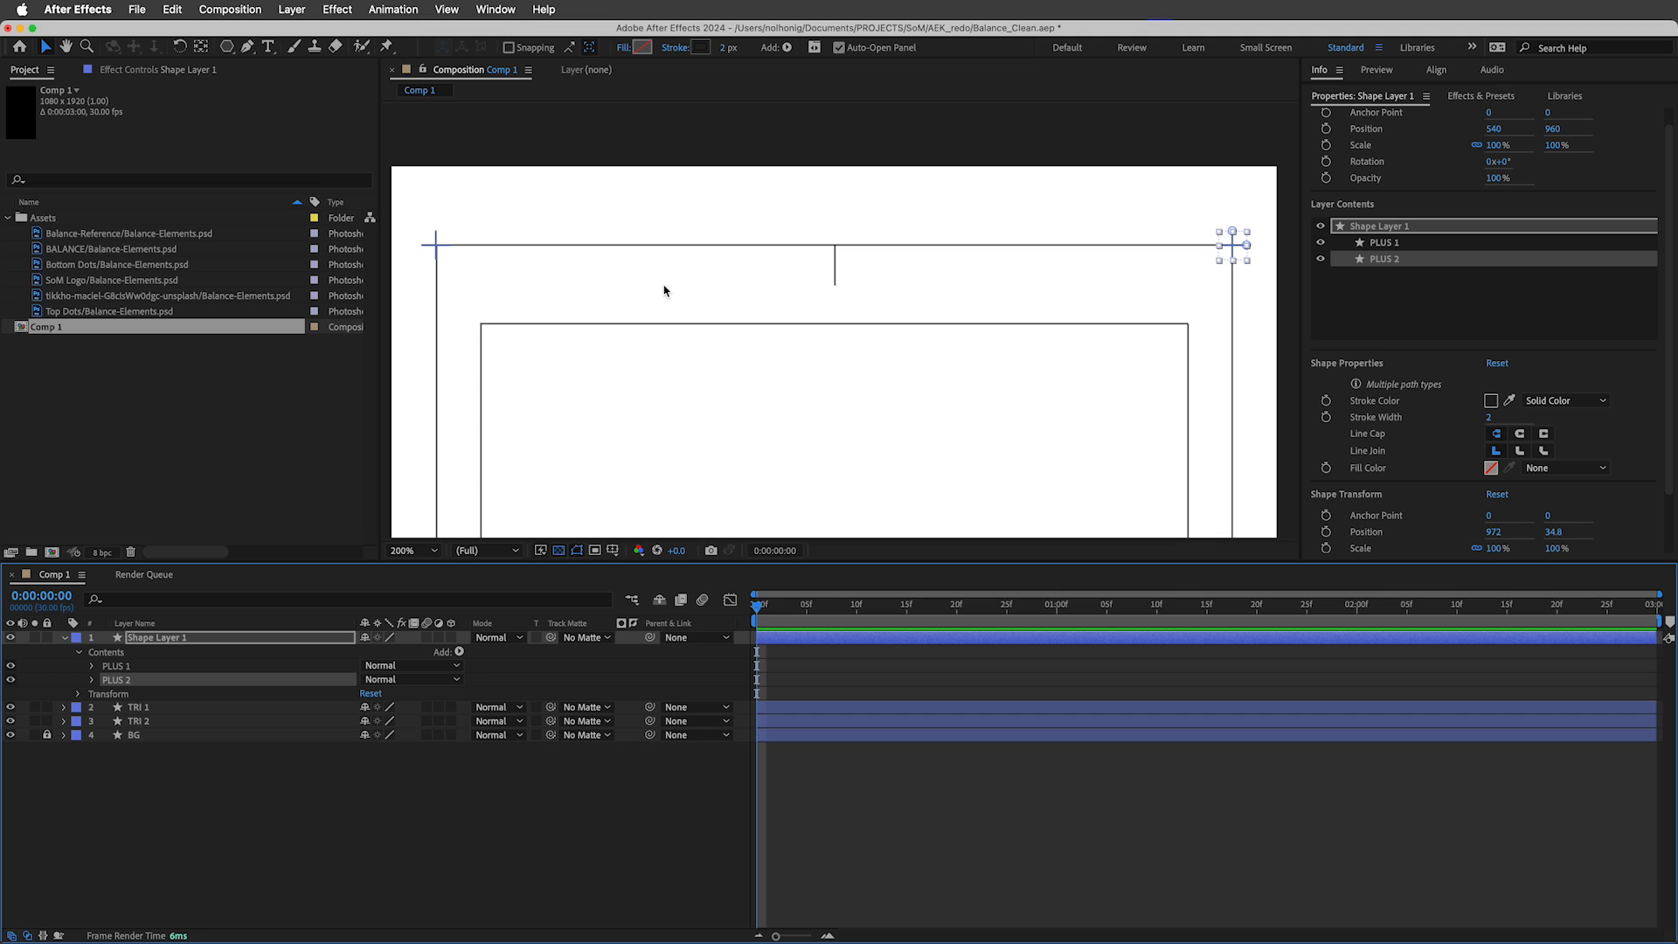
Check both plus signs in the full composition with nothing selected and the safe guides hidden, and turn the guides back on.
key(apostrophe)
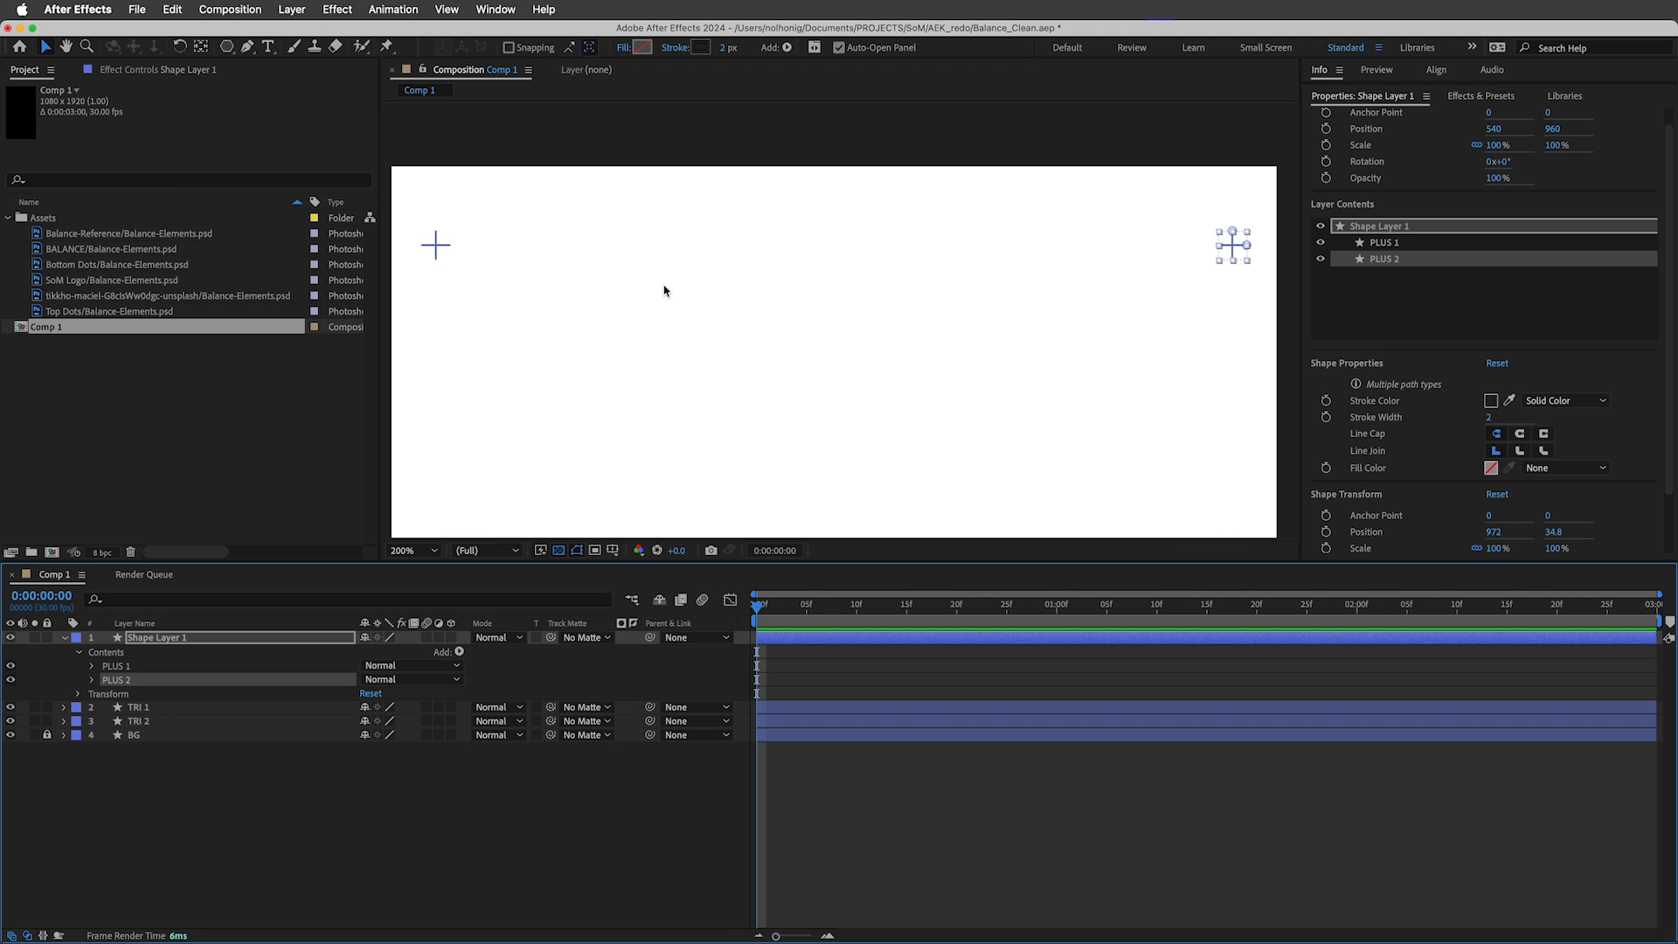
click(914, 793)
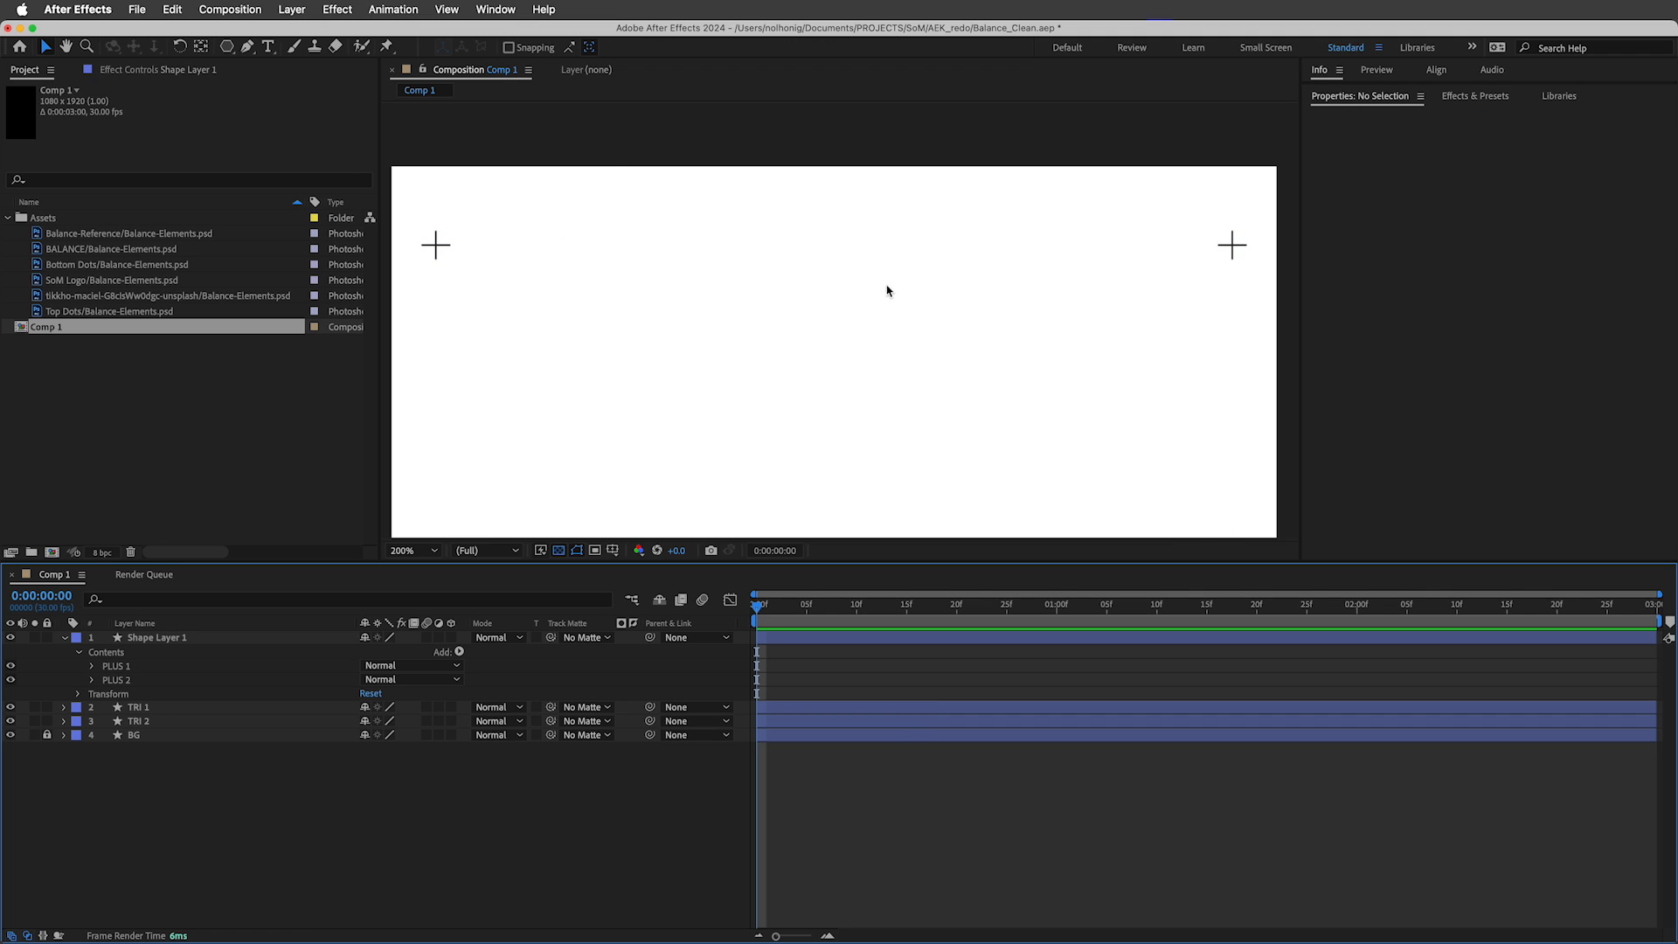
key(comma)
key(comma)
key(comma)
key(comma)
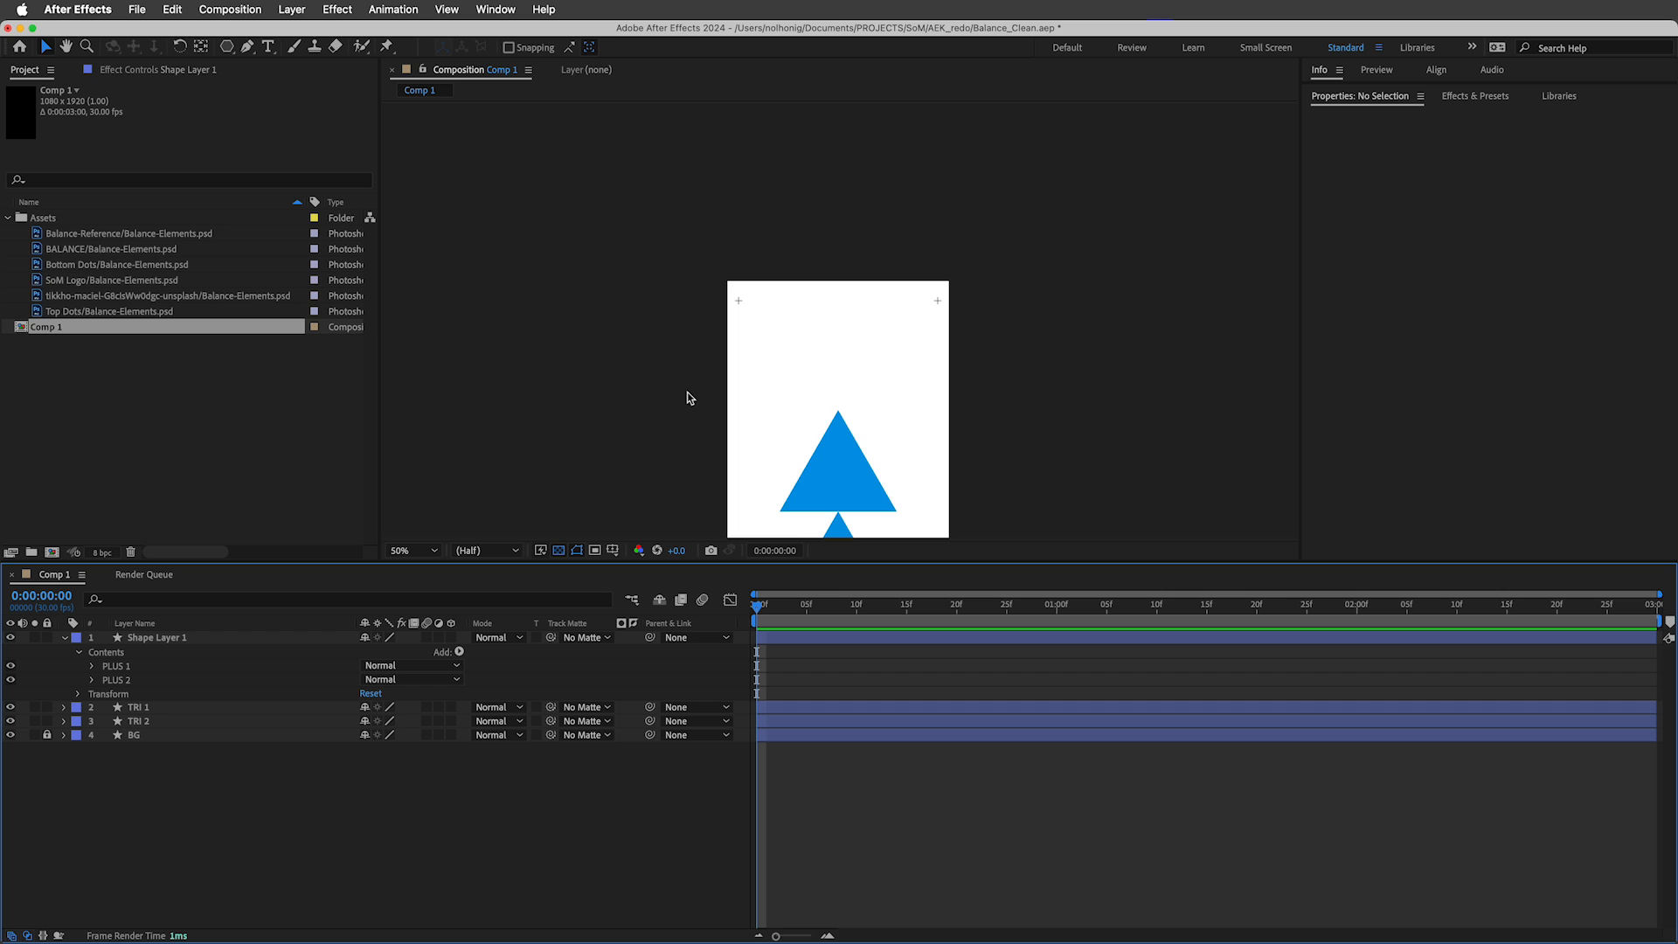
key(h)
drag(857, 378, 831, 233)
key(v)
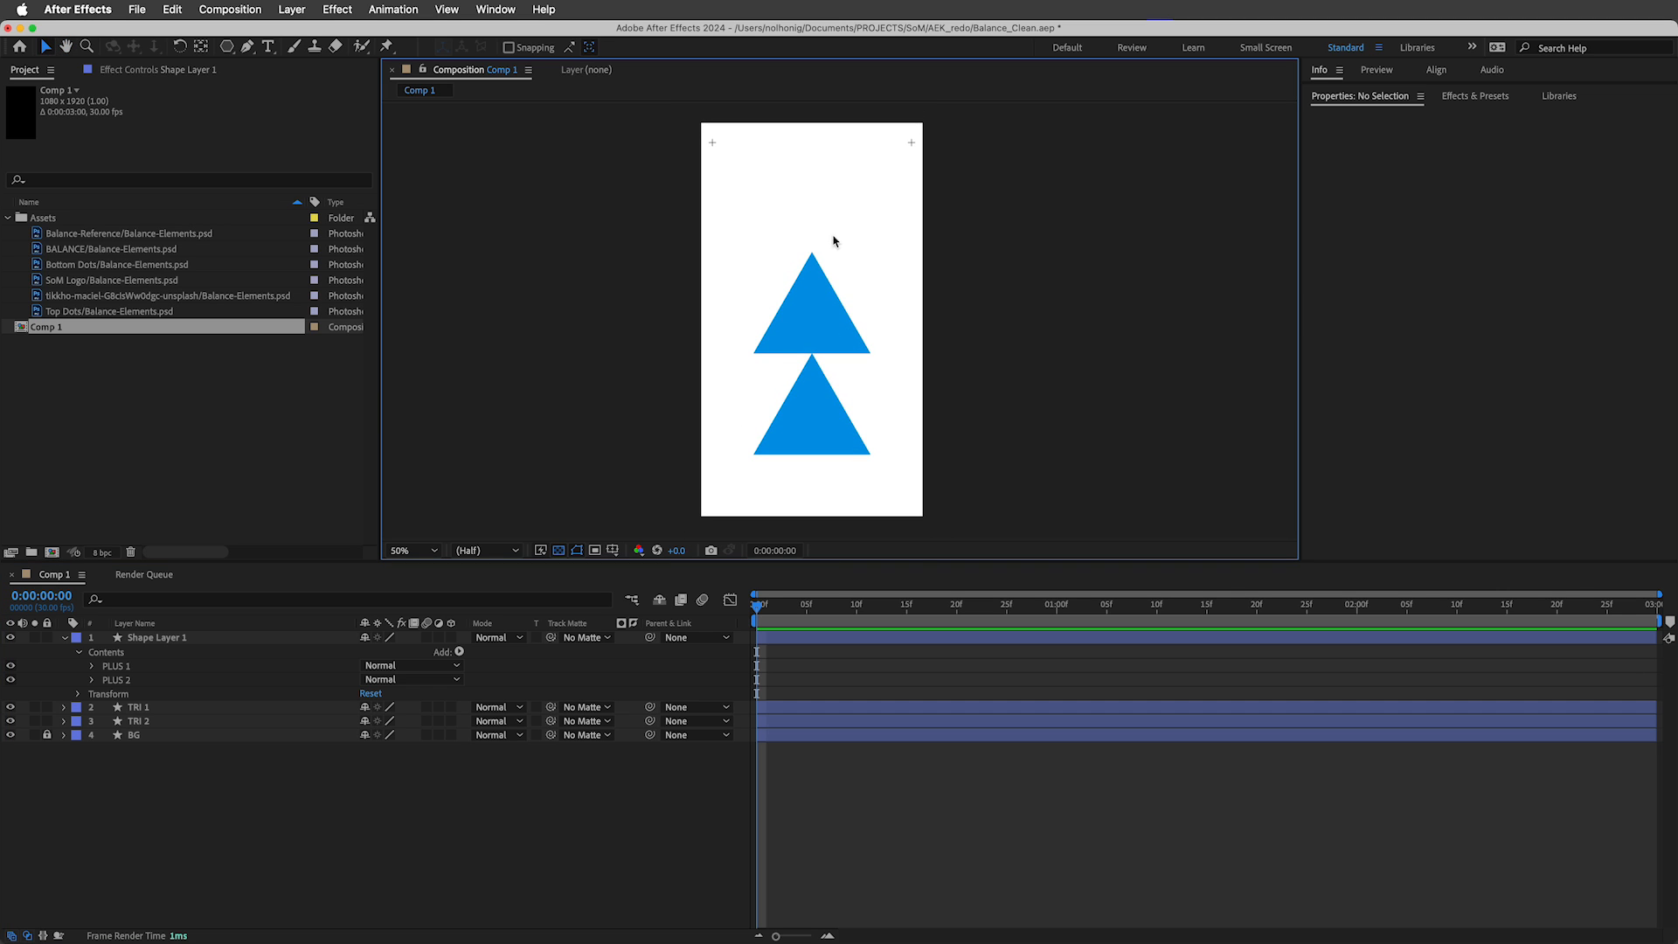
key(apostrophe)
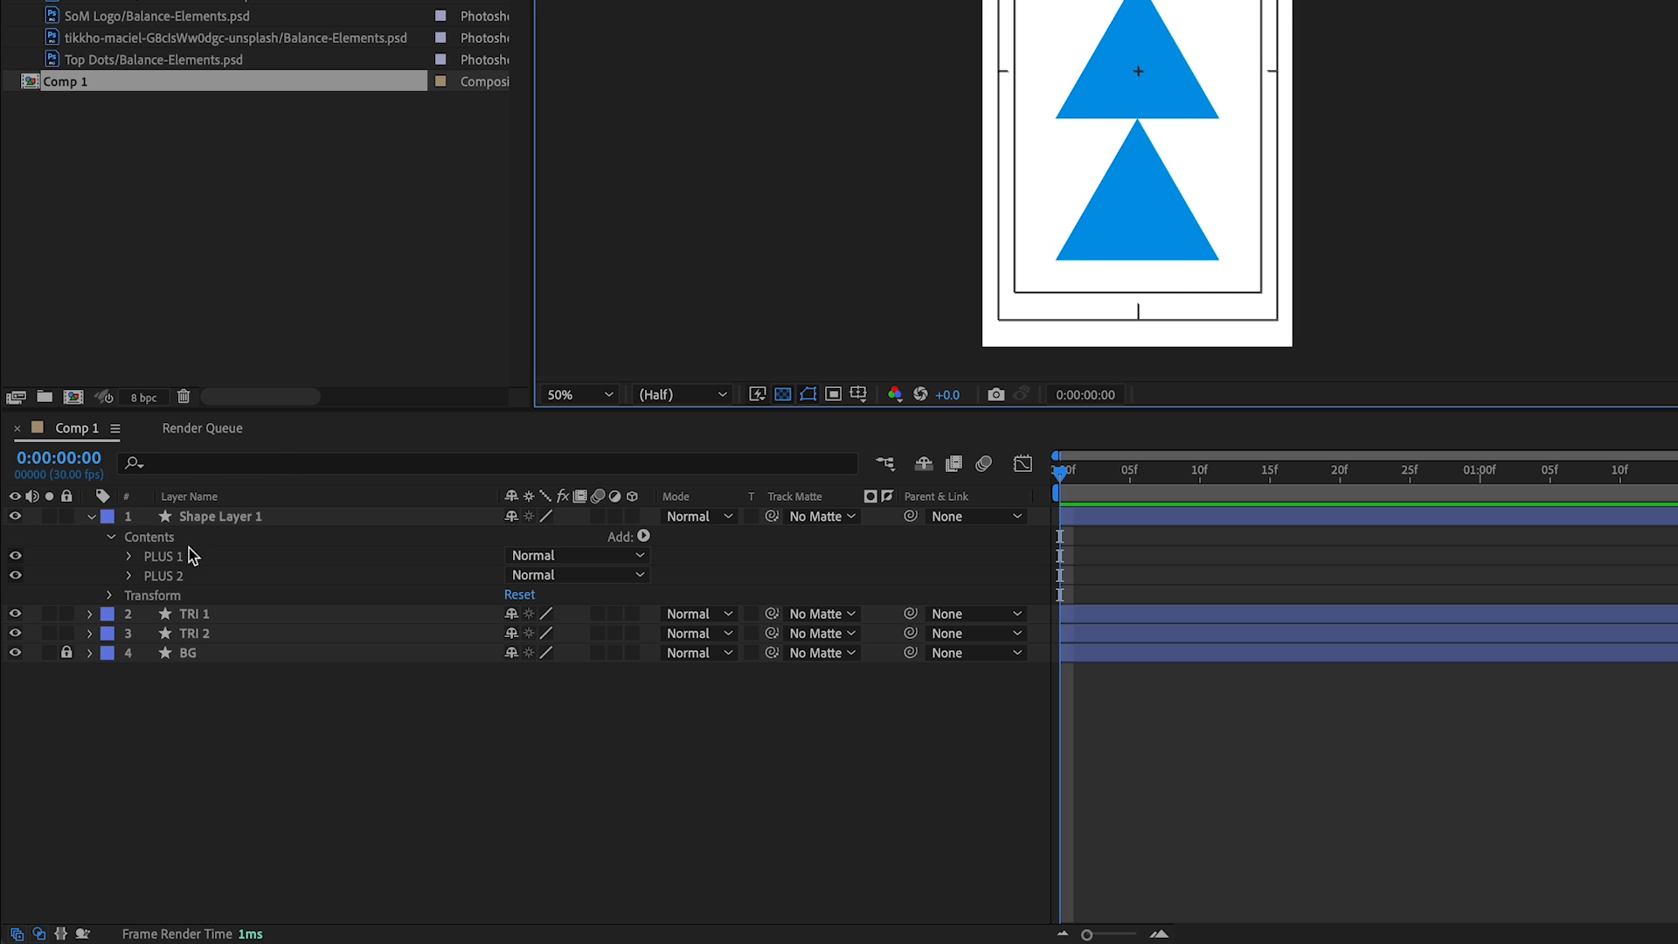
Duplicate PLUS 1 and PLUS 2 and reorder the groups so they run from PLUS 1 down to PLUS 4.
click(188, 564)
shift+click(189, 574)
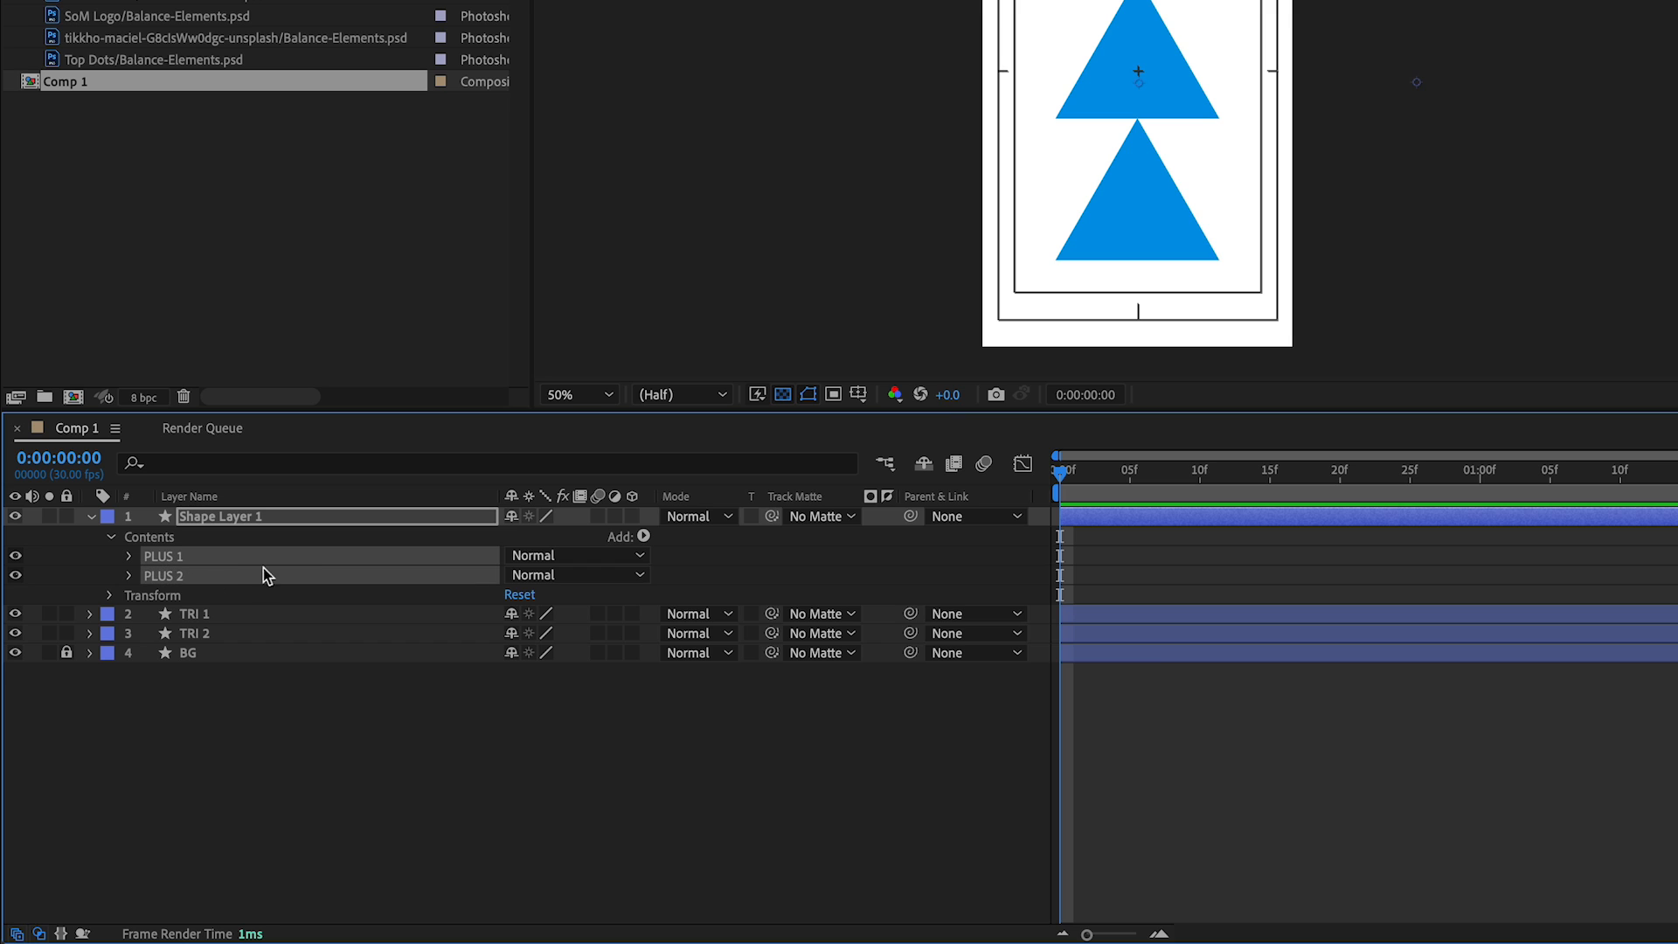
key(ctrl+d)
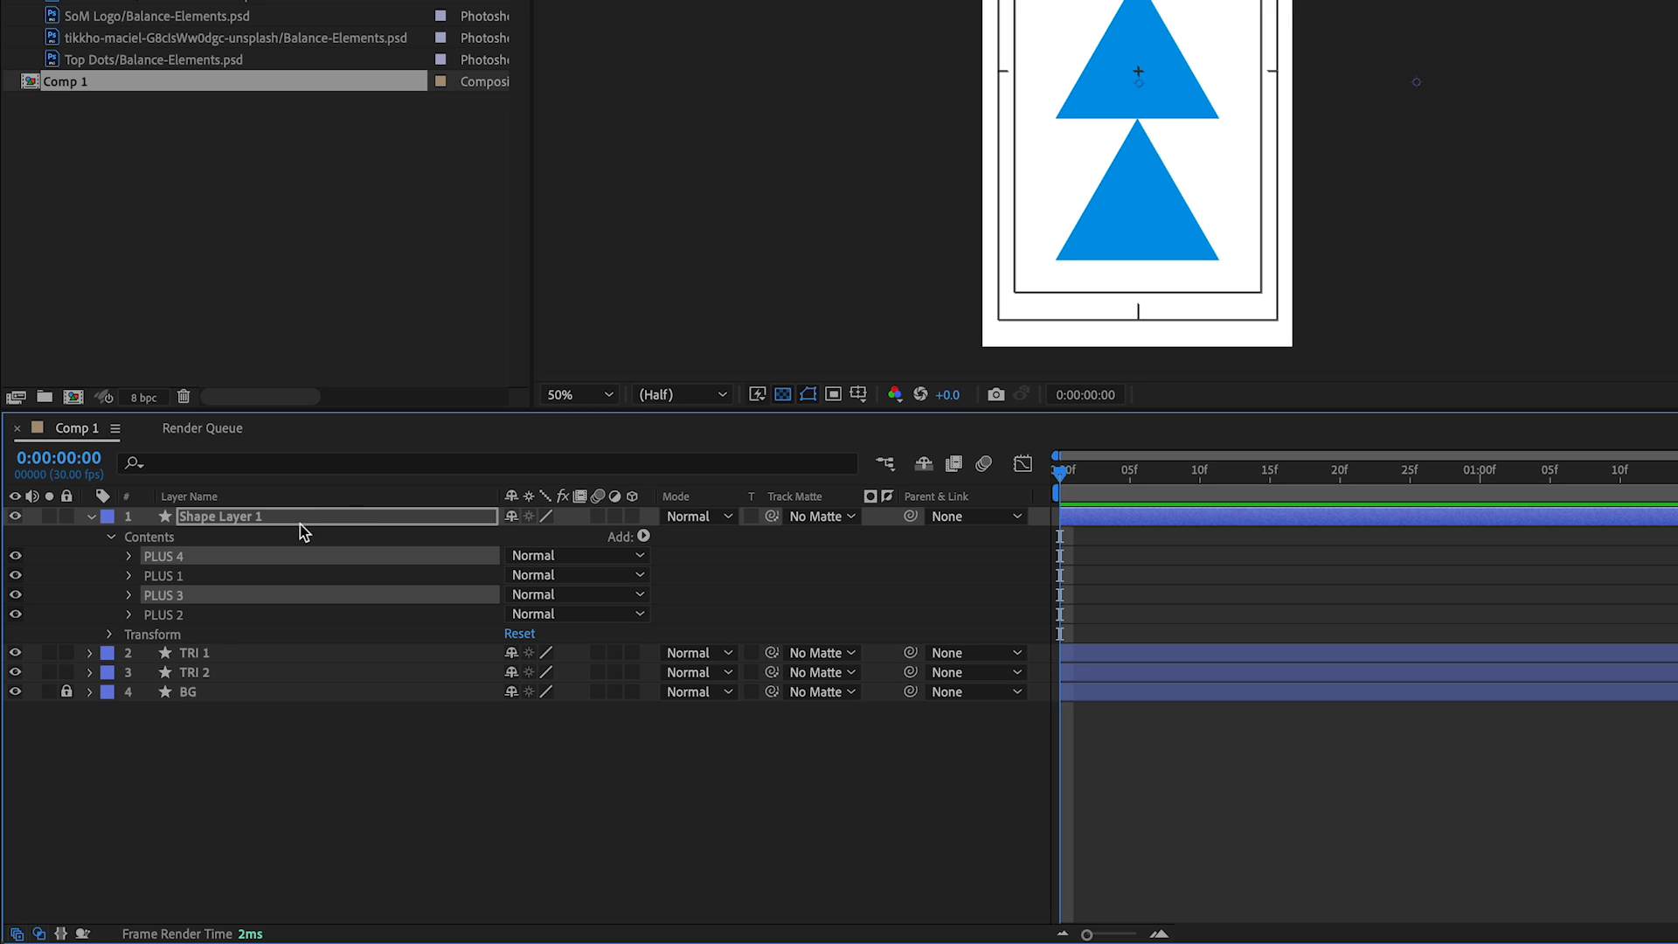
drag(169, 598, 174, 623)
click(186, 575)
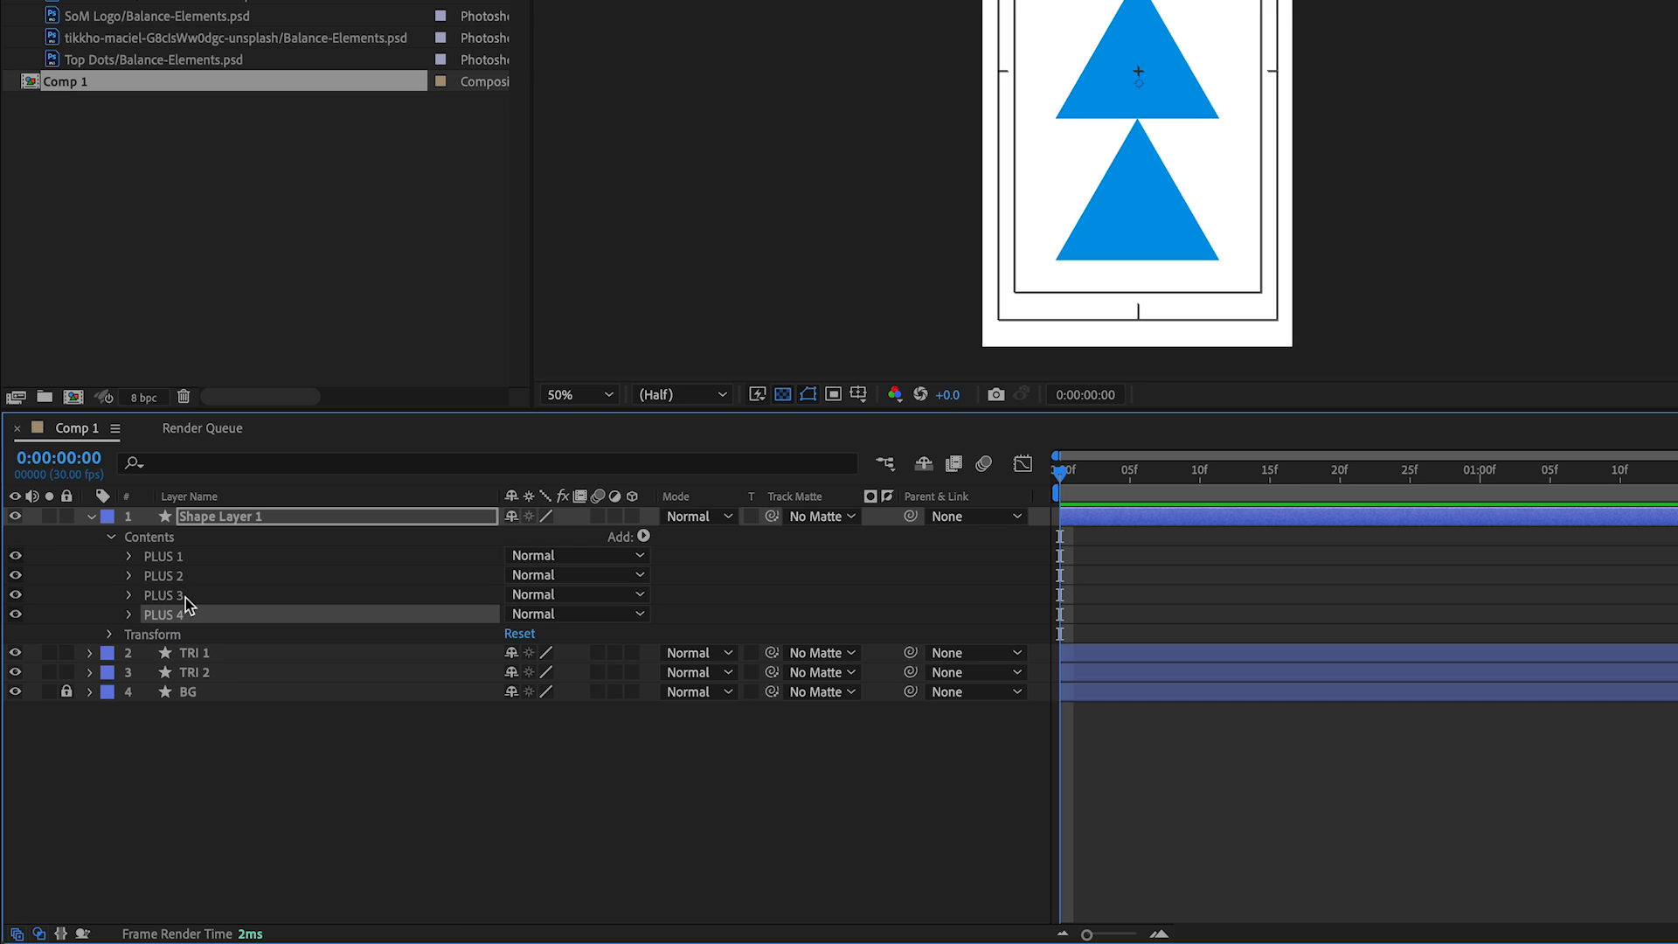
Move PLUS 3 and PLUS 4 together straight down to the lower corners of the action-safe guide.
shift+click(186, 597)
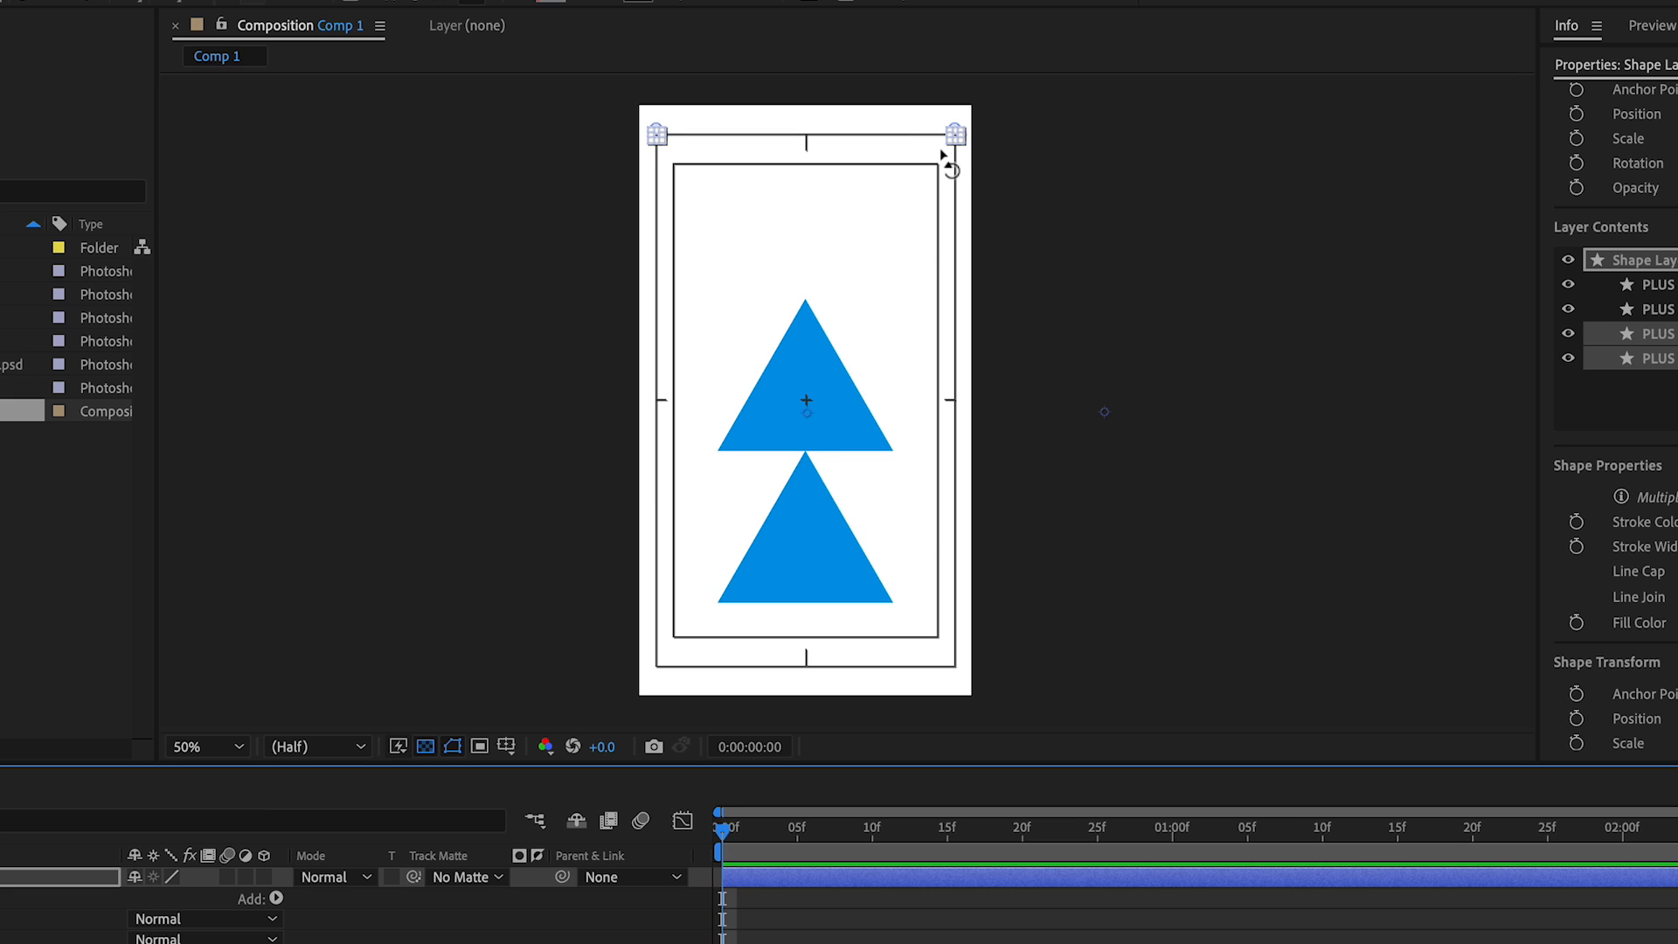
key(shift+Down)
key(shift+Down)
key(shift+Down)
key(shift+Down)
key(shift+Down)
key(shift+Down)
key(shift+Down)
key(shift+Down)
key(shift+Down)
key(shift+Down)
key(shift+Down)
key(shift+Down)
key(shift+Down)
key(shift+Down)
key(shift+Down)
key(shift+Down)
key(shift+Down)
key(shift+Down)
key(shift+Down)
key(shift+Down)
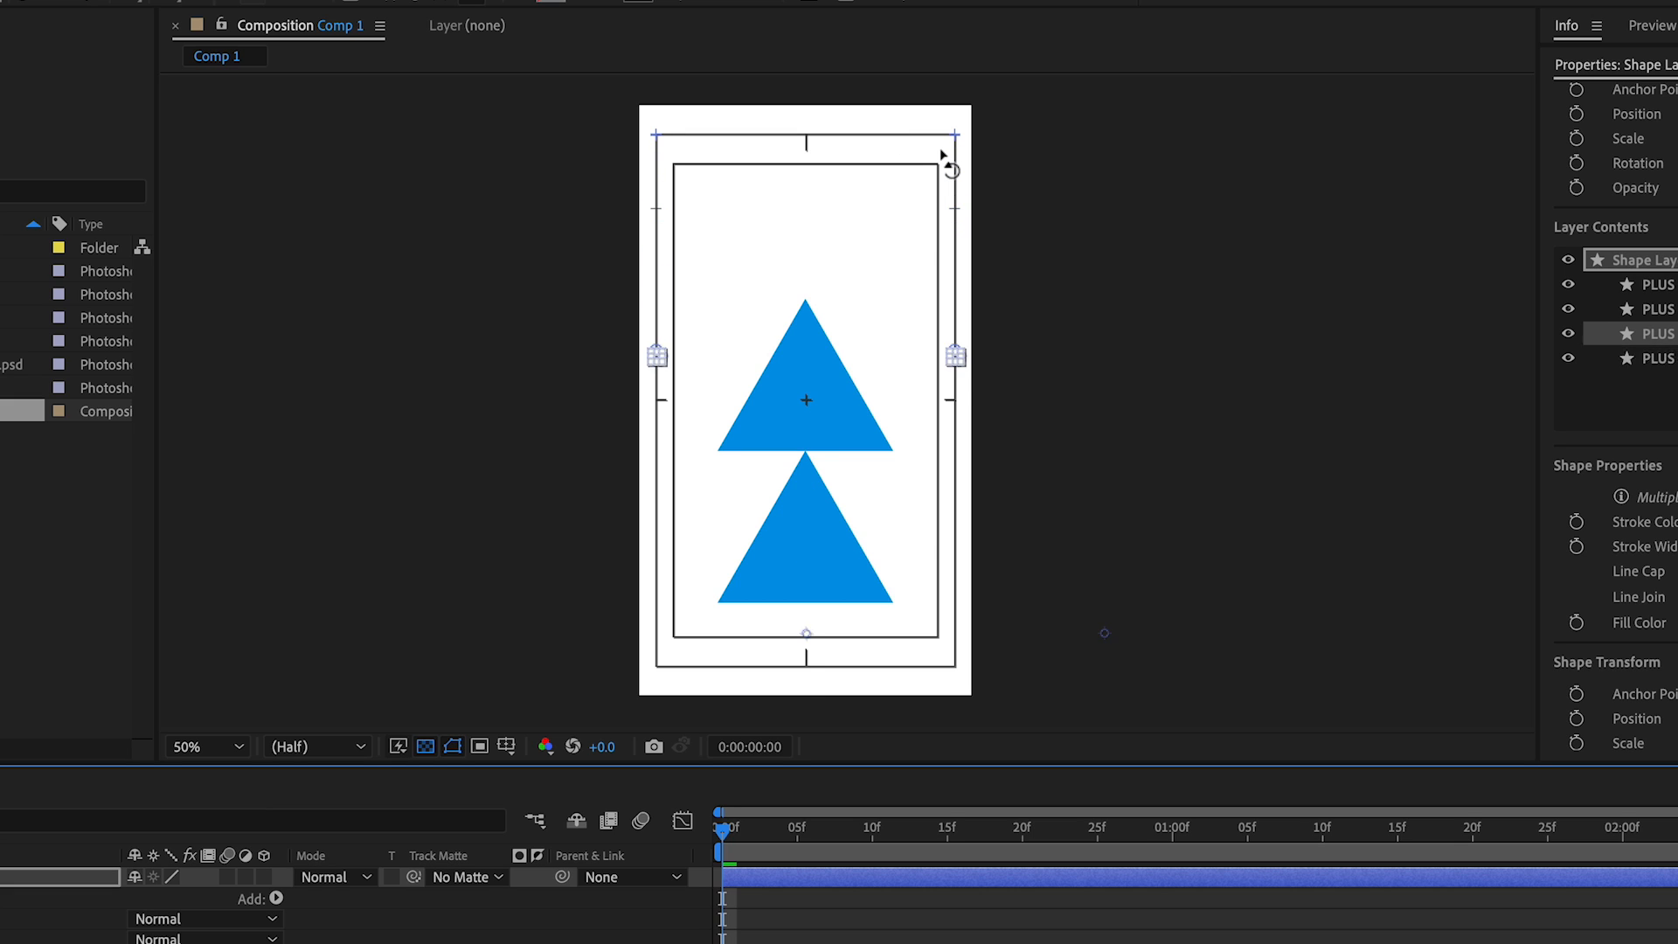
key(shift+Down)
key(shift+Down)
key(shift+Down)
key(shift+Down)
key(shift+Down)
key(shift+Down)
key(shift+Down)
key(shift+Down)
key(shift+Down)
key(shift+Down)
key(shift+Down)
key(shift+Down)
key(shift+Down)
key(shift+Down)
key(shift+Down)
key(shift+Down)
key(shift+Down)
key(shift+Down)
key(shift+Down)
key(shift+Down)
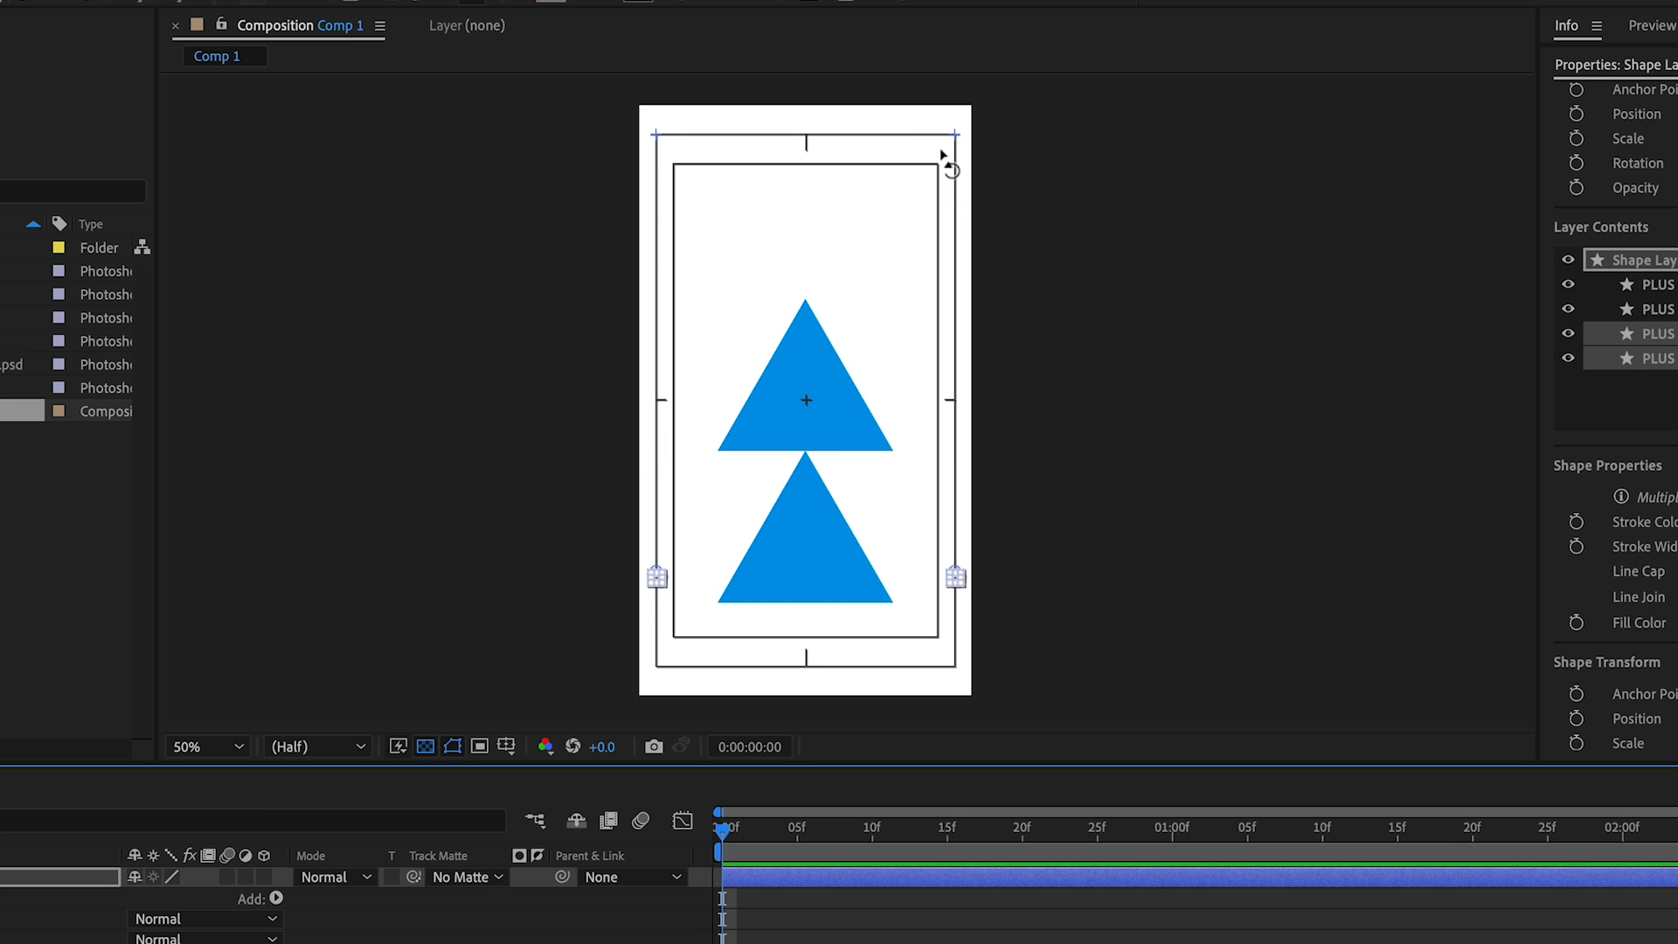
key(shift+Down)
key(shift+Down)
key(shift+Down)
key(shift+Down)
key(shift+Down)
key(shift+Down)
key(shift+Down)
key(shift+Down)
key(shift+Down)
key(shift+Down)
key(shift+Down)
key(shift+Down)
key(shift+Down)
key(shift+Down)
key(shift+Down)
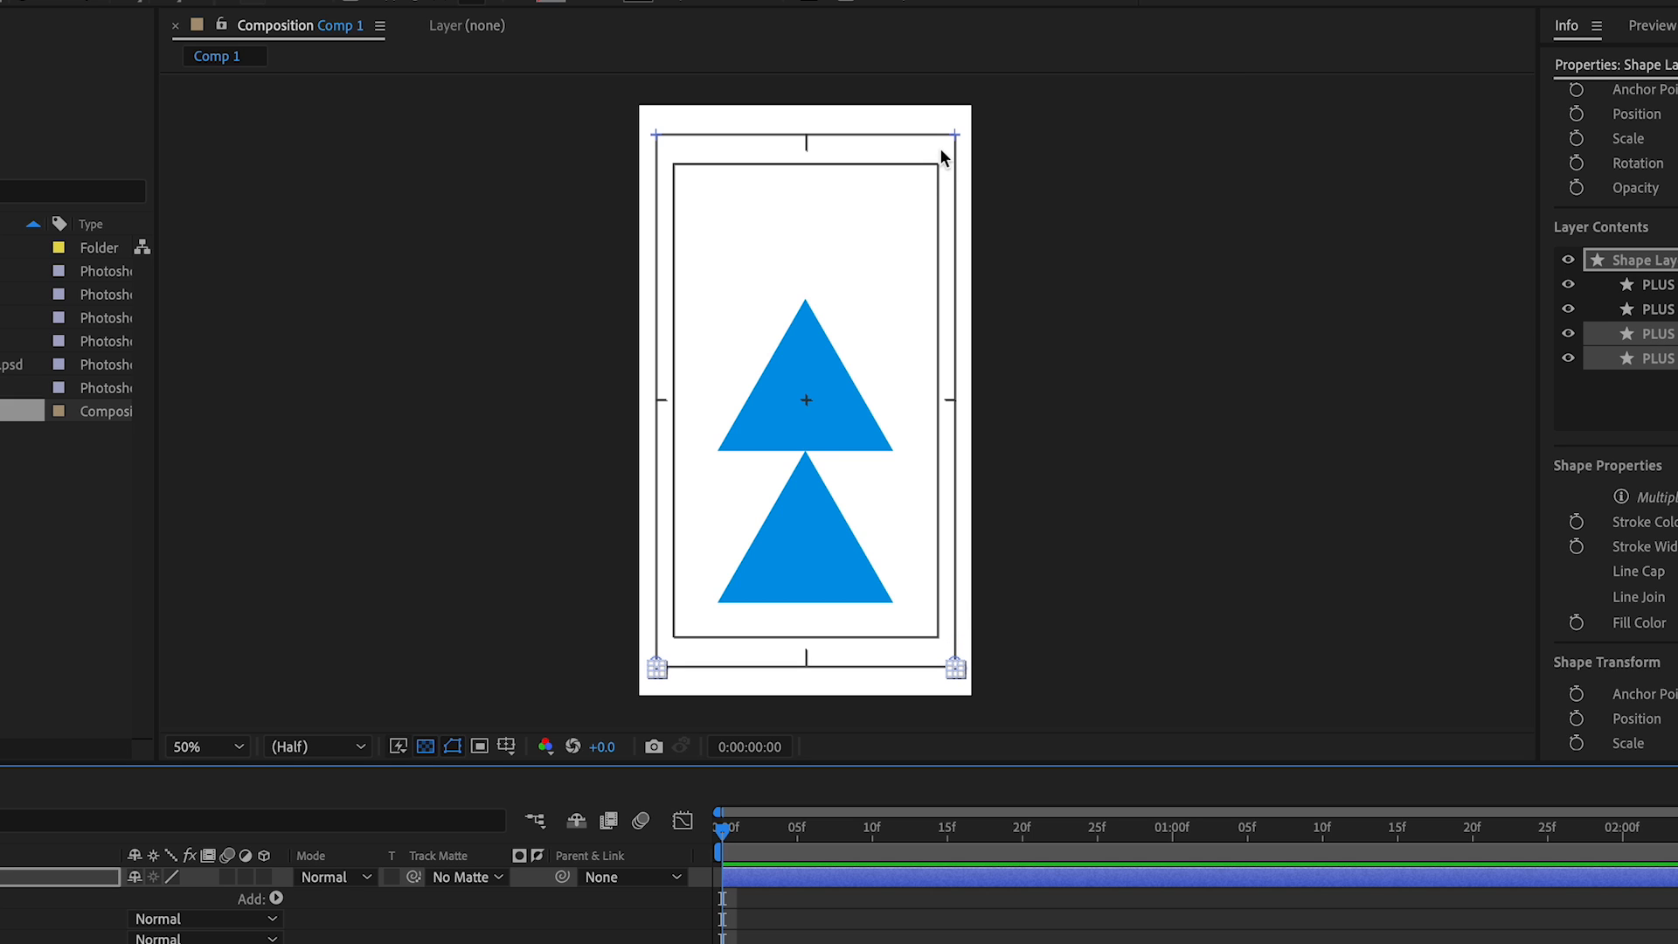
Nudge PLUS 3 and PLUS 4 up onto the action-safe guide's lower edge, then deselect everything and hide the guides.
scroll(797, 537, up, 4)
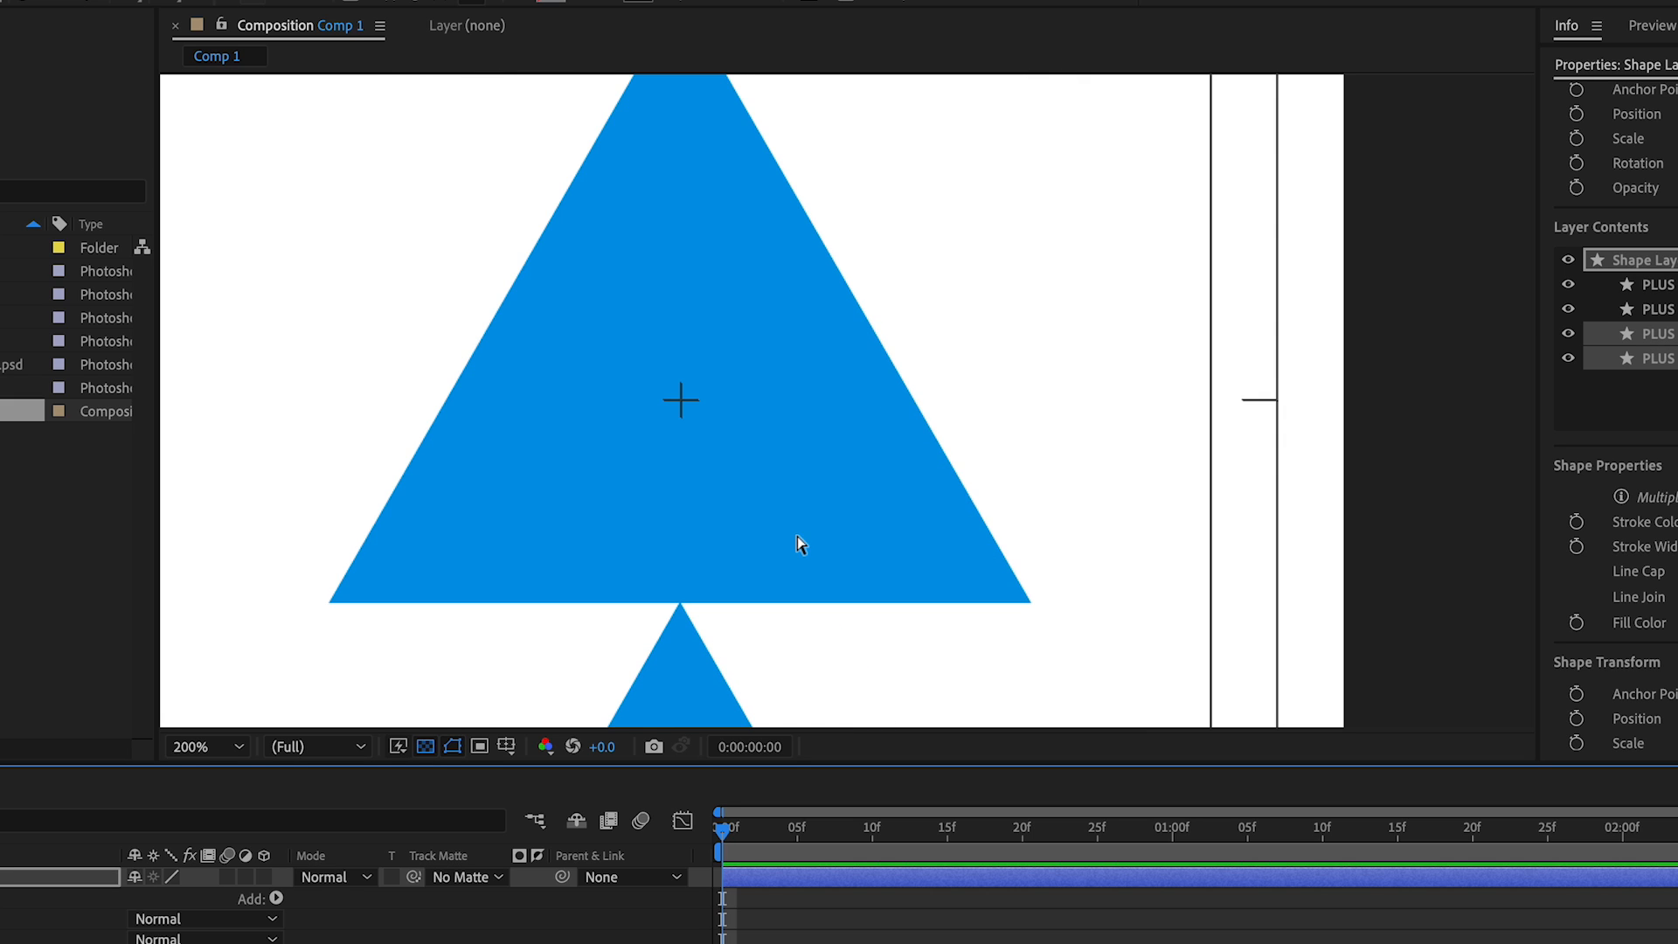
drag(798, 535, 875, 82)
scroll(985, 228, down, 6)
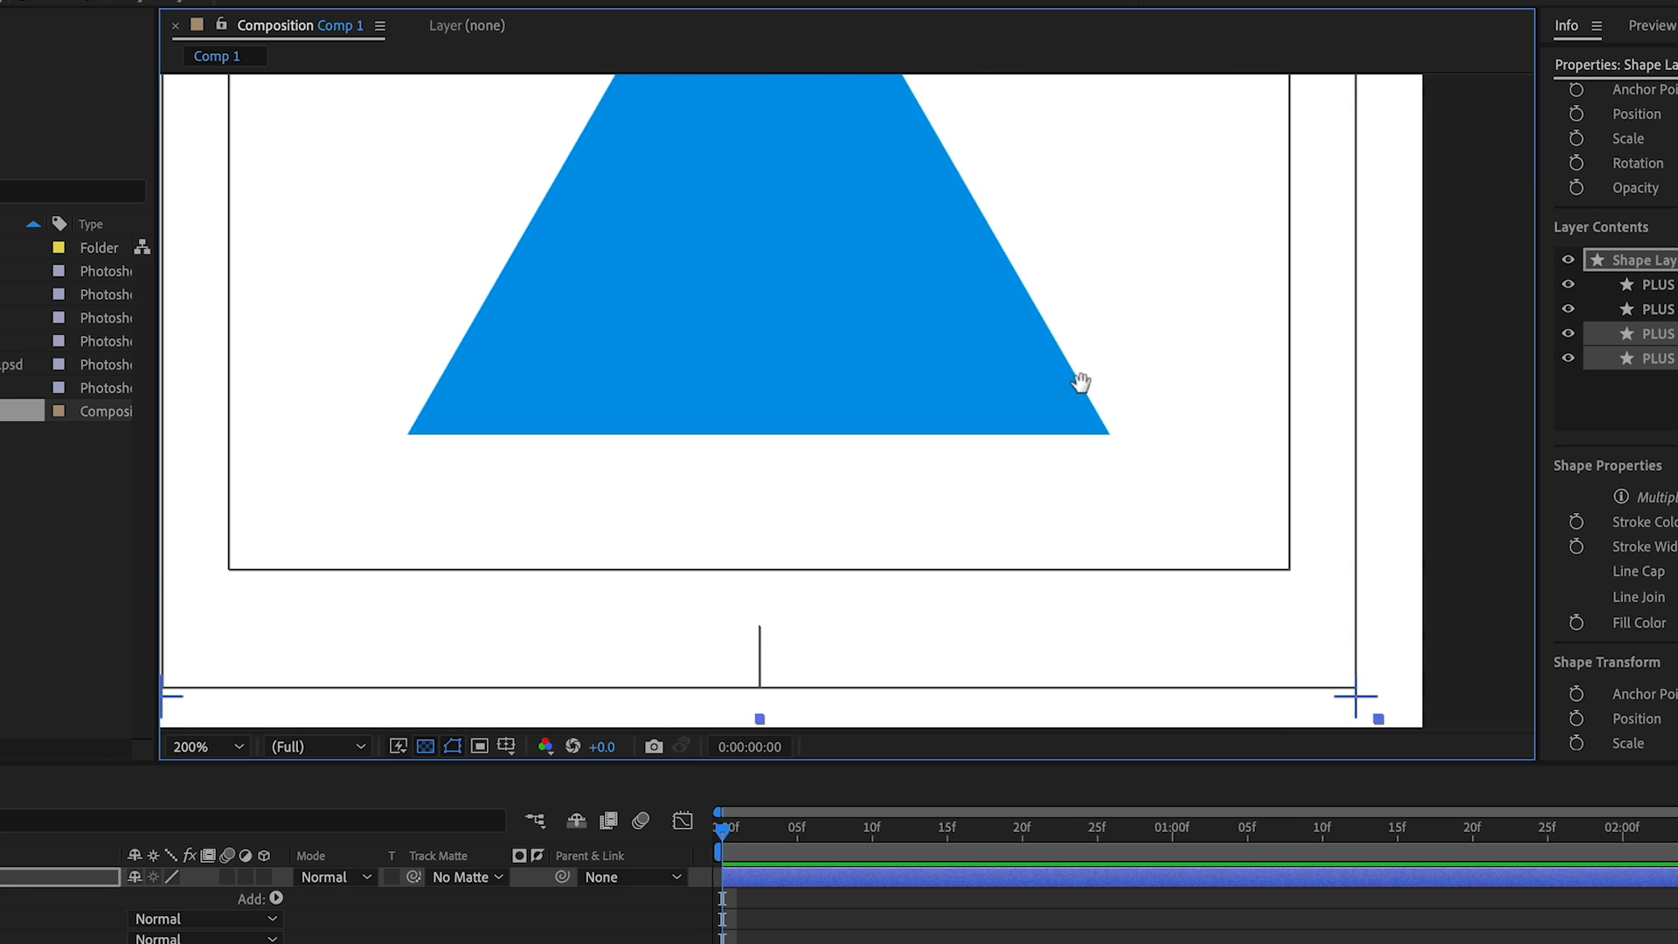
key(Up)
key(Up)
key(Up)
key(Up)
key(Up)
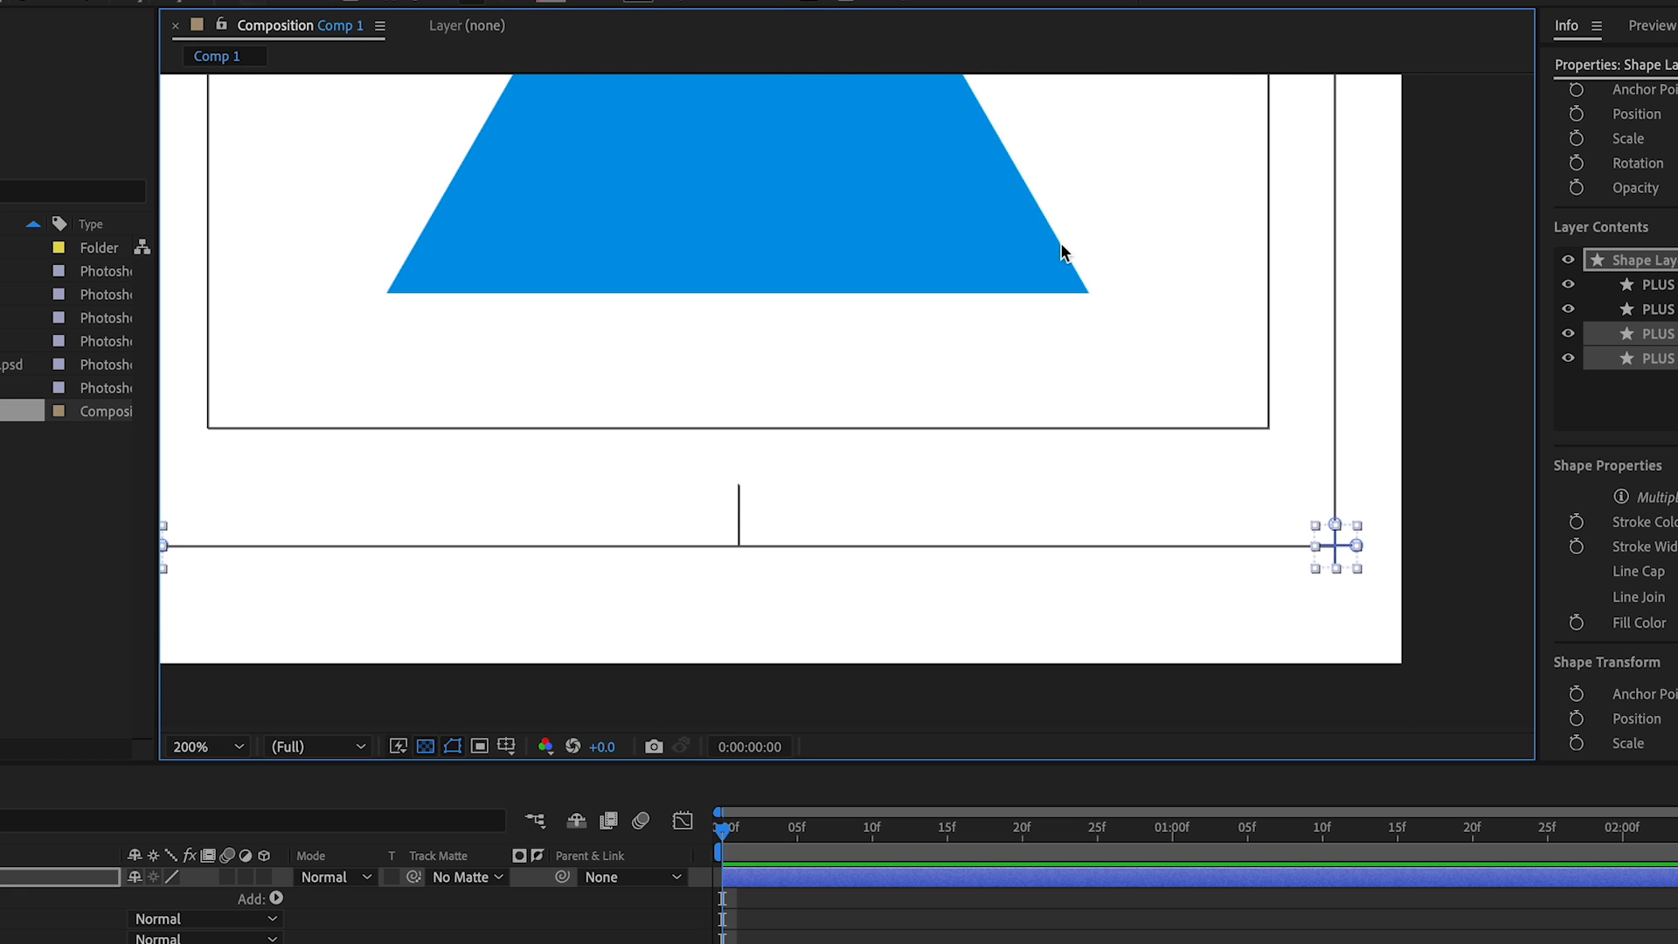
scroll(907, 503, down, 2)
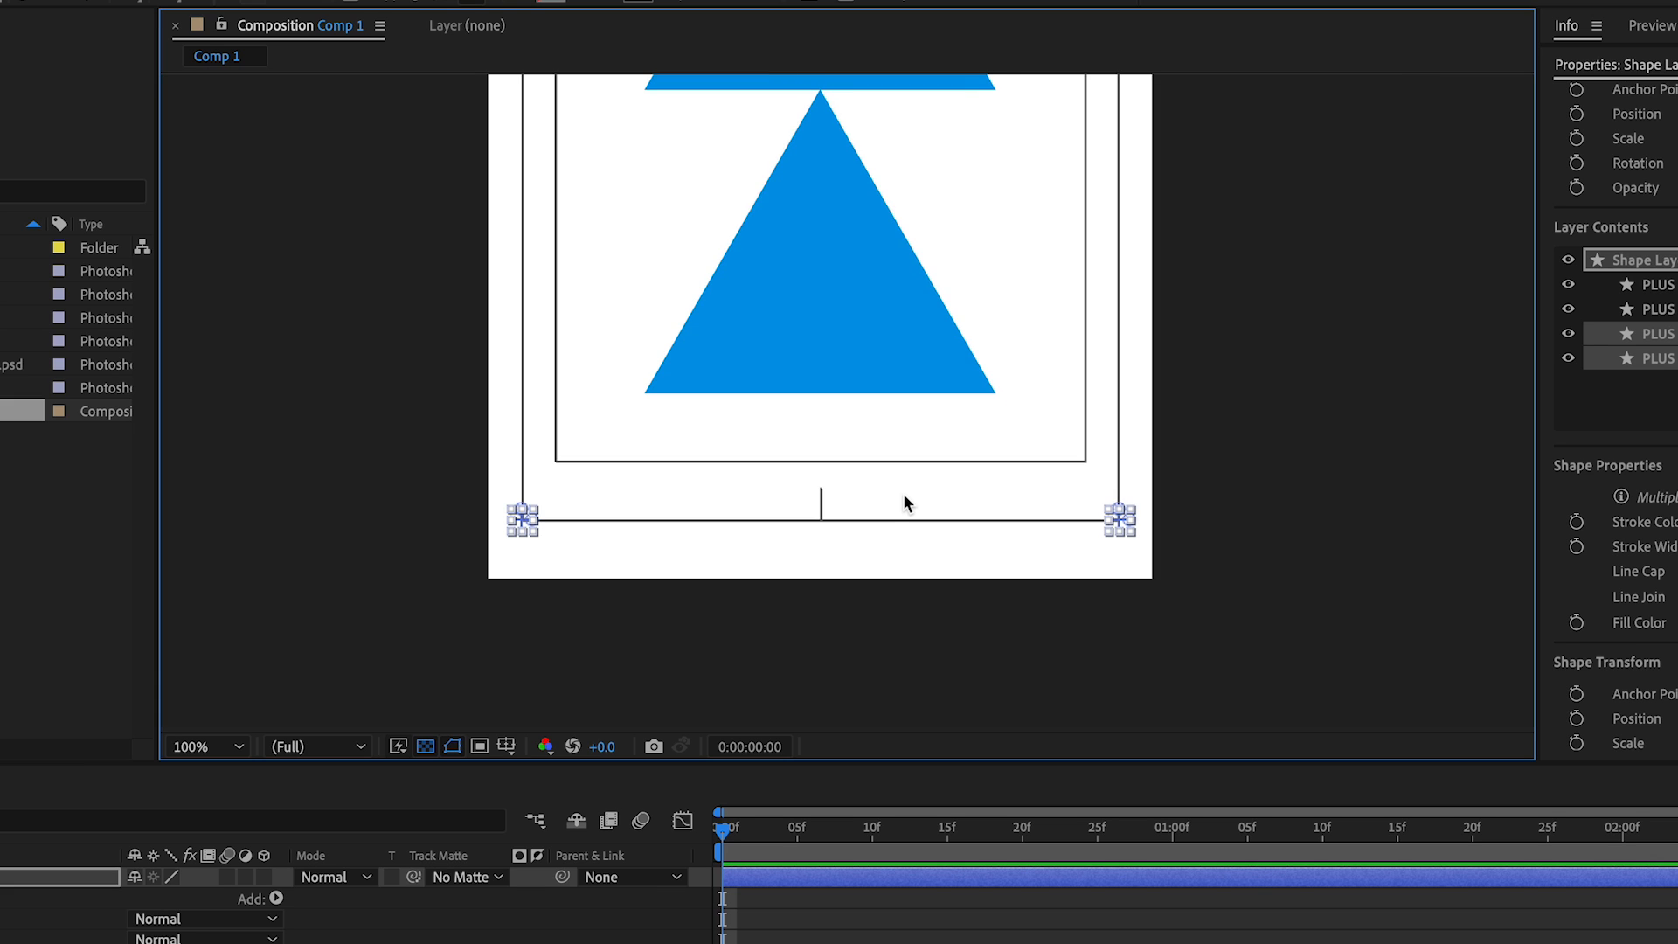
scroll(903, 492, down, 2)
click(1045, 823)
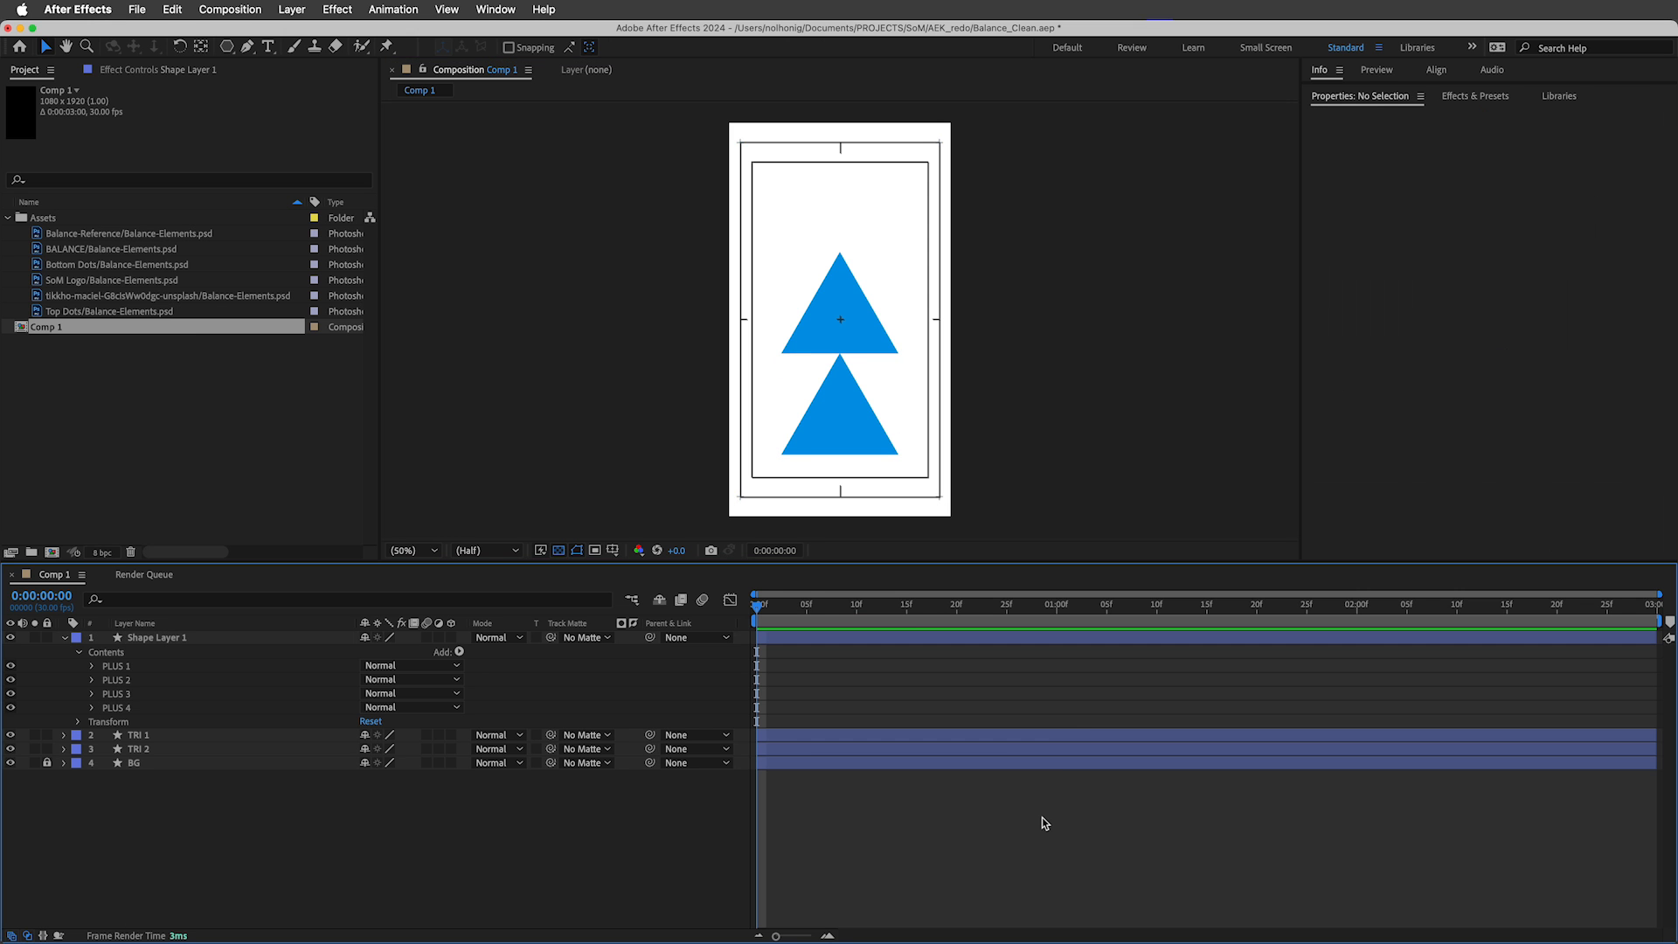
key(apostrophe)
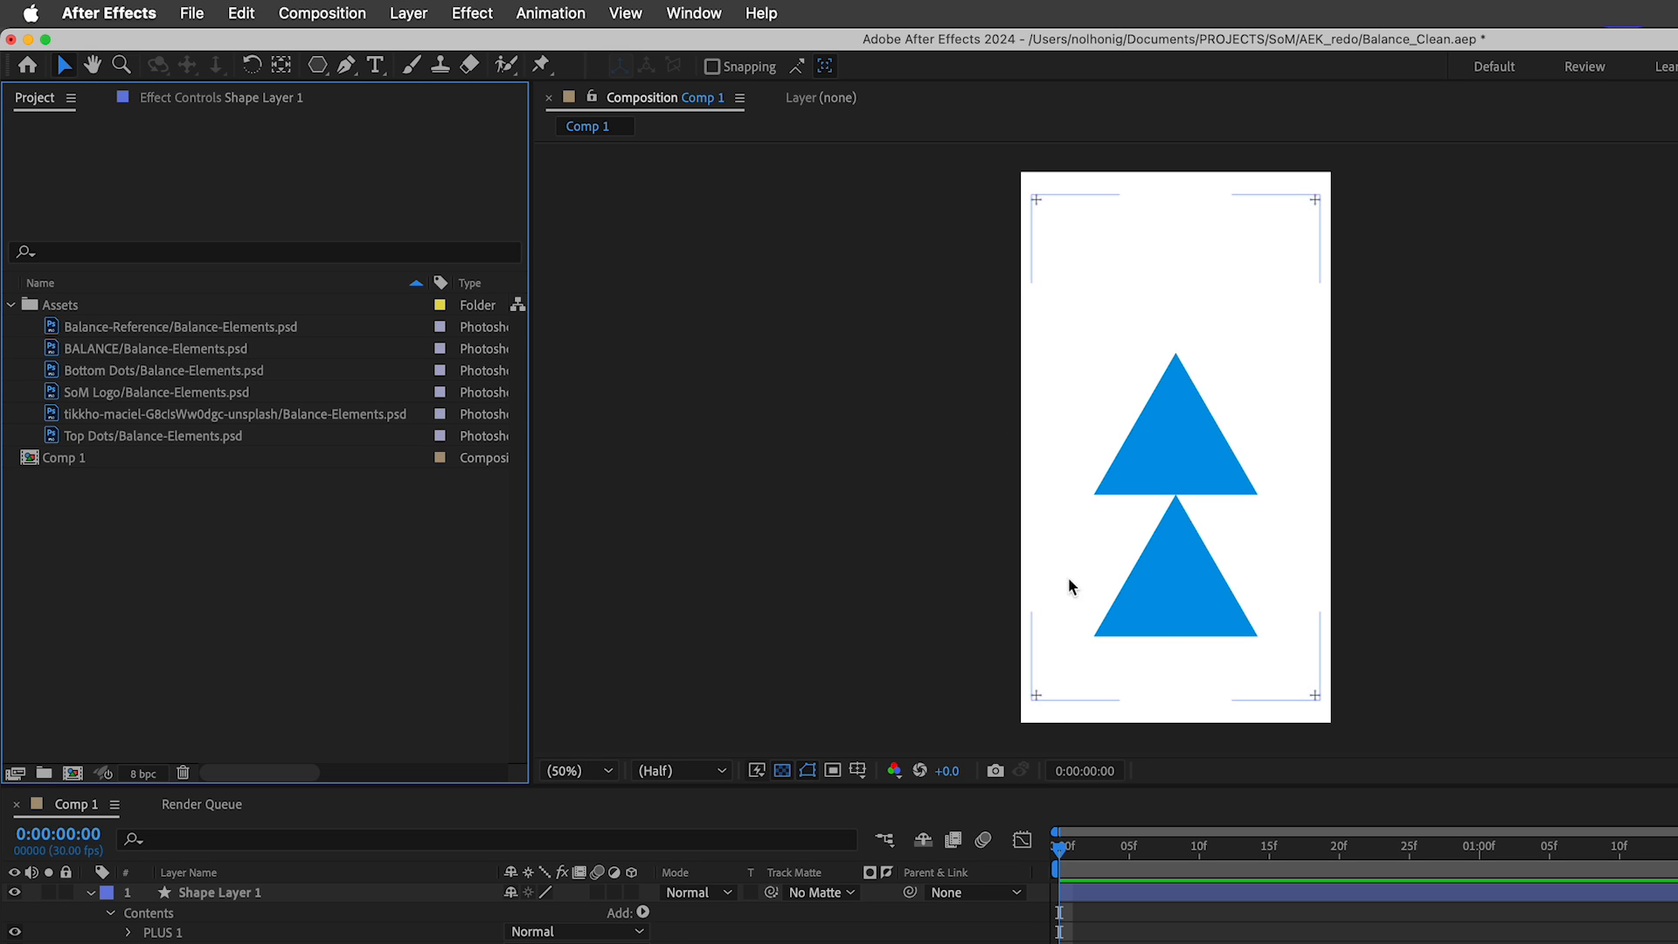
Add the BALANCE/Balance-Elements.psd title and the dancer photo from the Assets folder to Comp 1 as new layers.
click(136, 329)
click(171, 352)
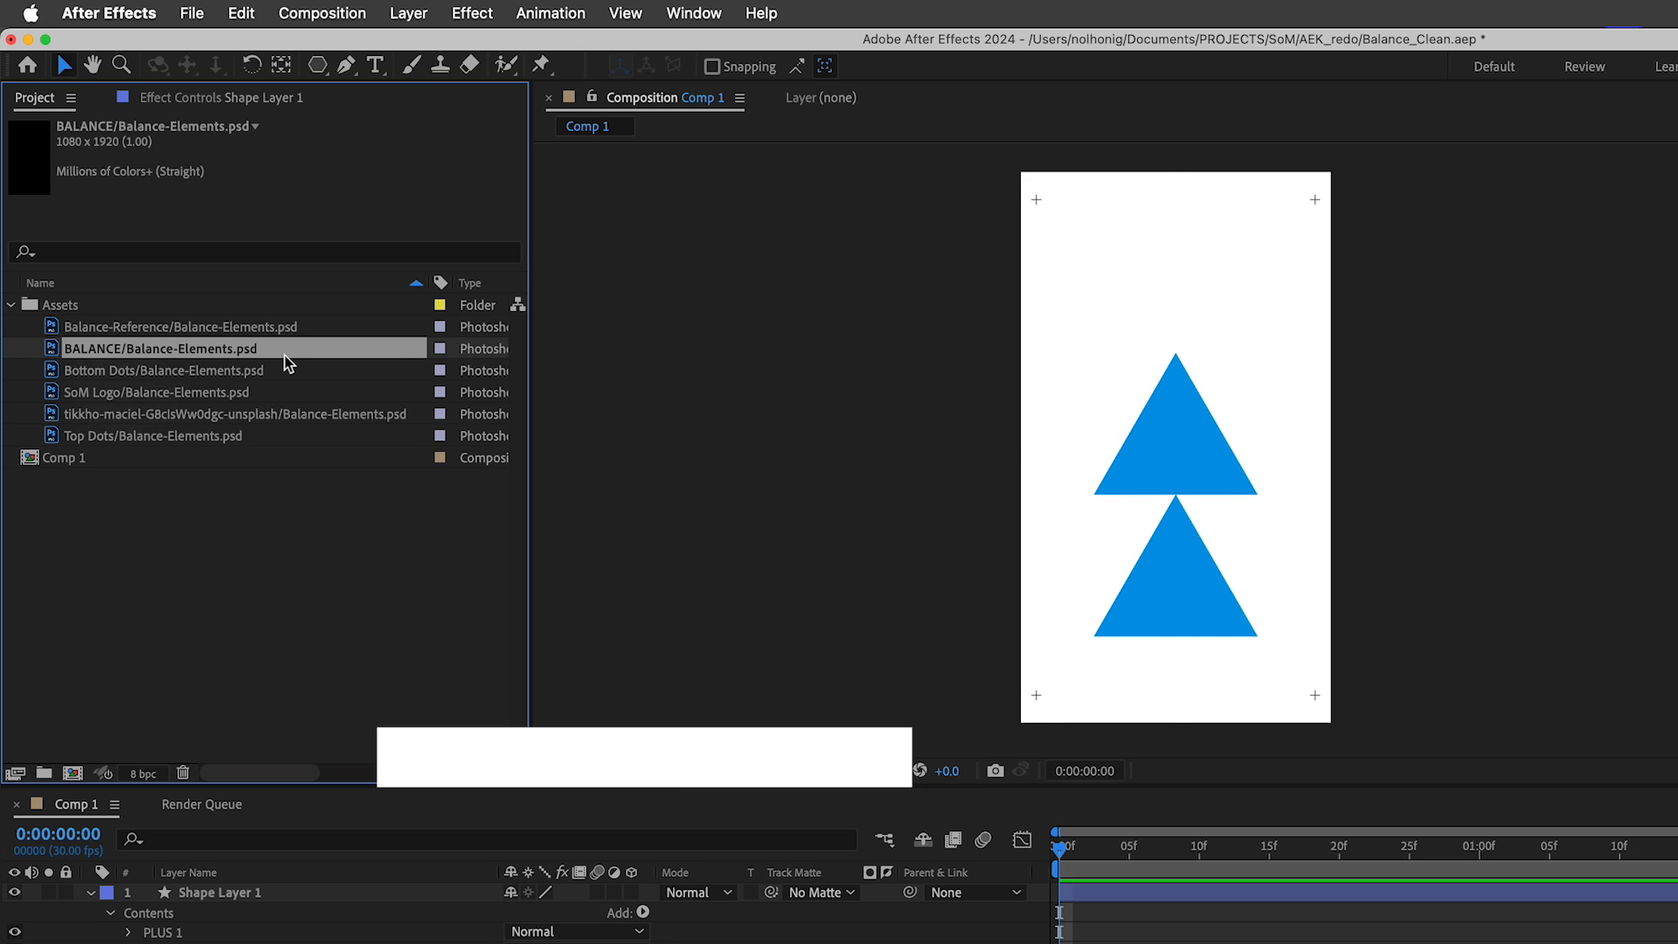
key(super+slash)
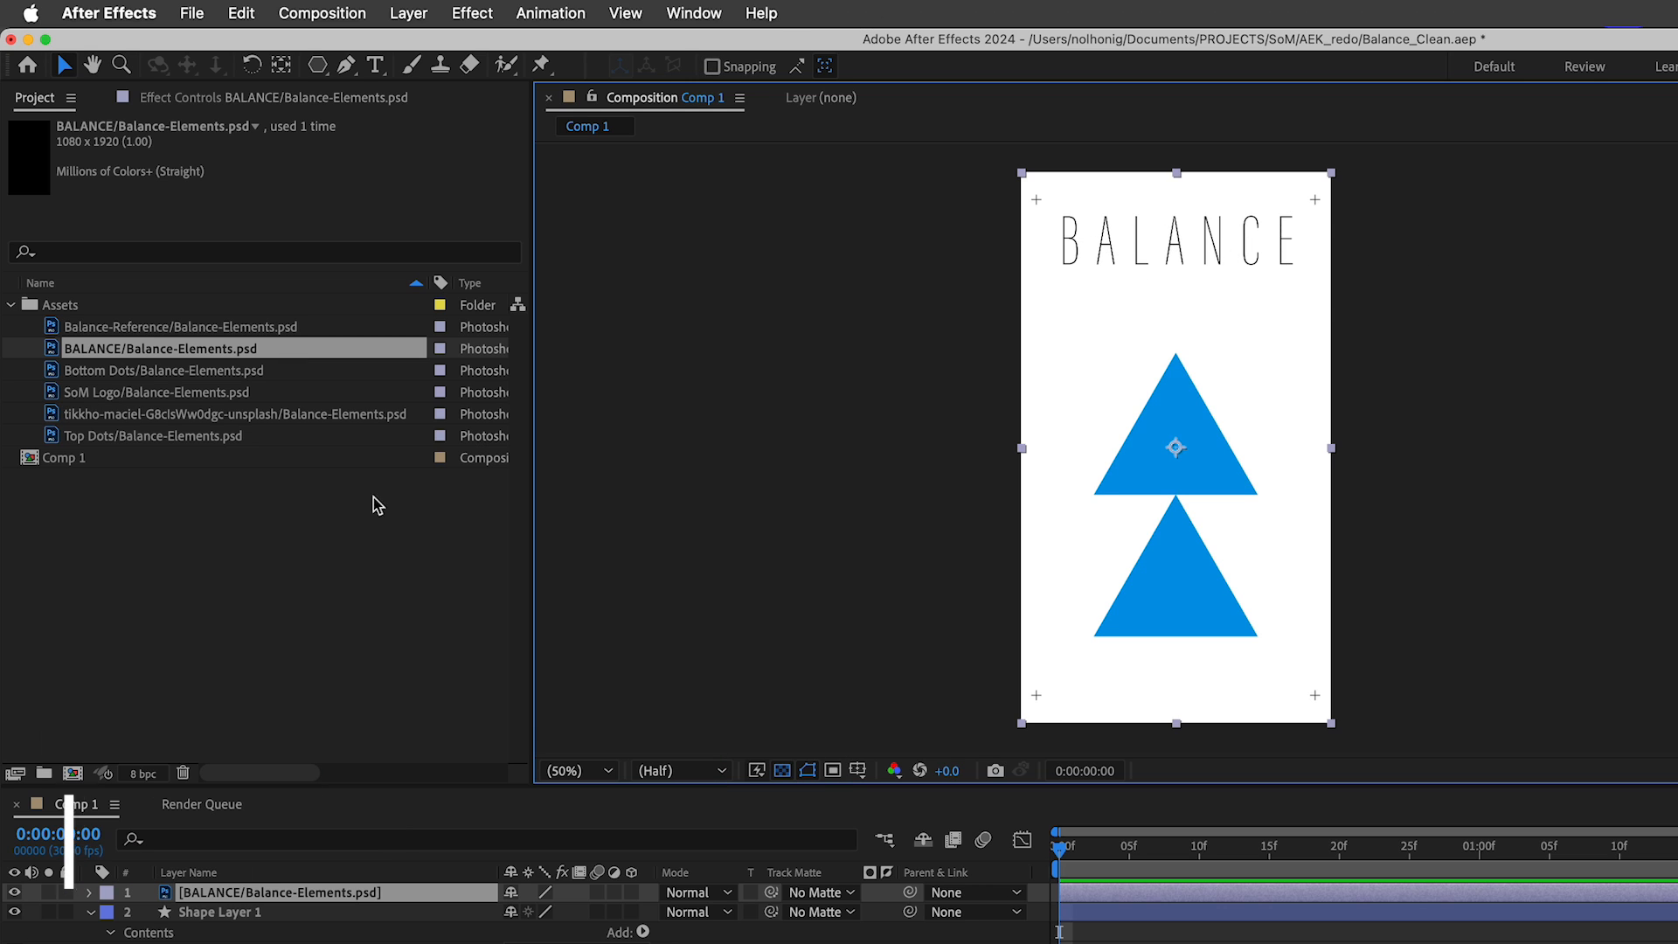
click(192, 415)
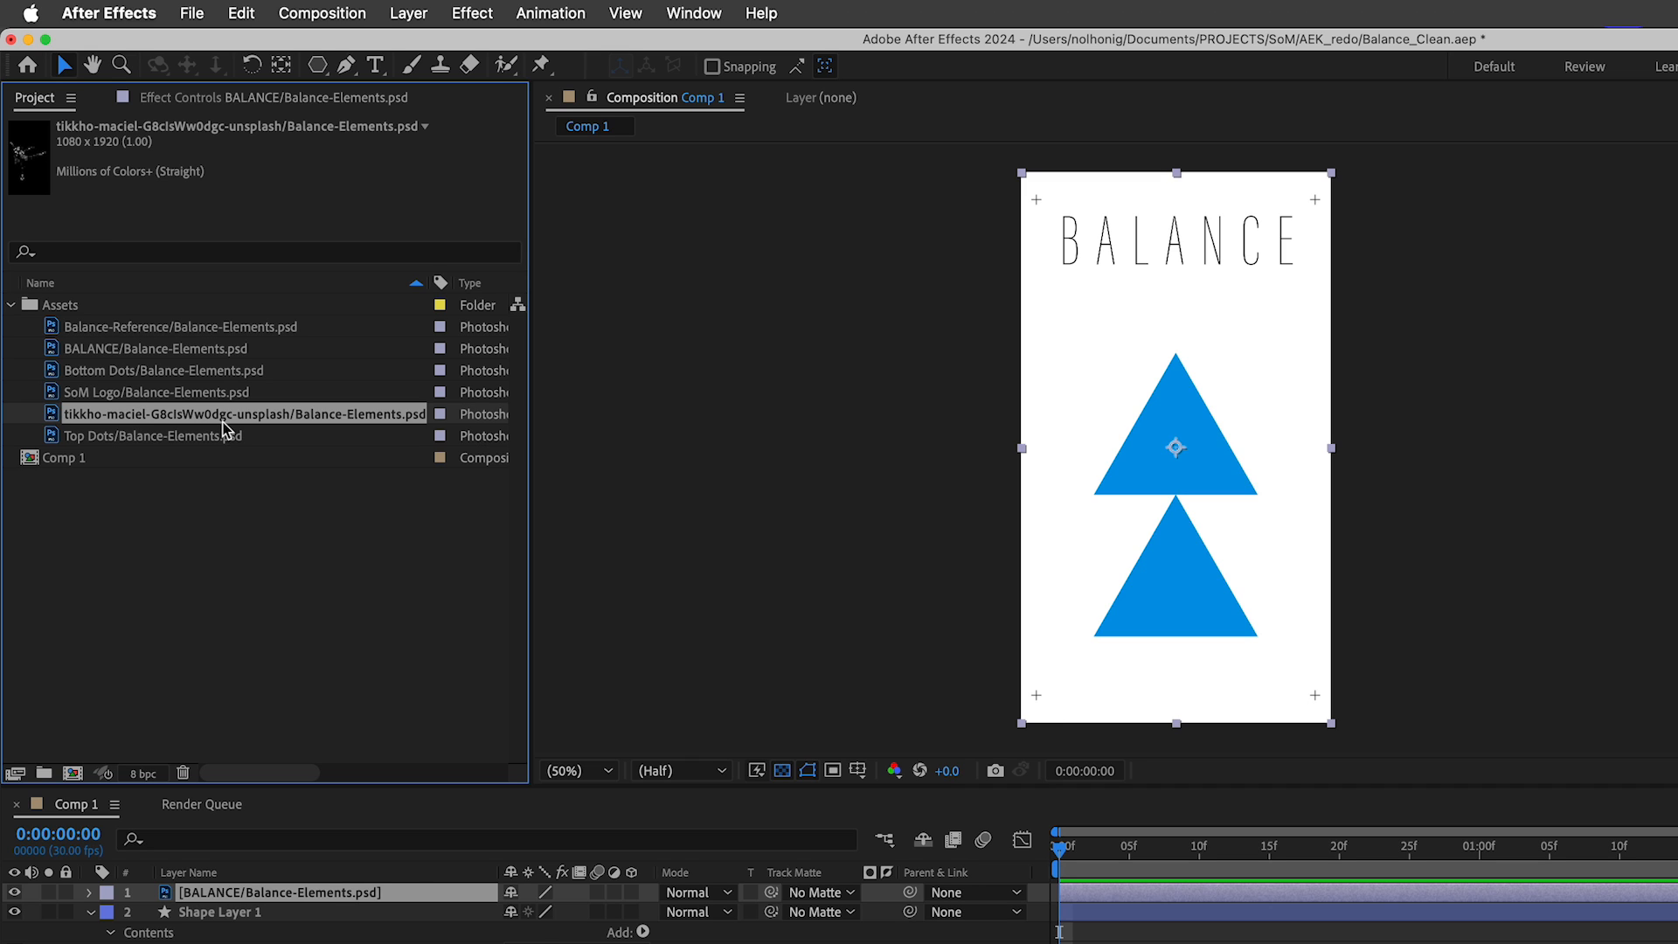
key(super+slash)
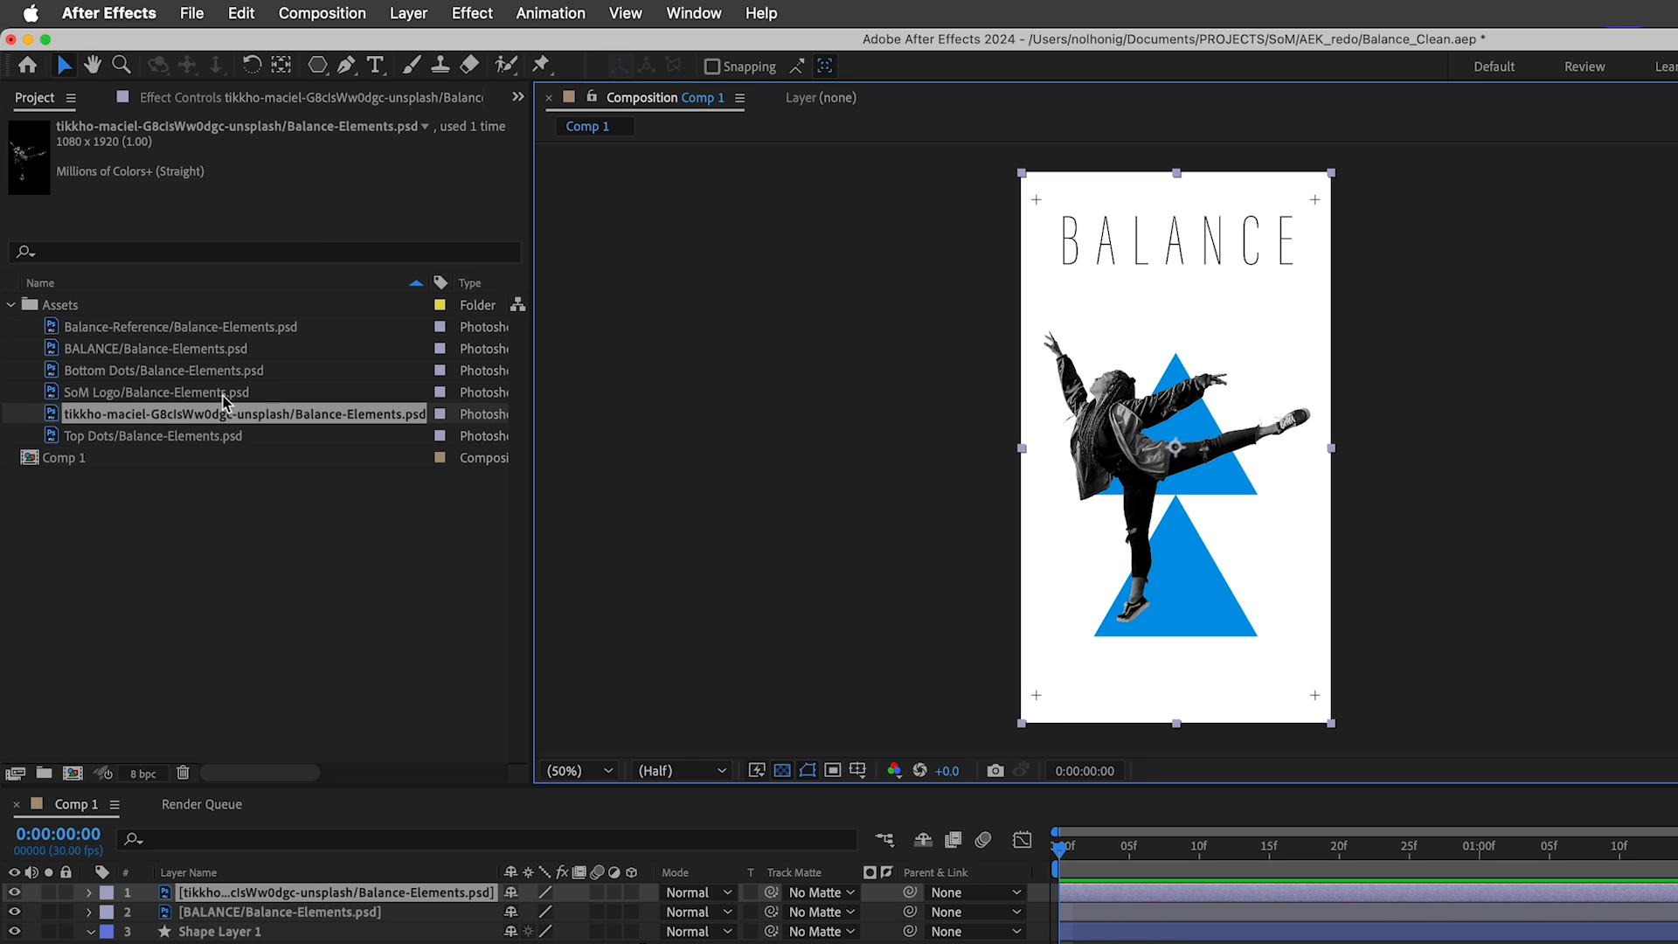
Add the Bottom Dots, Top Dots and SoM Logo footage from the Assets folder to Comp 1 together.
click(138, 376)
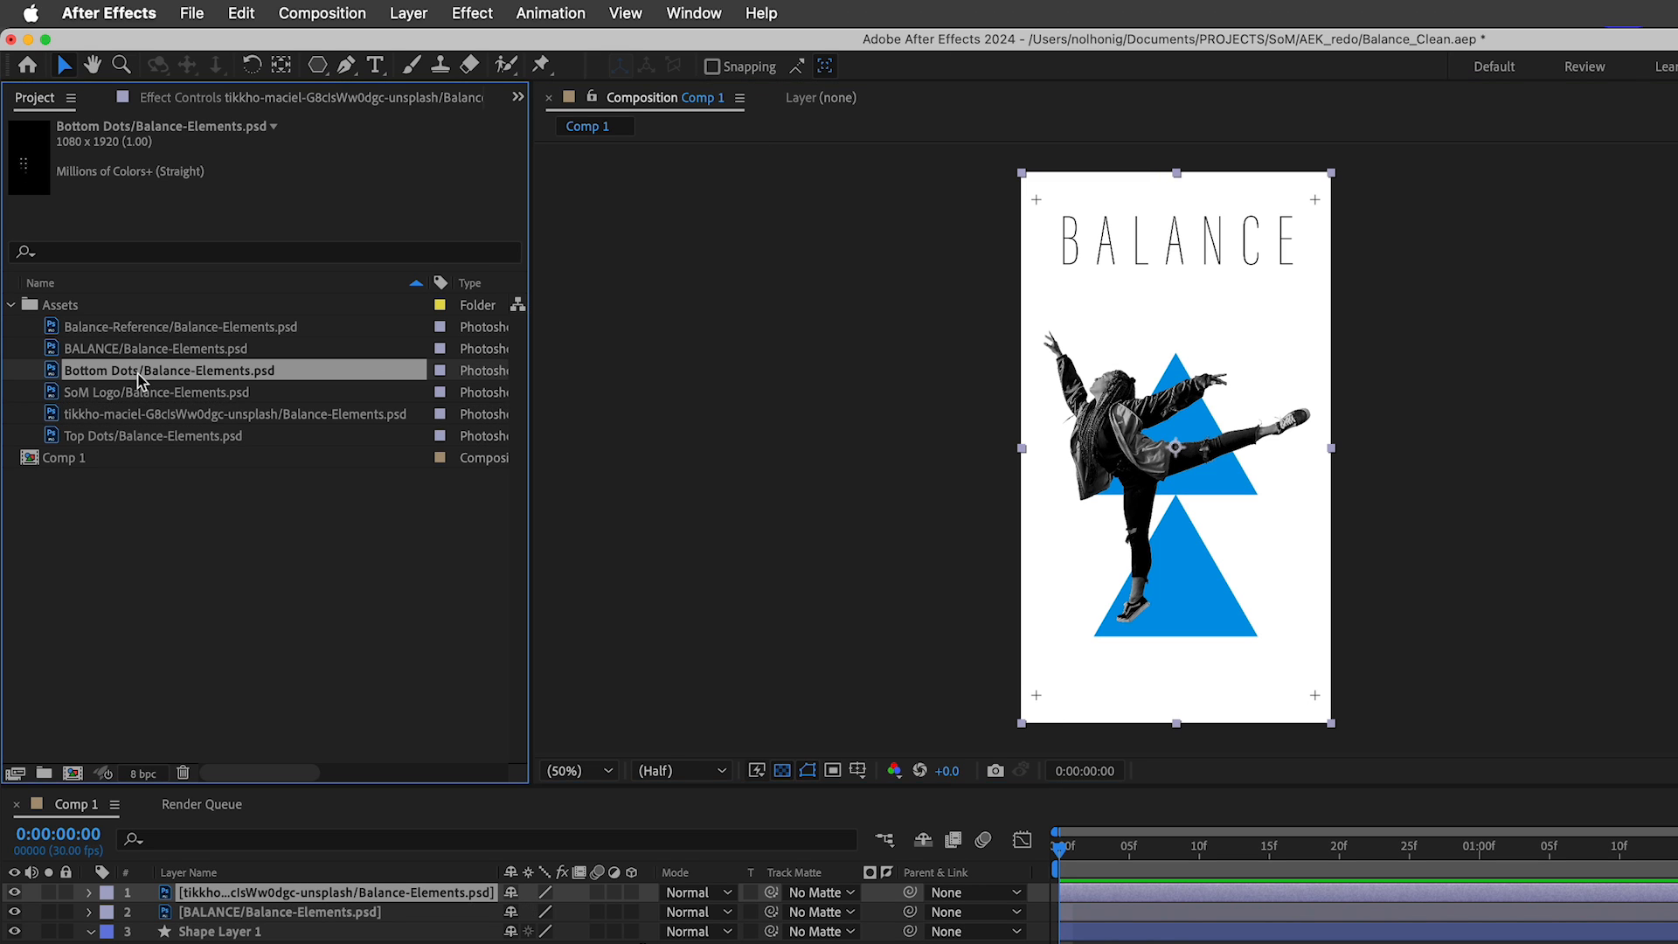
super+click(137, 435)
super+click(126, 398)
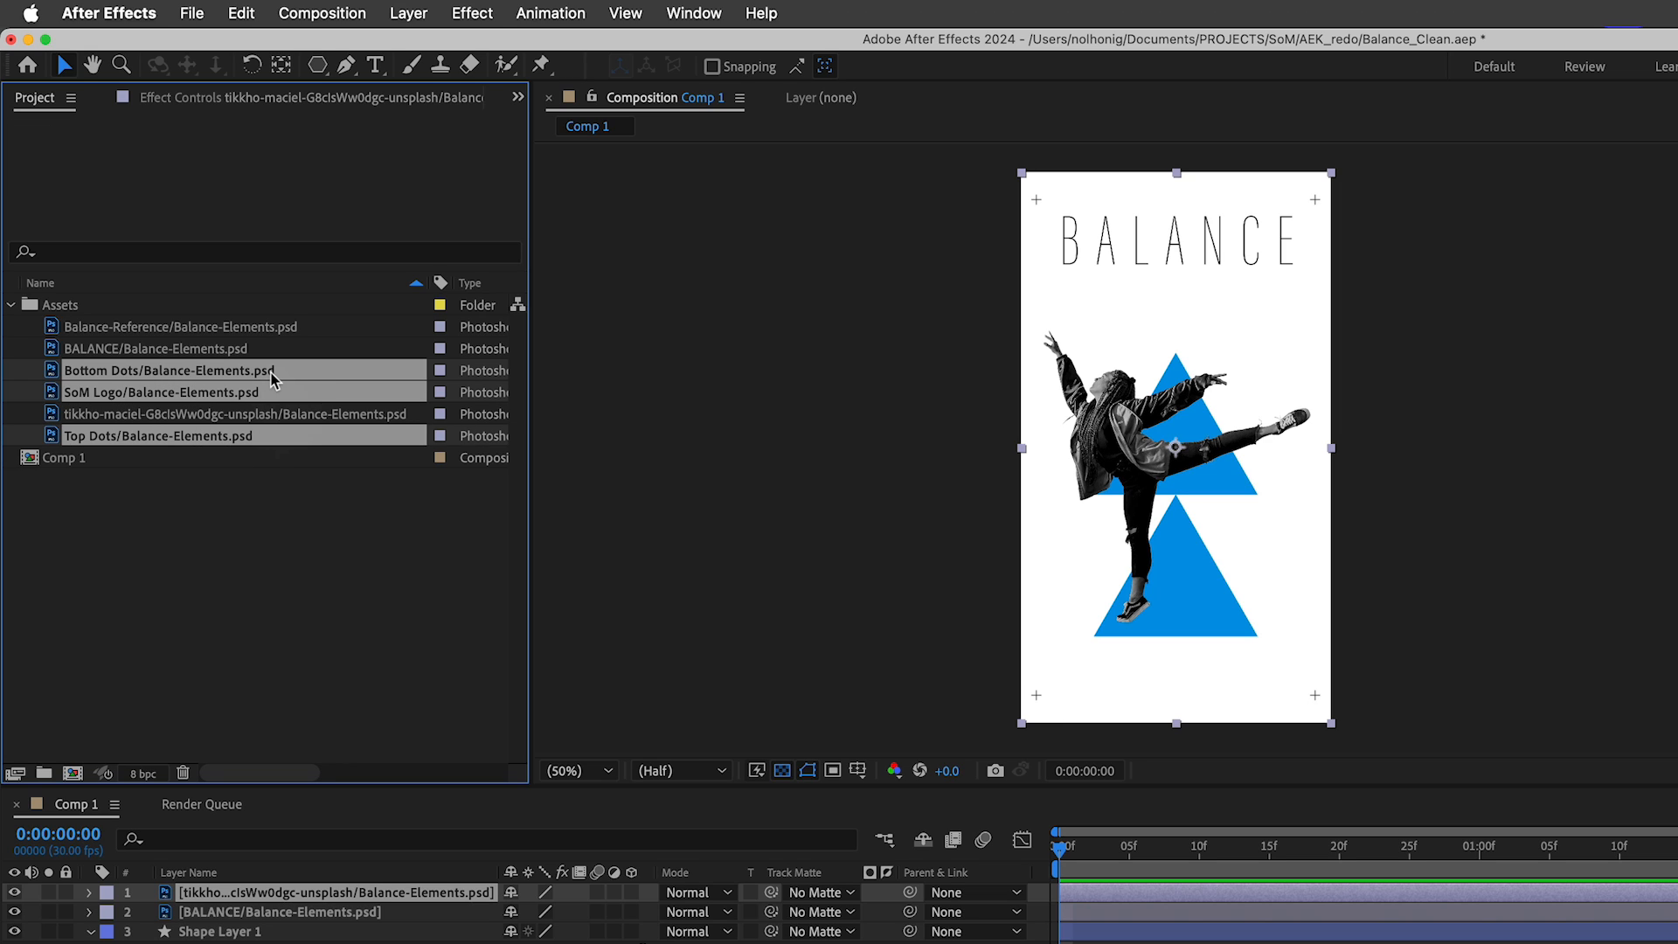
key(super+slash)
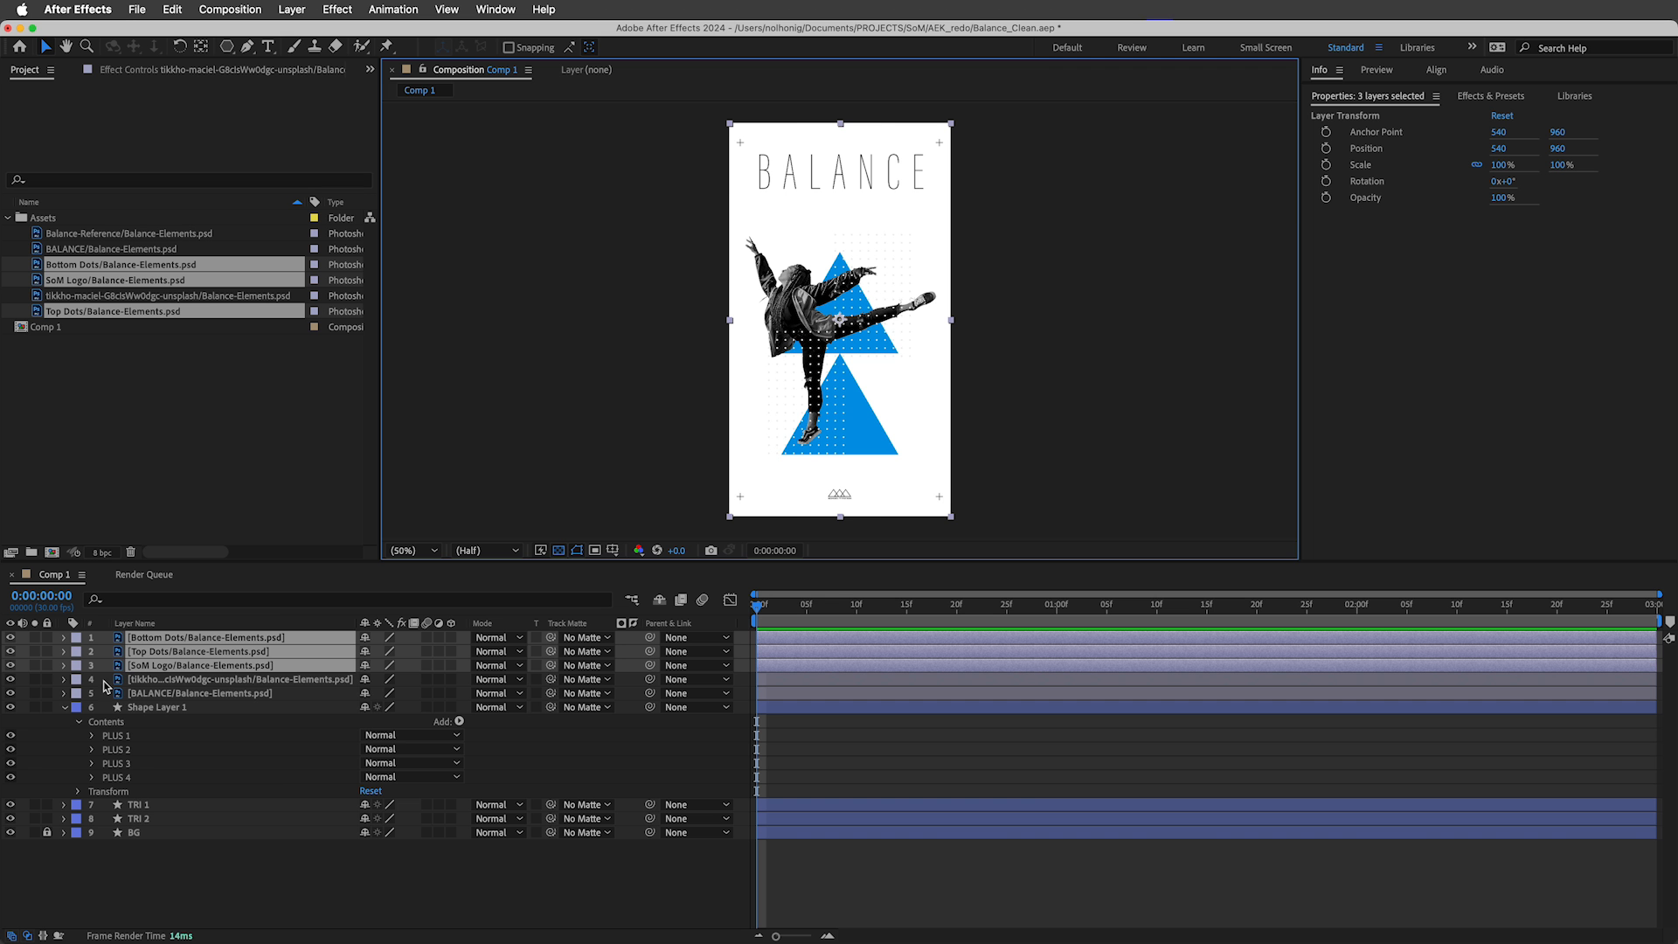
Collapse Shape Layer 1 and move Bottom Dots, Top Dots and SoM Logo below TRI 2, with SoM Logo directly above BG.
click(64, 706)
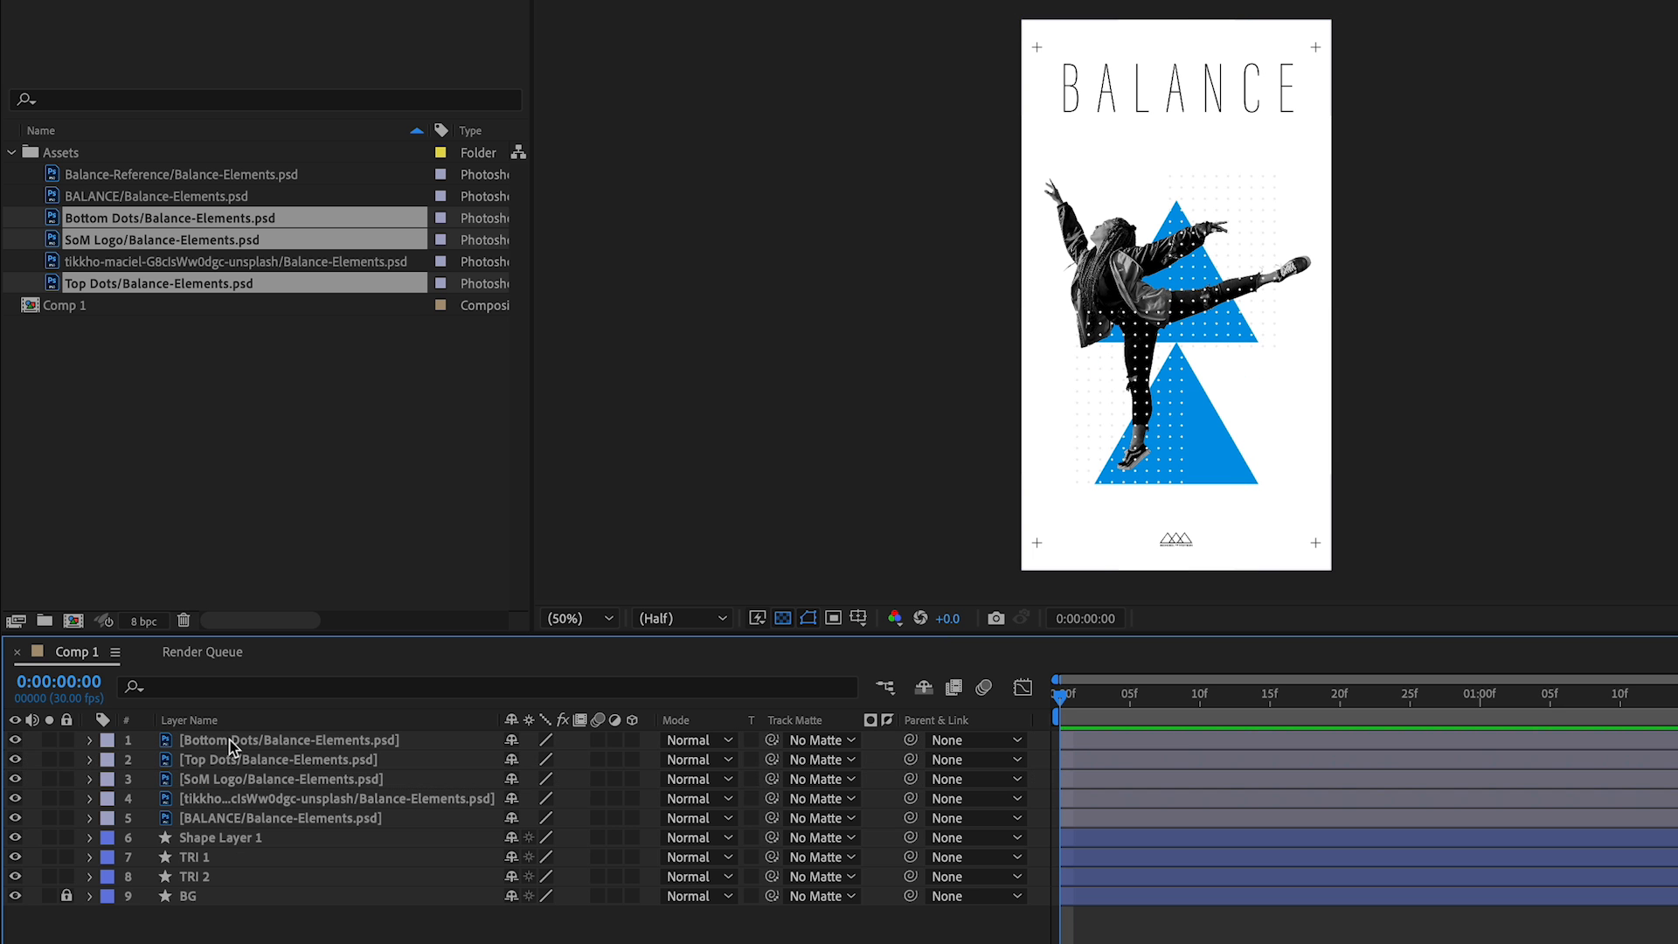
click(167, 642)
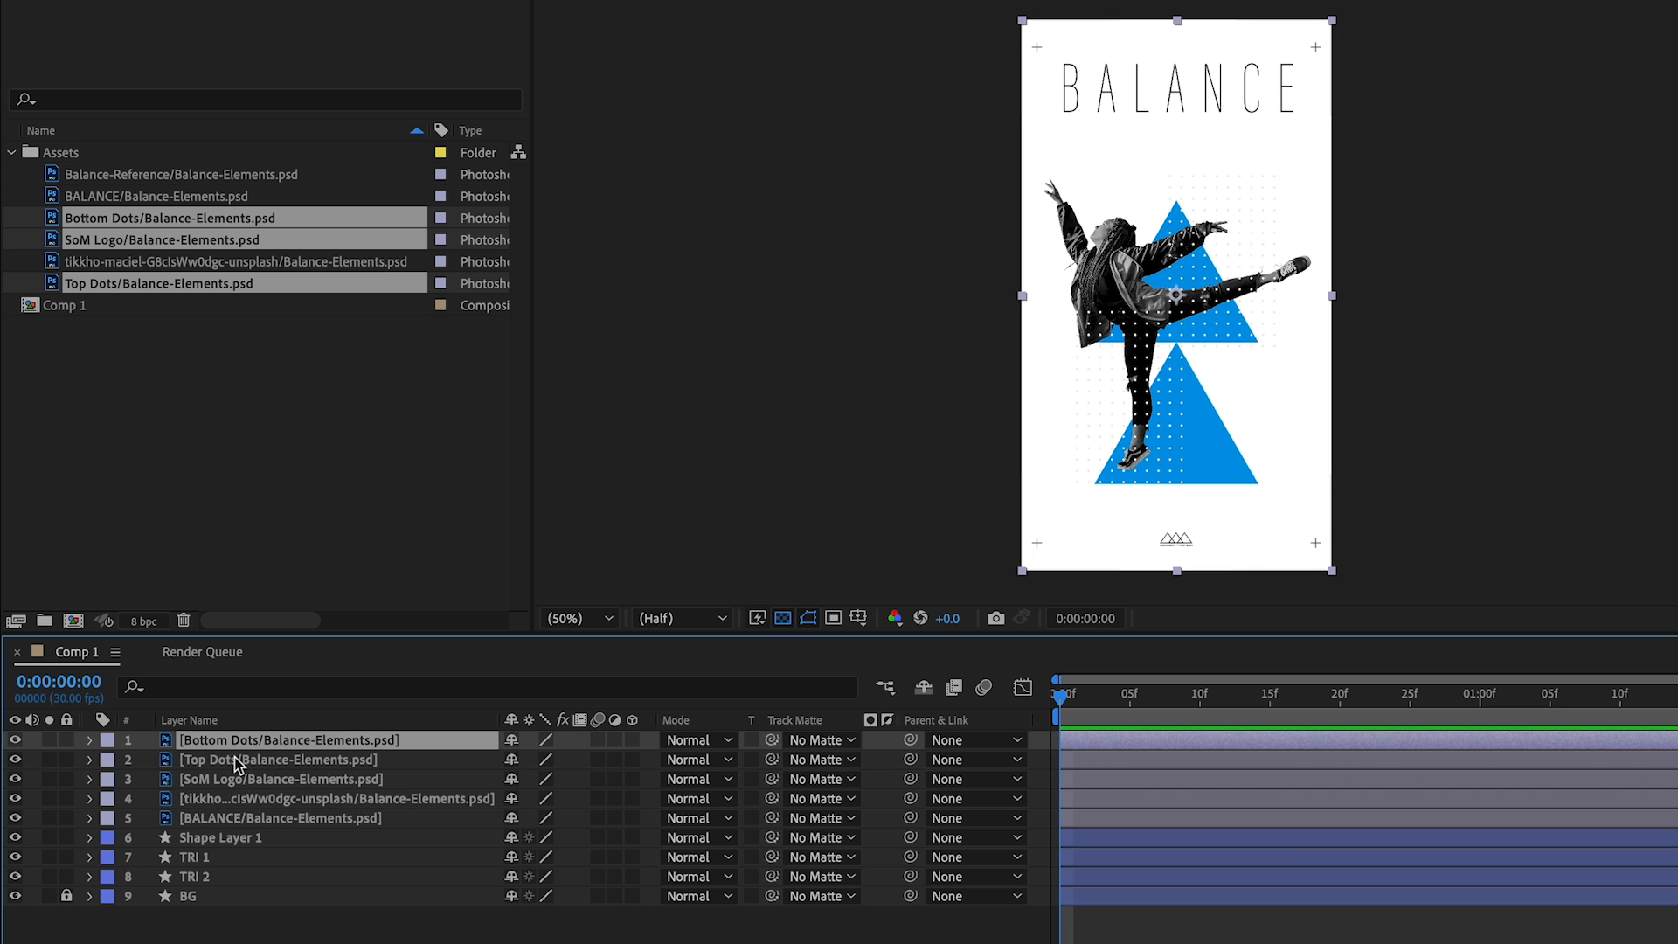
shift+click(235, 757)
drag(248, 764, 216, 901)
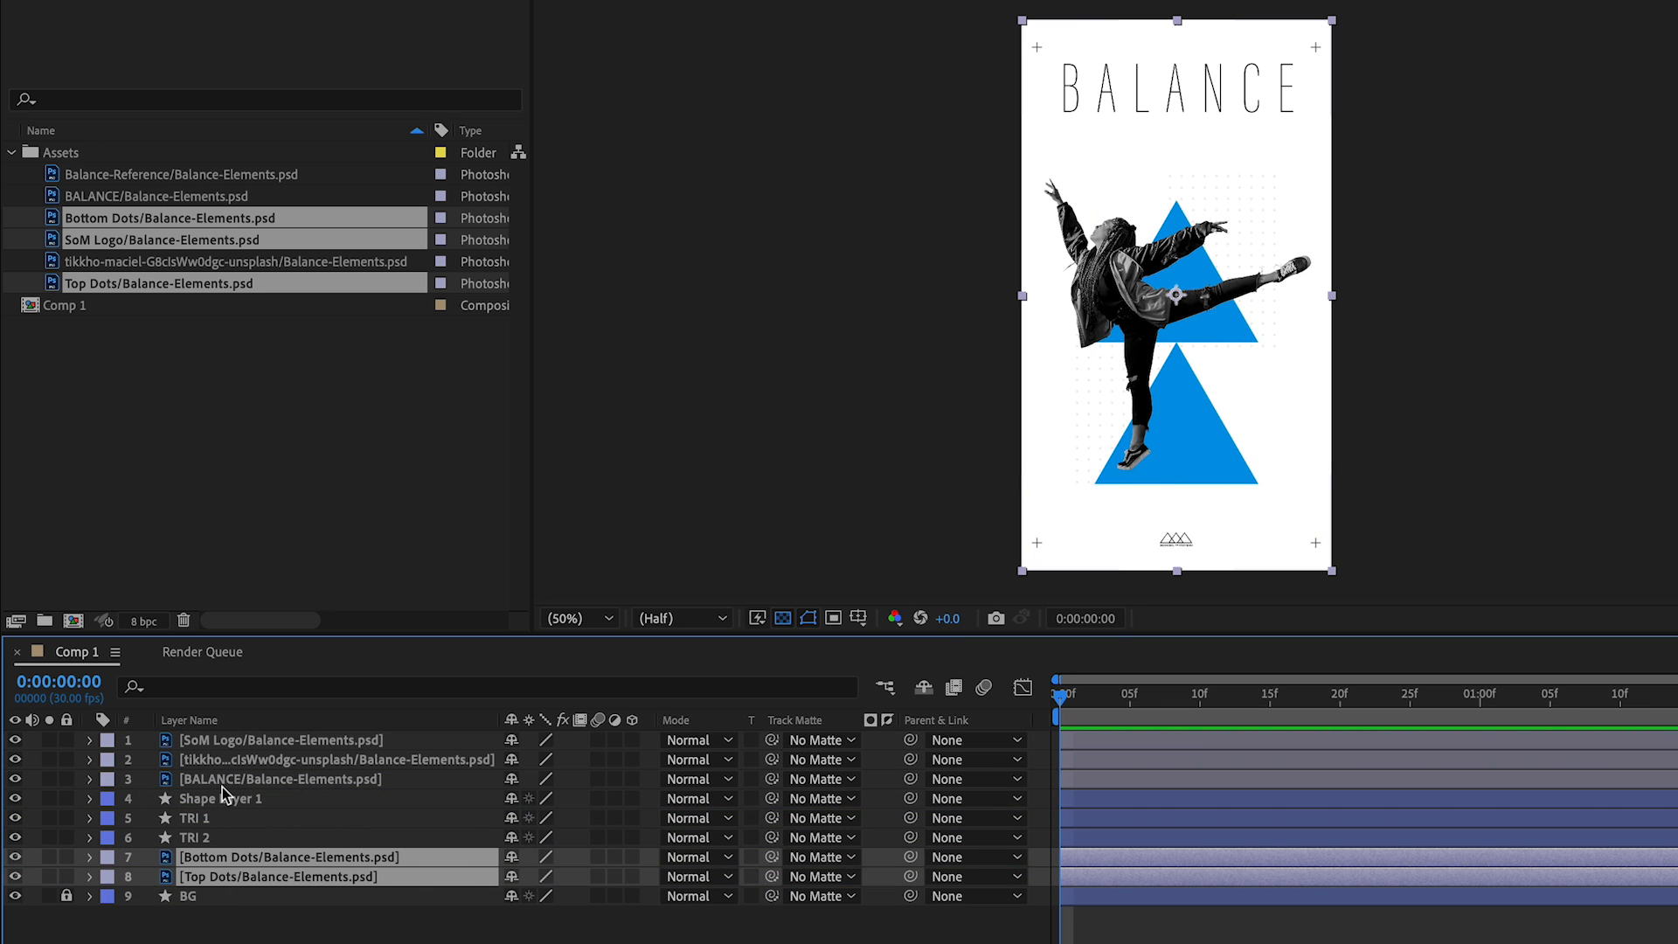
drag(244, 741, 215, 878)
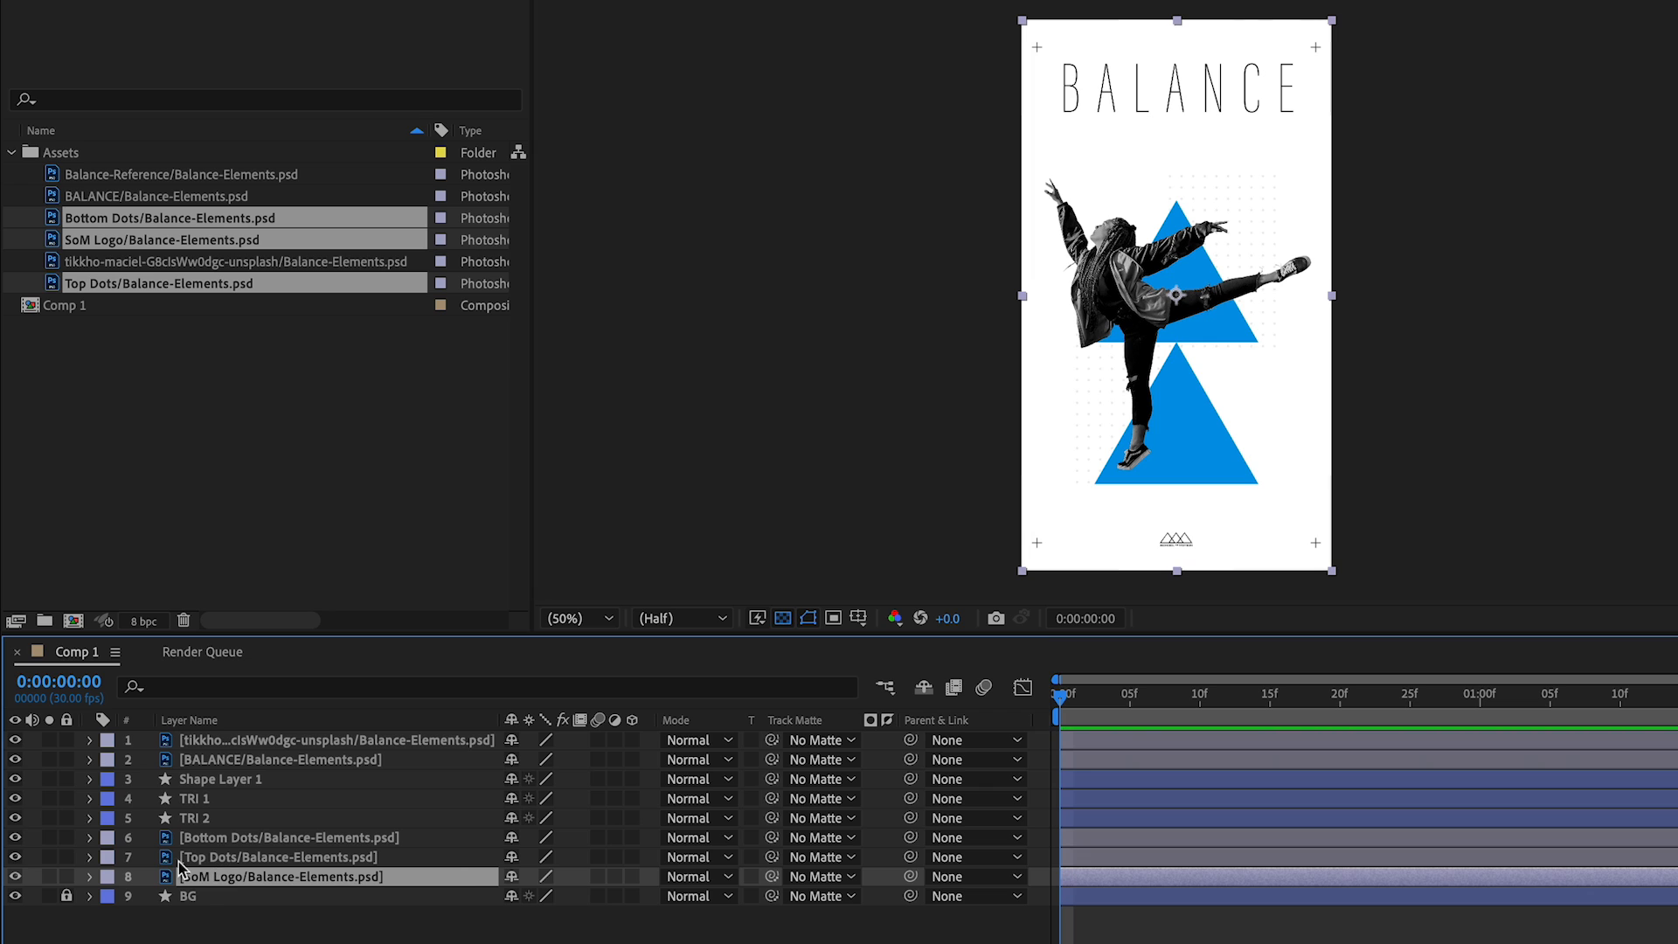
Rename Shape Layer 1 as PLUSSES and place the dancer photo layer directly beneath it, above TRI 1.
click(218, 780)
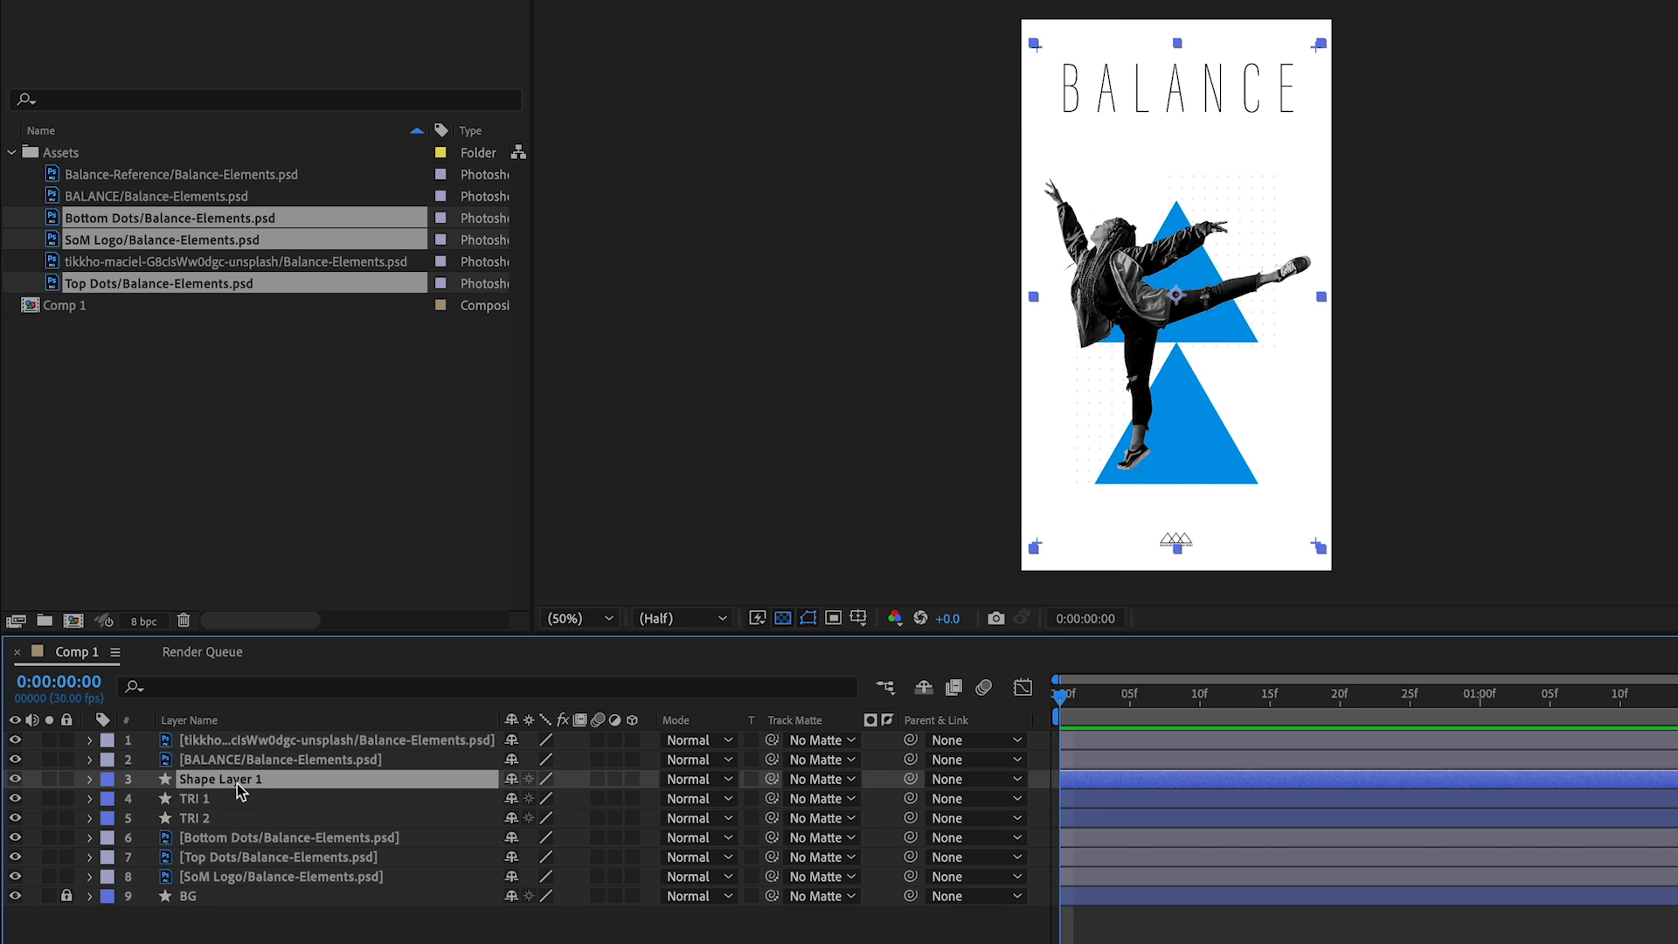
key(Return)
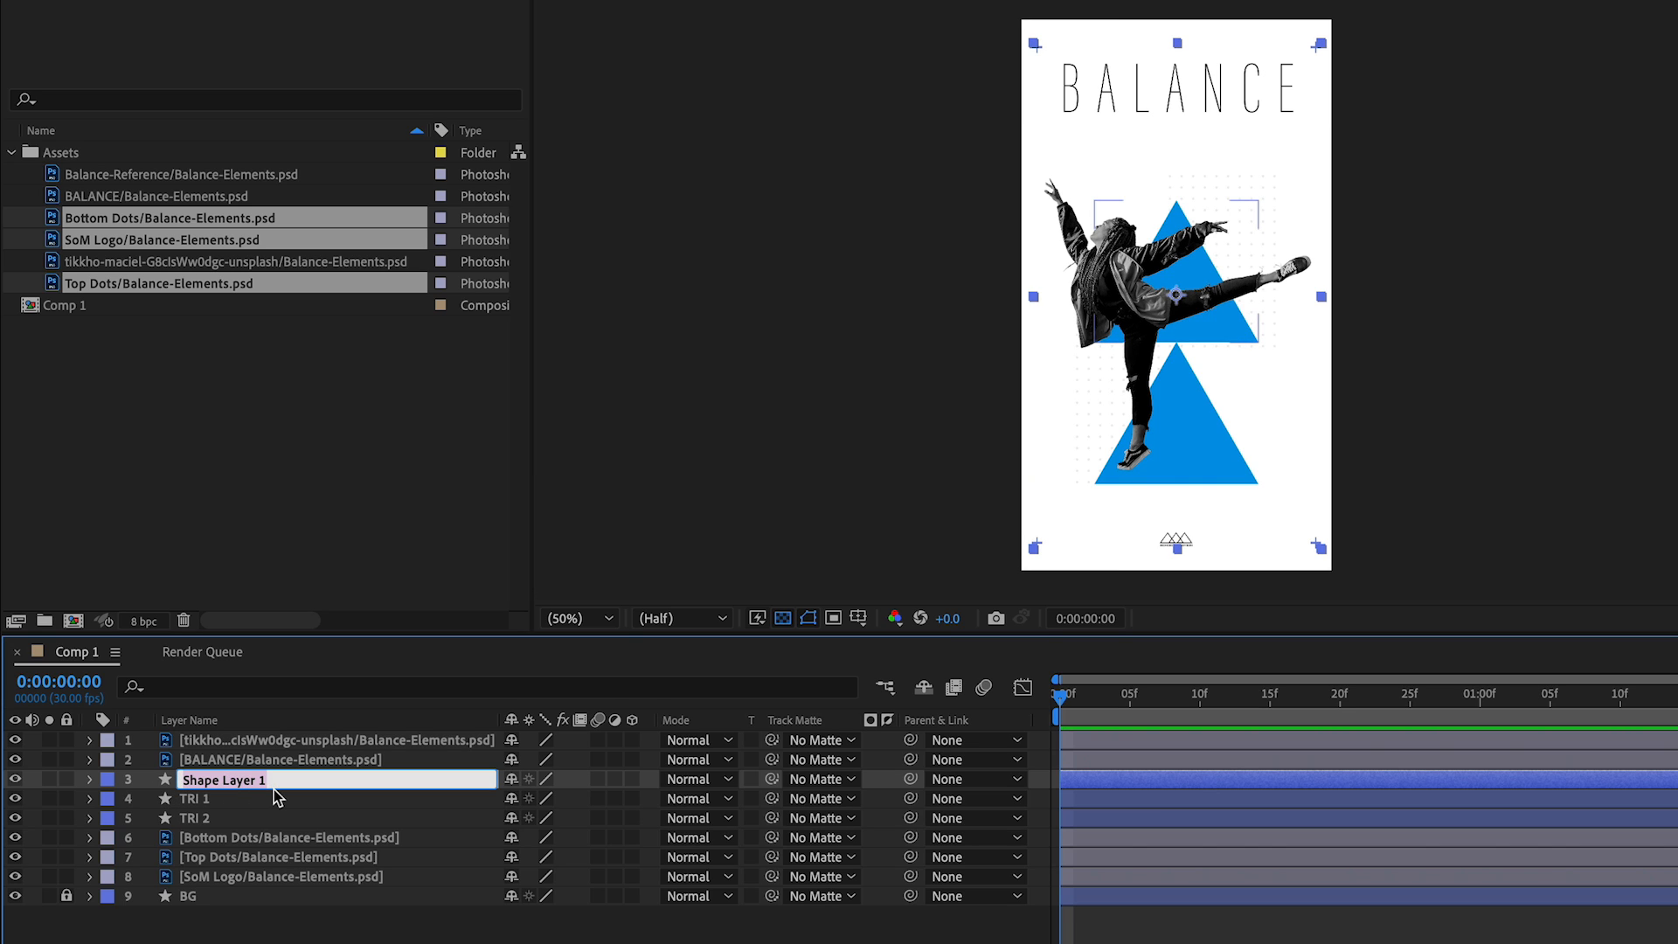
text(PLUSSES)
key(Return)
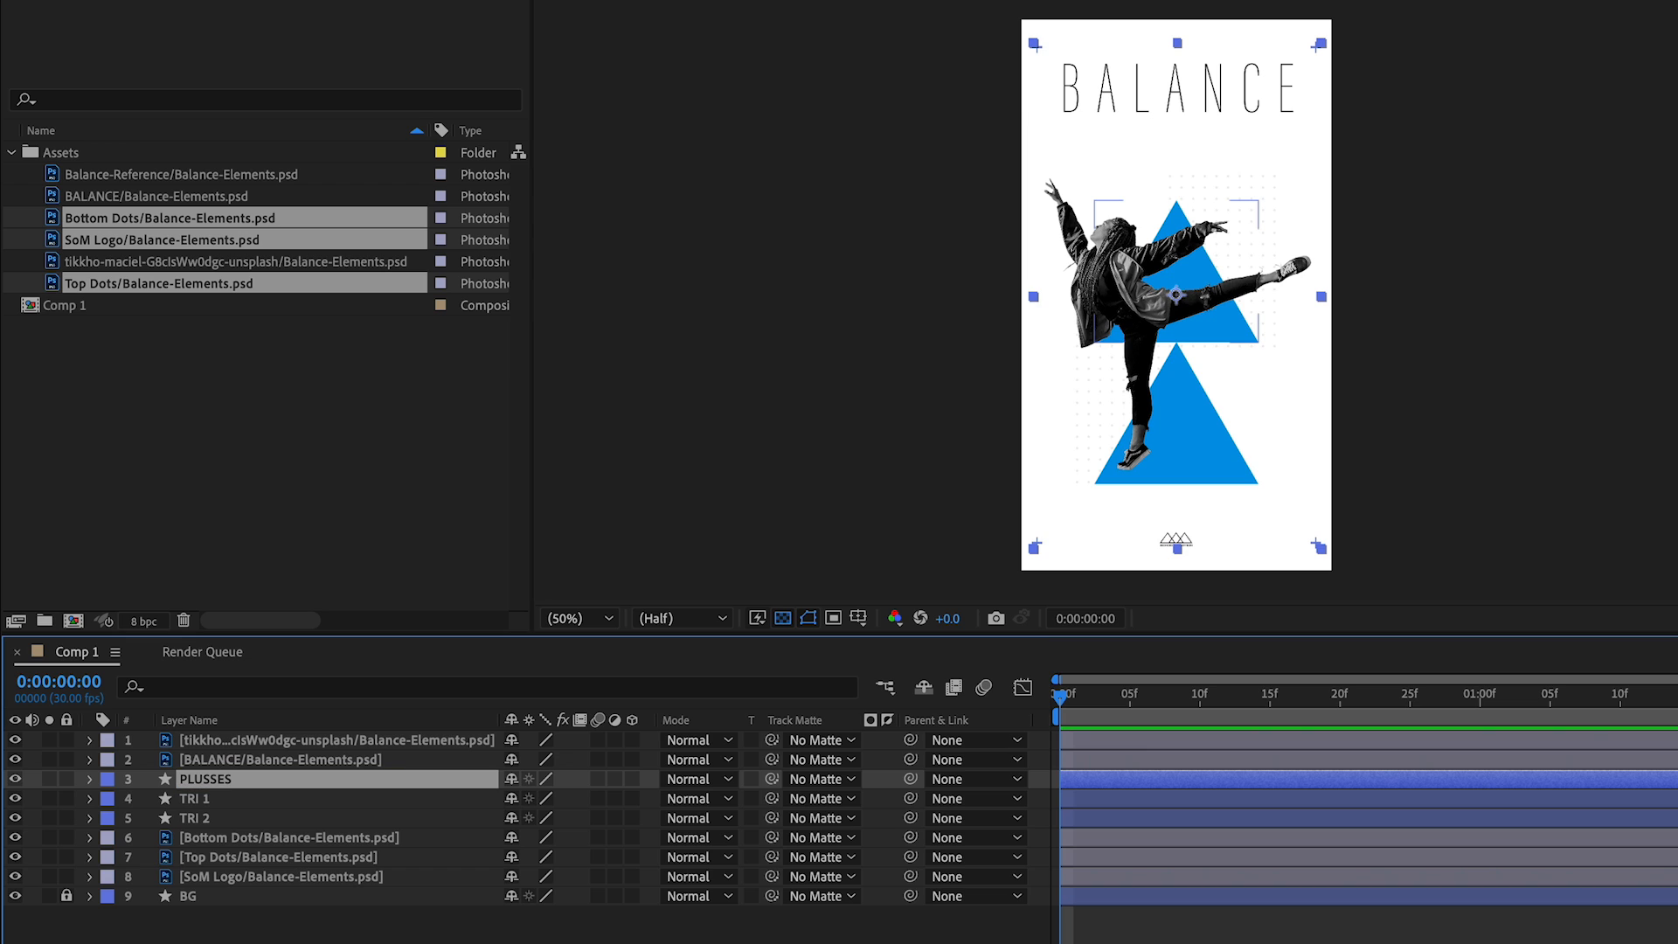
click(286, 760)
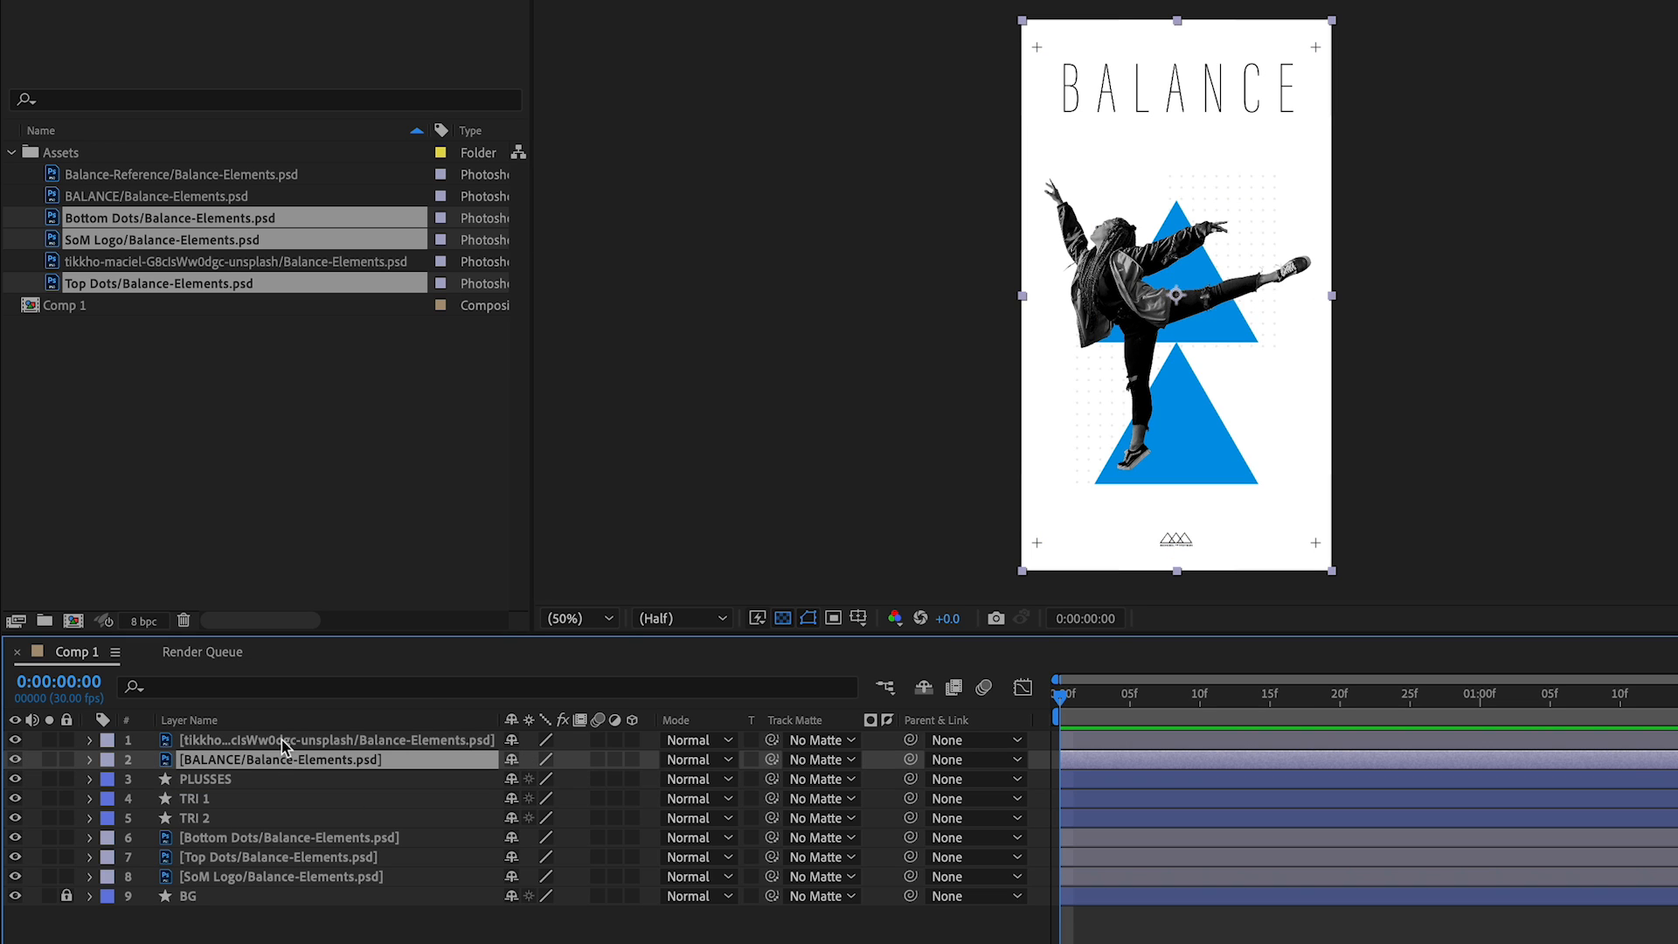
drag(282, 739, 262, 788)
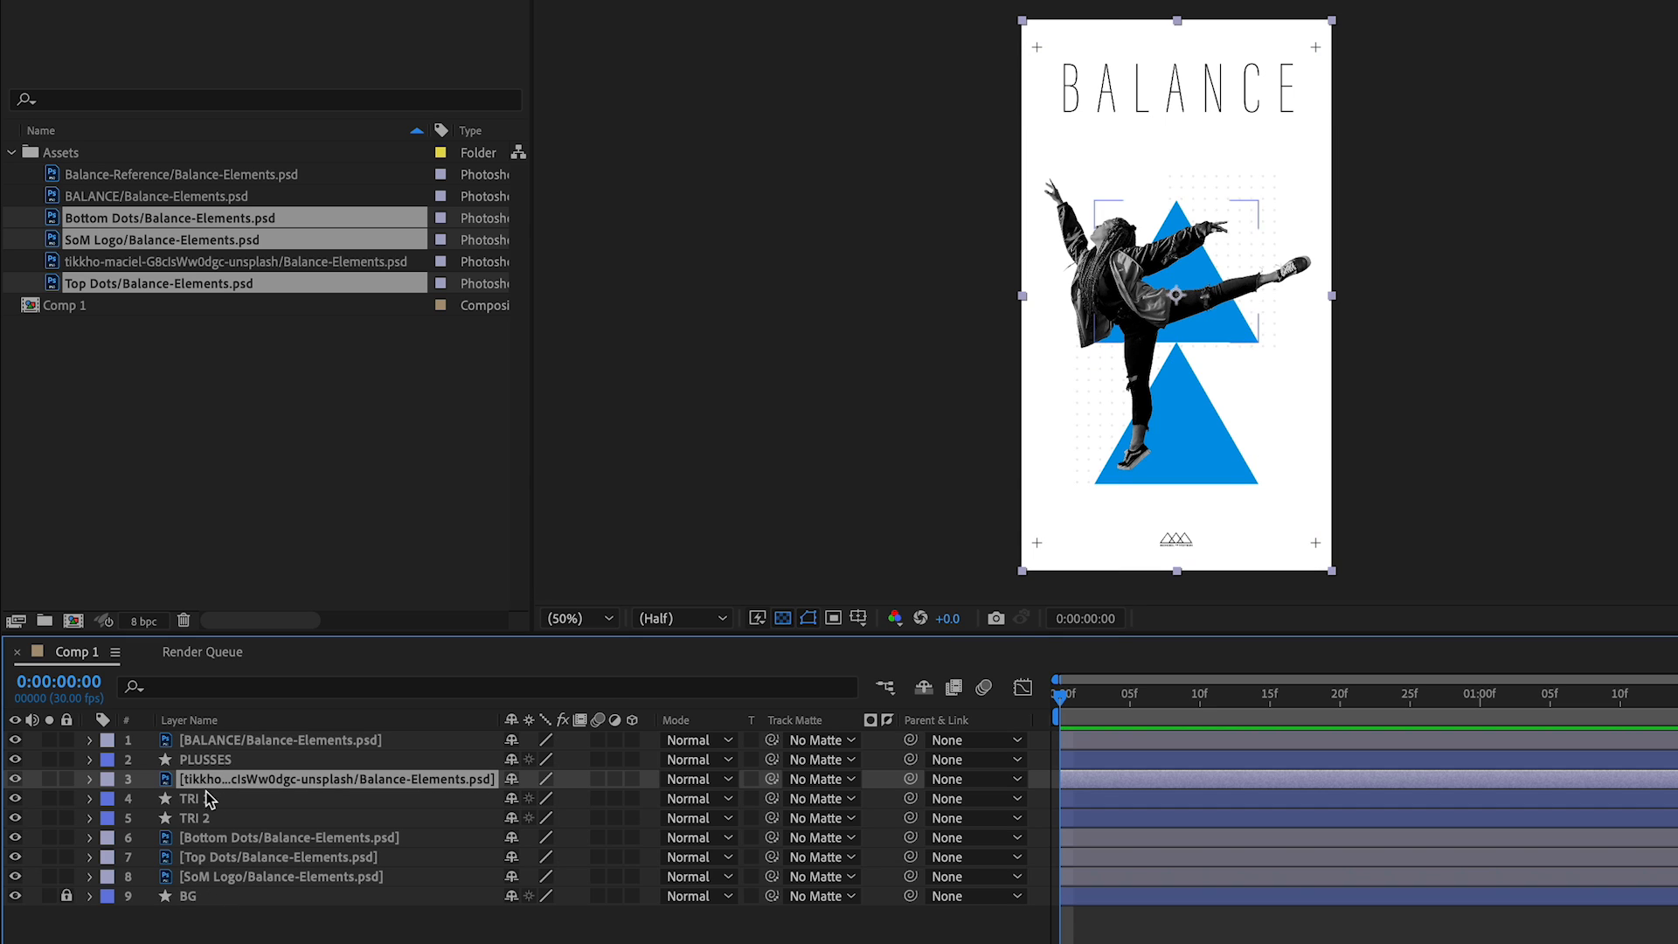
Set the label color of the Bottom Dots and Top Dots layers to Fuchsia and inspect both dot grids up close.
click(239, 837)
shift+click(238, 856)
click(108, 837)
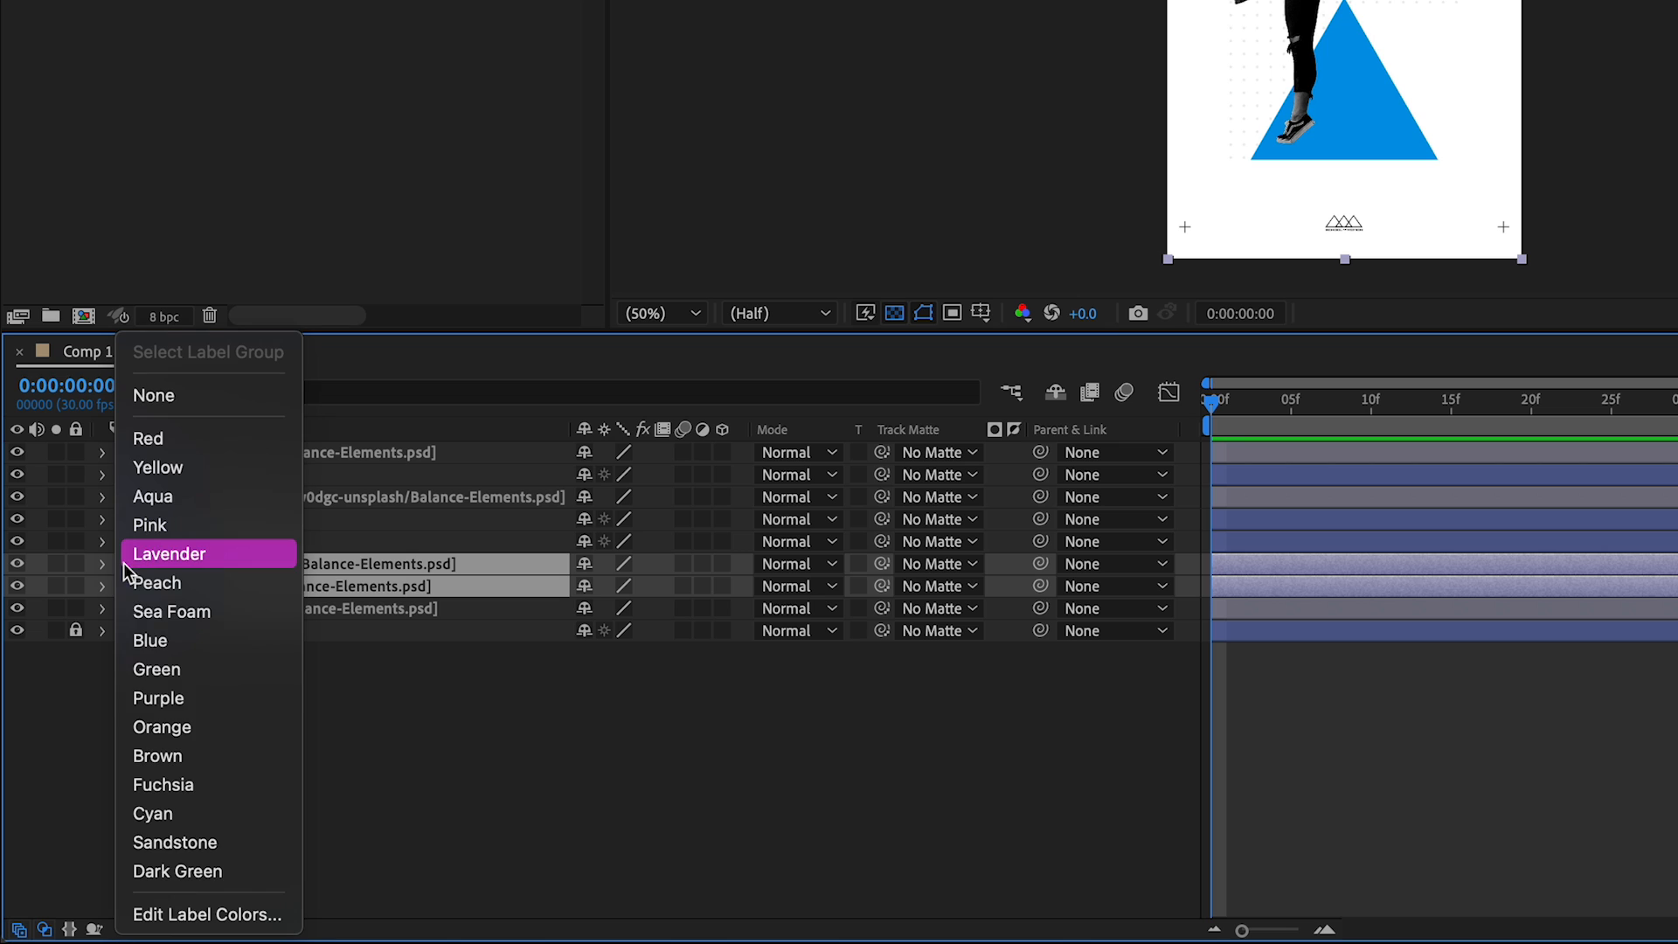
click(164, 779)
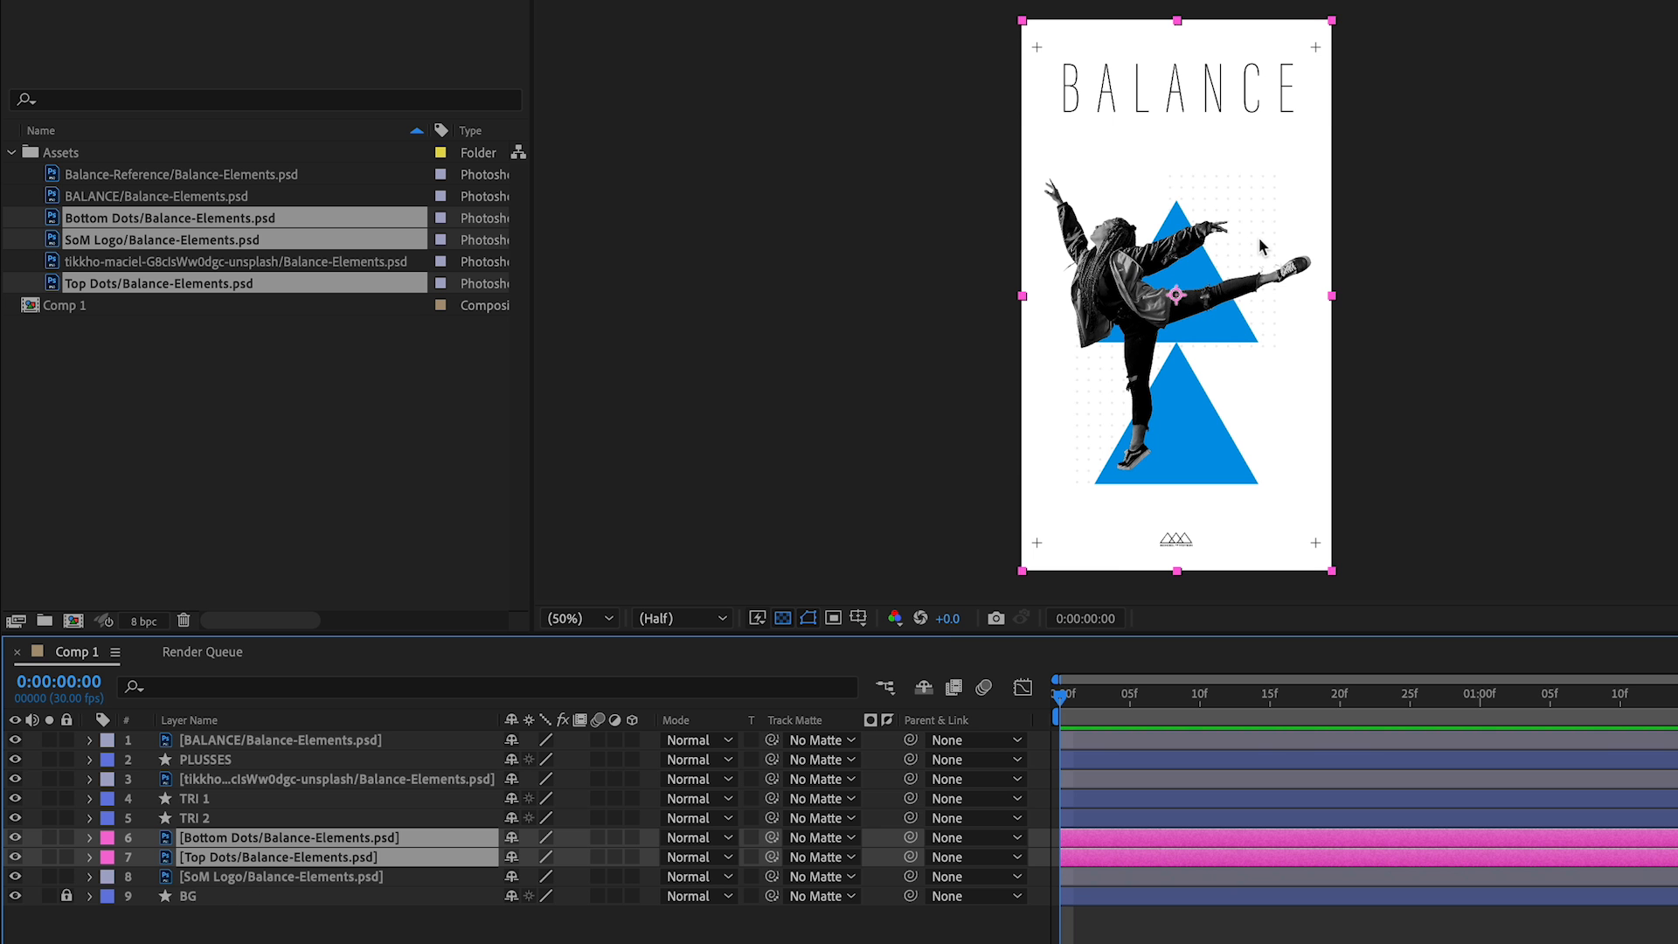
scroll(1258, 238, up, 4)
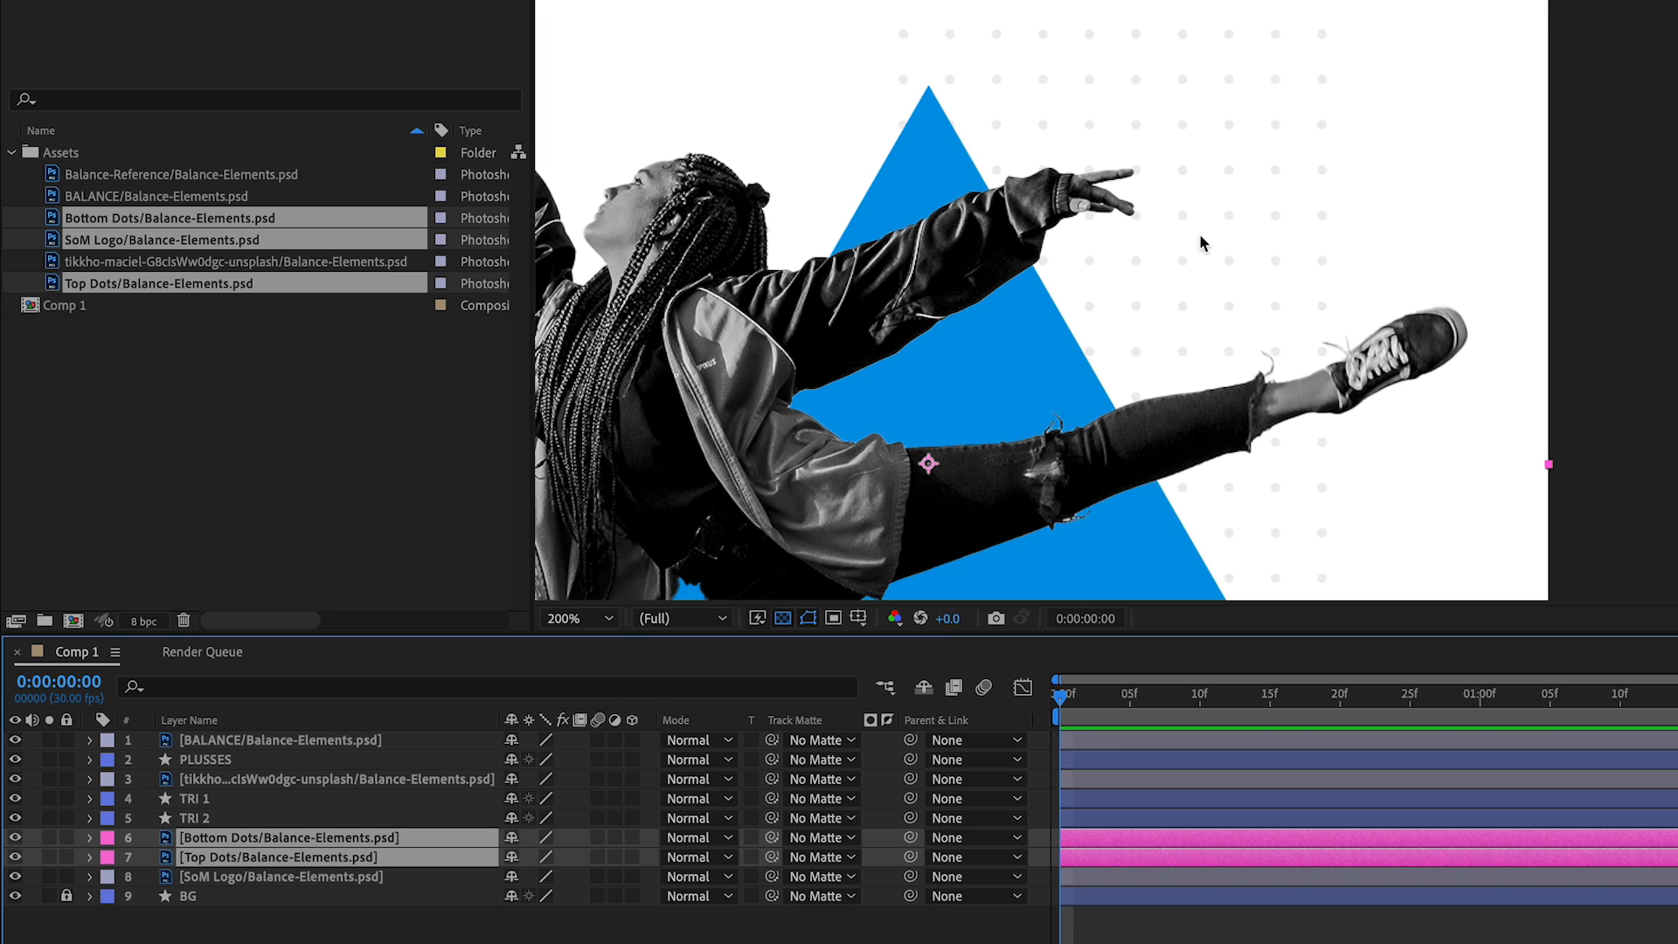
drag(1217, 199, 1570, 0)
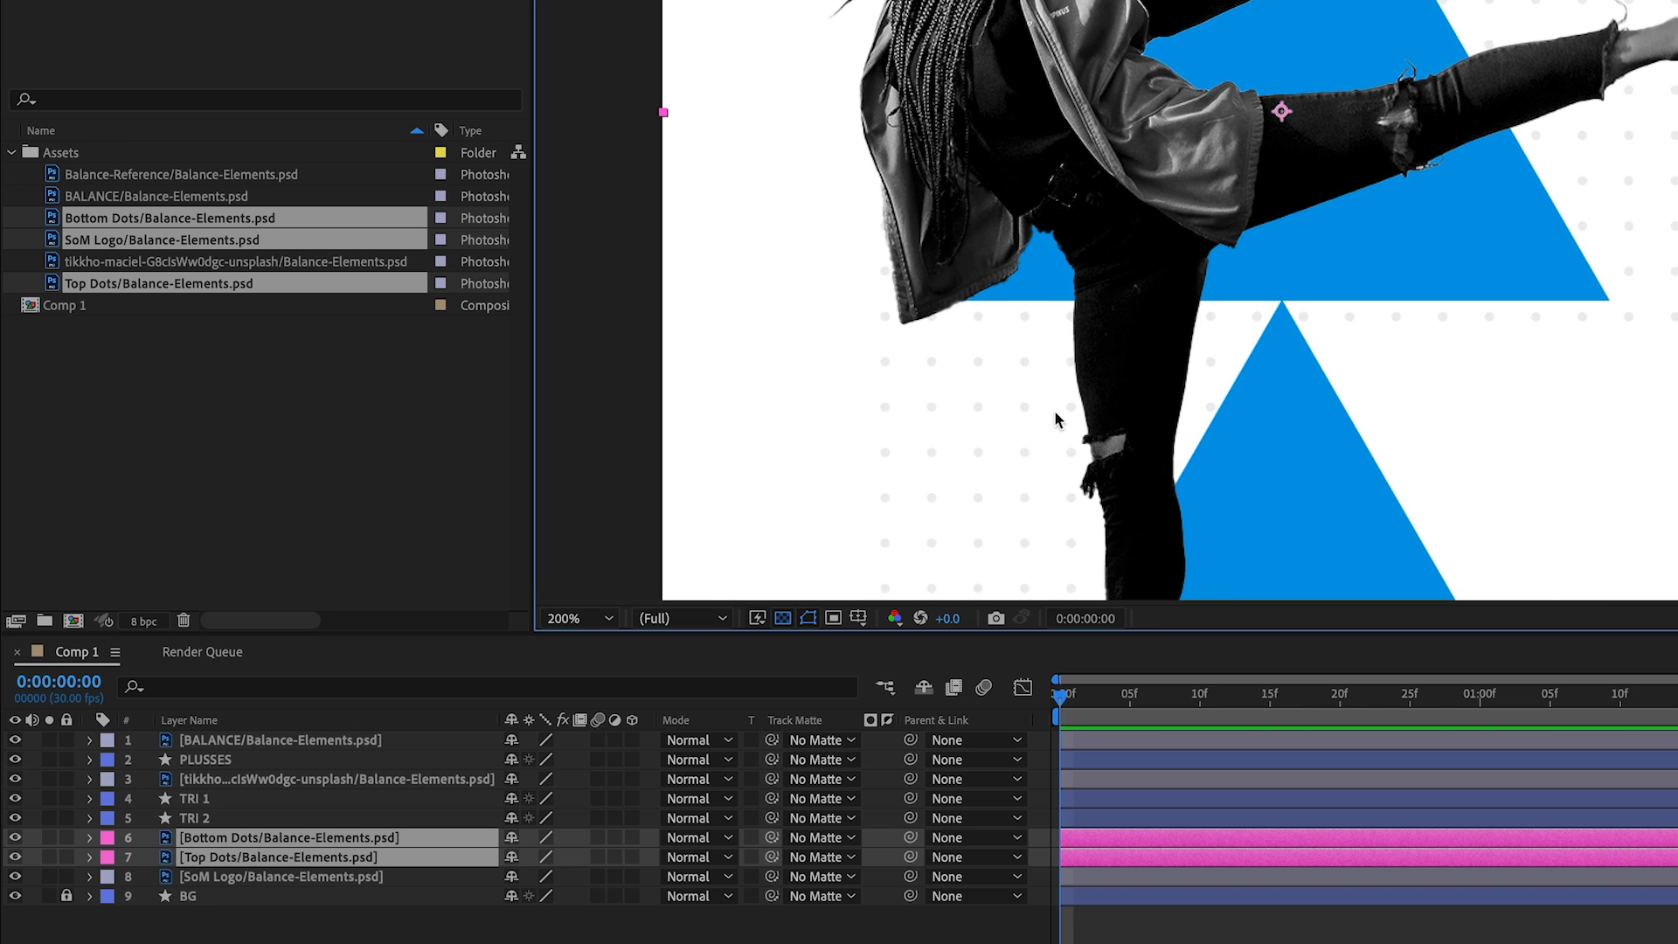
key(shift+/)
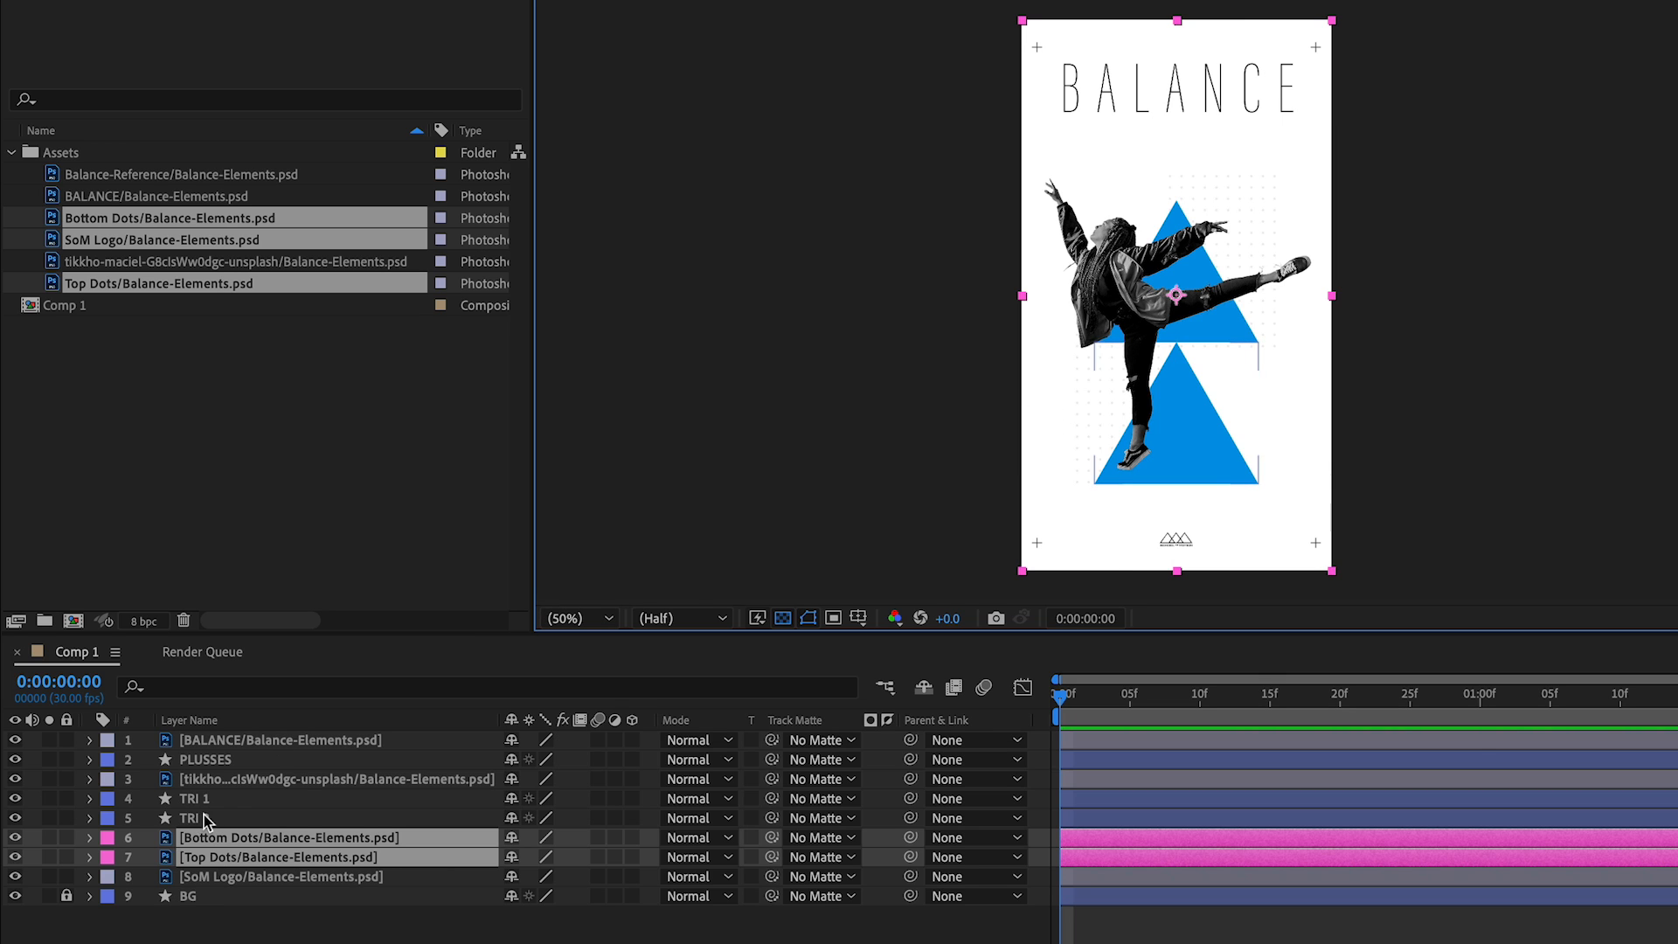
Set the dancer photo layer's label color to Yellow and the PLUSSES layer's label color to Green.
click(205, 797)
shift+click(205, 818)
click(256, 495)
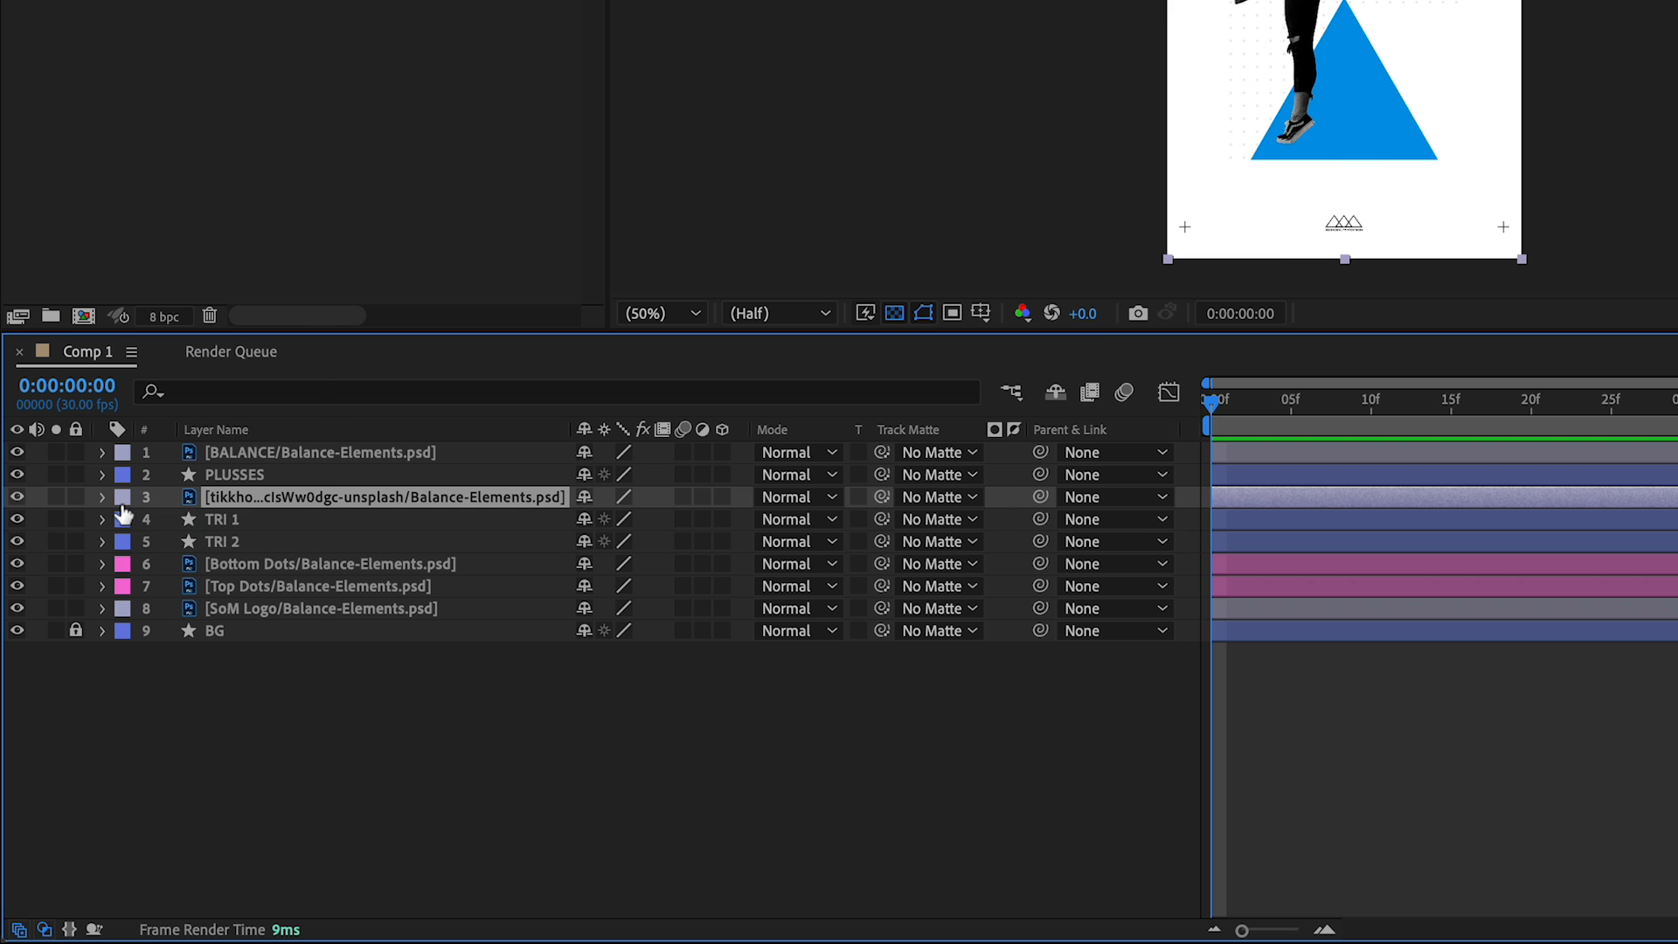
click(121, 497)
click(144, 470)
click(254, 474)
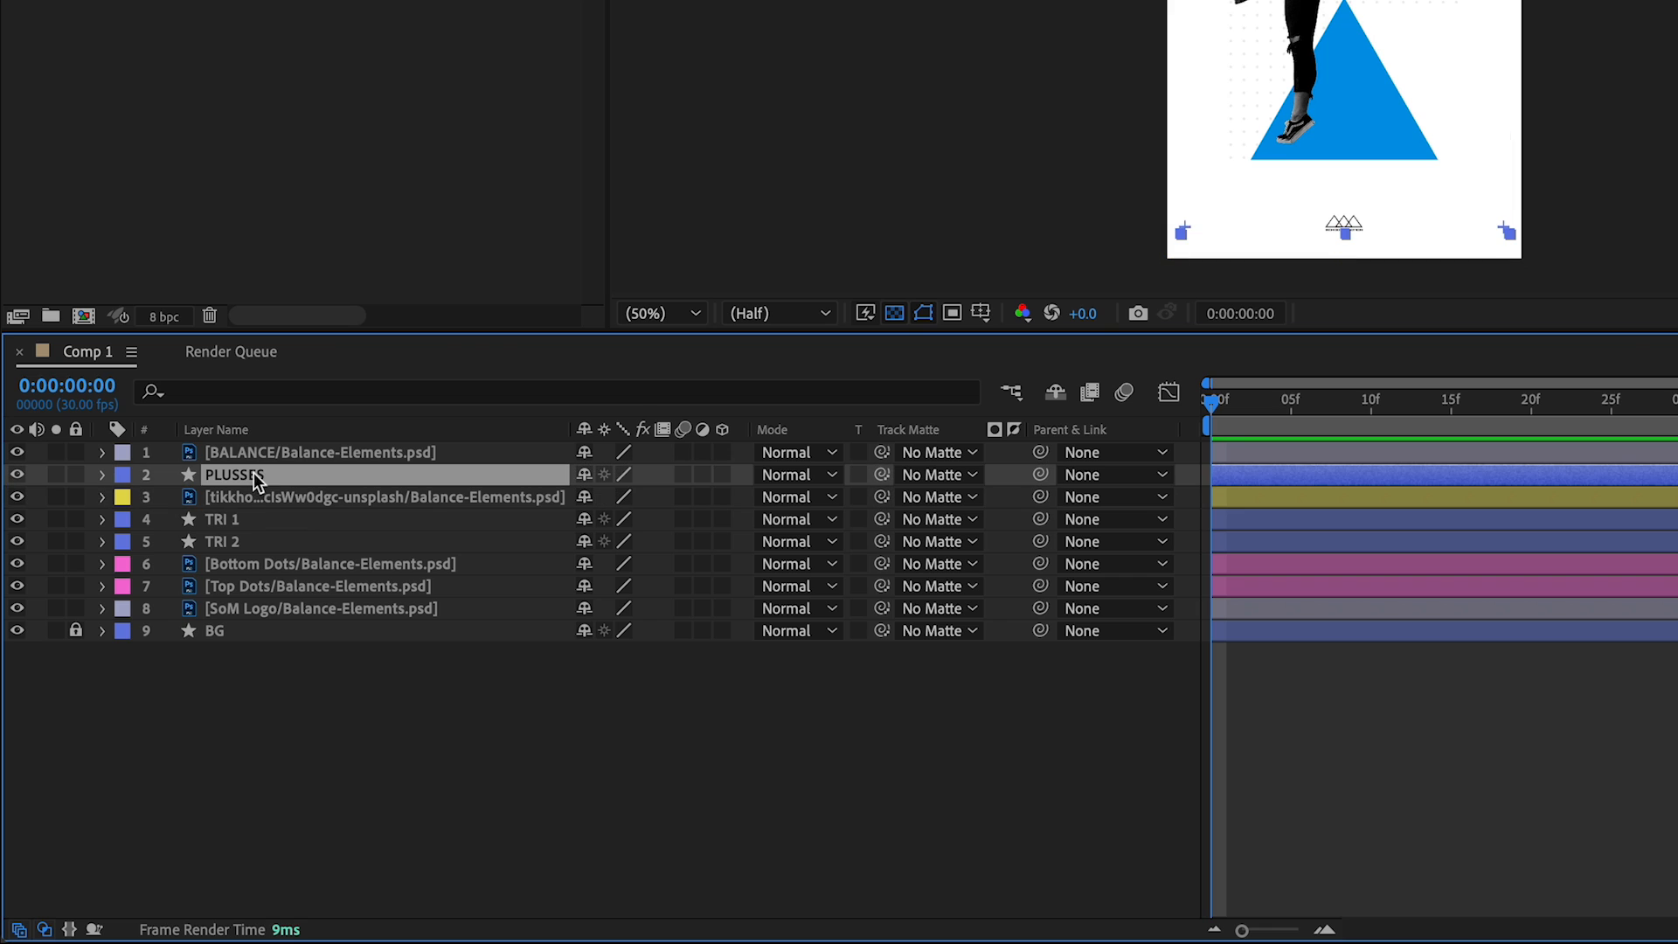
click(129, 473)
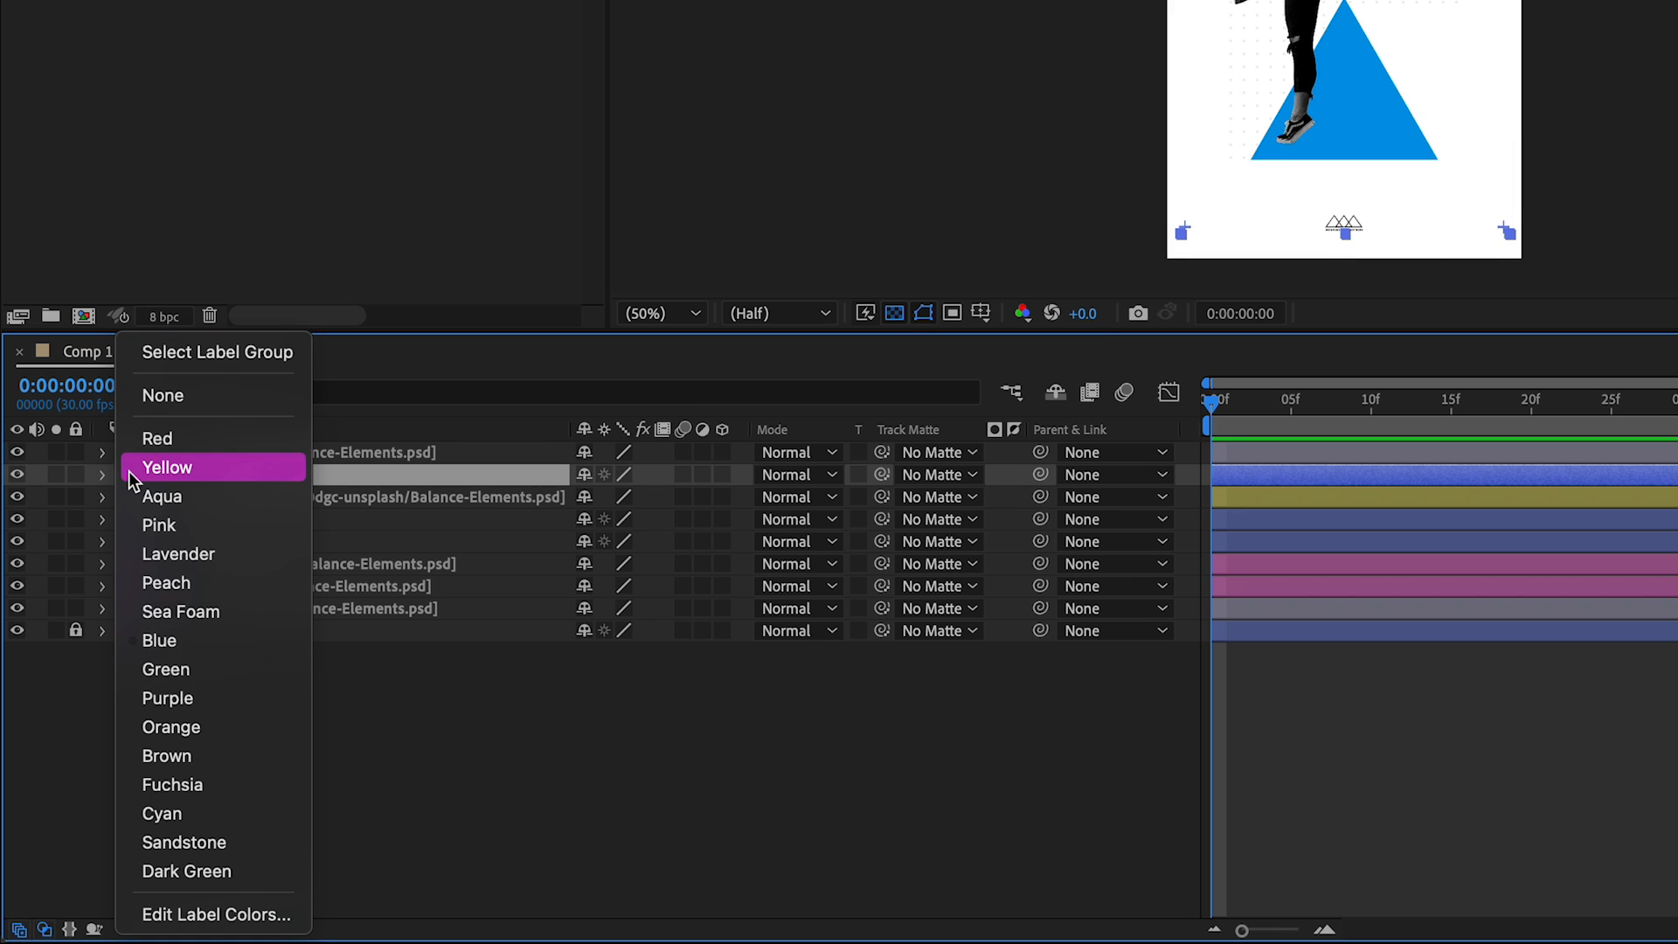
click(153, 671)
Set the label color of the BALANCE title layer to Orange.
click(249, 452)
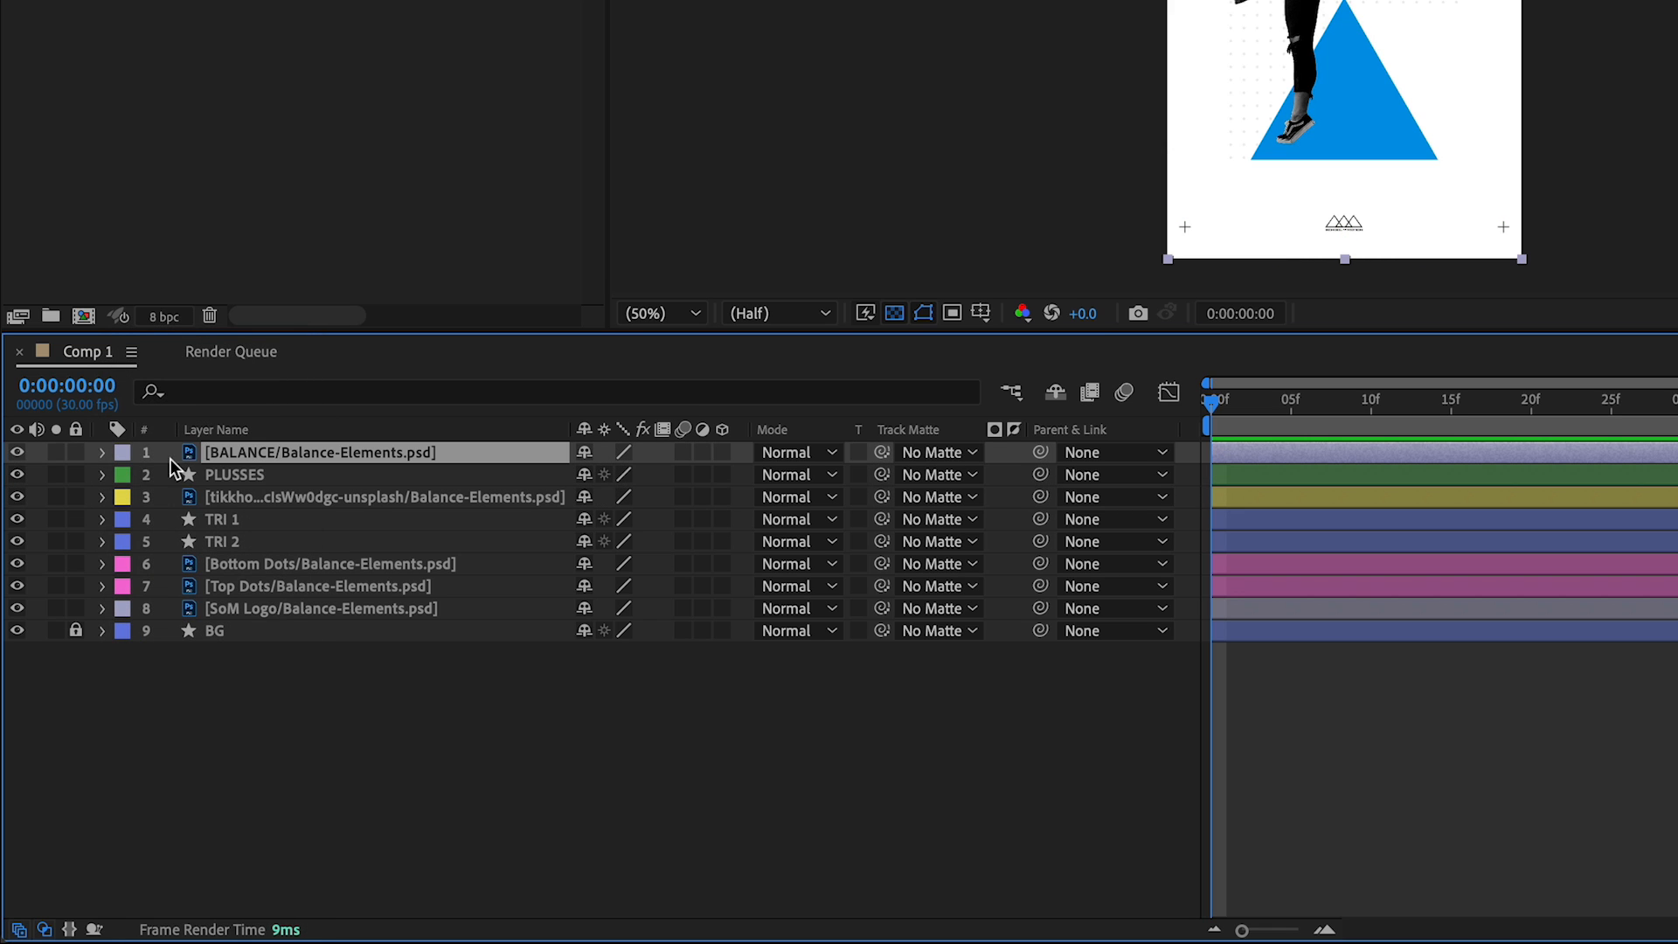
click(124, 463)
click(163, 721)
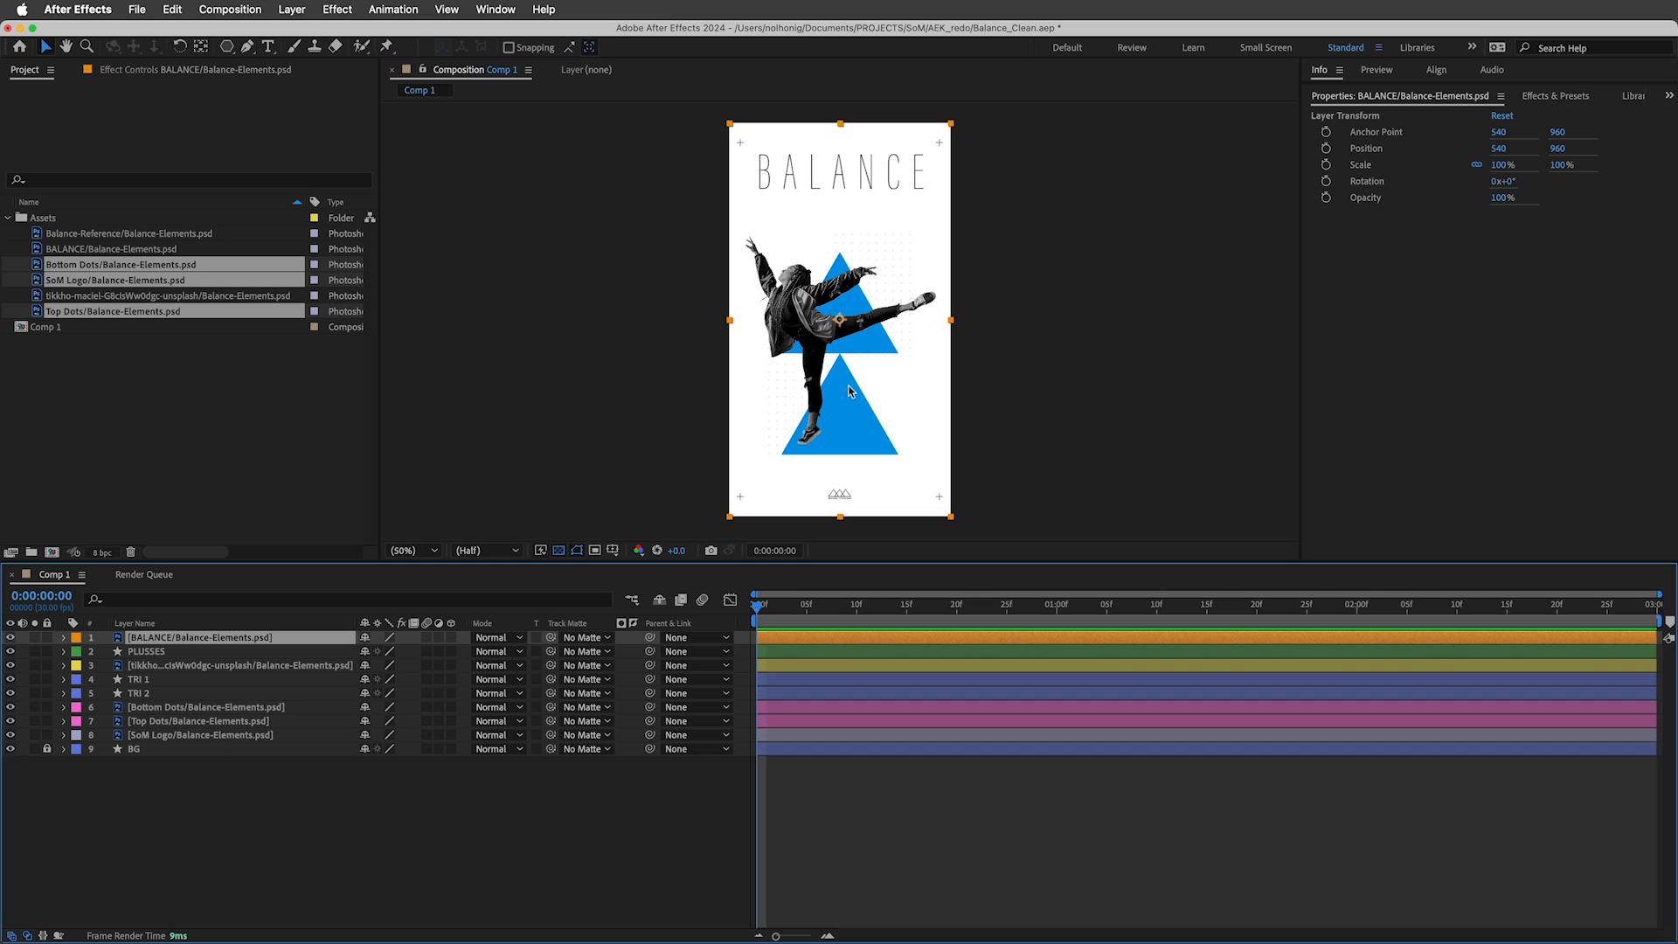
Nudge TRI 1 and TRI 2 straight up together until TRI 1's base meets the upper edge of the dancer's extended leg.
click(140, 680)
shift+click(145, 693)
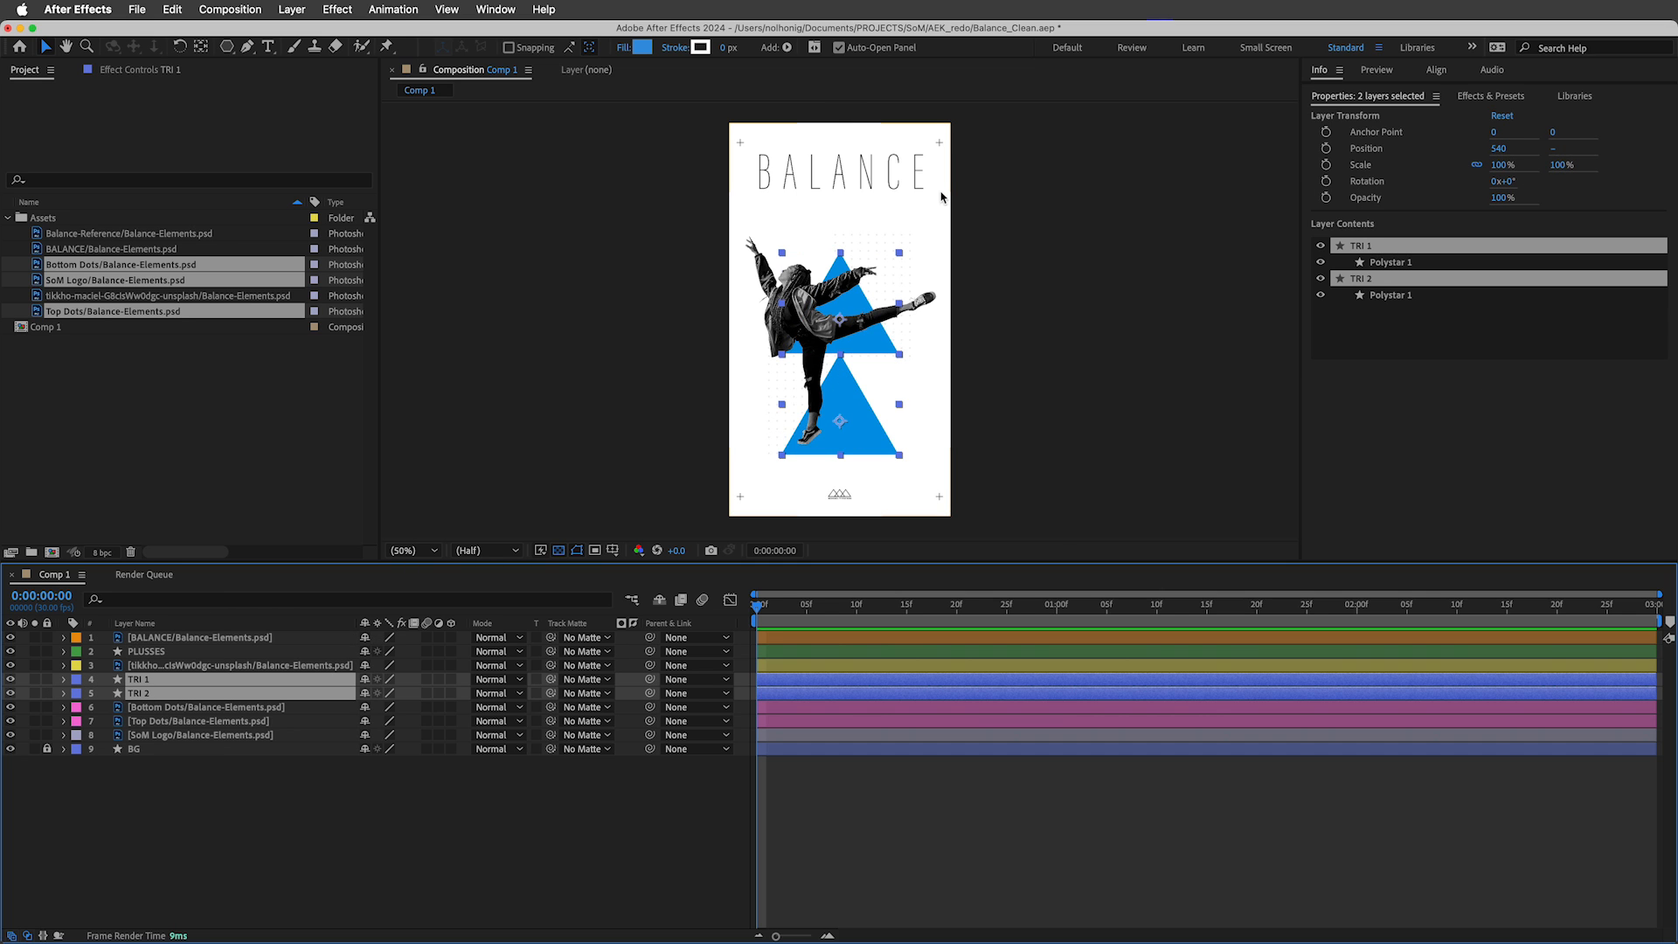
key(period)
key(period)
key(shift+Up)
key(shift+Up)
key(shift+Up)
key(shift+Up)
key(shift+Up)
key(shift+Up)
key(shift+Up)
key(shift+Up)
key(shift+Up)
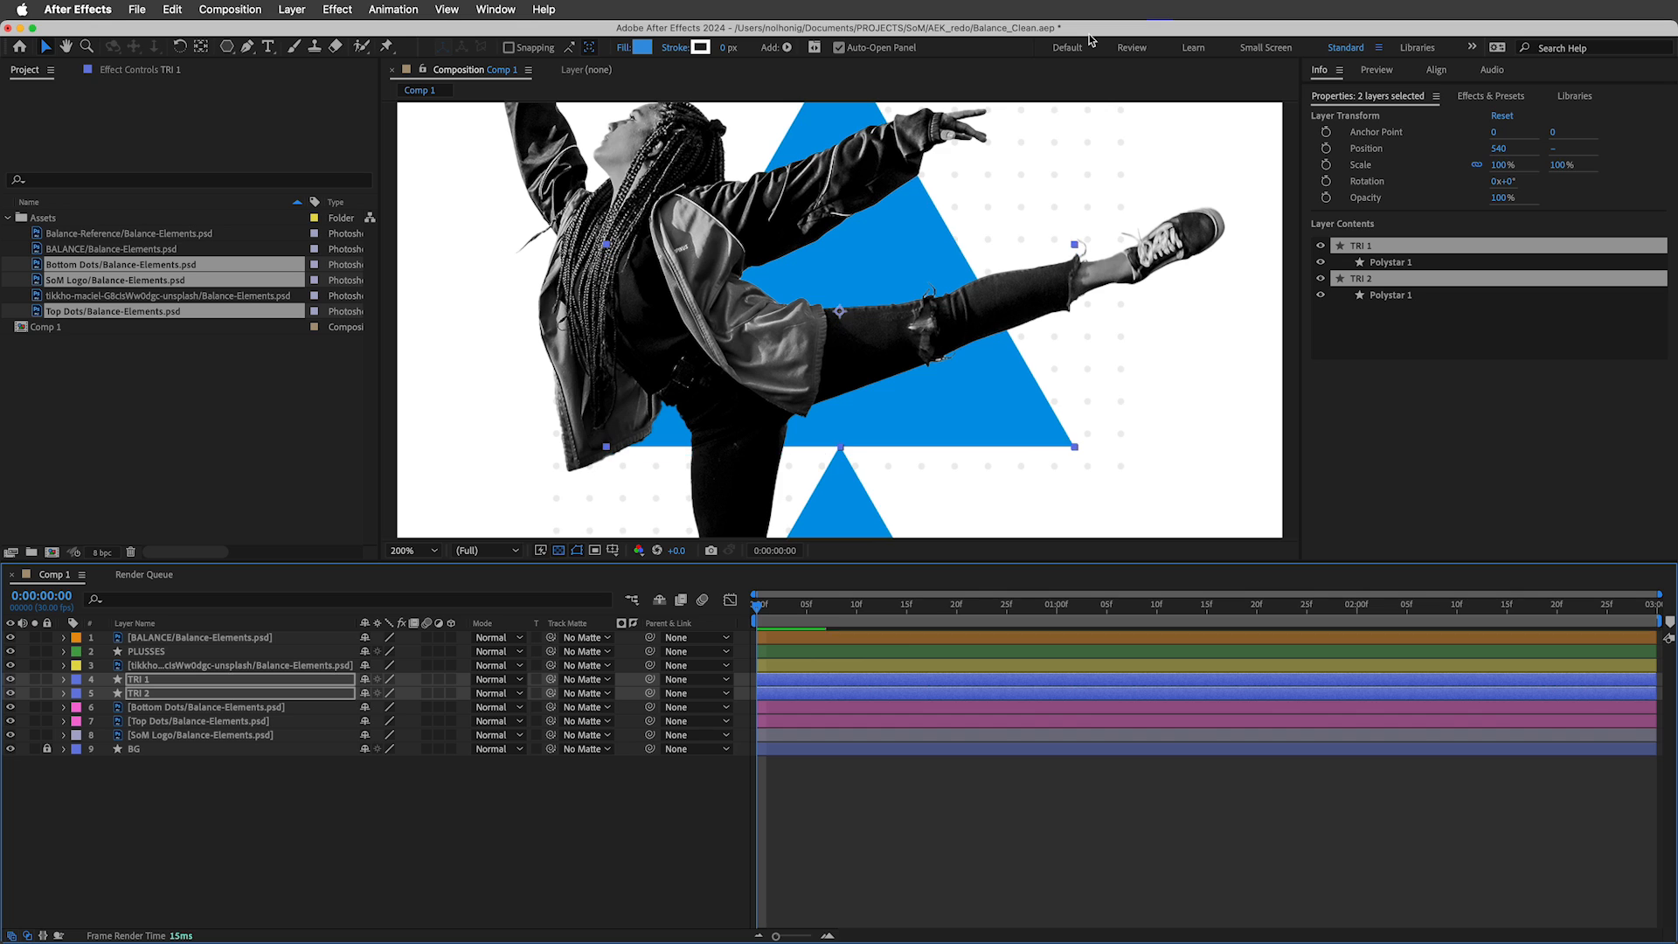
key(shift+Up)
key(shift+Up)
key(shift+Up)
key(shift+Up)
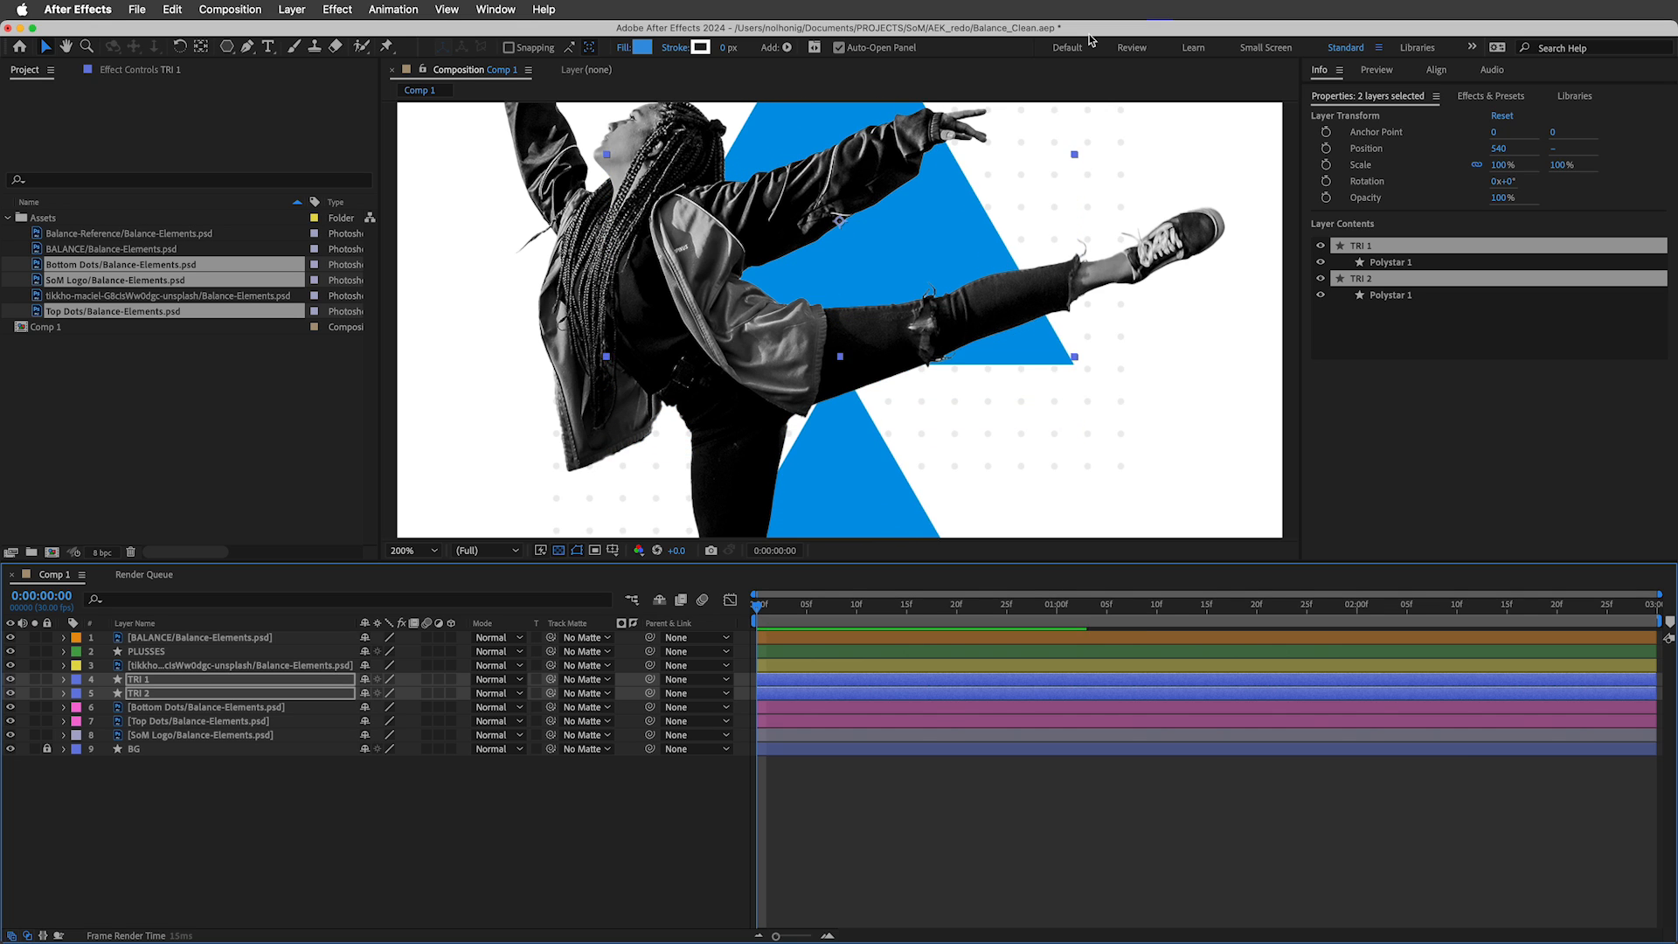
key(shift+Up)
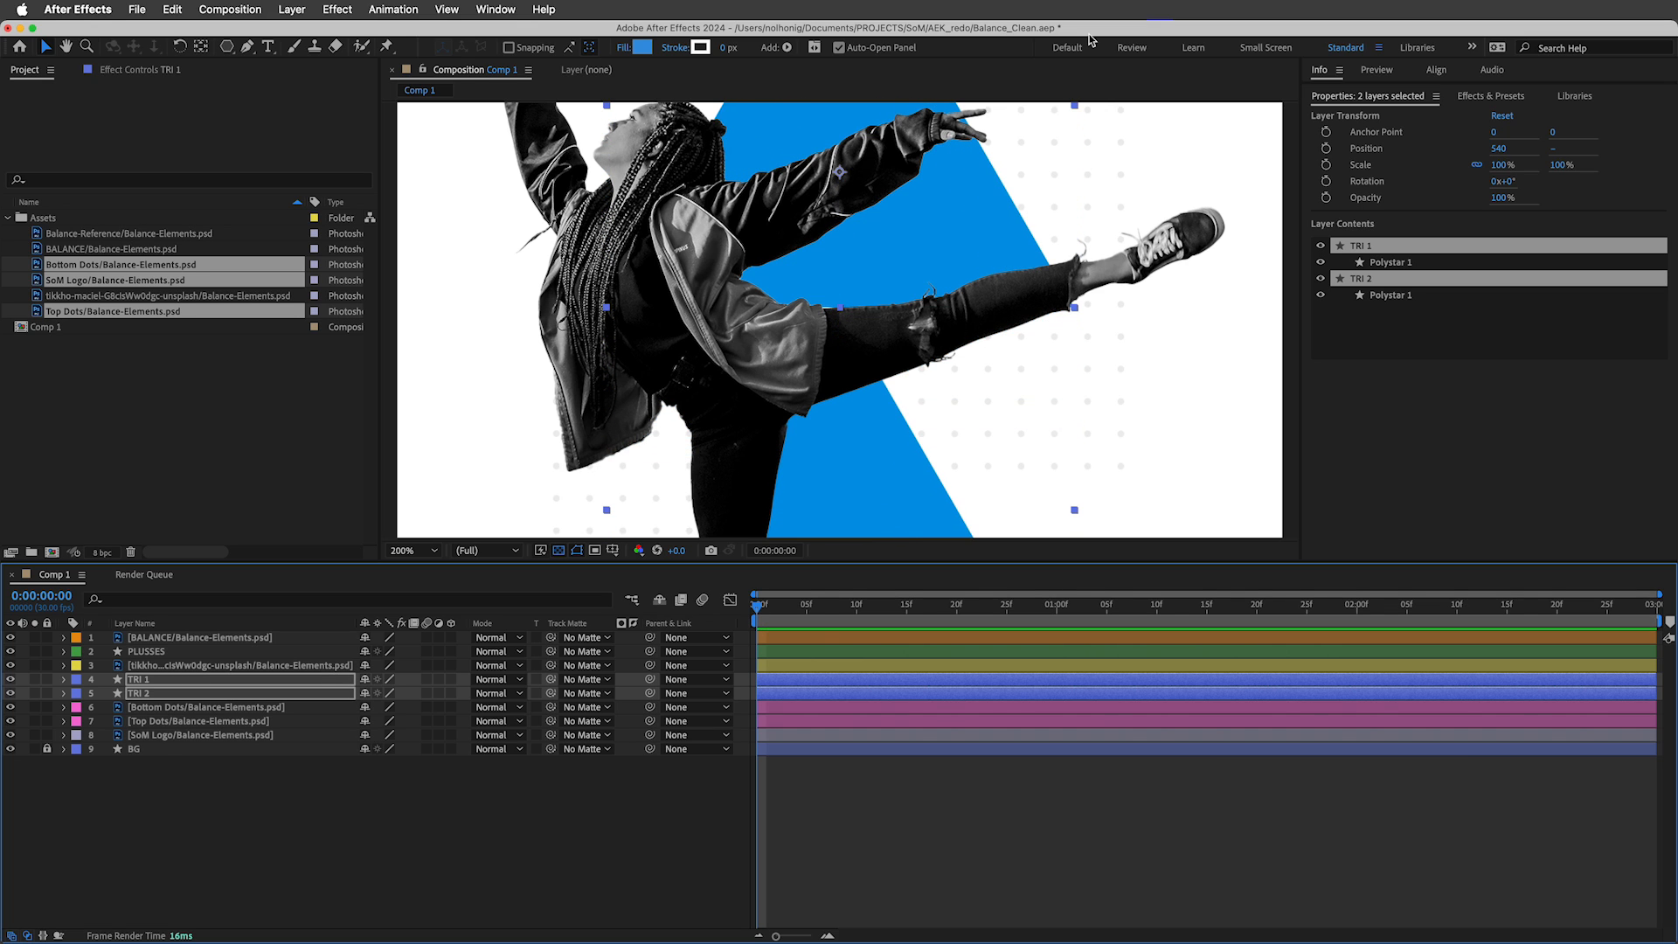
key(Up)
key(Down)
scroll(865, 349, down, 2)
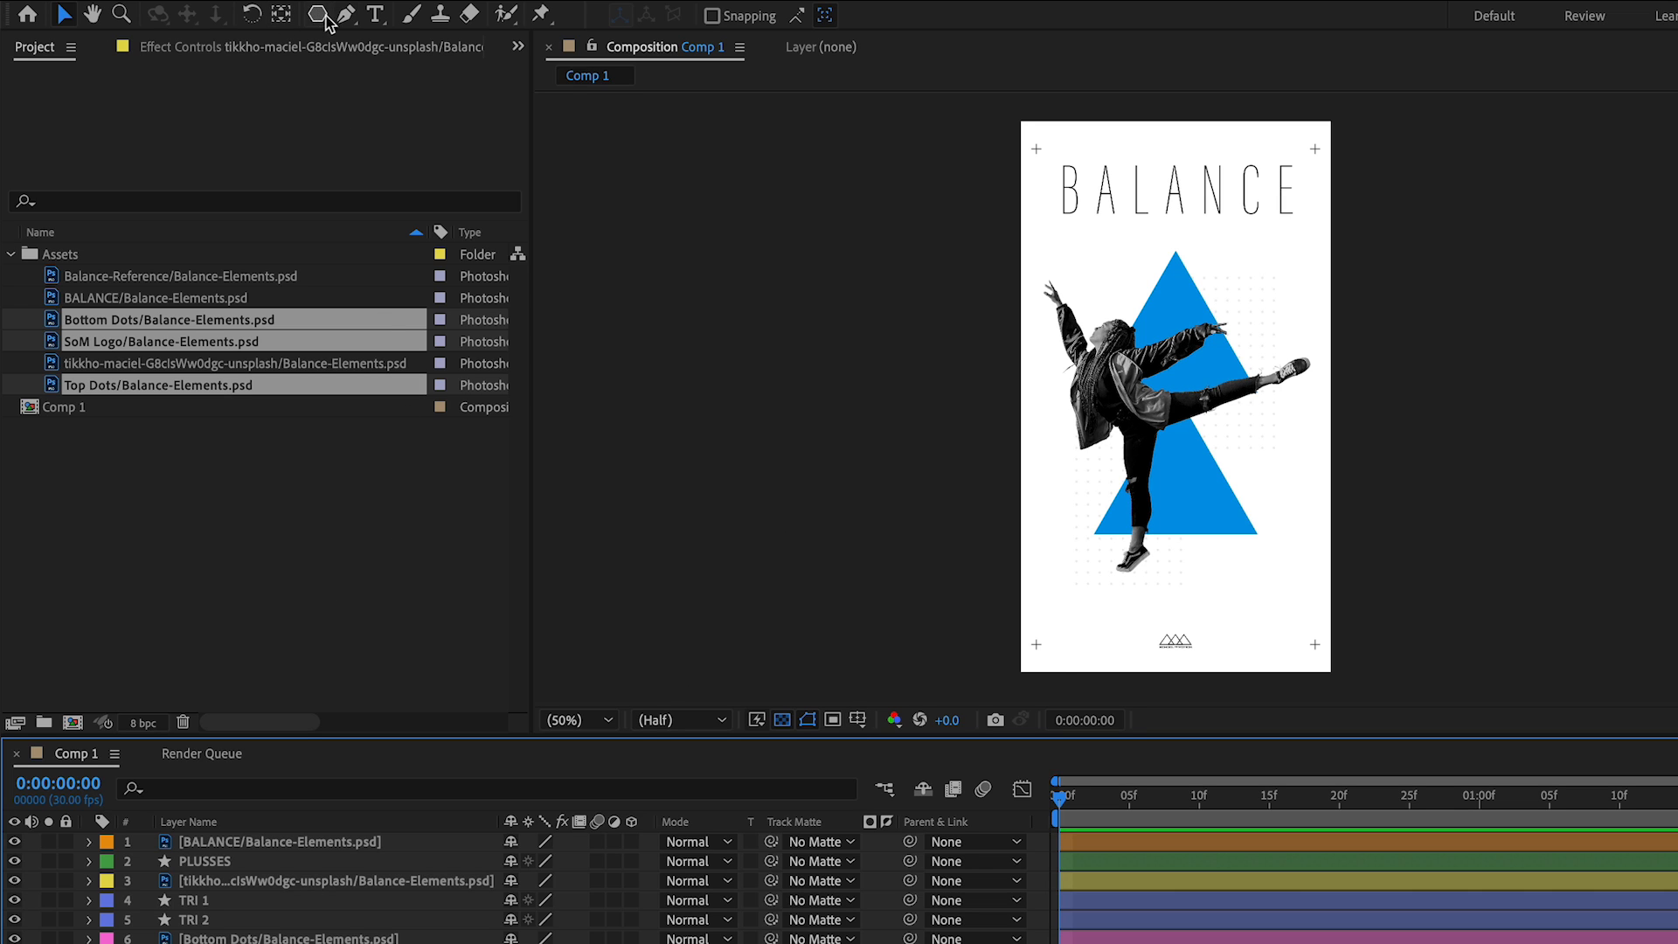
Choose the Pen tool for the dancer photo layer and lower the layer's opacity to 50% to see the triangles through it.
click(282, 885)
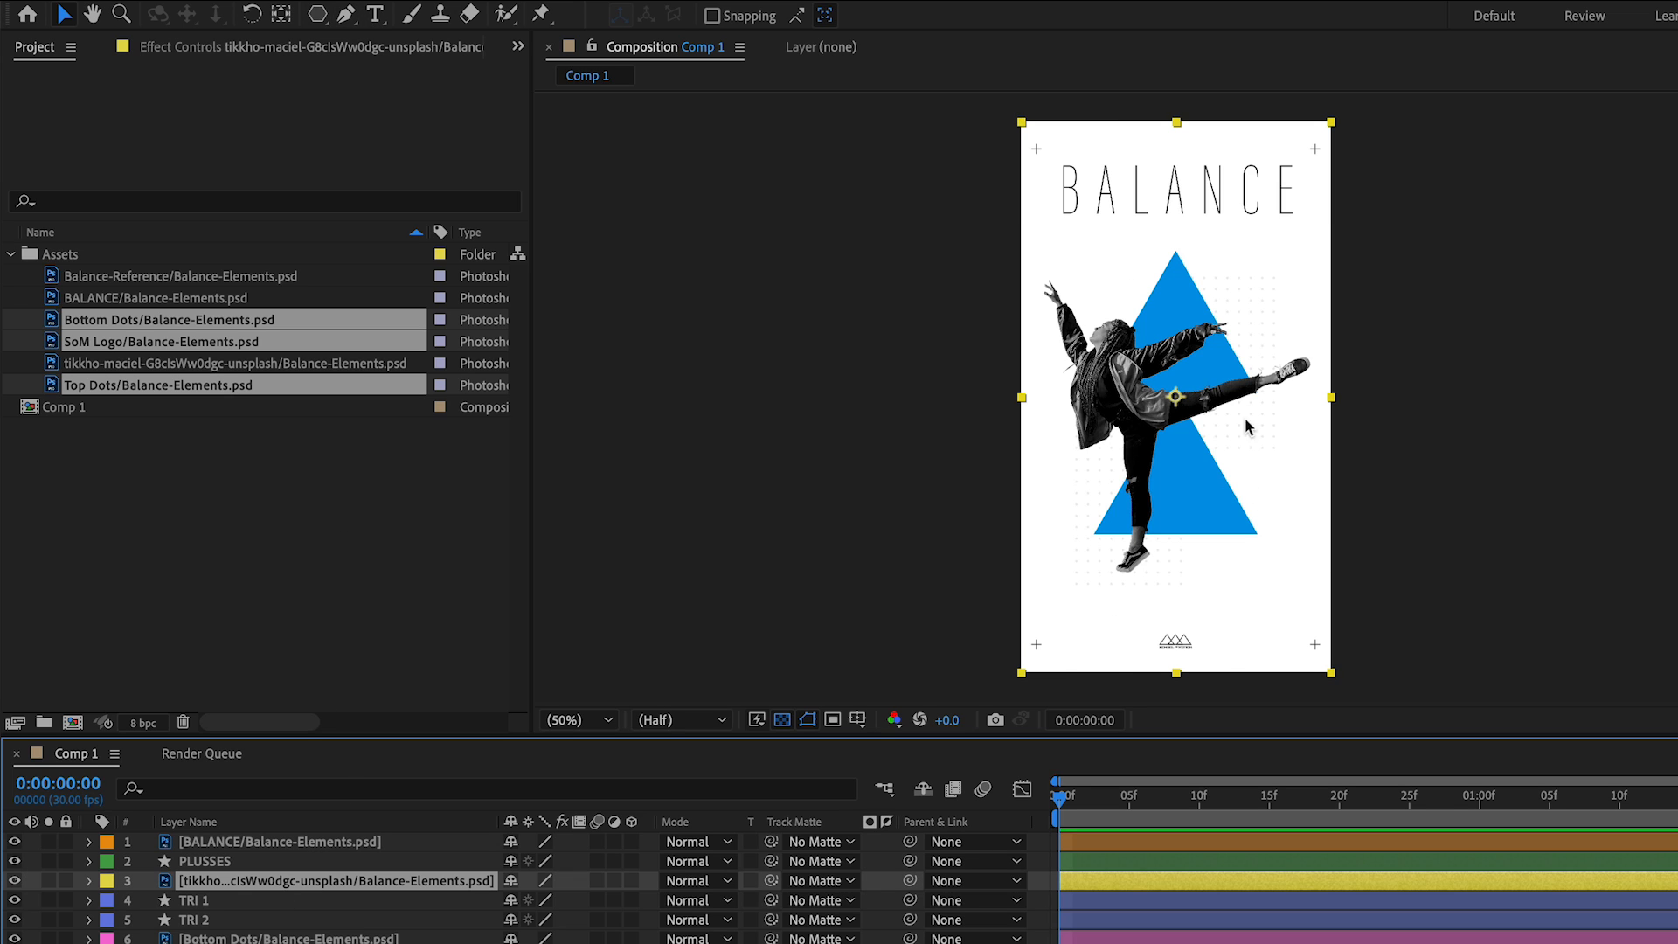
click(347, 15)
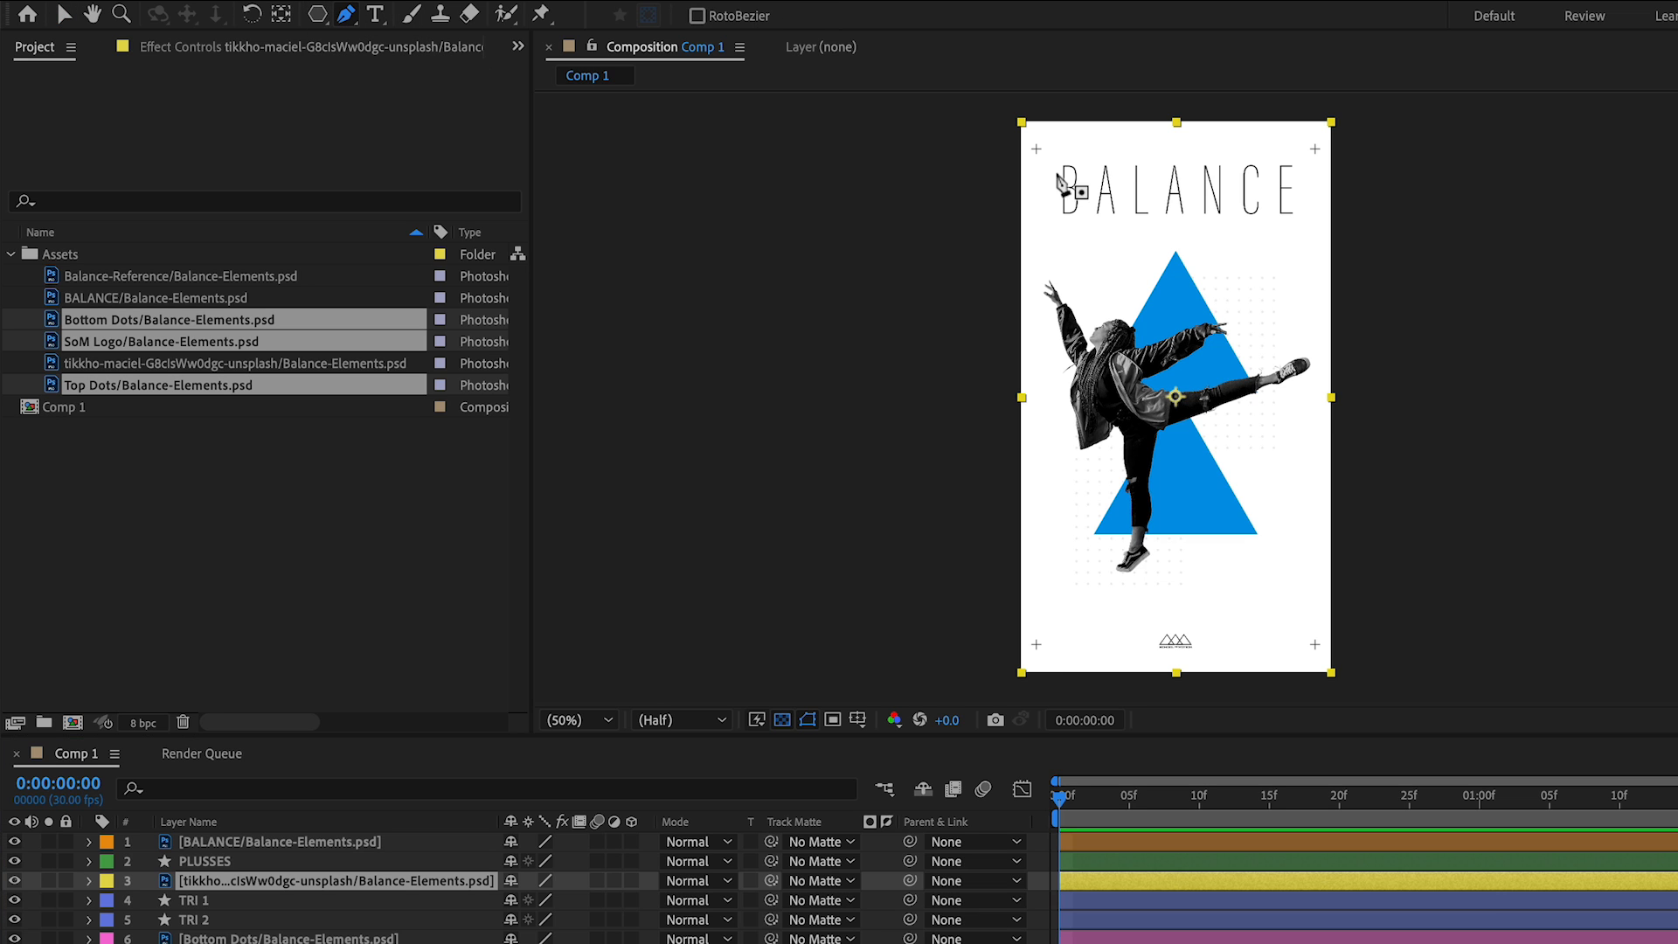
scroll(1167, 395, up, 4)
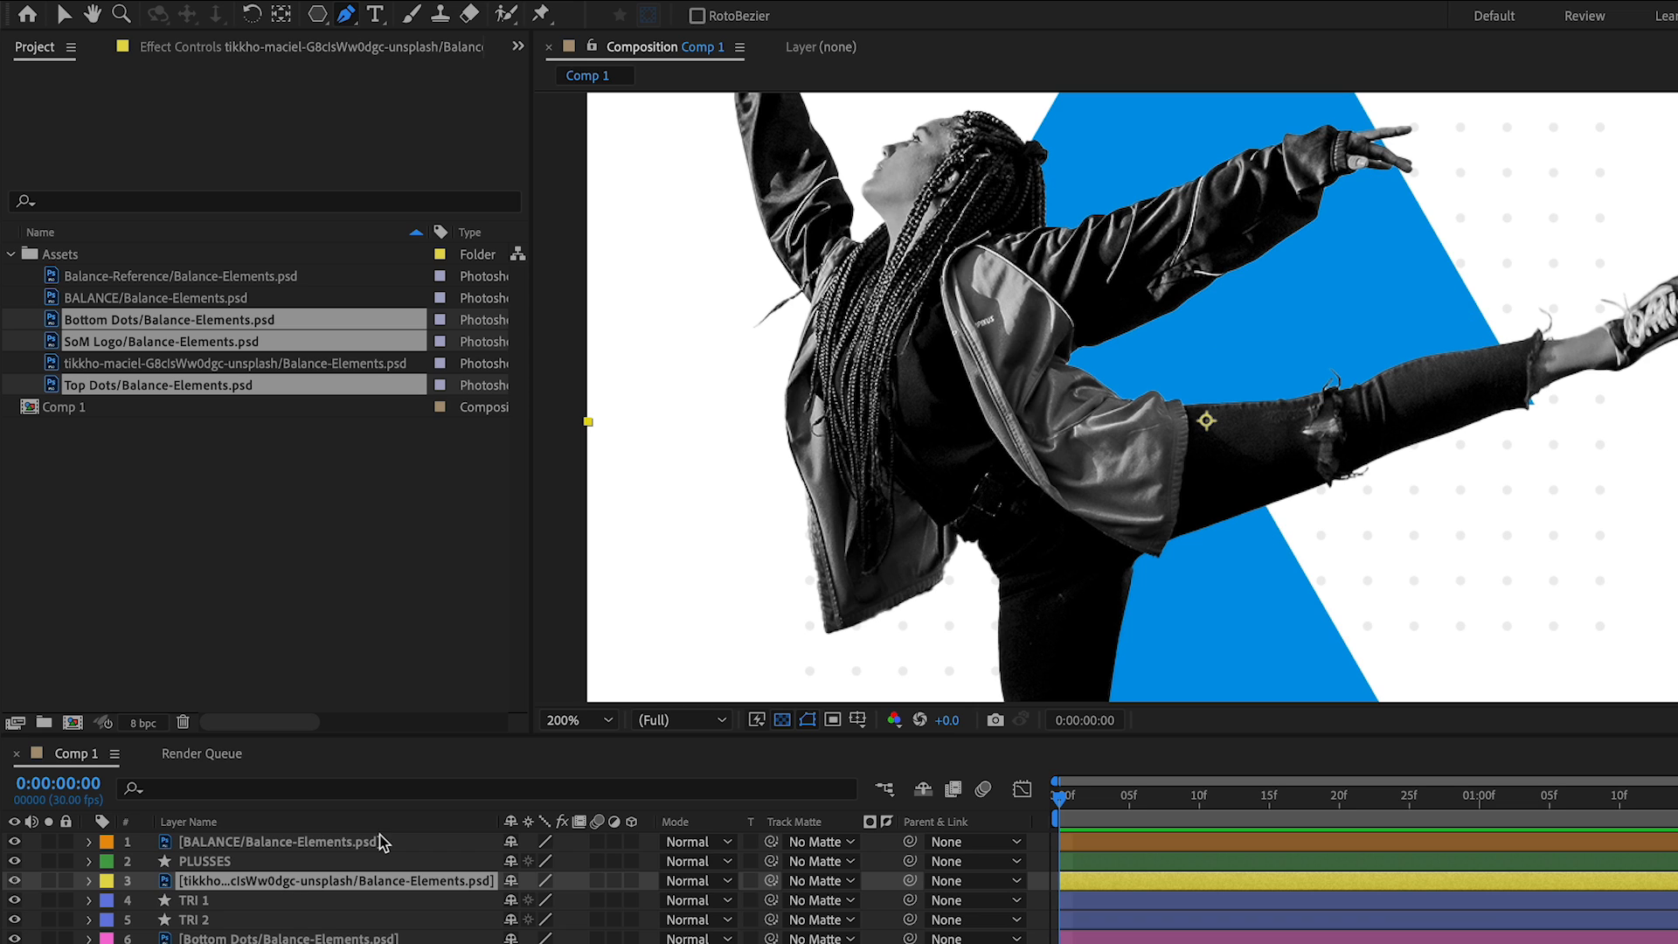
click(354, 882)
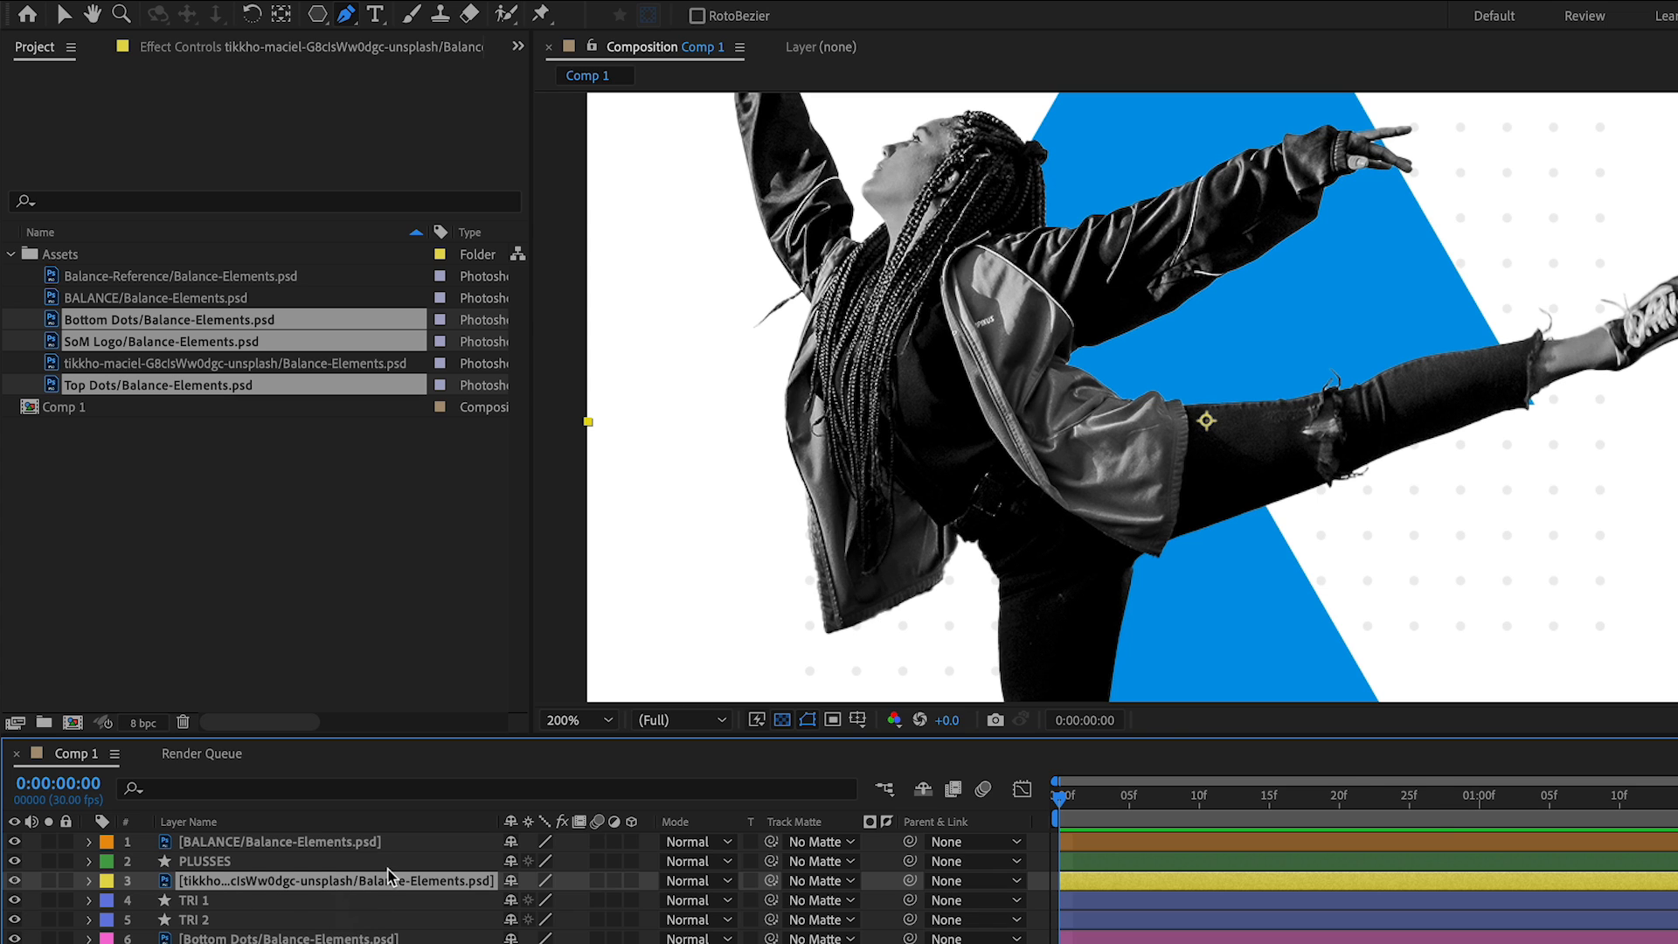
key(t)
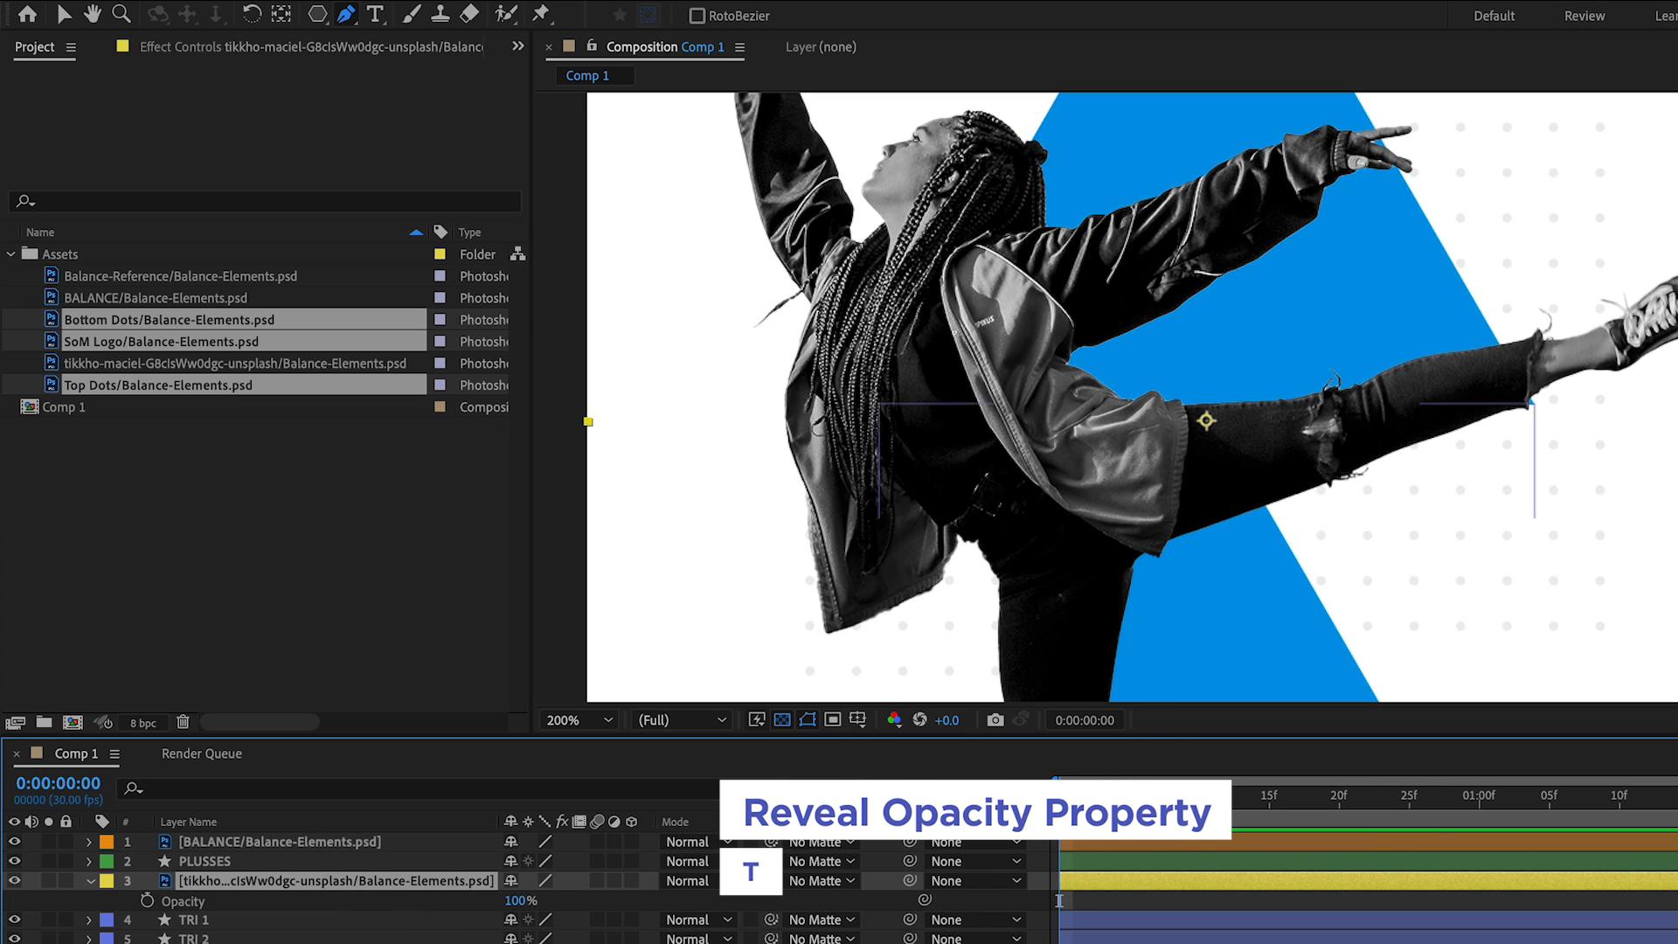
drag(520, 900, 477, 900)
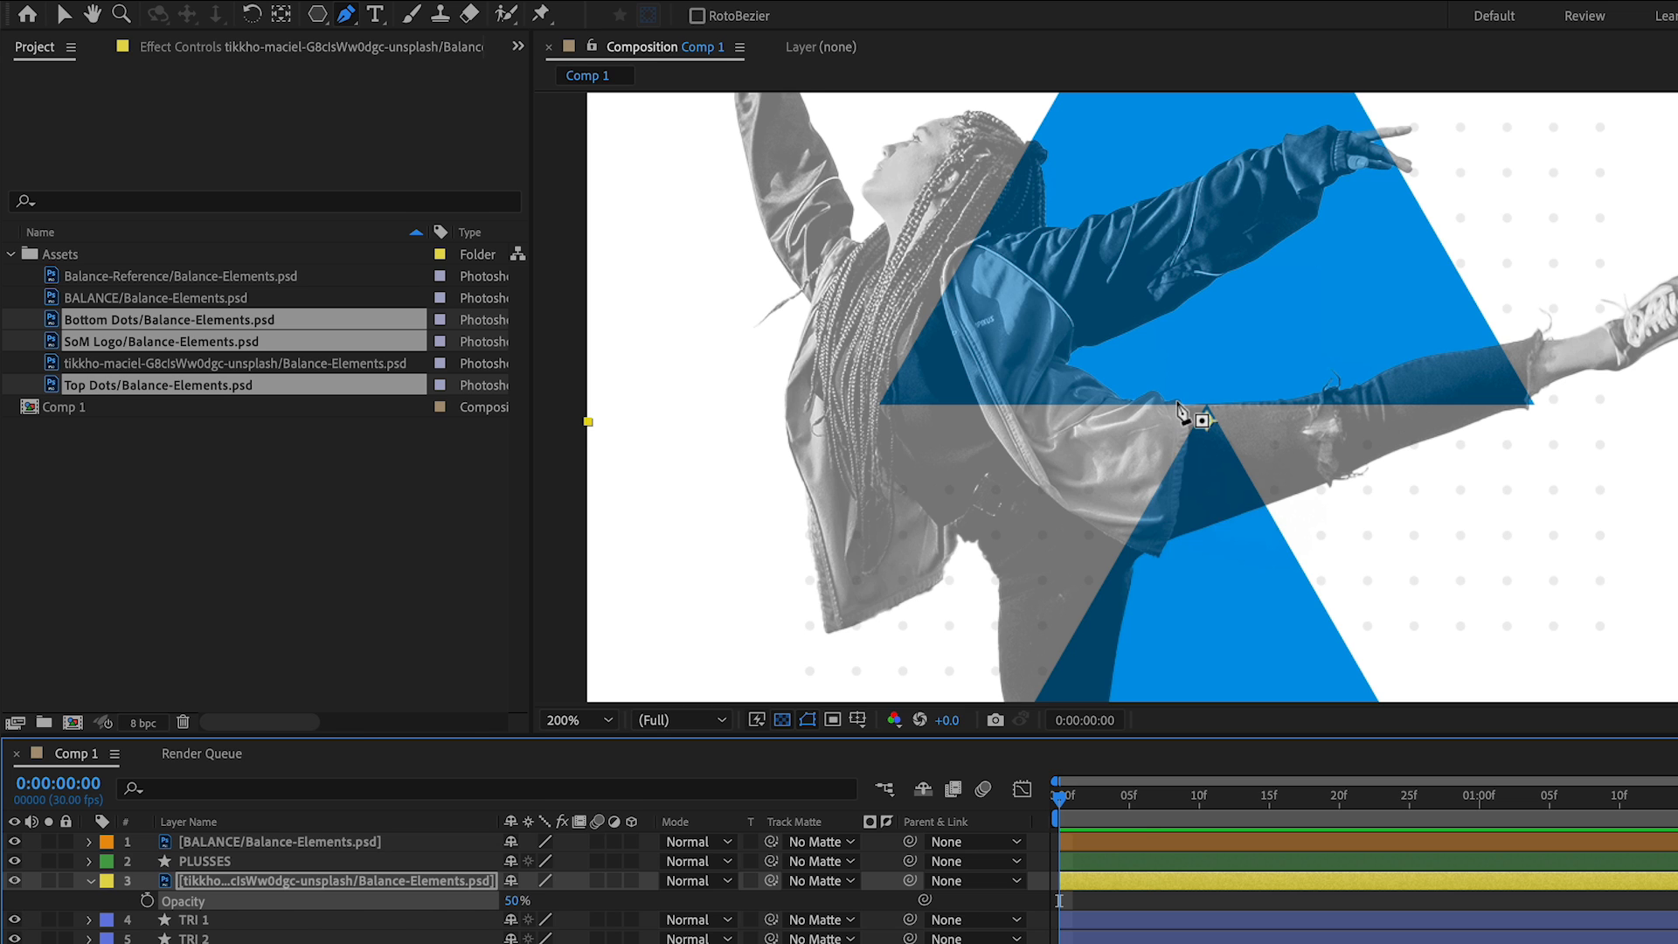
Draw a closed three-point mask on the dancer photo along TRI 1's base and right edge, enclosing the thigh area above the base.
scroll(802, 414, up, 2)
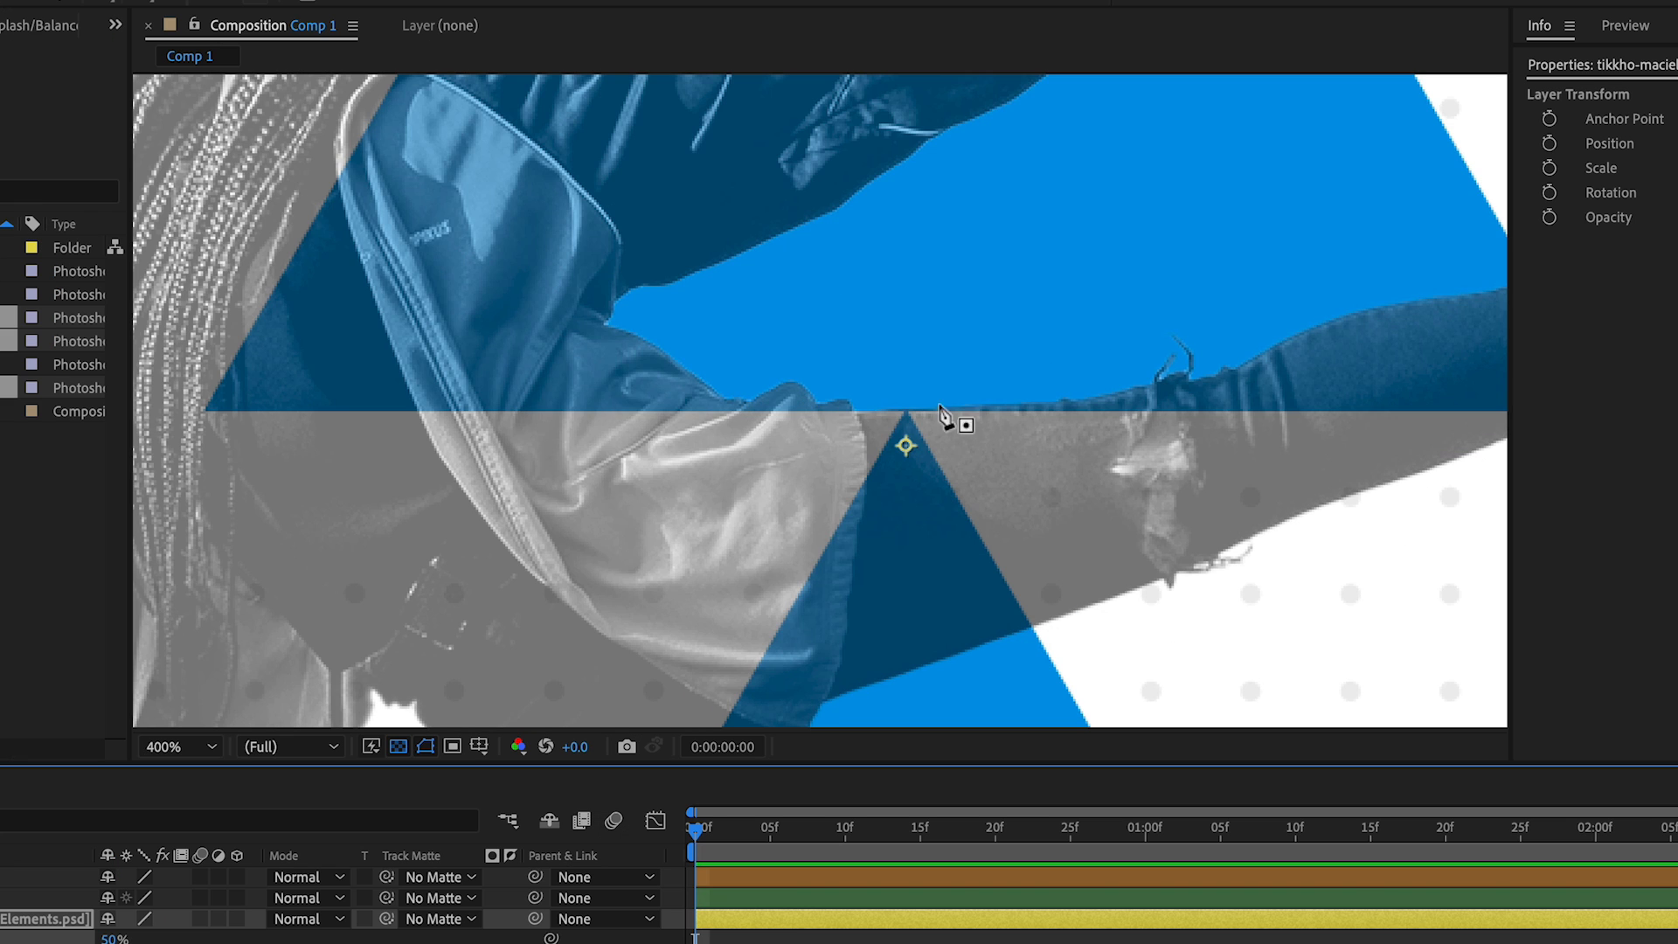
scroll(1117, 301, down, 2)
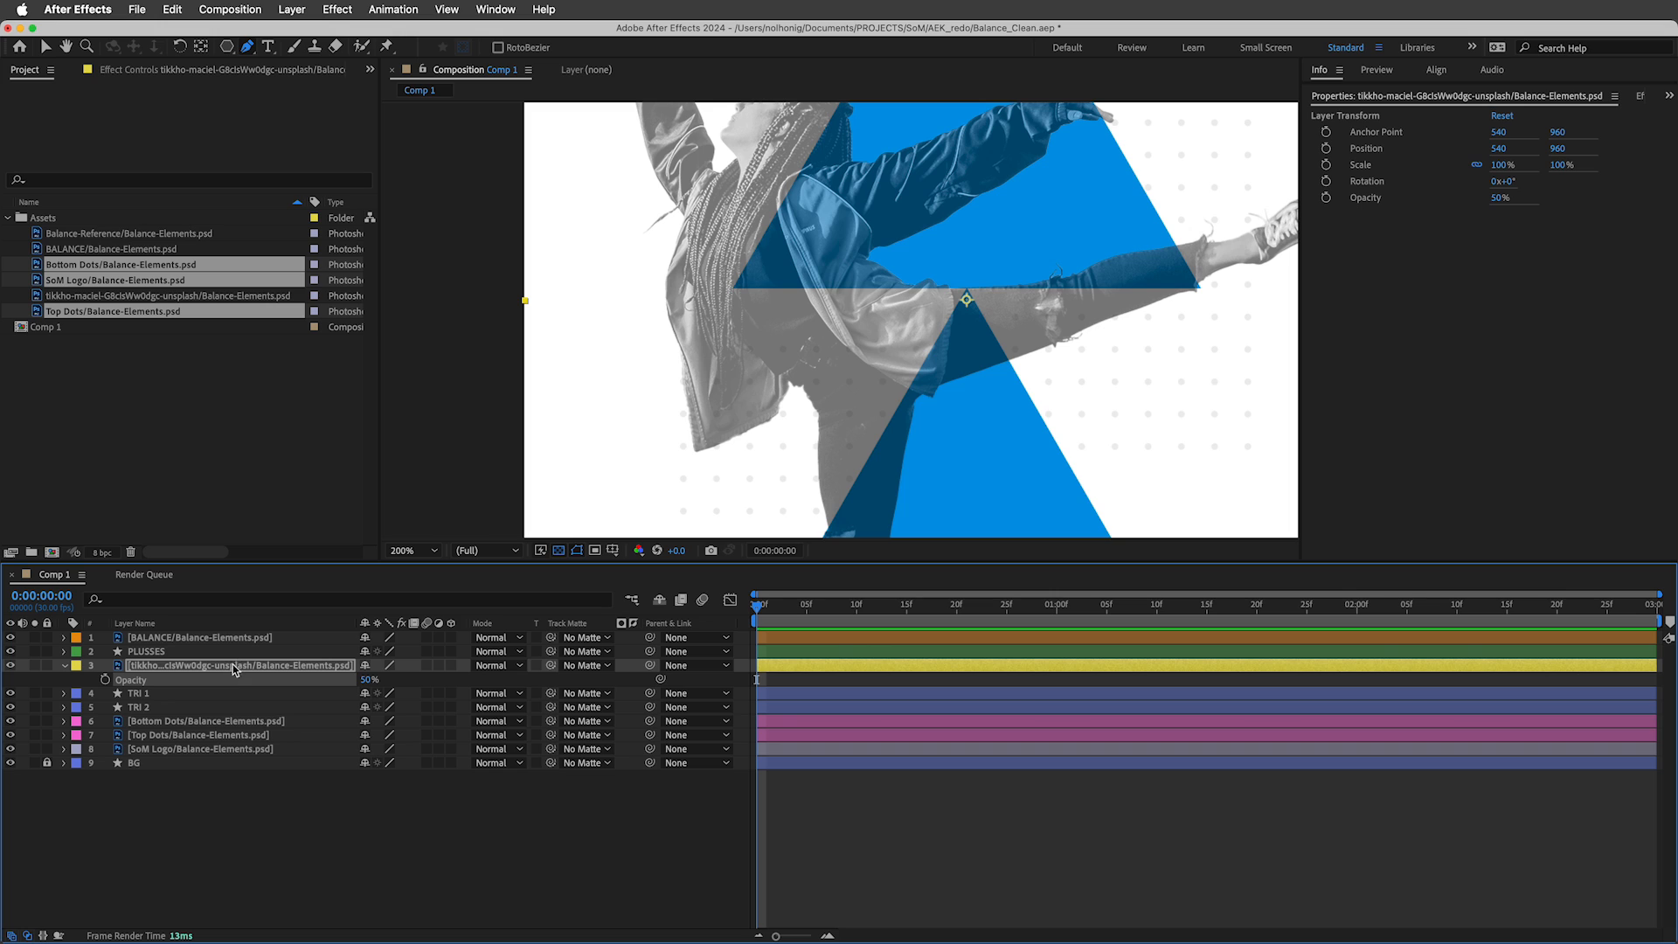
click(230, 666)
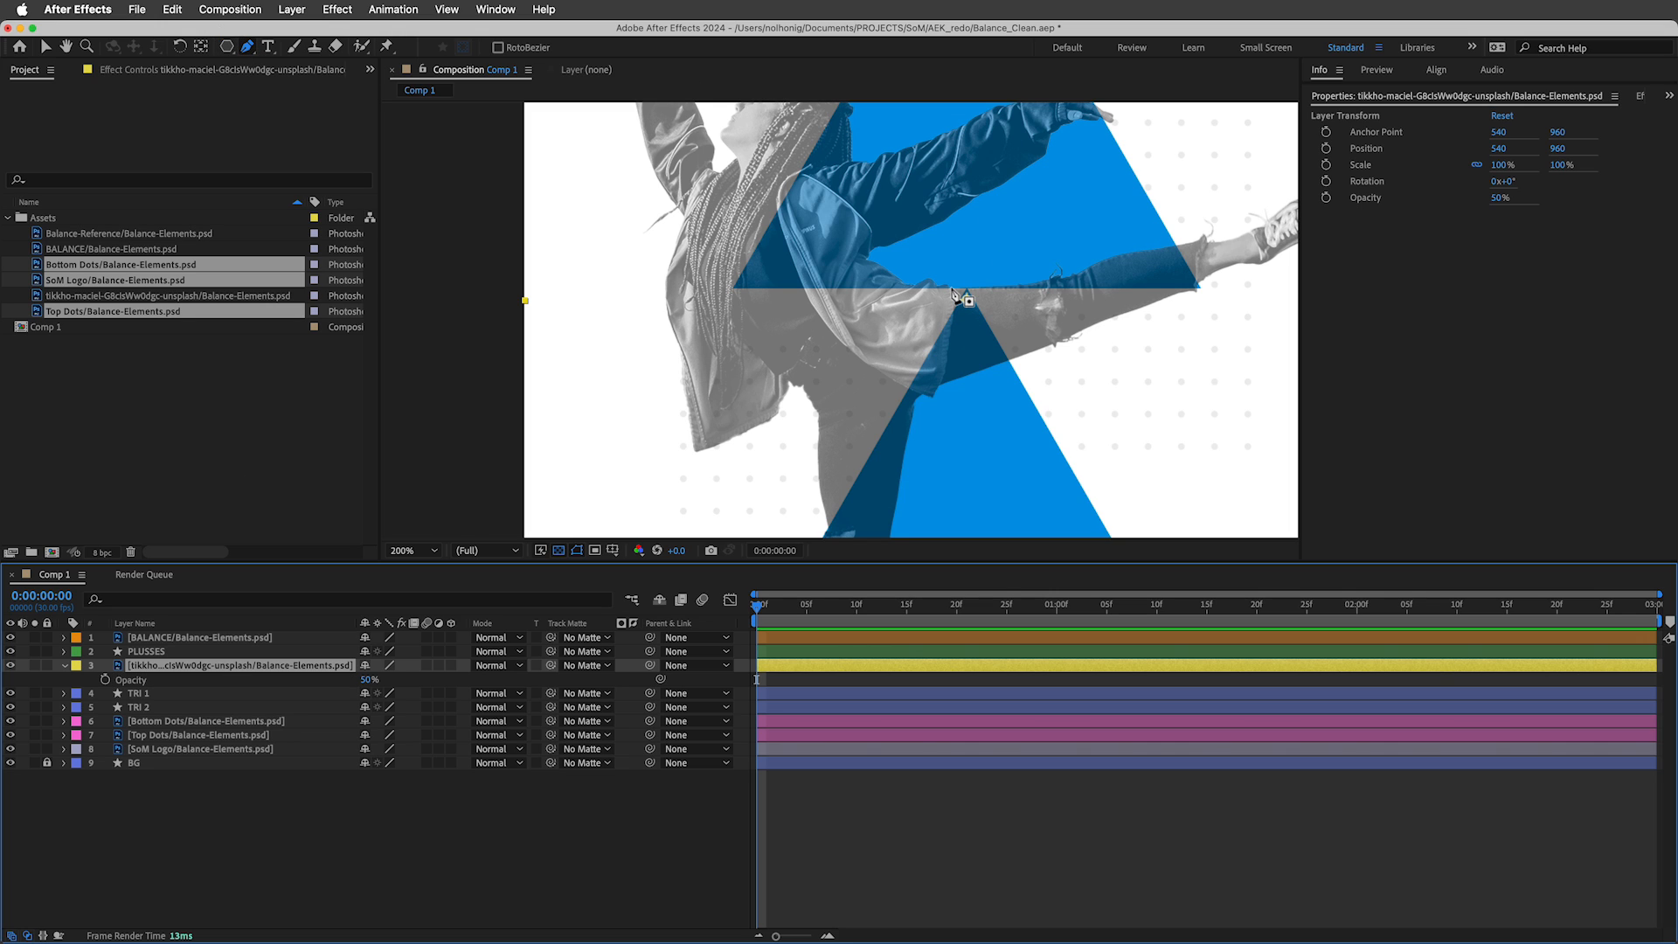
scroll(950, 286, up, 2)
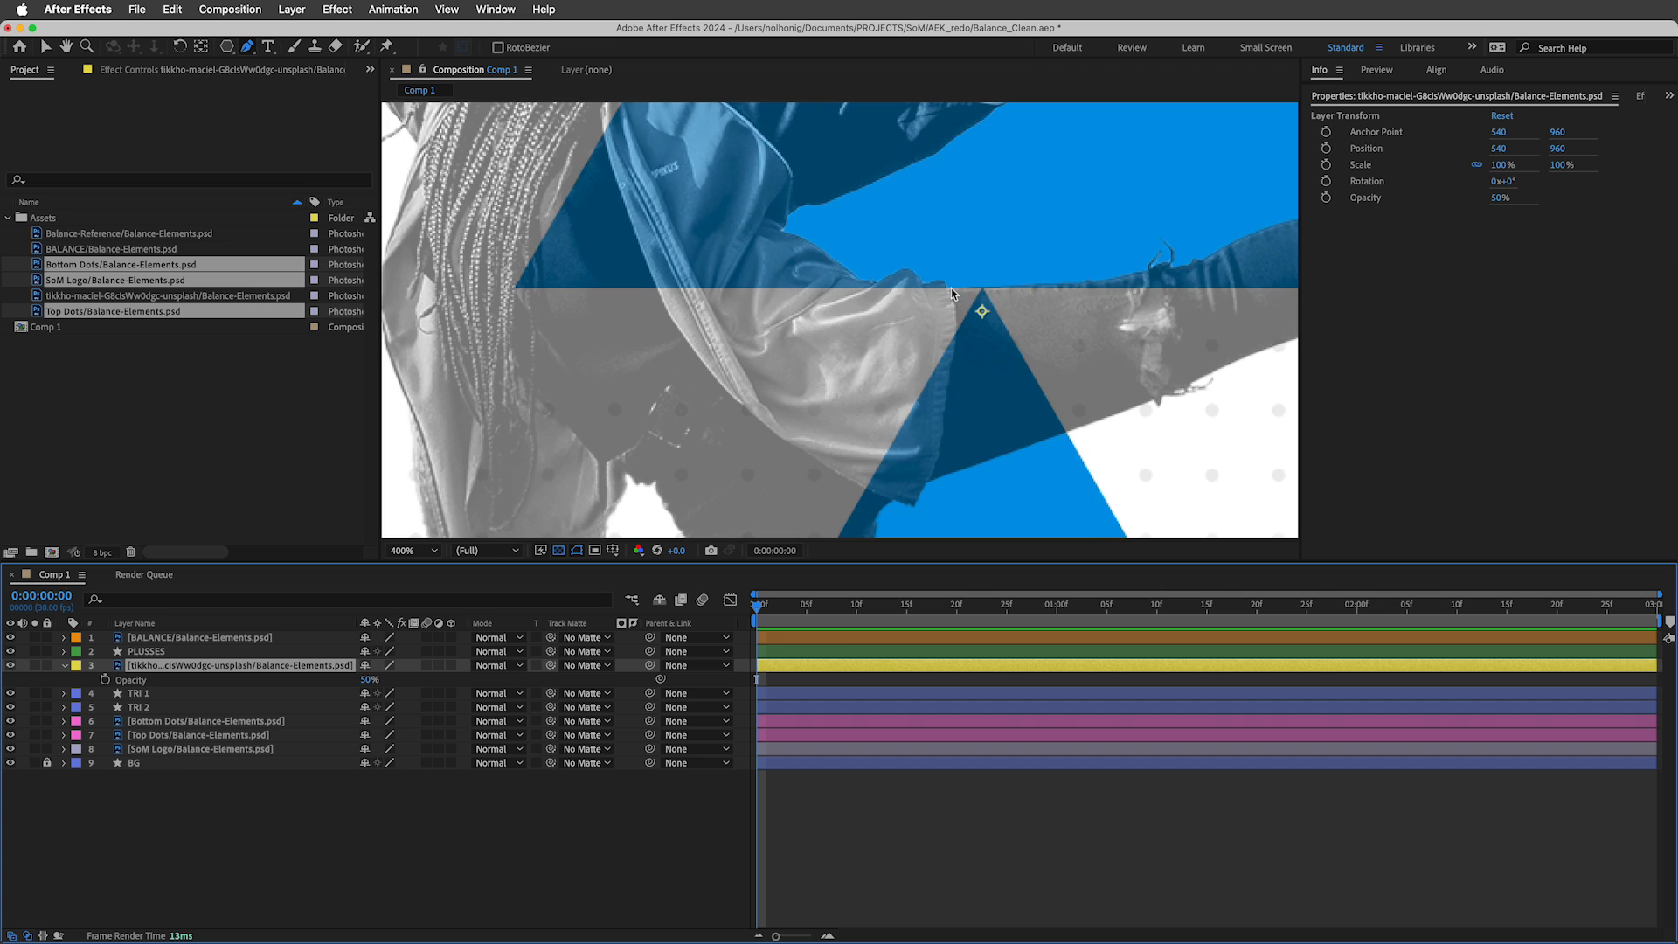
drag(1038, 280, 750, 417)
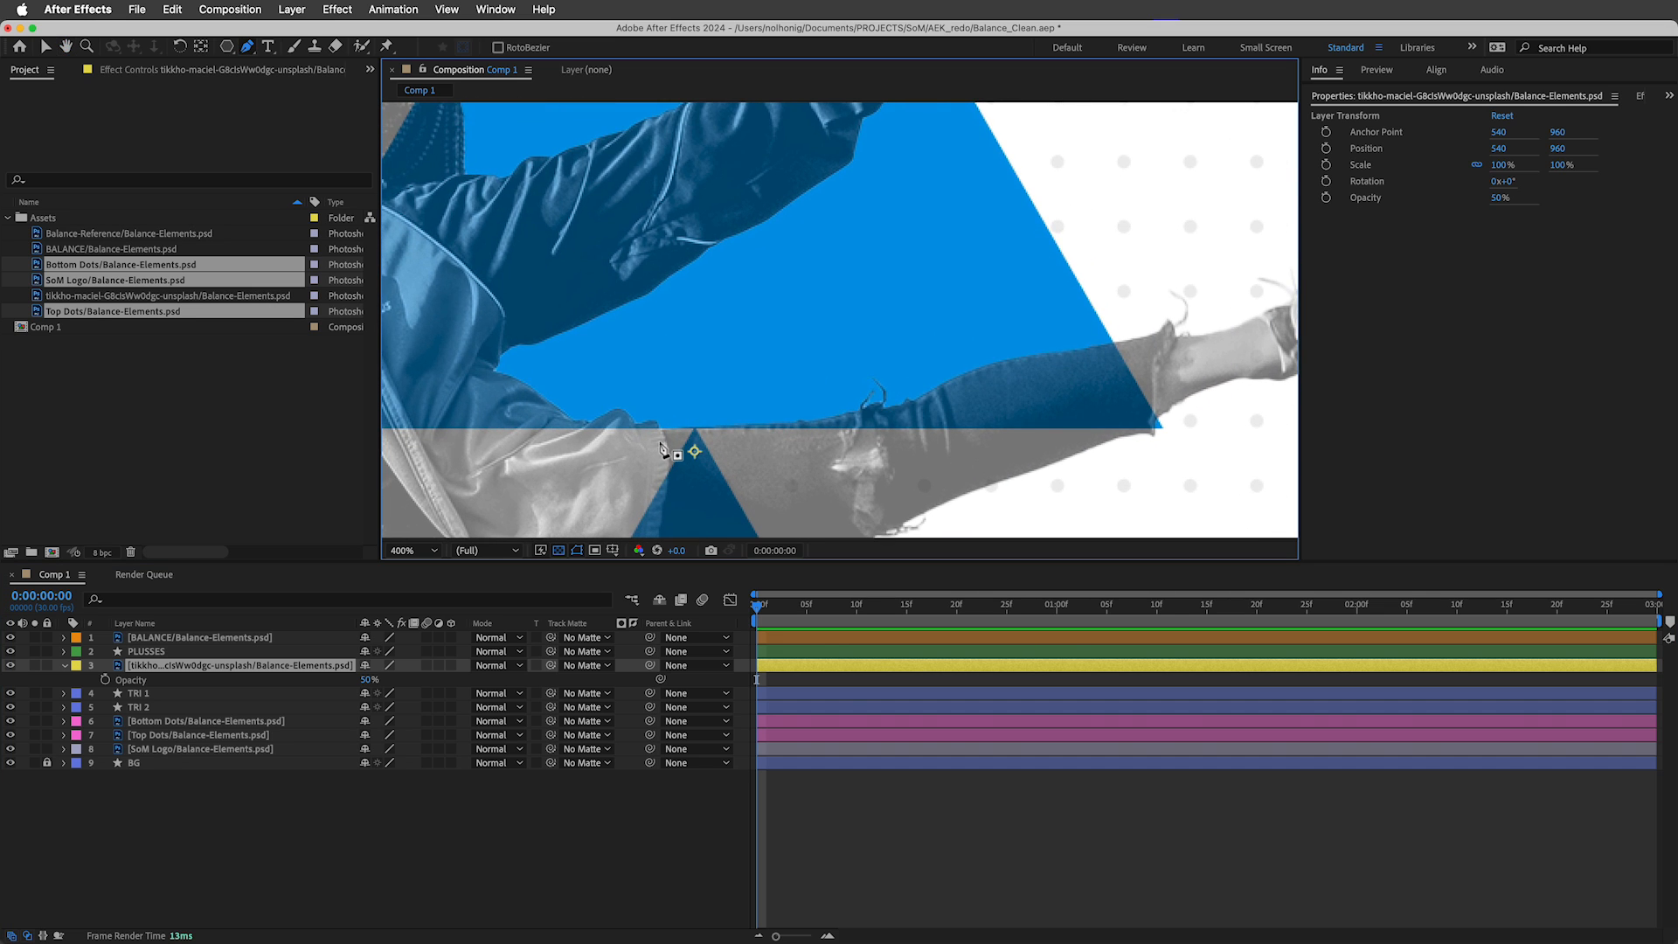
click(664, 428)
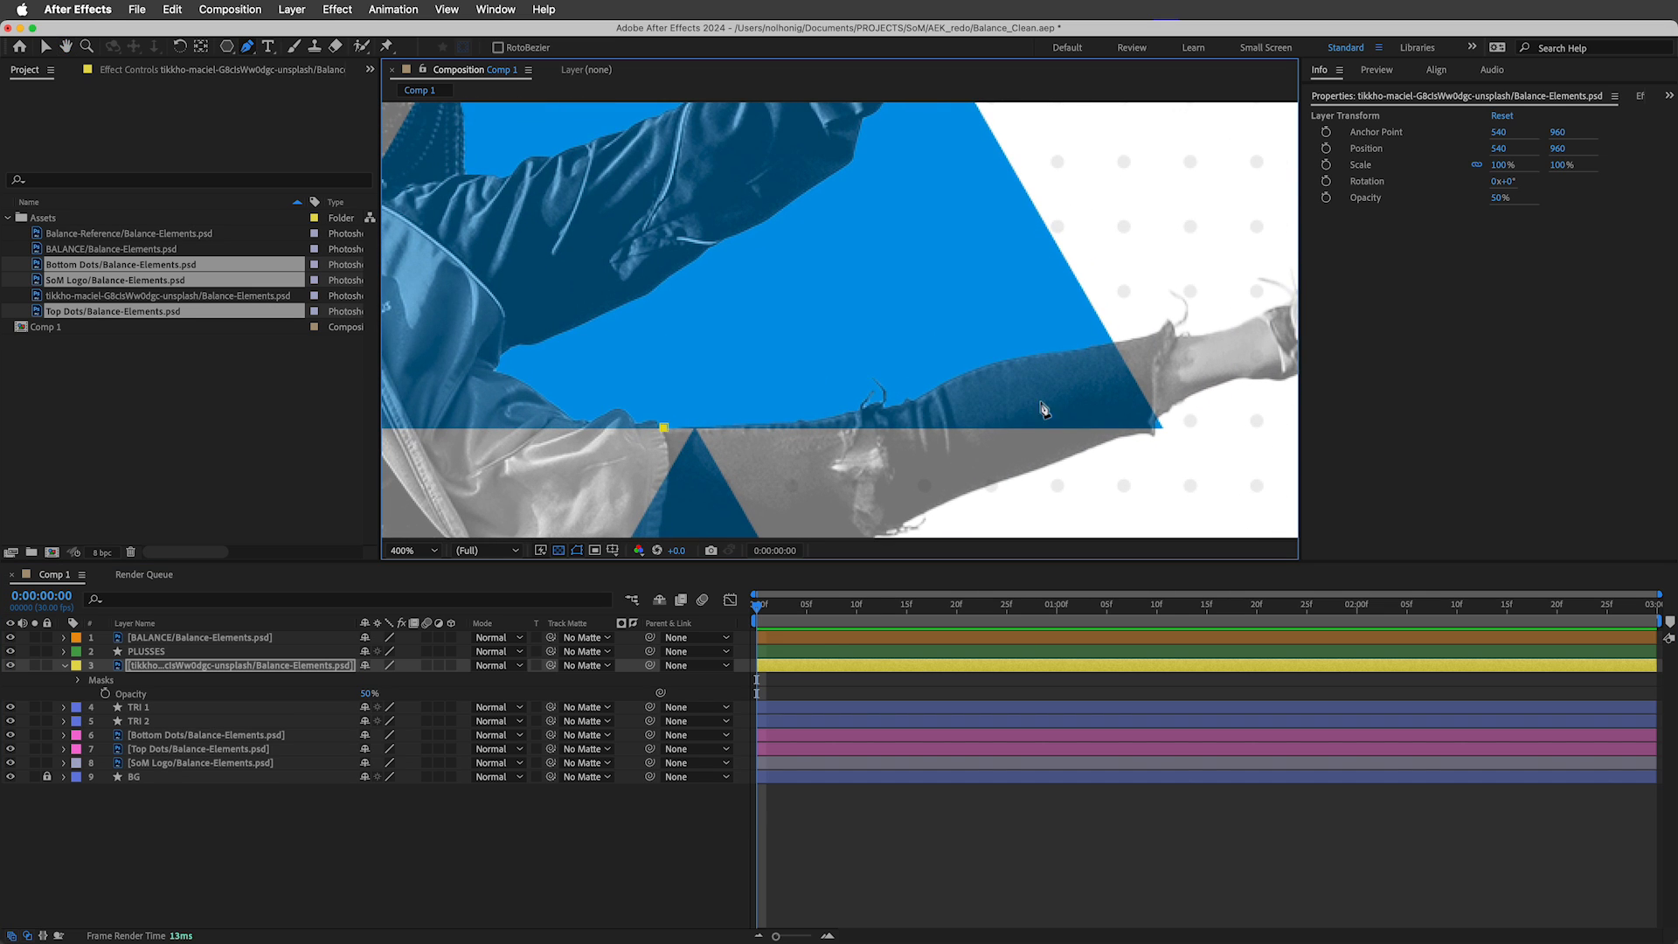
click(1160, 428)
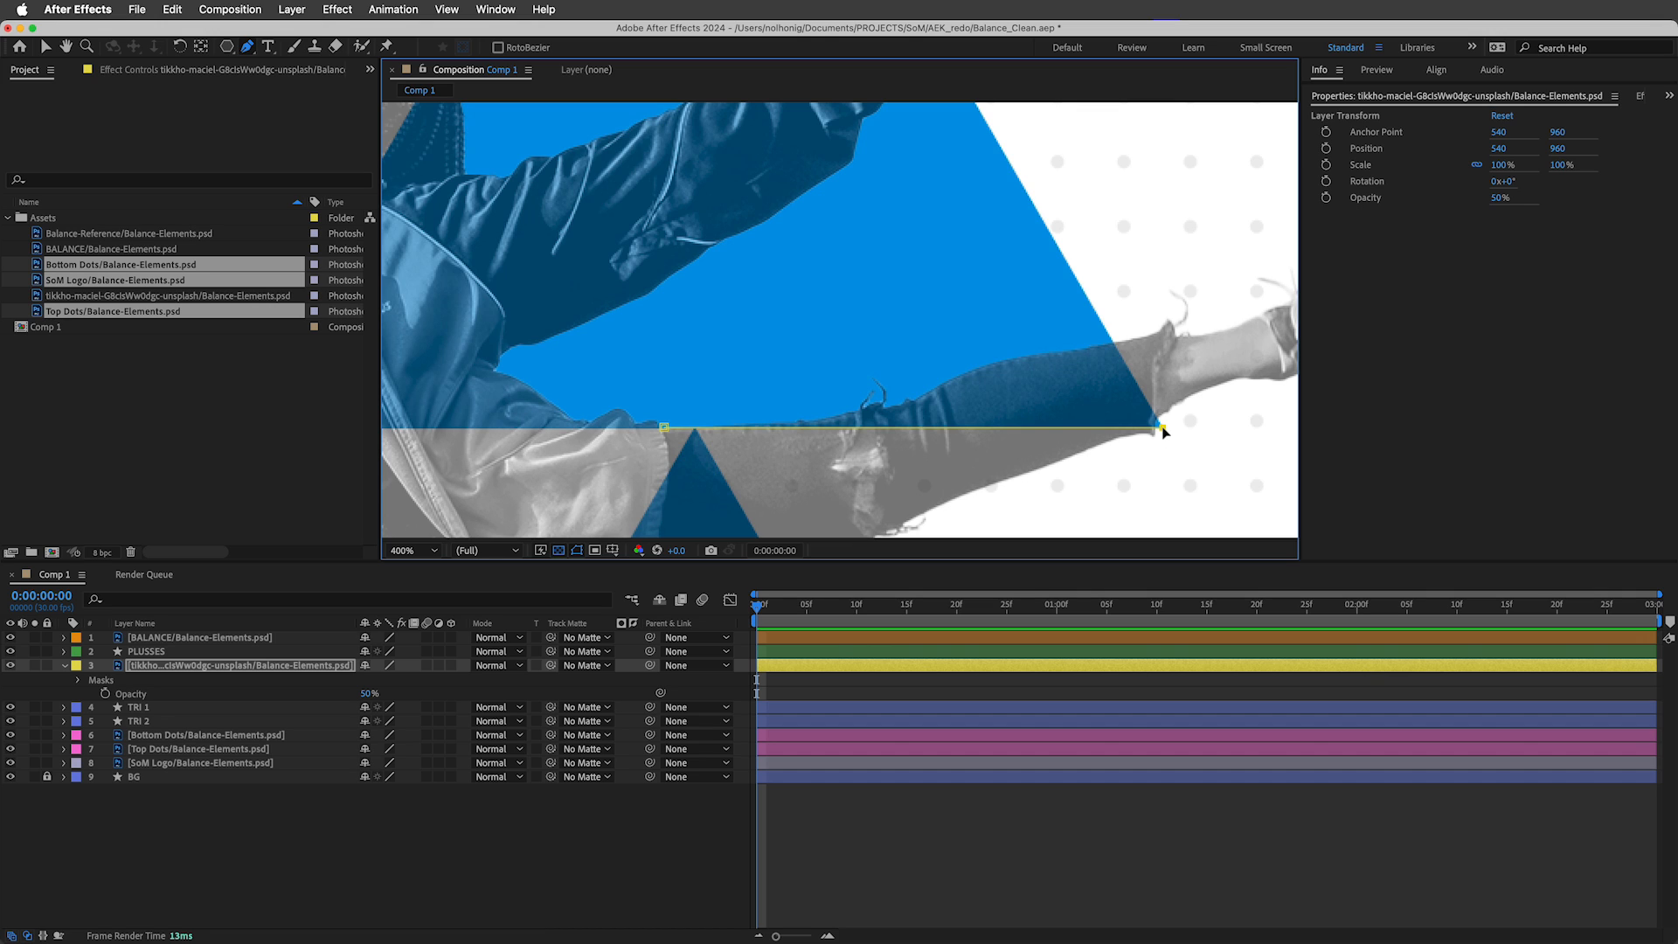
click(1063, 256)
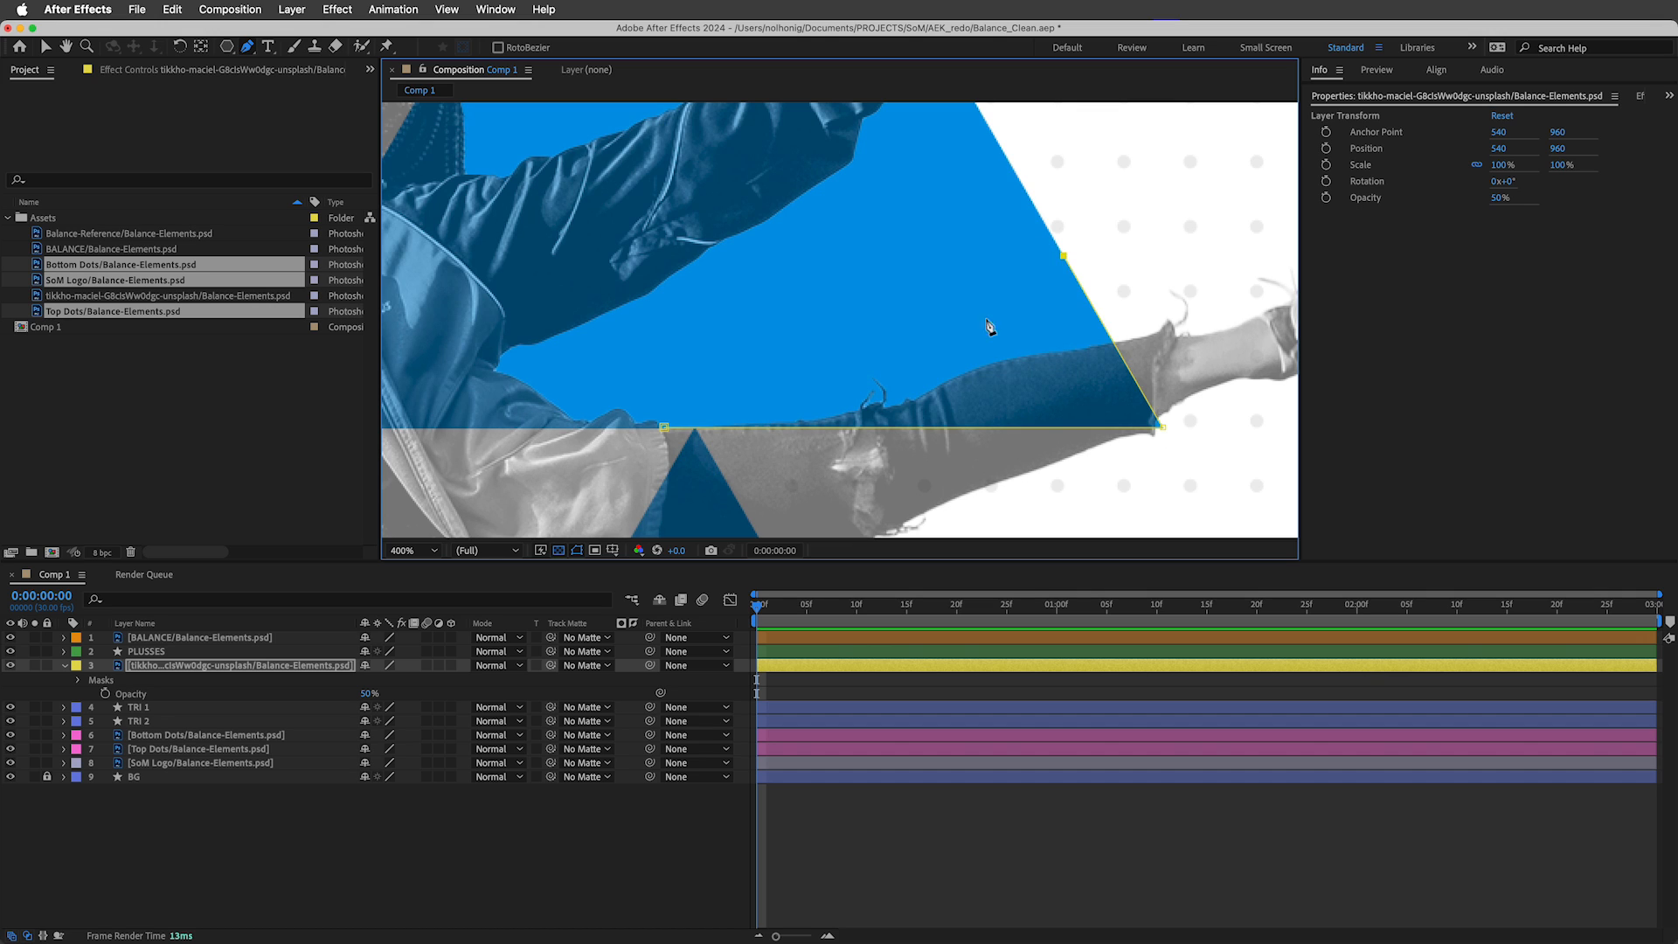
click(664, 429)
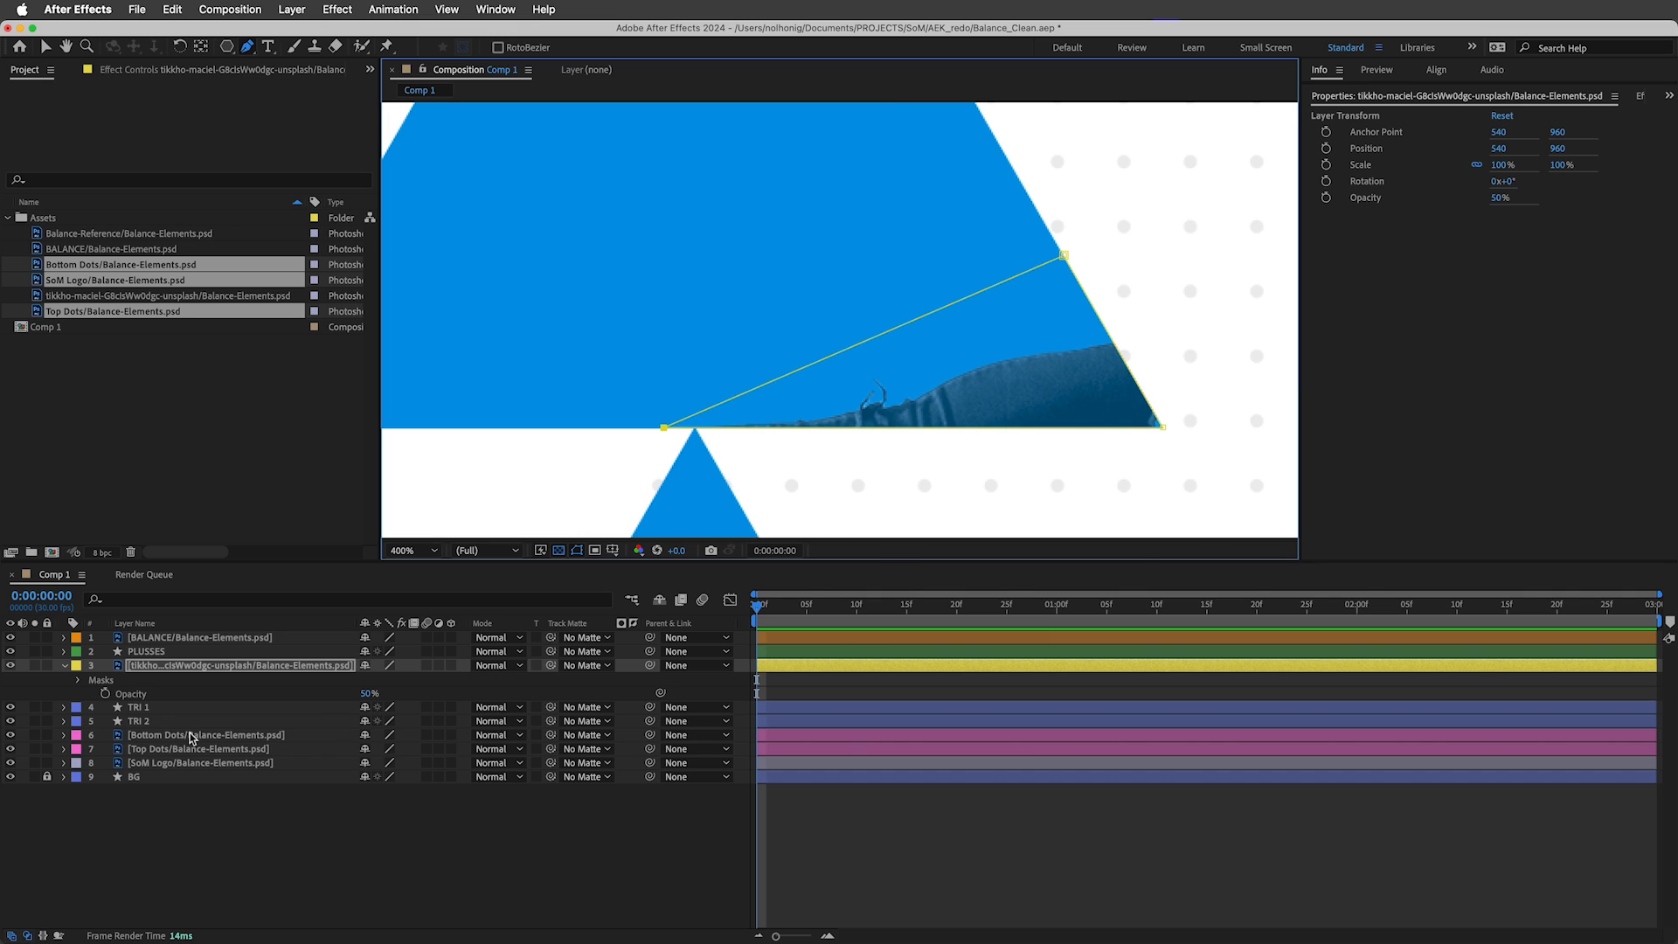
Restore the dancer photo layer's opacity to 100% and deselect the layer.
click(262, 666)
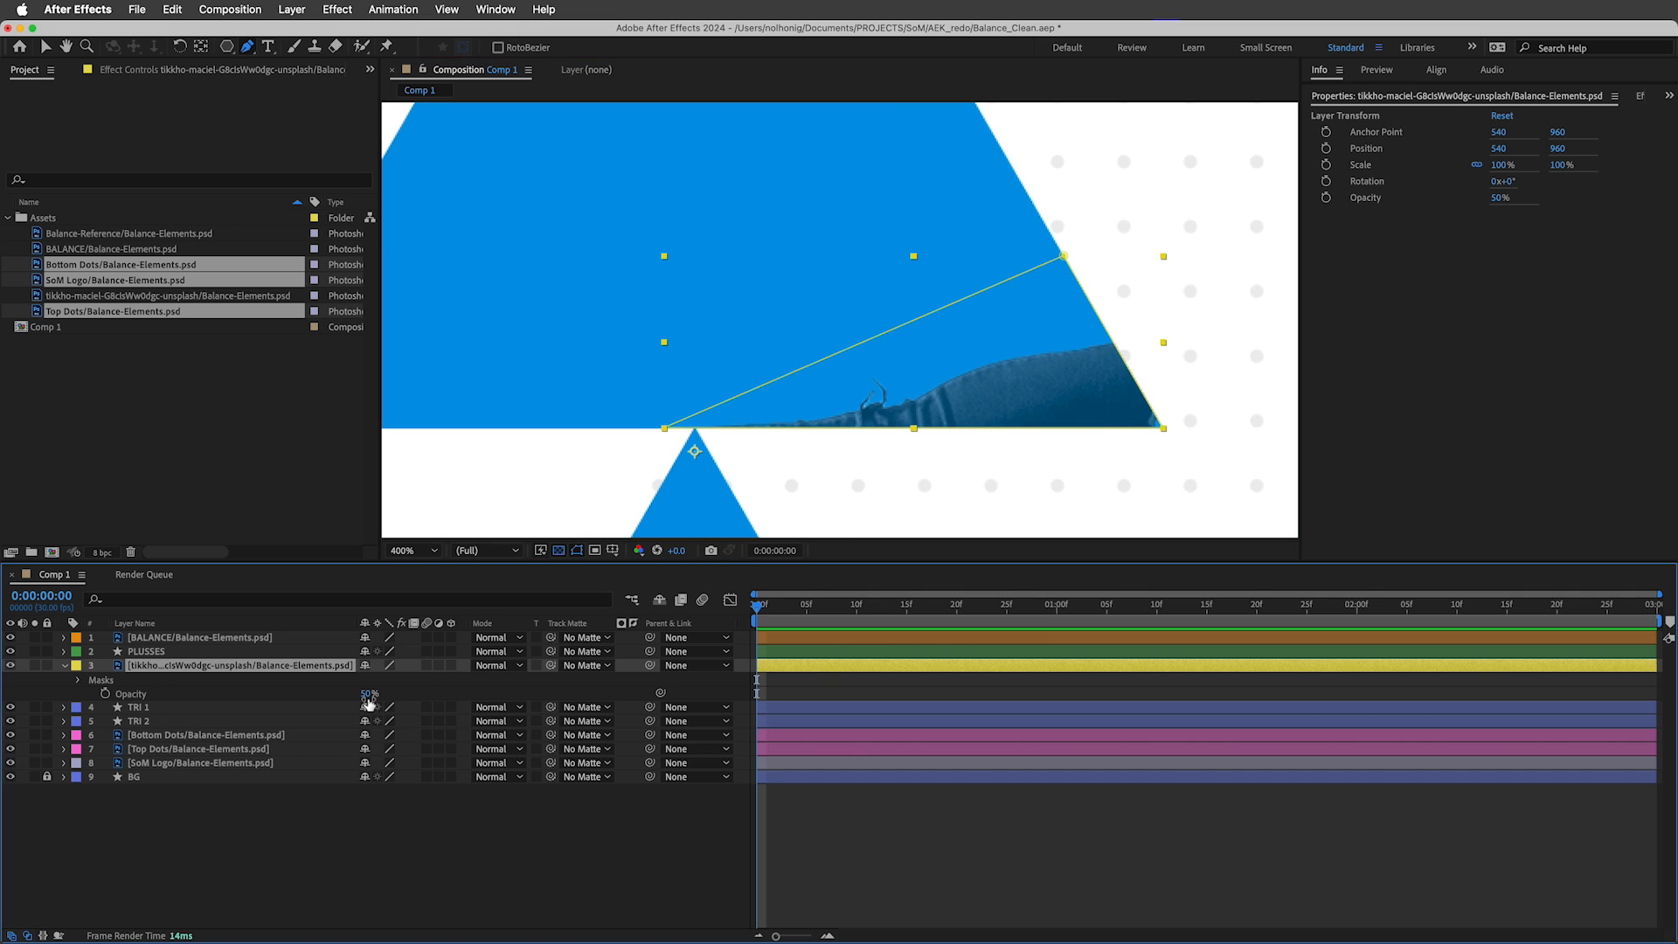
drag(370, 692, 419, 693)
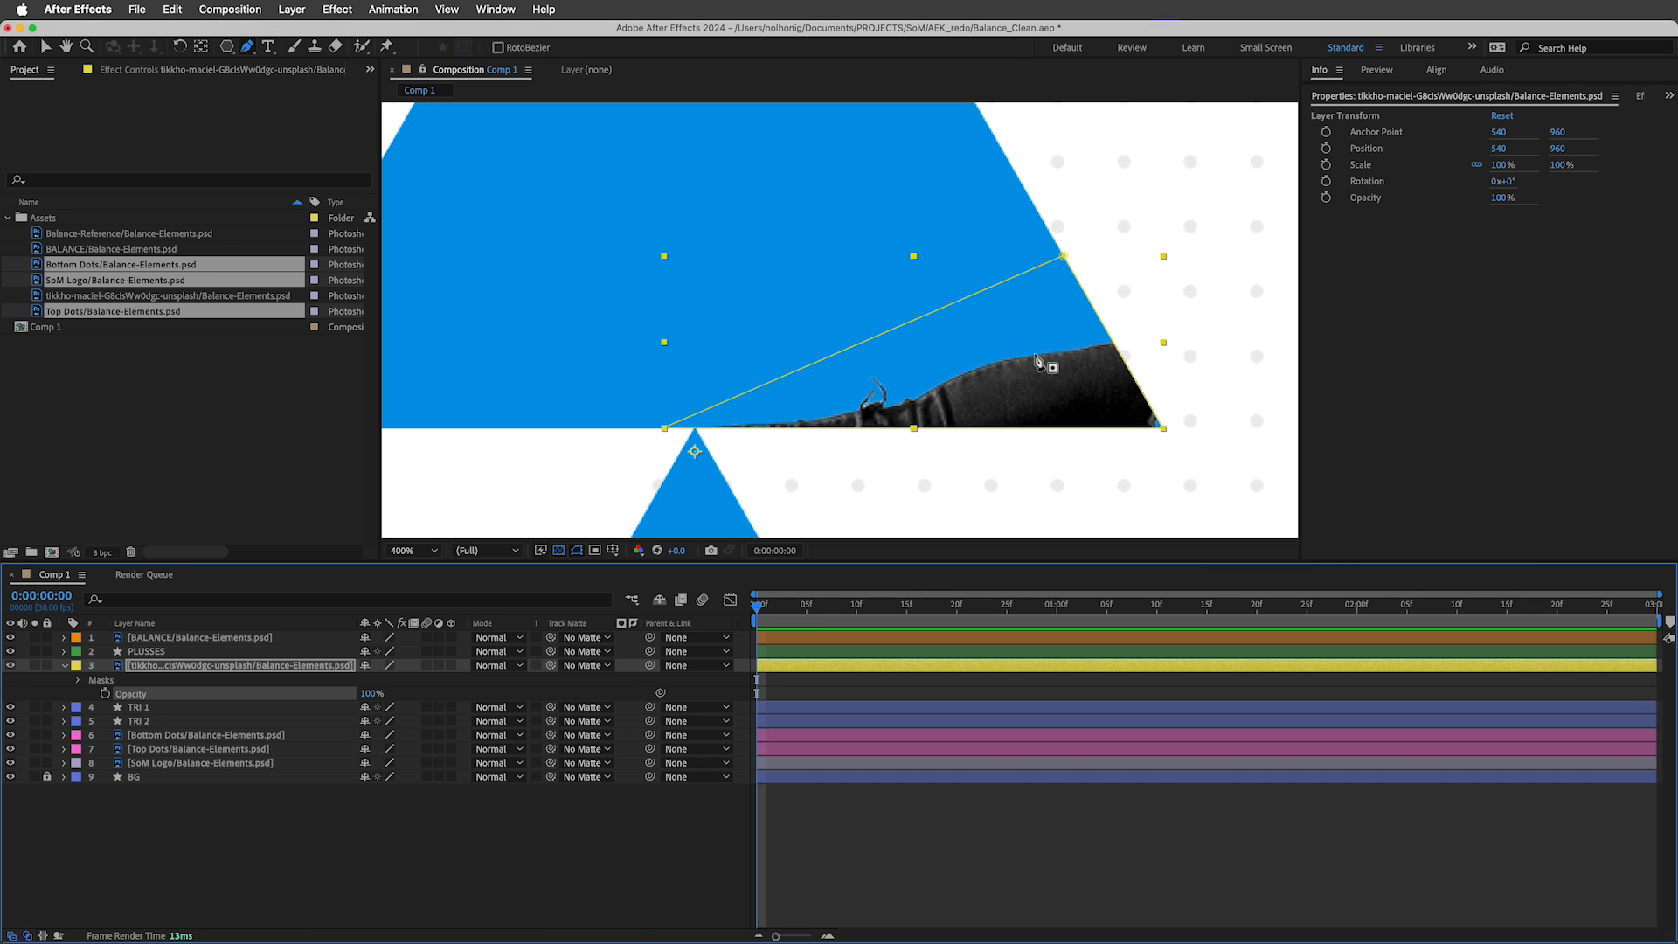
key(shift+slash)
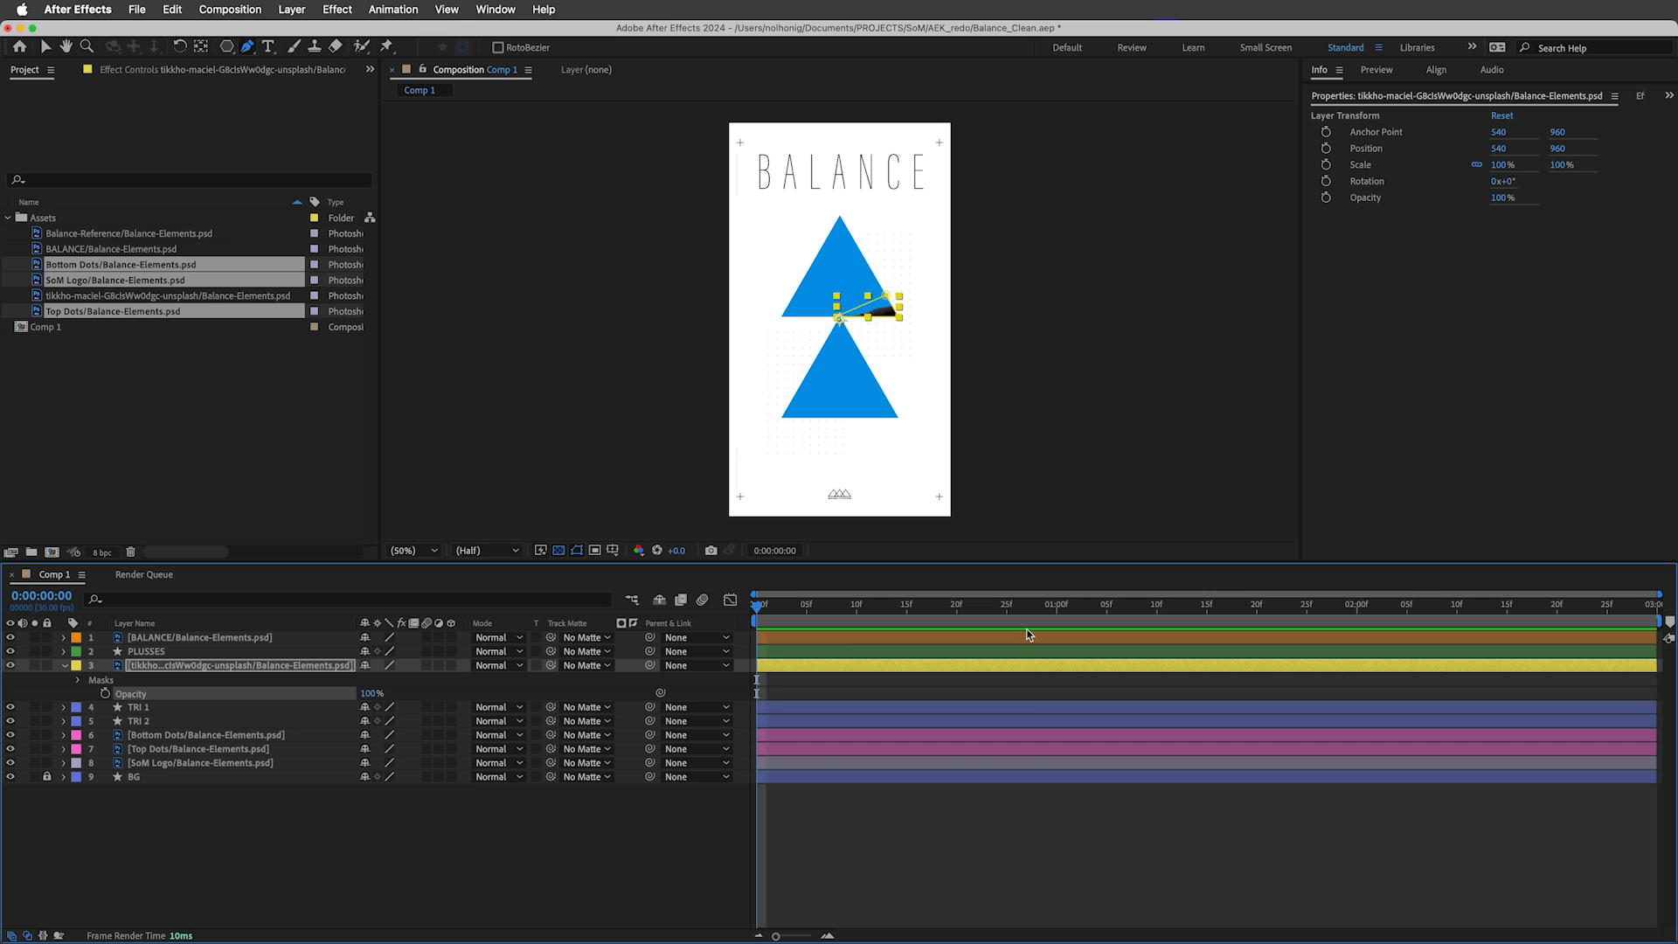
click(1014, 831)
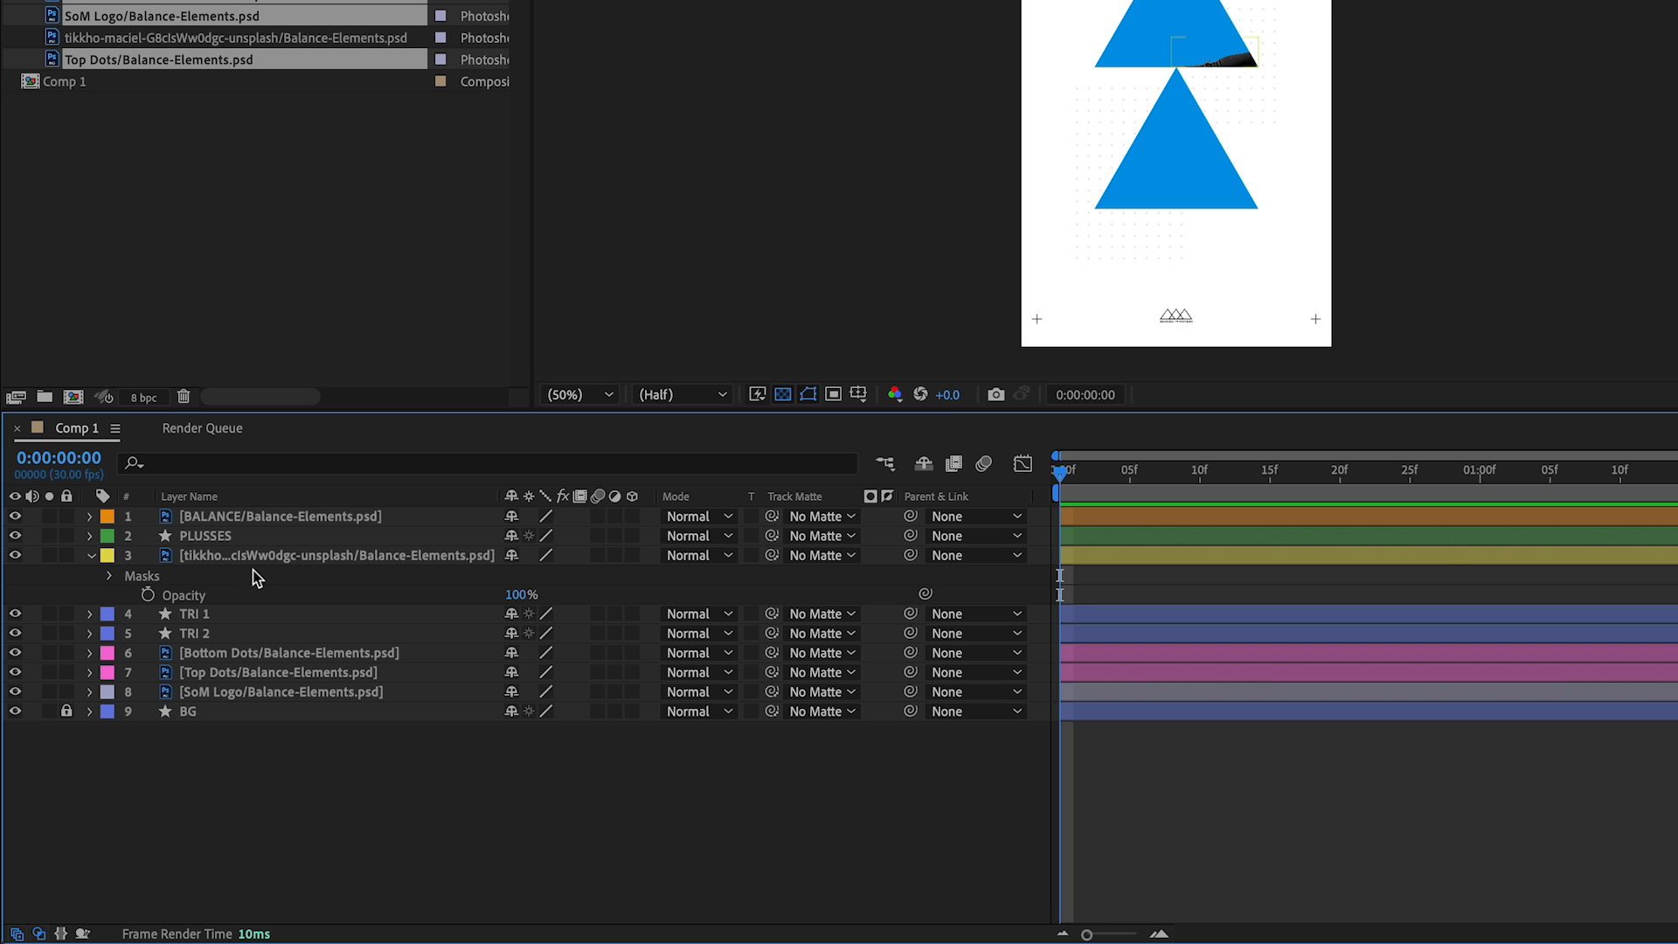
Set Mask 1 on the dancer photo layer to Subtract and deselect the layer.
click(274, 556)
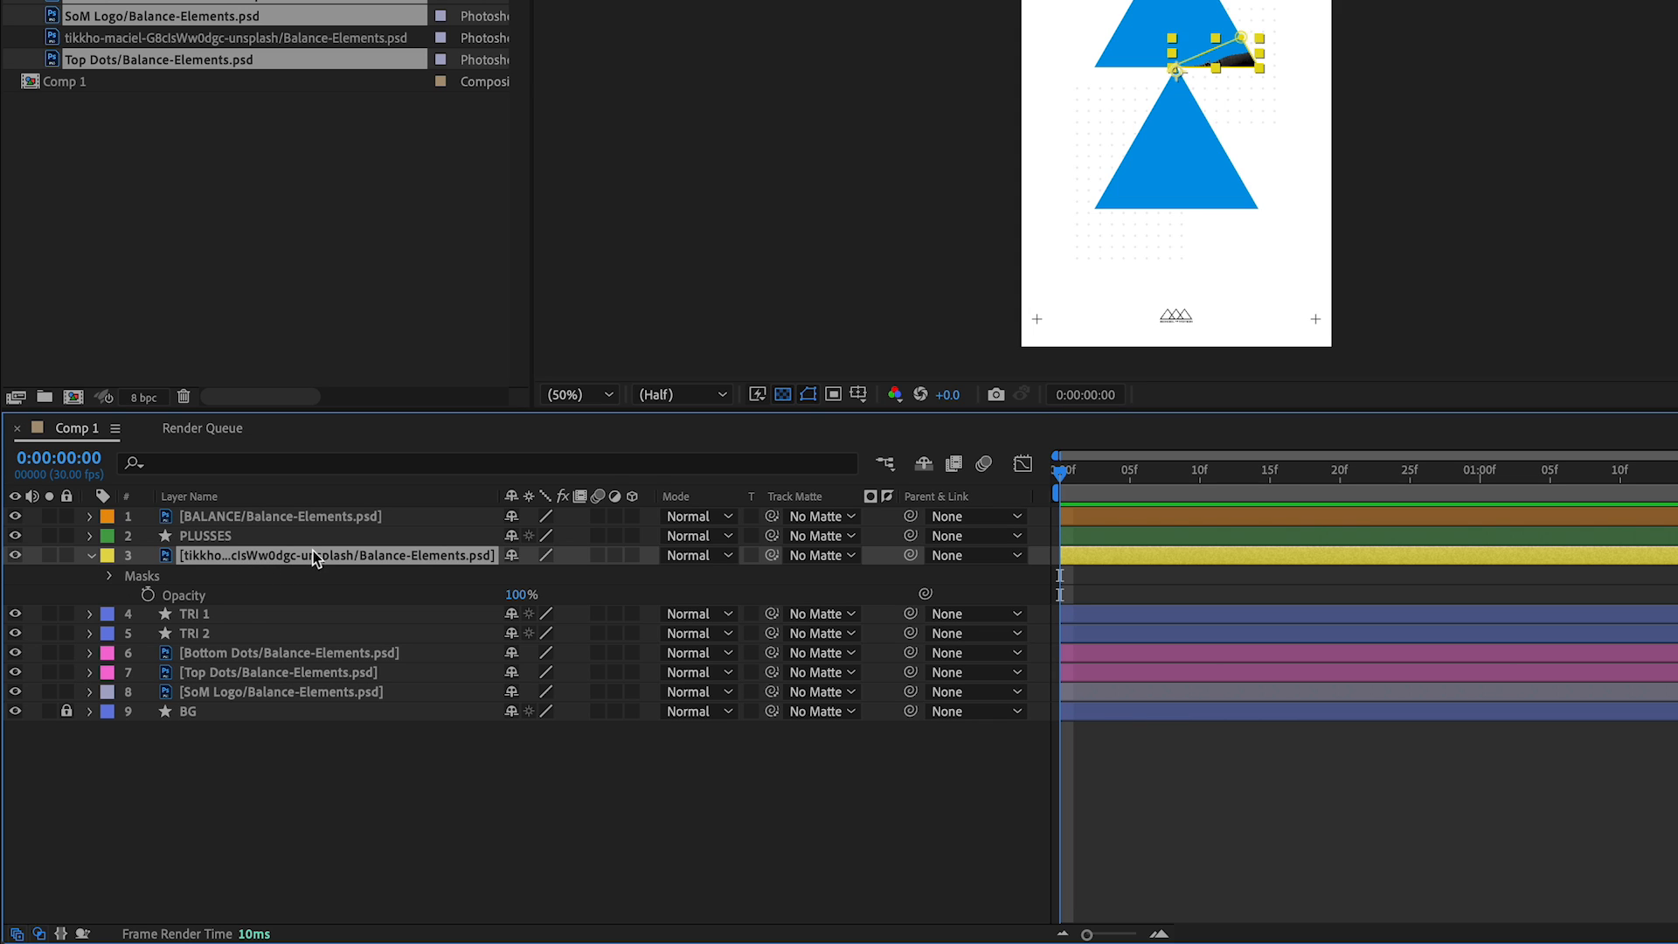
key(m)
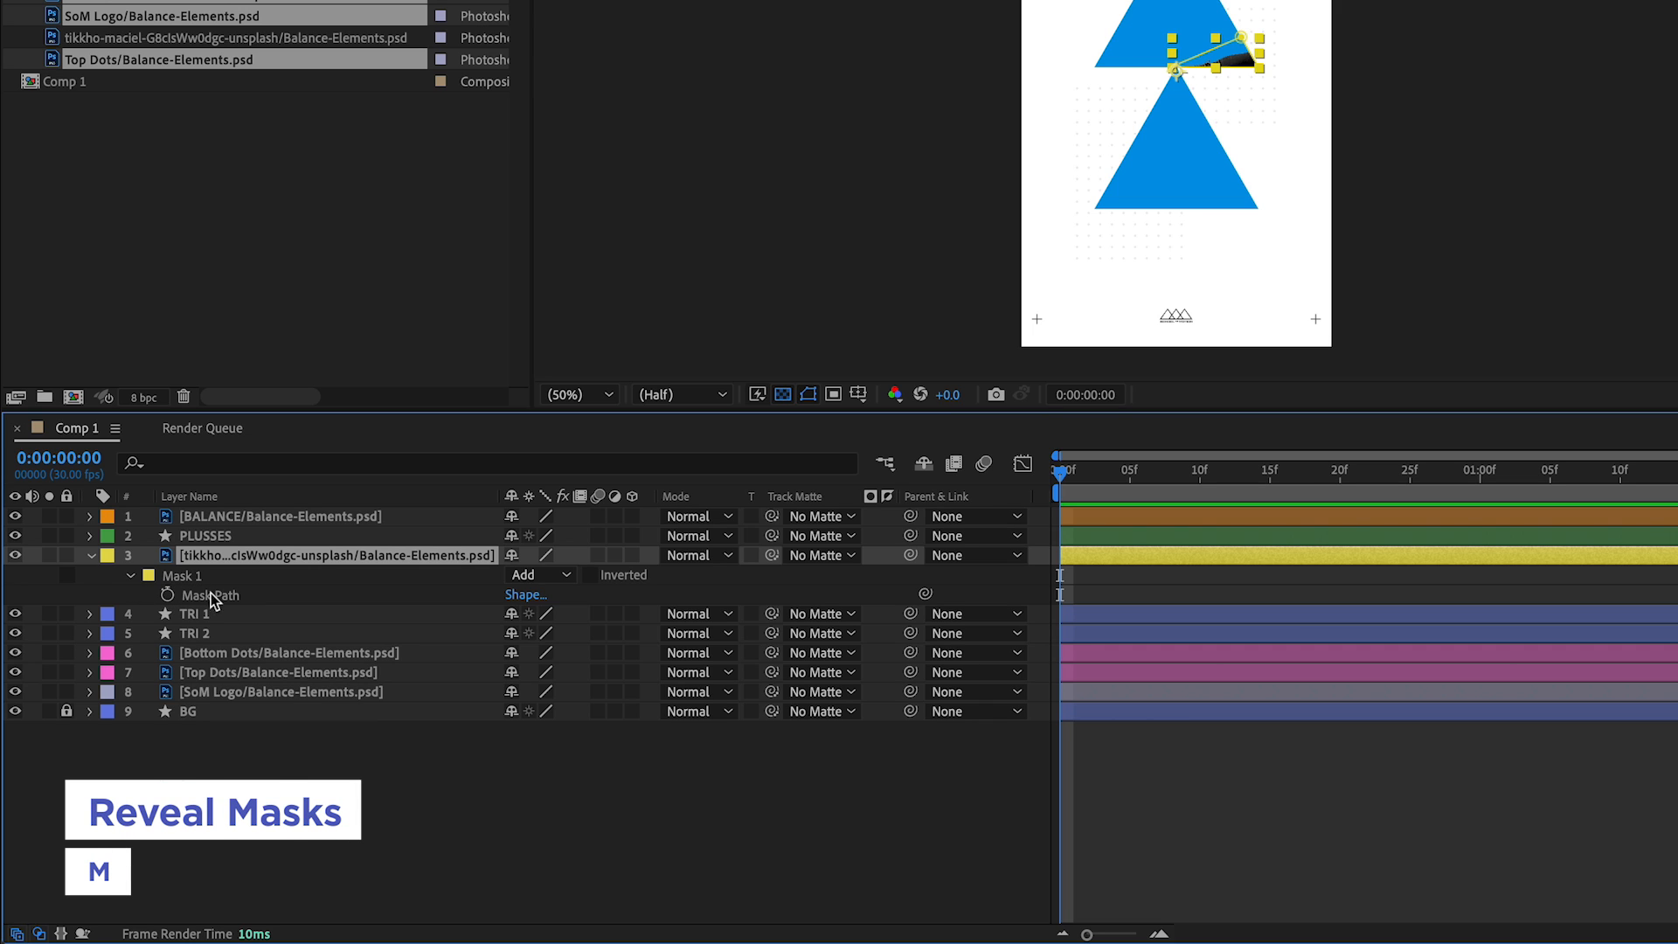
click(566, 576)
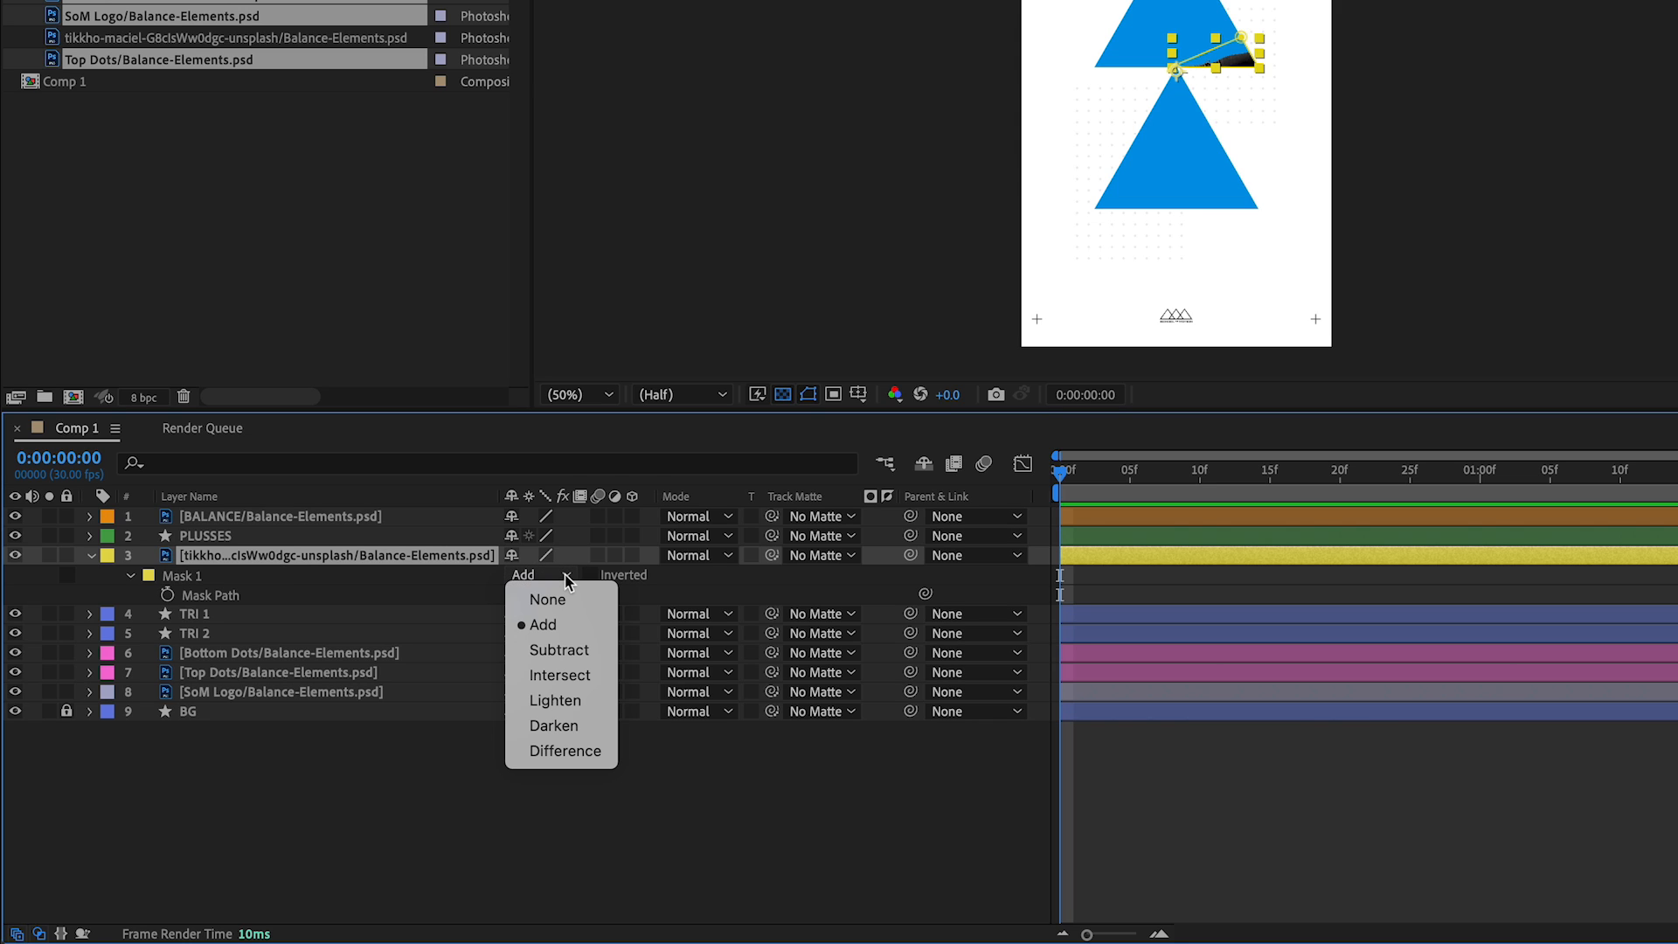
click(604, 654)
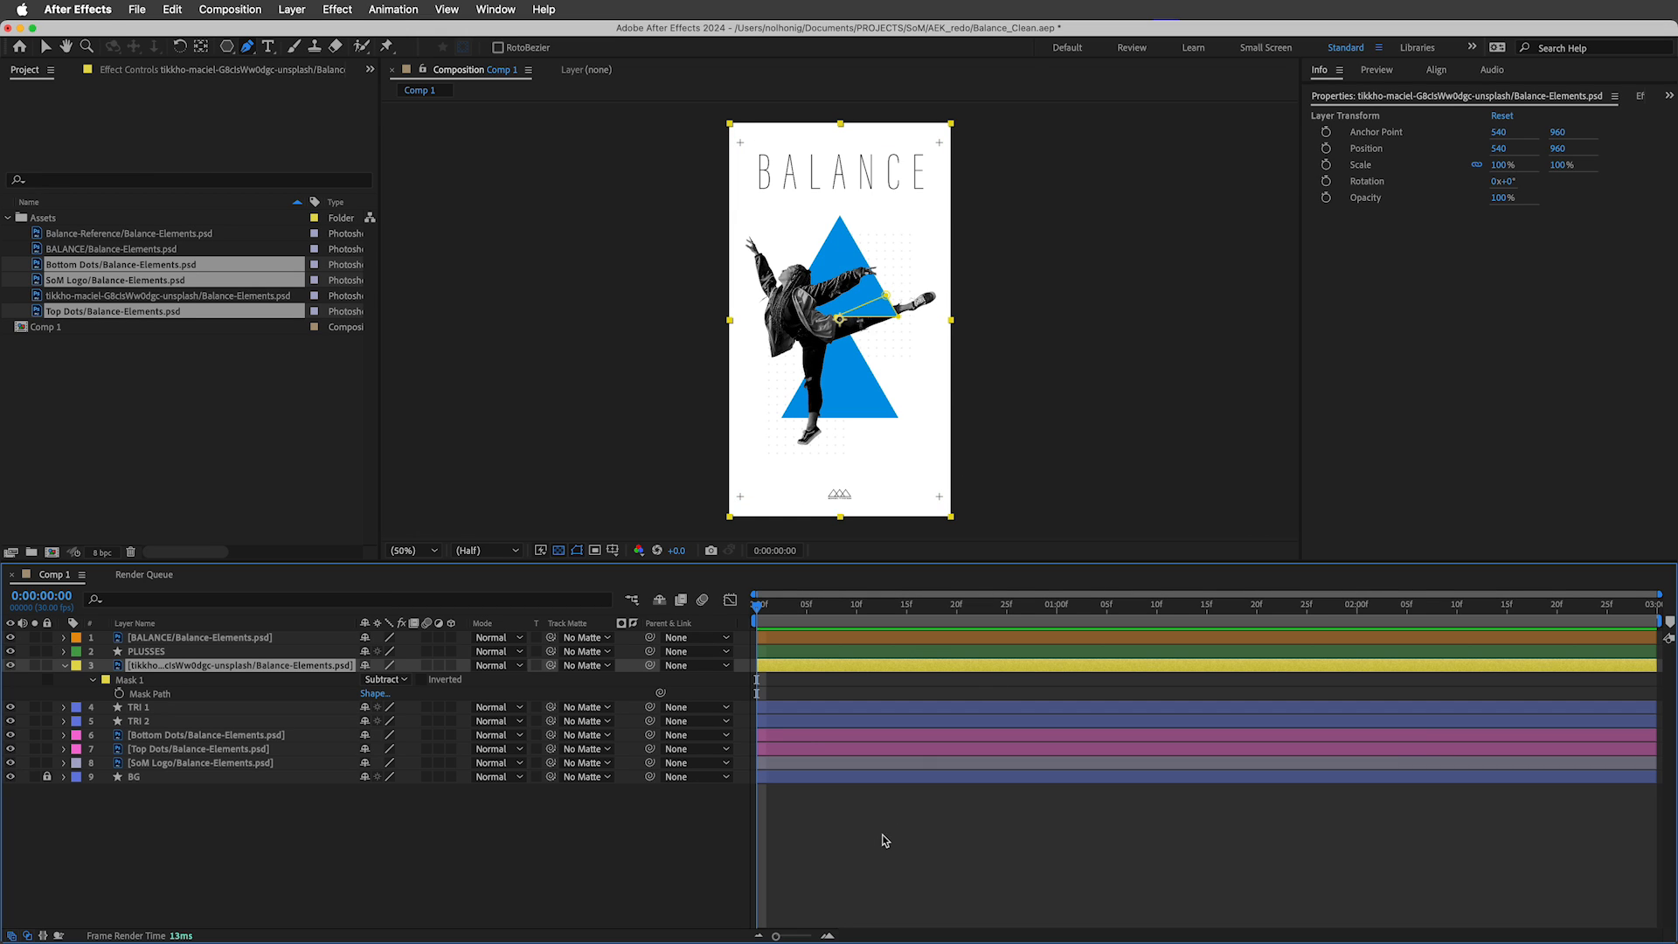
click(909, 854)
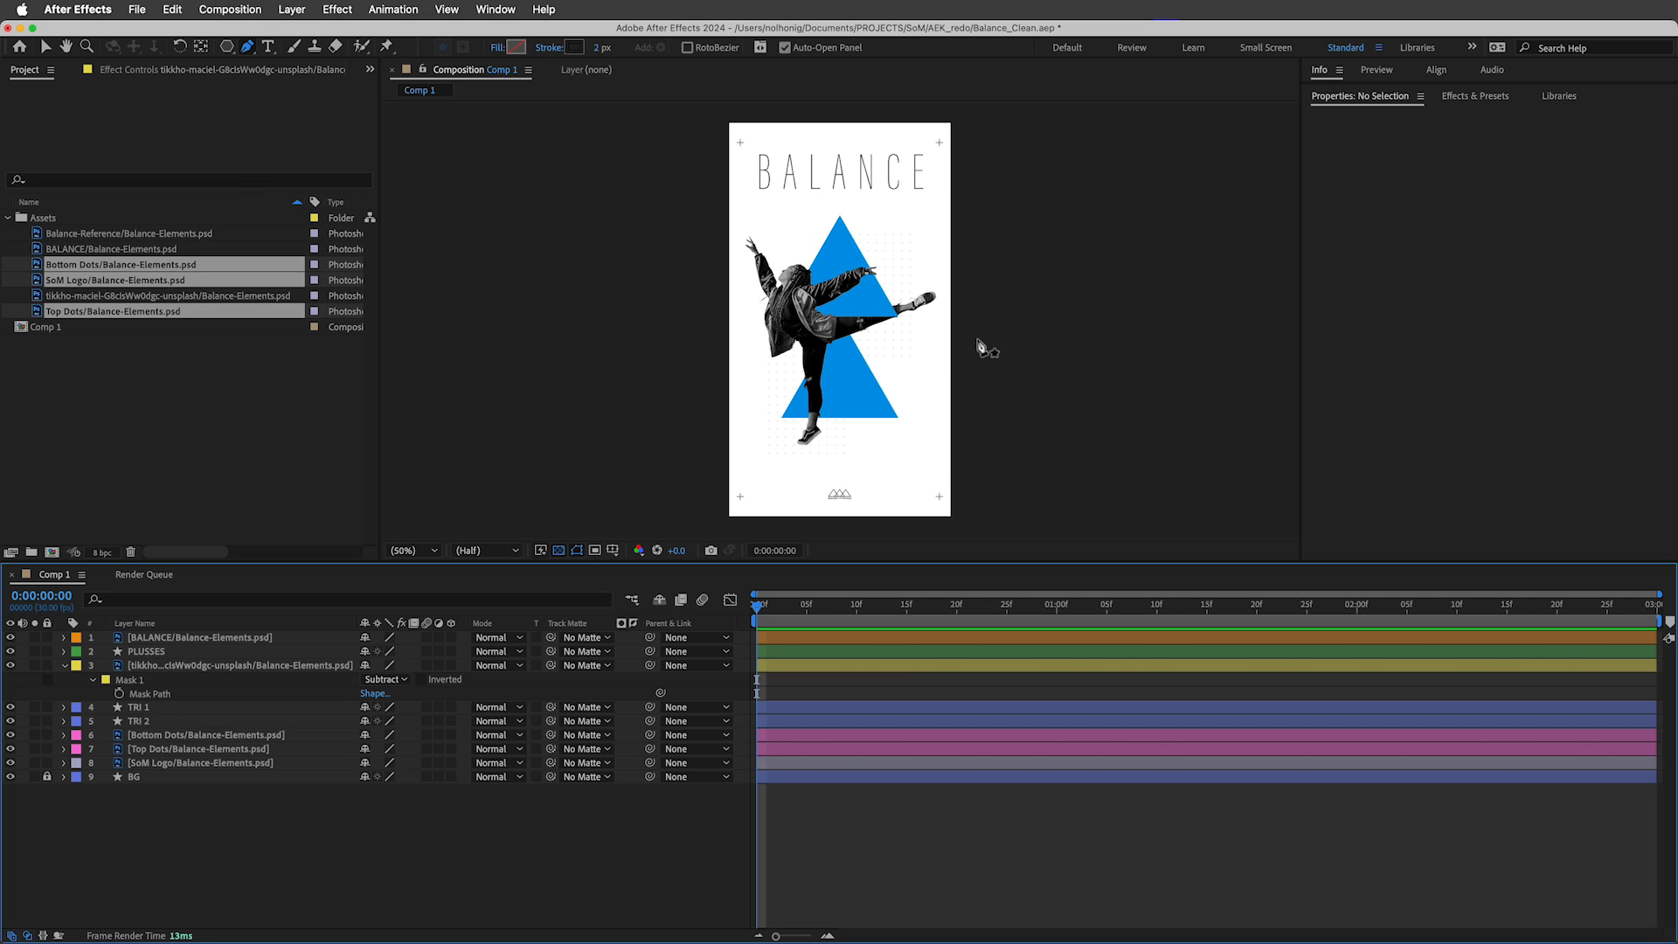
key(slash)
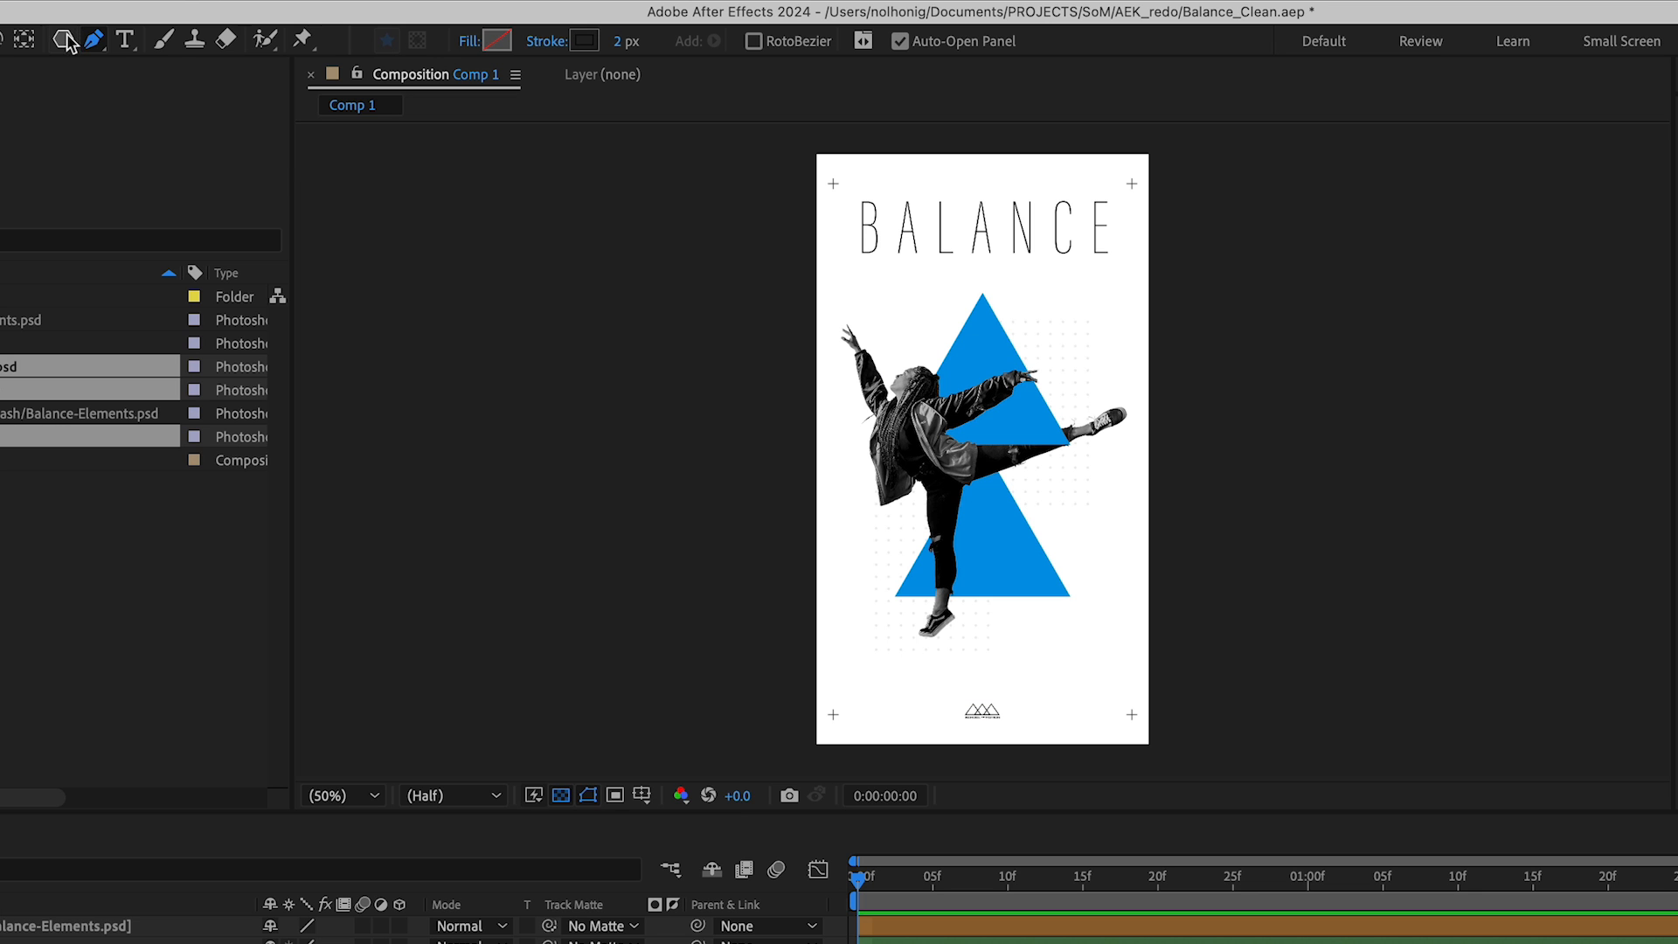
Draw a rectangular mask around the whole dancer on the dancer photo layer with the Rectangle tool.
click(227, 46)
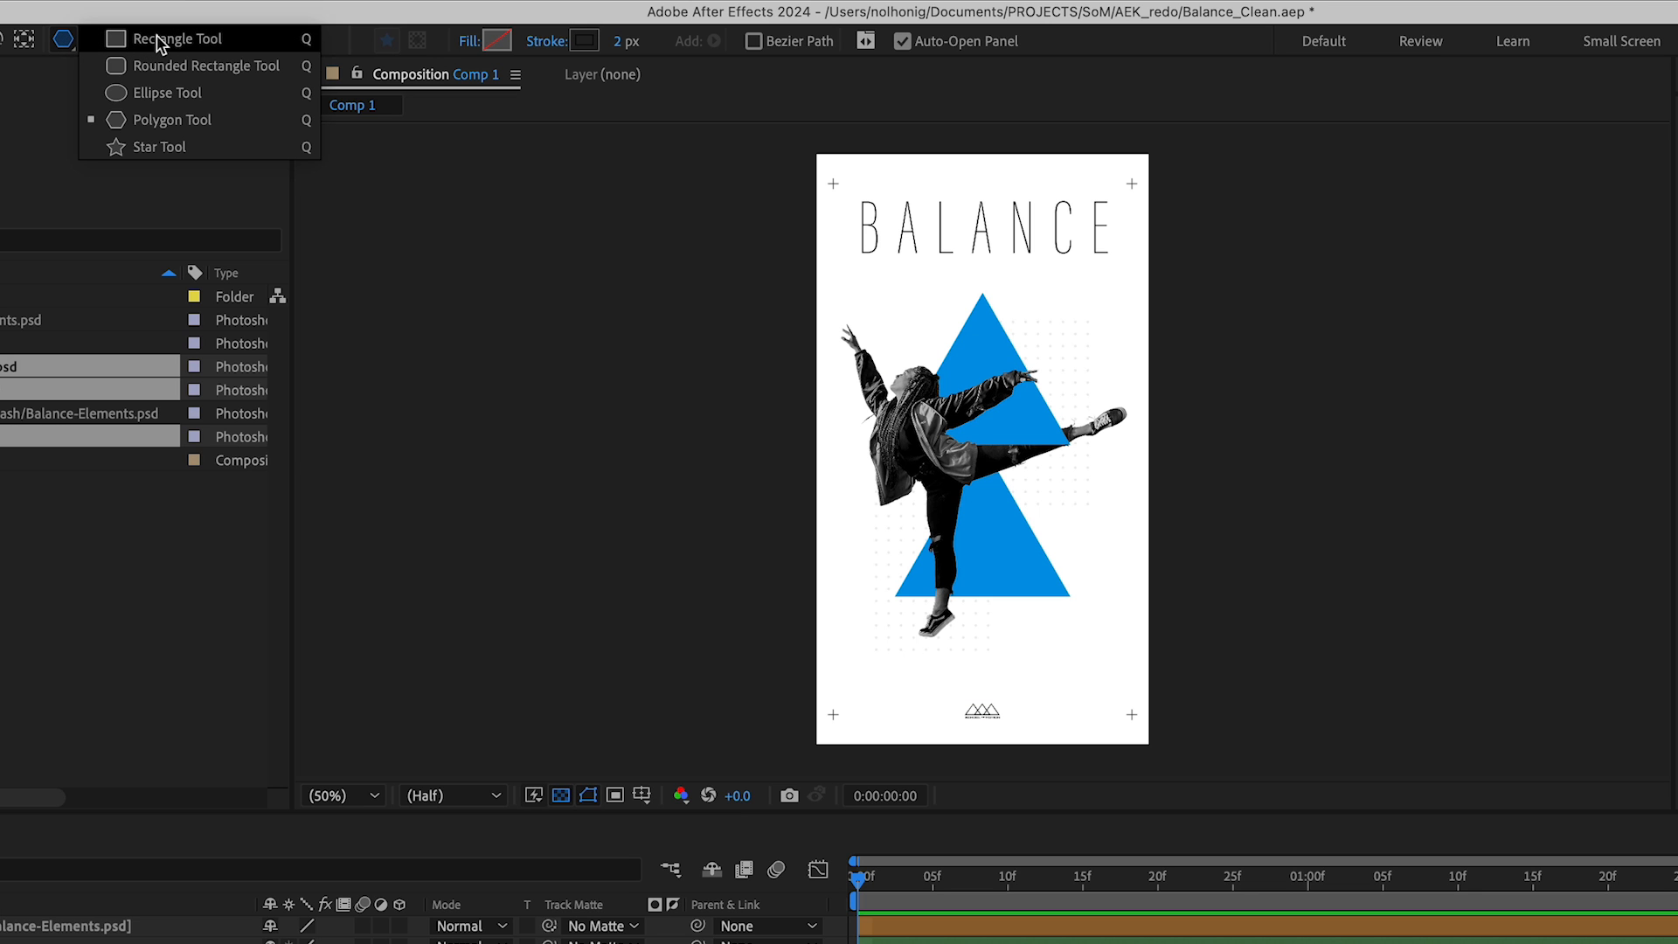
click(157, 44)
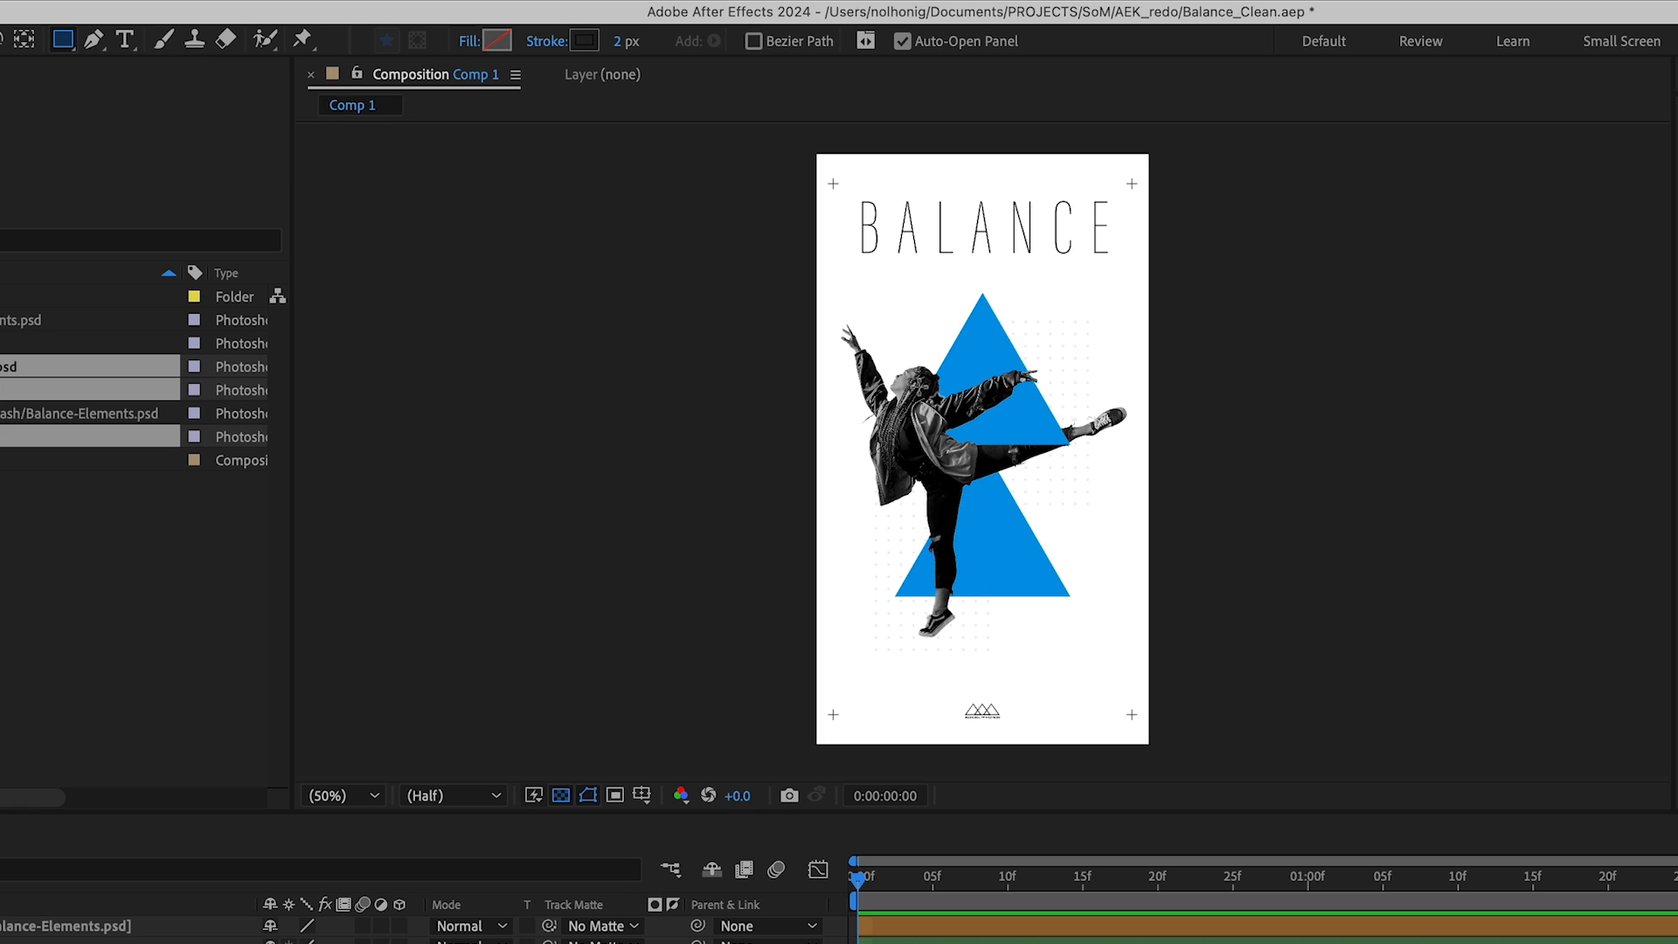
key(period)
key(space)
drag(999, 435, 1099, 367)
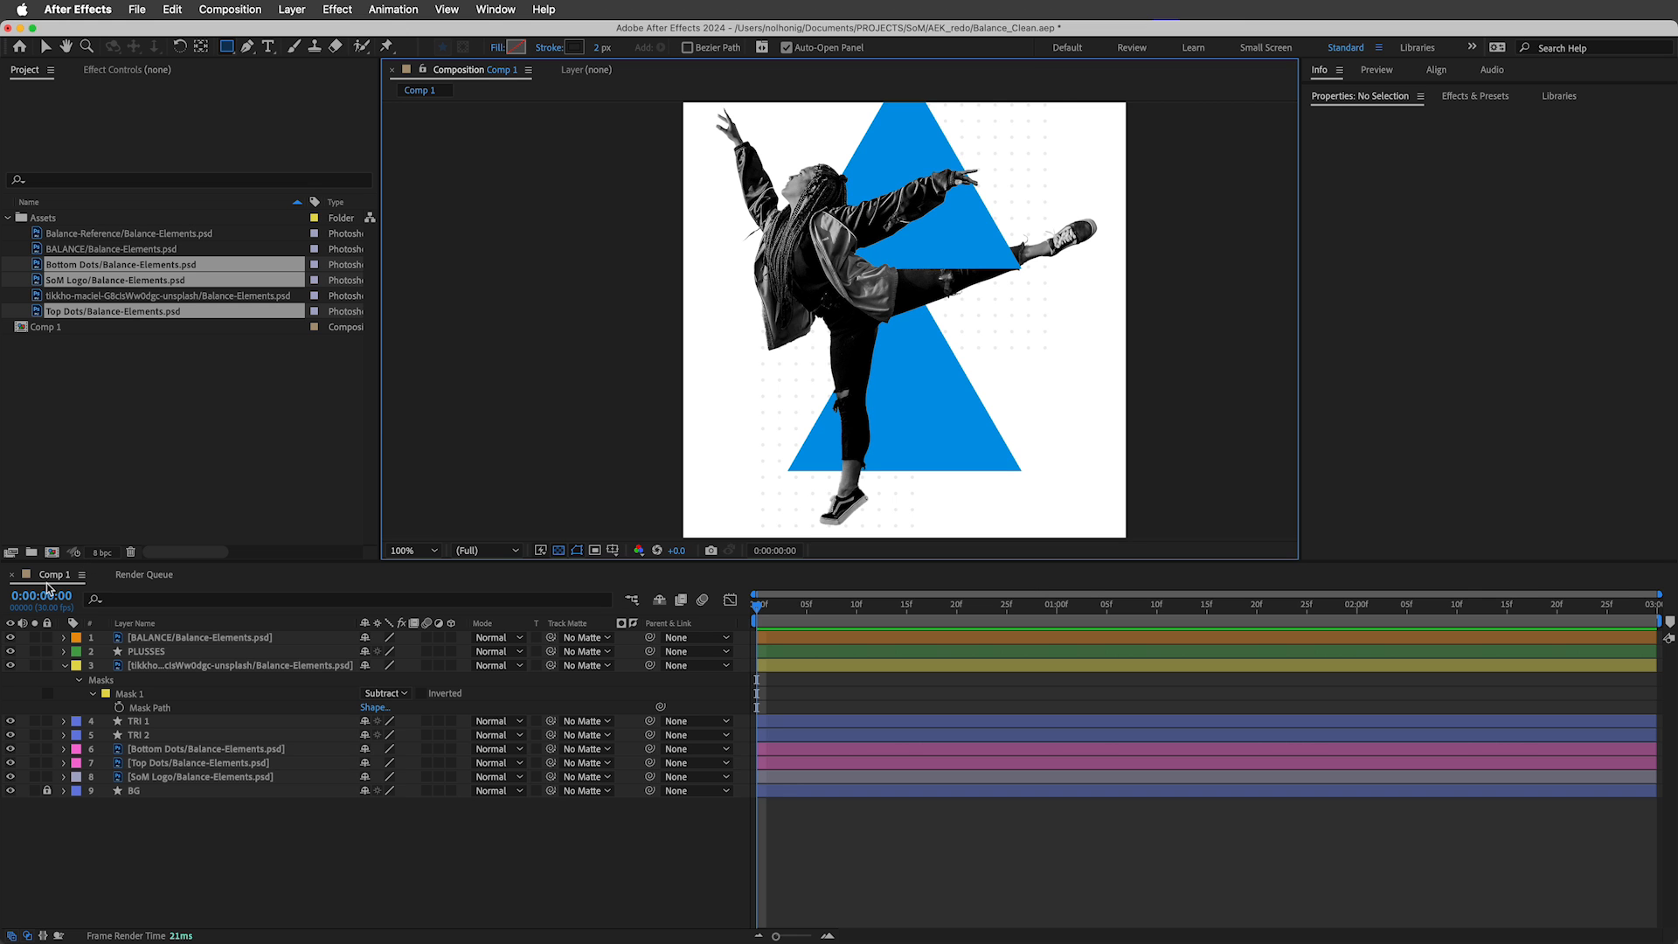
click(191, 669)
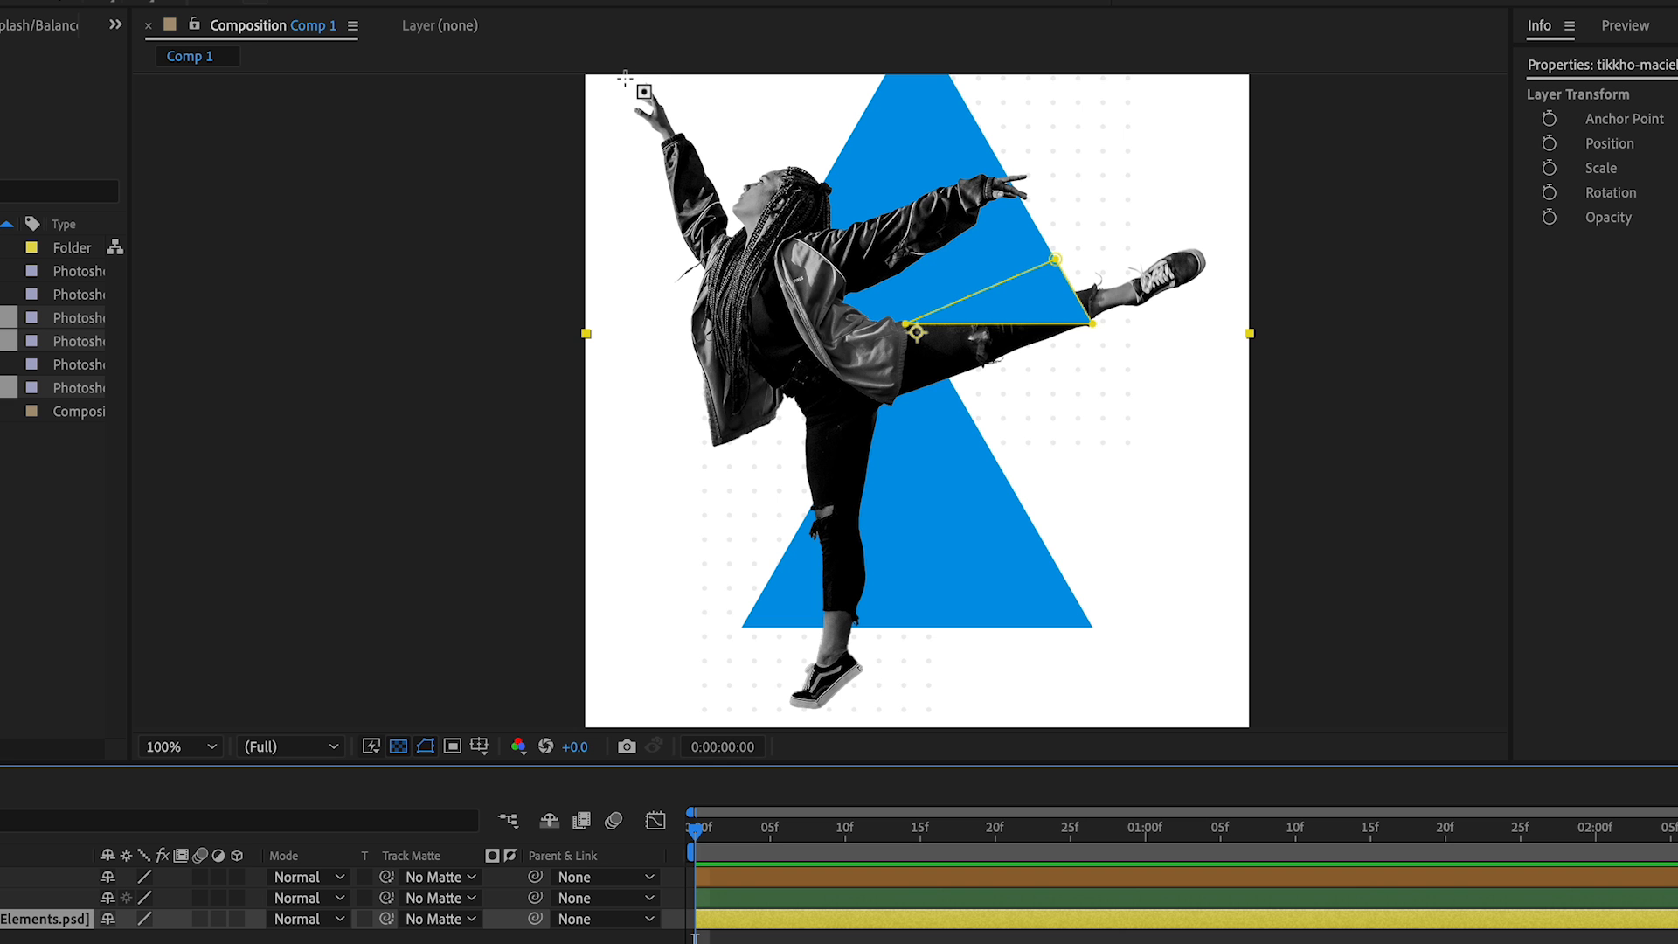
mouse_move(707, 105)
mouse_down()
mouse_move(1079, 442)
mouse_move(1255, 569)
mouse_move(1215, 715)
mouse_up()
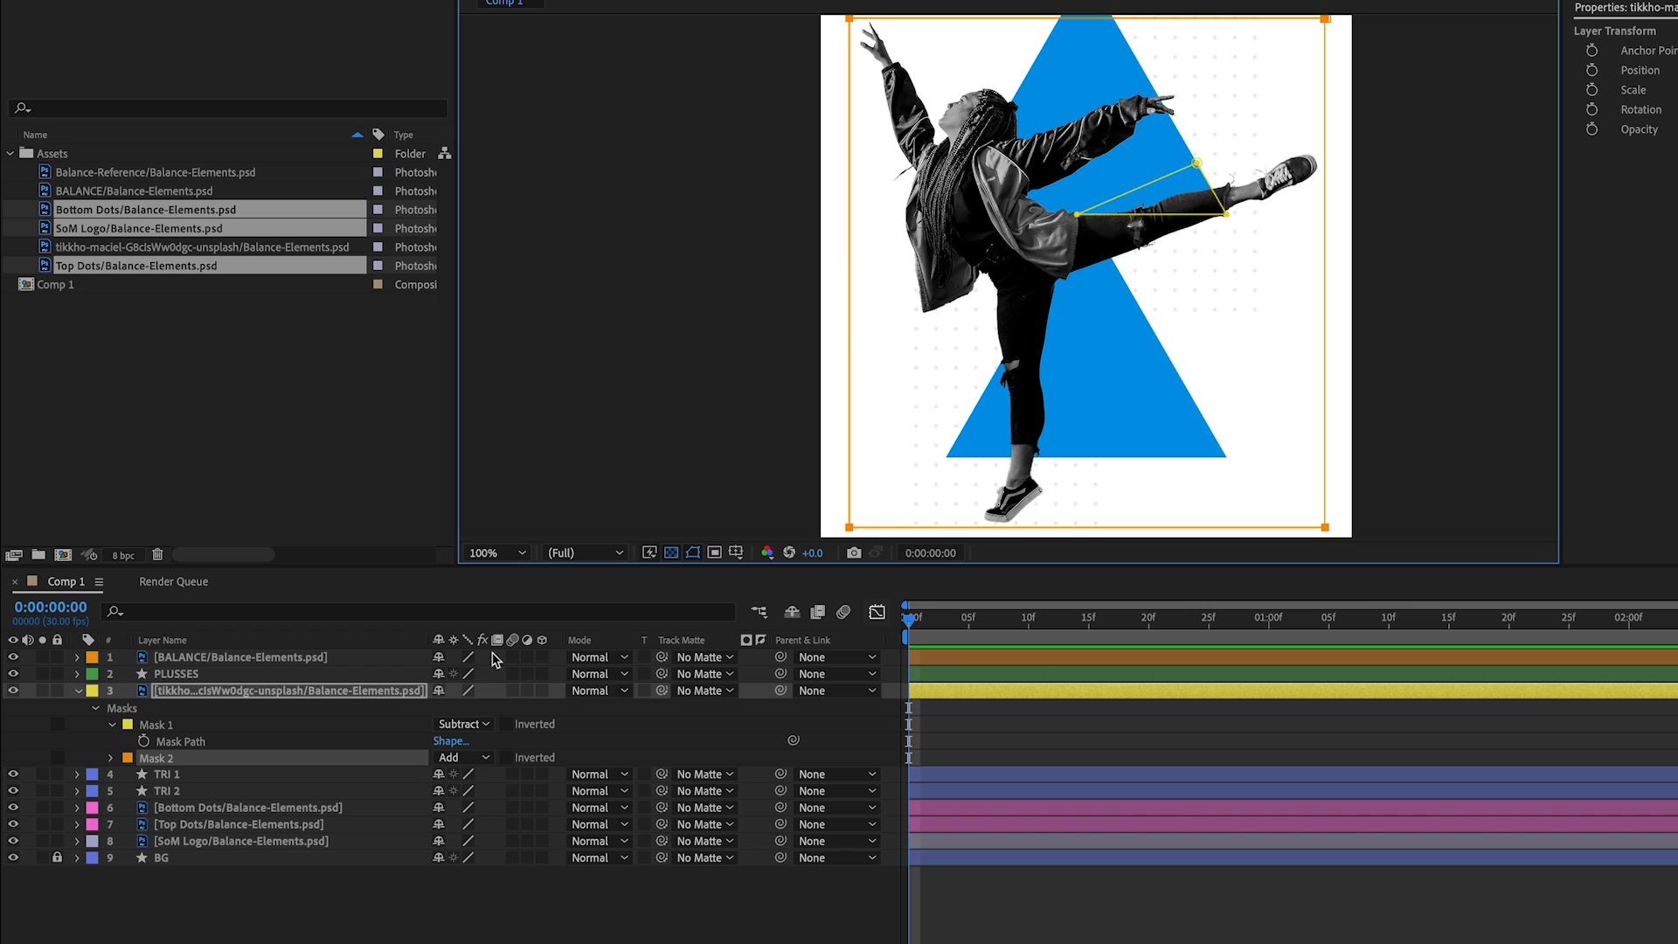
Move Mask 1 below Mask 2 in the dancer photo layer's mask stack, collapse it, and expand Mask 2's properties.
click(157, 727)
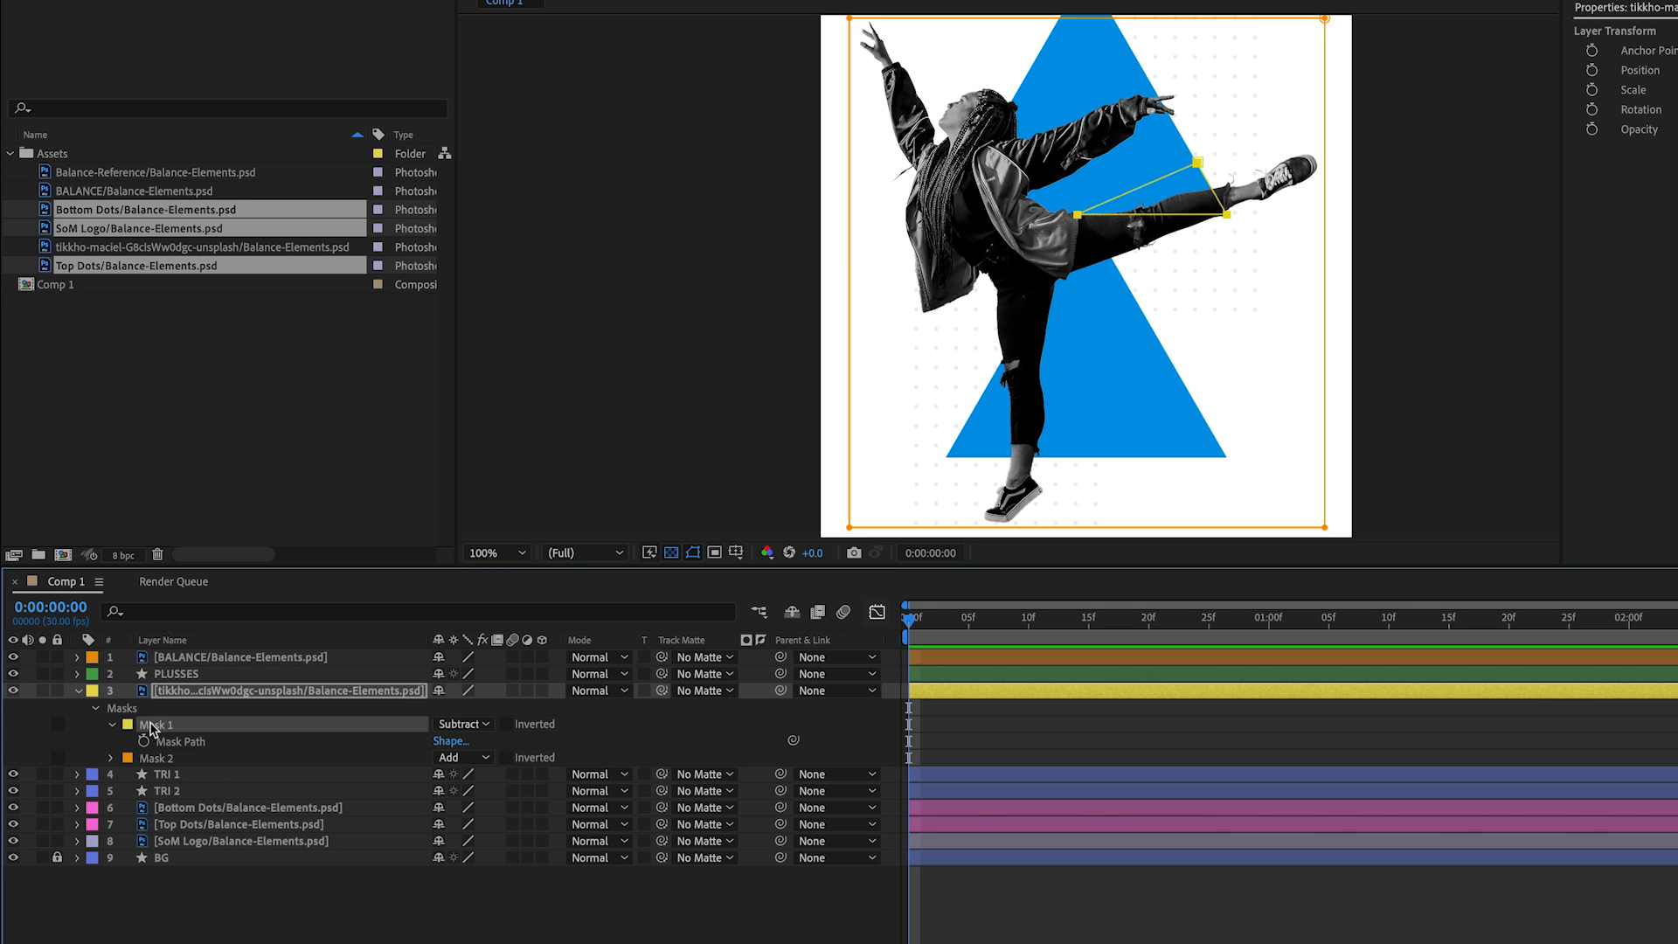
drag(156, 731, 151, 768)
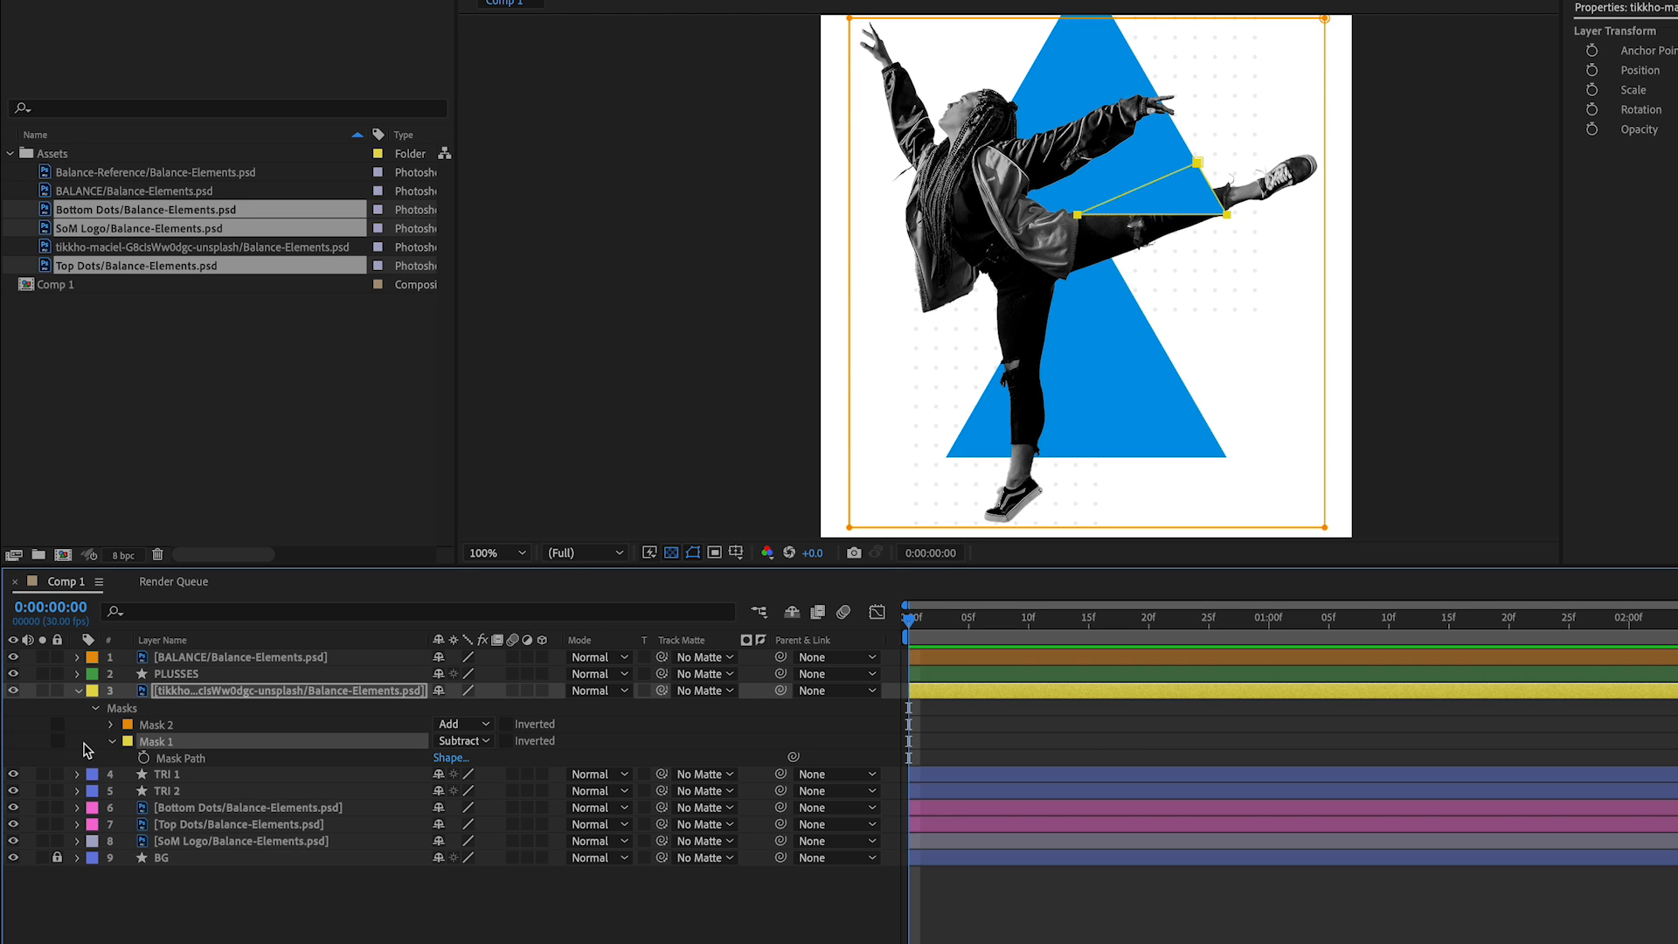
click(111, 742)
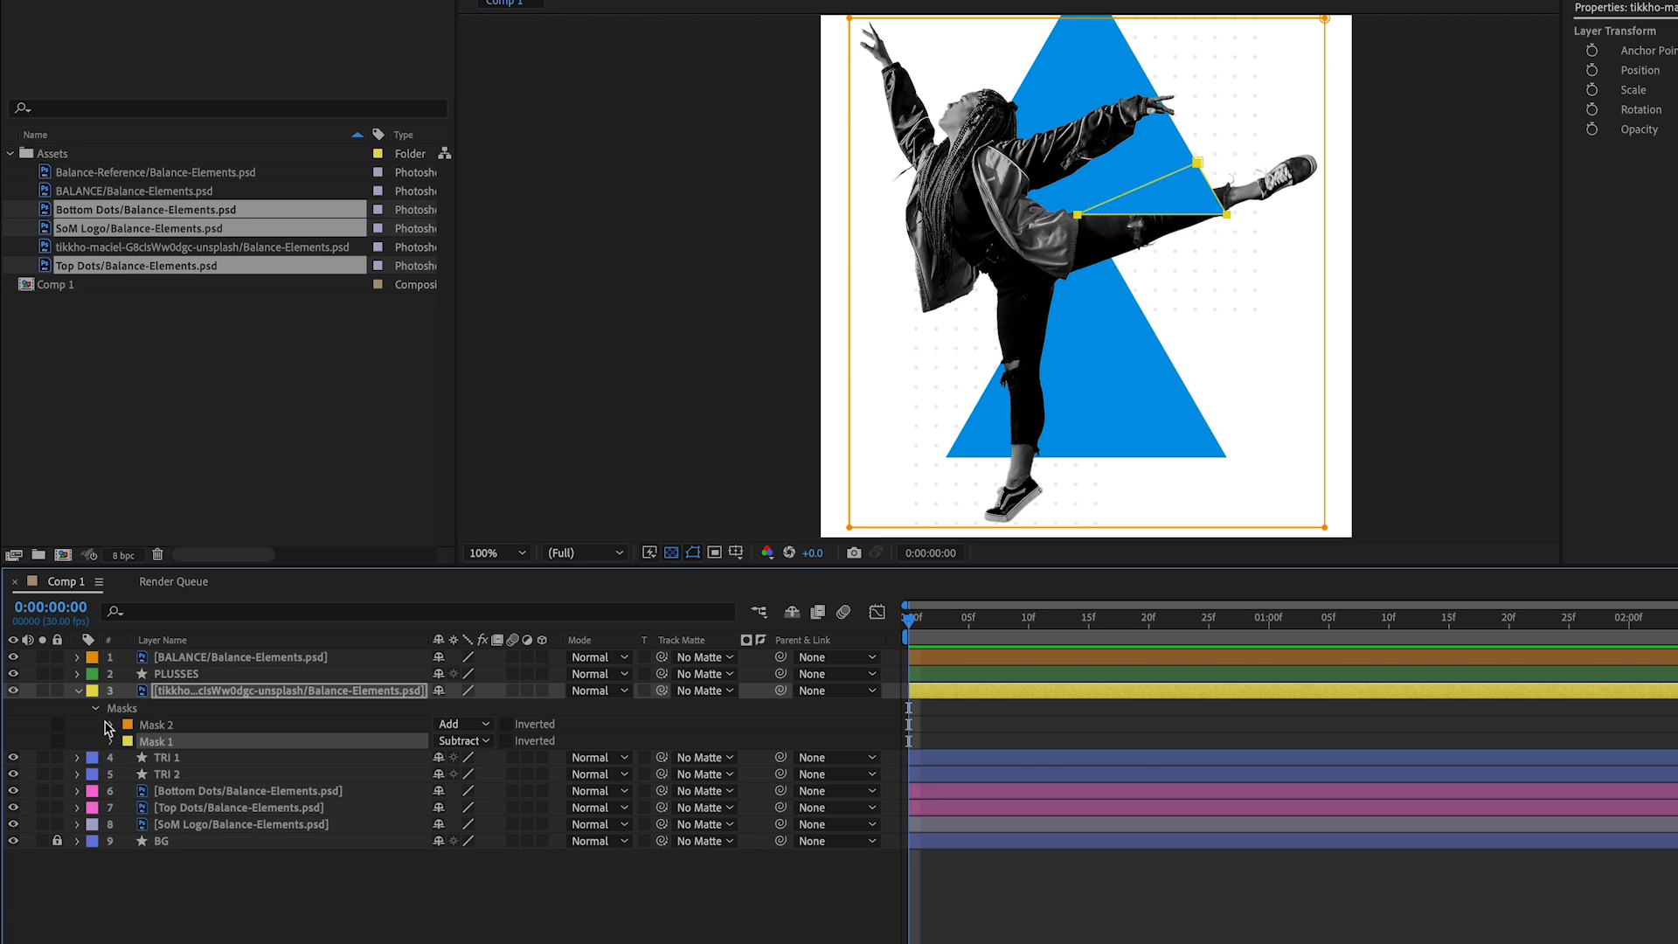
click(109, 725)
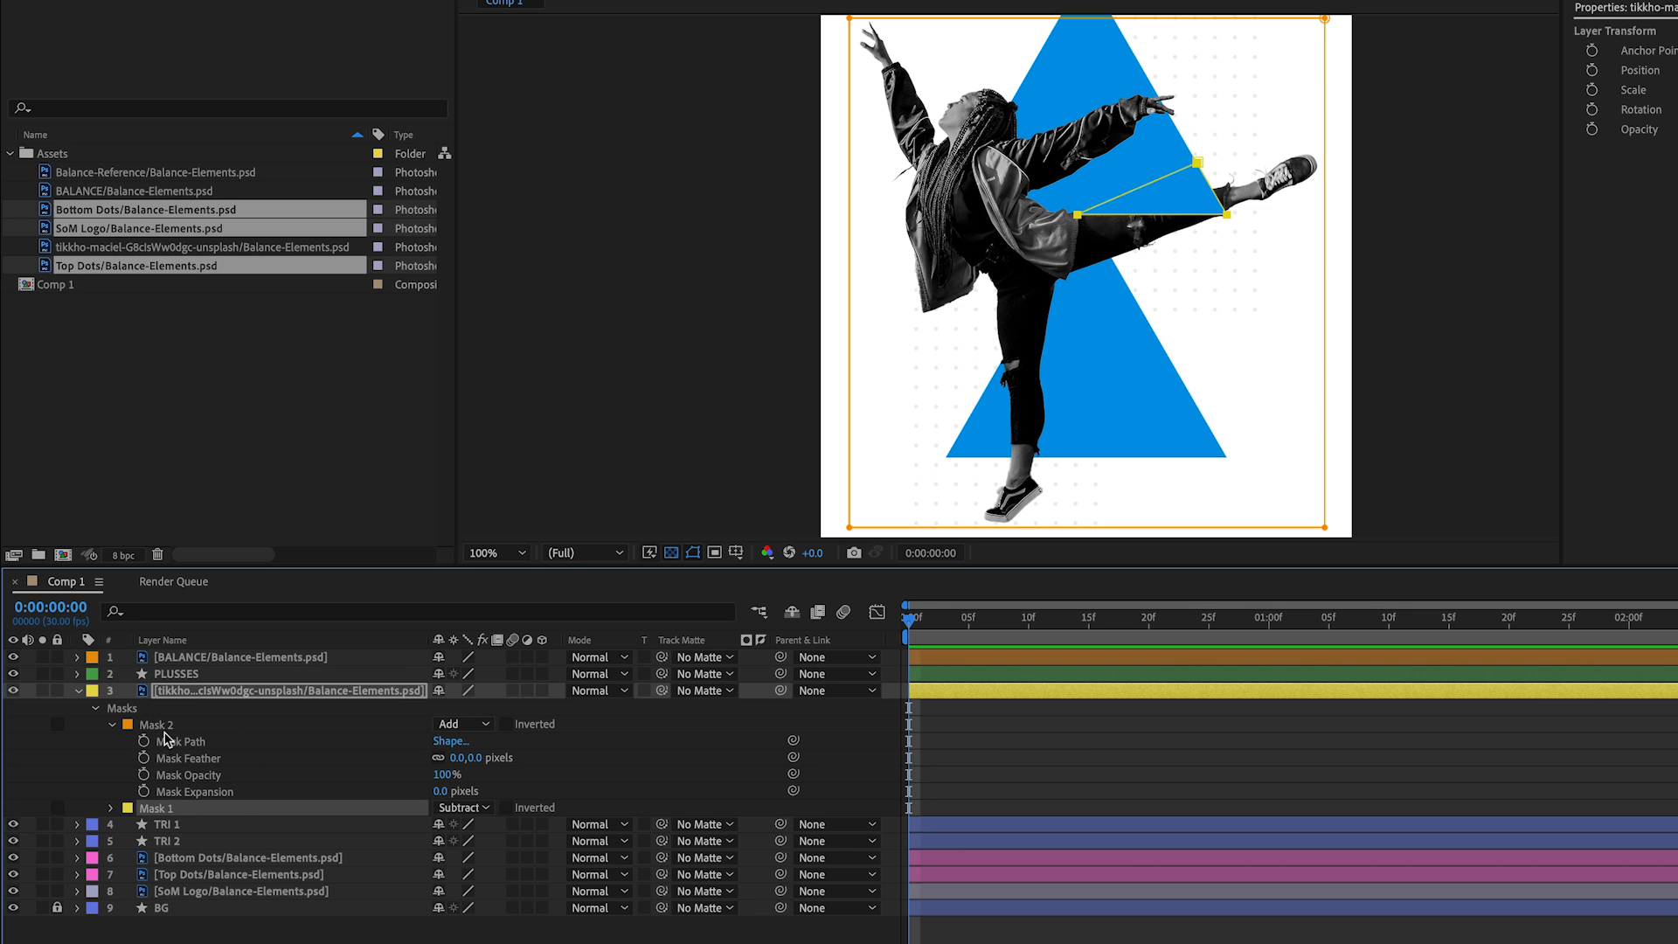
Set a Mask Path keyframe for Mask 2 at frame 12.
click(199, 742)
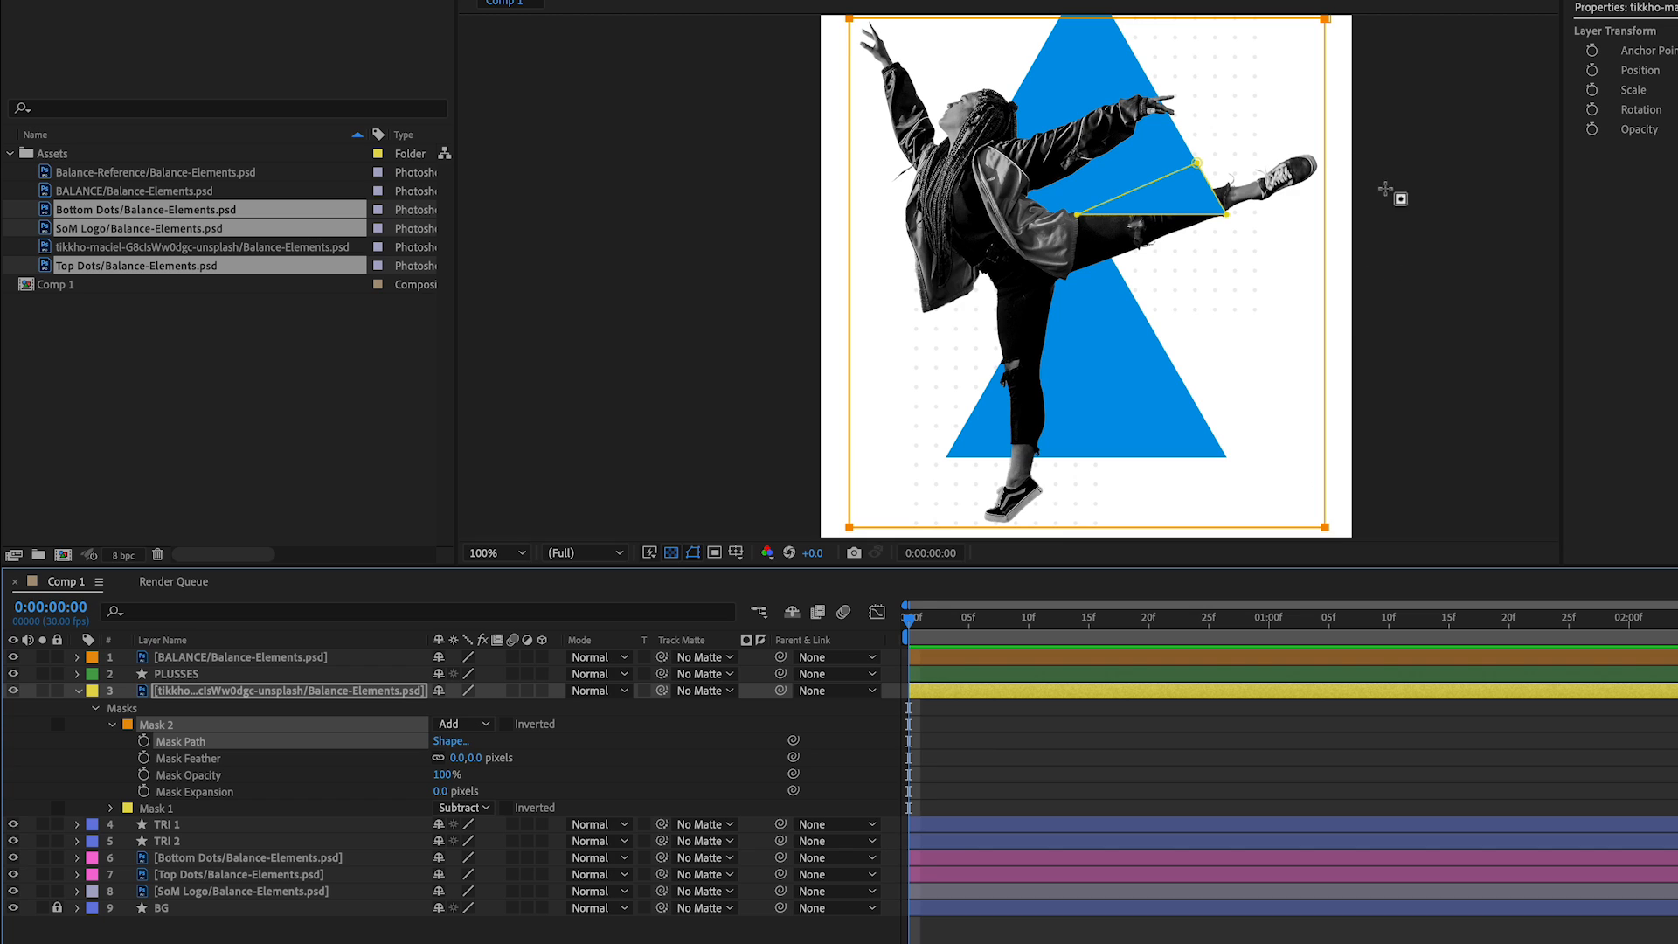
drag(967, 624, 1054, 631)
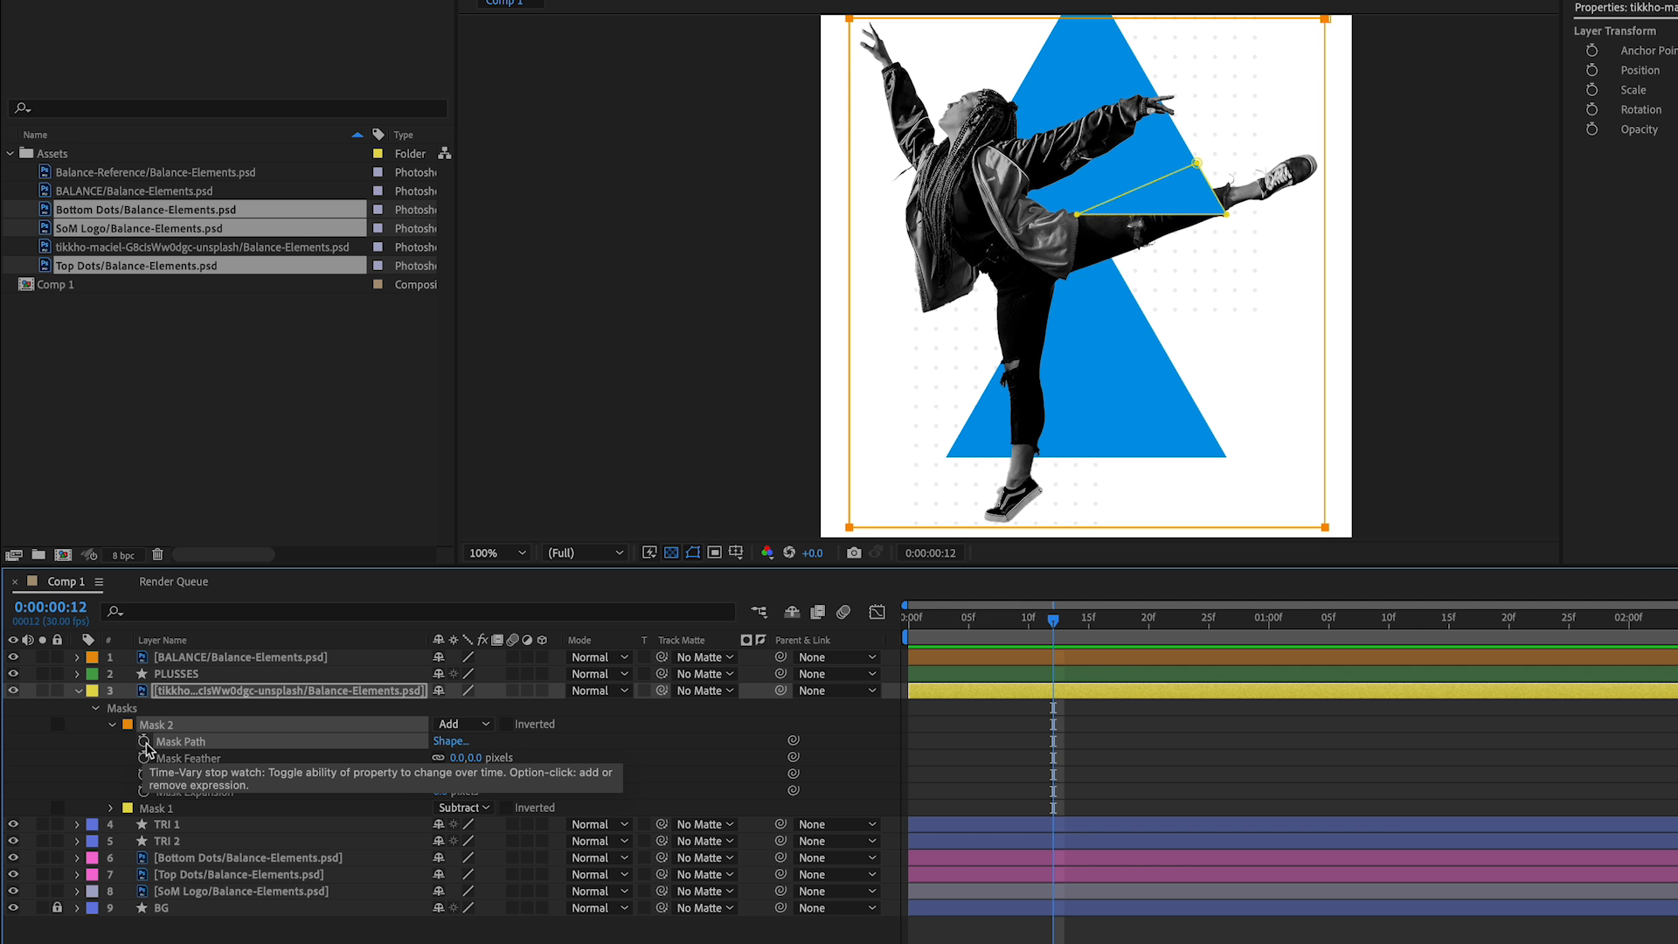
click(240, 553)
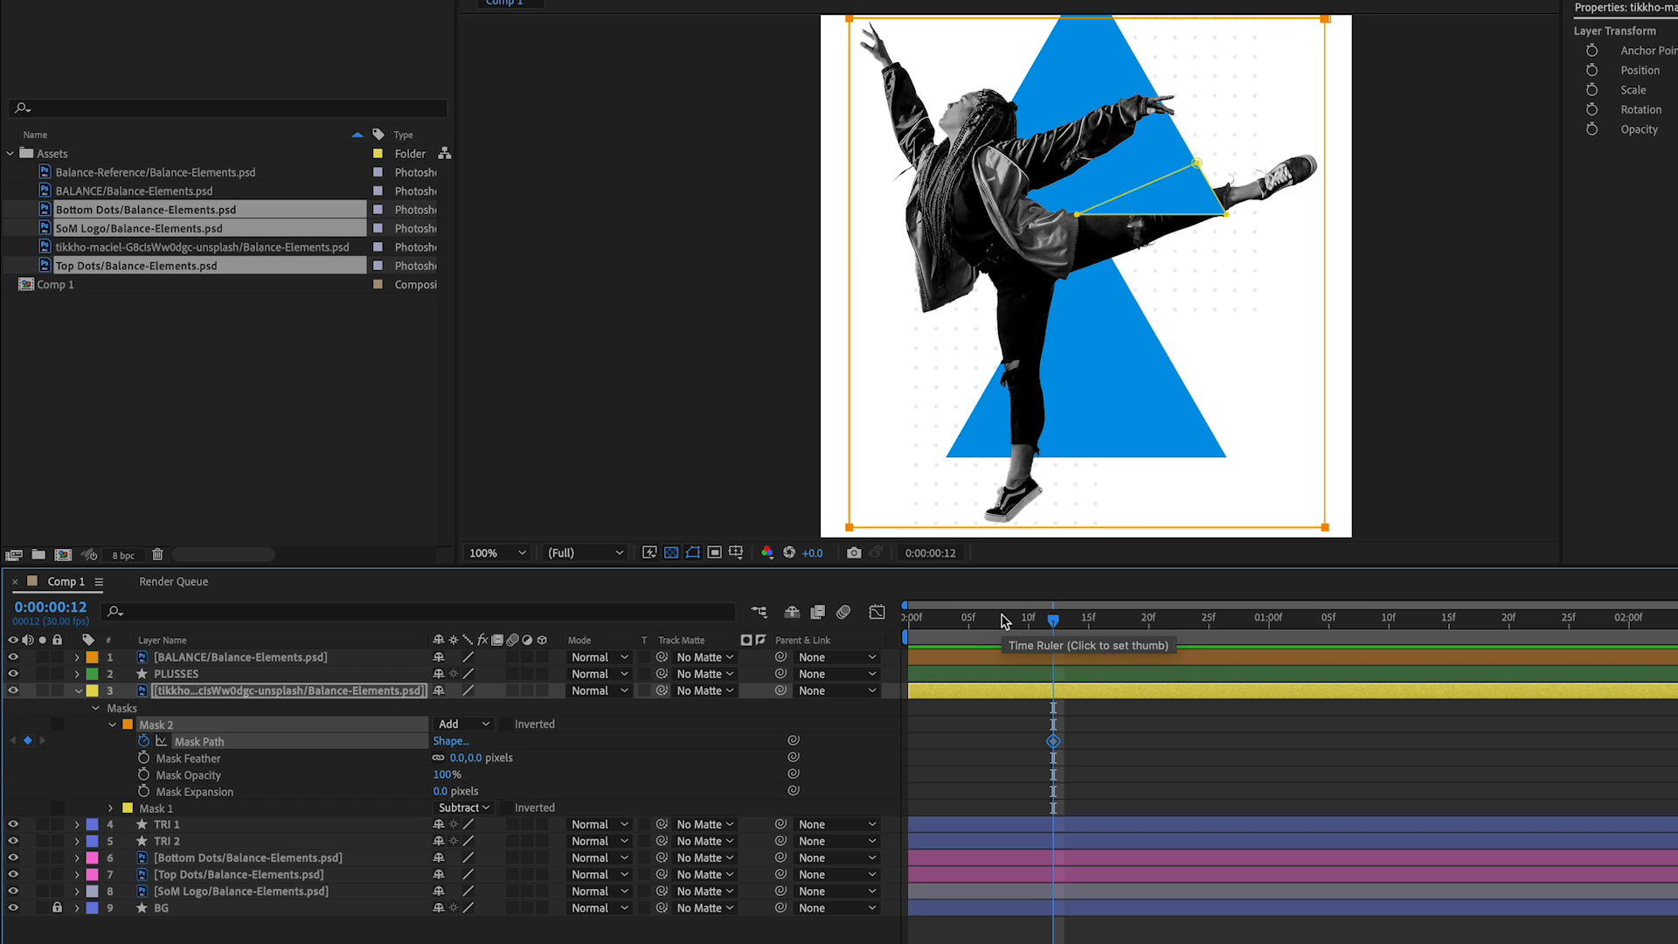
At frame 0, lower Mask 2's top edge onto its bottom edge so the mask collapses flat and hides the dancer.
drag(1016, 624, 871, 642)
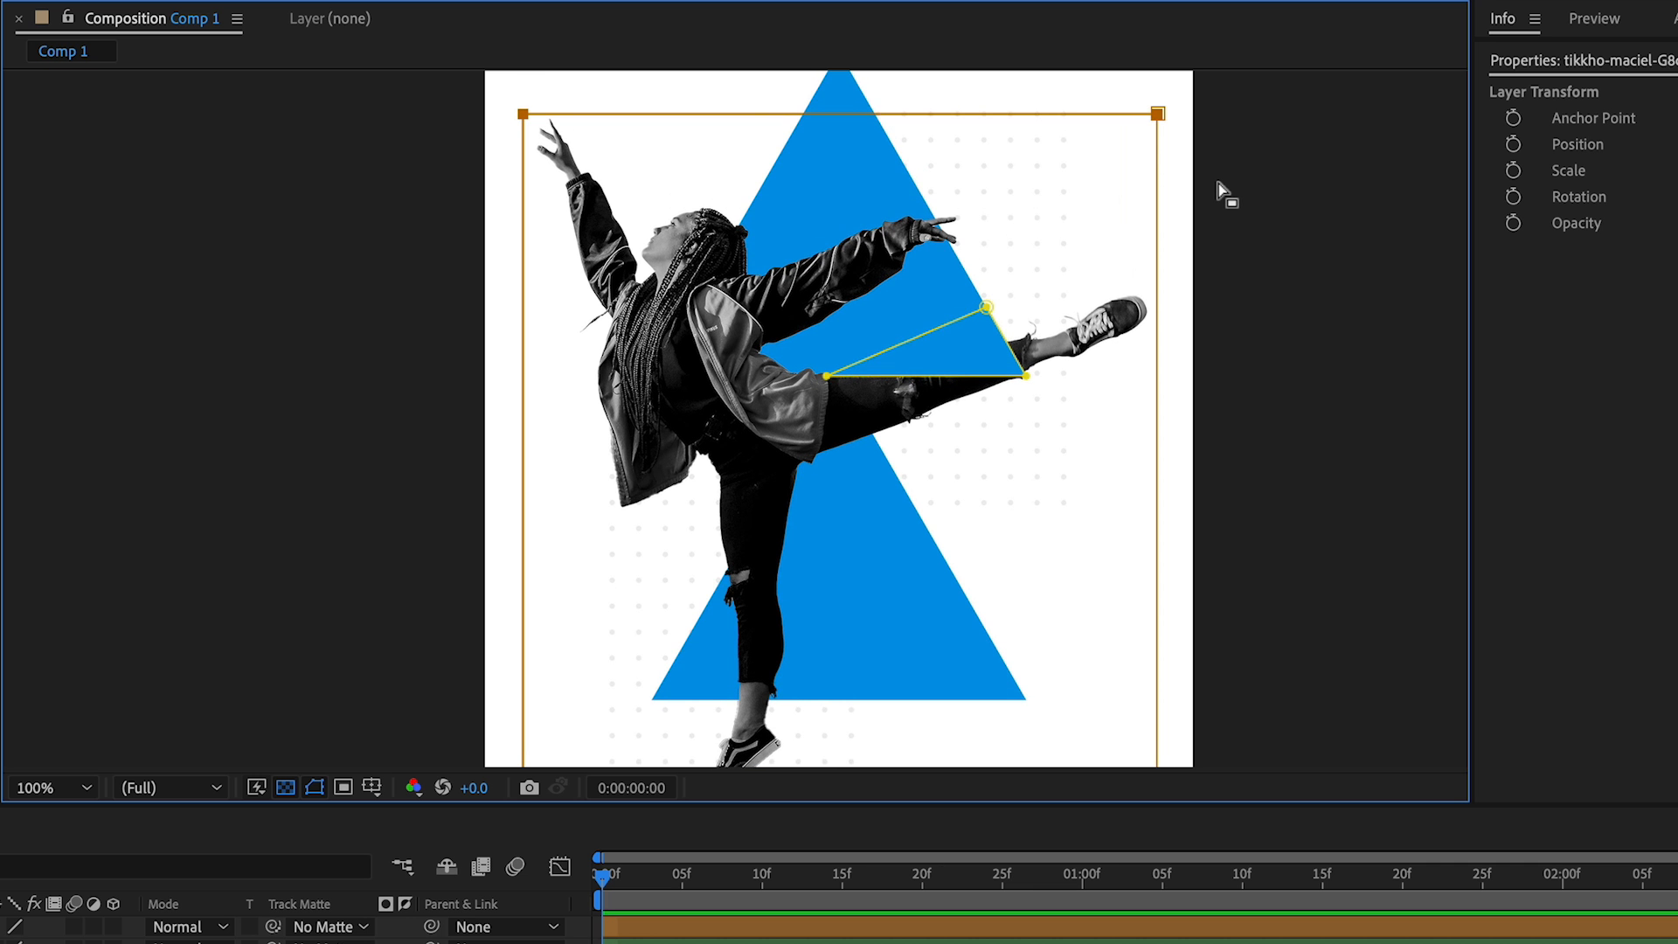
key(comma)
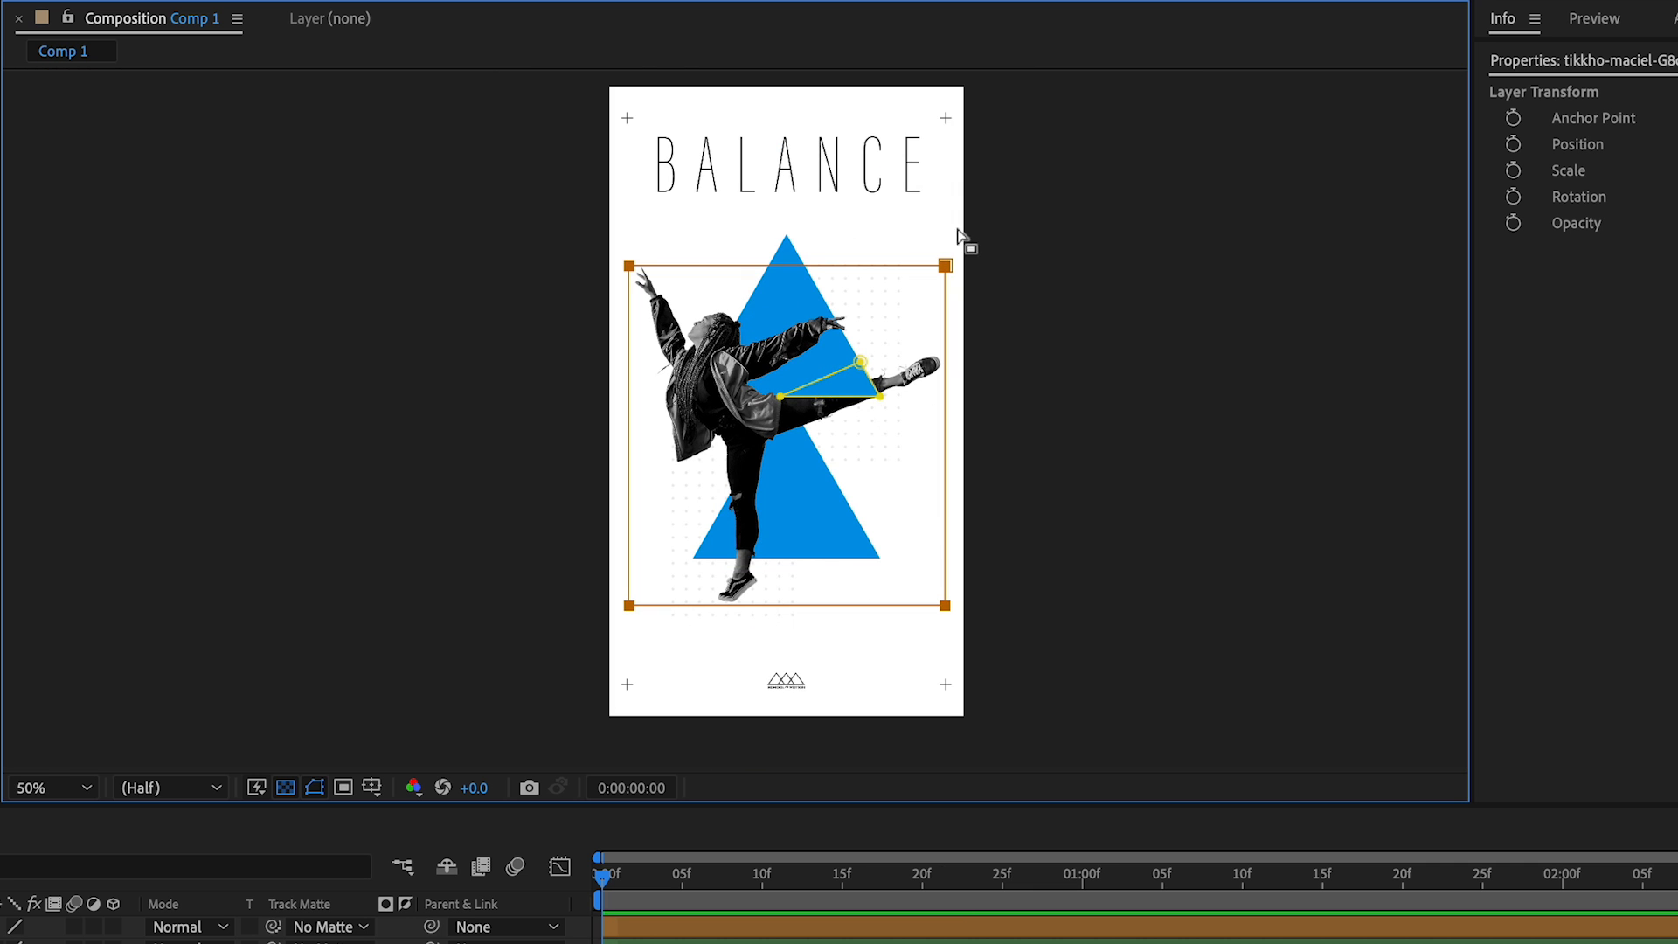
drag(995, 232, 538, 296)
drag(855, 273, 858, 594)
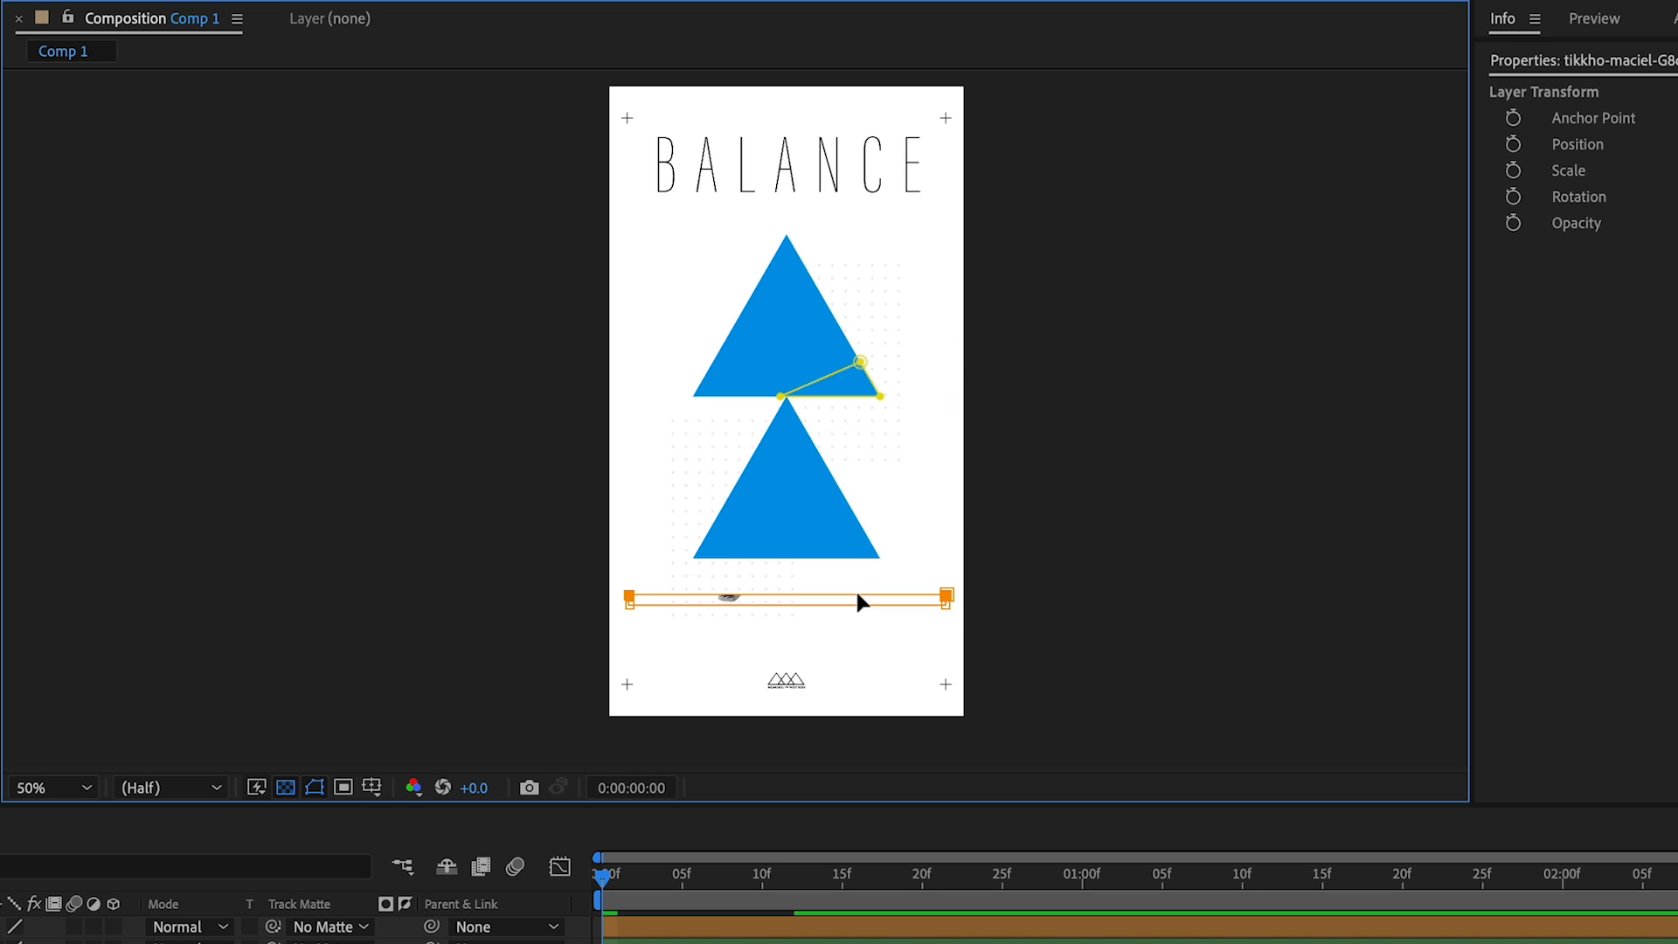
key(Down)
key(Down)
key(Down)
key(Down)
key(Down)
key(Down)
key(Down)
key(Down)
key(Down)
key(Down)
key(Down)
key(Down)
key(Down)
key(Down)
key(Down)
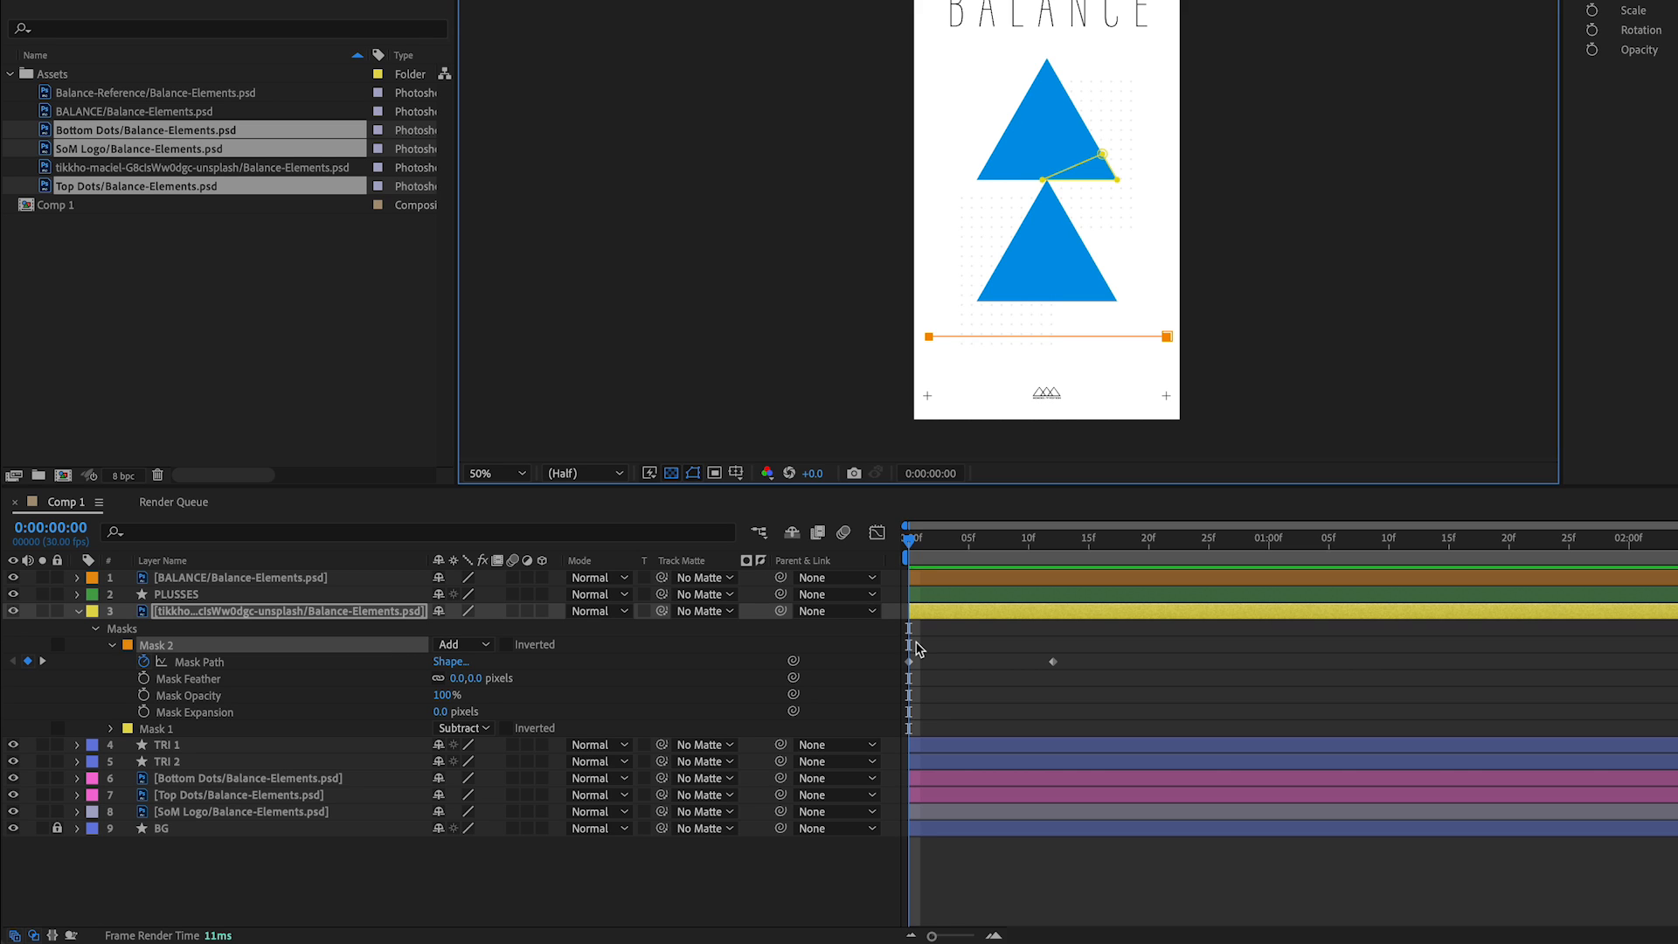
Try slower and faster dancer reveals by moving Mask 2's end keyframe to 01:05f and frame 5, and return it to frame 12.
click(909, 541)
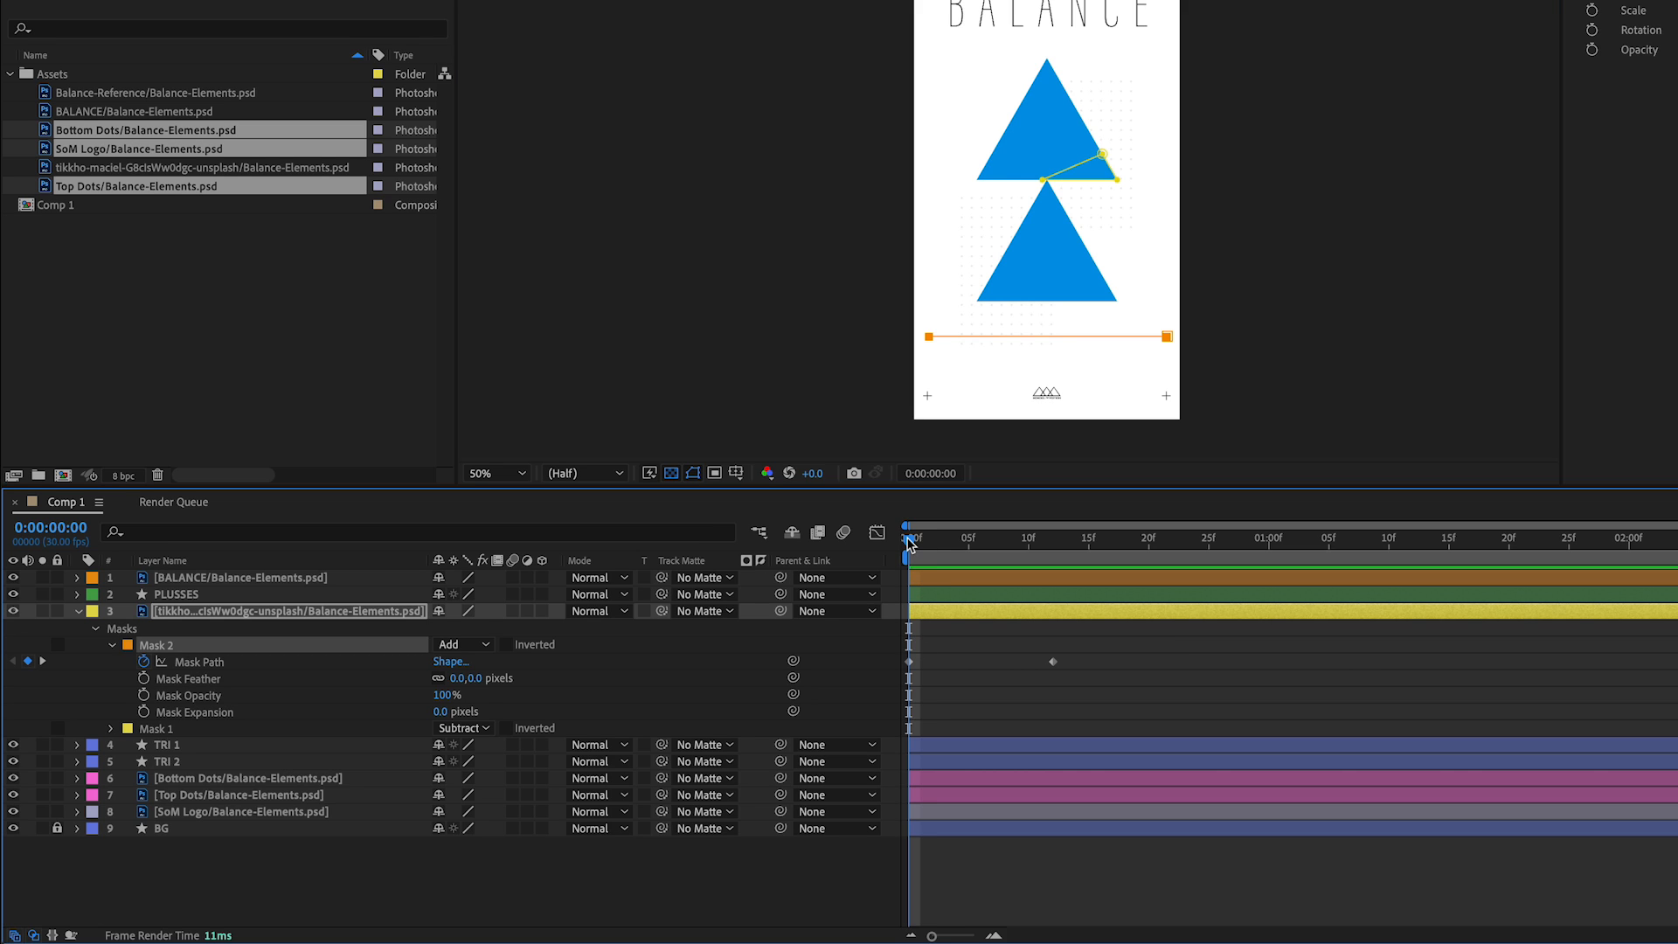
drag(913, 542, 1075, 538)
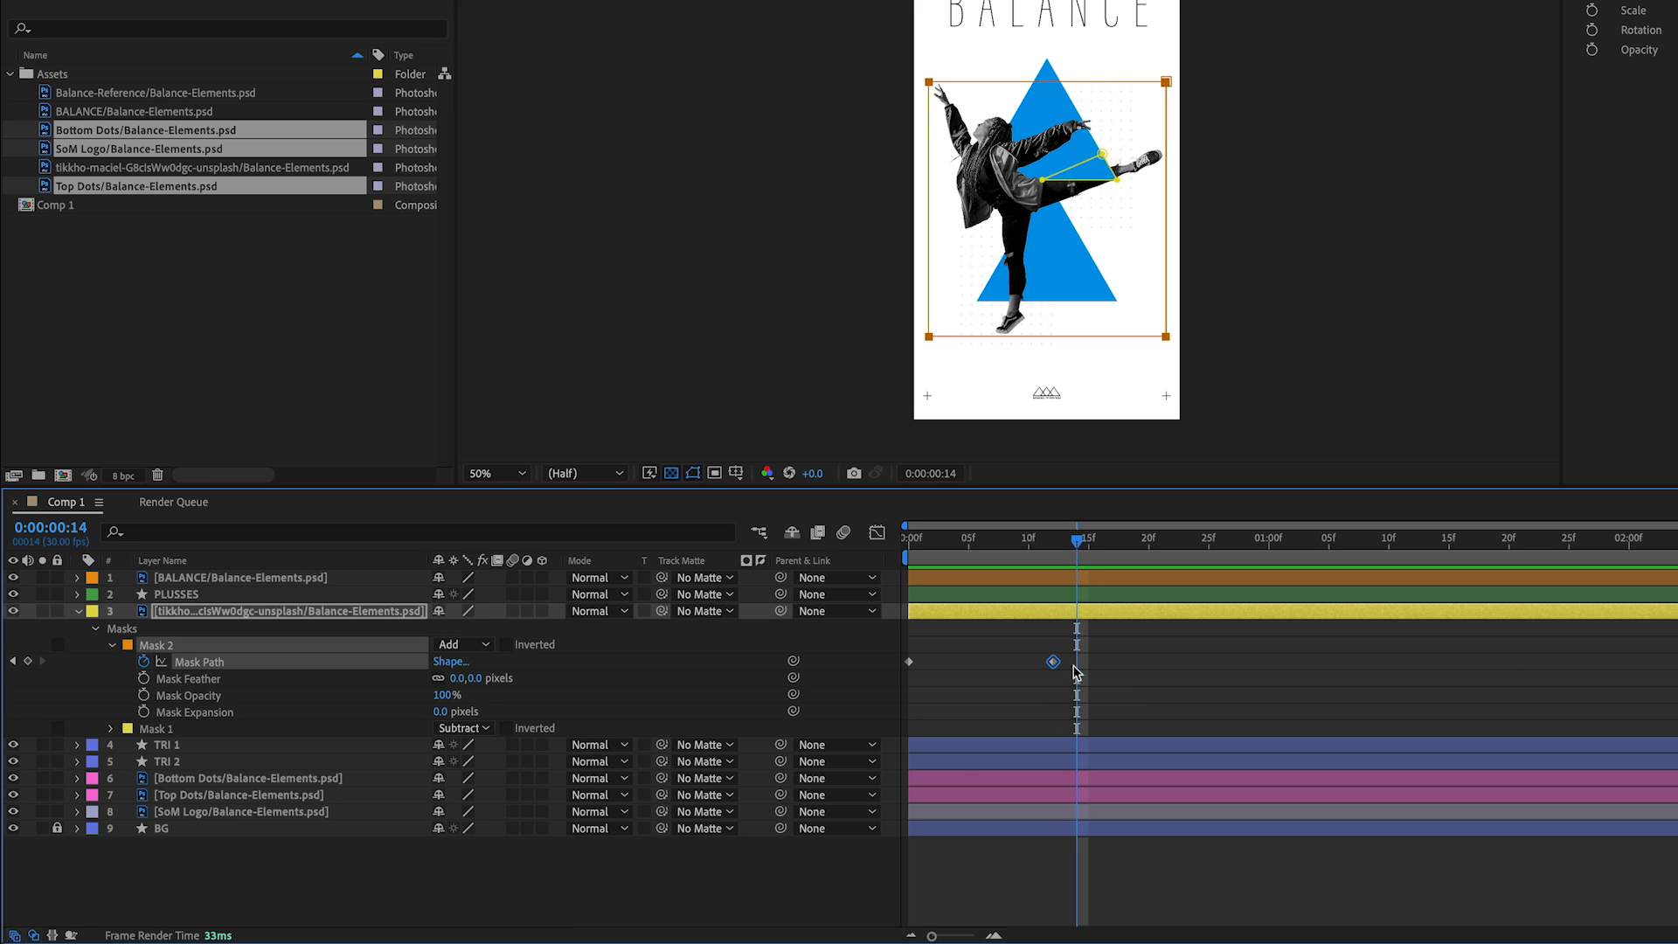
drag(1053, 662, 1328, 661)
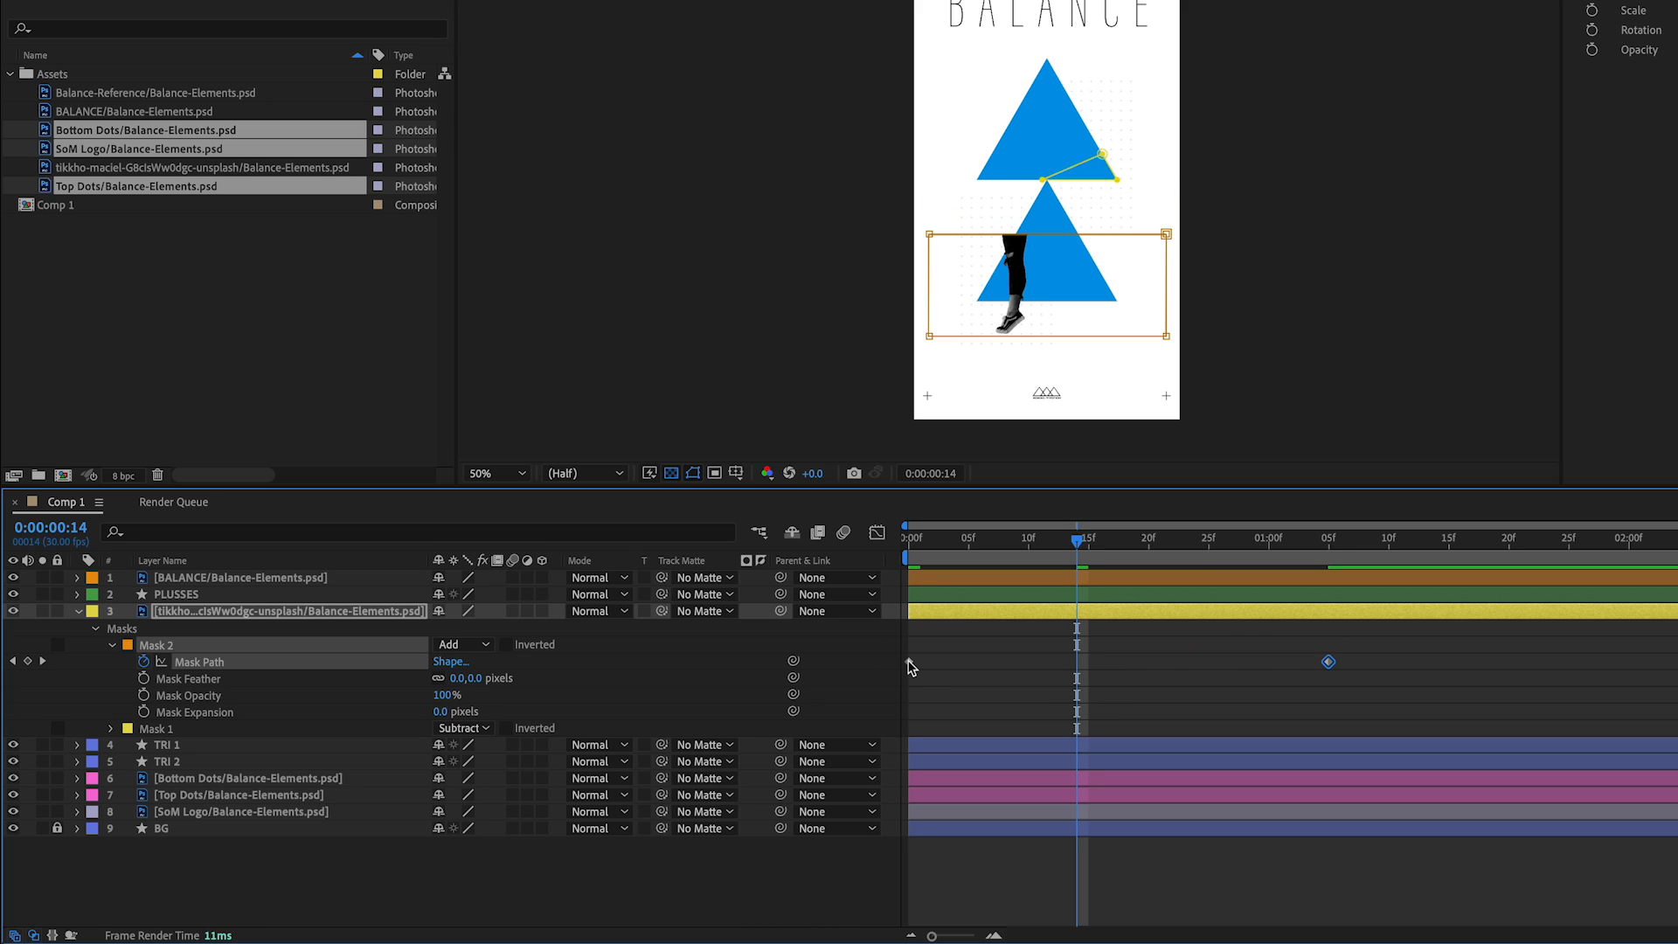
mouse_move(909, 664)
mouse_down()
mouse_move(966, 661)
mouse_move(918, 651)
mouse_up()
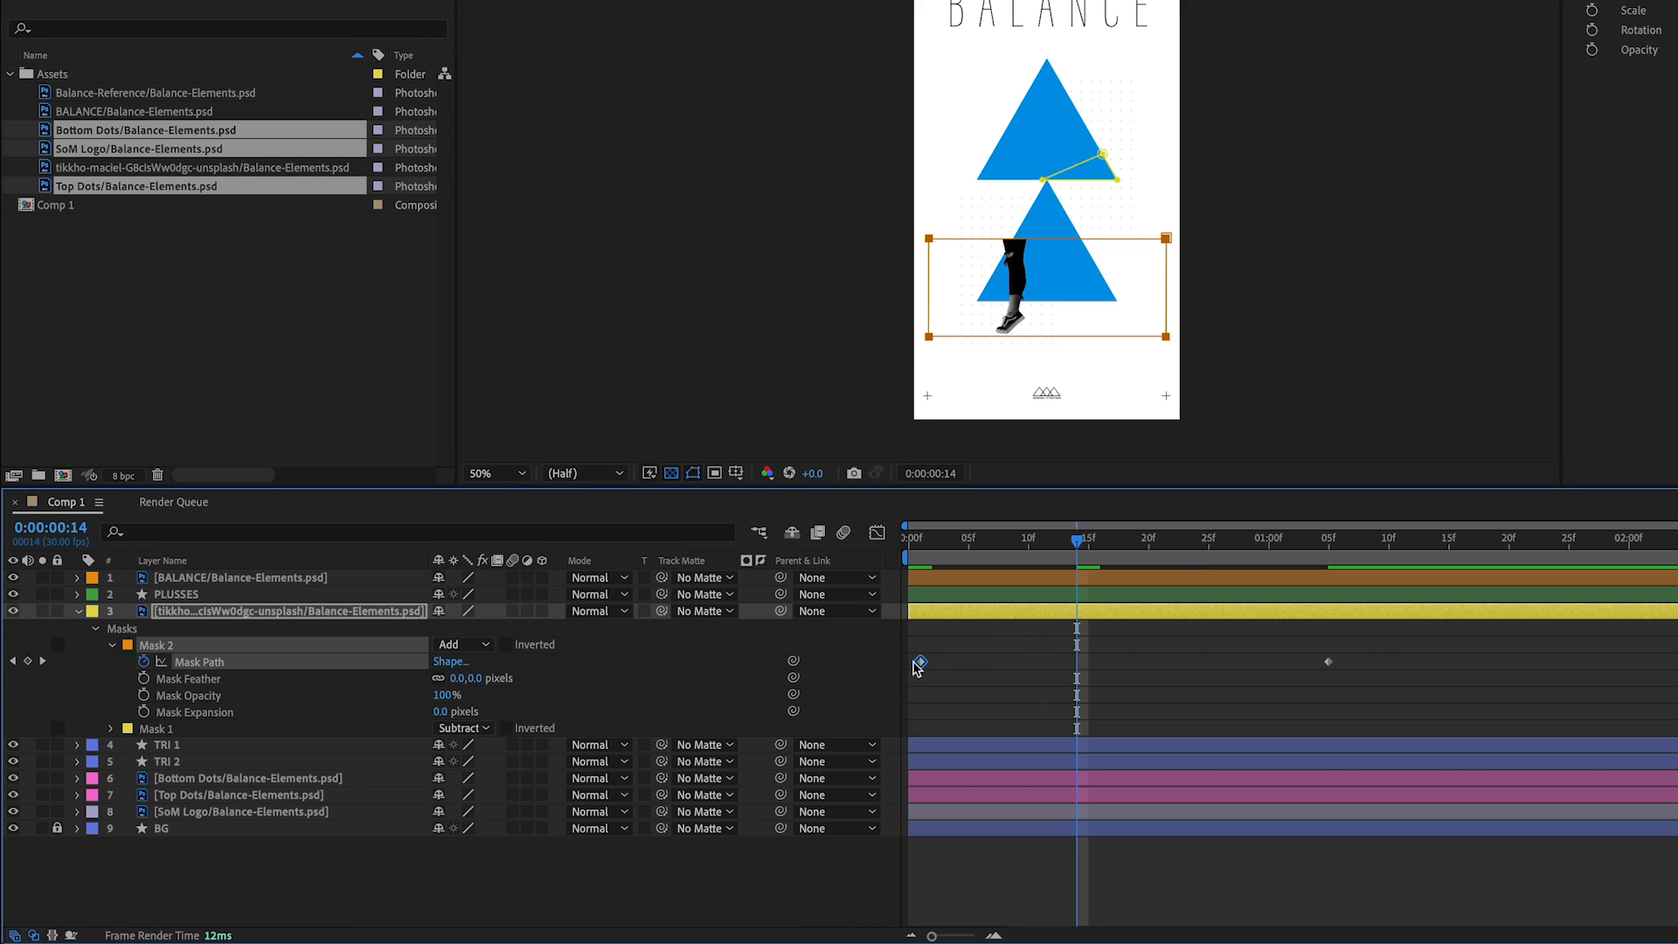
drag(916, 664, 909, 664)
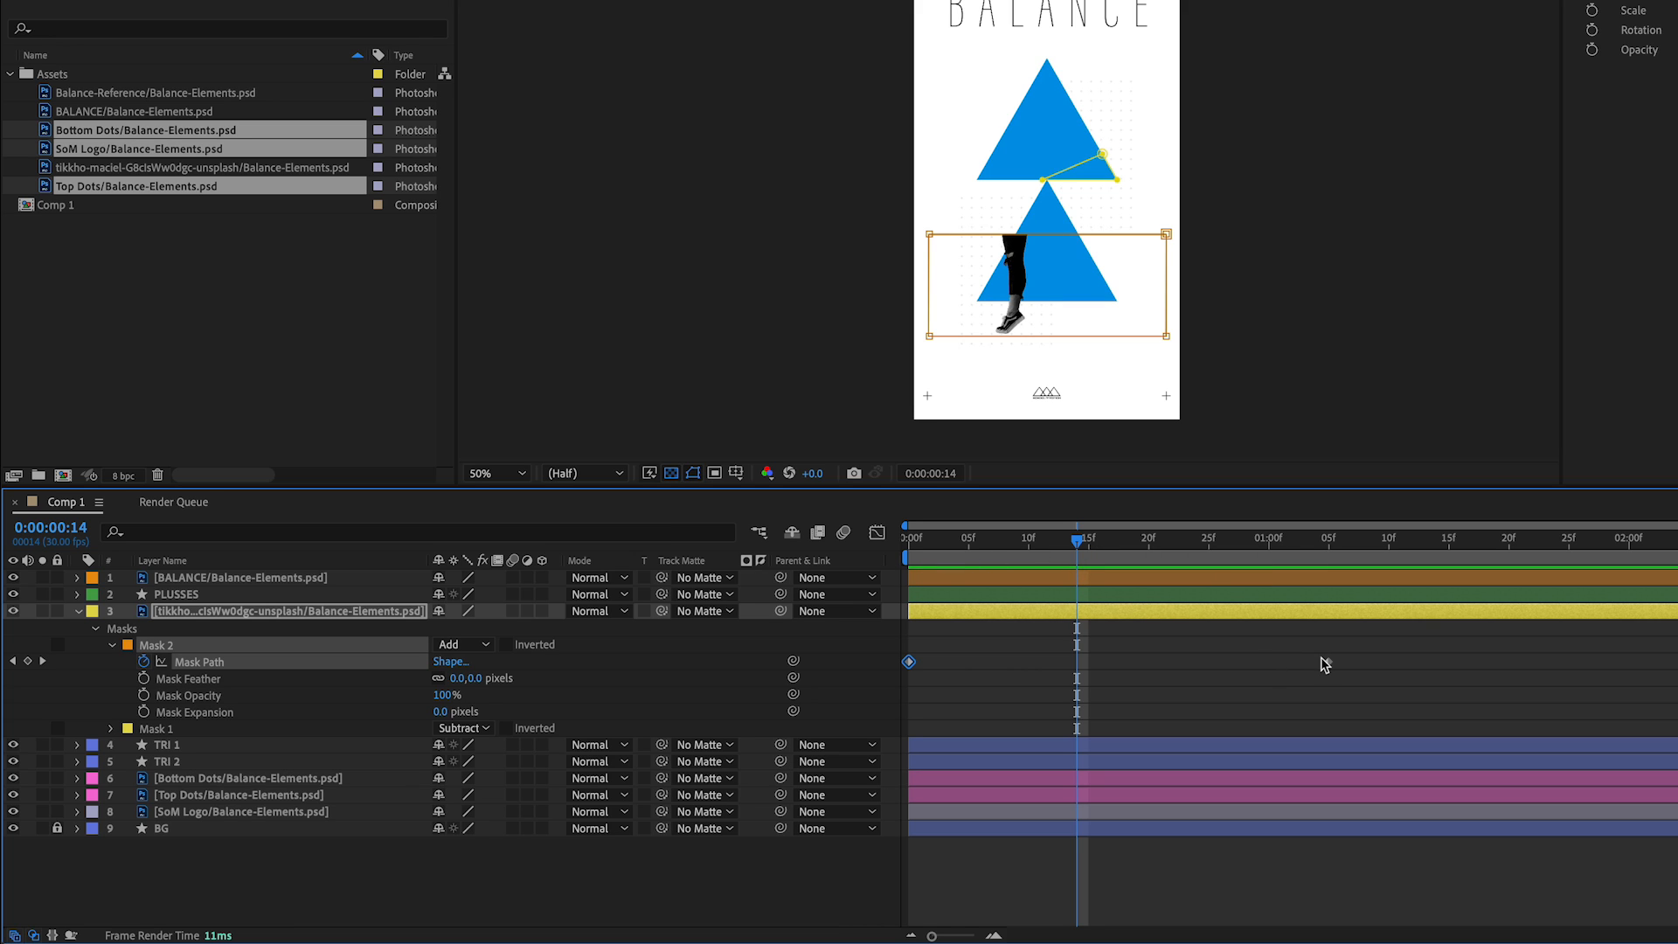
drag(1329, 664, 966, 666)
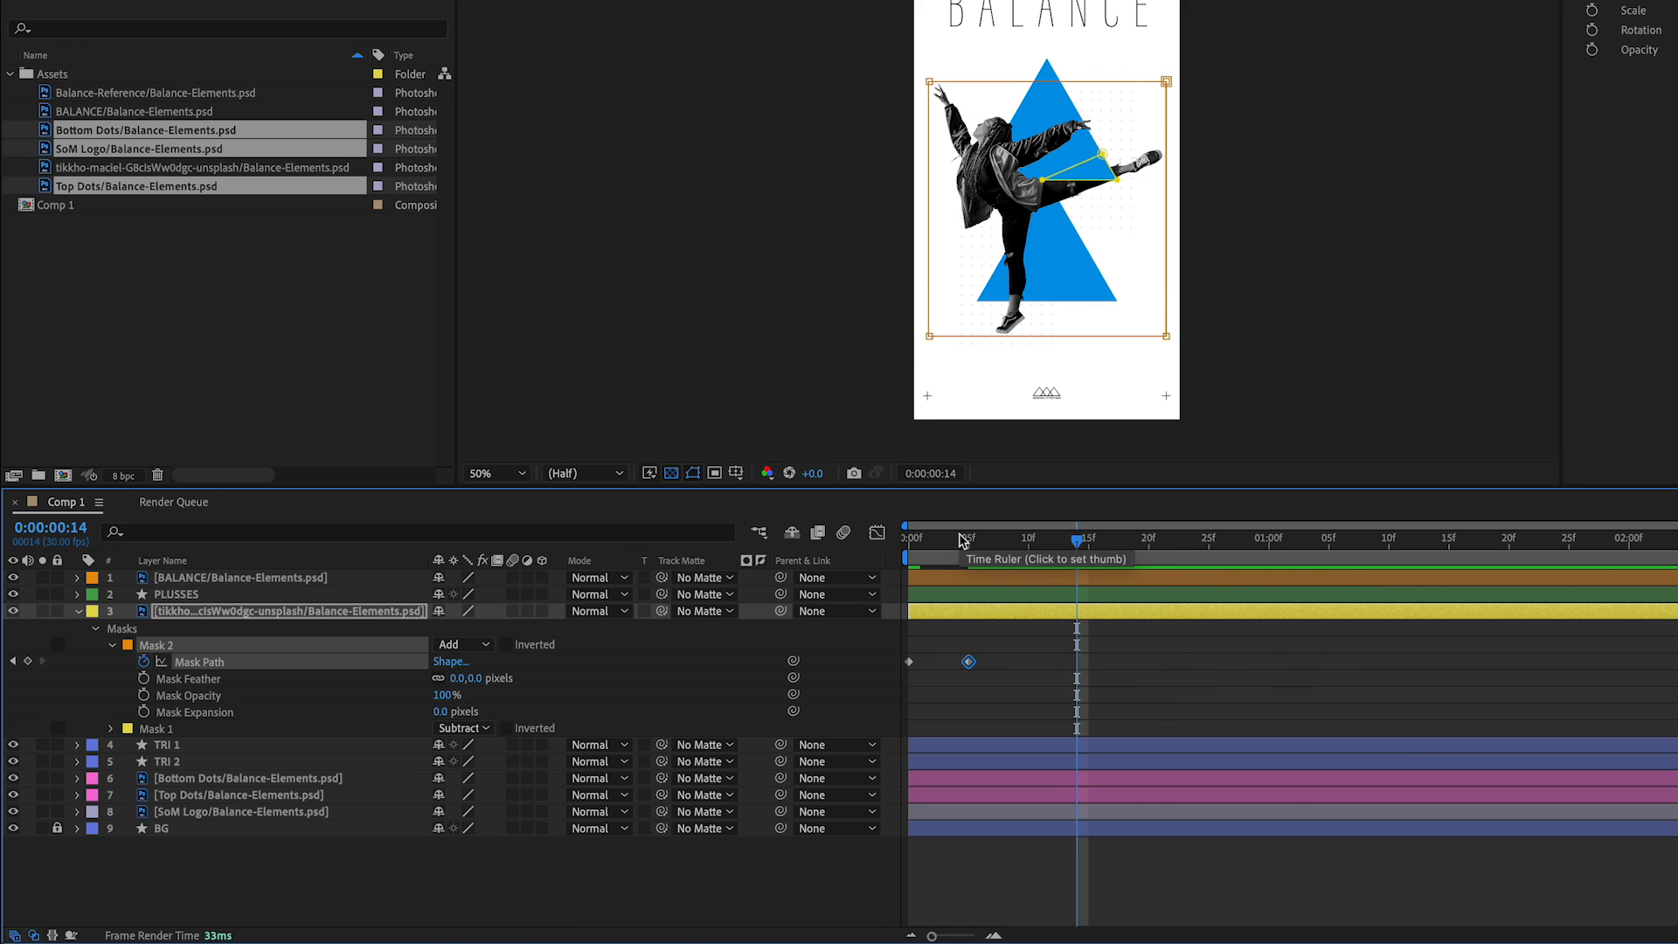
mouse_move(966, 538)
mouse_down()
mouse_move(905, 538)
mouse_move(981, 539)
mouse_up()
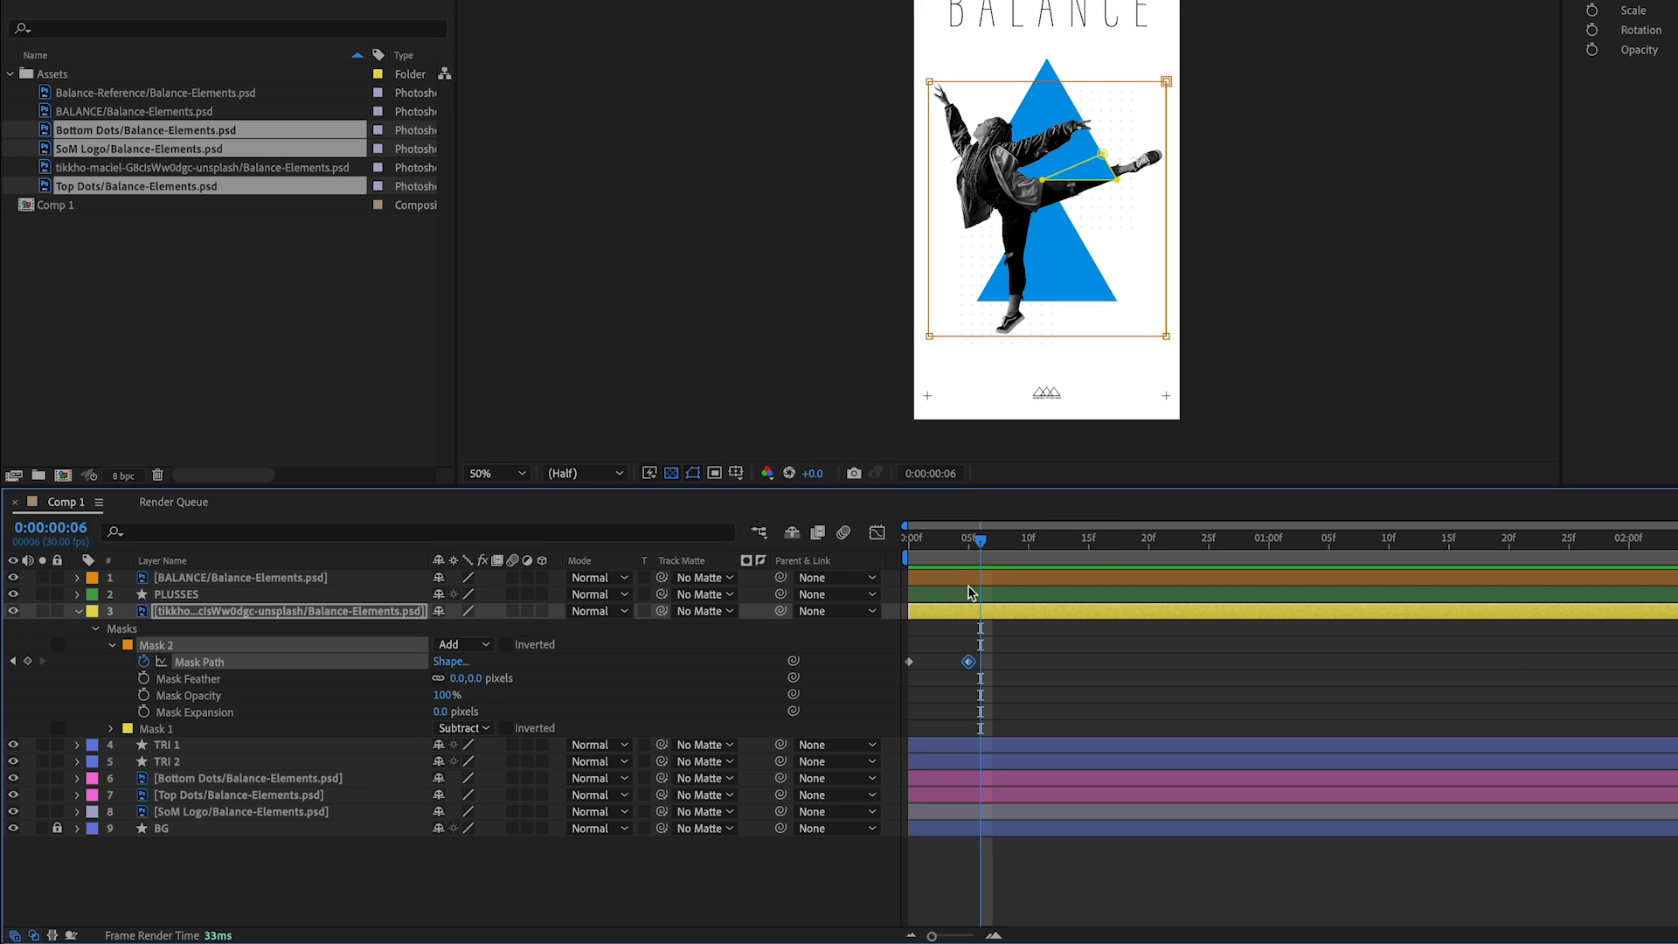
mouse_move(1047, 553)
mouse_down()
mouse_move(1089, 549)
mouse_move(1056, 548)
mouse_up()
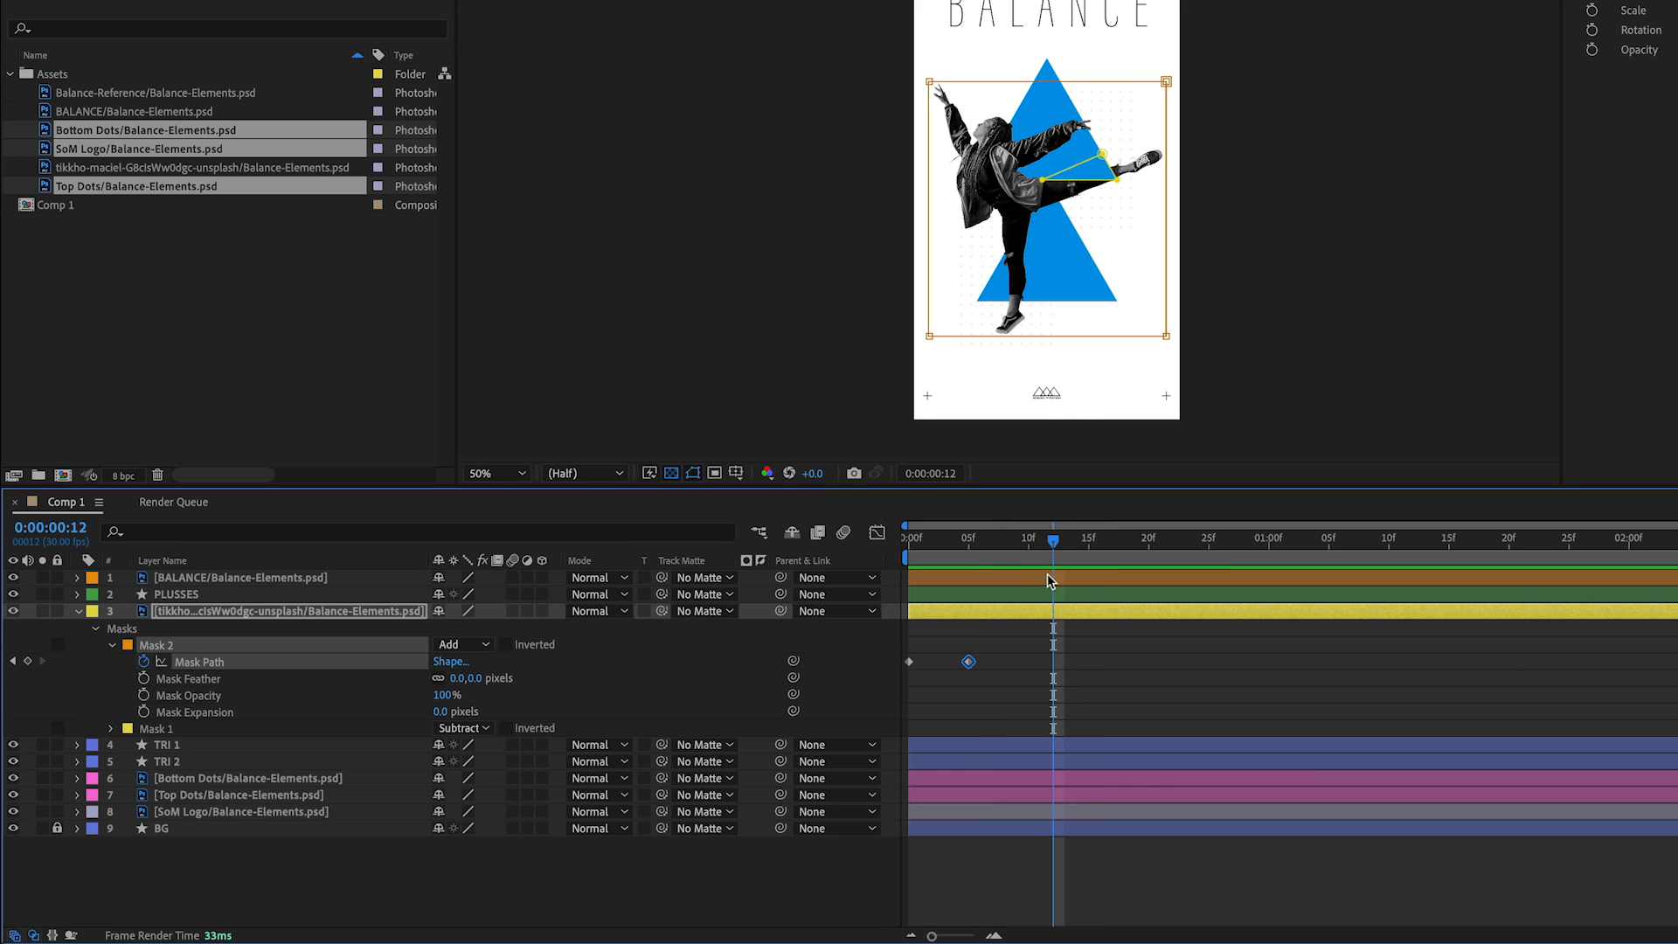
drag(968, 662, 1050, 670)
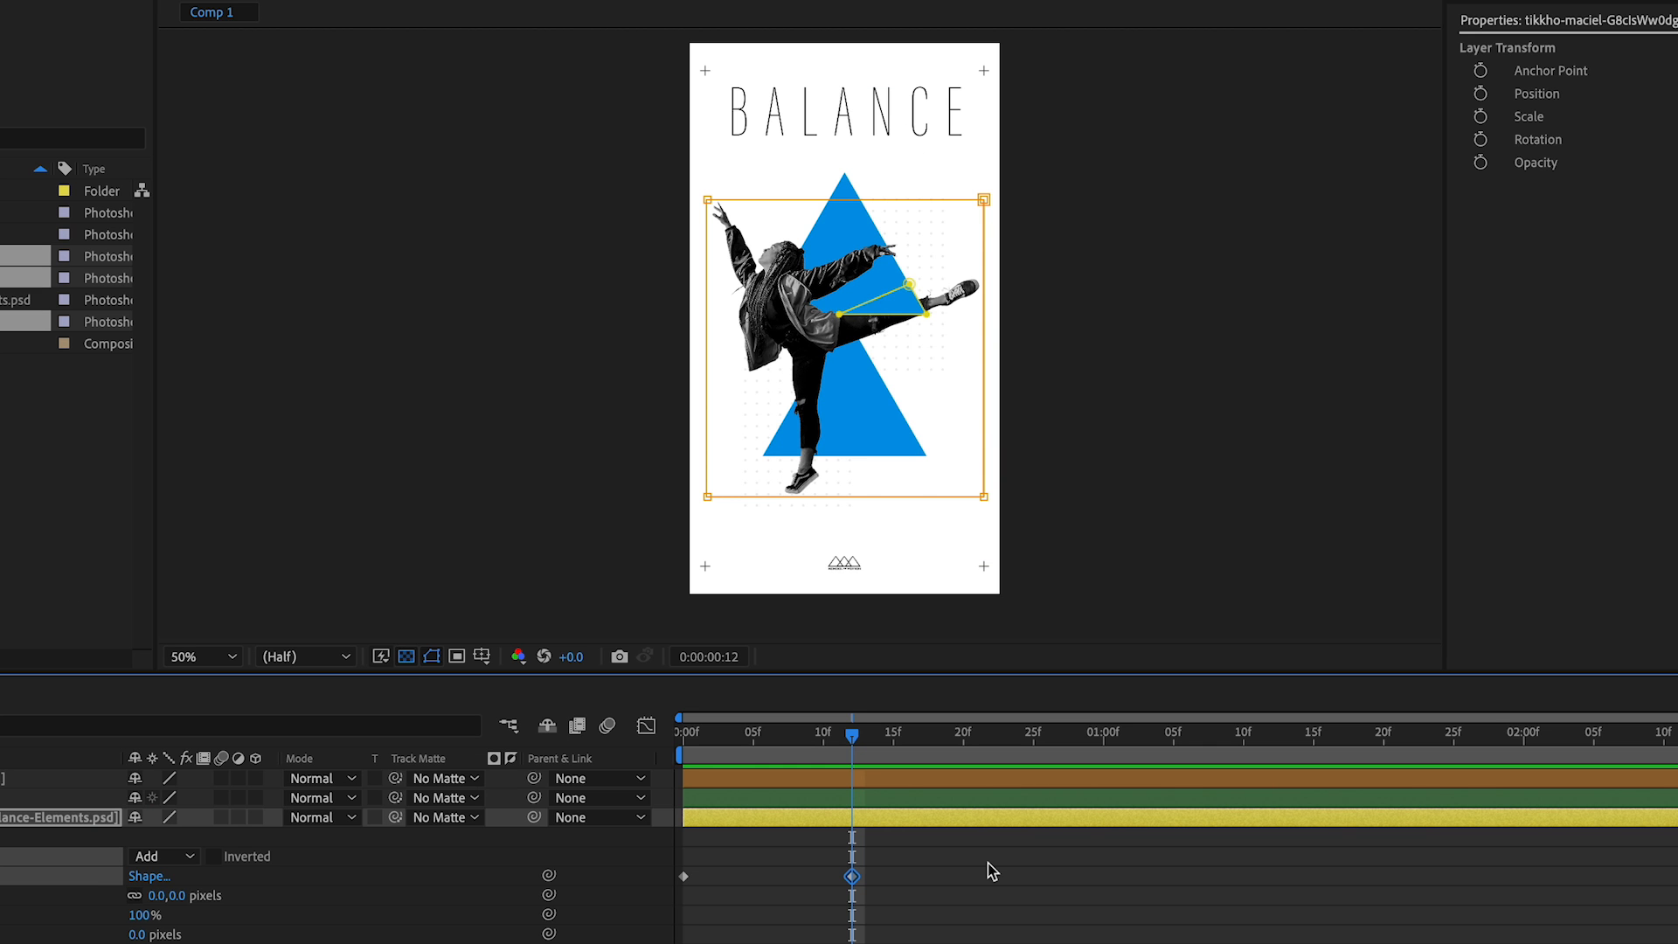
Go to frame 8 within the reveal, set Mask 2's Mask Feather to 20 pixels, and deselect the layer.
drag(852, 736, 802, 746)
key(slash)
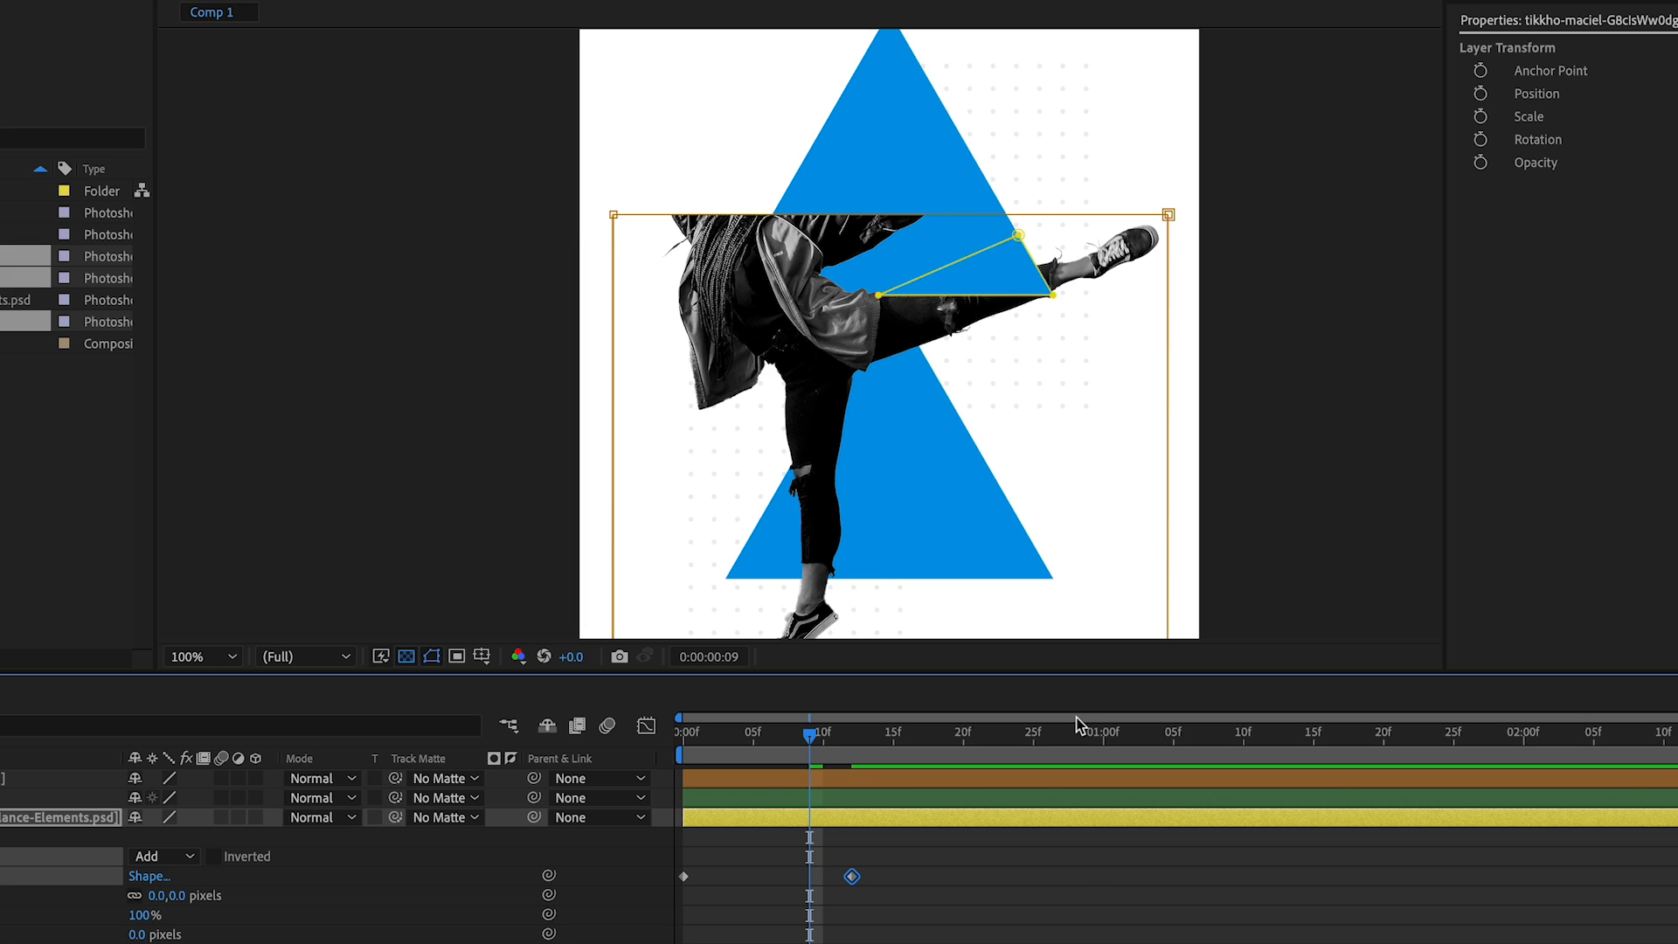
click(1083, 869)
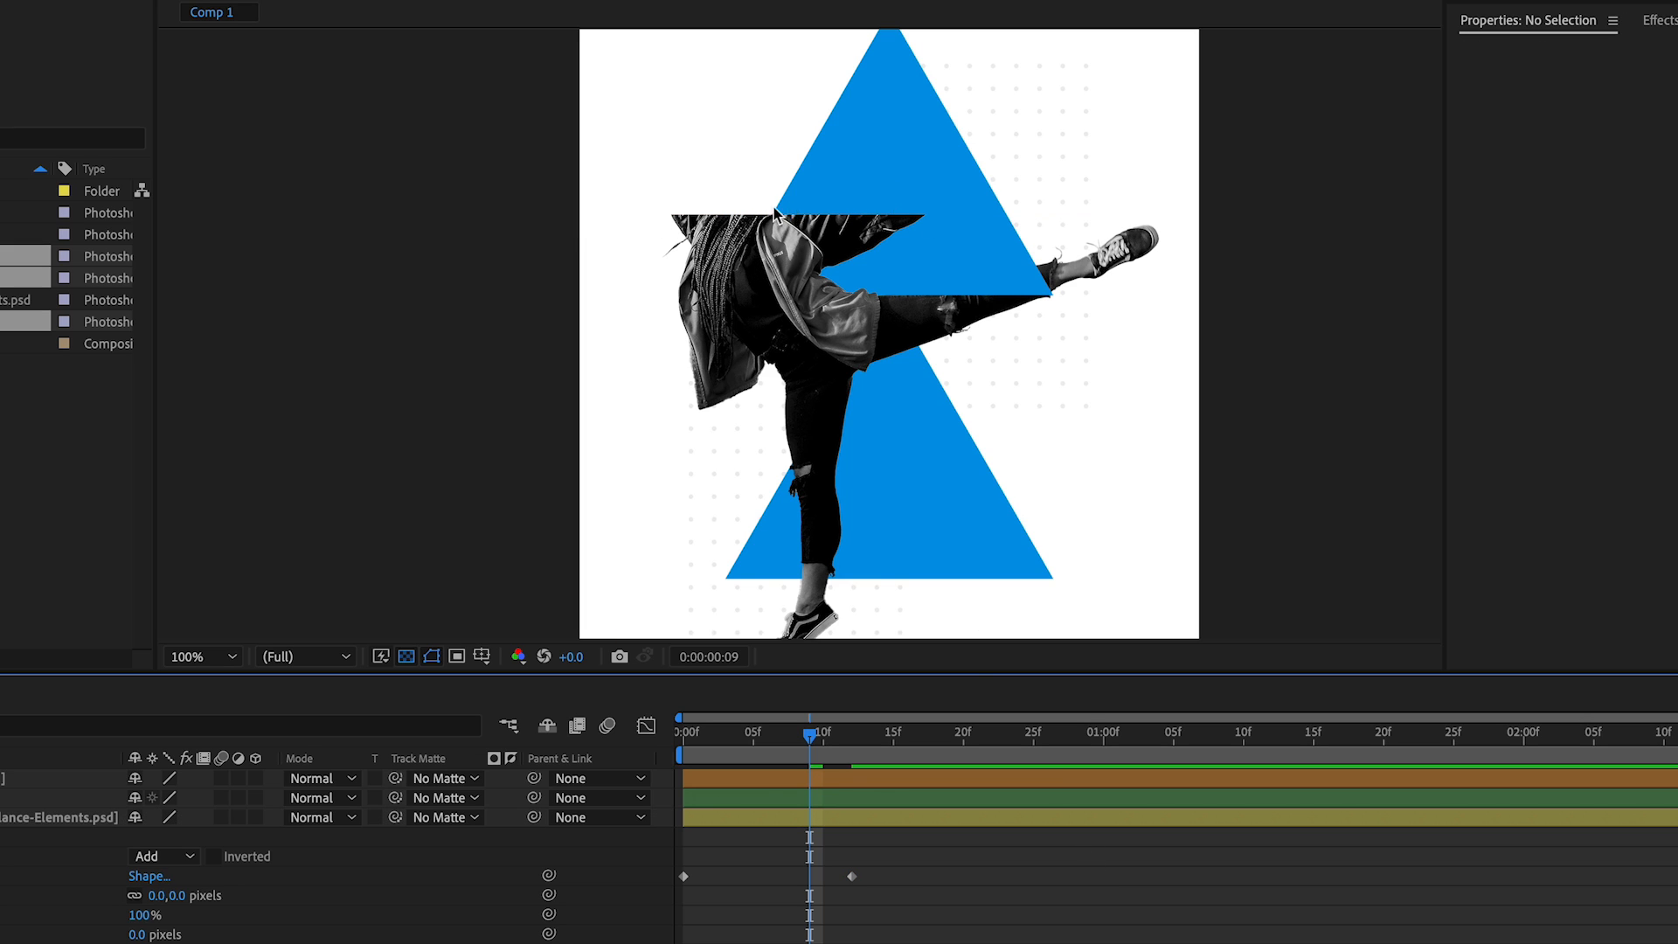
drag(810, 736, 881, 738)
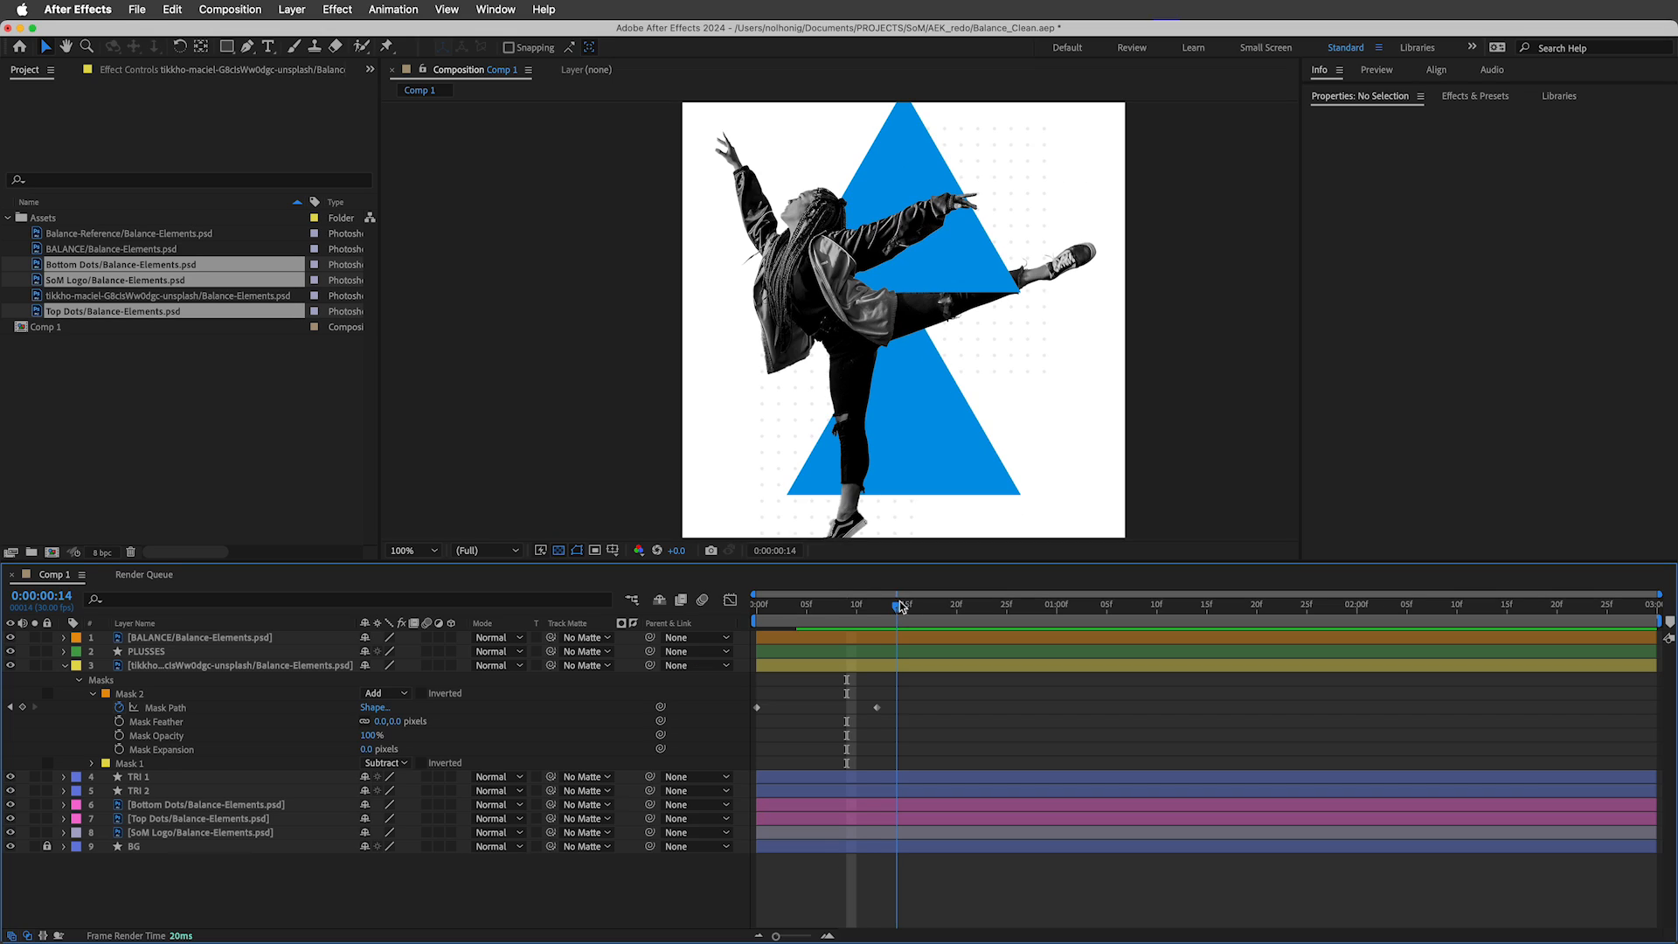
drag(901, 607, 838, 606)
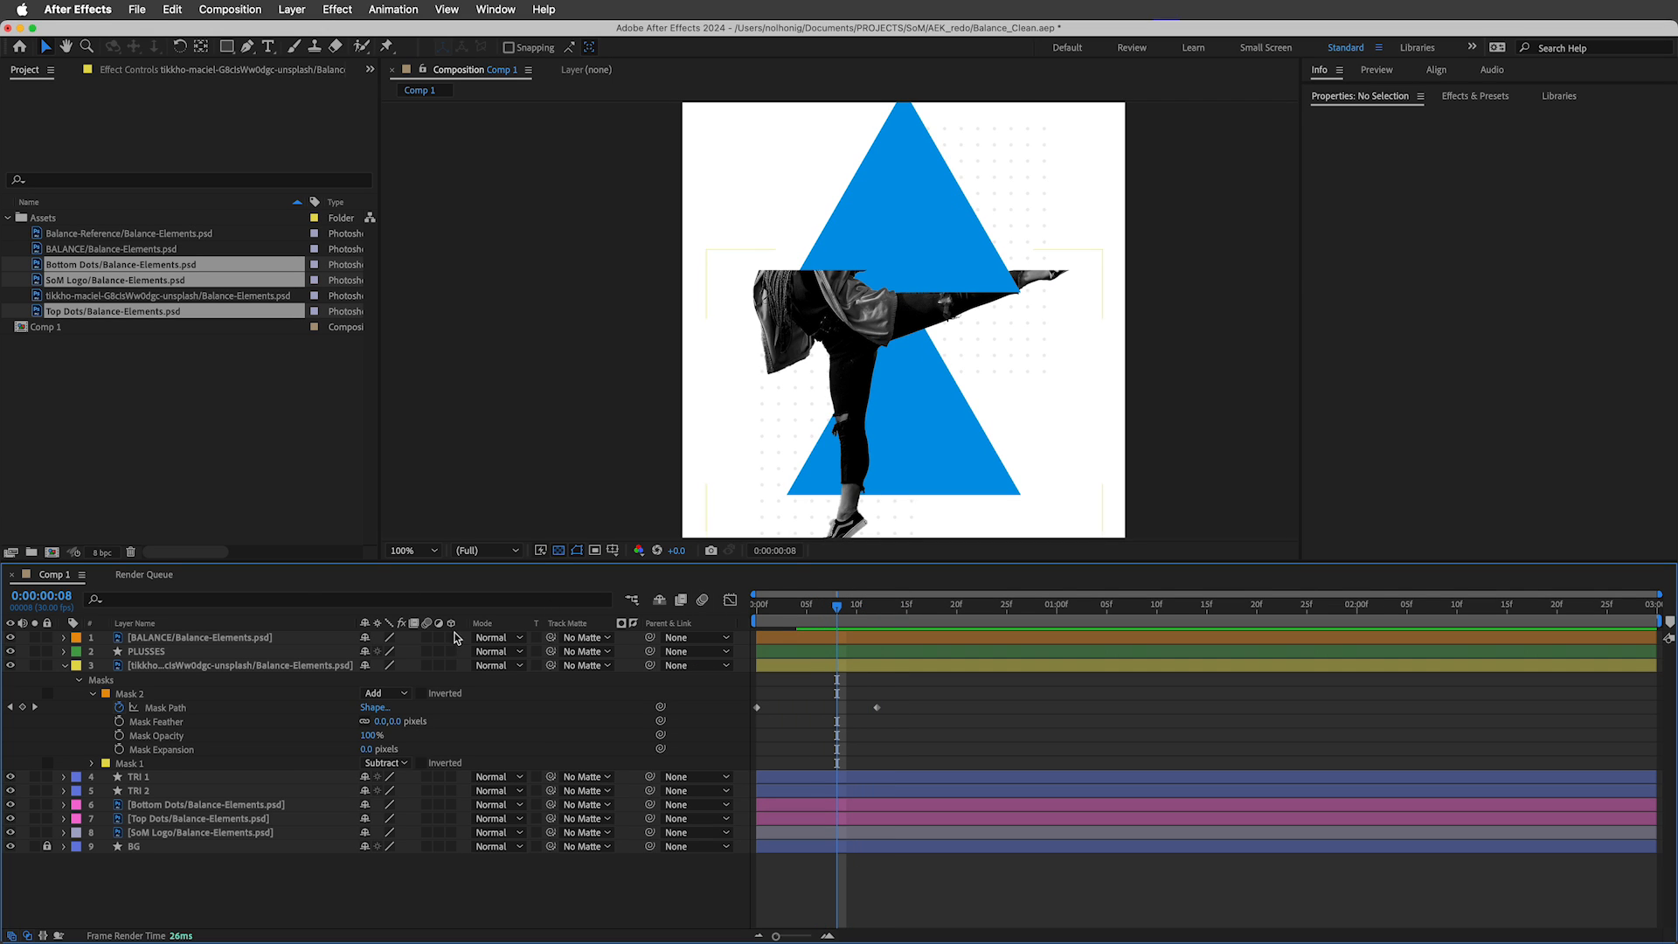
click(156, 723)
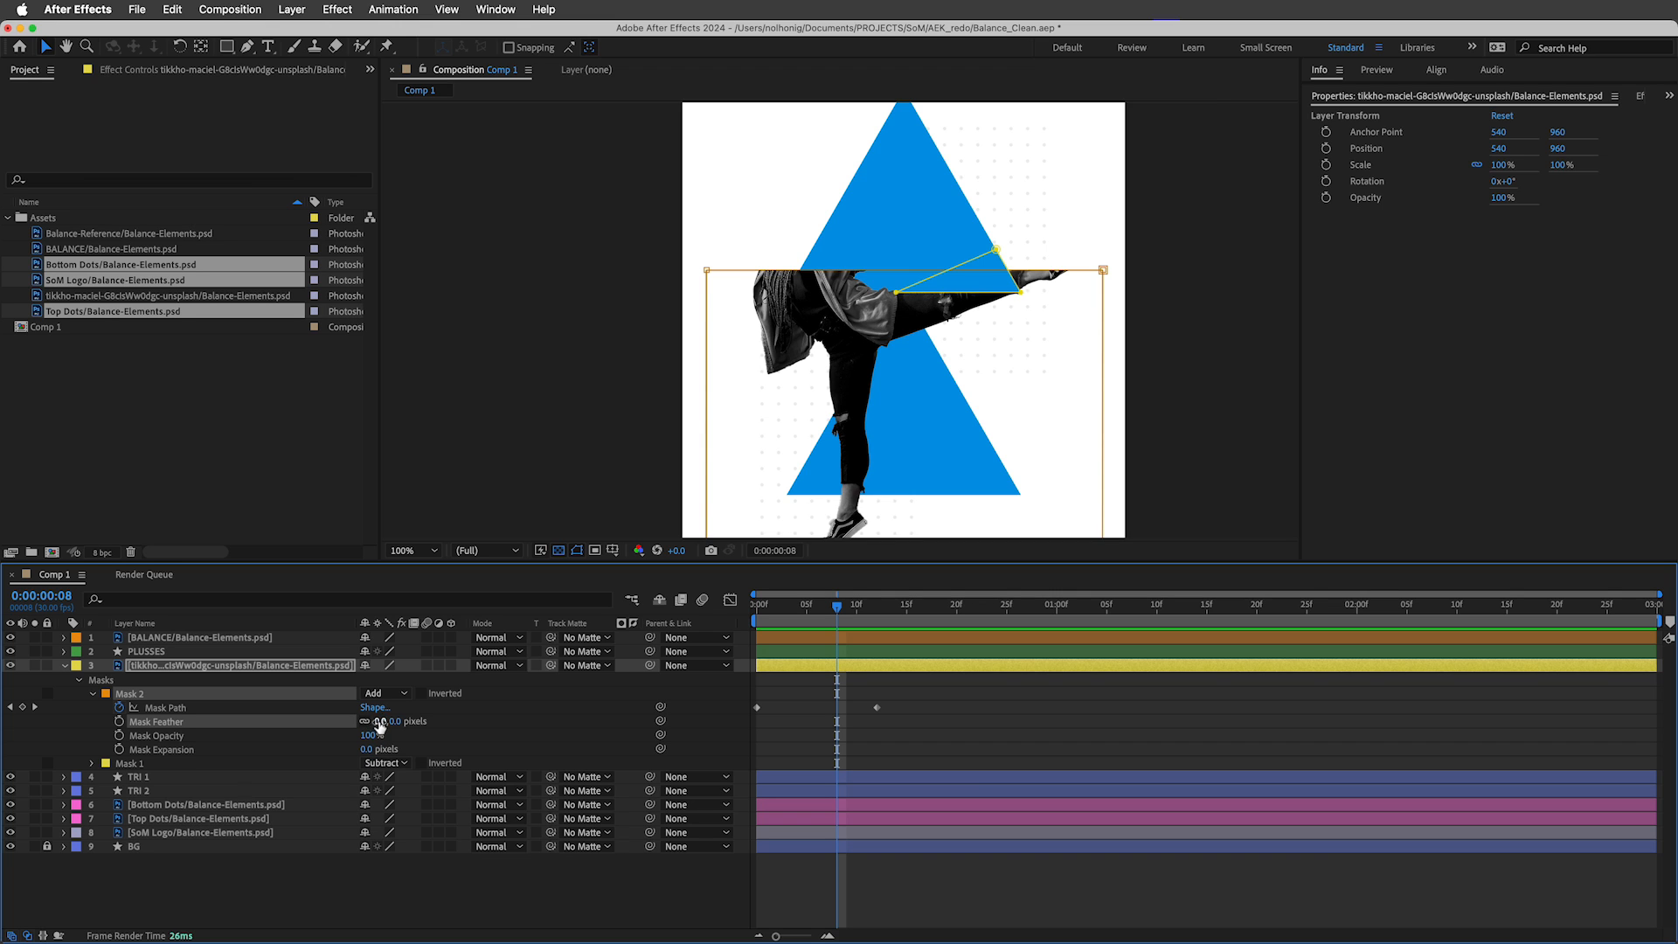
click(380, 722)
key(Return)
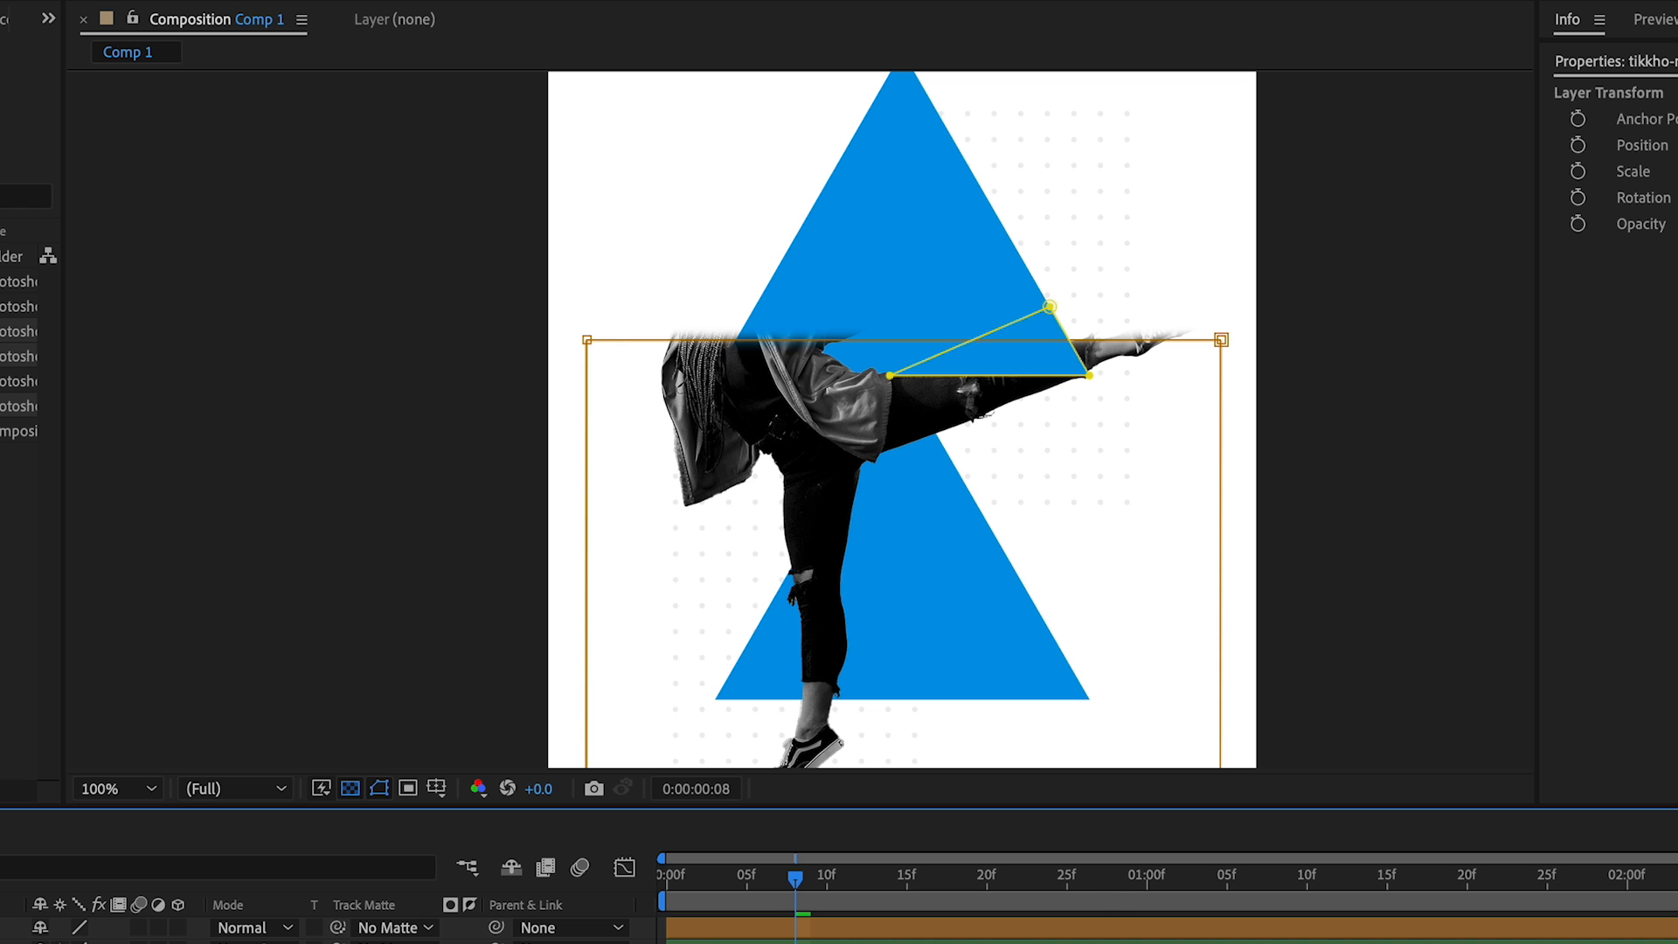
key(super+shift+a)
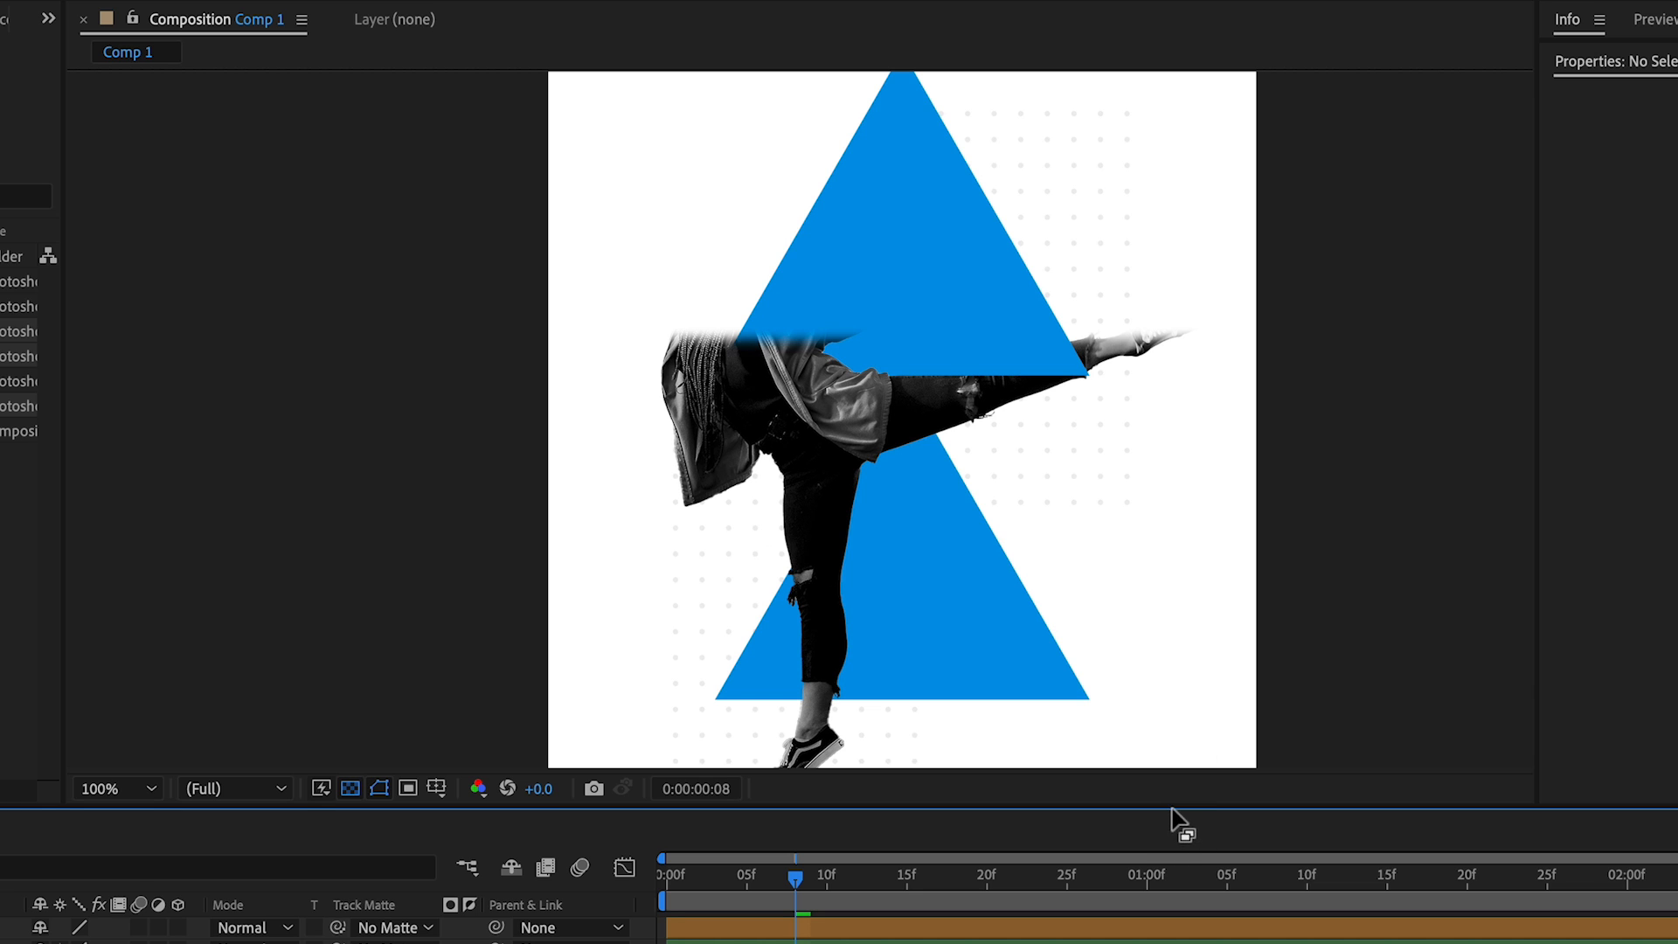
Enlarge the composition viewing area, play the animation, and scrub through the dancer's feathered mask reveal.
drag(1172, 805, 1166, 940)
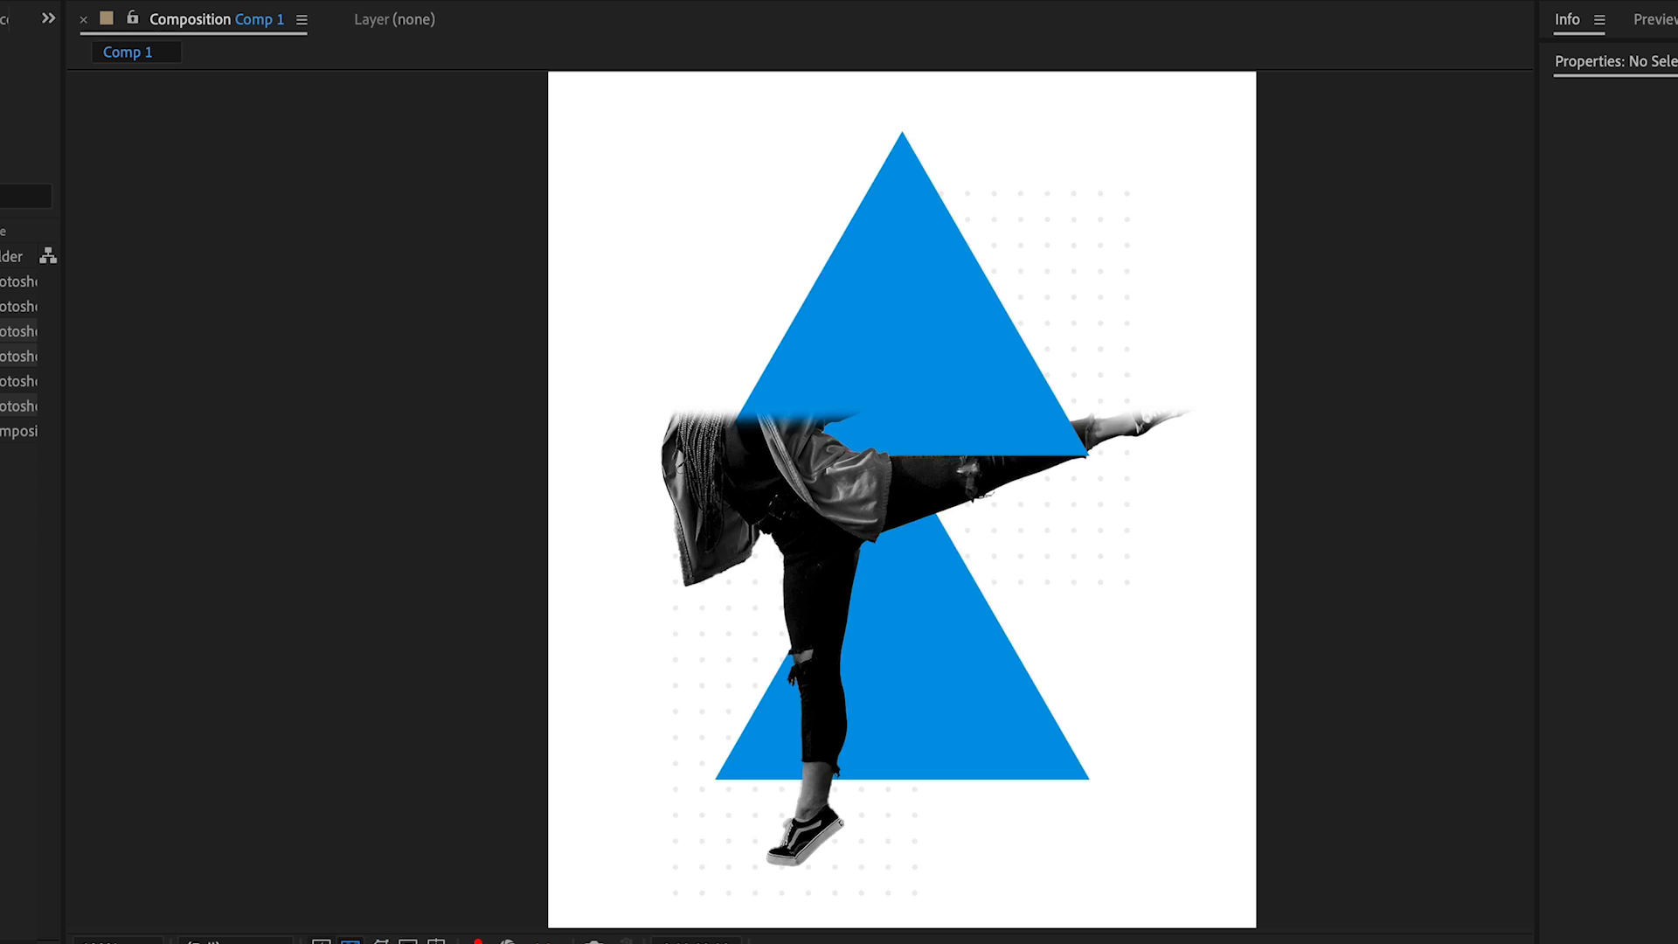
key(space)
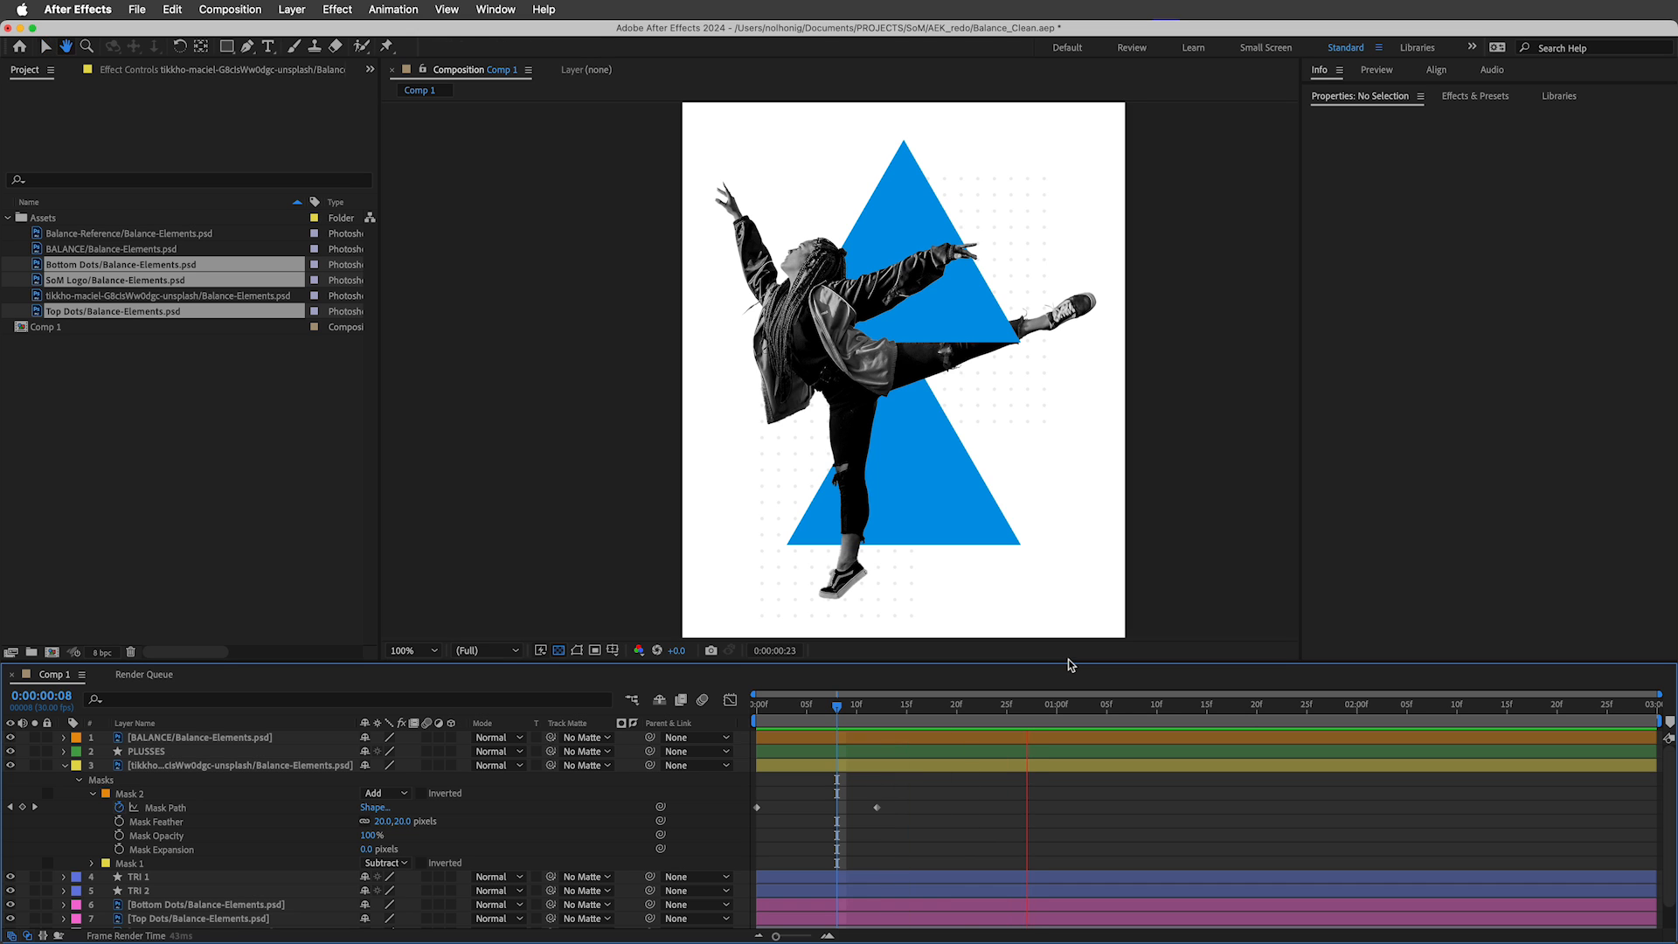
drag(786, 704, 931, 711)
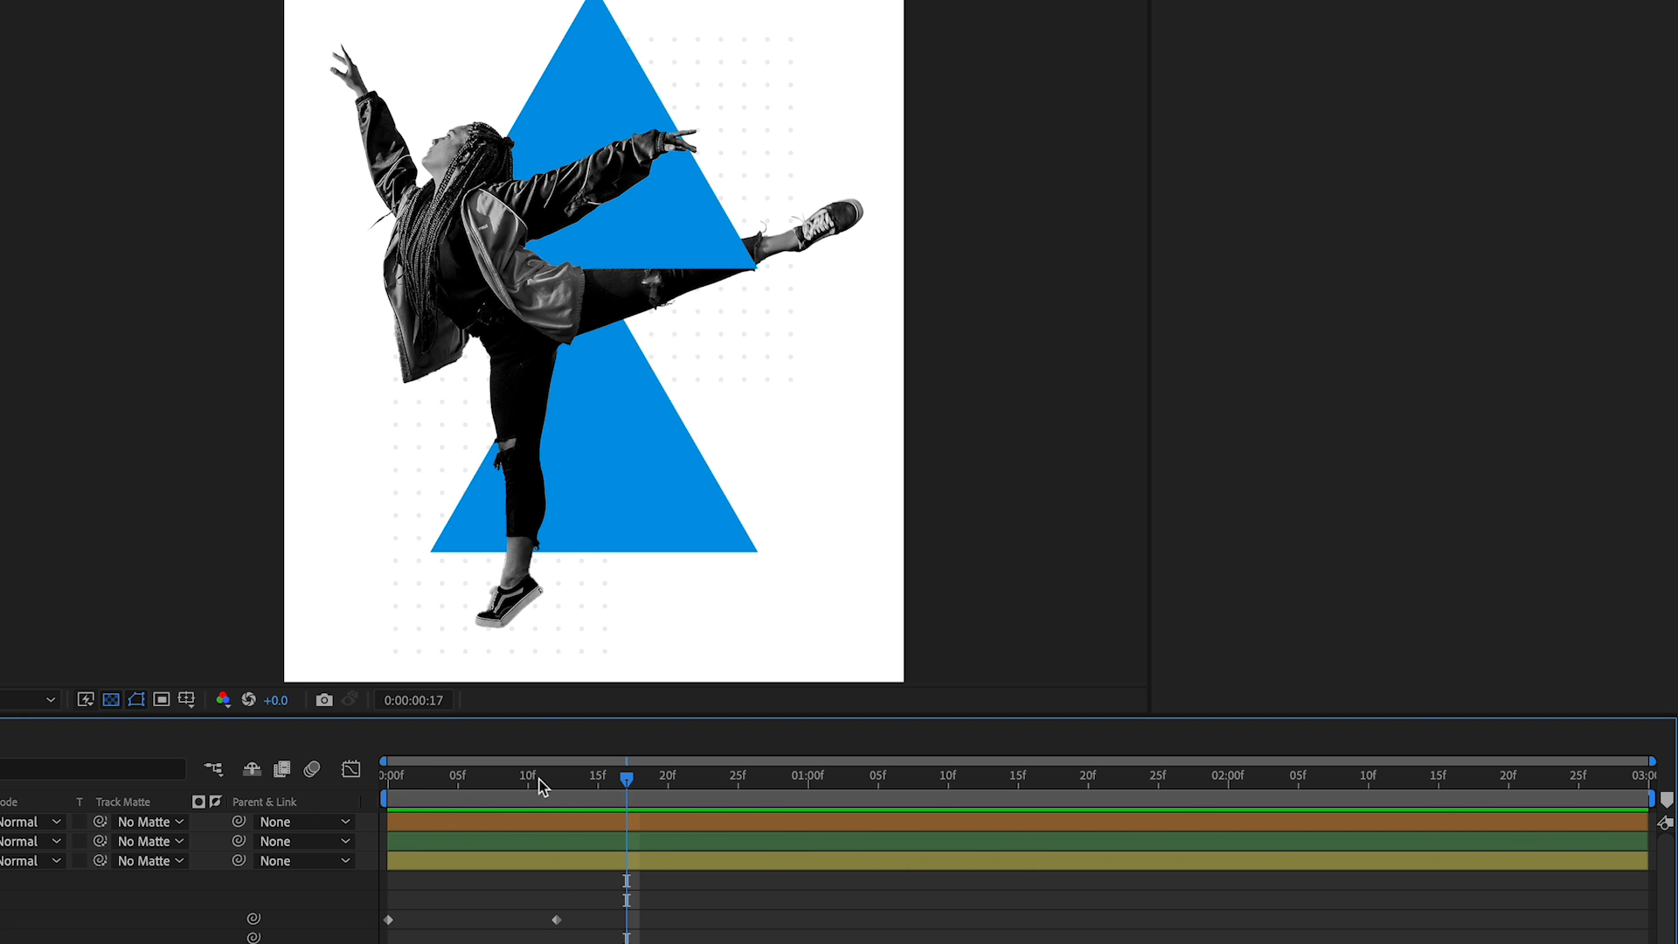
Scrub back to frame 10 and play the dancer's reveal across the full three-second timeline.
click(579, 780)
drag(584, 786, 533, 825)
key(space)
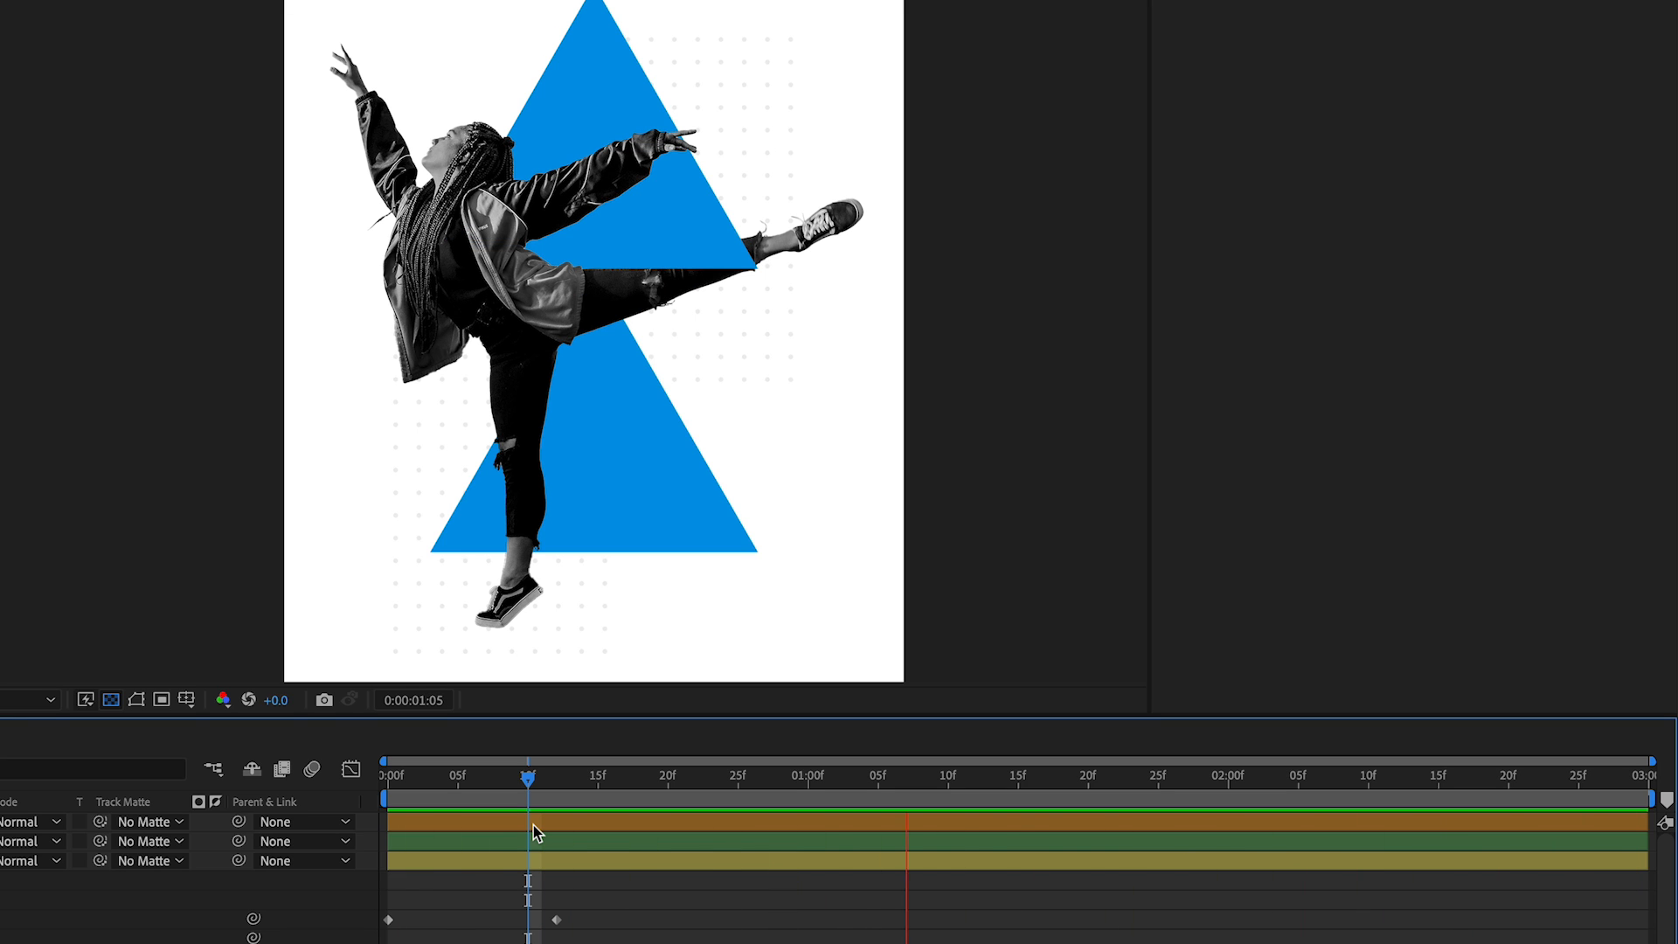
key(space)
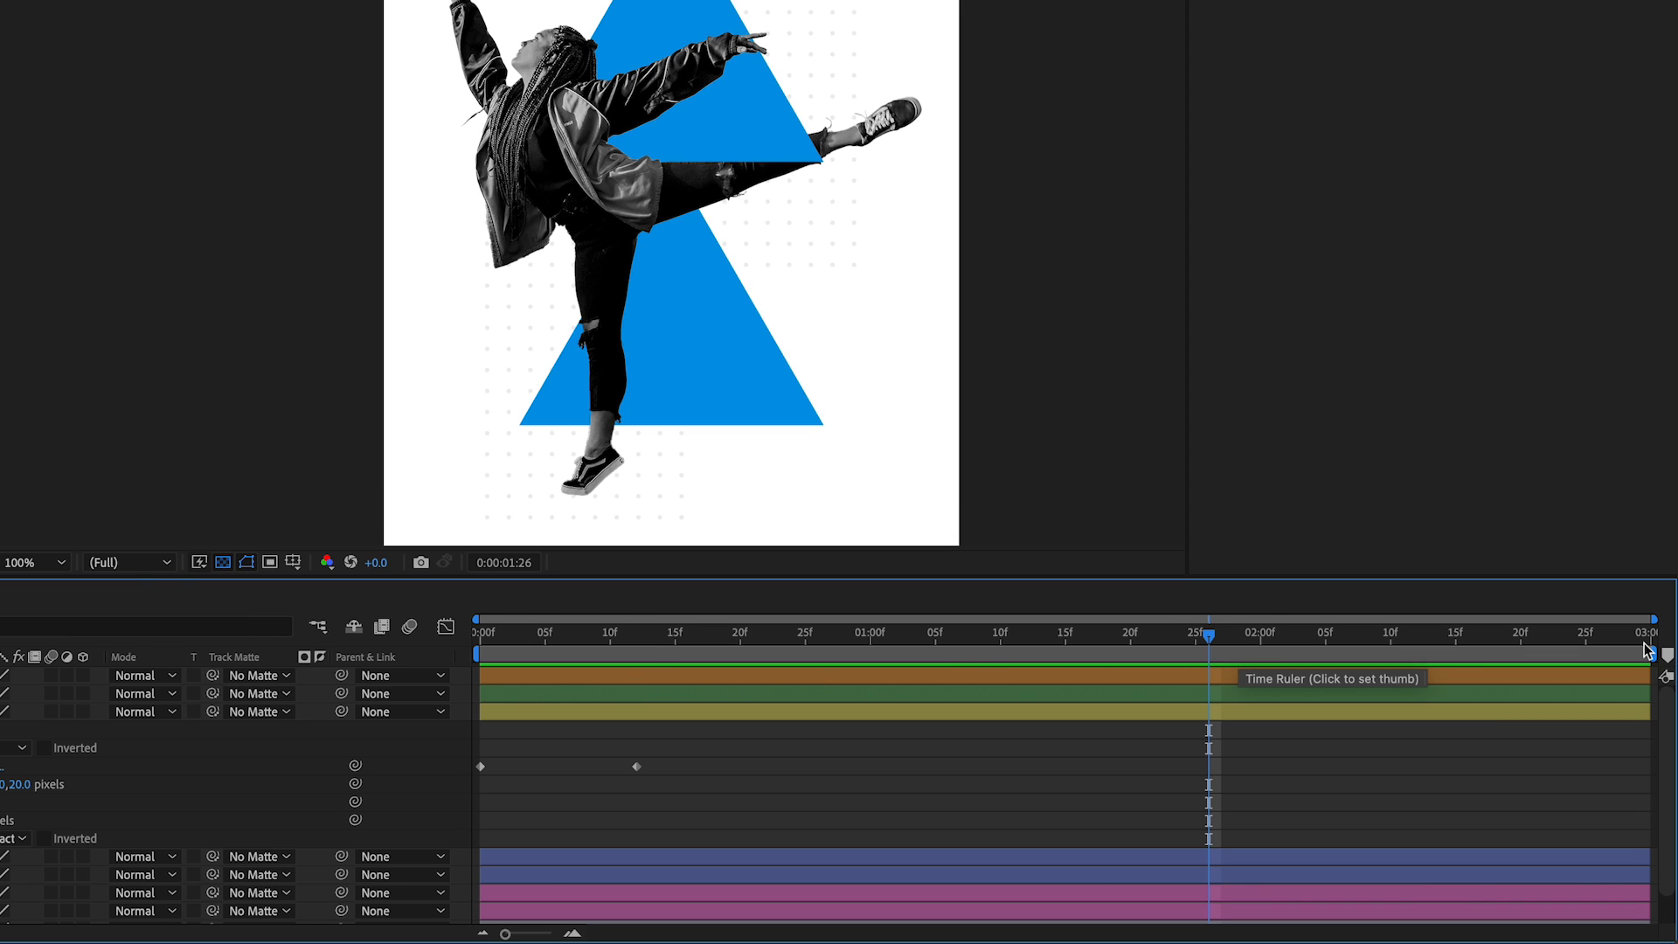
Preview the reveal with the work area ending at 15f, and extend the work area's end to 01:00f for another preview.
drag(1654, 653, 675, 650)
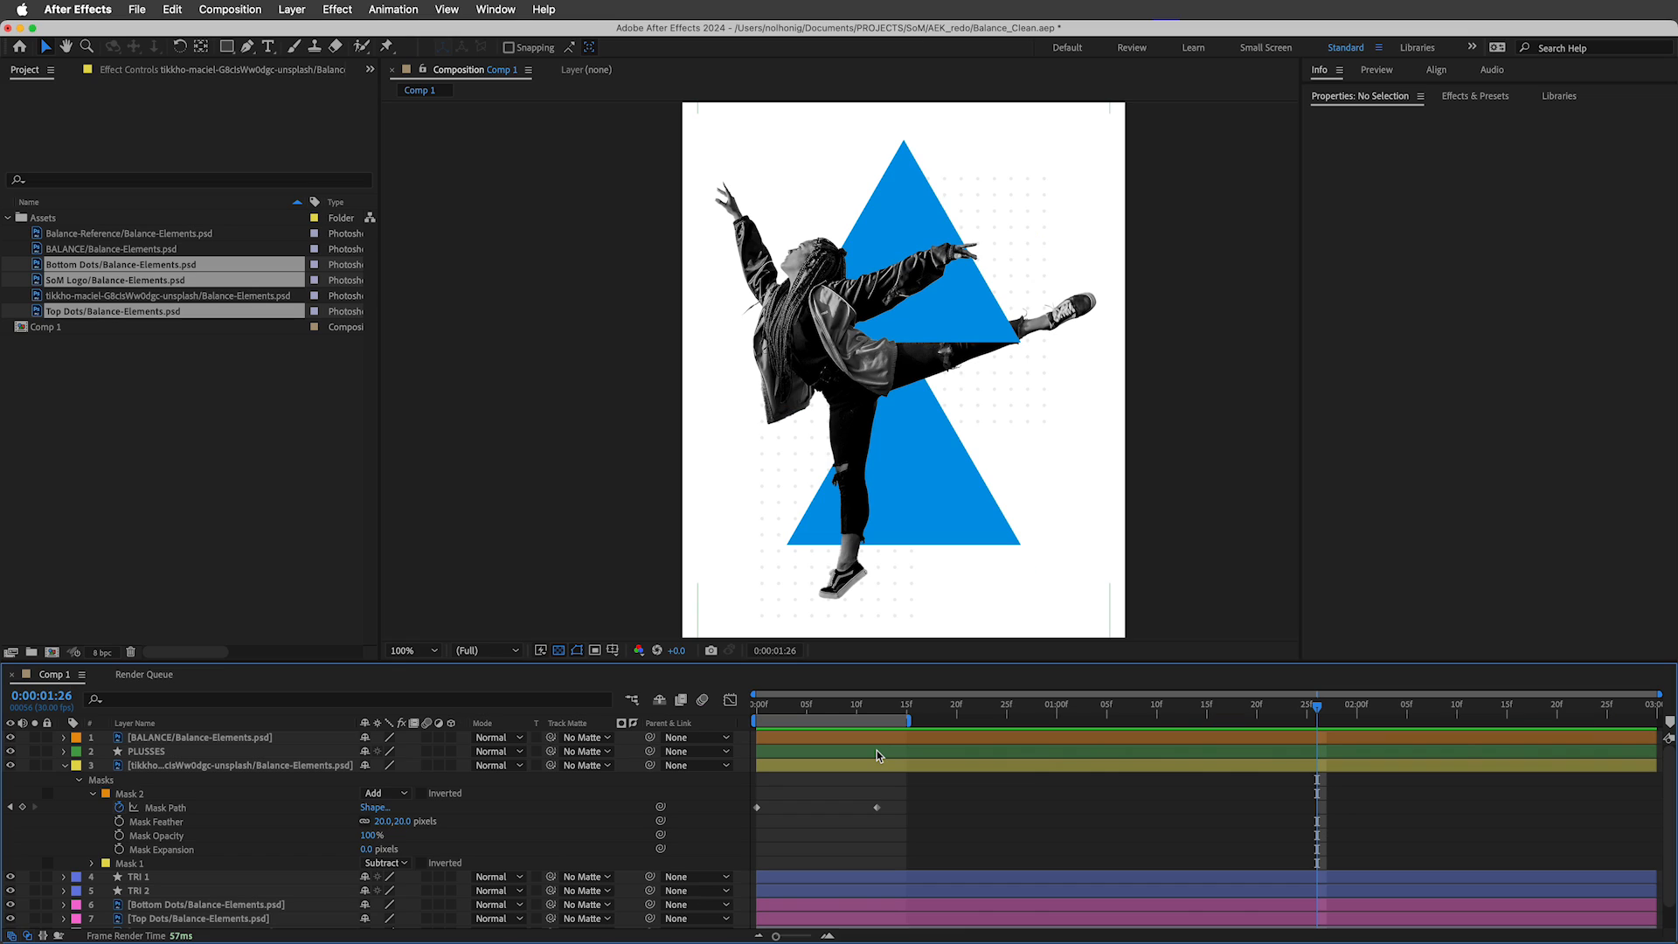
key(space)
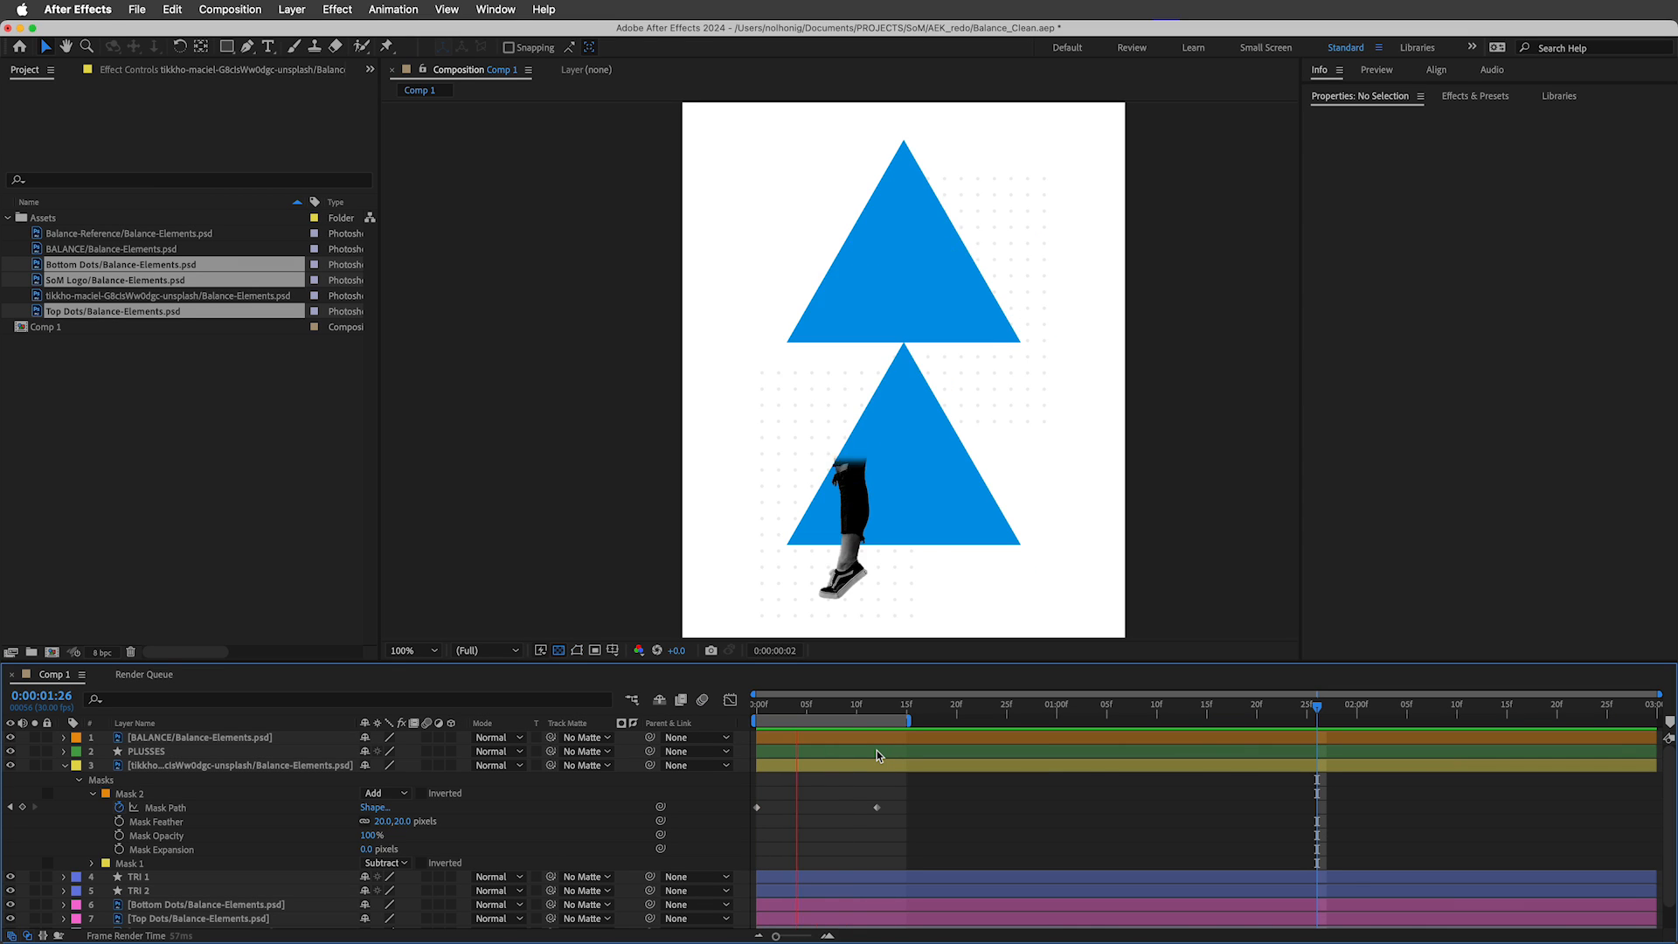
key(space)
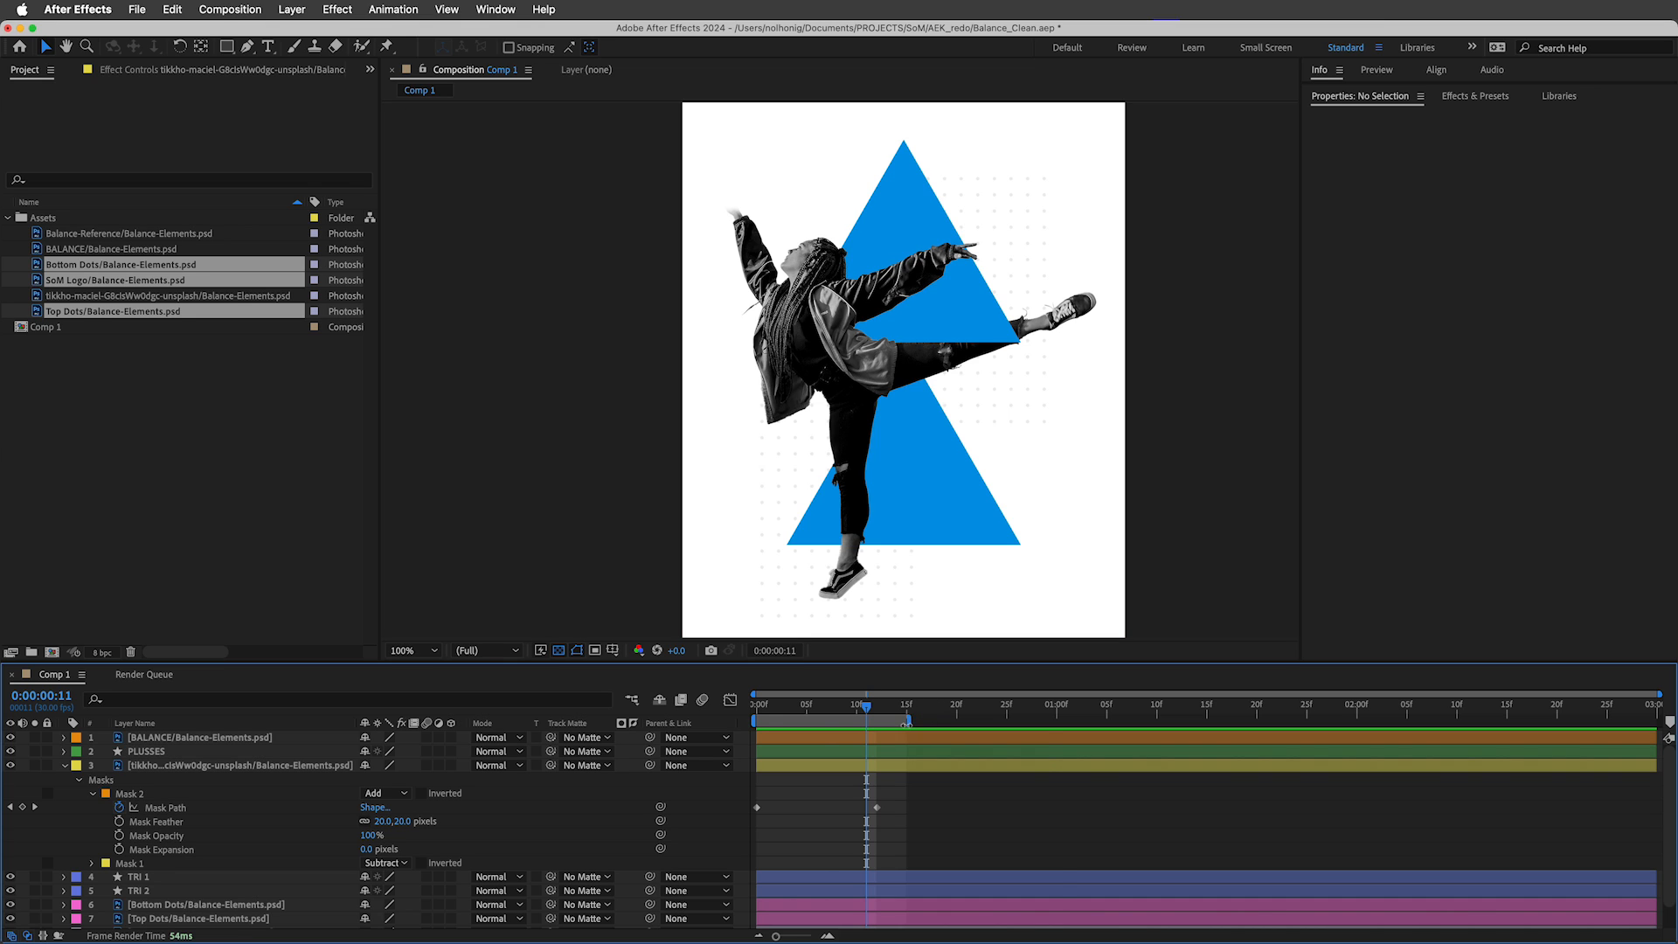
drag(895, 723, 1057, 718)
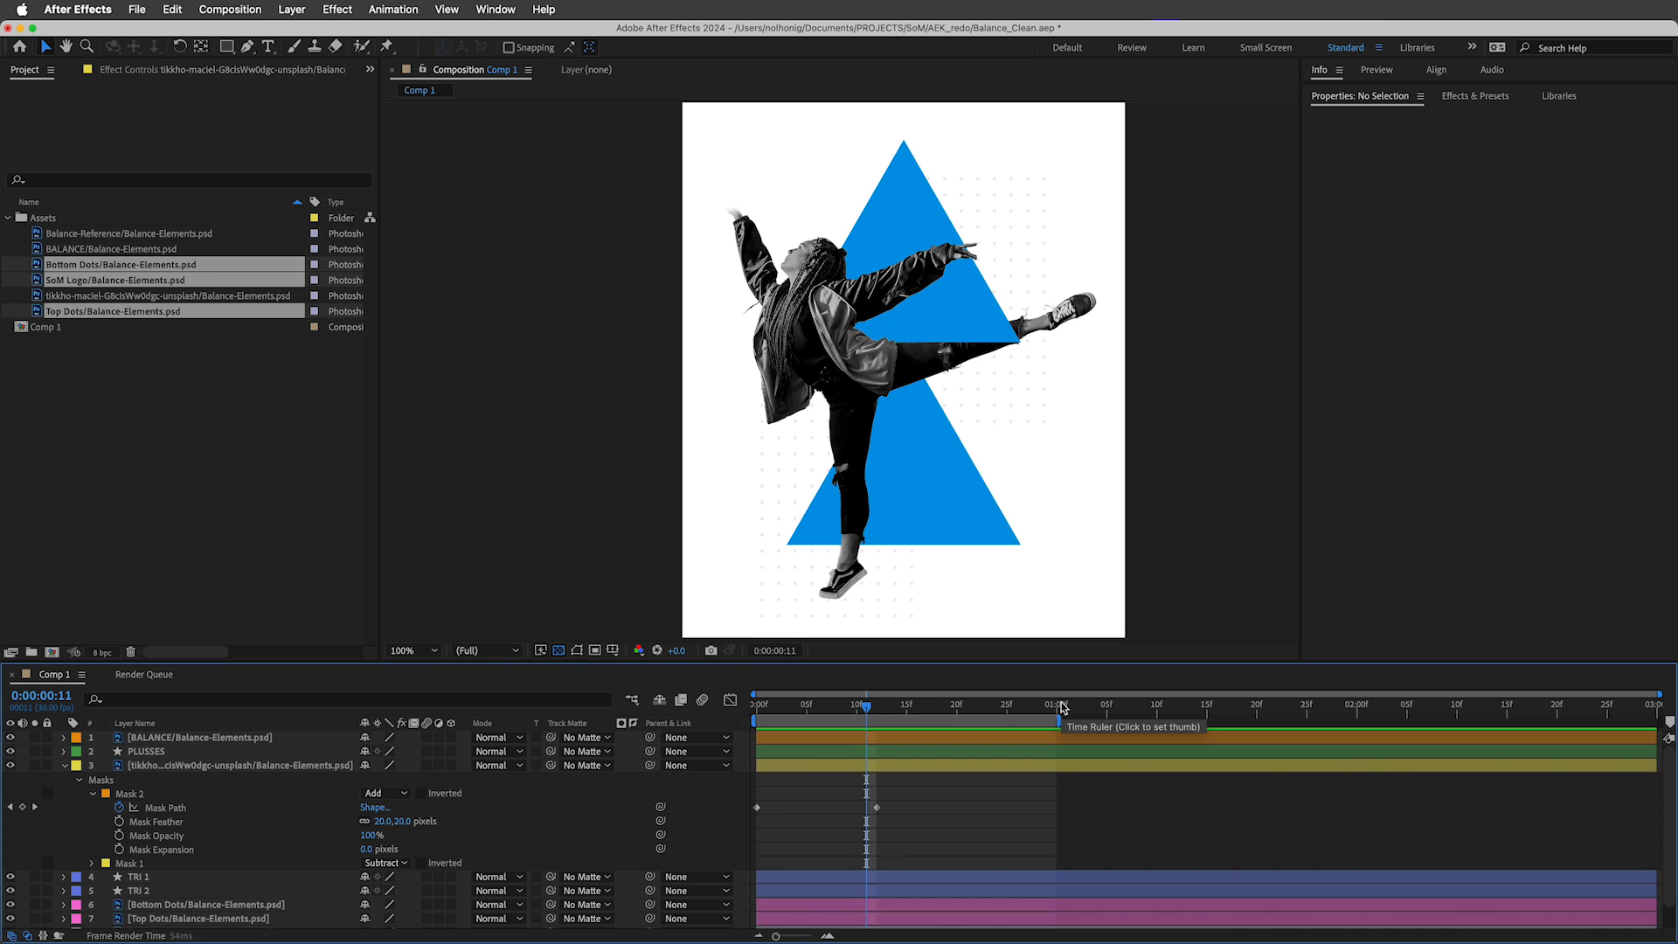
key(space)
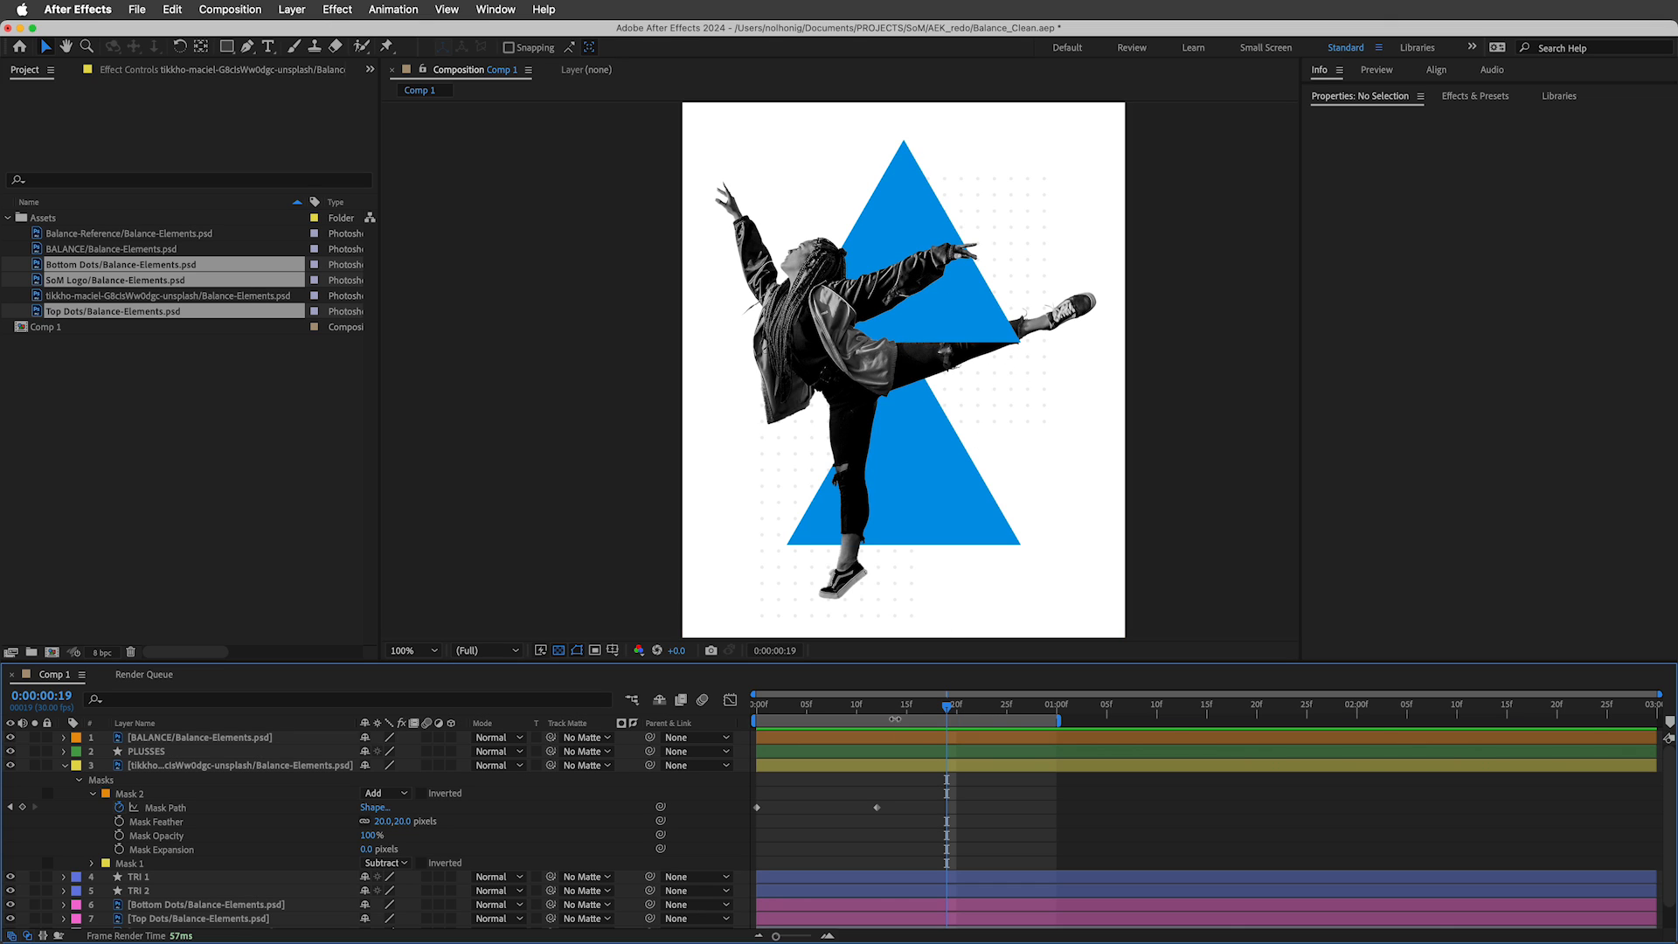
Keyframe TRI 1's Position at frame 10, and at frame 0 move it straight down over the lower triangle to about 540, 1321.
drag(874, 706, 856, 712)
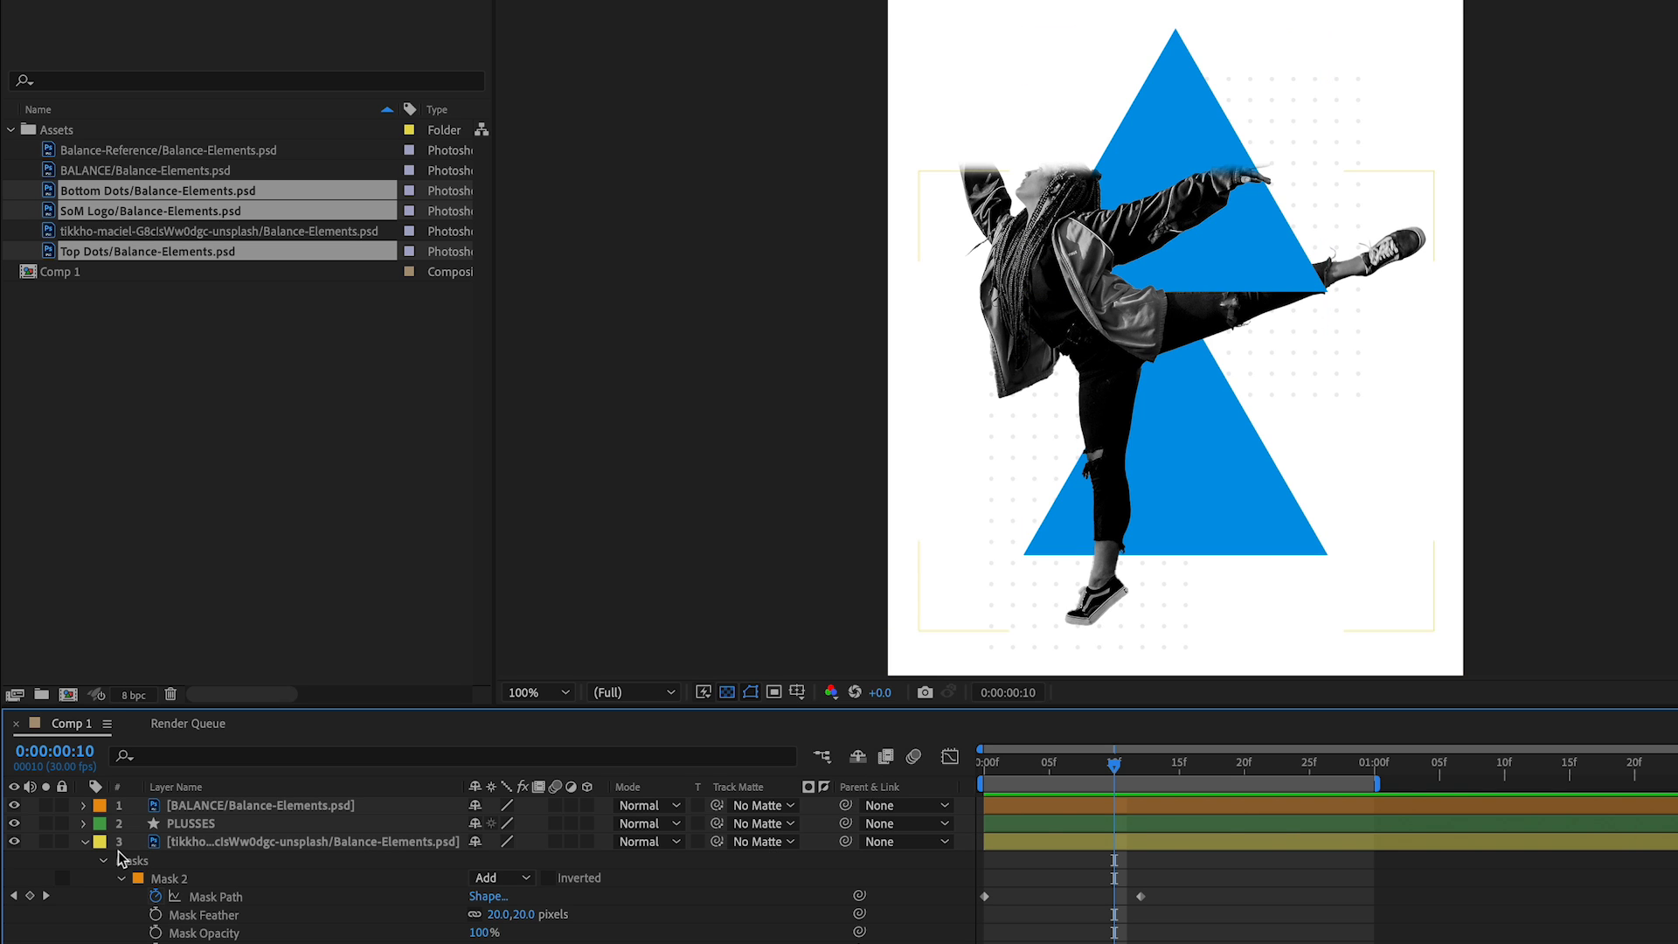
click(84, 842)
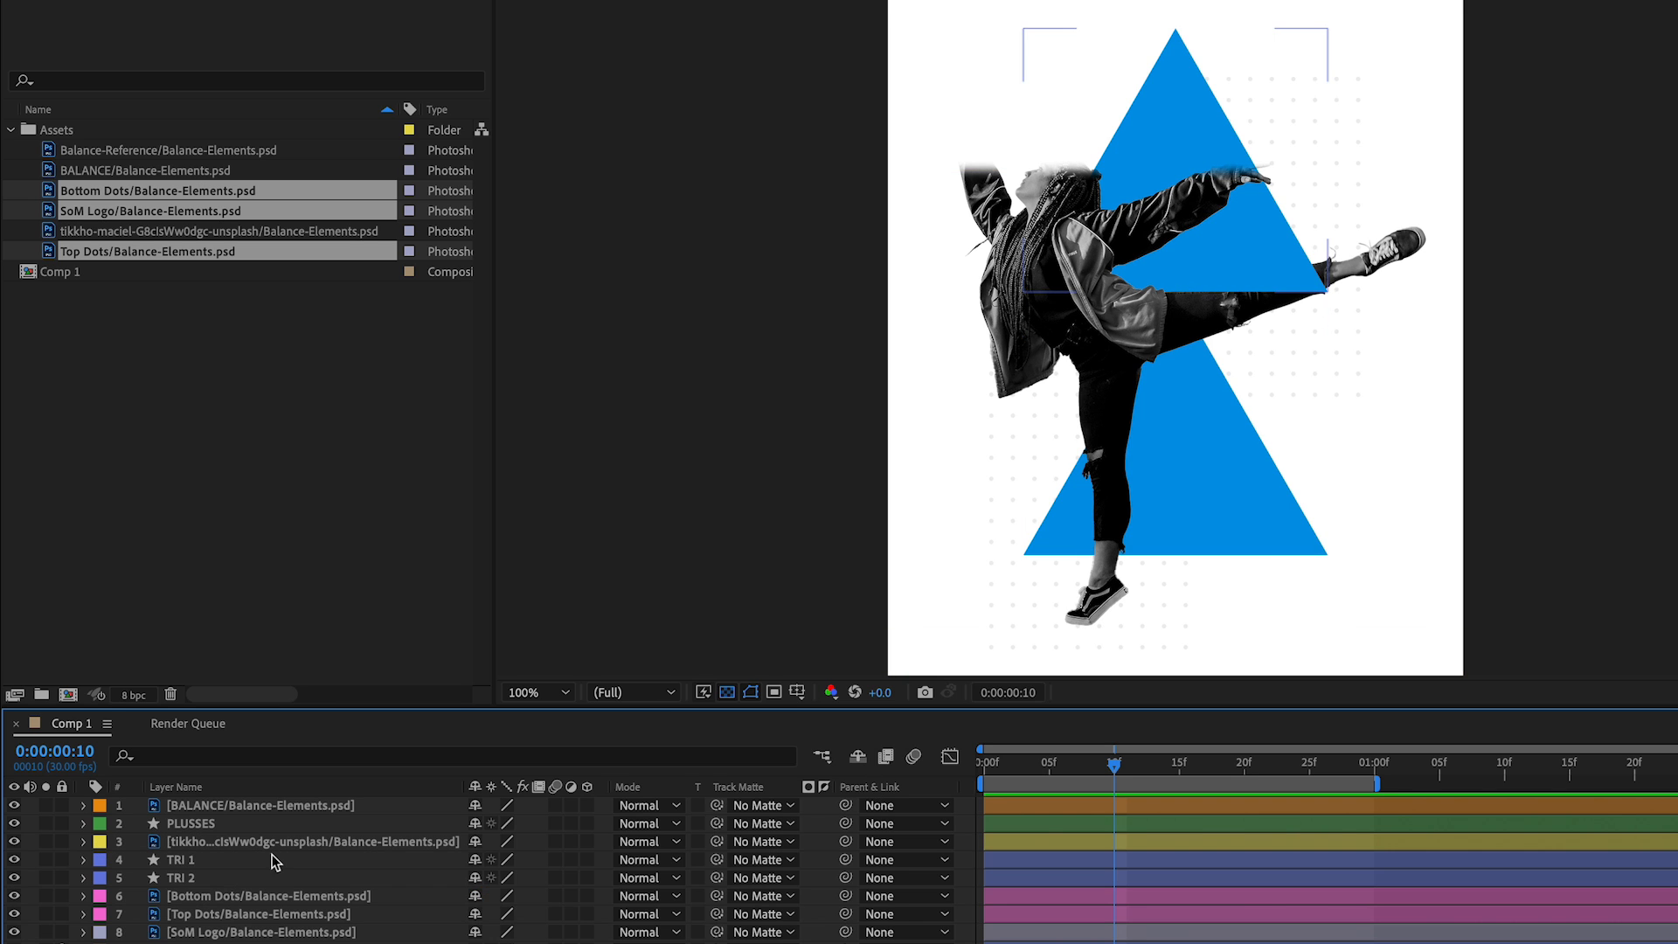
click(195, 863)
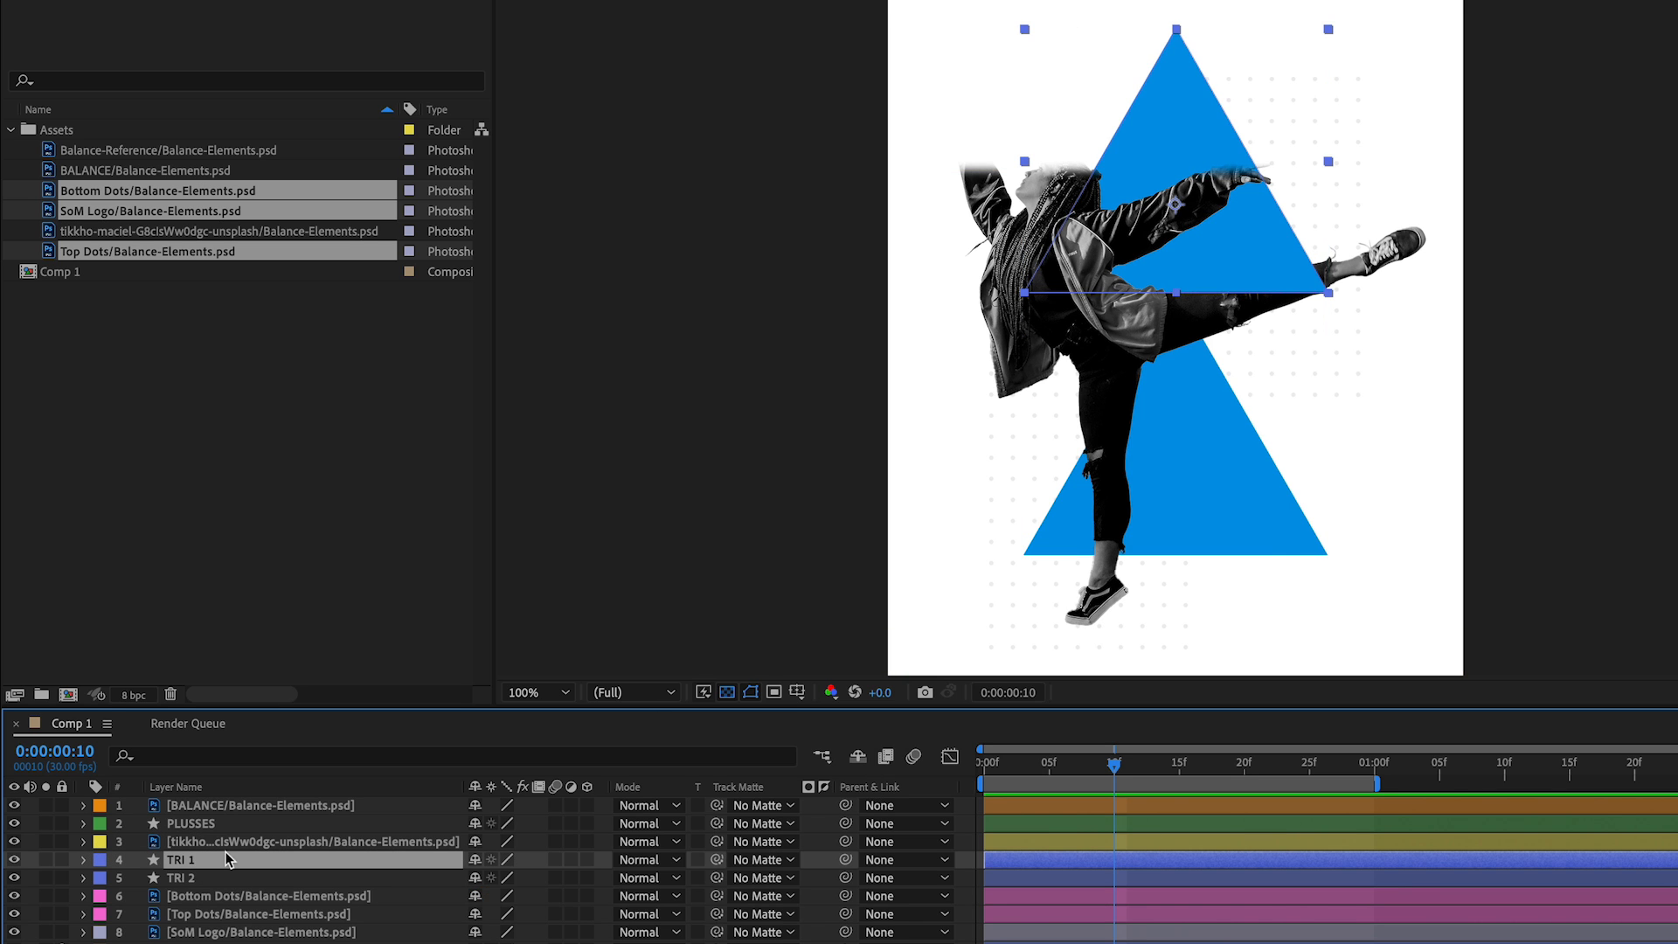
key(p)
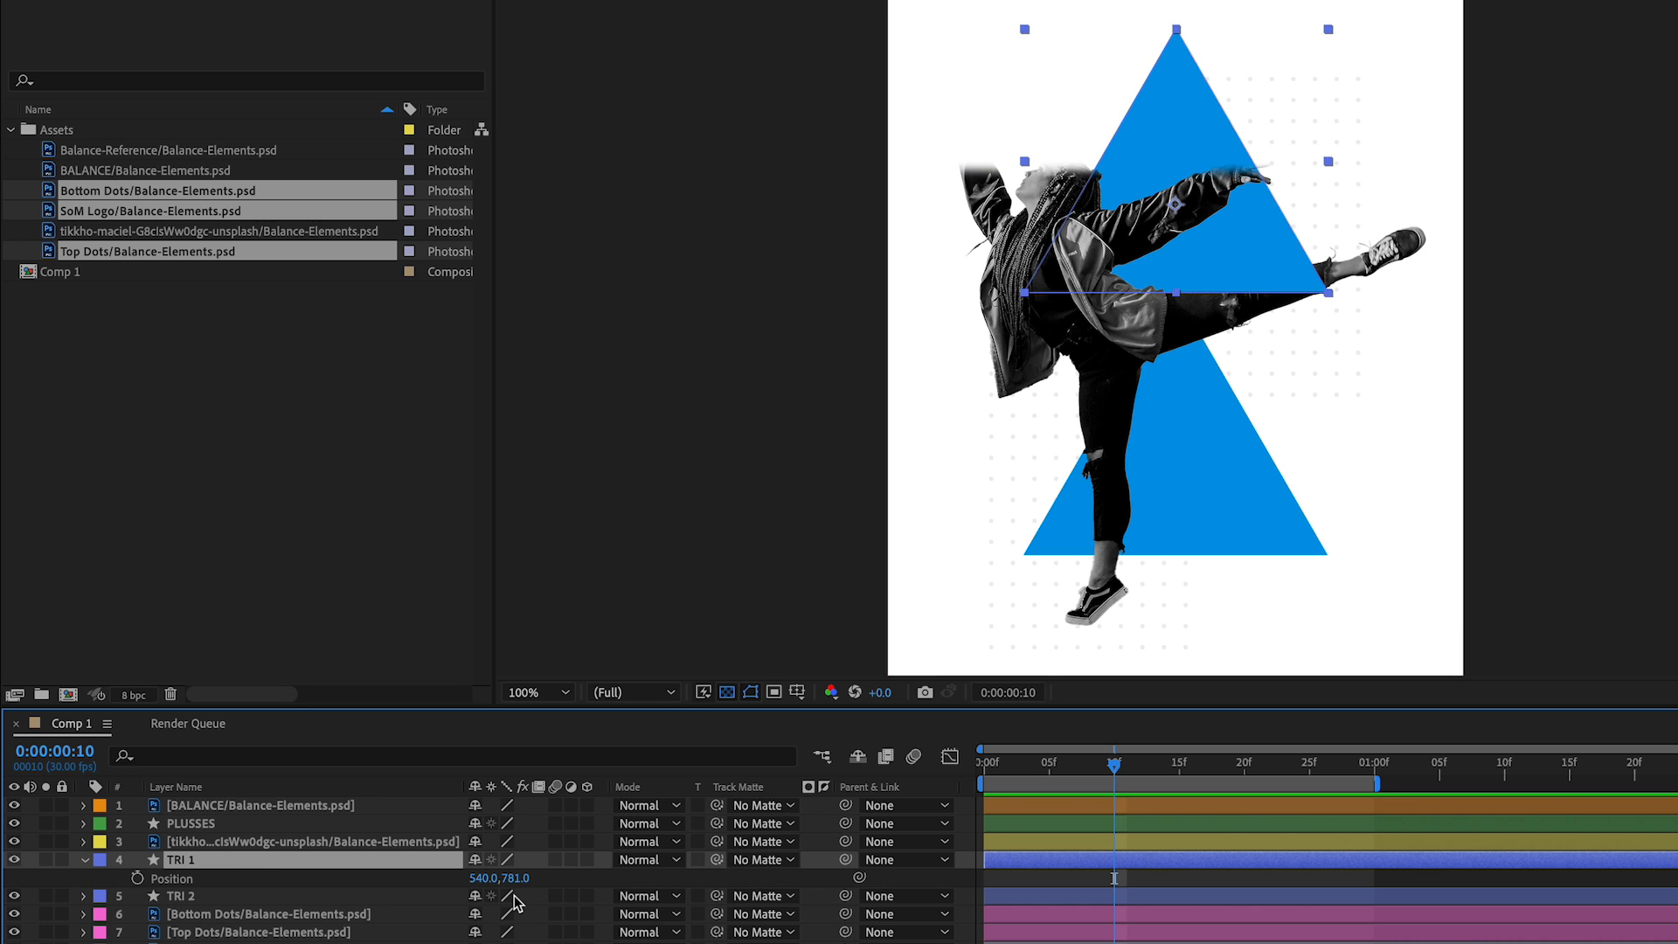
click(139, 878)
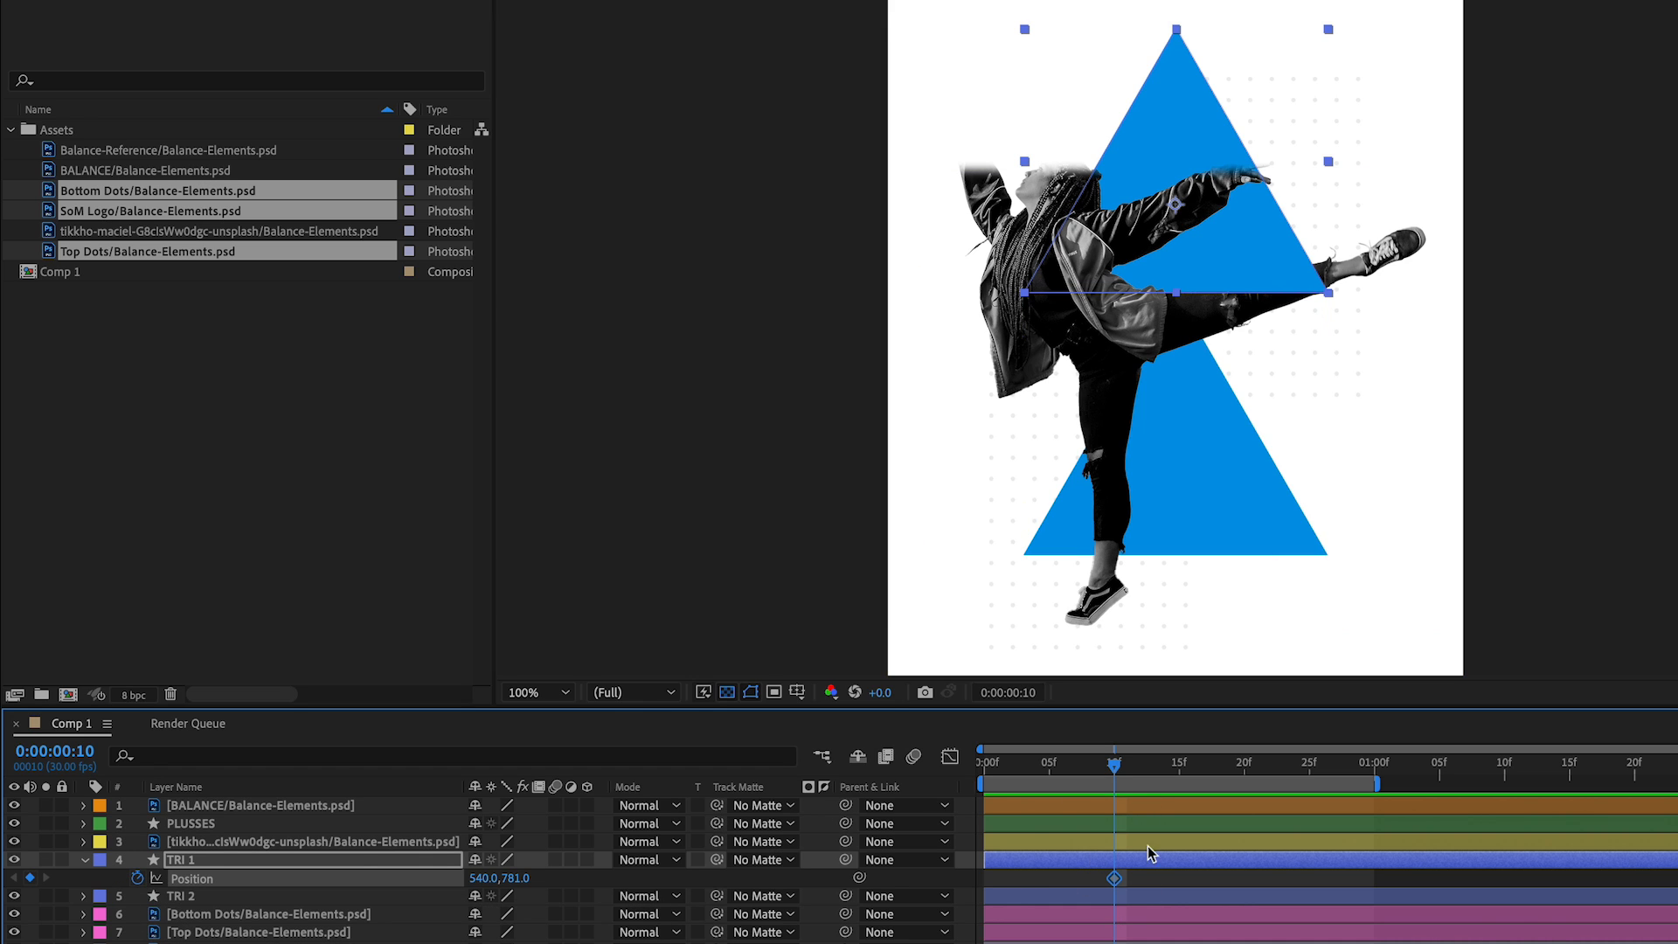
drag(1110, 762, 931, 774)
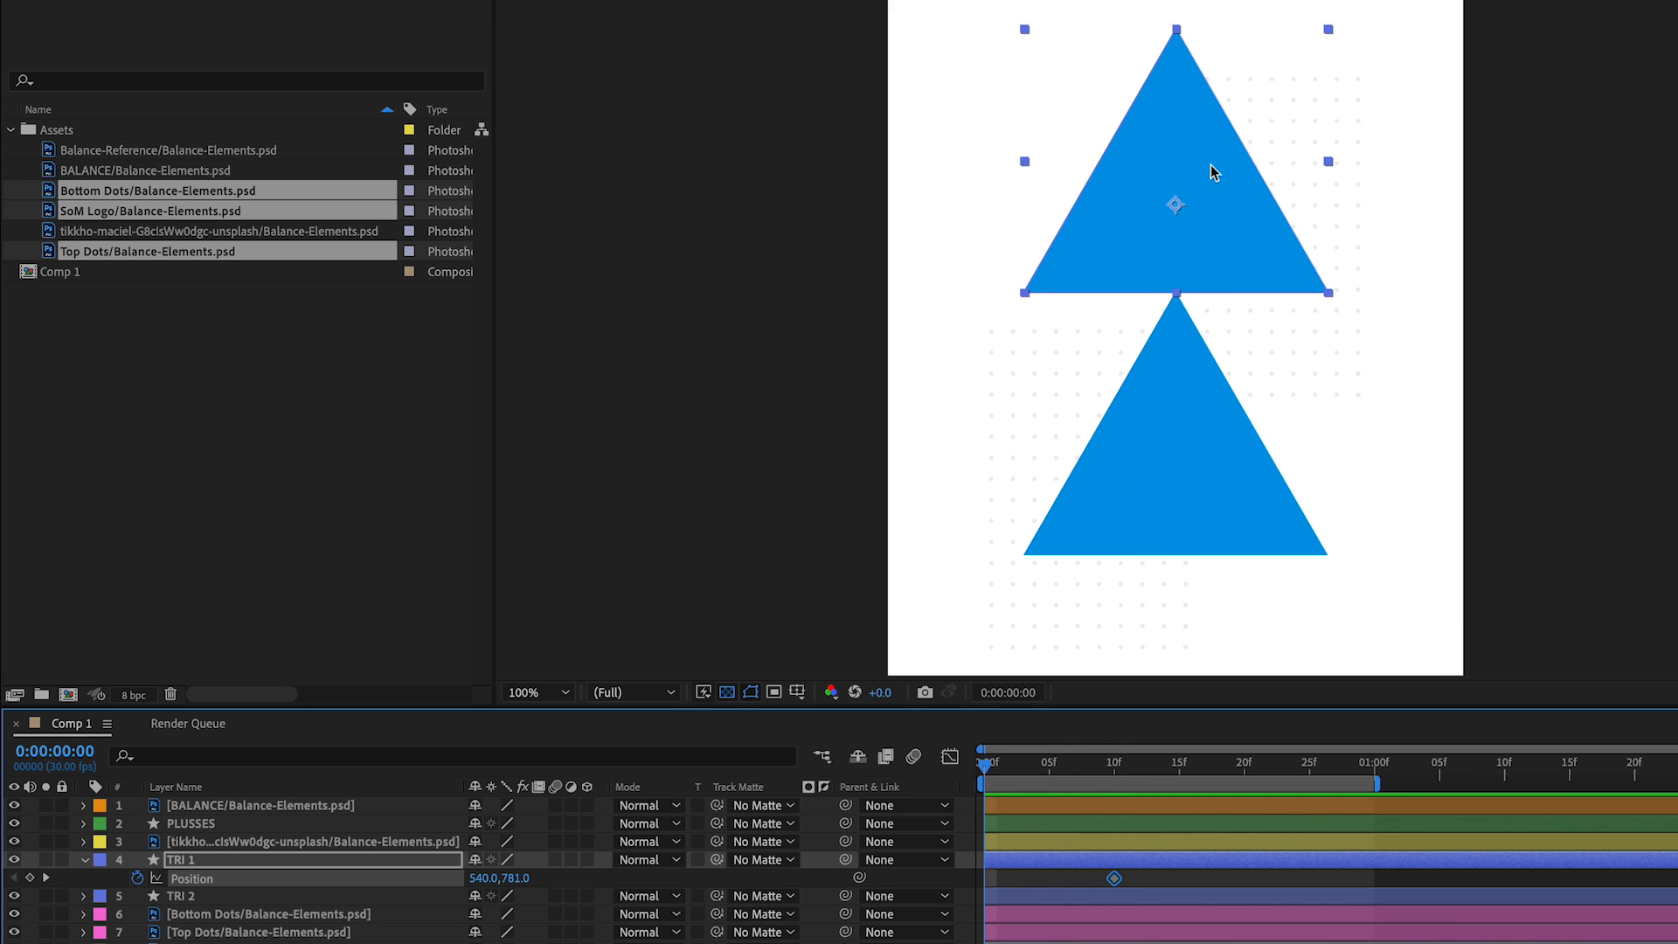
drag(1211, 166, 1218, 453)
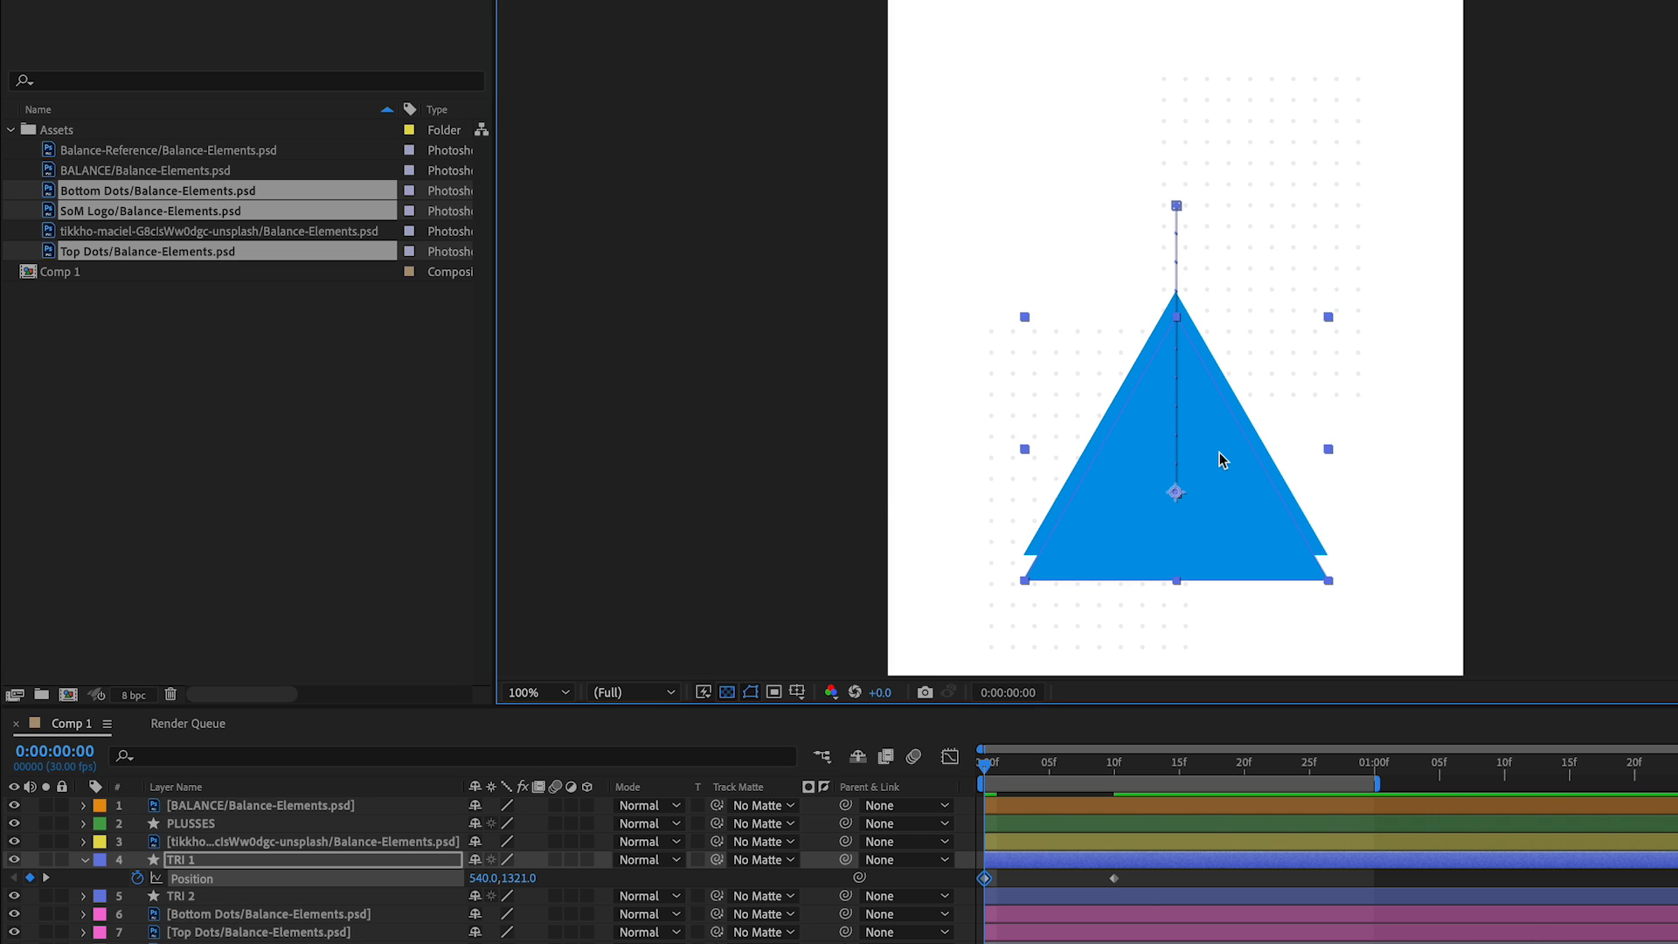
Solo TRI 1, play and scrub its movement between frames 0 and 10, return to frame 0, and turn off the solo.
key(comma)
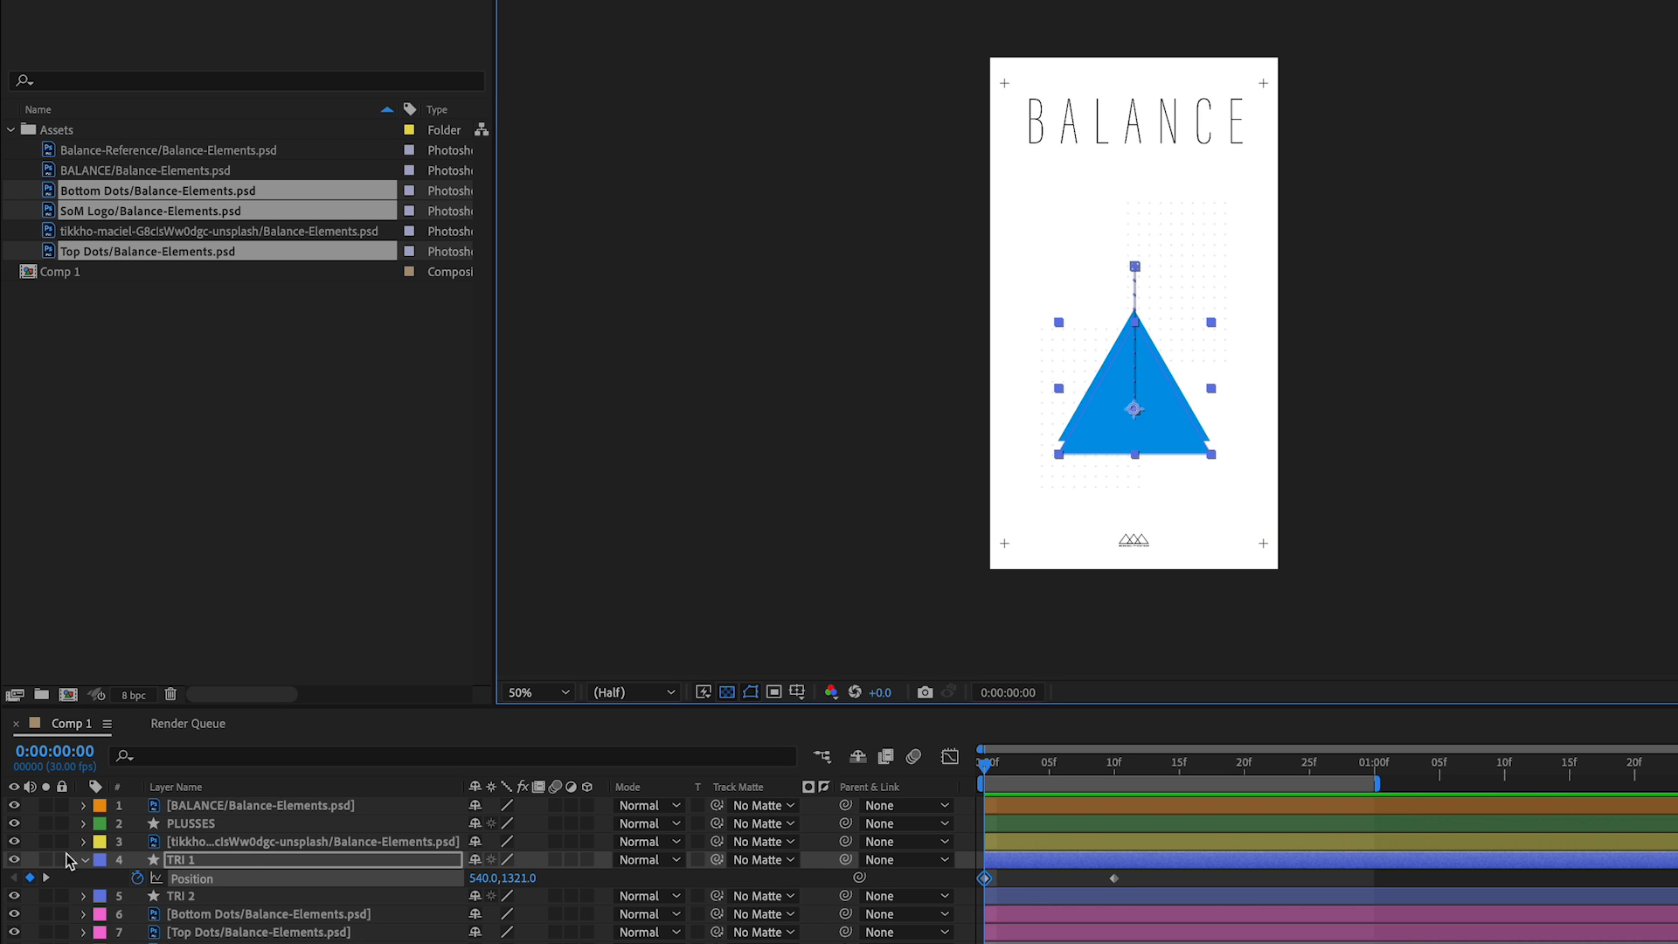
click(45, 859)
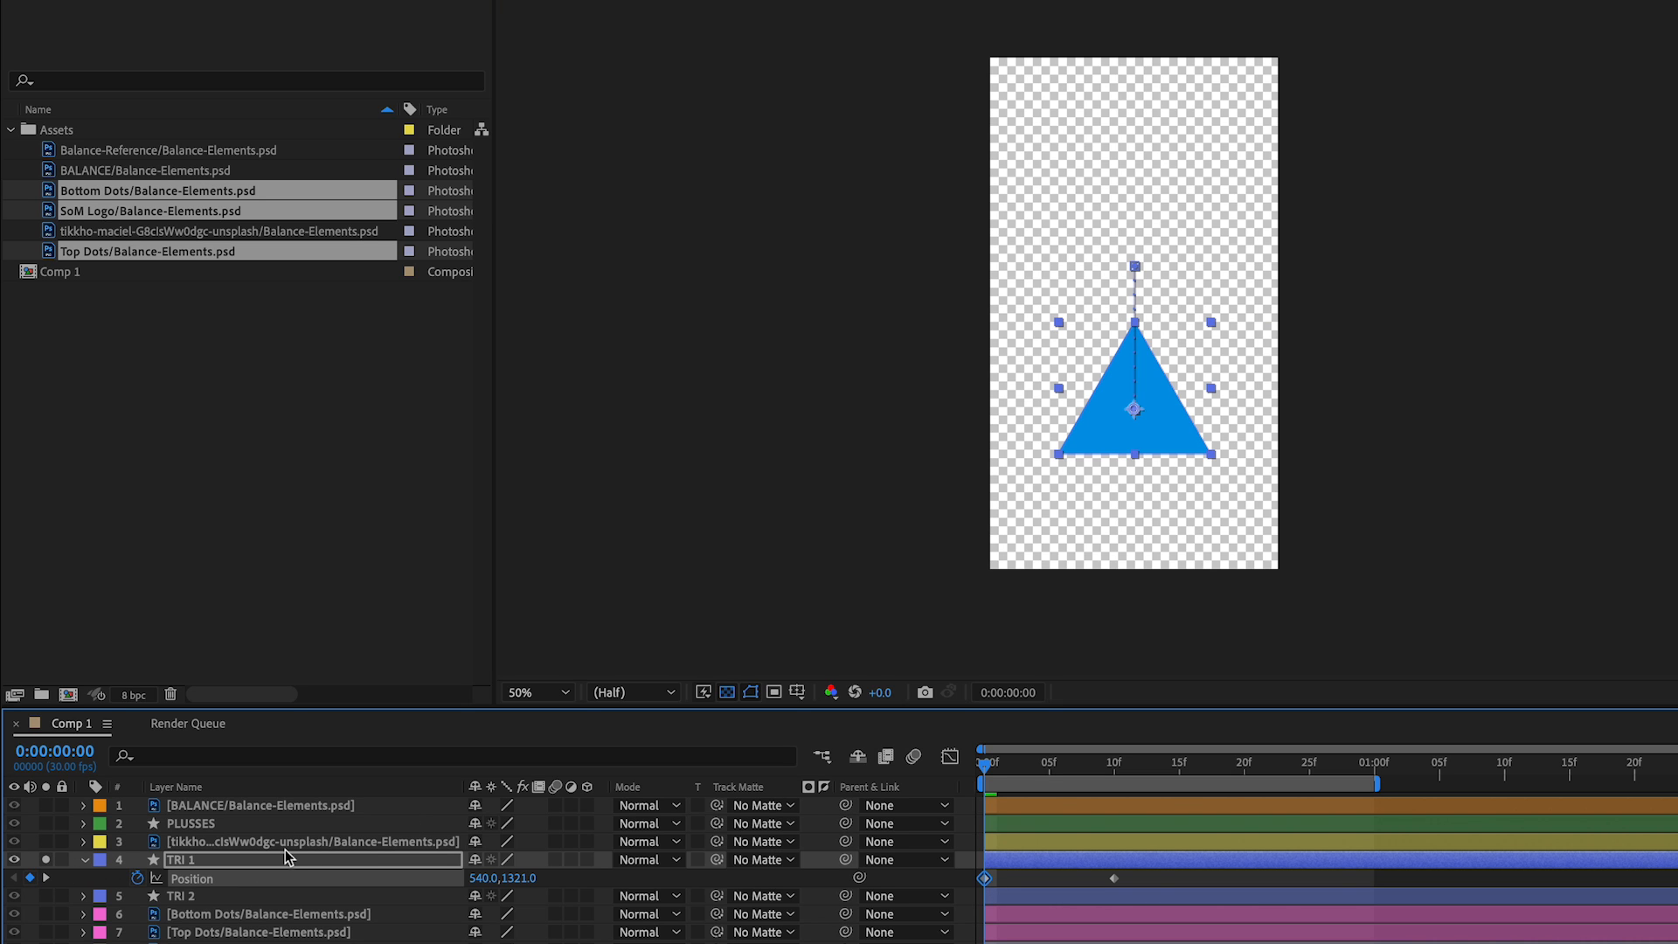
key(space)
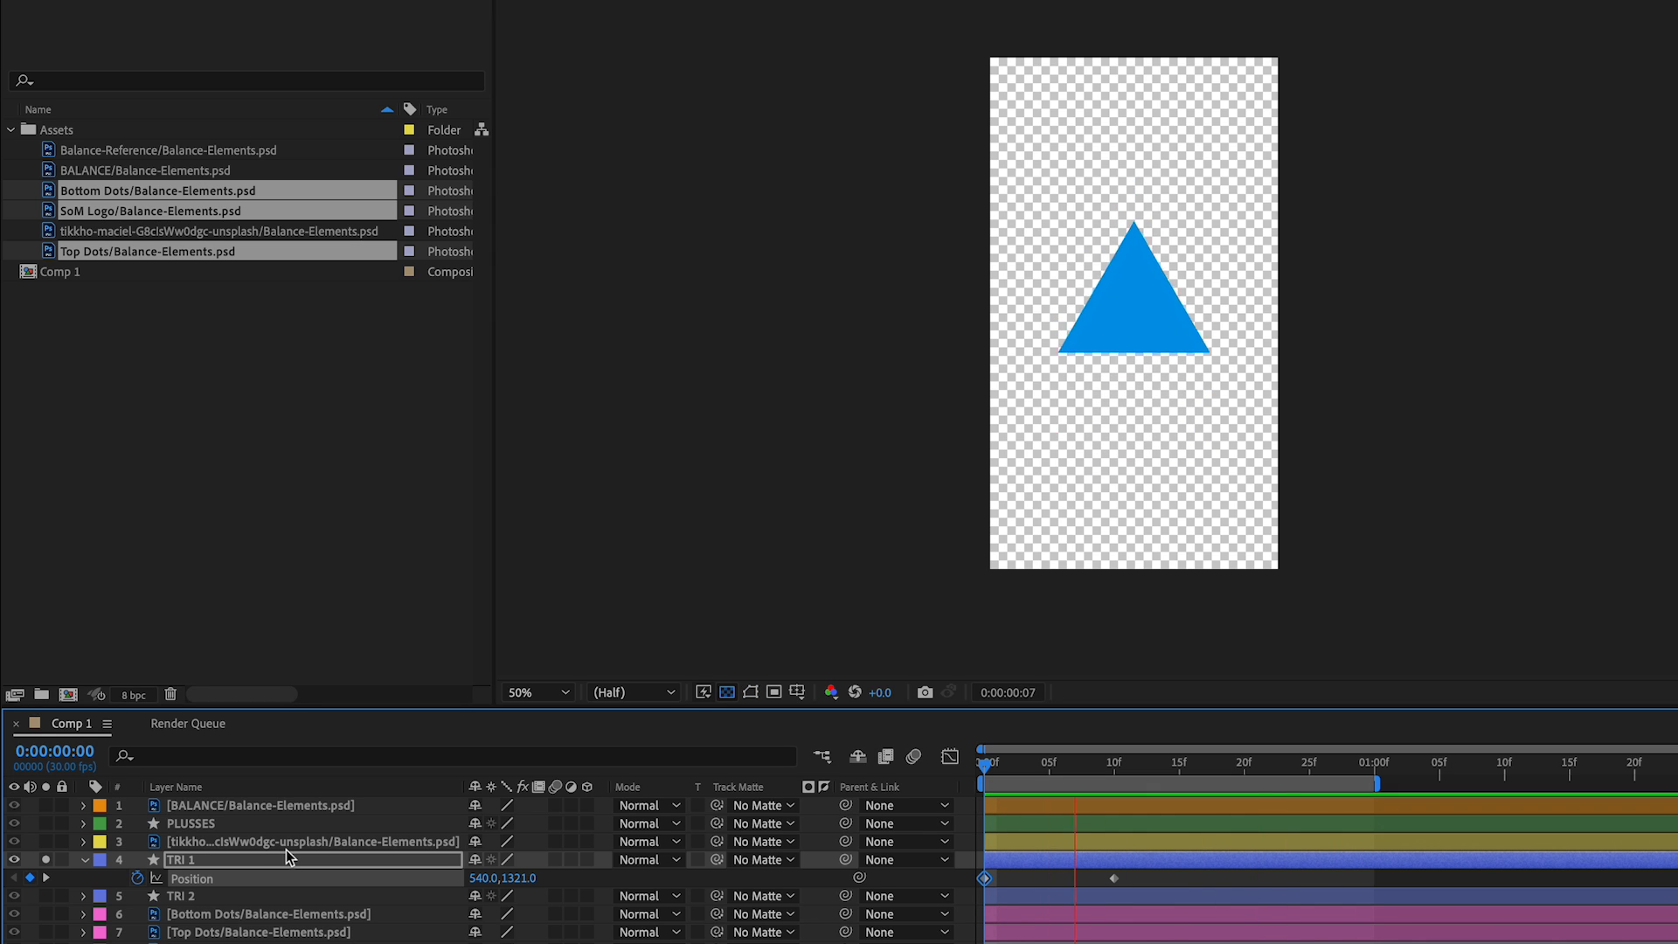
key(space)
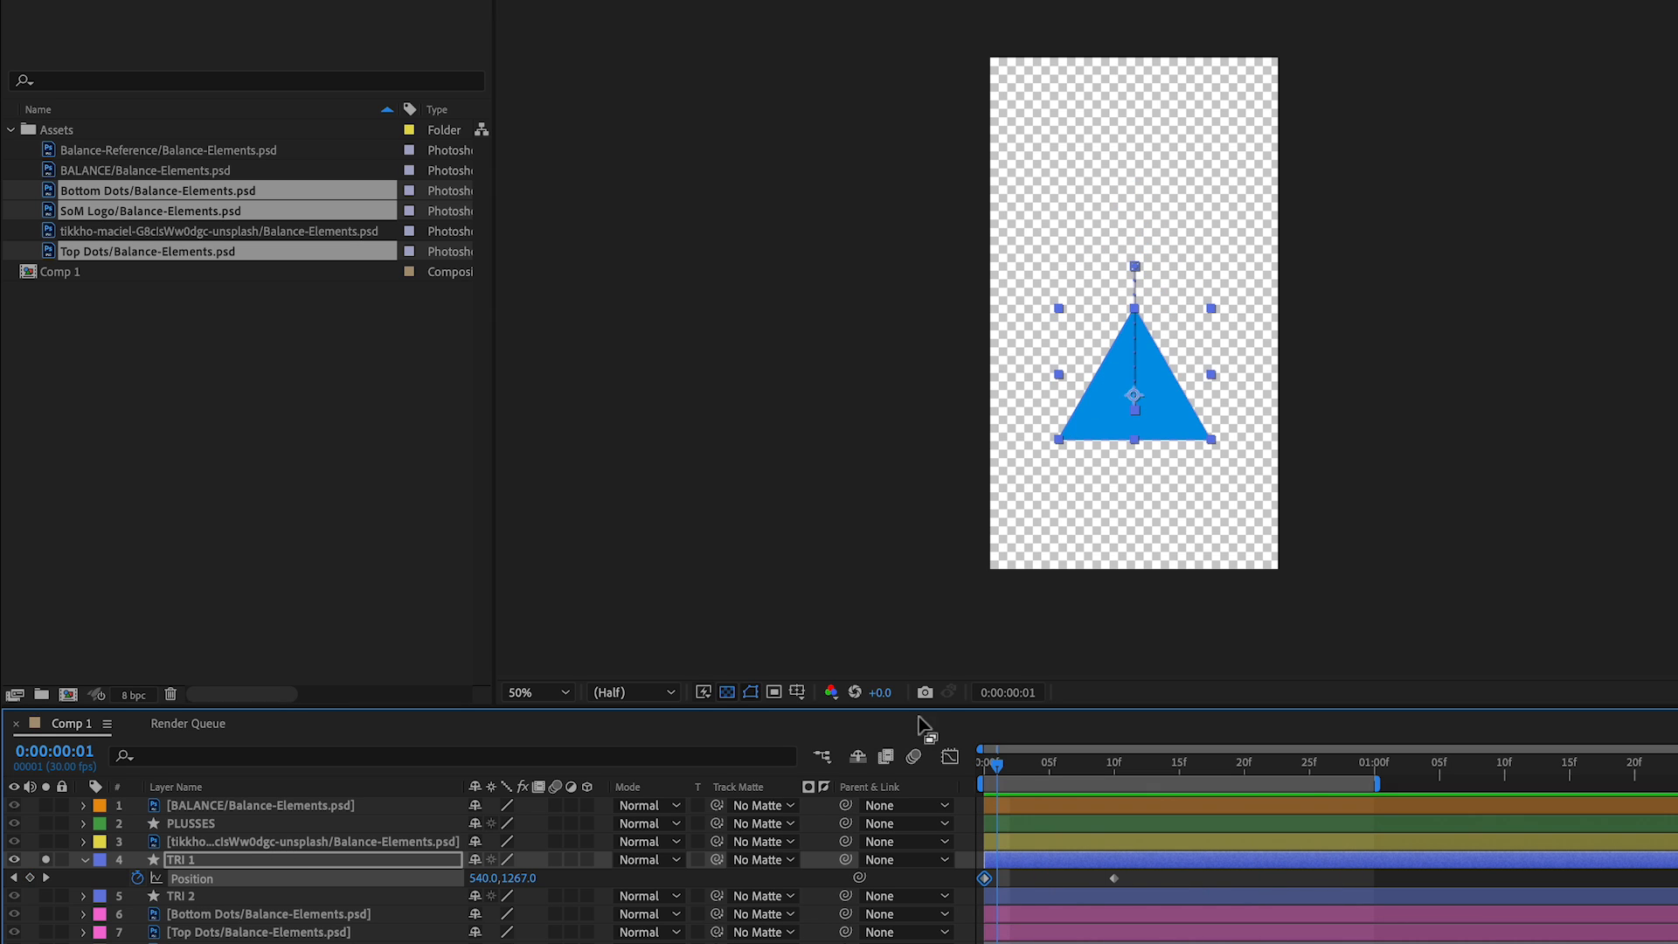
drag(1015, 762, 979, 764)
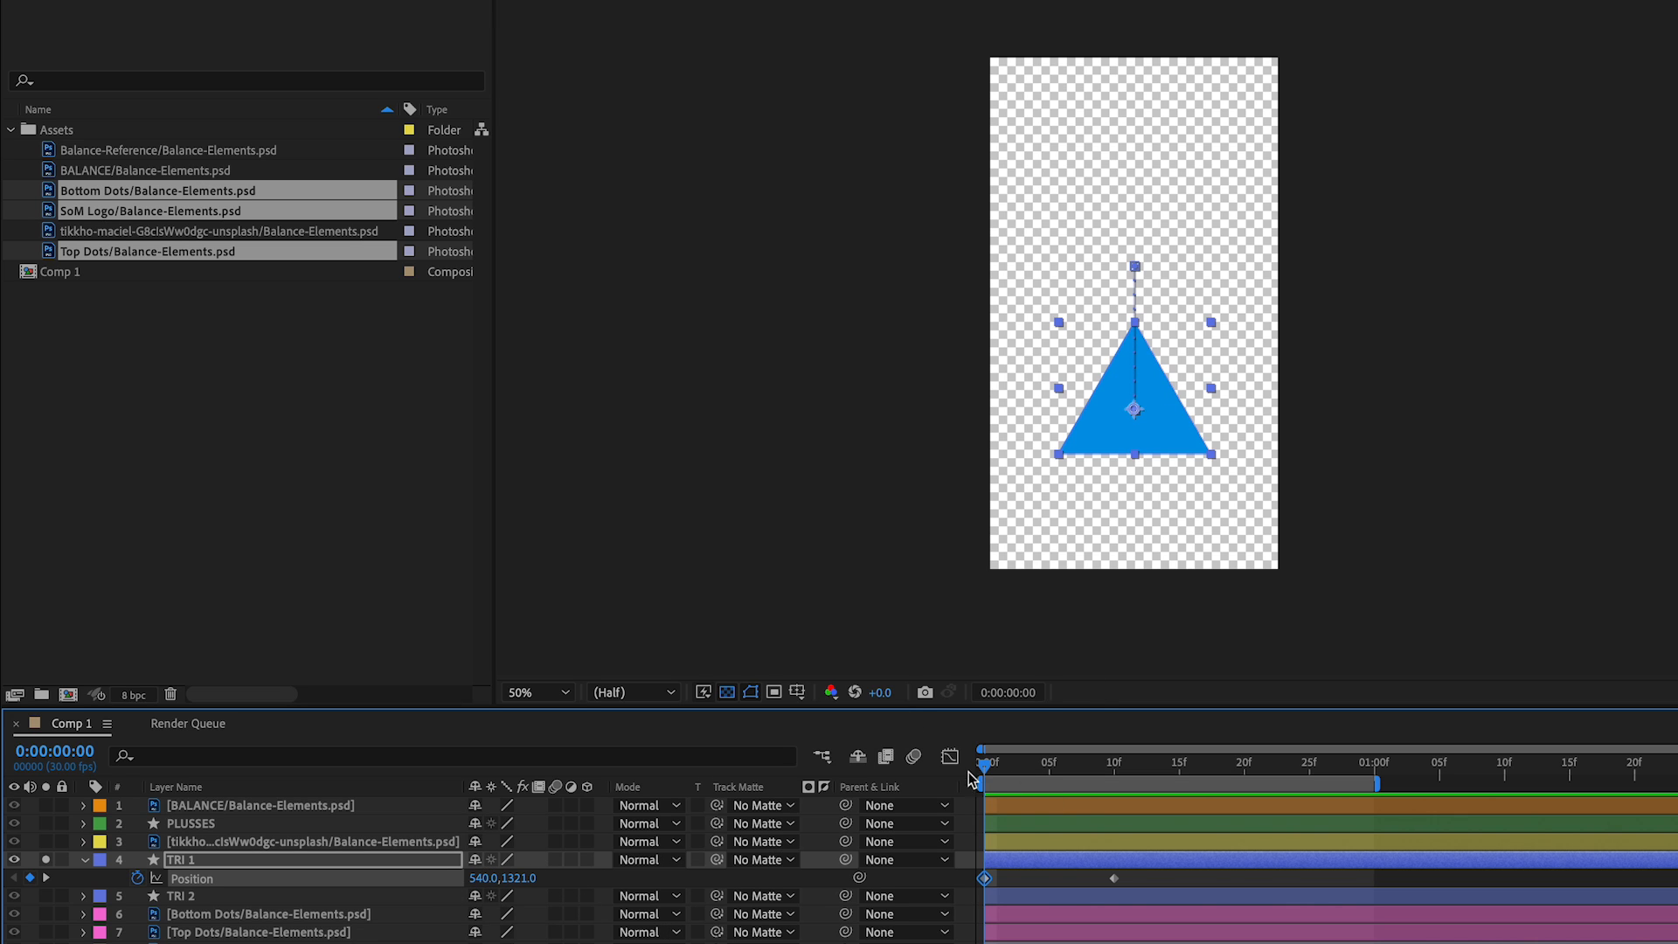
drag(1028, 773, 1112, 774)
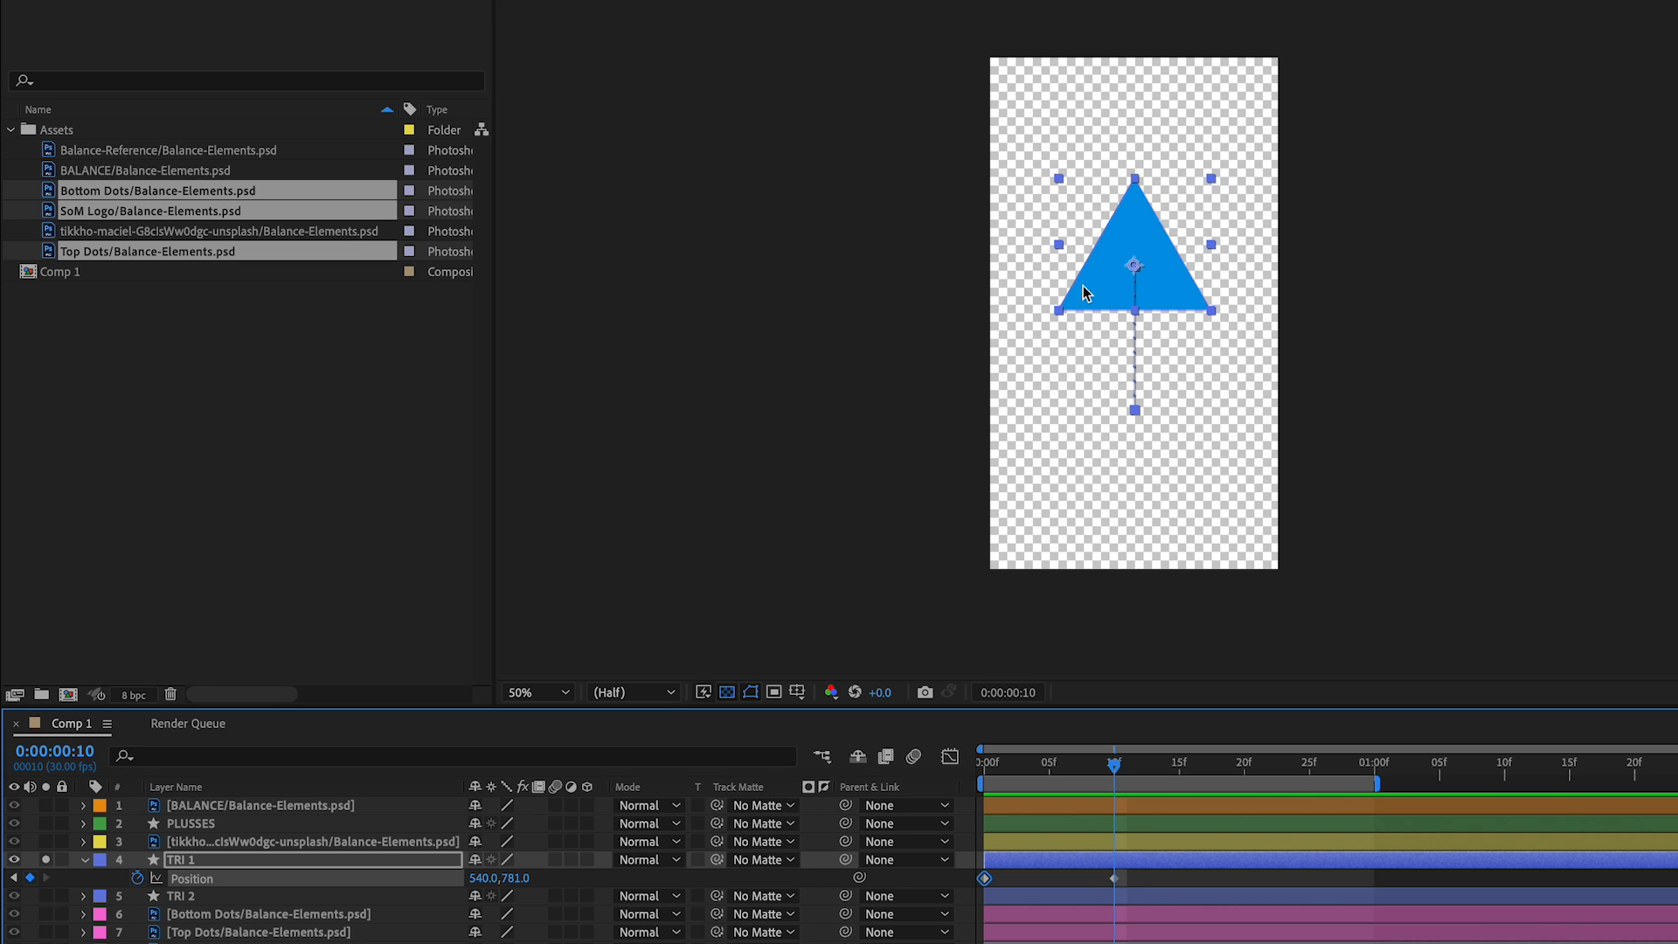
drag(1099, 775, 1048, 786)
key(Home)
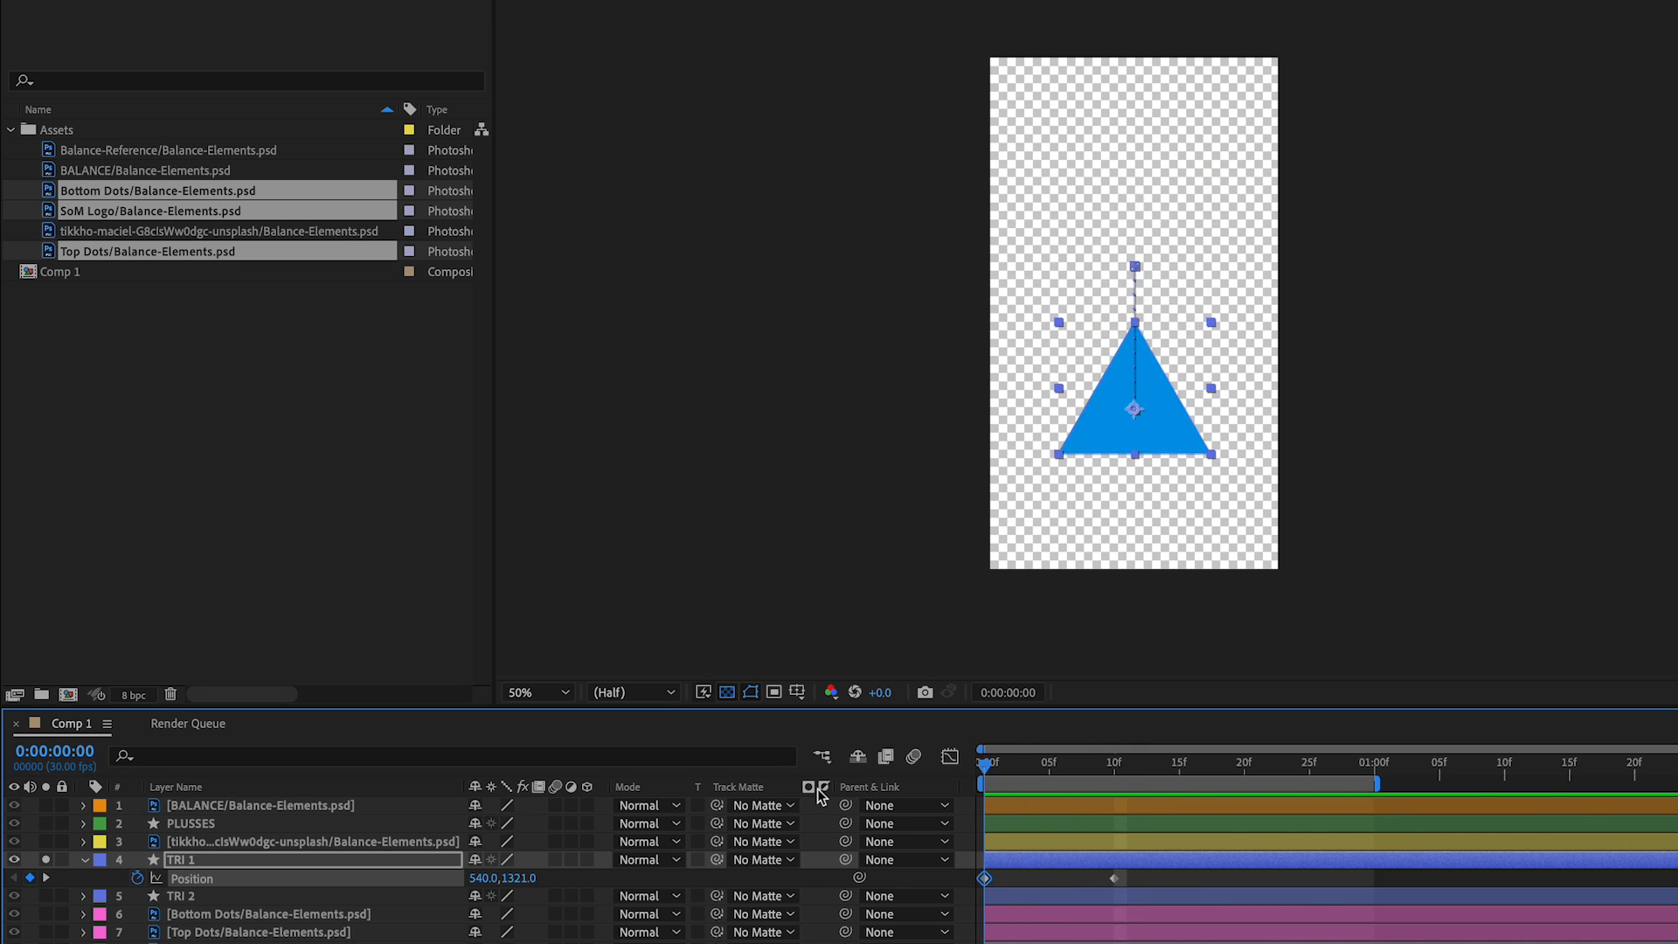
click(45, 858)
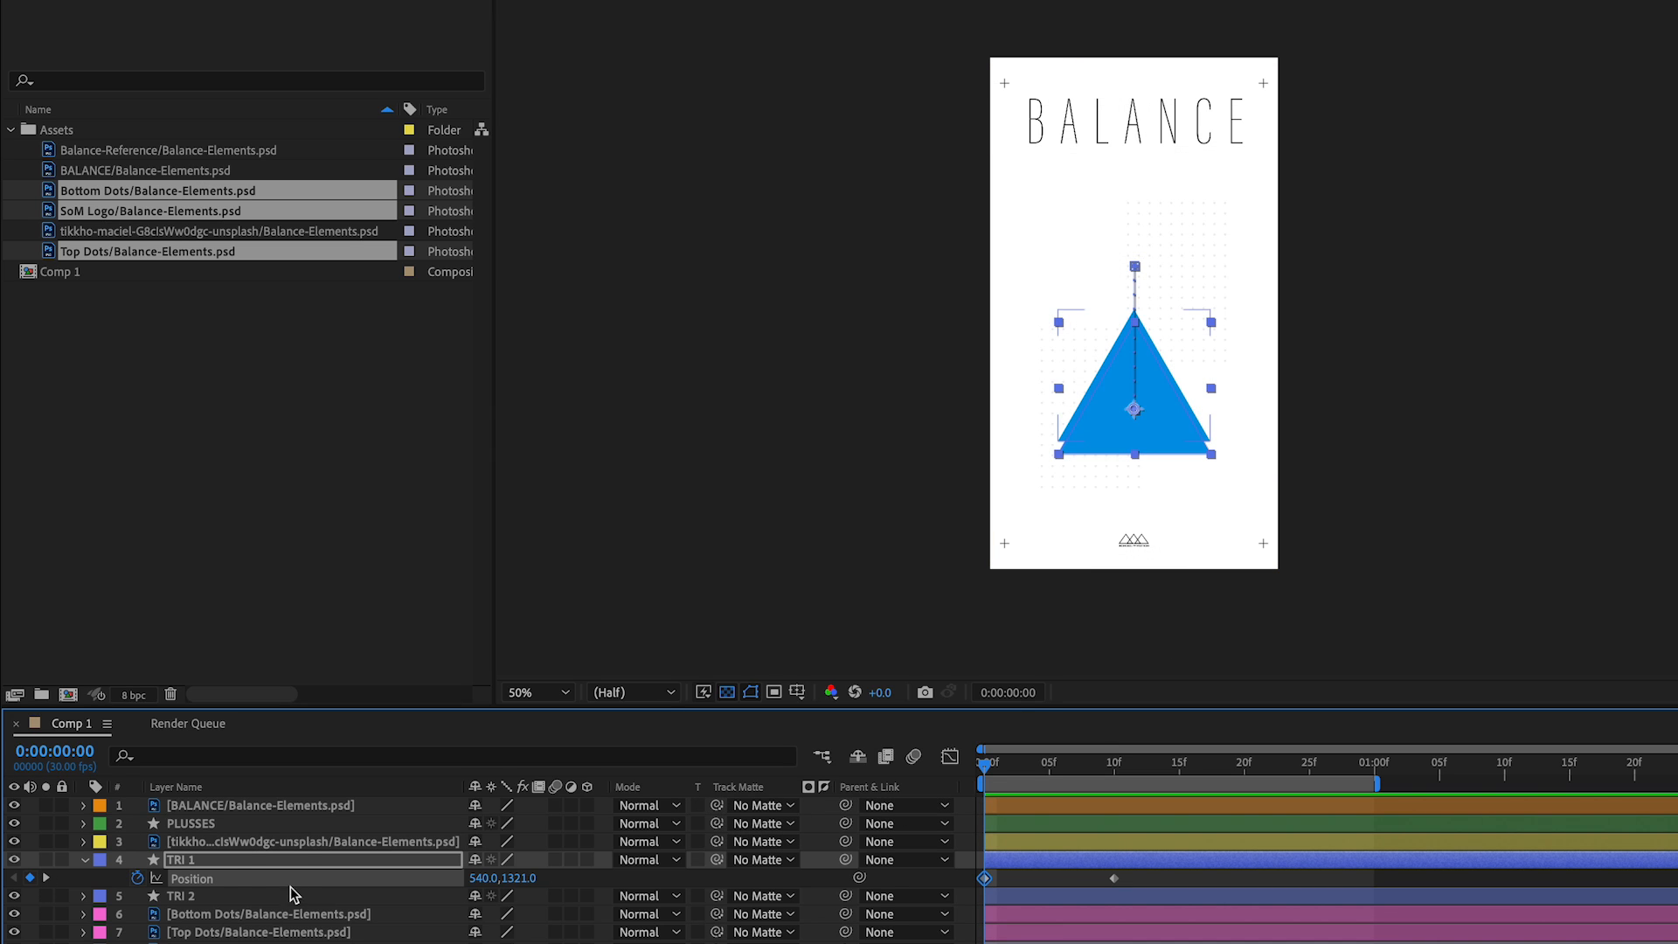
Reveal the dancer layer's keyframed Mask Path and move TRI 1's end Position keyframe to frame 8.
key(space)
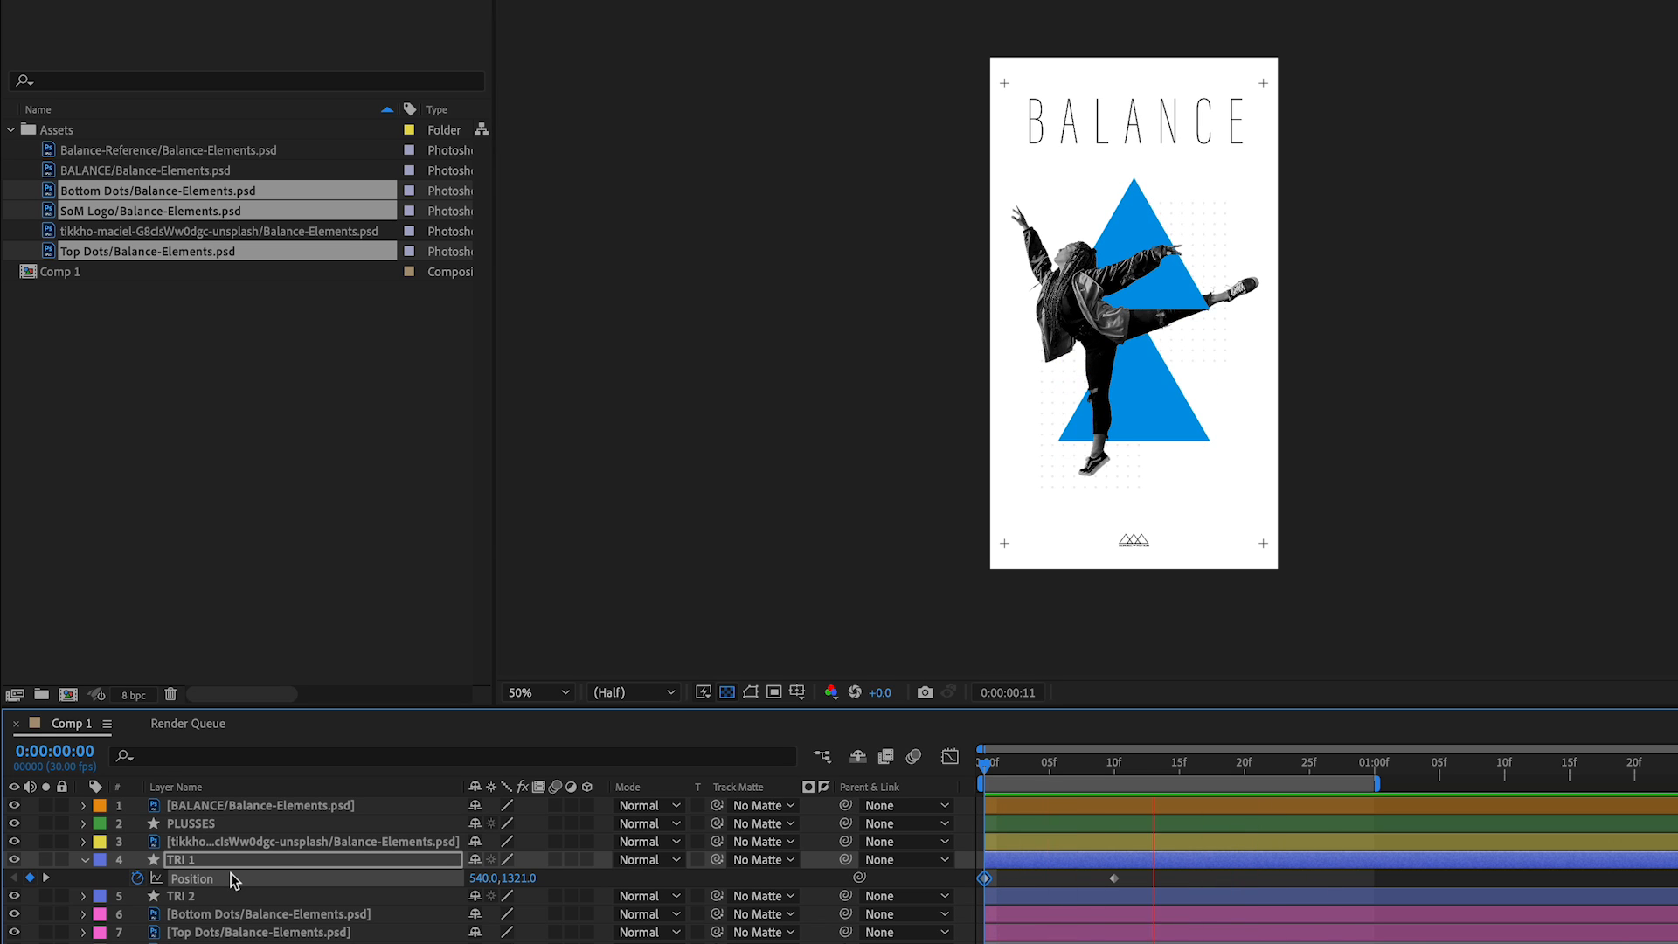
key(space)
drag(1134, 767, 1088, 768)
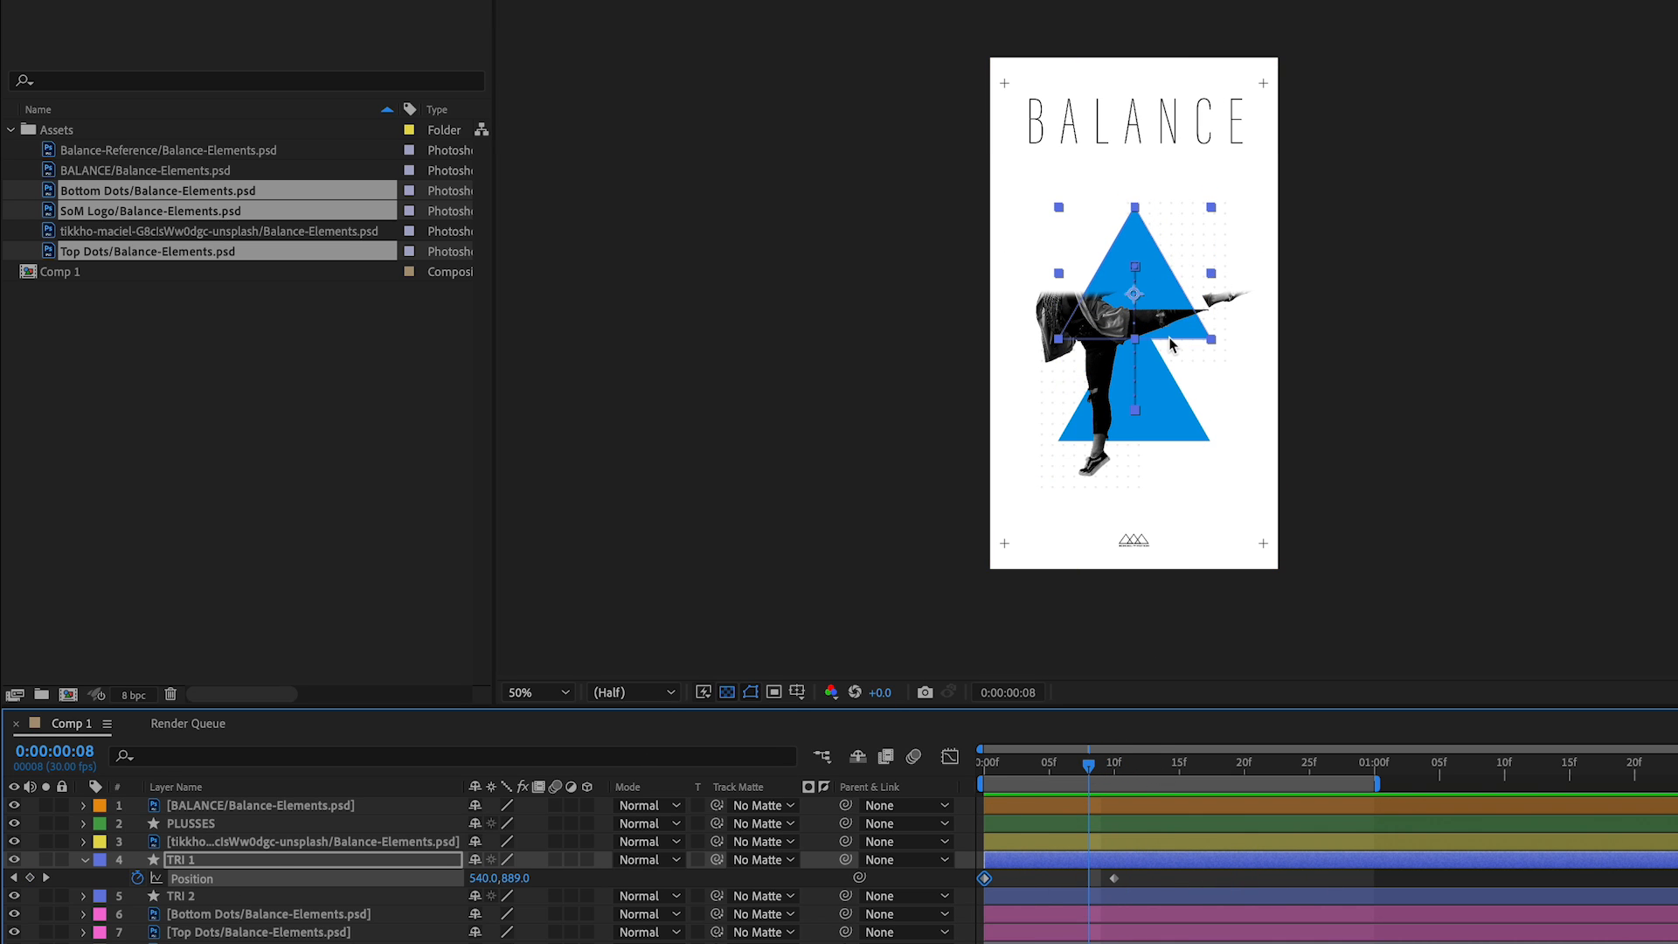
key(slash)
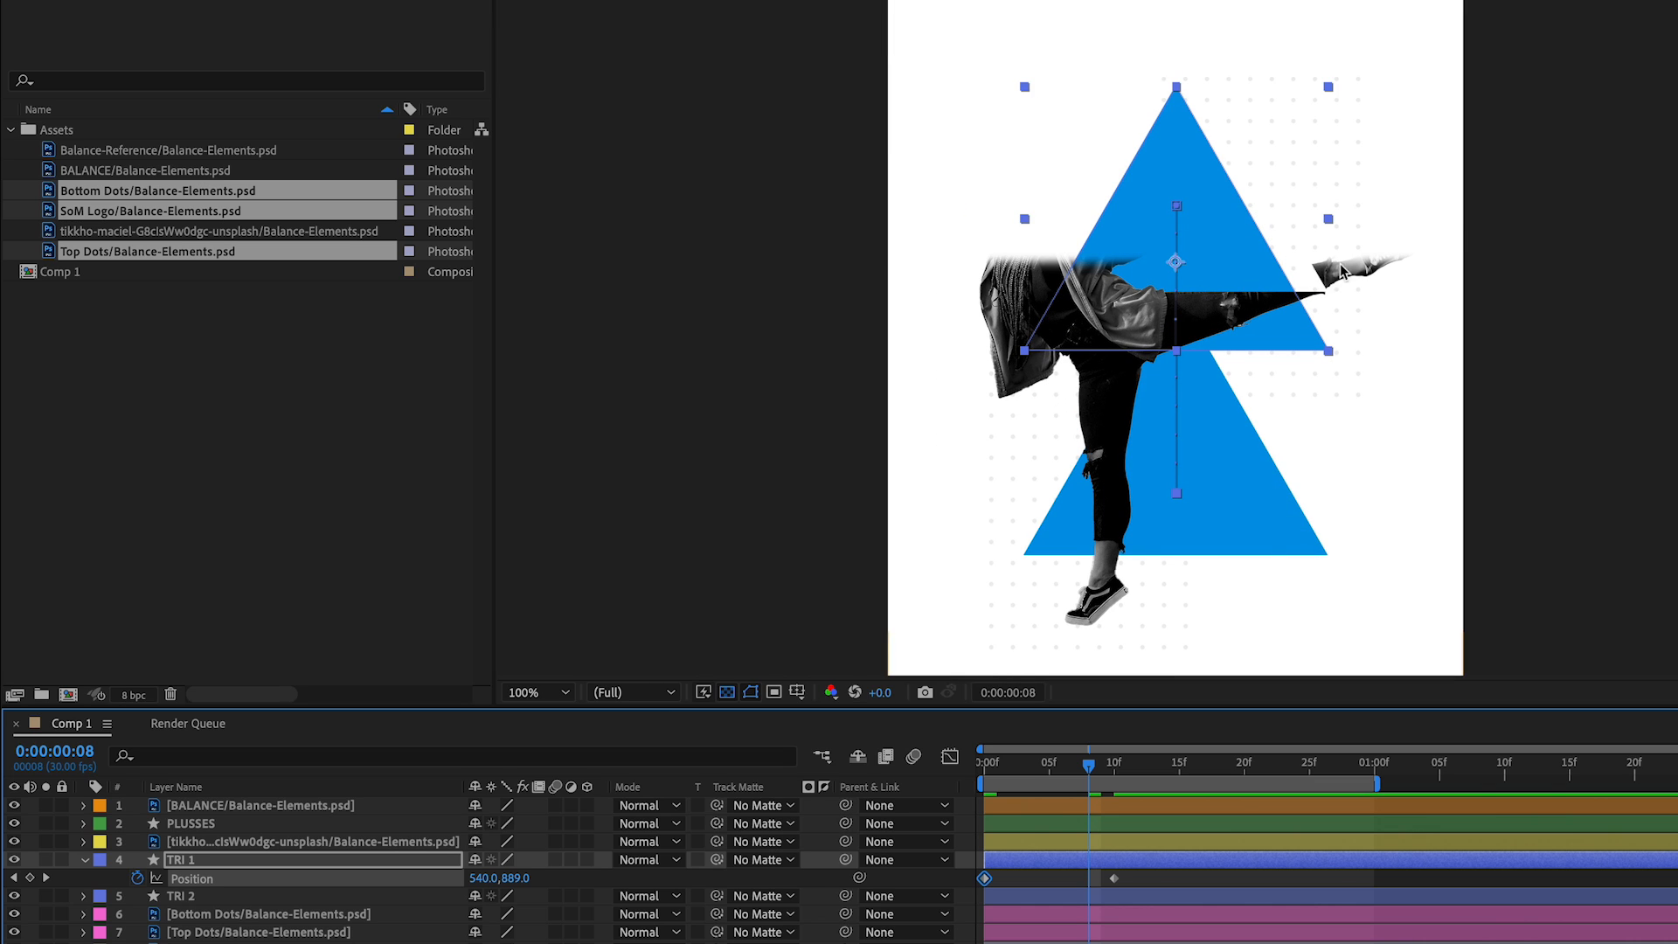
click(447, 843)
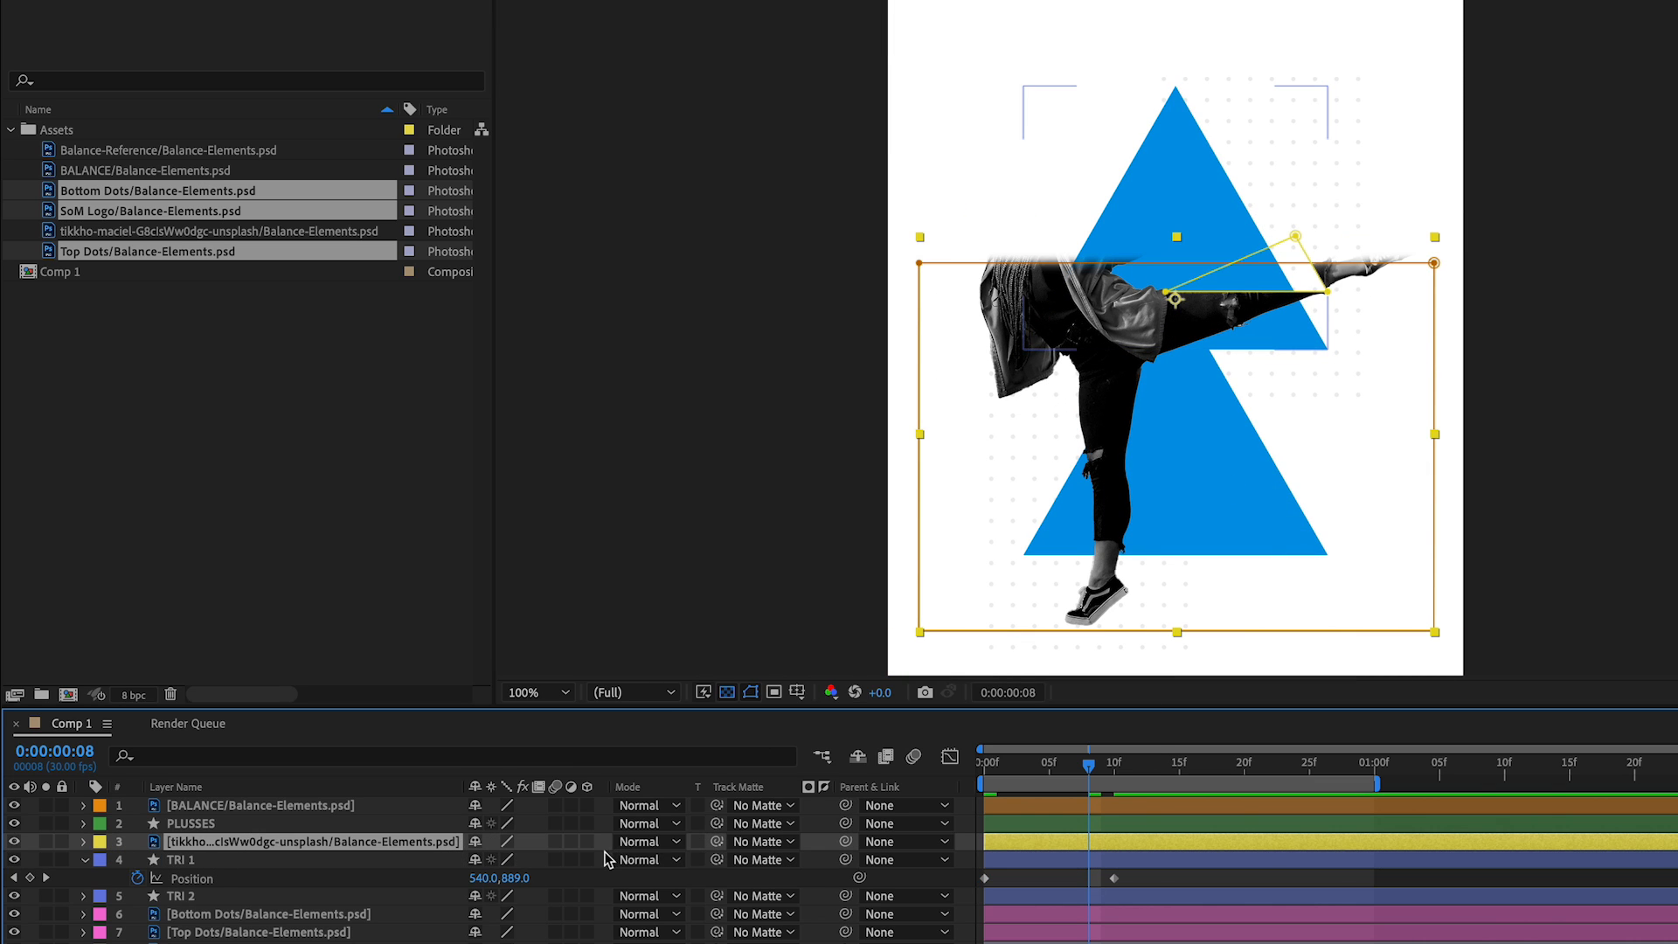
key(u)
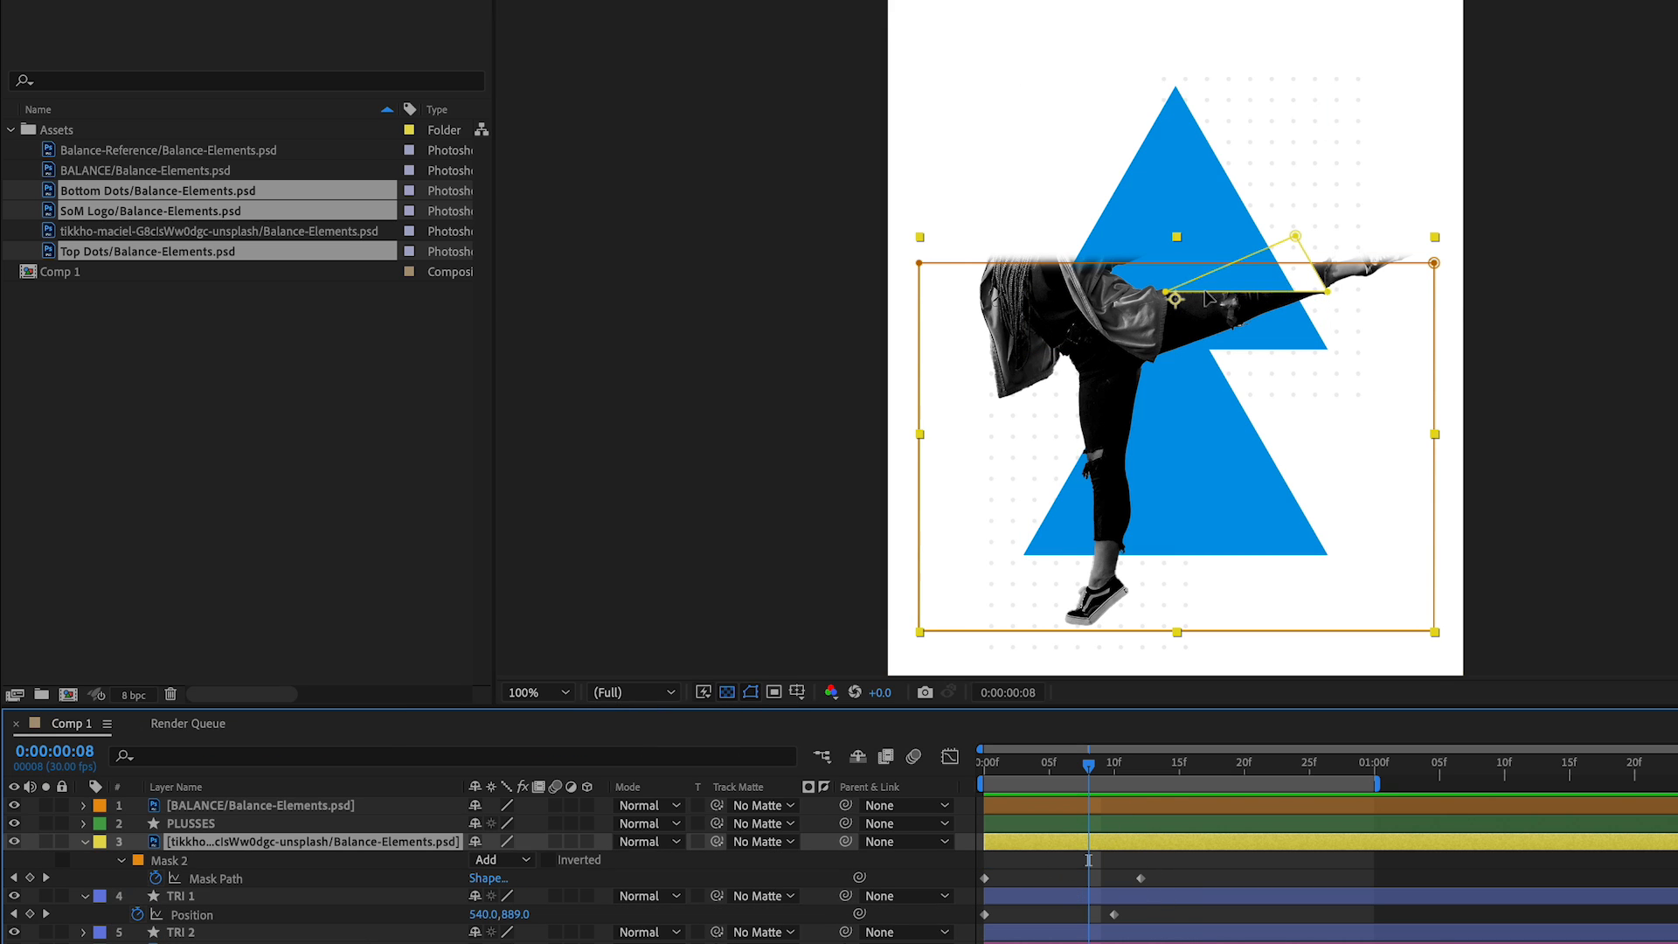
click(1219, 916)
drag(1114, 918, 1084, 917)
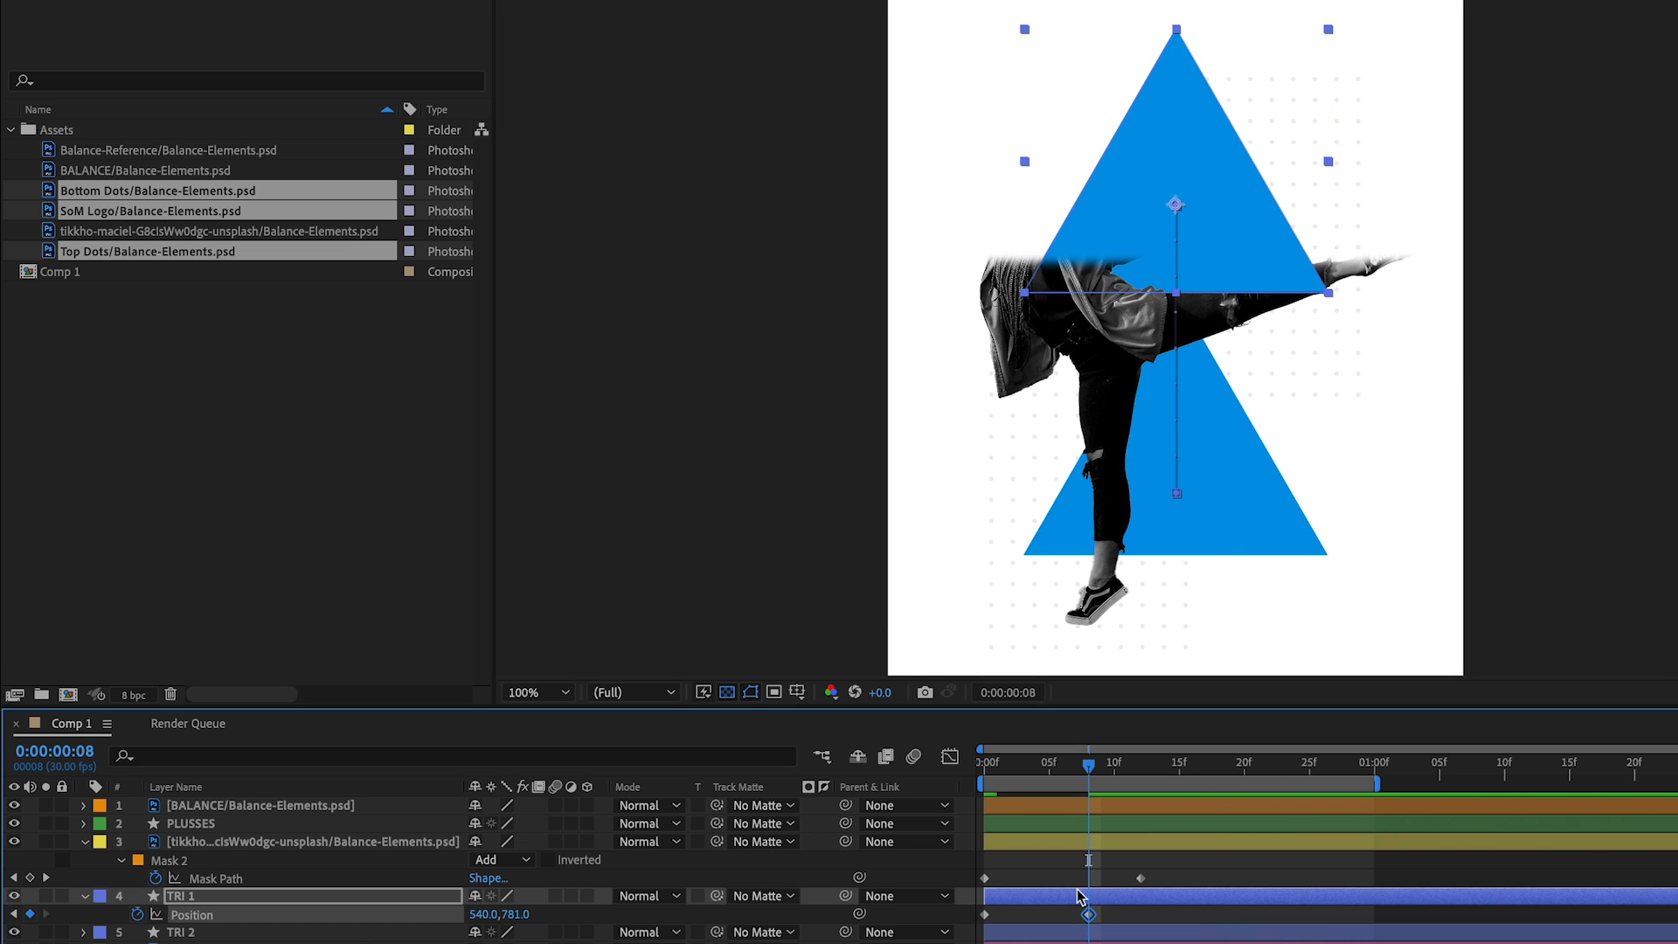
Shift the two end keyframes three frames later, placing TRI 1's Position at frame 11 and the dancer's Mask Path at frame 15.
drag(1089, 762, 1149, 773)
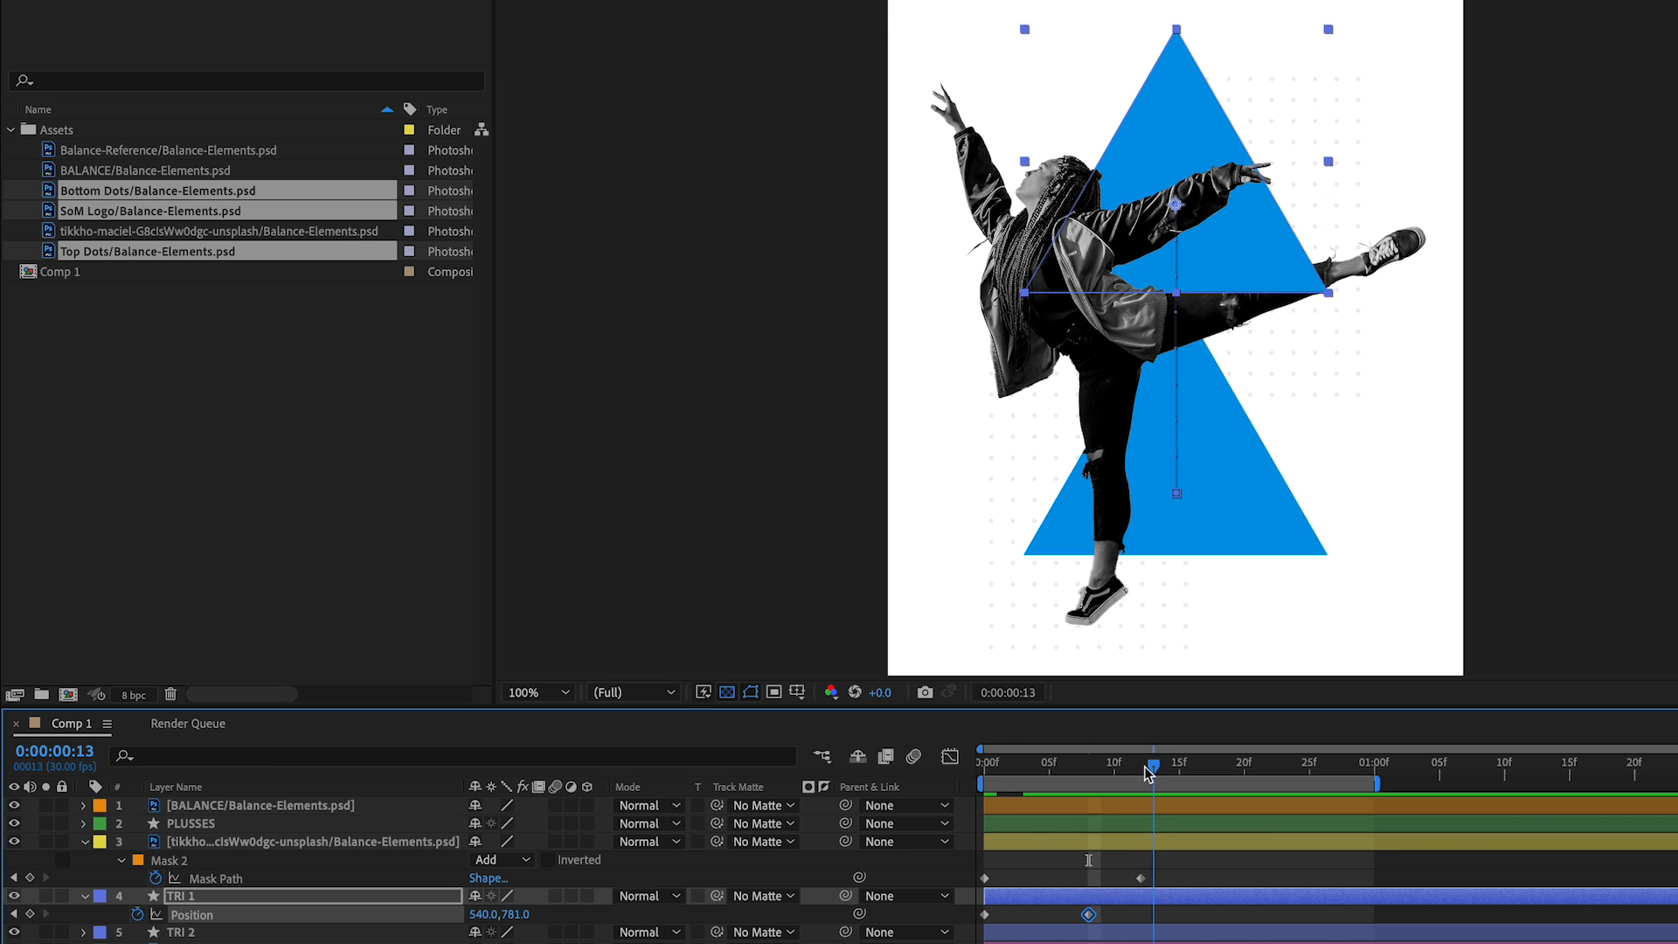
click(1140, 878)
click(1089, 913)
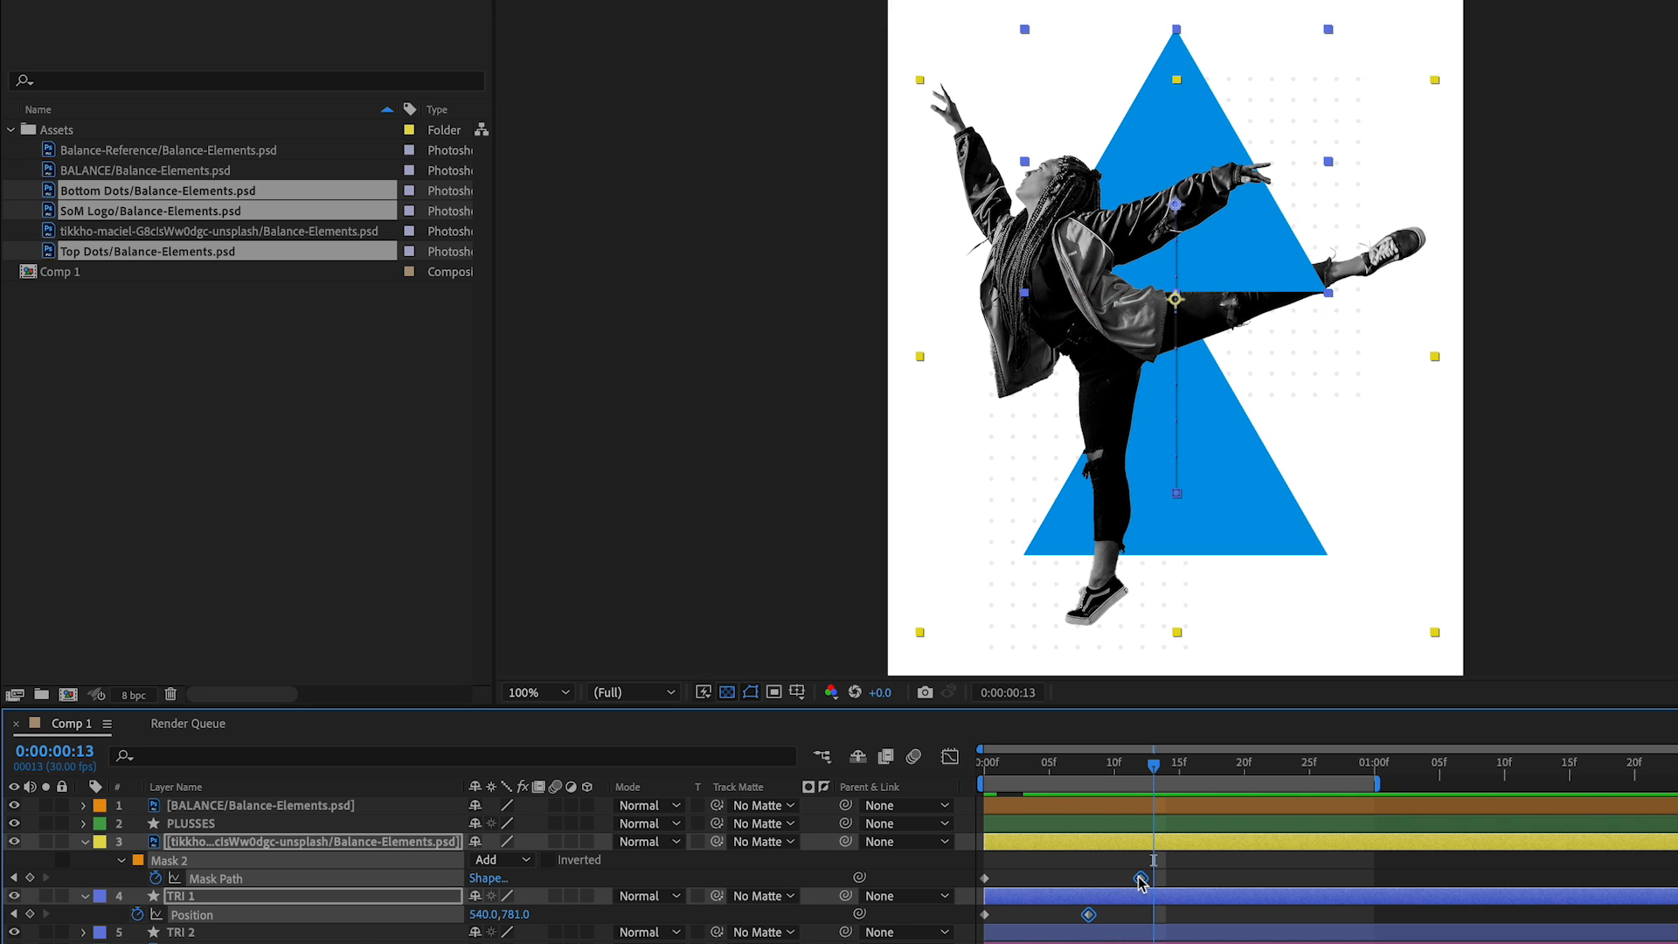
drag(1140, 879, 1179, 879)
mouse_move(1107, 772)
mouse_down()
mouse_move(1023, 780)
mouse_move(1185, 782)
mouse_move(1100, 797)
mouse_move(1115, 794)
mouse_up()
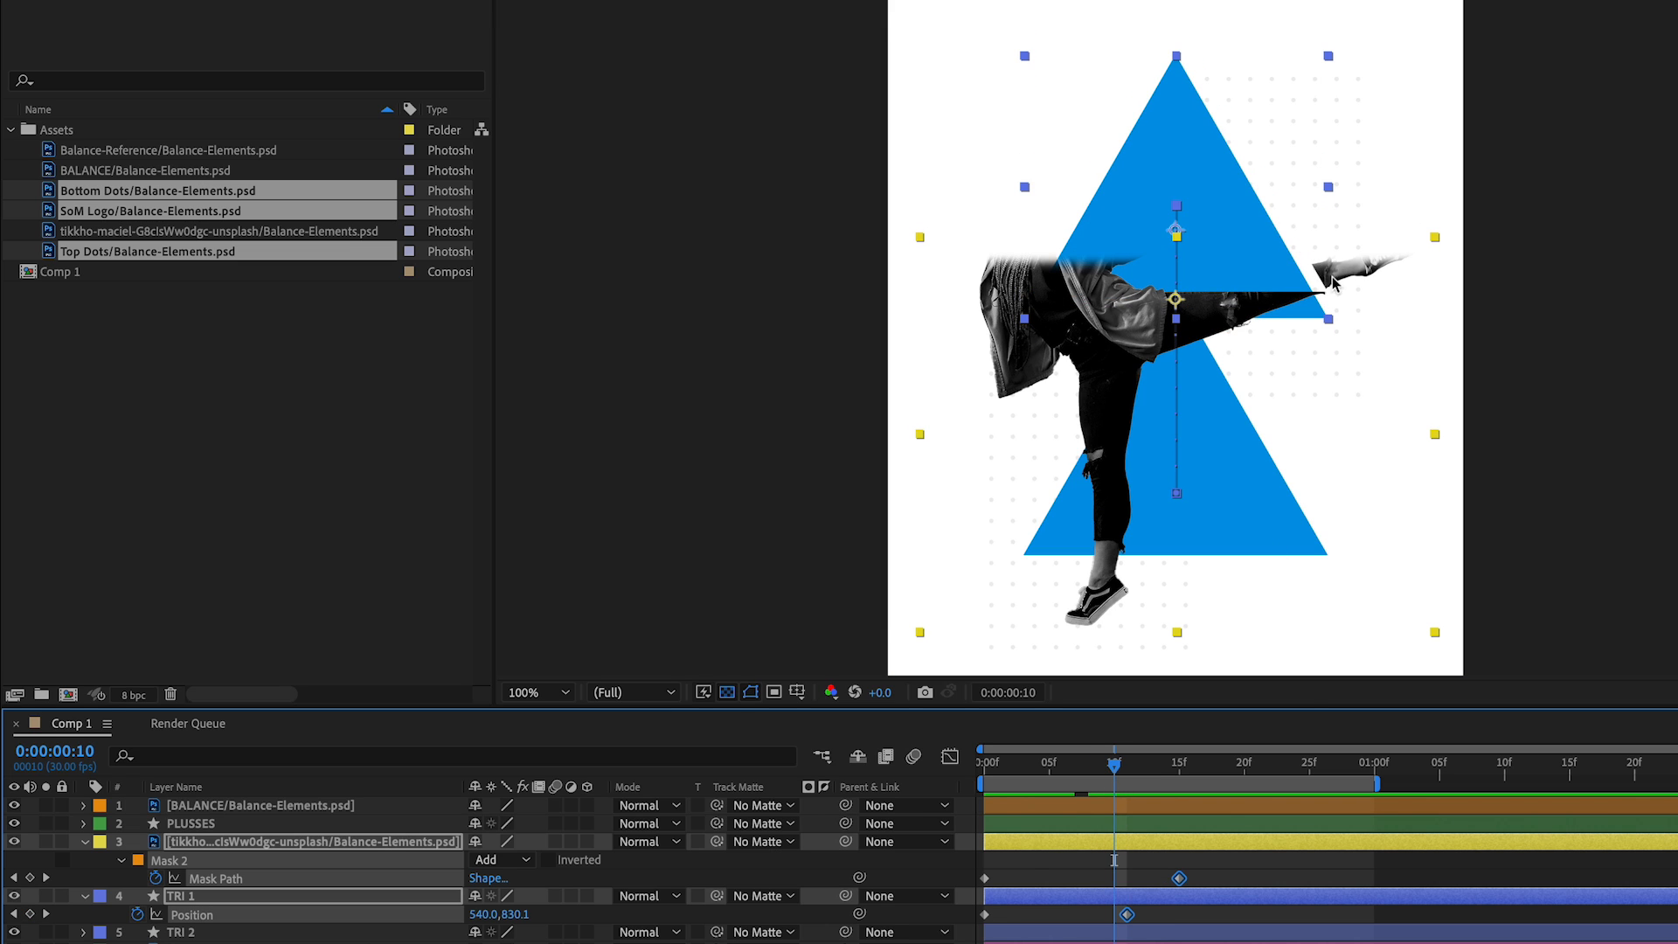
Move the dancer's end Mask Path keyframe to frame 17 and preview the reveal.
click(1138, 861)
drag(1179, 878, 1206, 878)
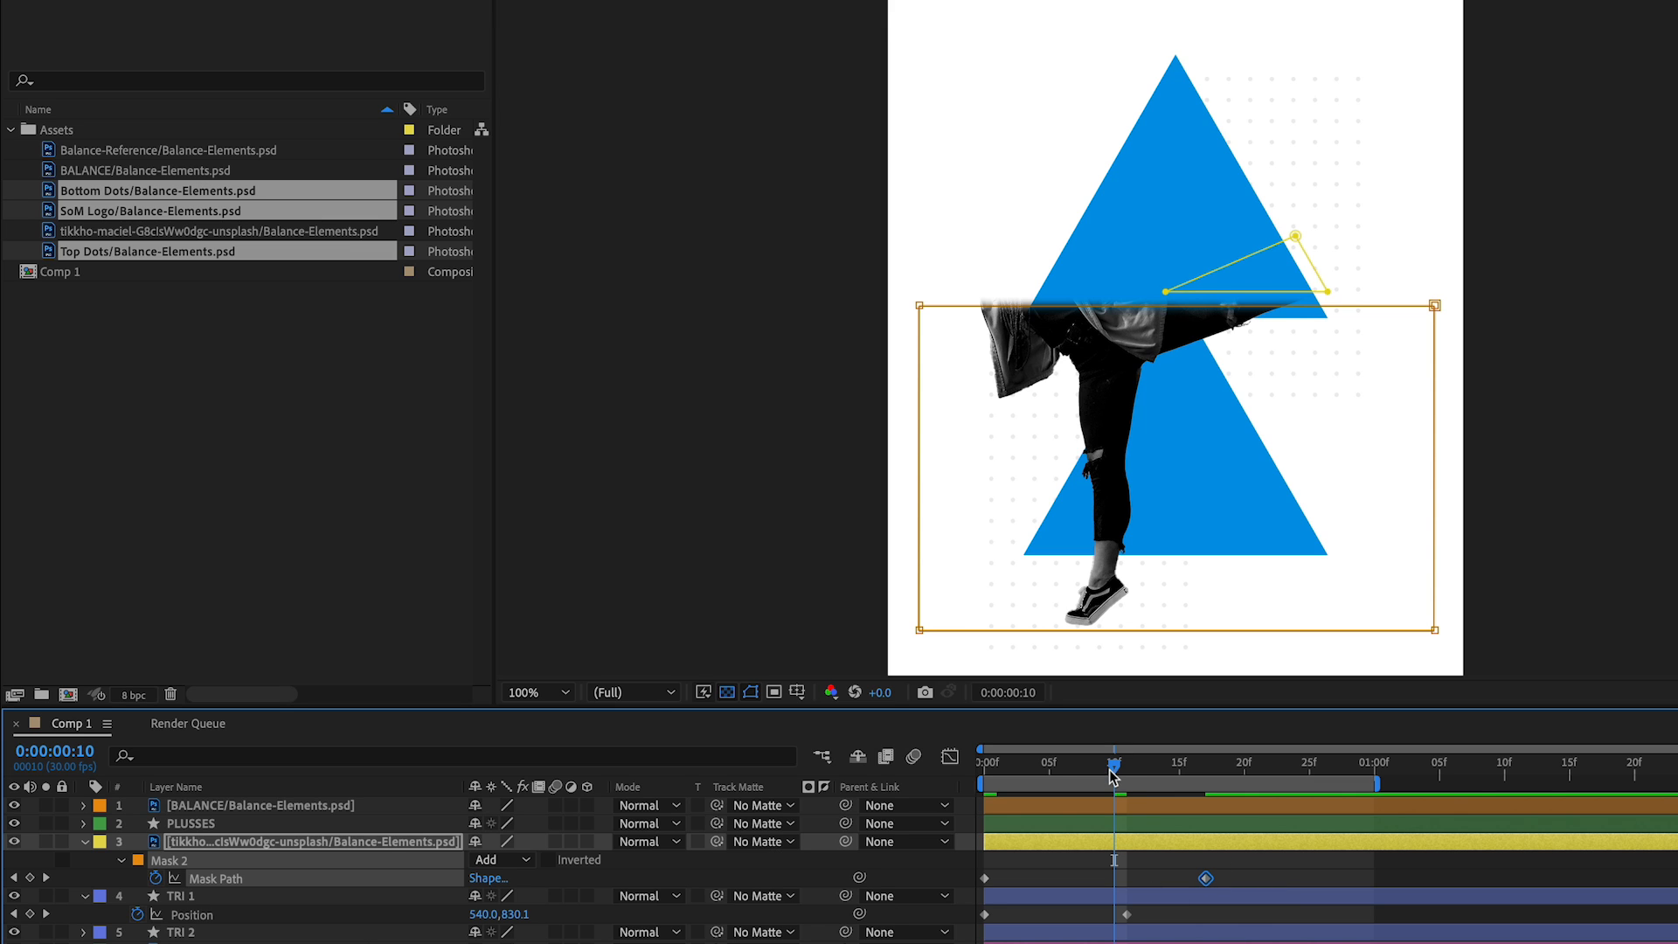
key(space)
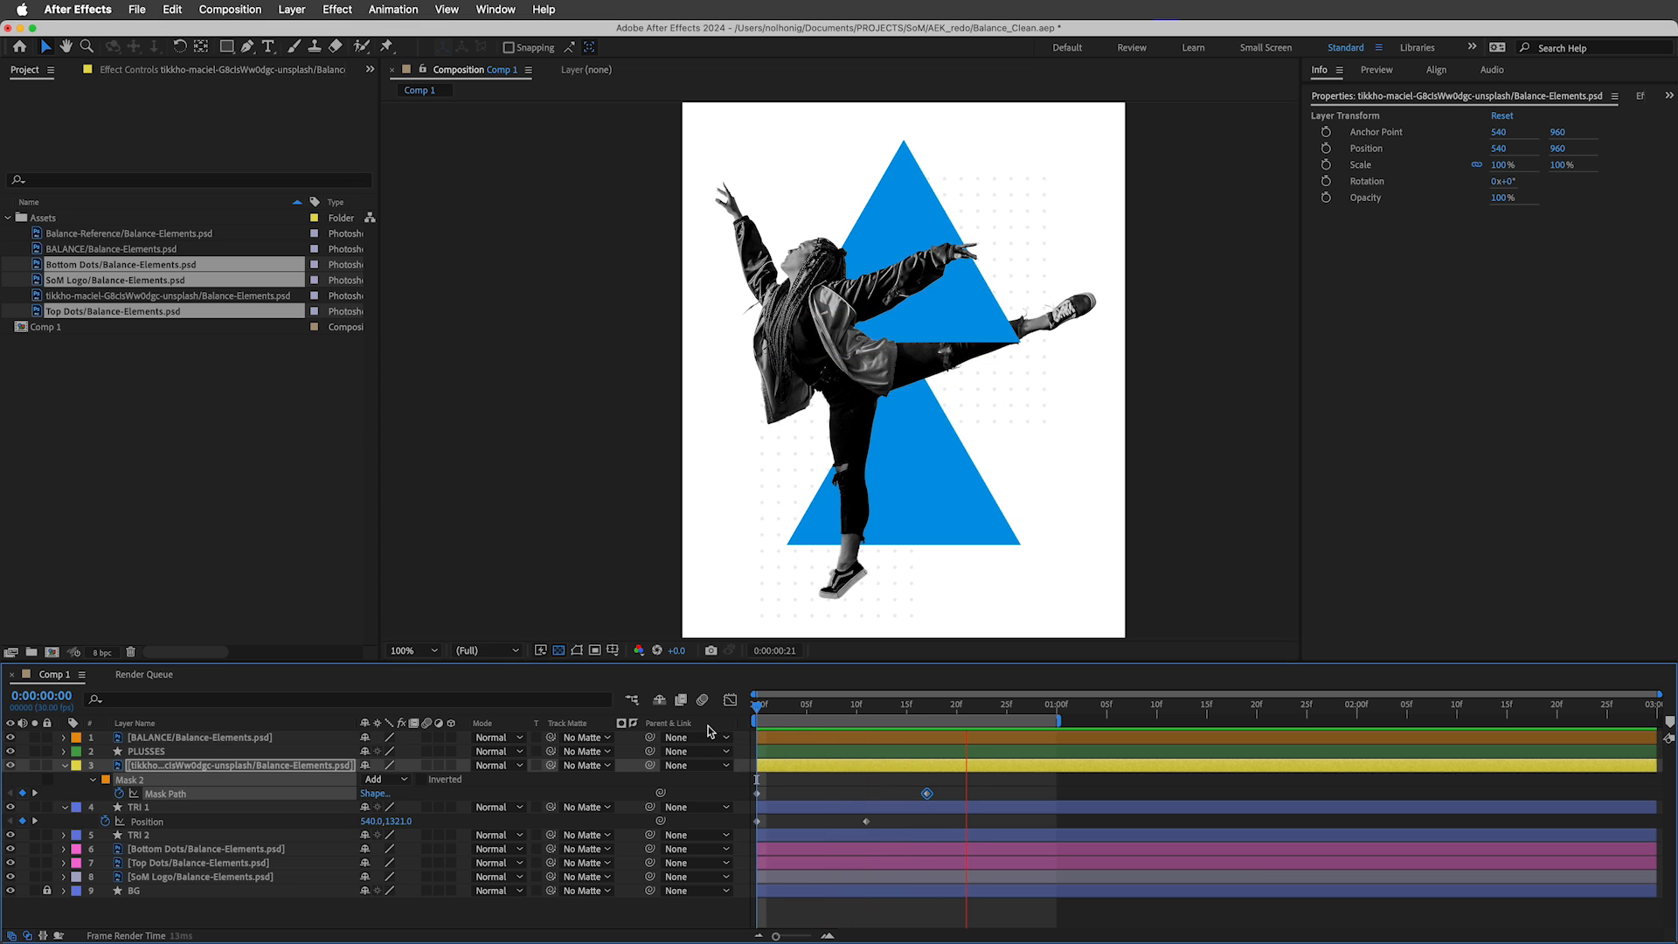
key(space)
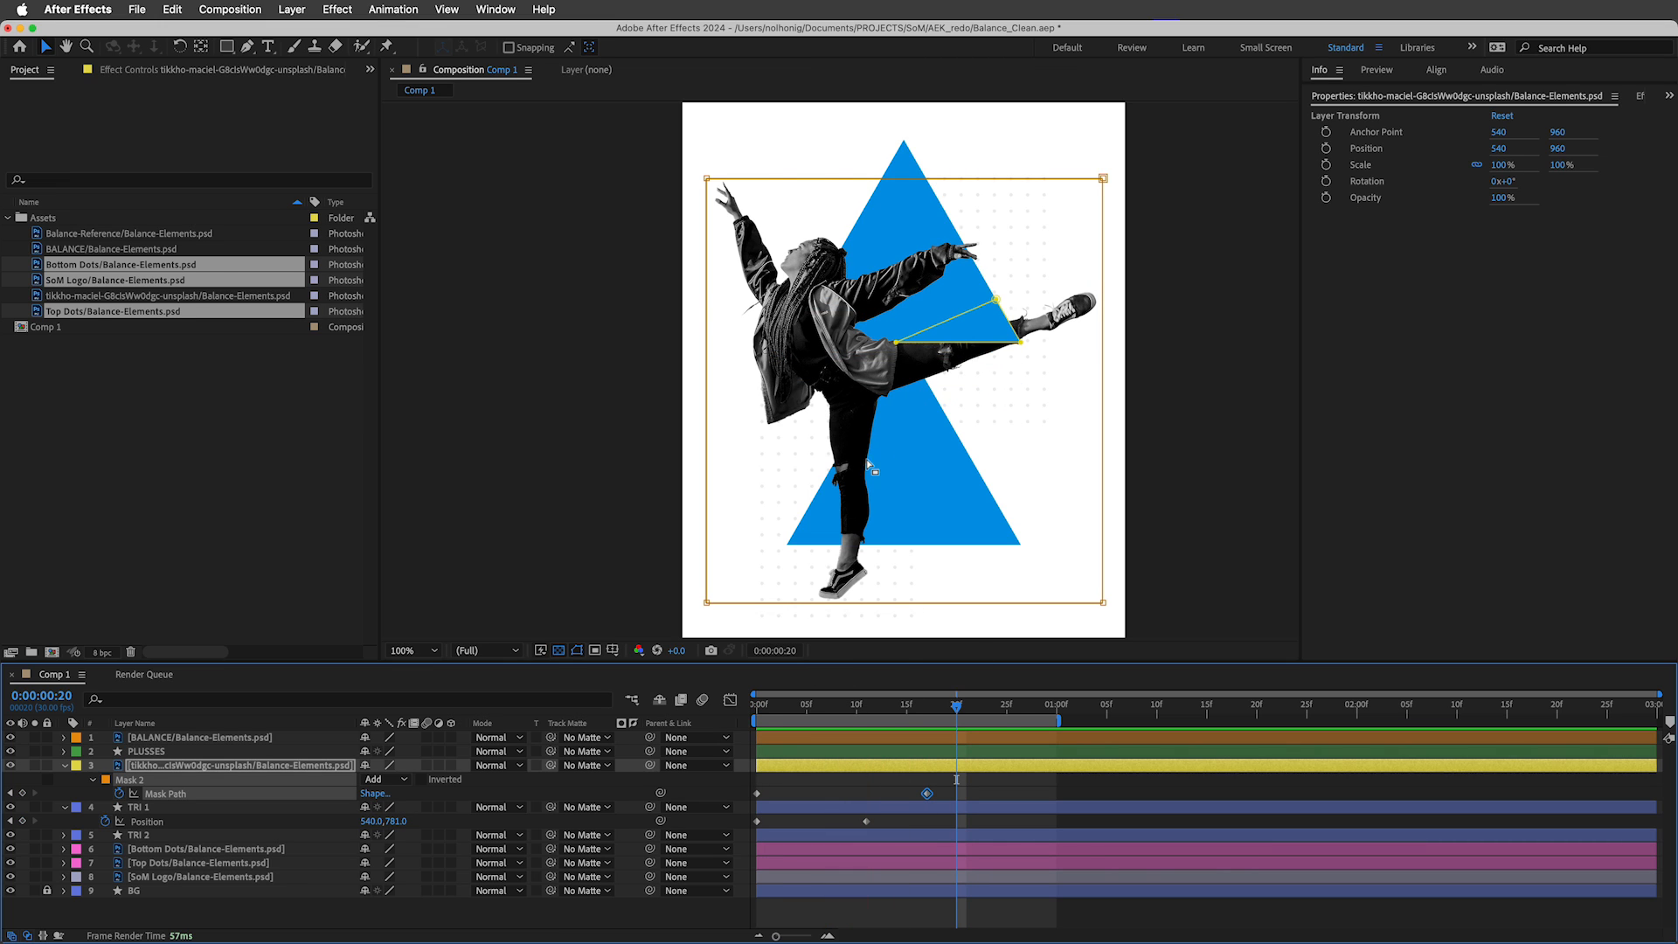
Hide the dancer layer and set a Position keyframe on TRI 2 at frame 11.
click(10, 764)
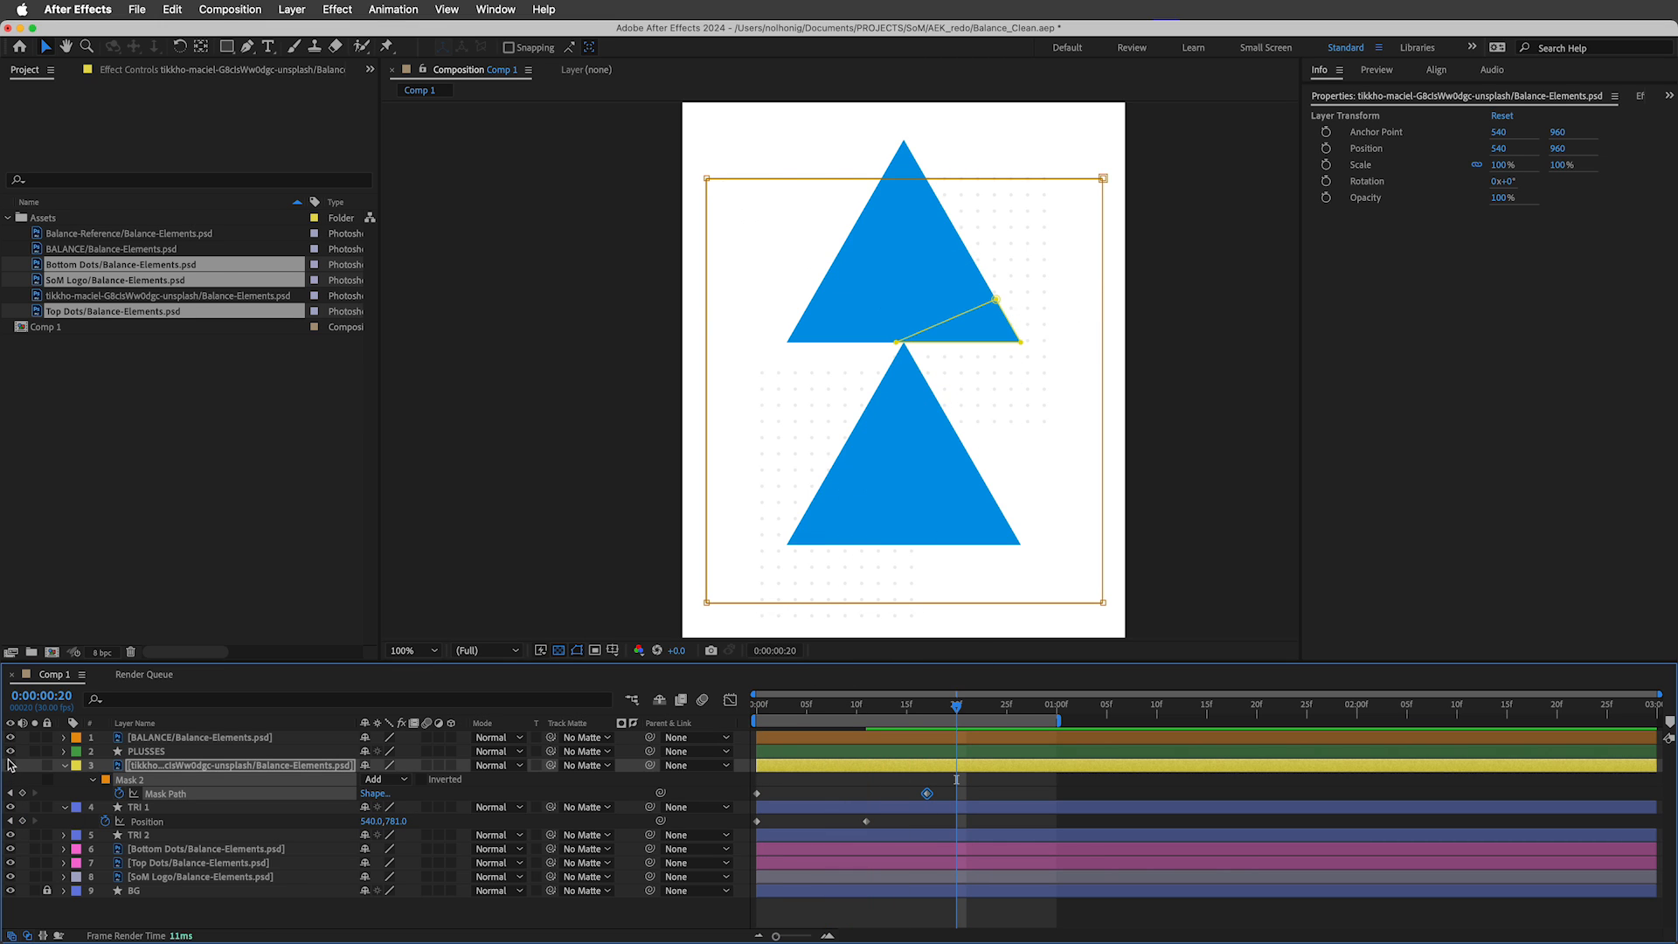
click(906, 909)
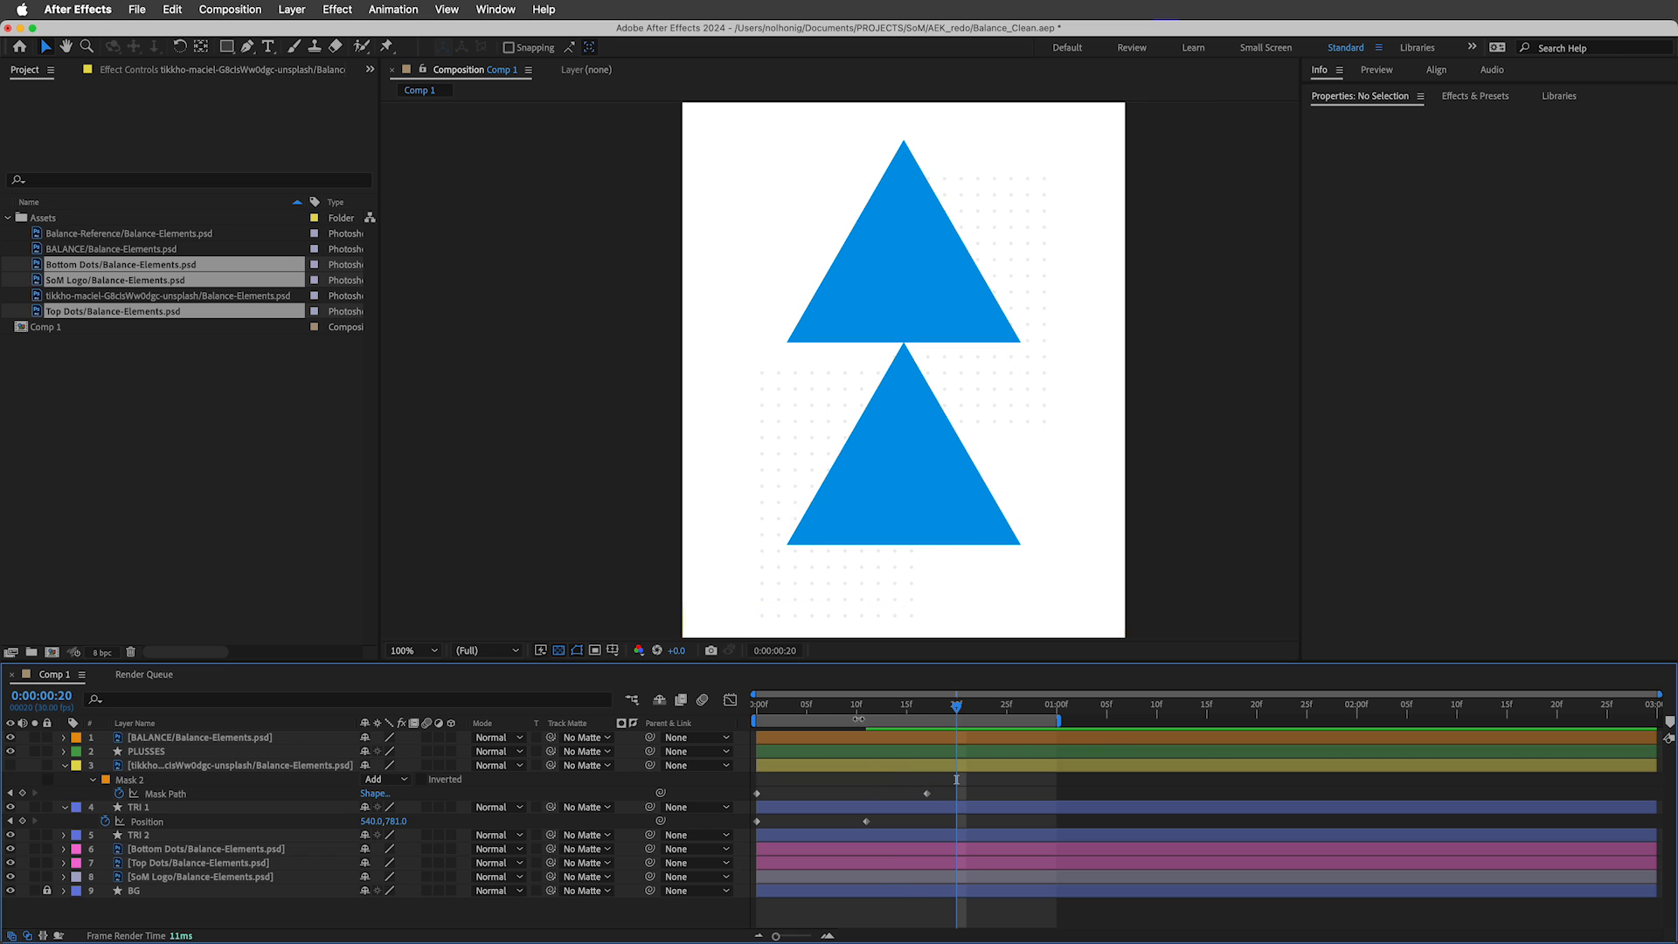
drag(859, 706, 866, 706)
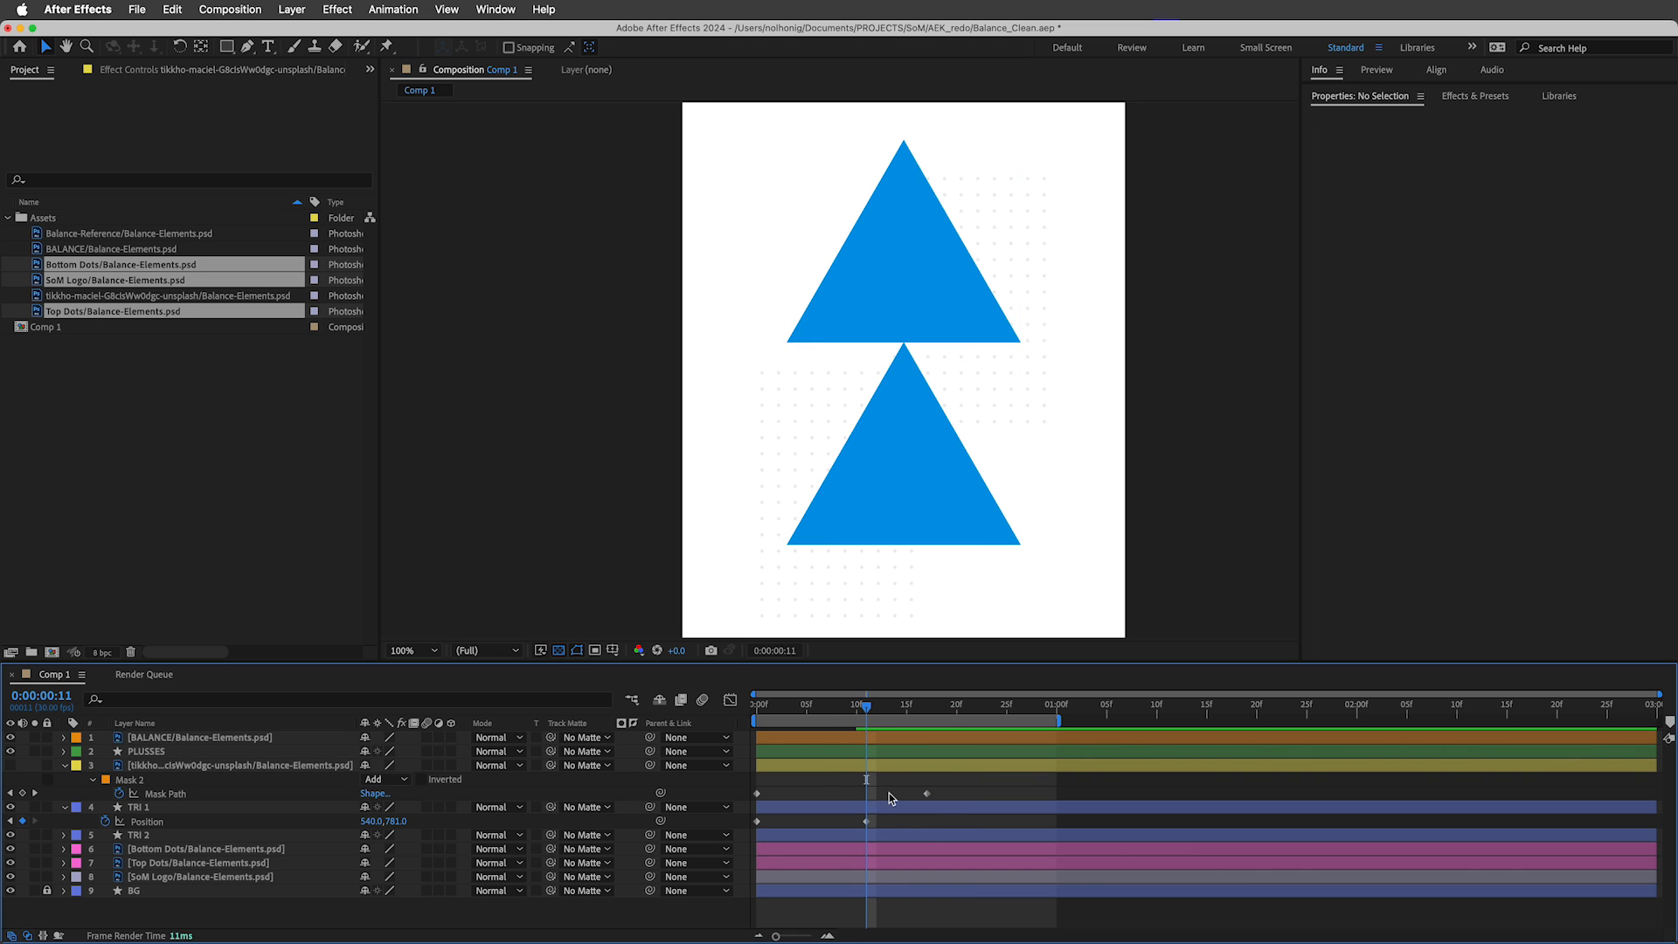
click(874, 806)
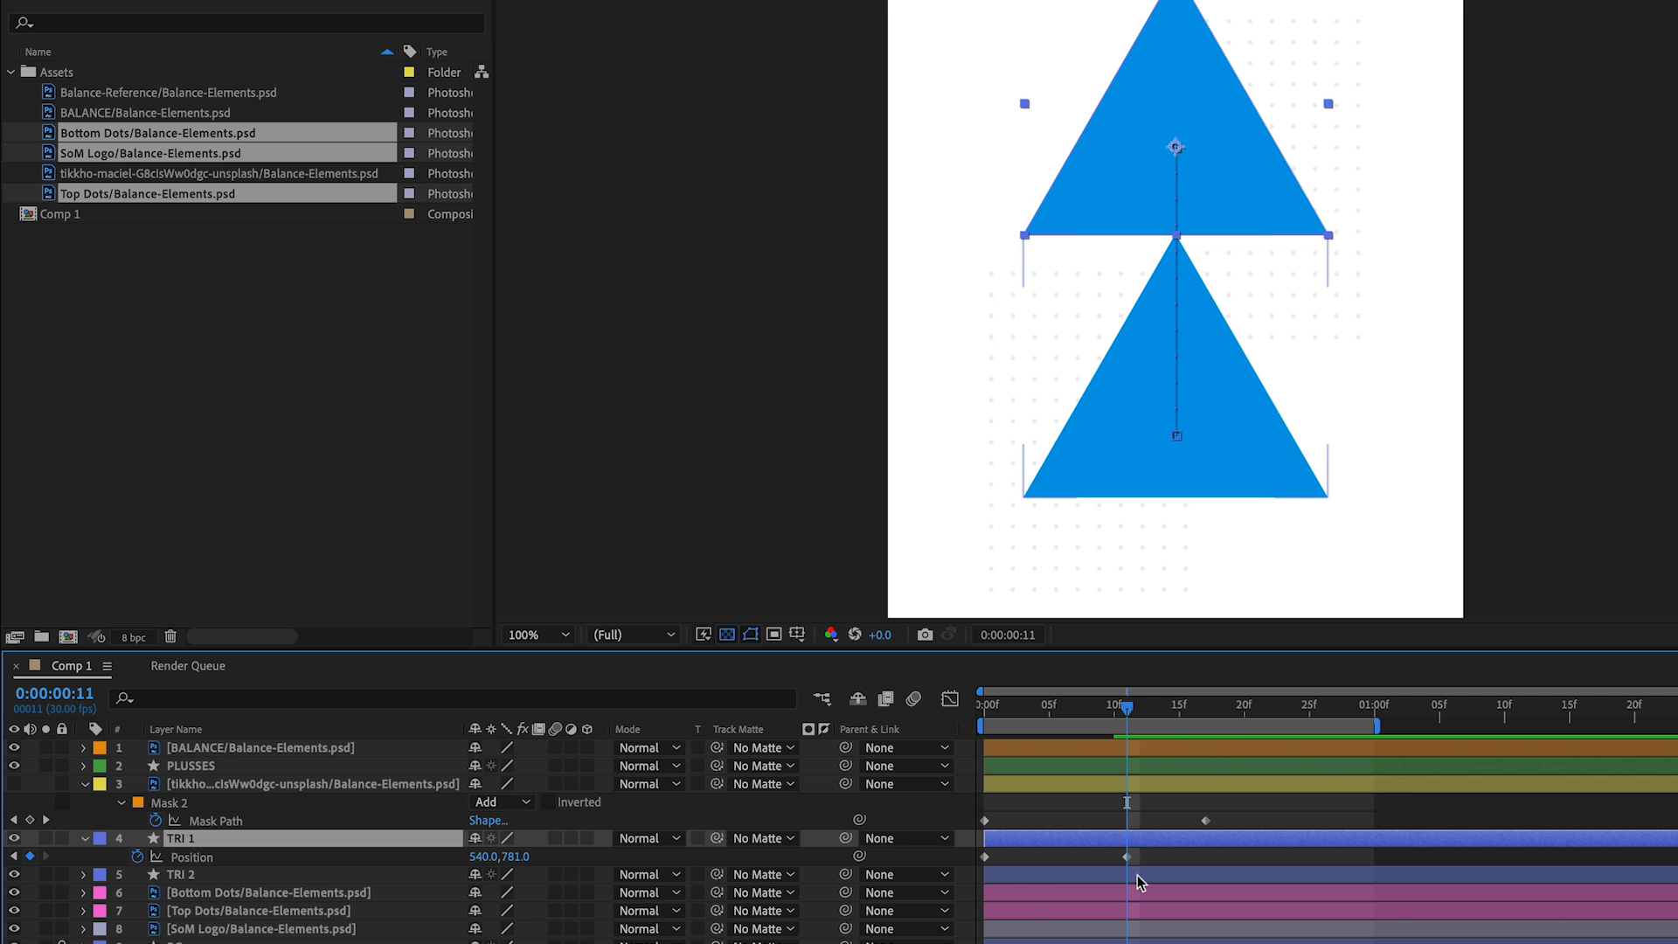
click(1136, 874)
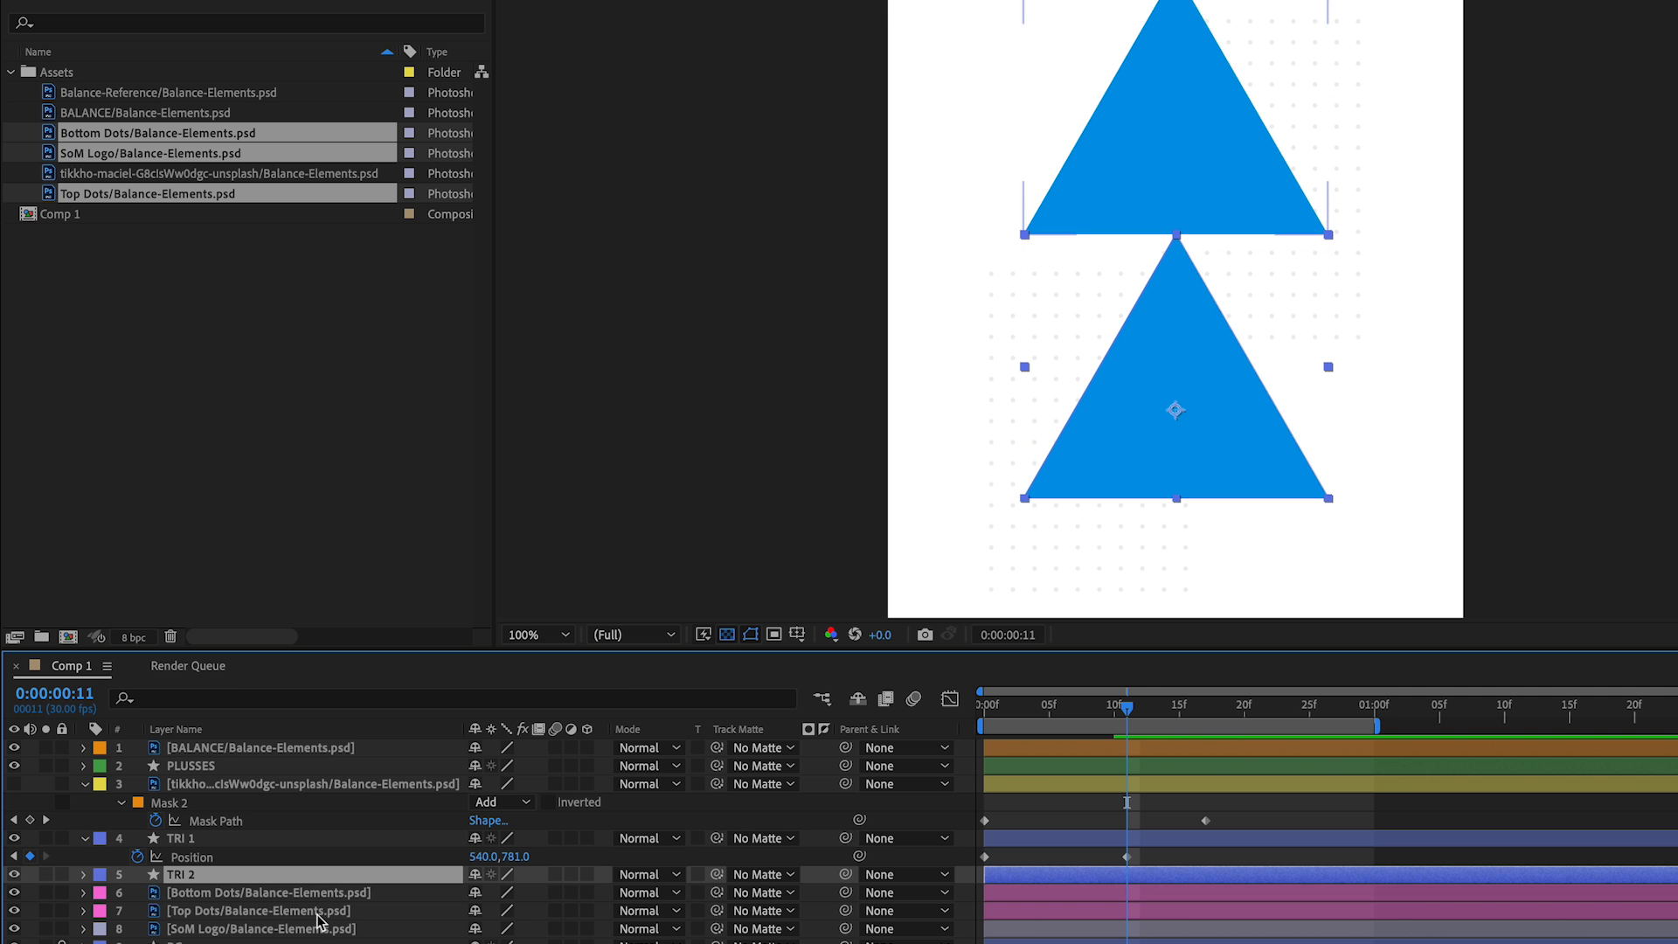
key(p)
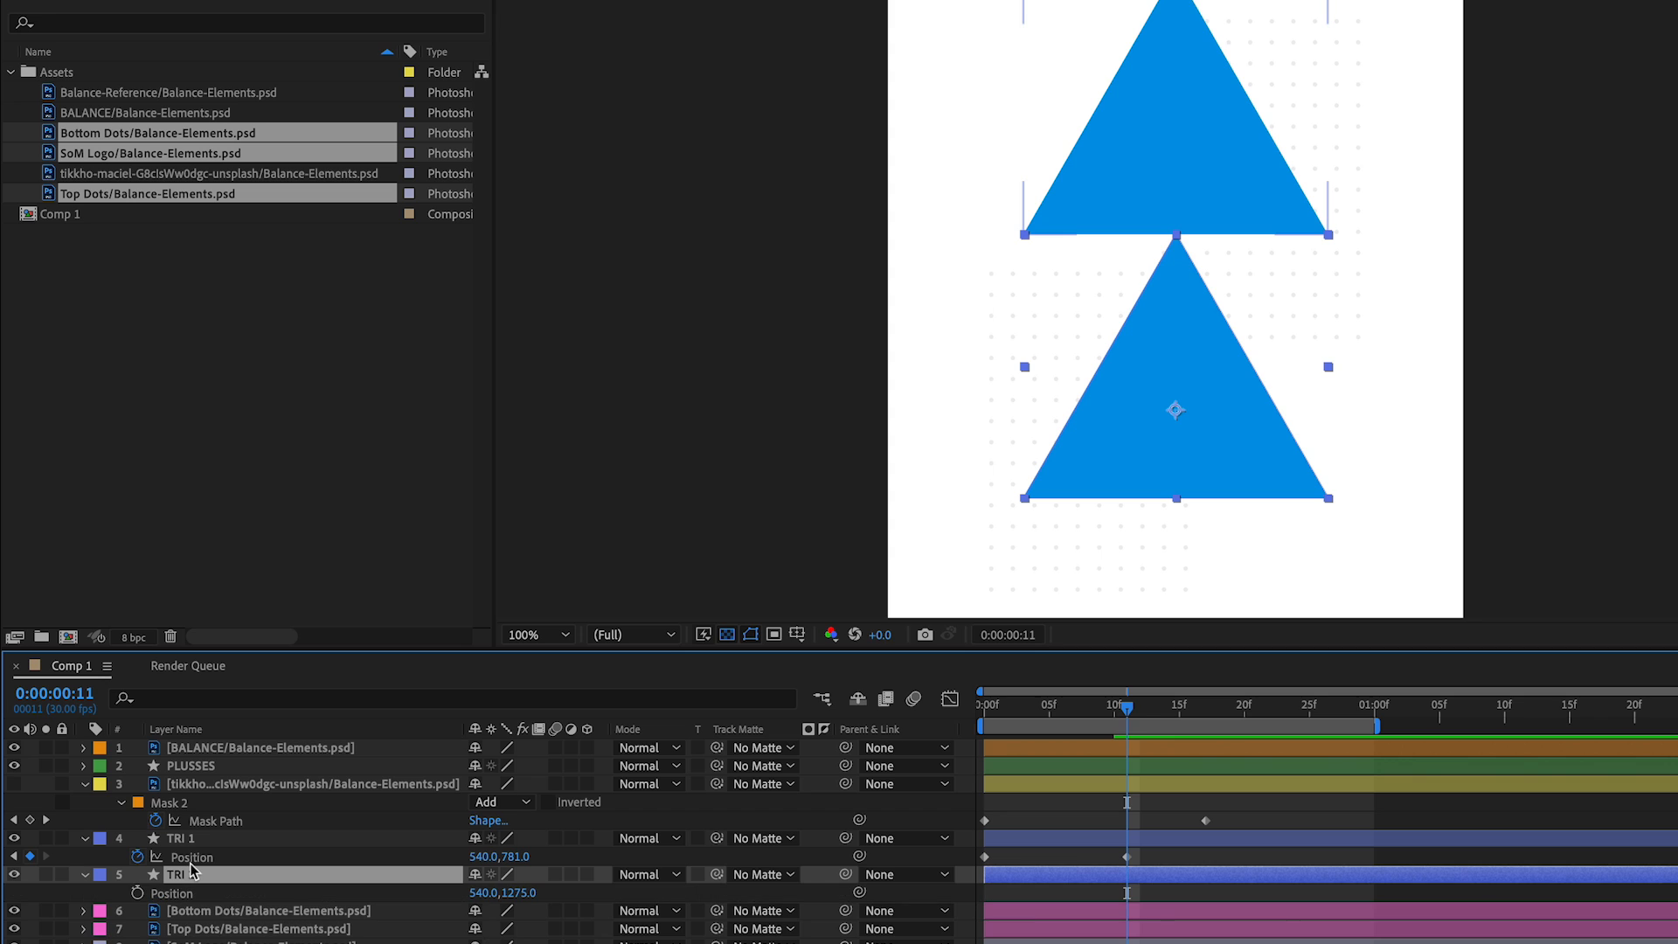
click(137, 893)
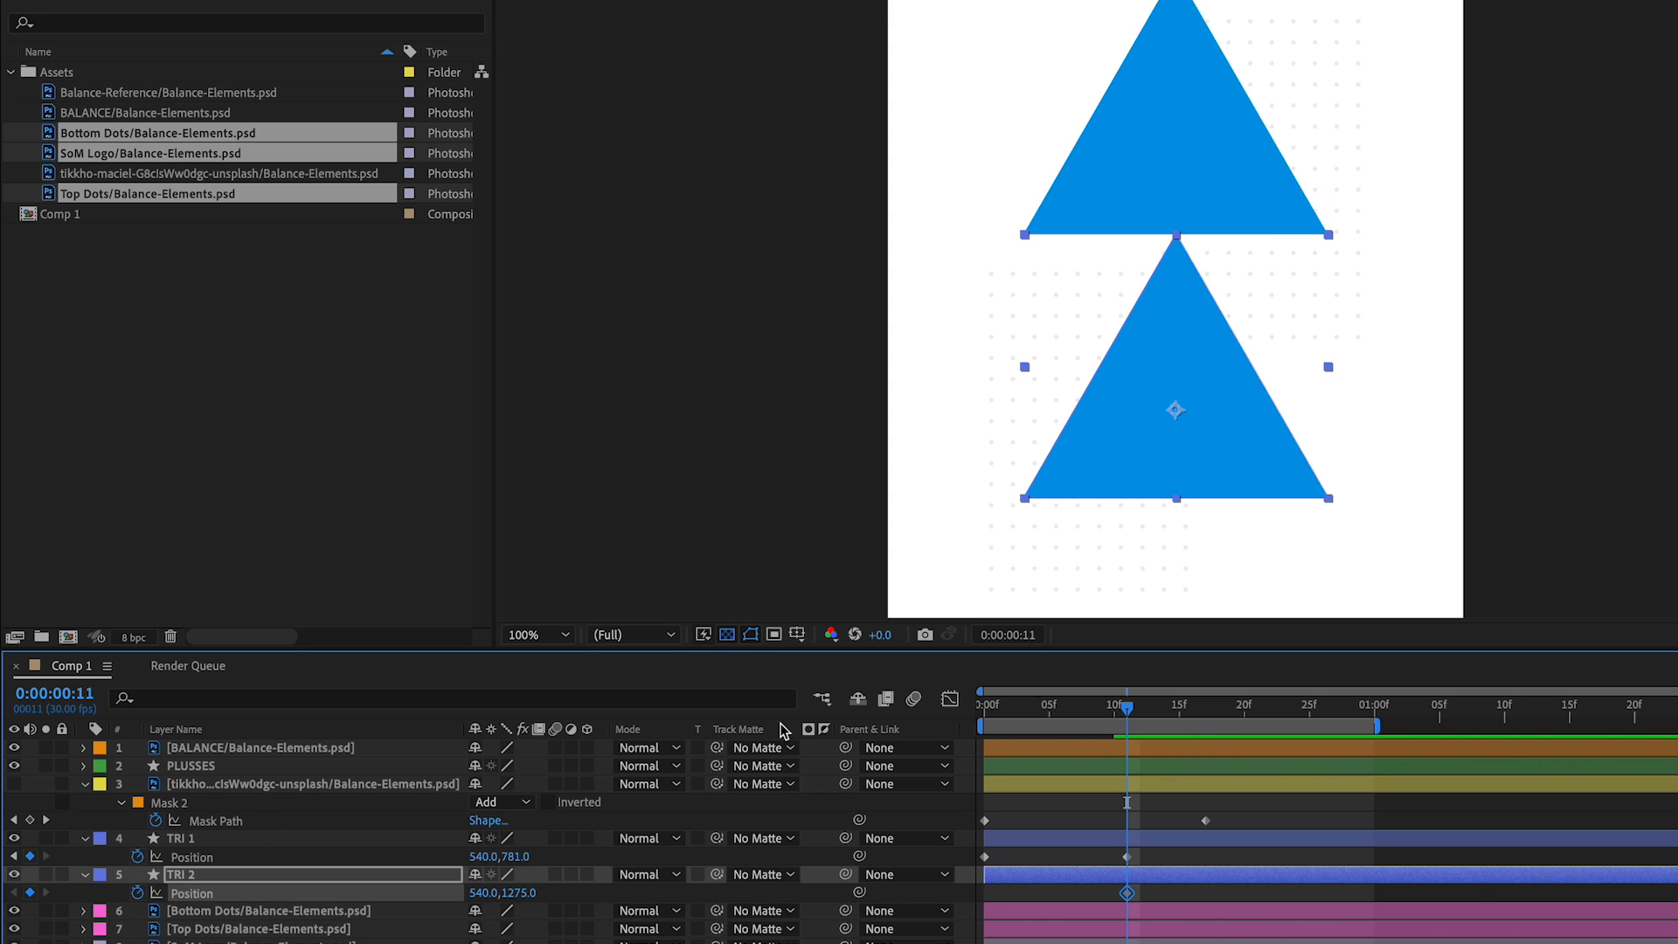
At frame 0, move TRI 2 straight down to position 540, 2155 near the composition's bottom edge.
drag(1047, 710, 927, 712)
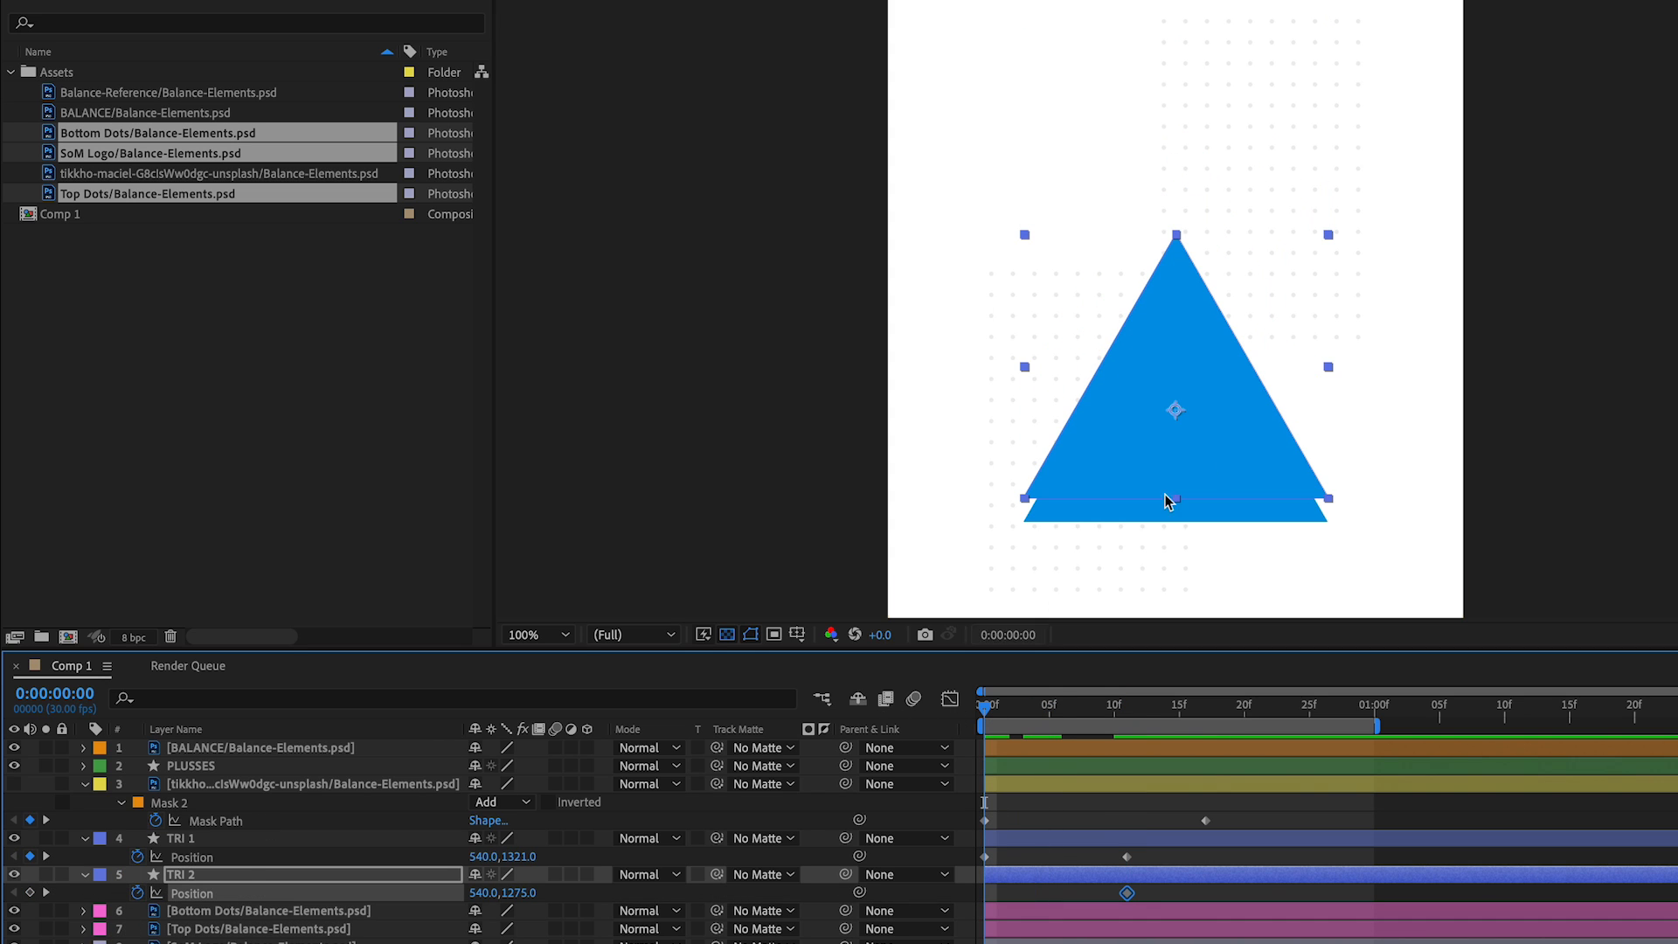
key(comma)
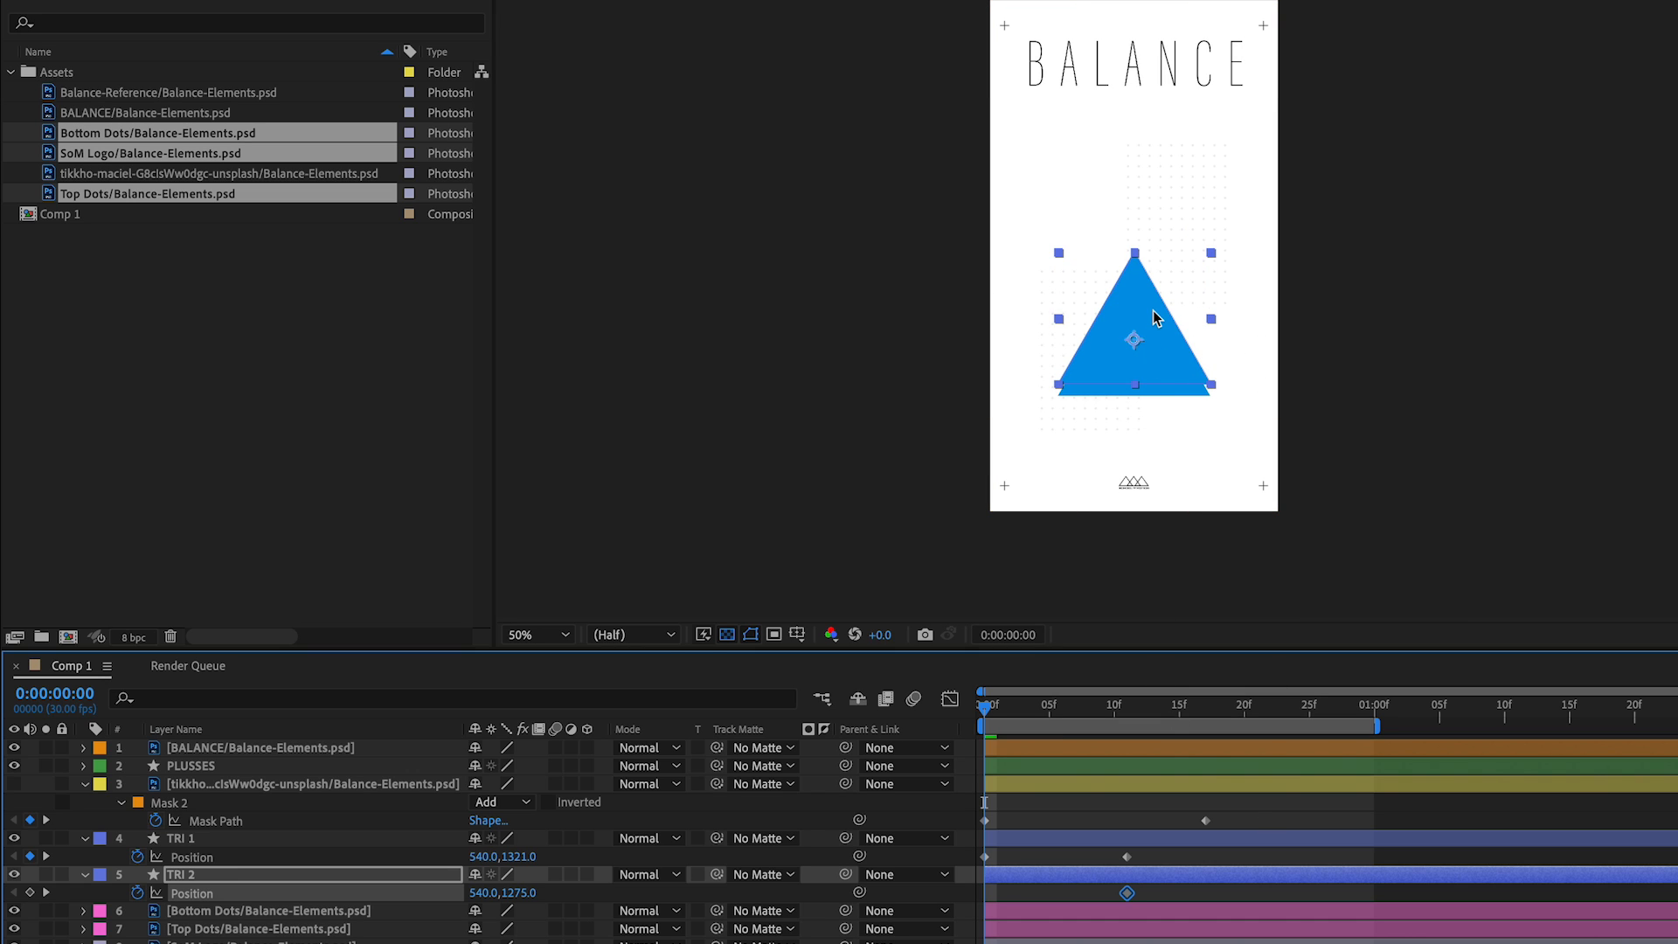
key(shift+Down)
key(shift+Down)
key(shift+Down)
key(shift+Down)
key(shift+Down)
key(shift+Down)
key(shift+Down)
key(shift+Down)
key(shift+Down)
key(shift+Down)
key(shift+Down)
key(shift+Down)
key(shift+Down)
key(shift+Down)
key(shift+Down)
key(shift+Down)
key(shift+Down)
key(shift+Down)
key(shift+Down)
key(shift+Down)
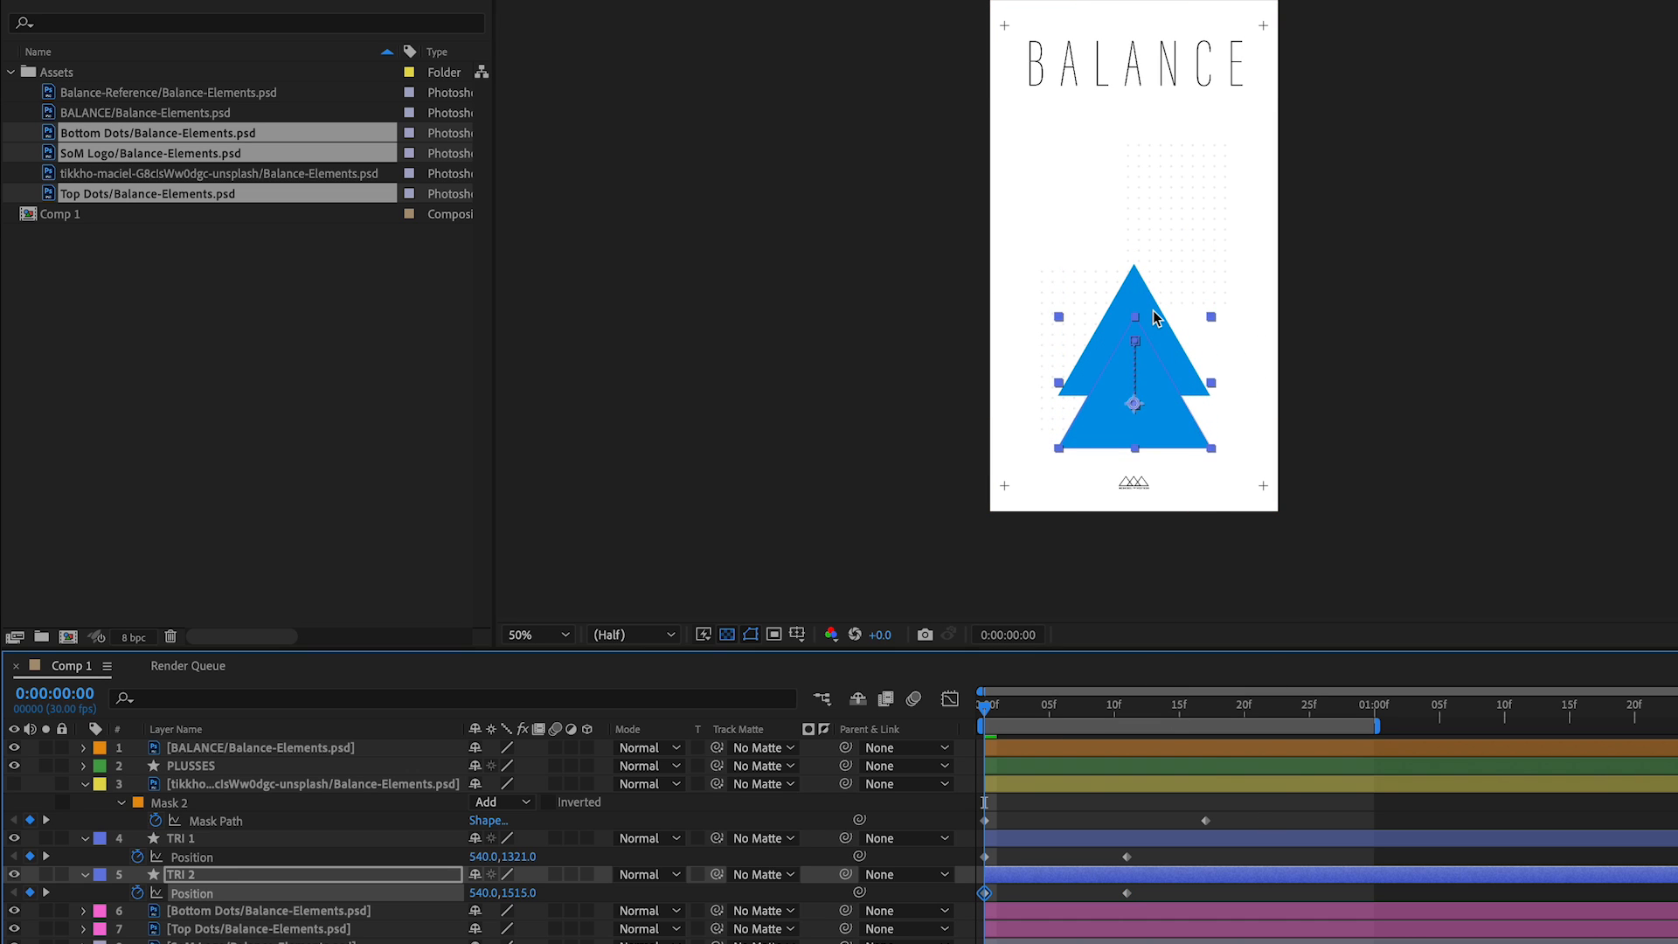
key(shift+Down)
key(shift+Down)
key(shift+Down)
key(shift+Down)
key(shift+Down)
key(shift+Down)
key(shift+Down)
key(shift+Down)
key(shift+Down)
key(shift+Down)
key(shift+Down)
key(shift+Down)
key(shift+Down)
key(shift+Down)
key(shift+Down)
key(shift+Down)
key(shift+Down)
key(shift+Down)
key(shift+Down)
key(shift+Down)
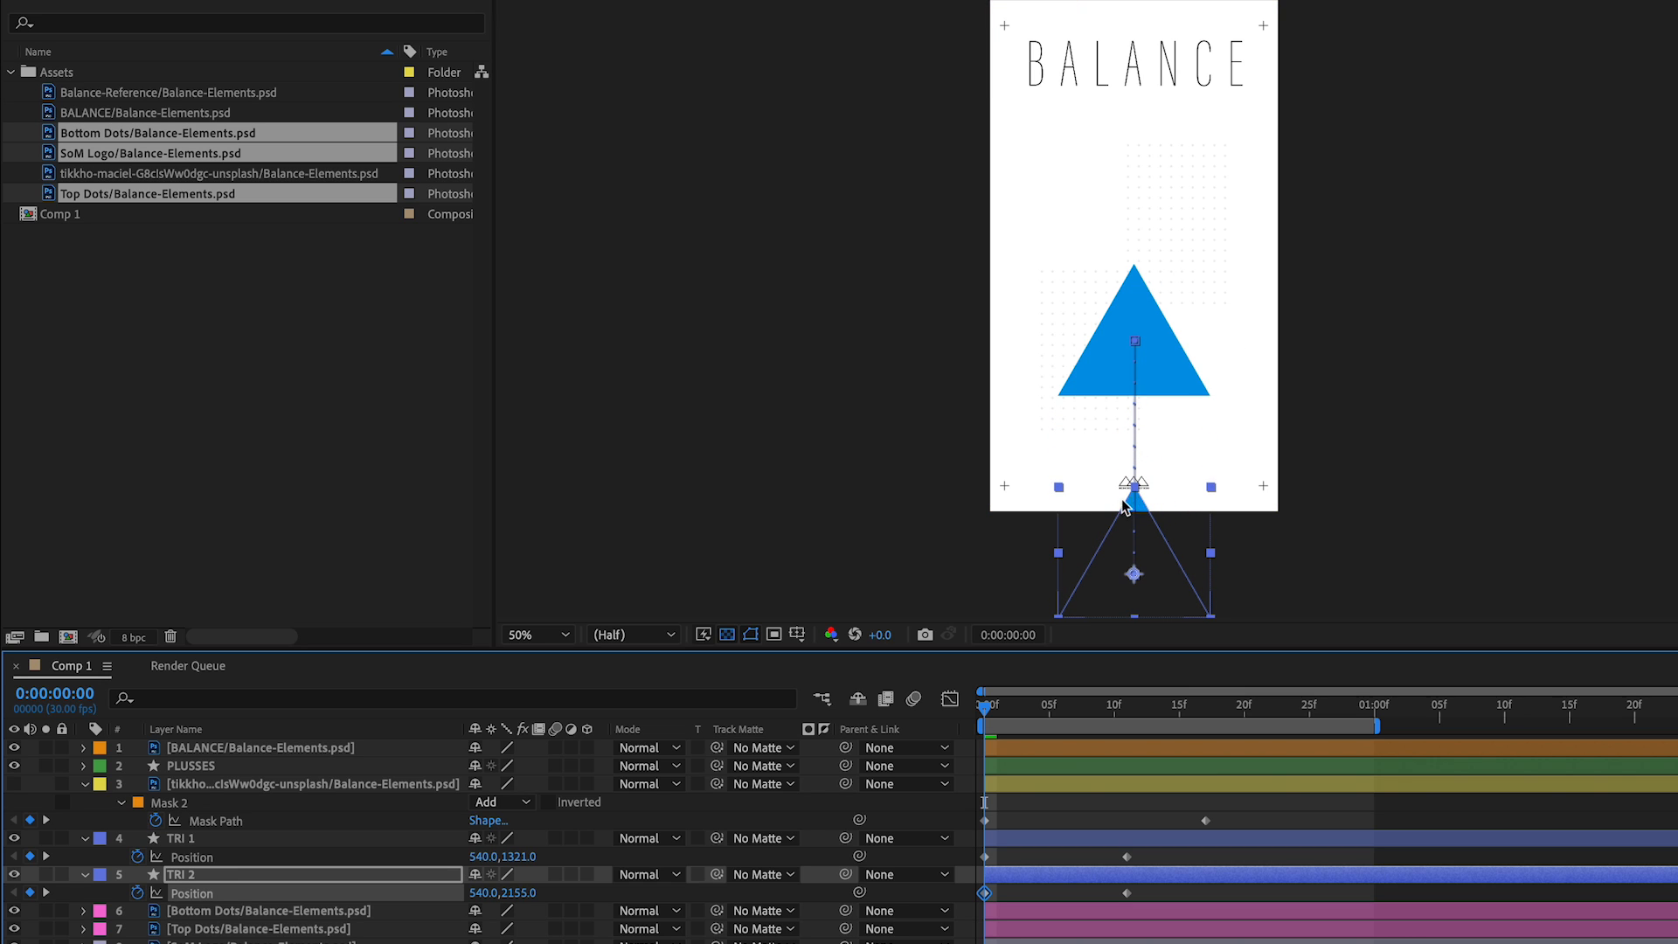
Delay TRI 2's end Position keyframe to frame 16 and preview the staggered triangle motion.
key(space)
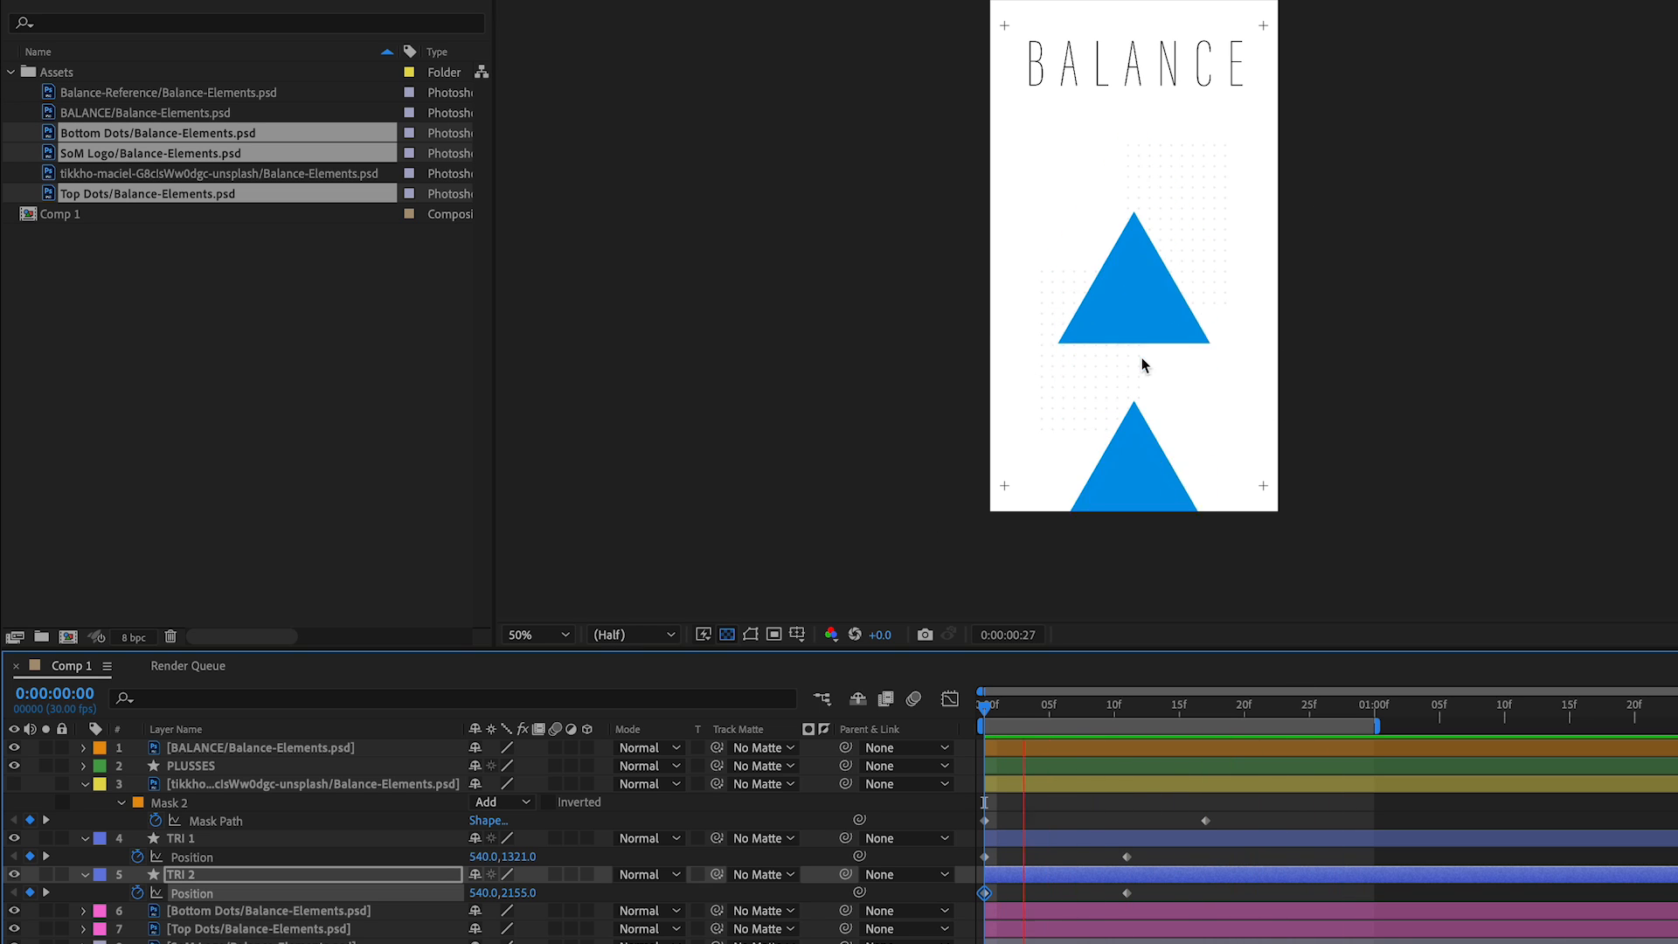
key(space)
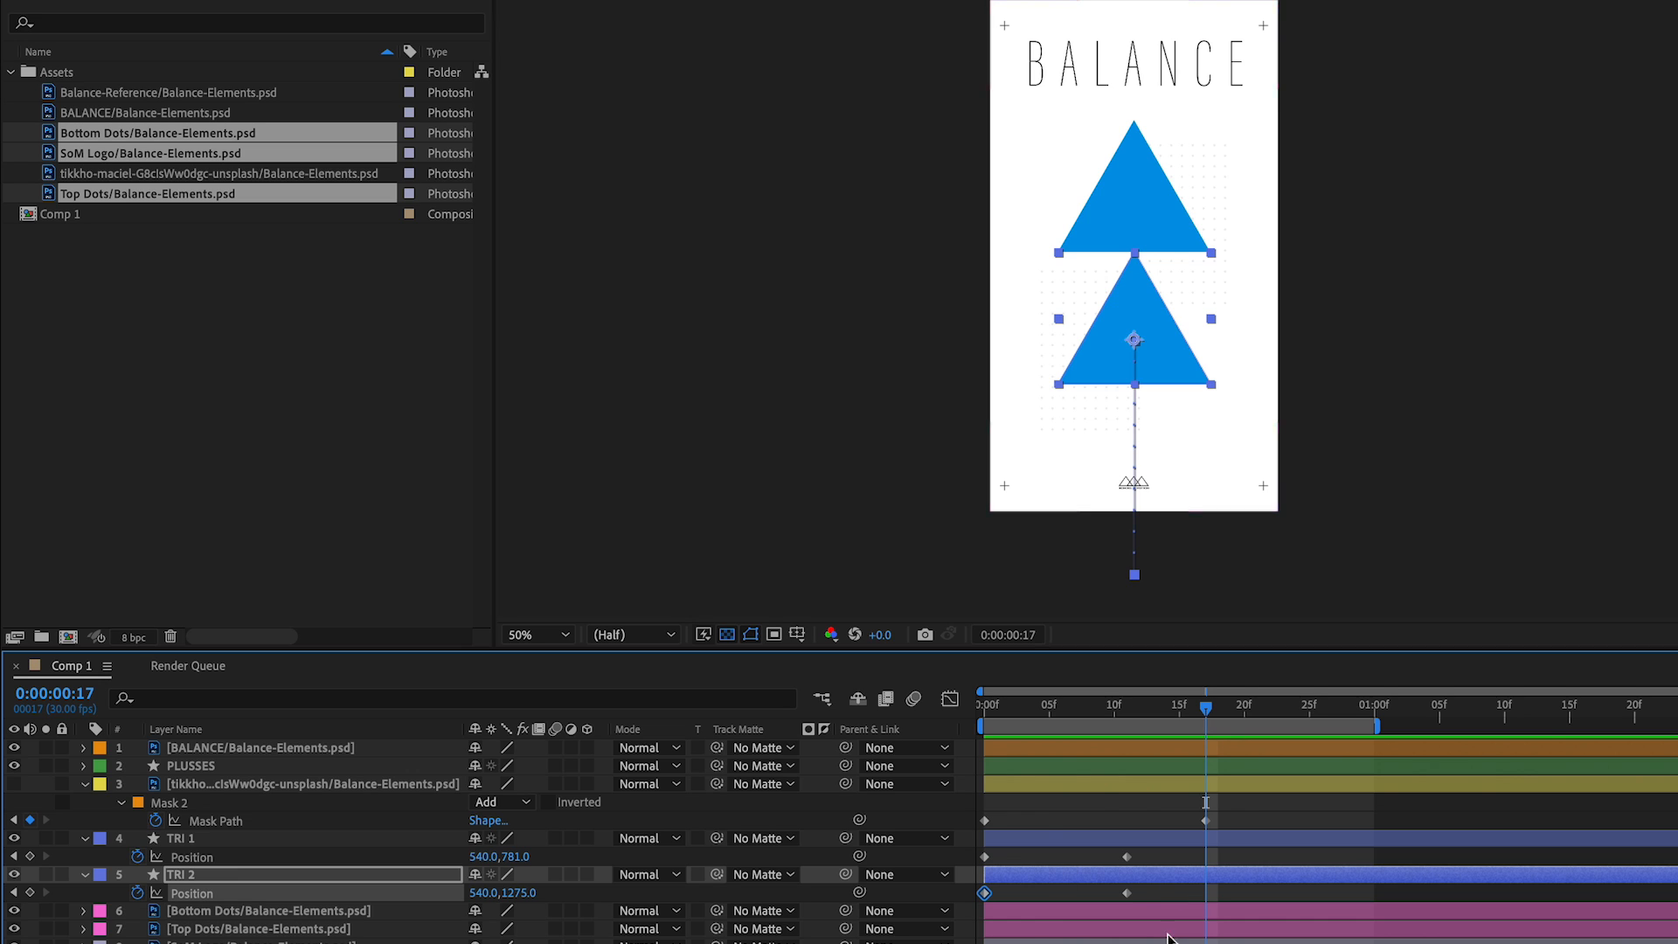
click(1122, 888)
click(1127, 893)
drag(1128, 893, 1192, 895)
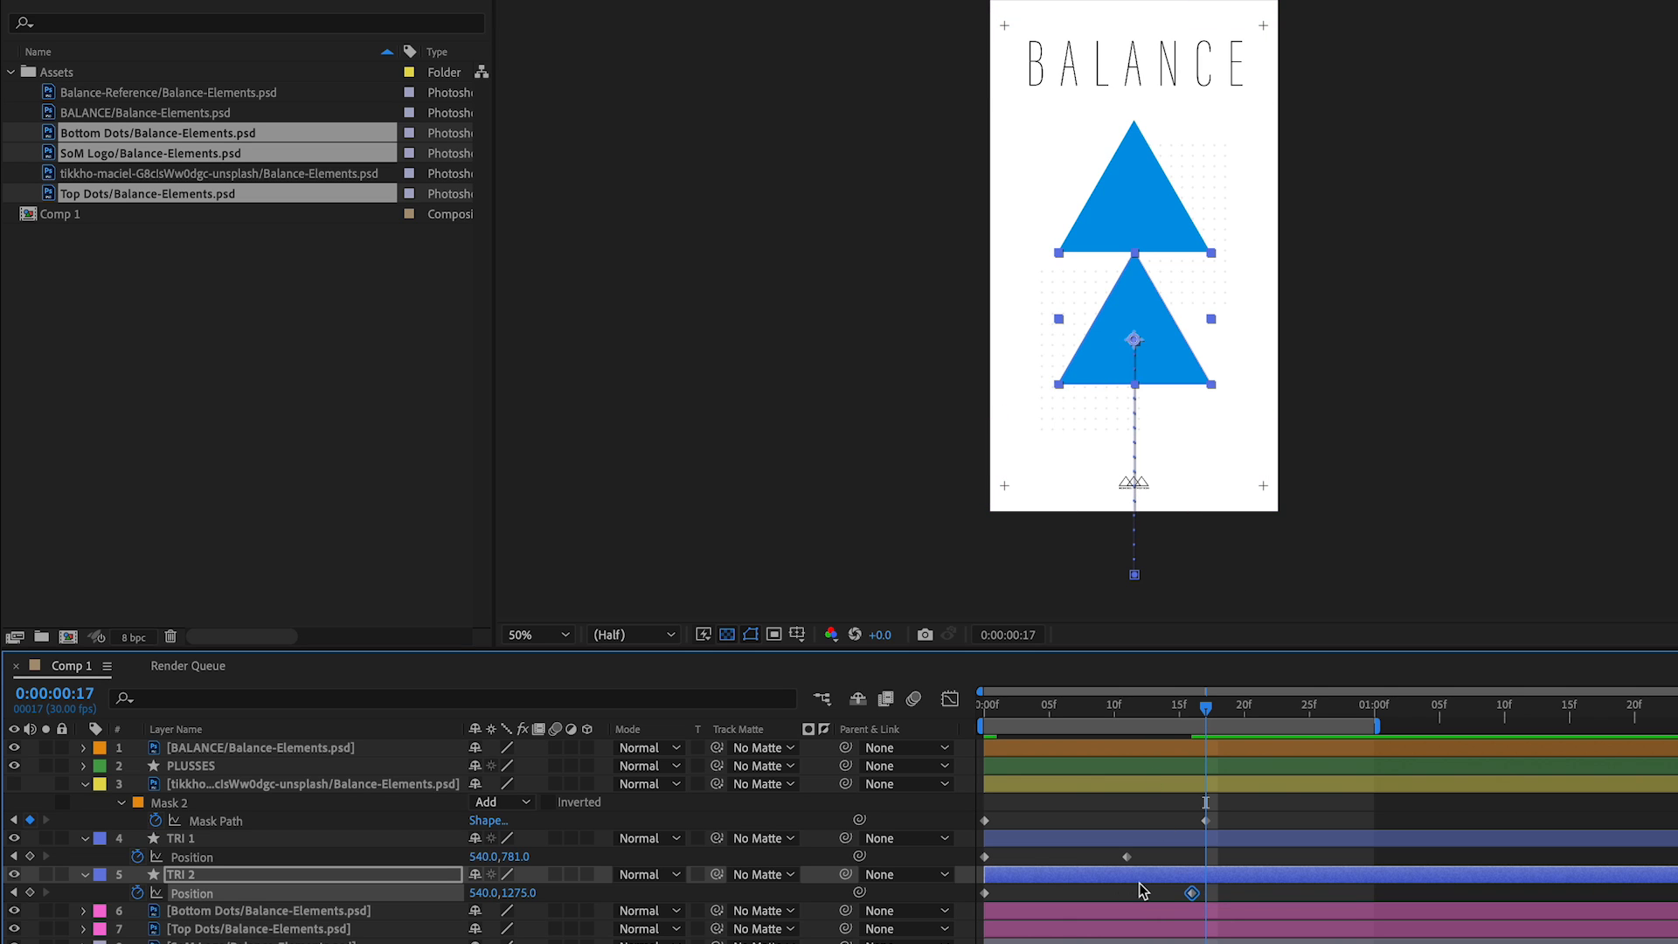
key(space)
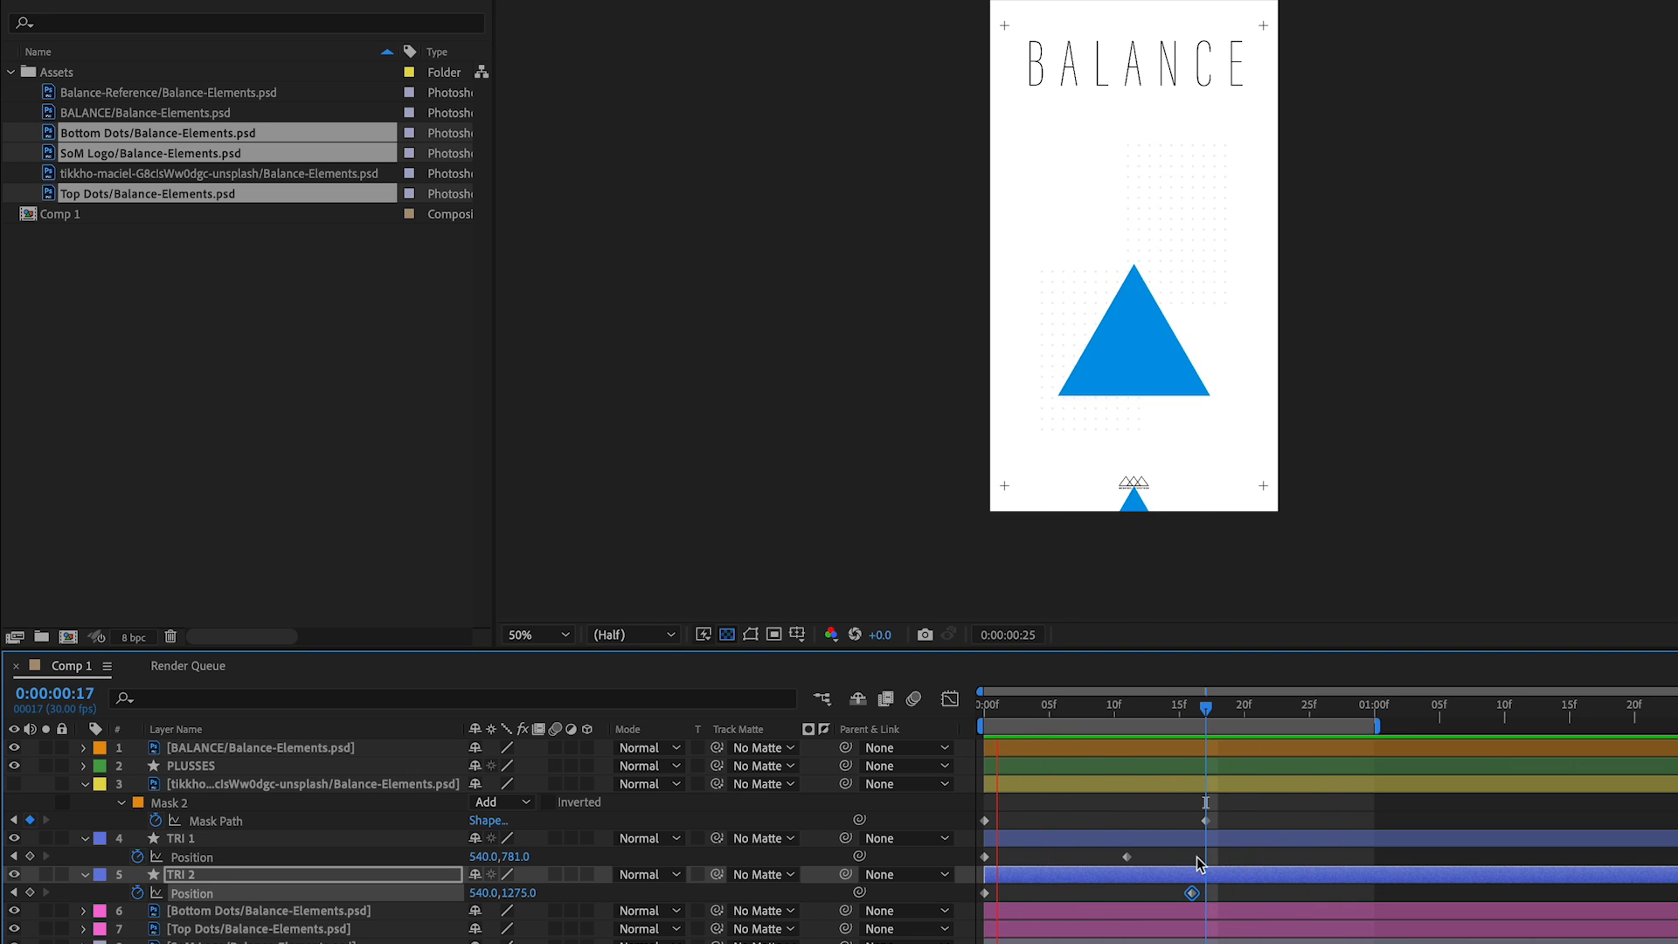
key(space)
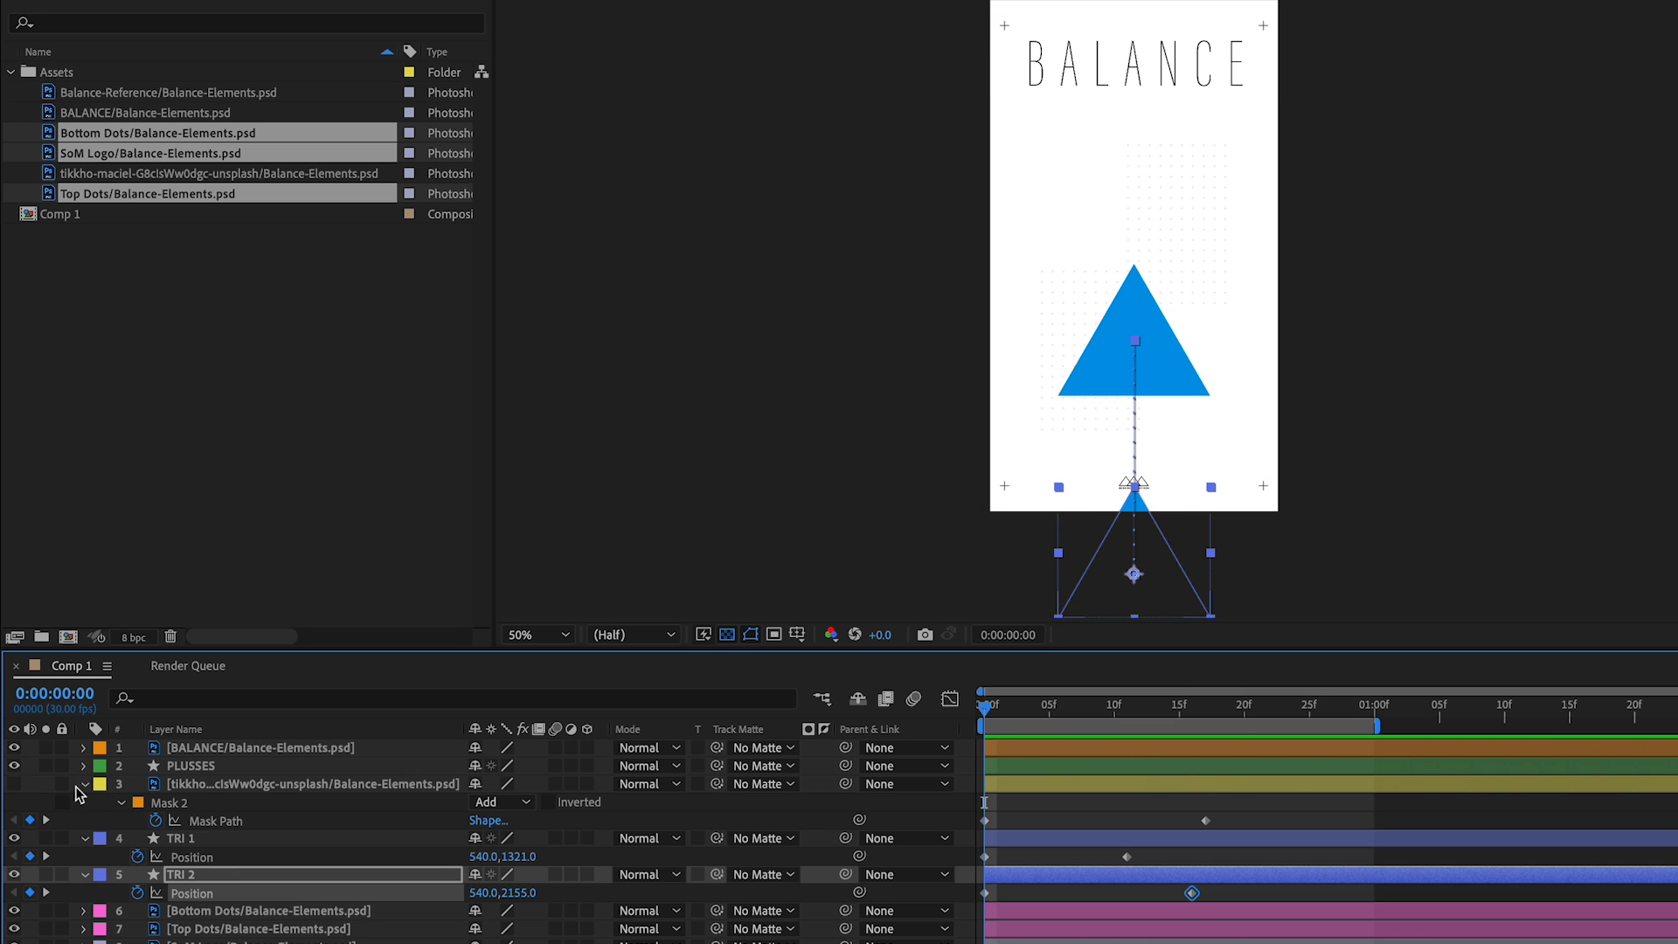
Show the dancer layer again and play back the full animation with both triangles.
click(14, 784)
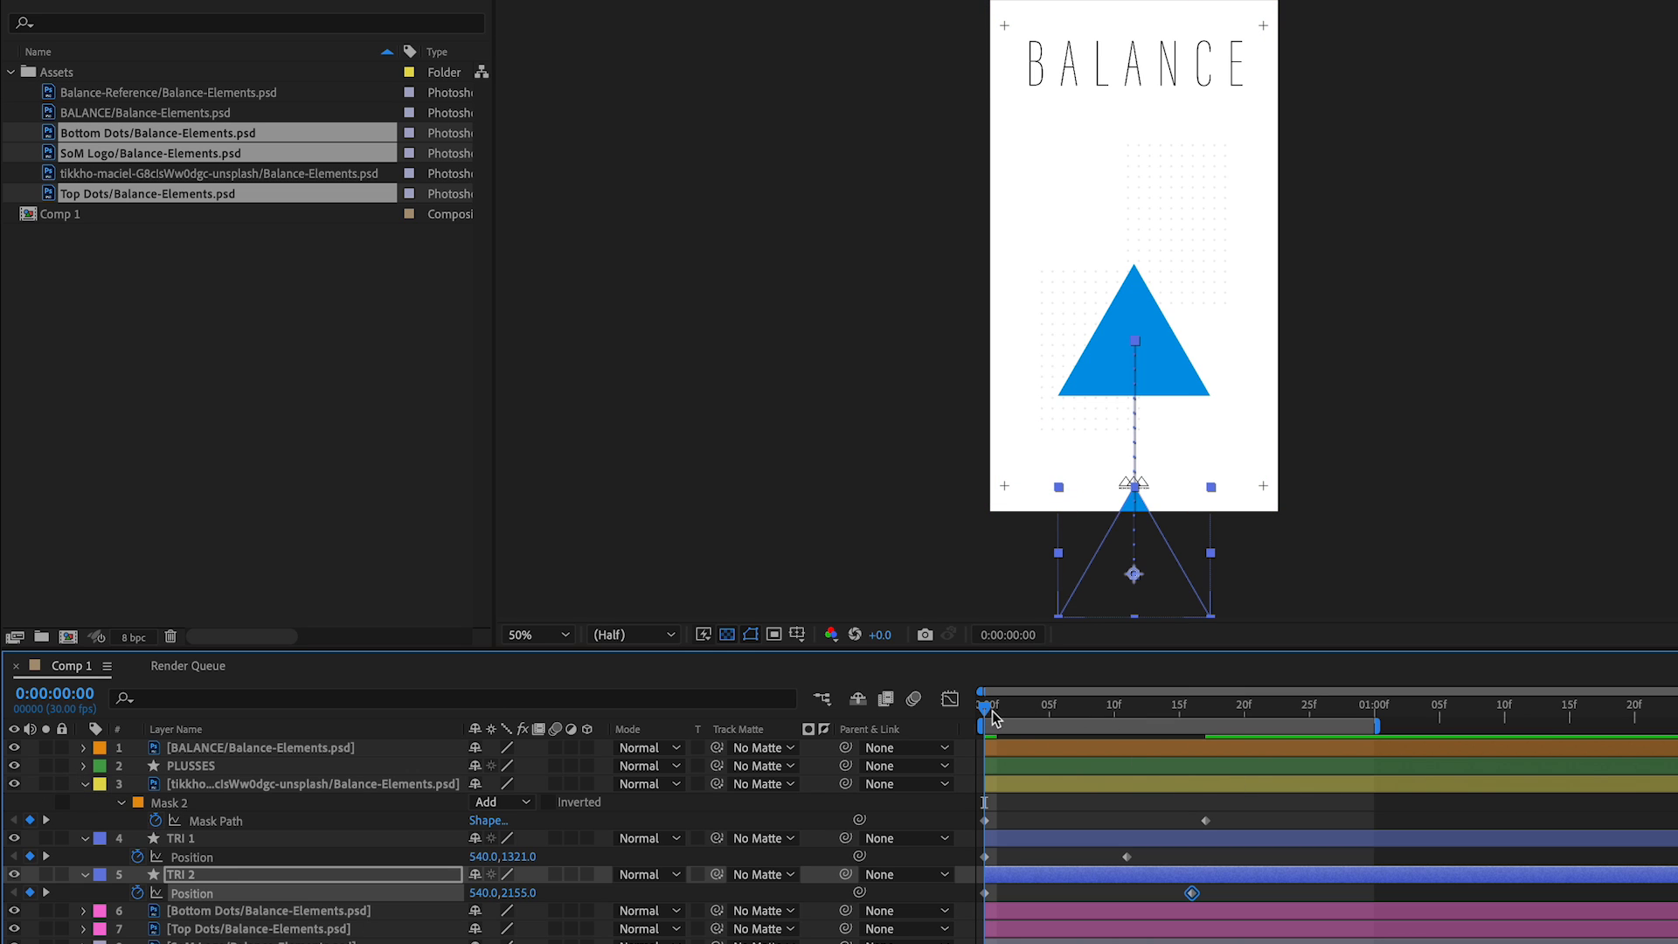
drag(994, 718, 1283, 717)
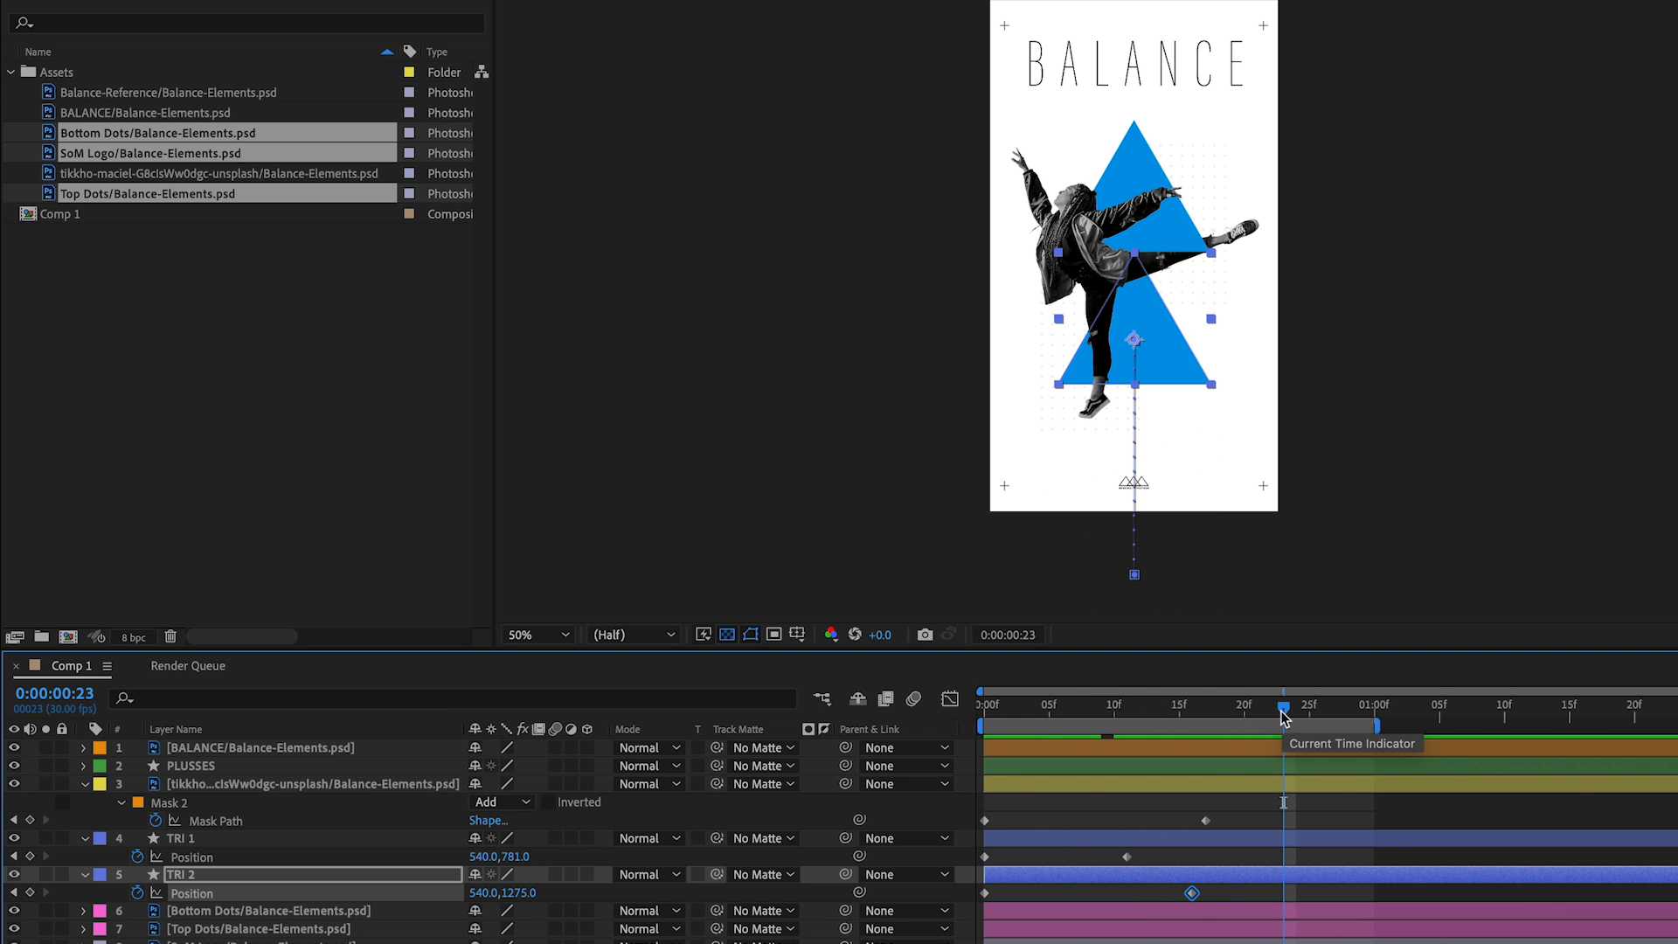
key(space)
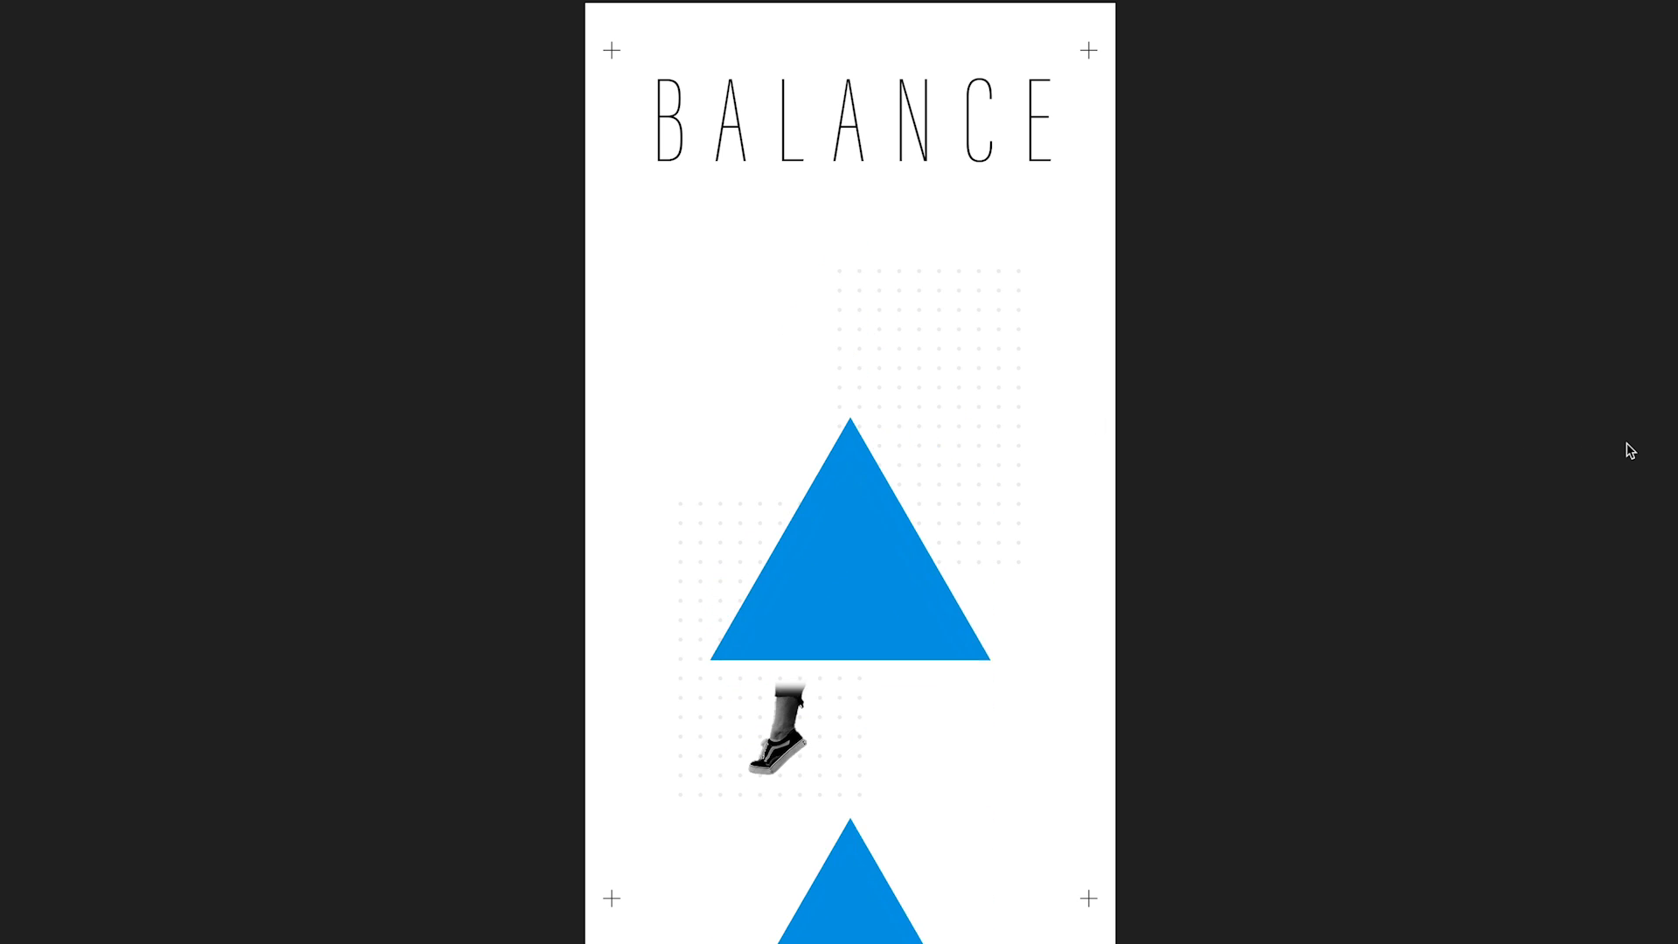
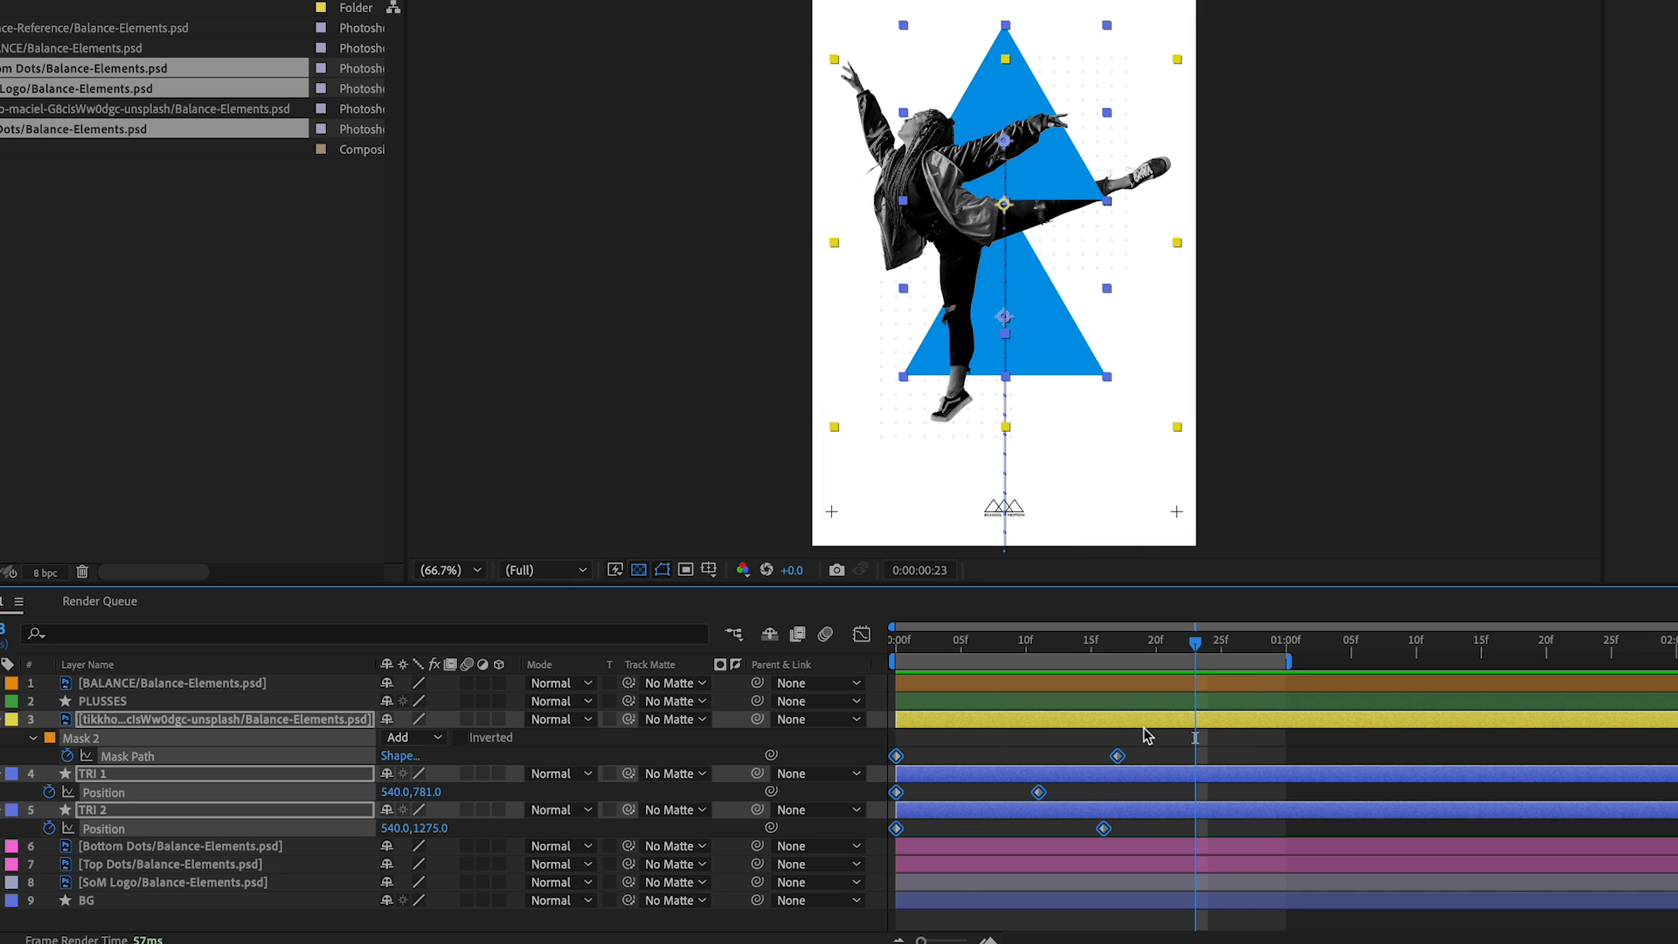
Apply Easy Ease to the selected Mask Path and Position keyframes of the dancer, TRI 1 and TRI 2 layers.
right_click(1117, 755)
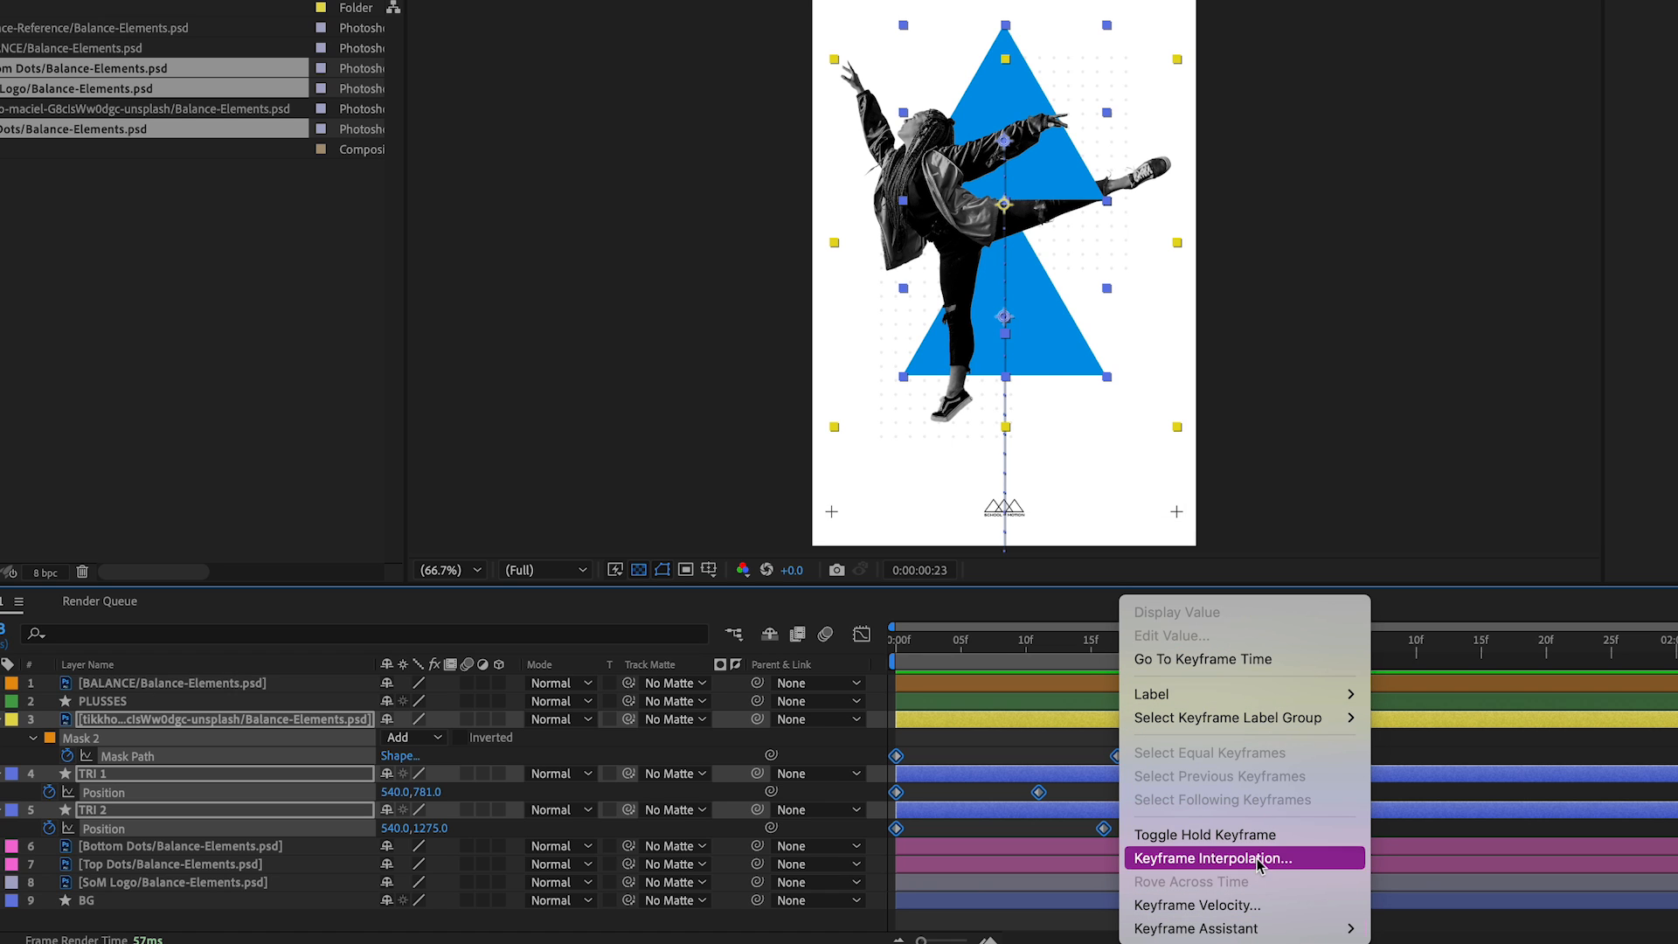
mouse_move(1256, 928)
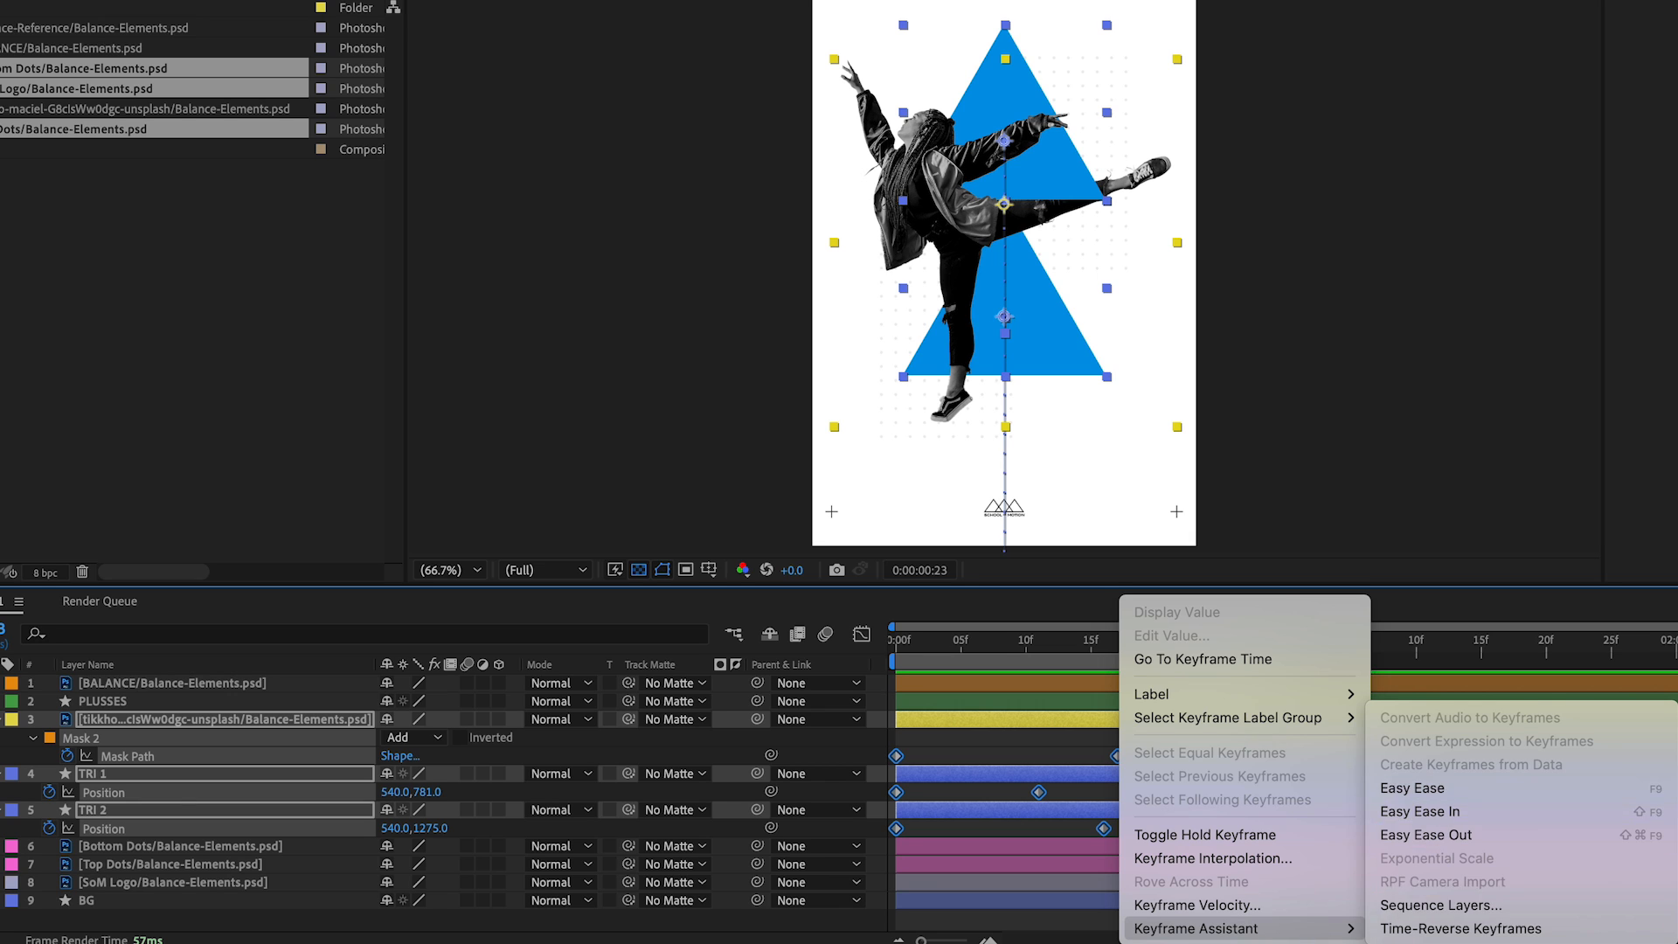
click(1448, 791)
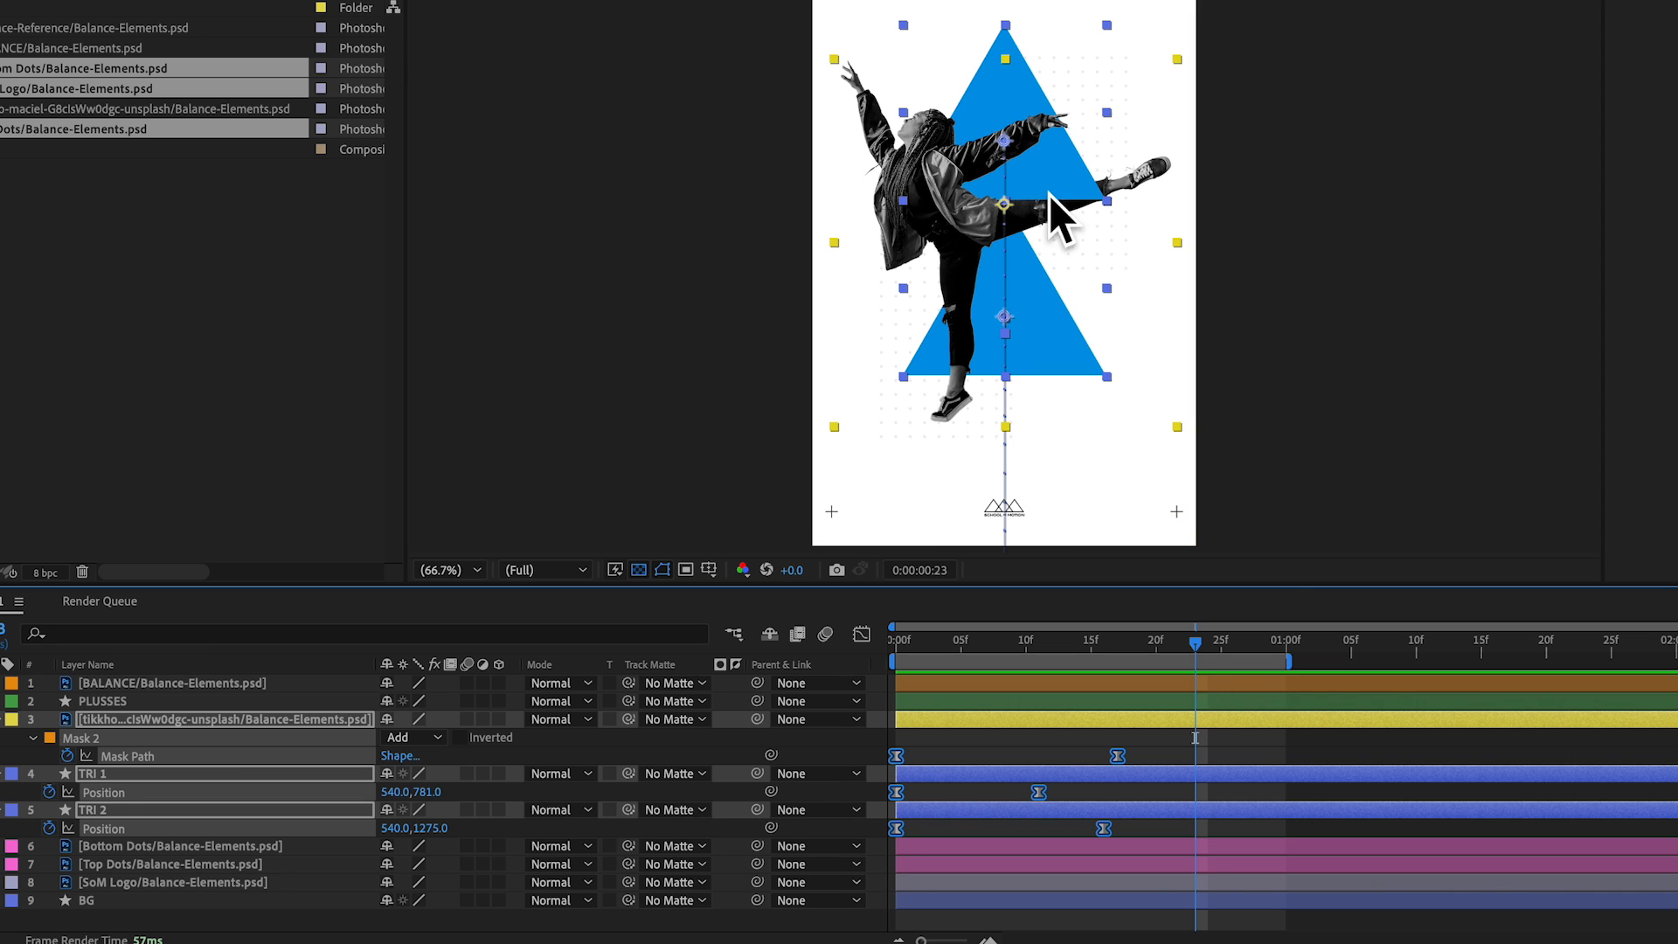
Collapse the keyframed properties of all layers and reveal the Opacity property of the BALANCE title layer.
click(1407, 744)
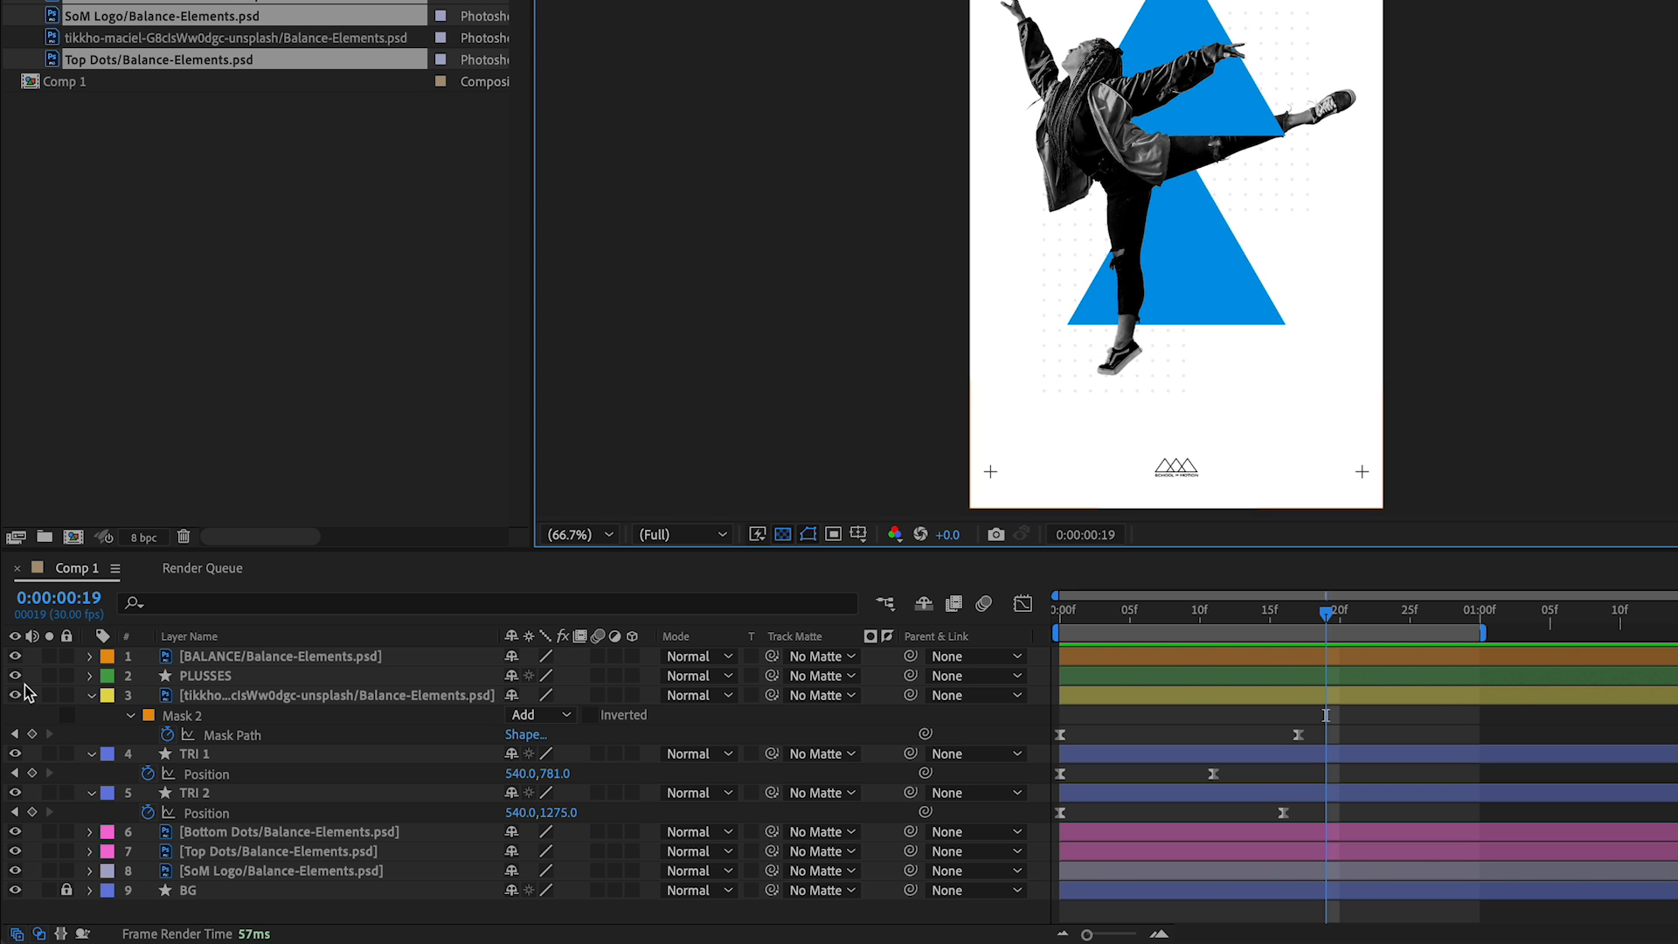
click(200, 697)
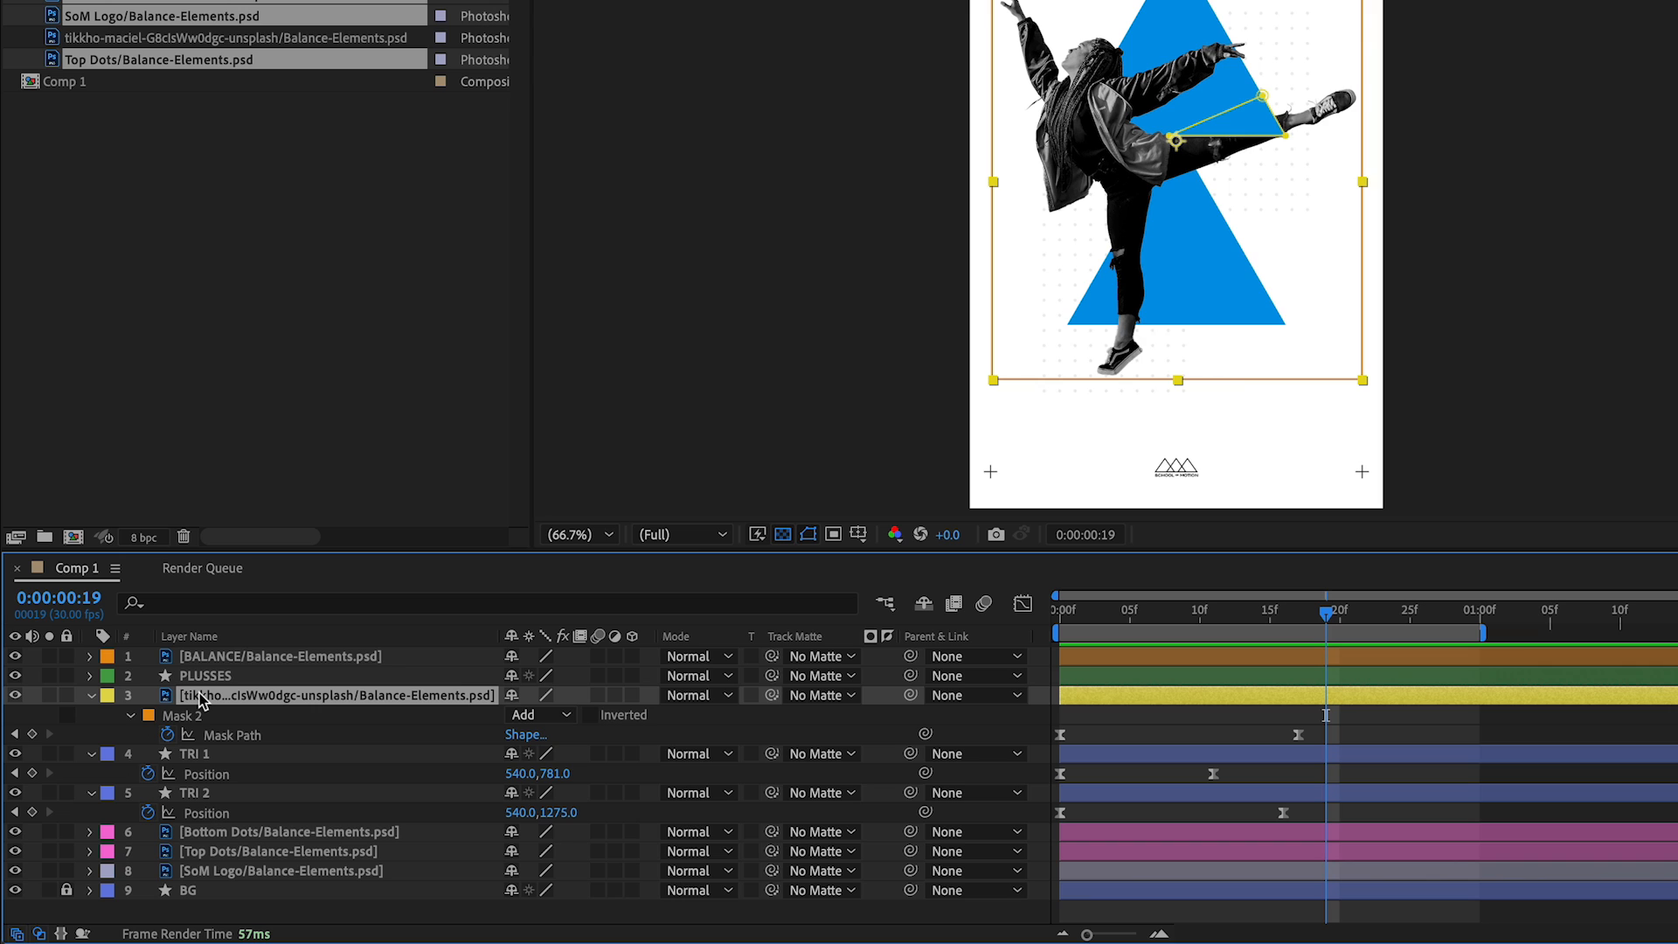
key(ctrl+a)
key(u)
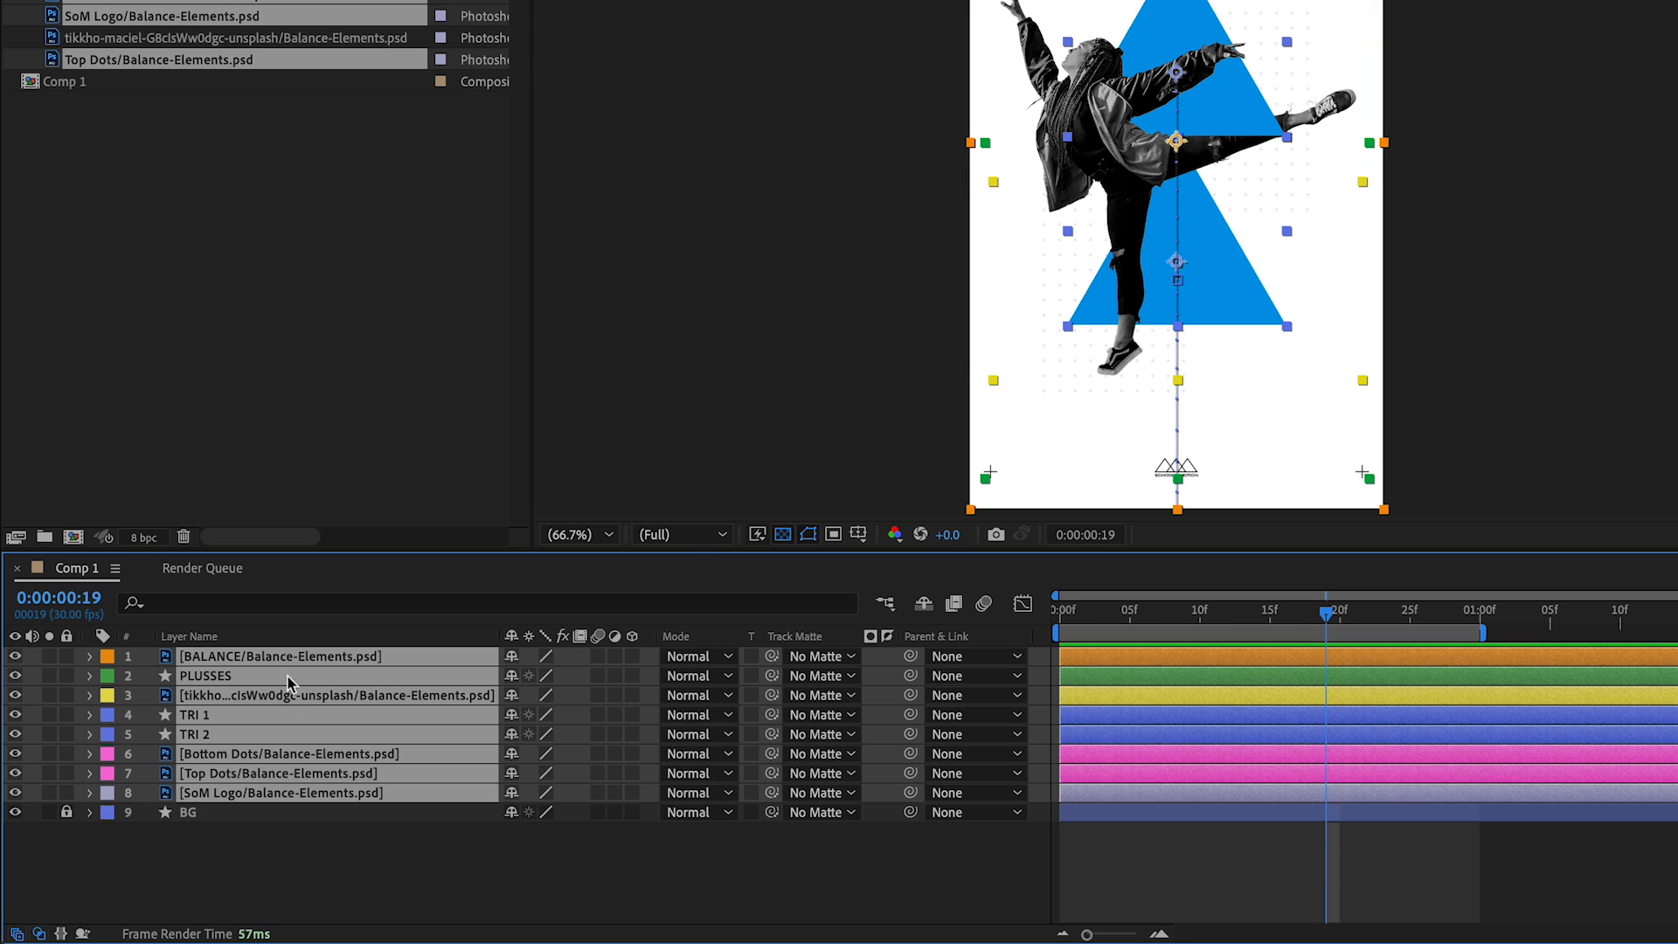
click(263, 843)
click(229, 662)
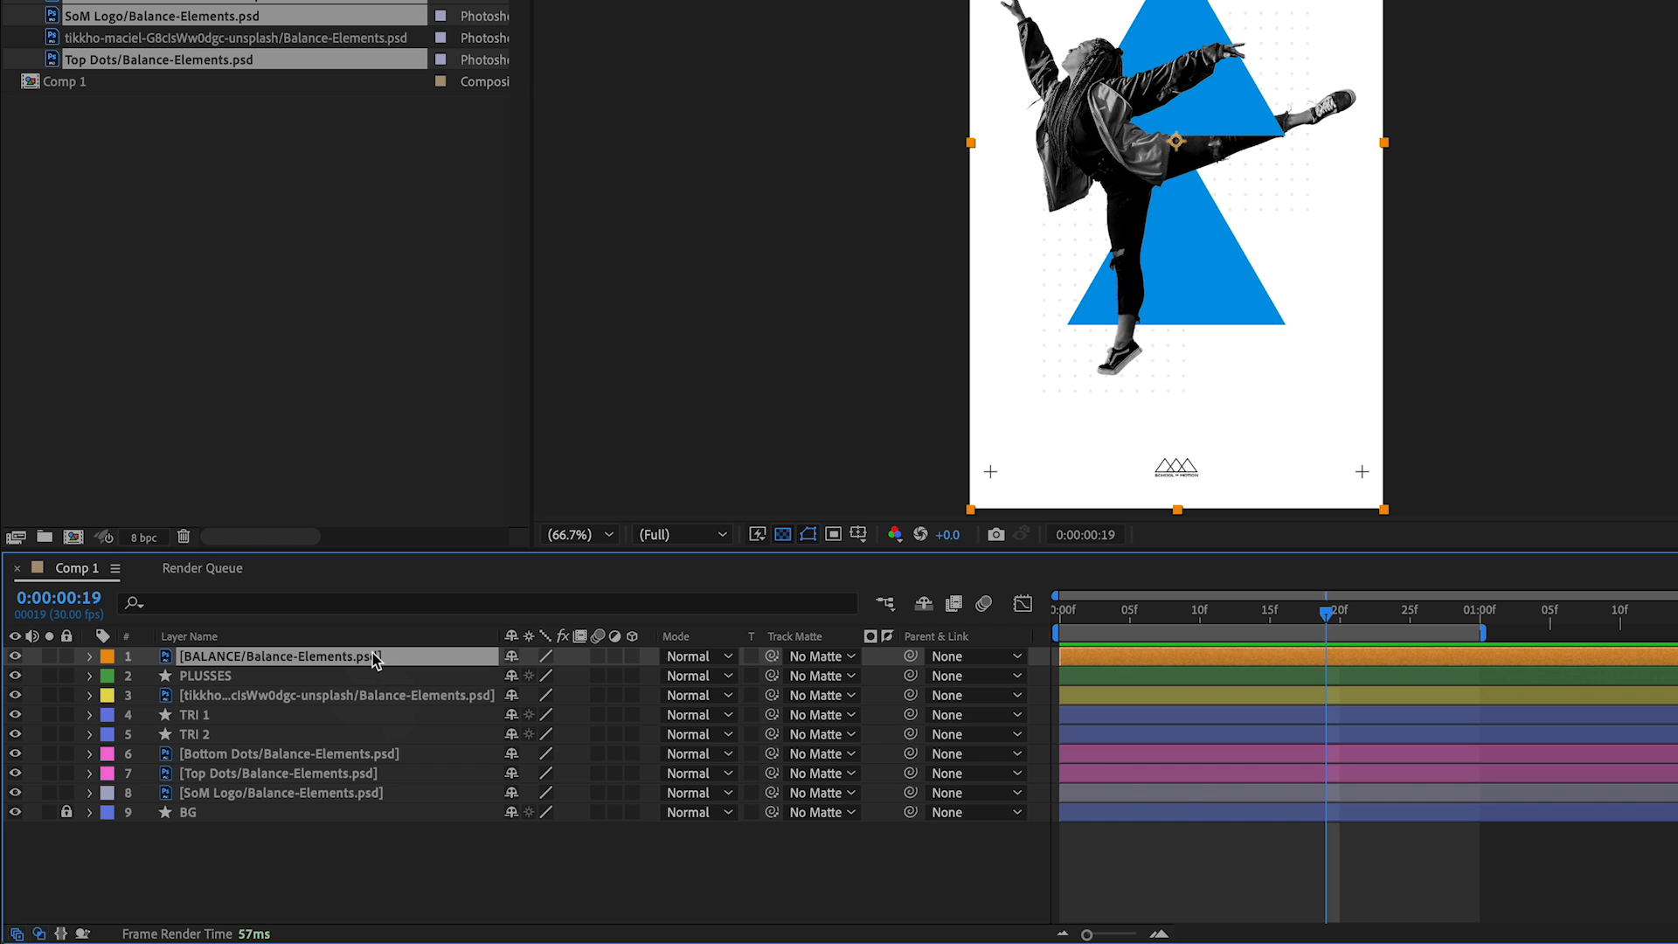
key(t)
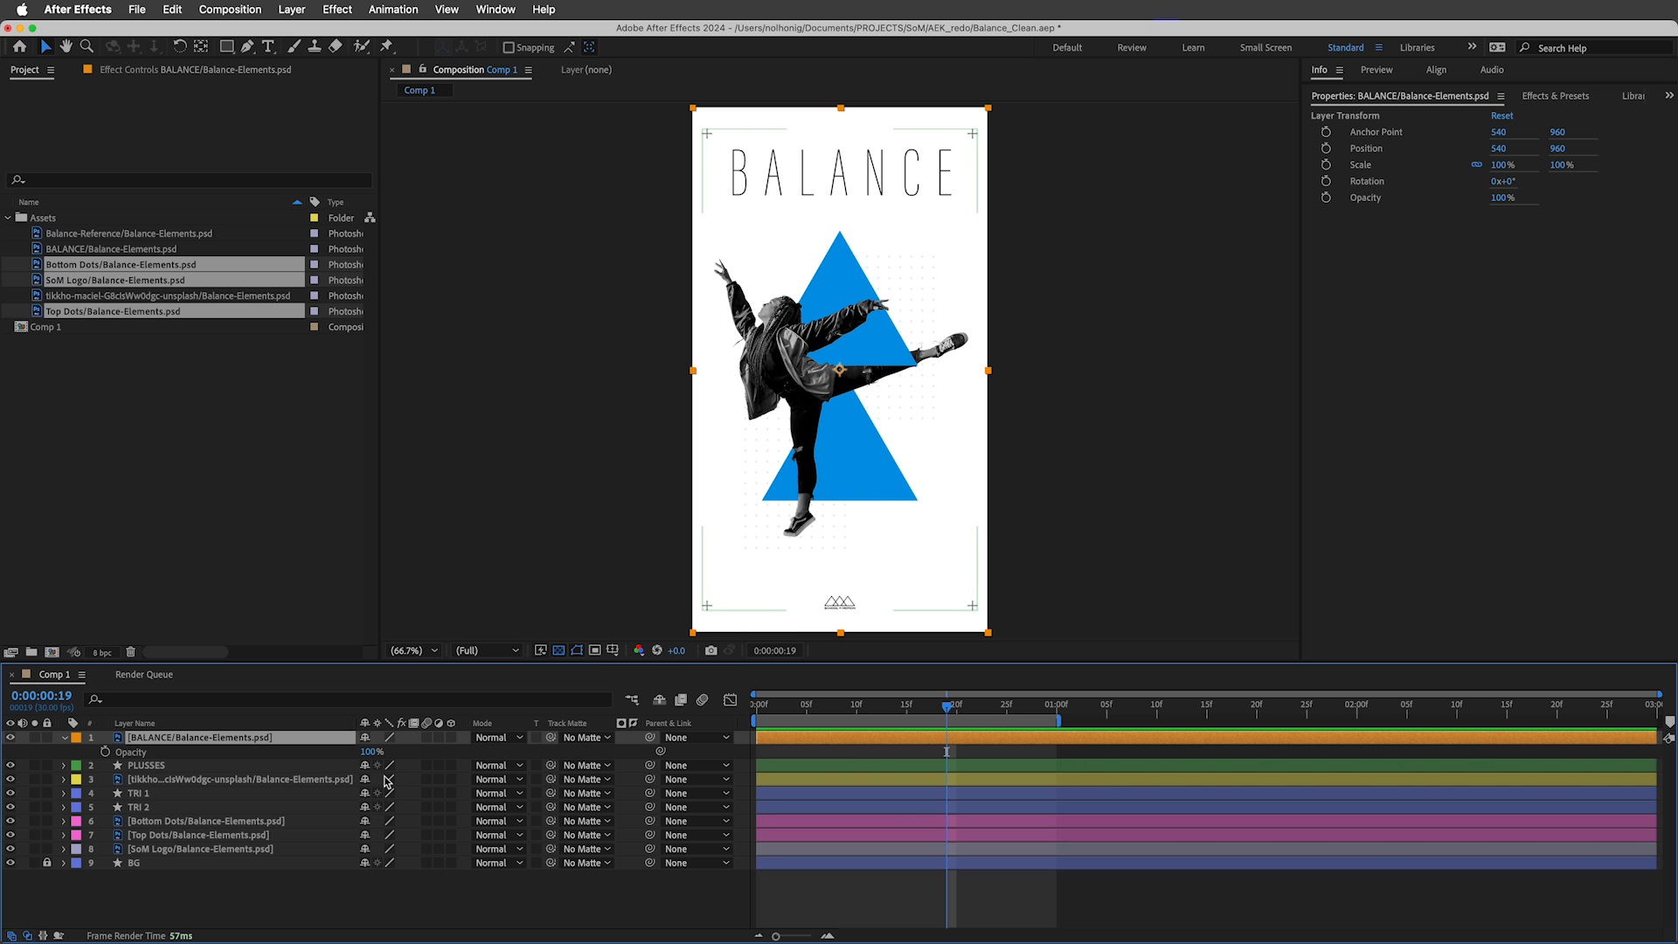
At frame 17, start keyframing the BALANCE layer's Opacity and set it to 0%.
drag(371, 752, 161, 786)
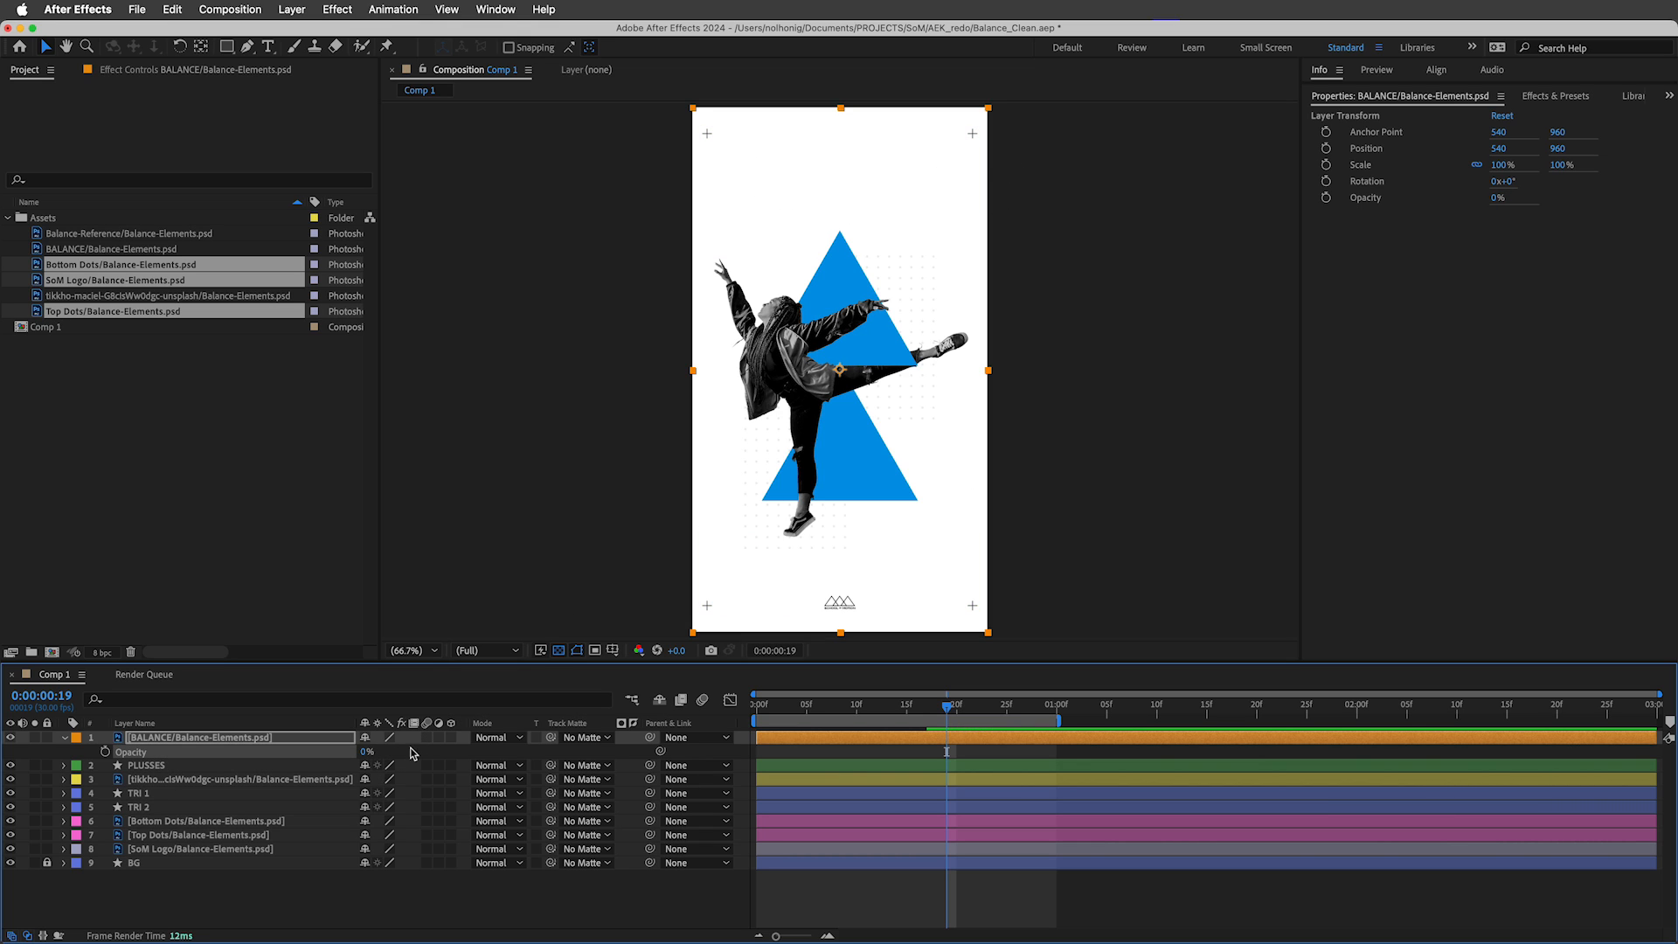
key(super+z)
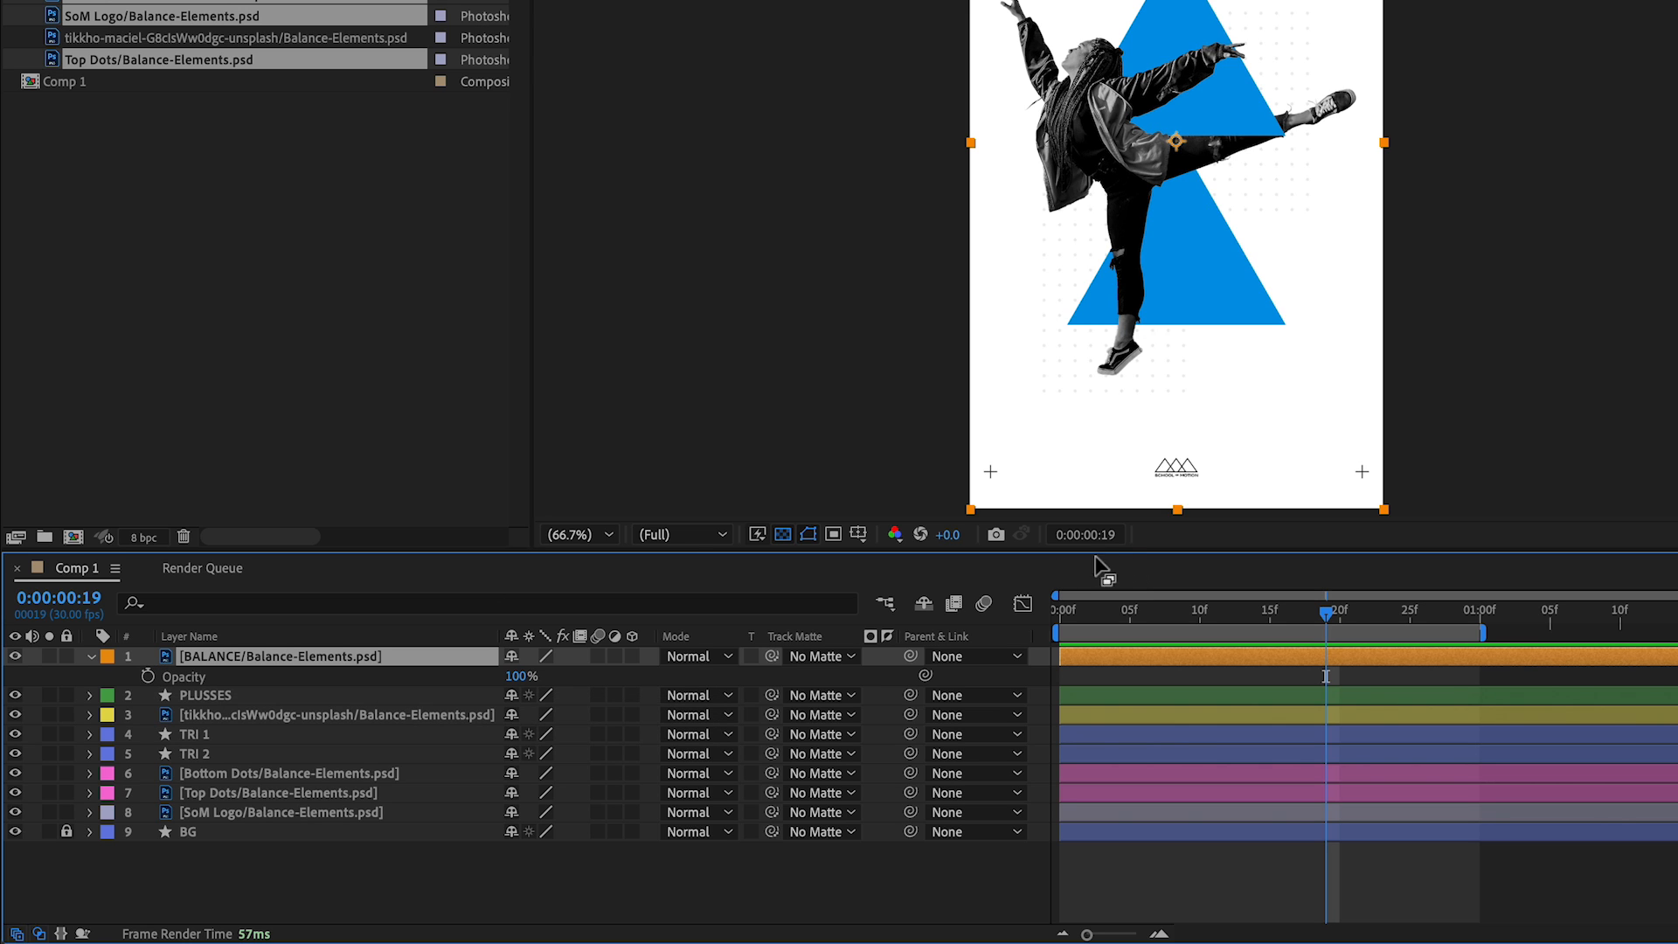
mouse_move(1308, 610)
mouse_down()
mouse_move(1135, 615)
mouse_move(1298, 627)
mouse_up()
click(148, 676)
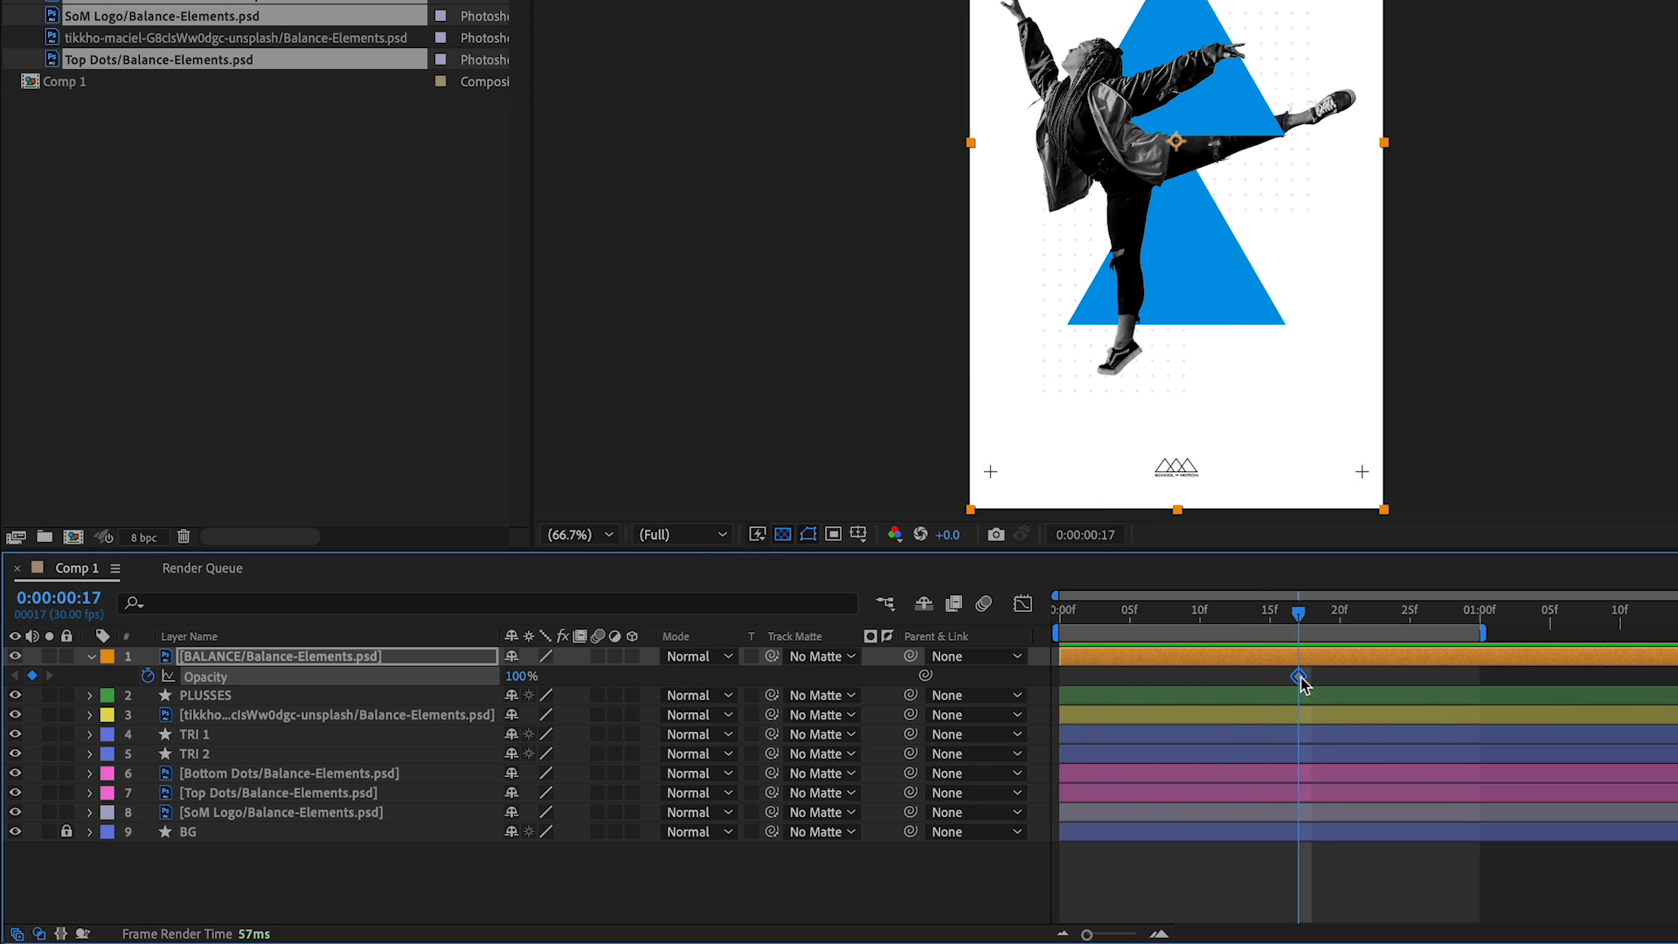
click(515, 676)
text(0)
key(Return)
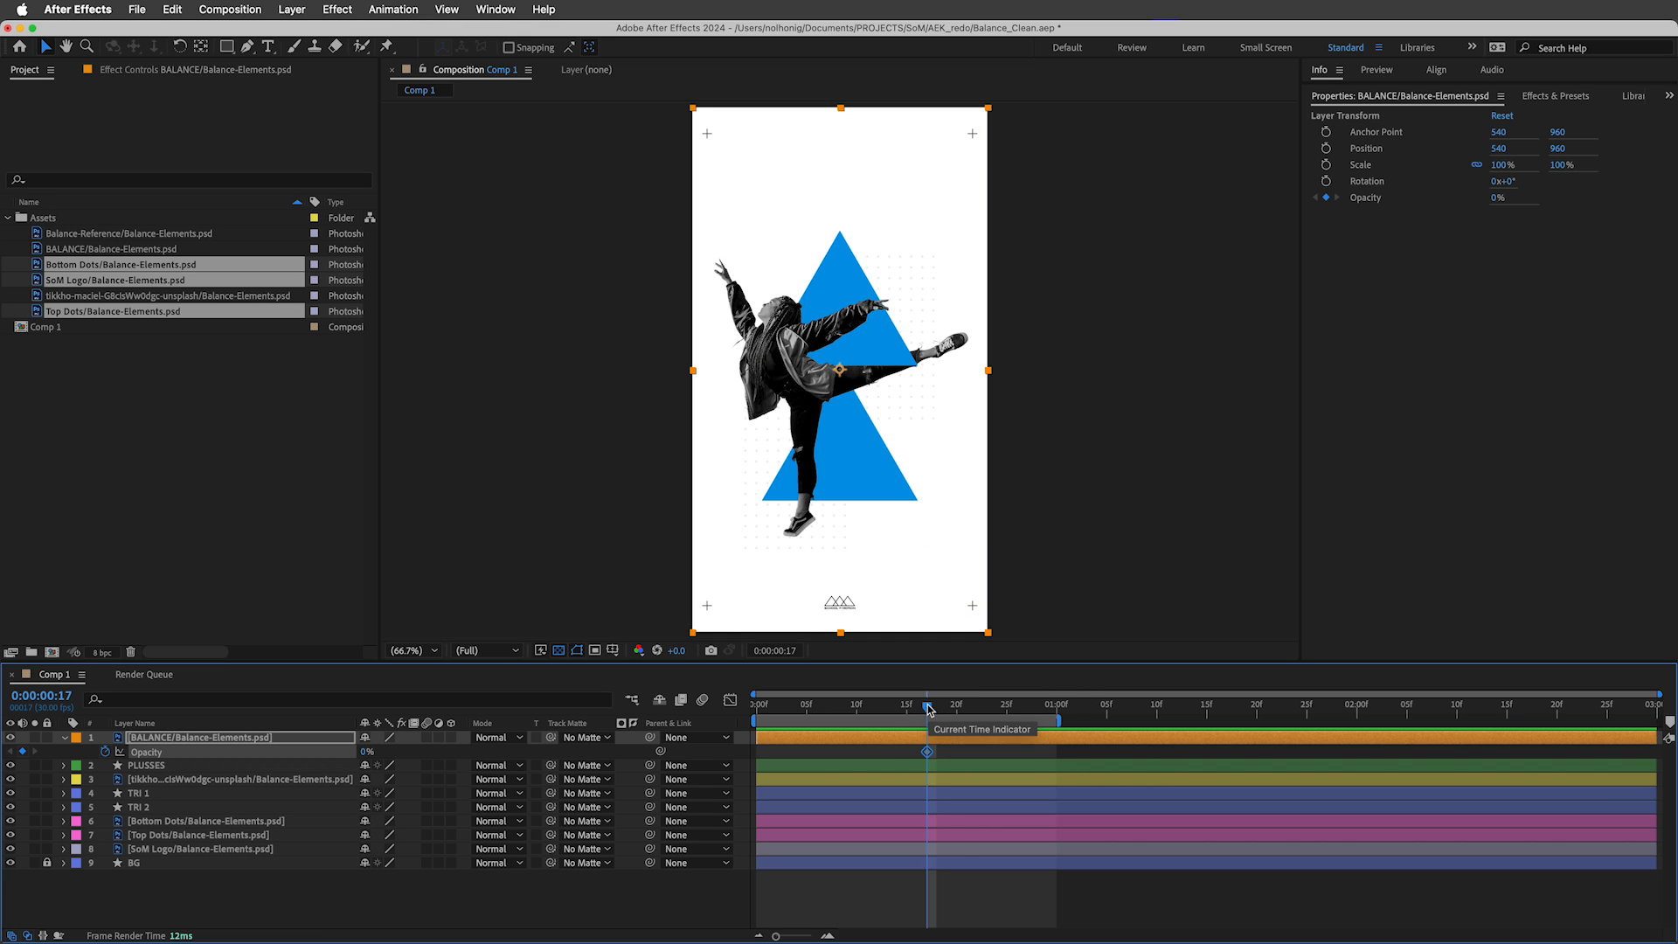
At frame 21, add an Opacity keyframe of 100% to the BALANCE layer.
drag(932, 710, 967, 707)
click(367, 751)
text(100)
key(Return)
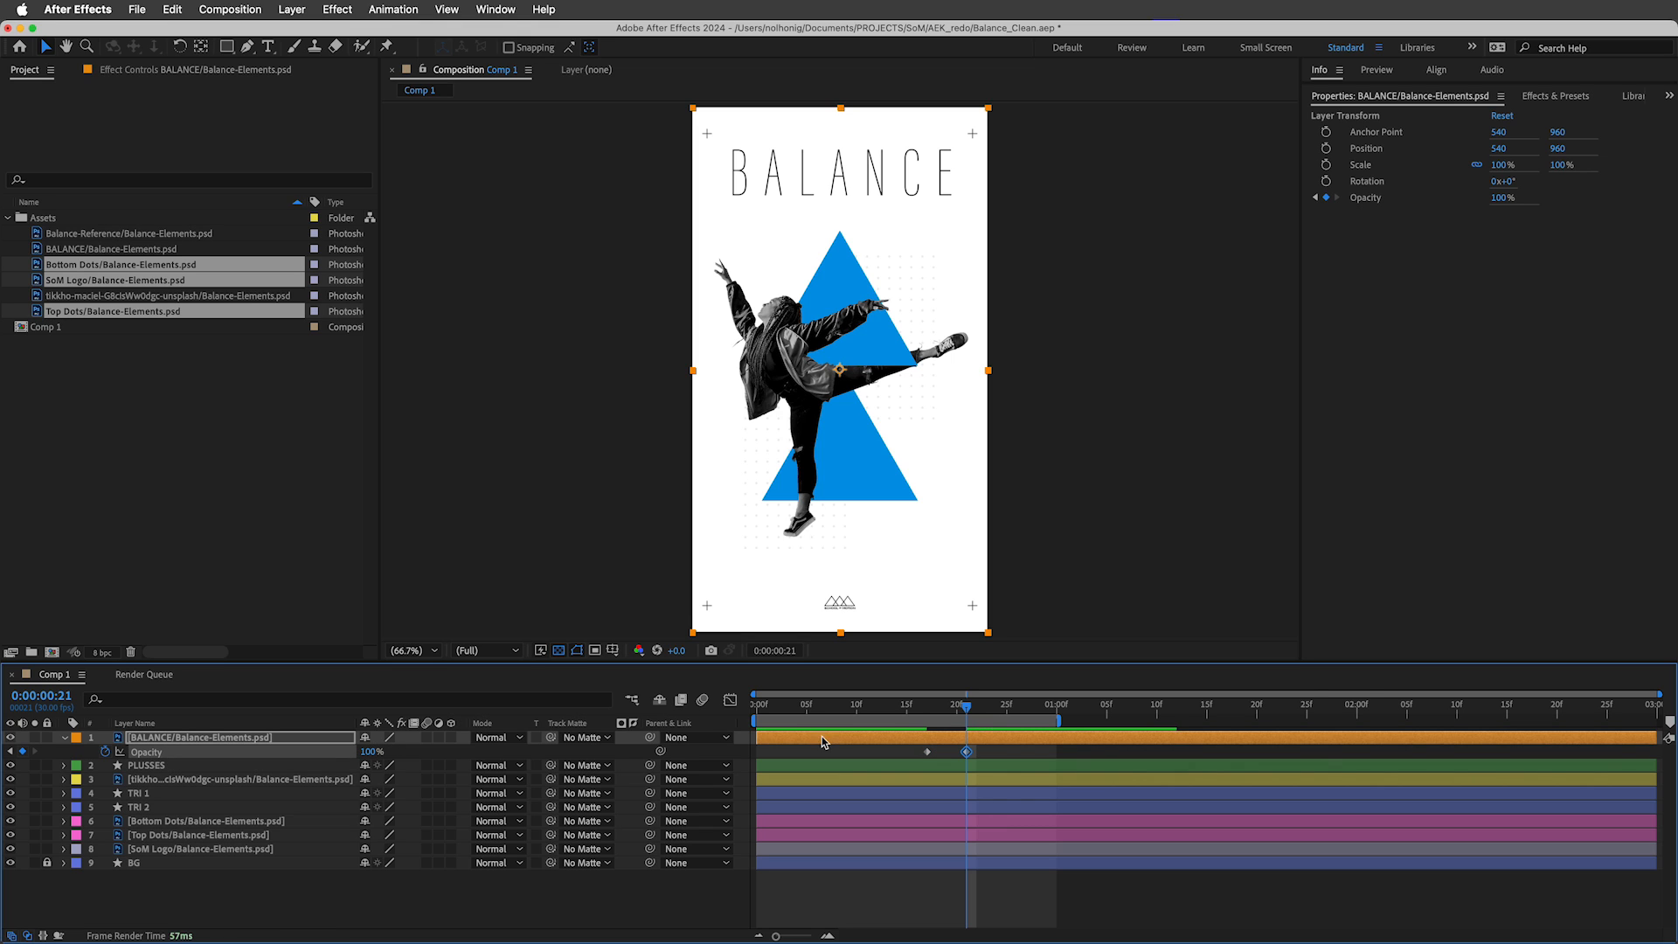
Scrub between frames 17 and 21 to examine the BALANCE title's gradual fade-in.
drag(967, 706, 939, 710)
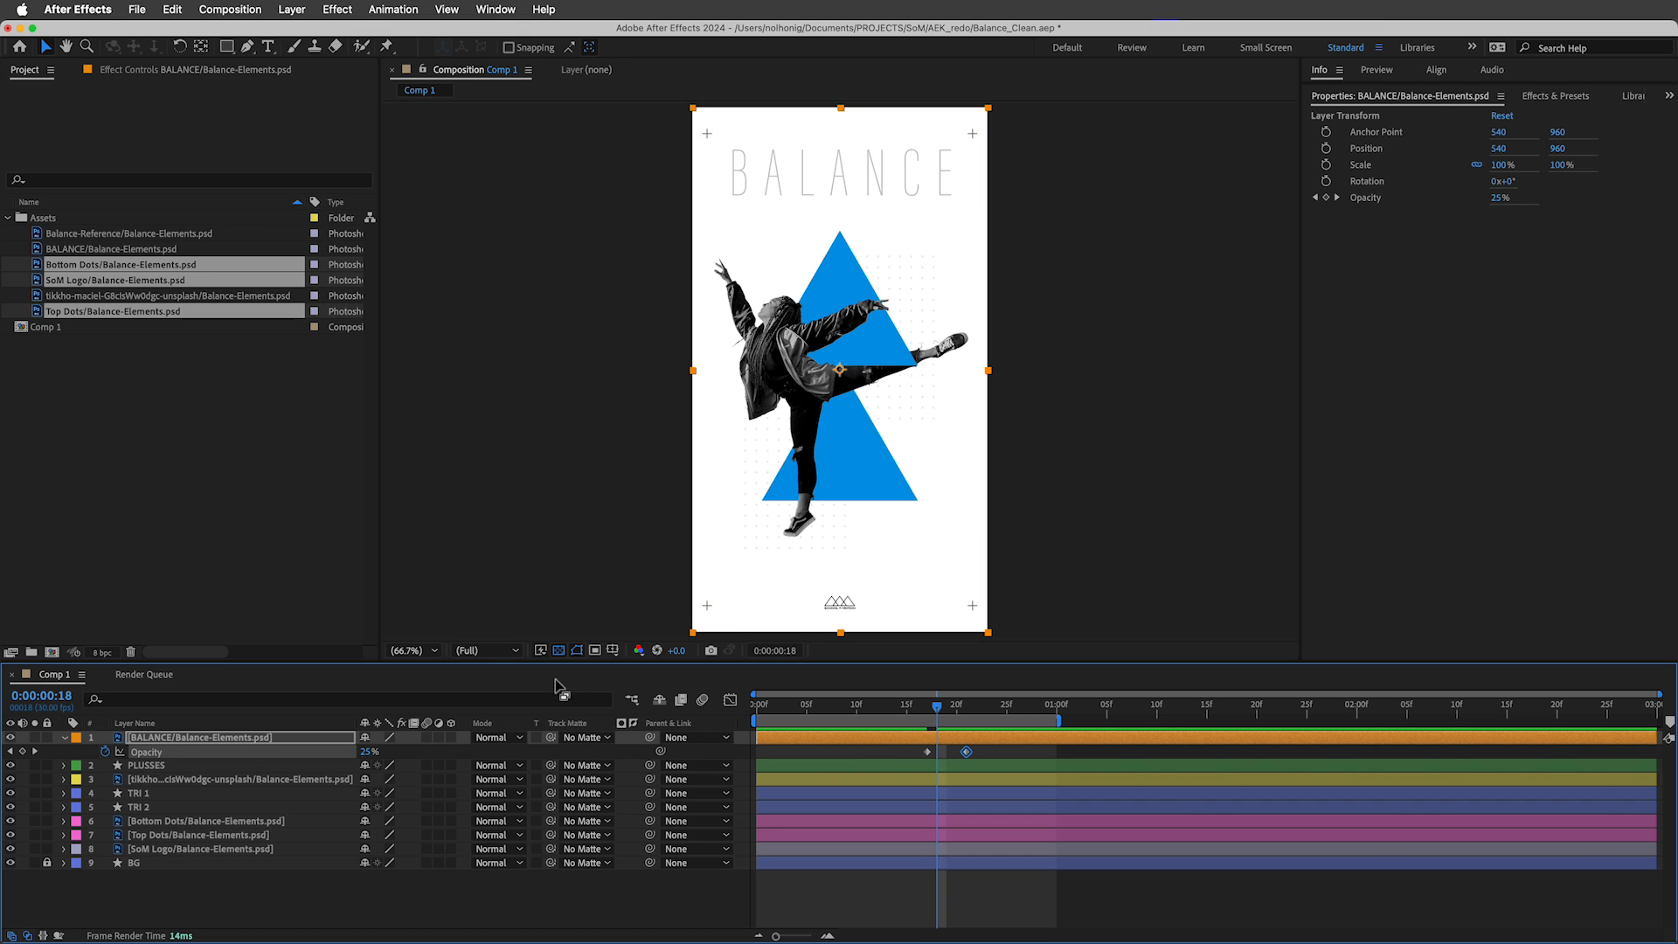
click(955, 714)
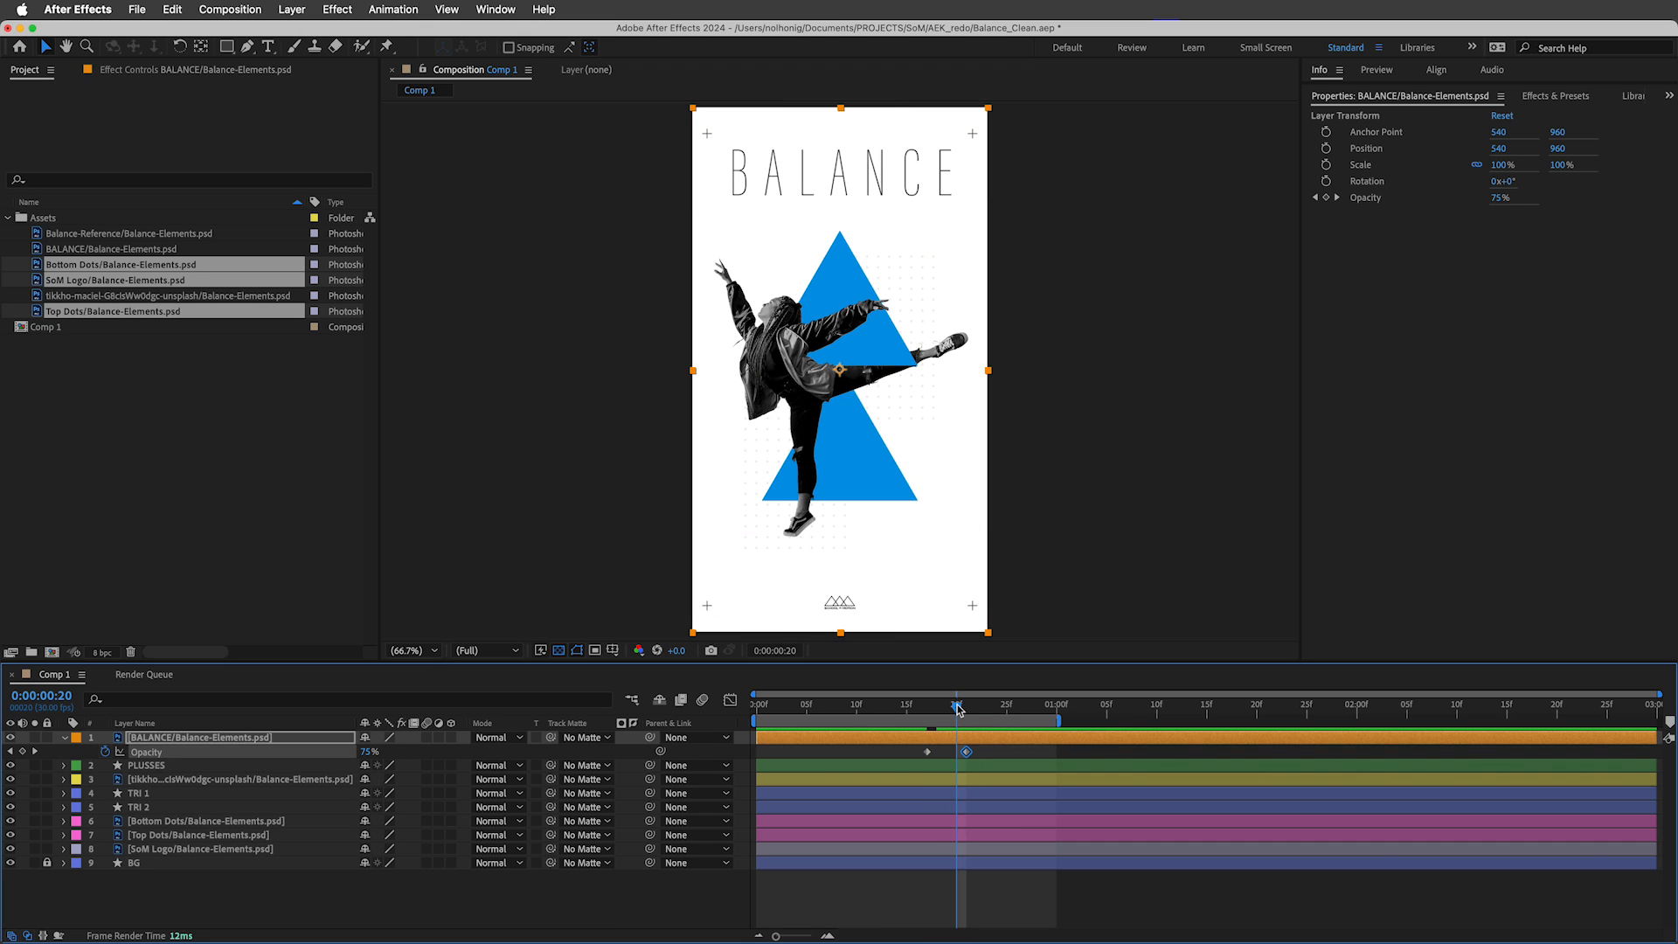
drag(958, 710, 925, 716)
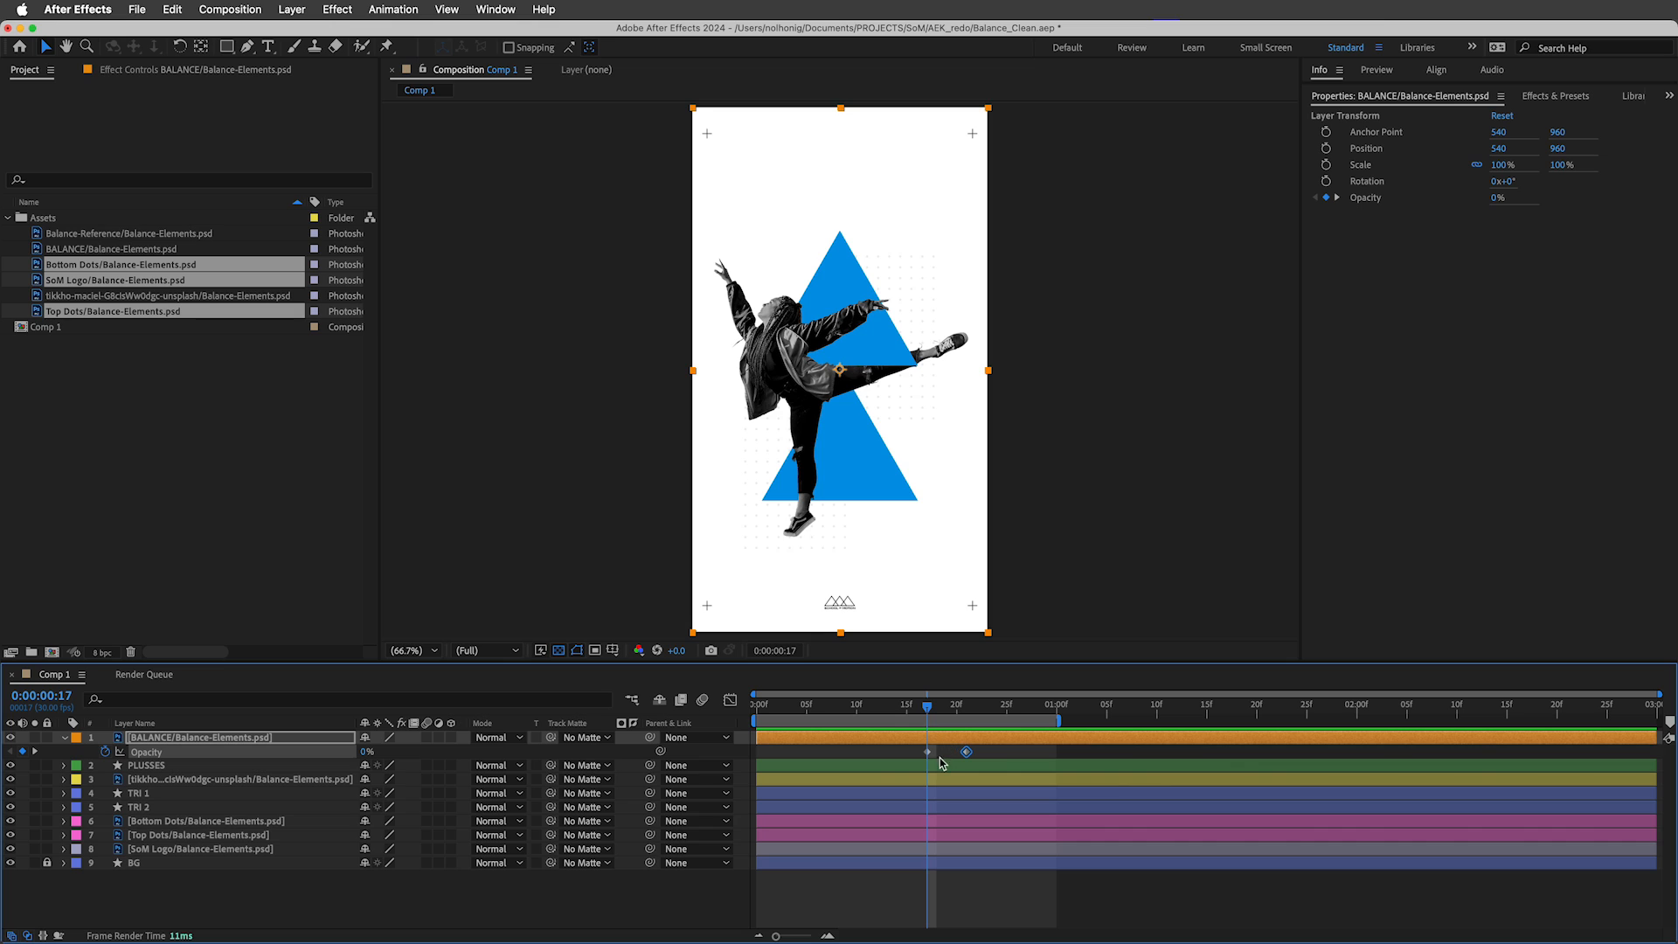
drag(931, 709, 948, 708)
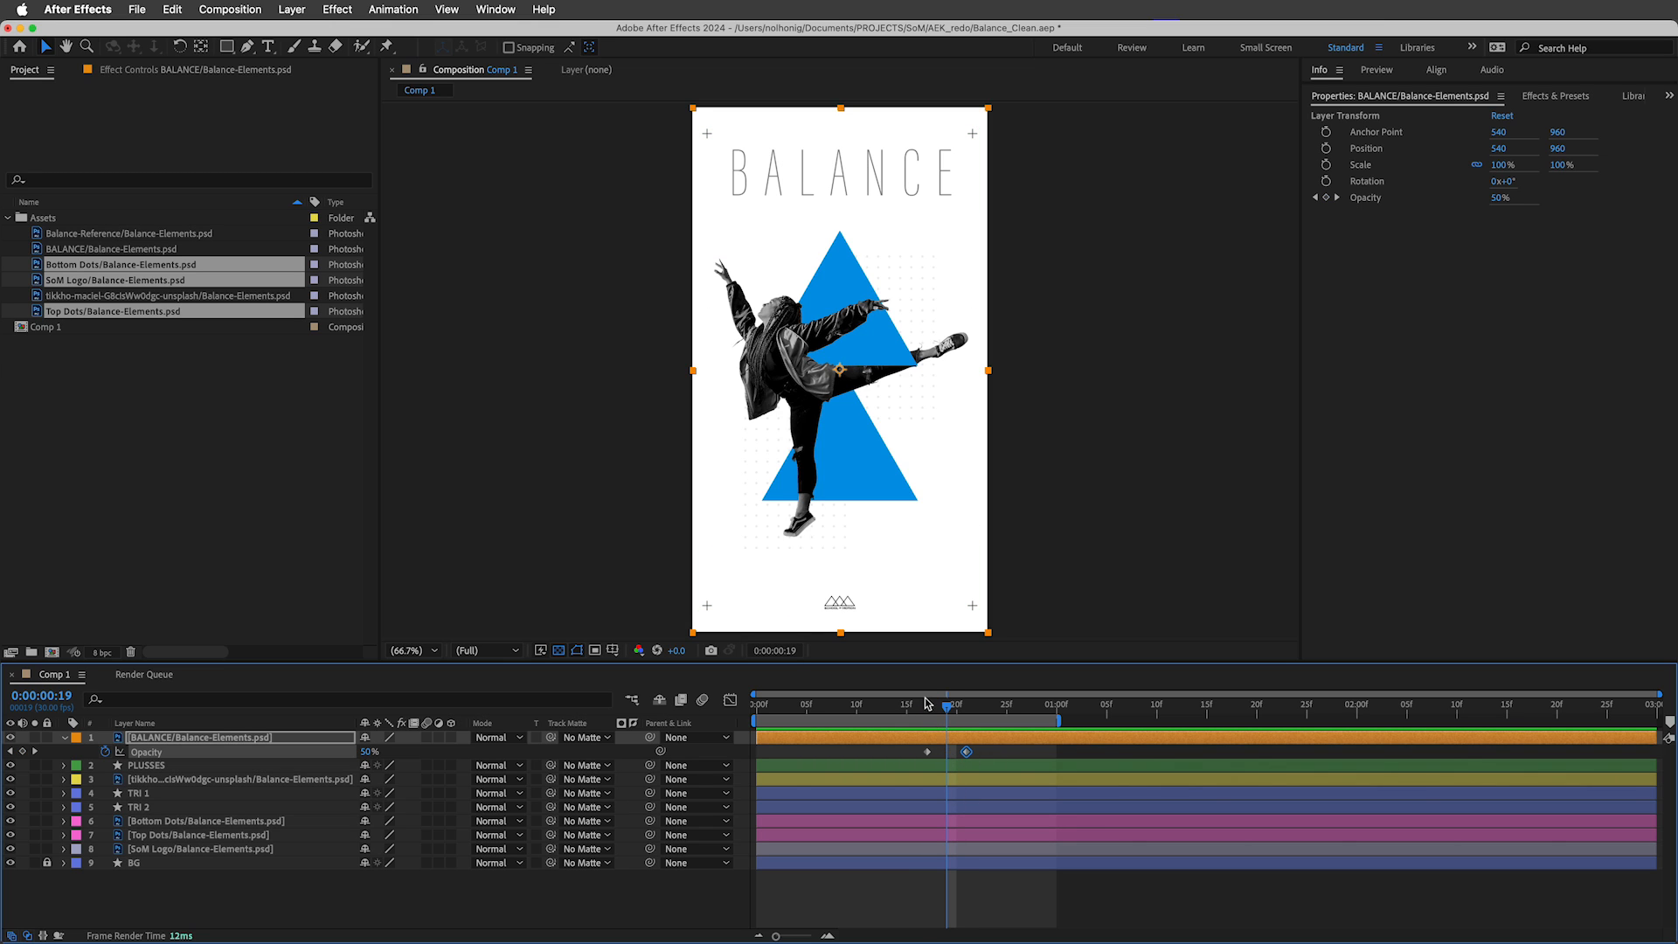
click(929, 706)
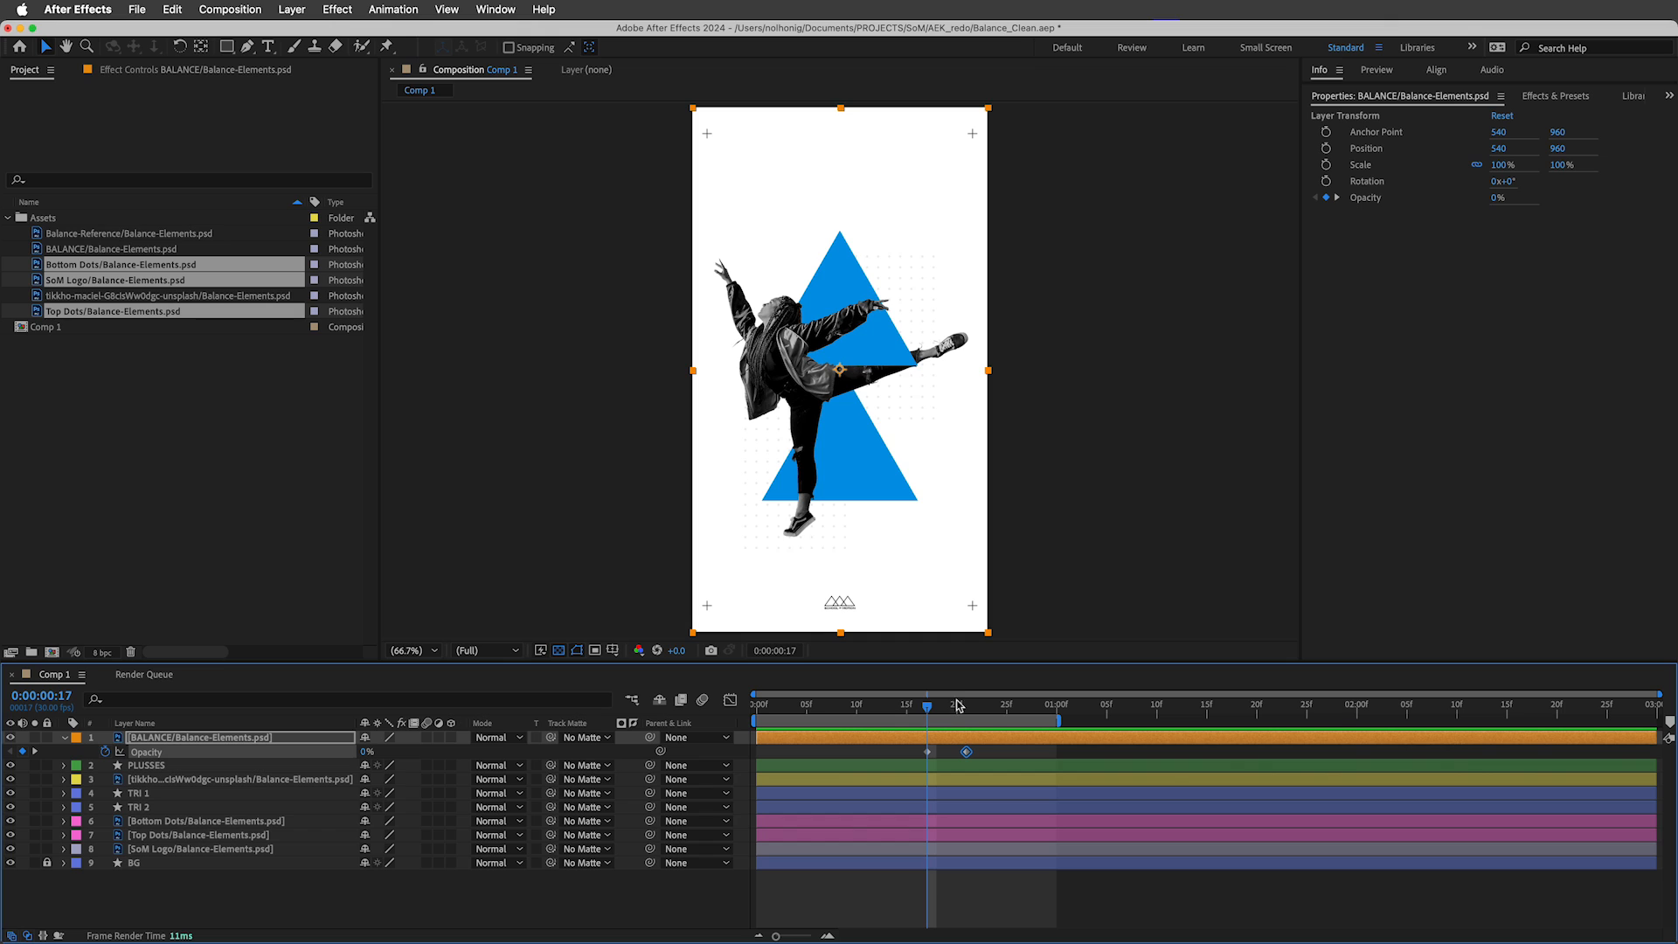
click(964, 706)
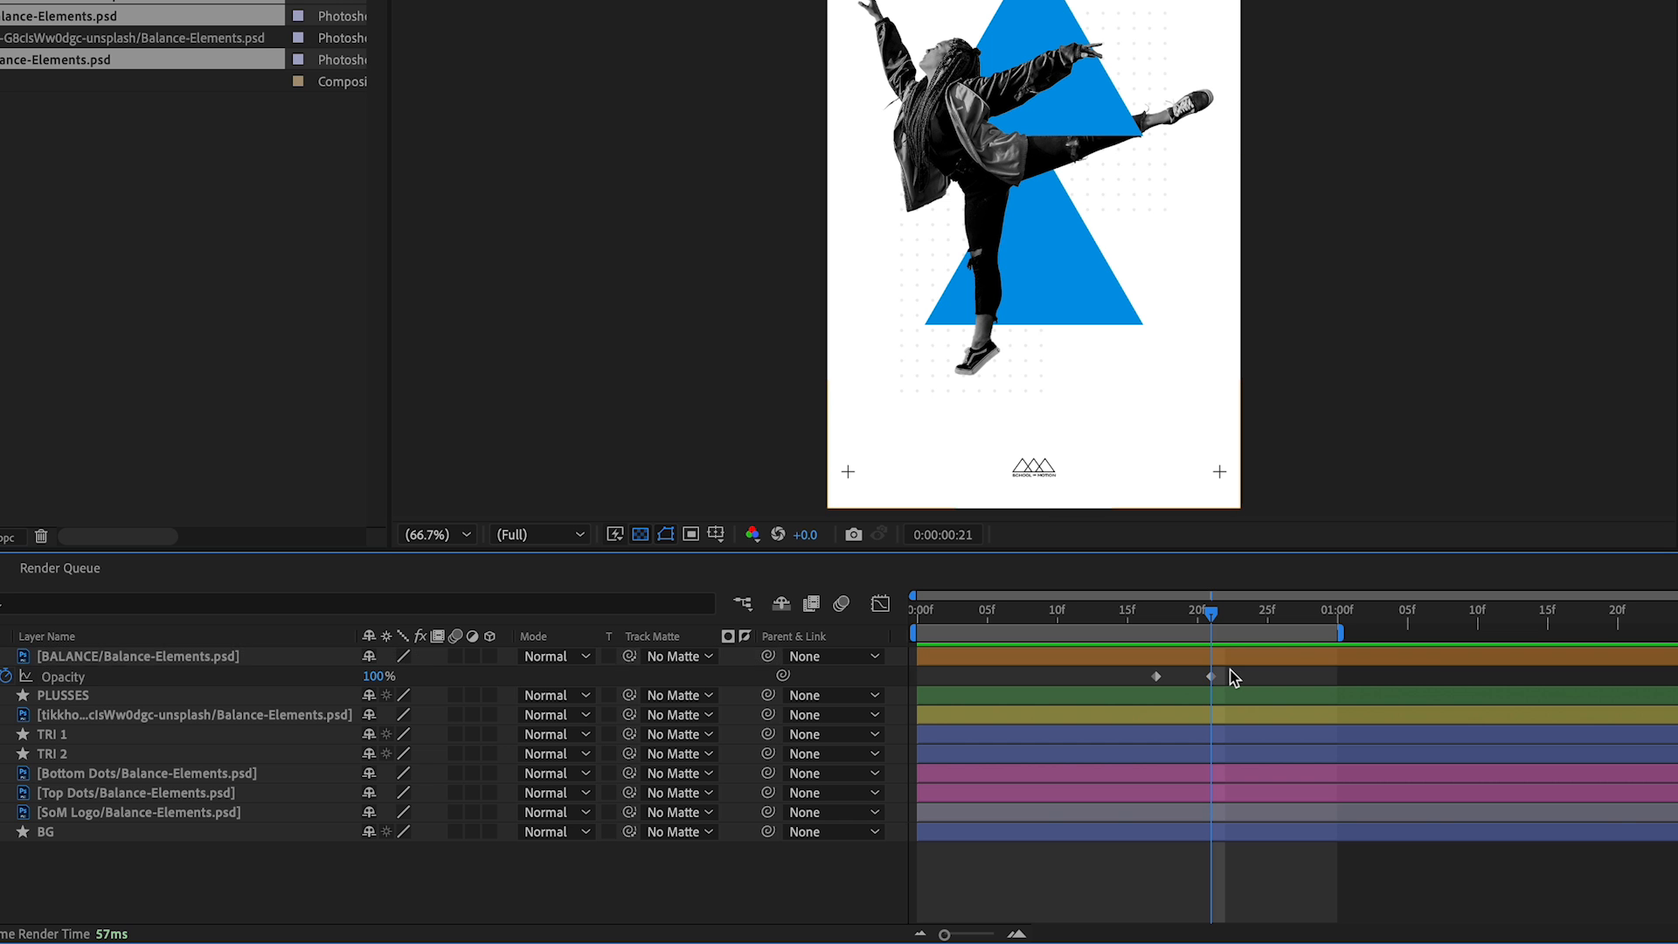
Convert both Opacity keyframes of the BALANCE layer to hold keyframes and deselect them.
drag(979, 747, 894, 768)
drag(1114, 707, 1117, 702)
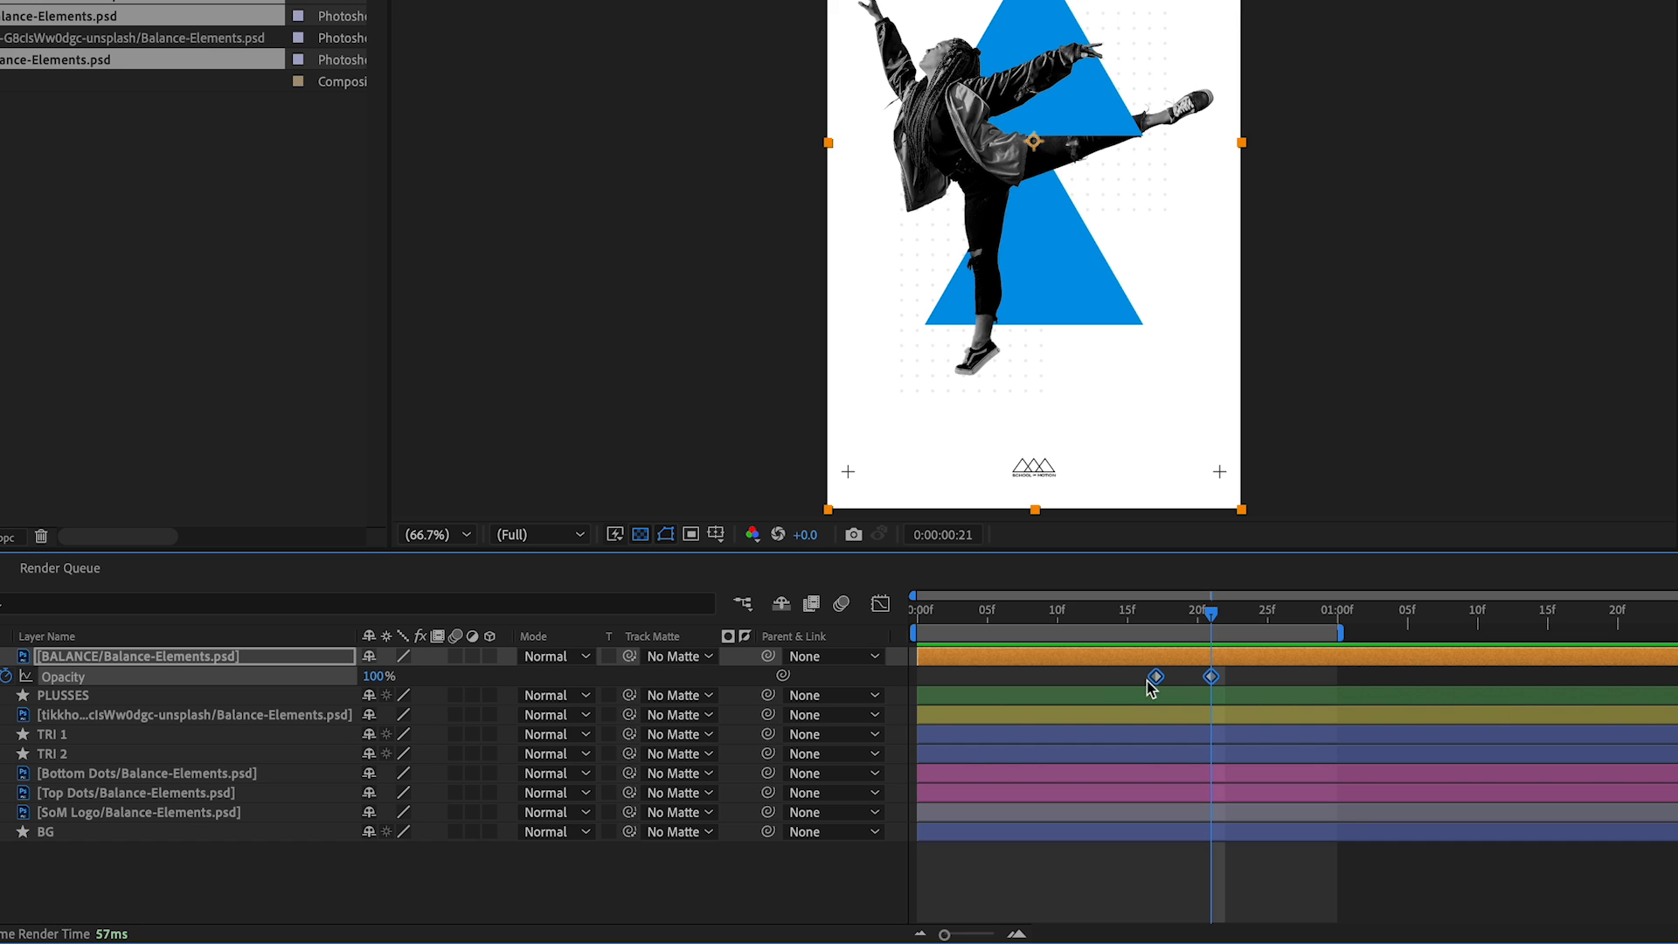
ctrl+alt+click(1157, 677)
key(ctrl+alt+h)
right_click(1210, 678)
mouse_move(1339, 924)
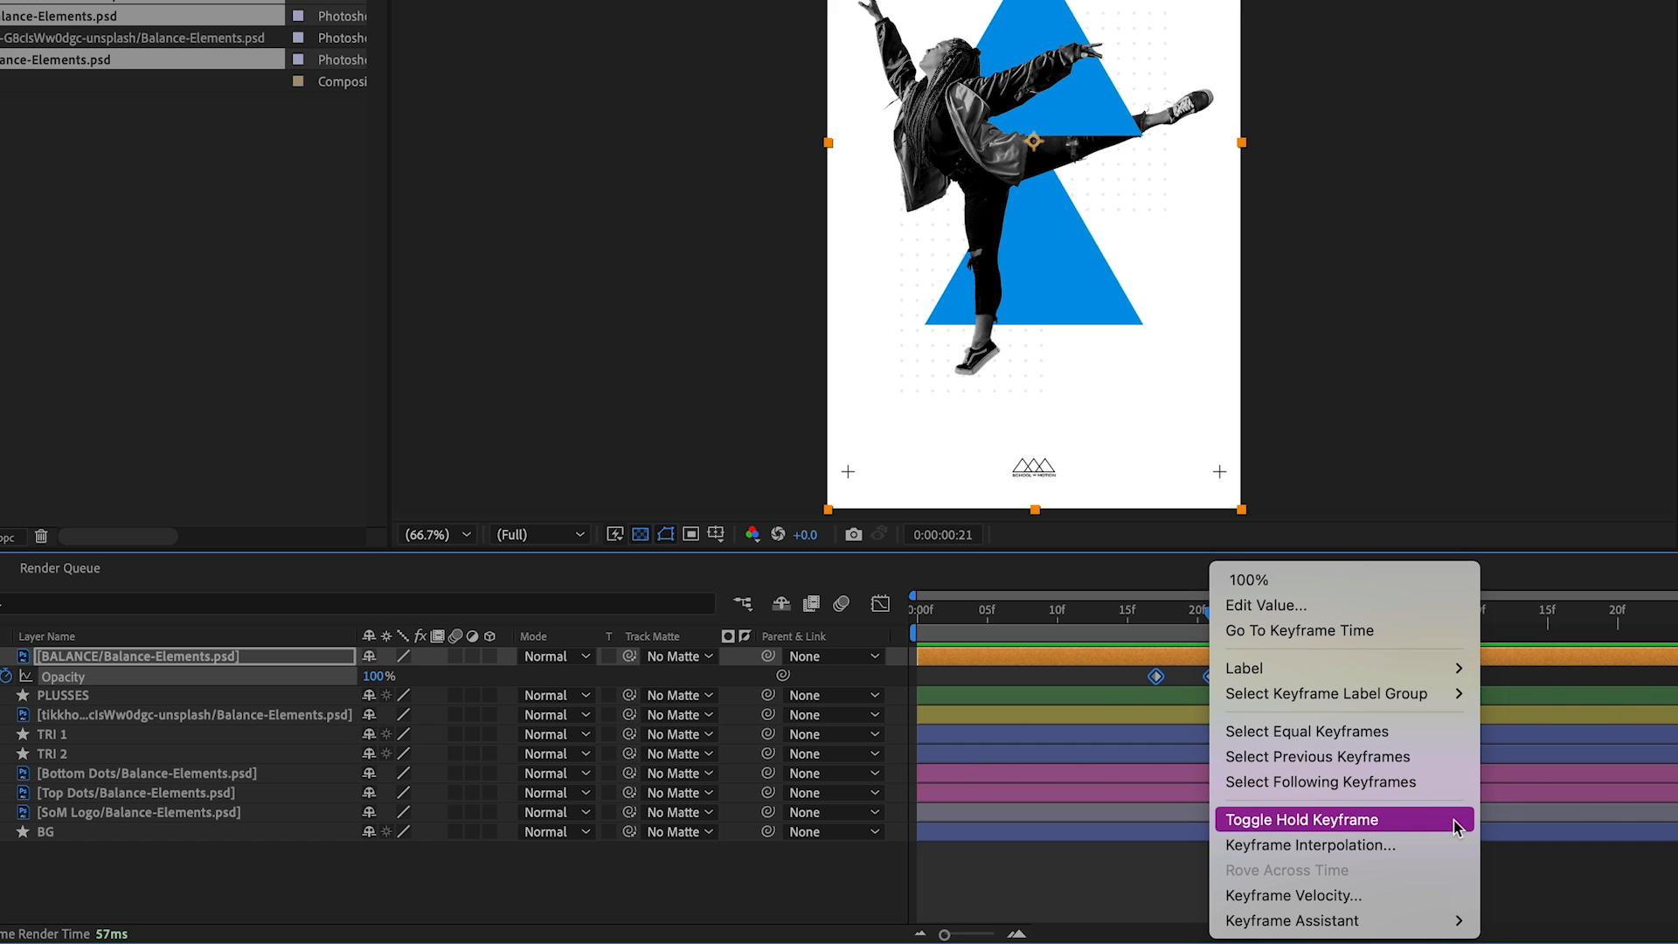
click(1402, 822)
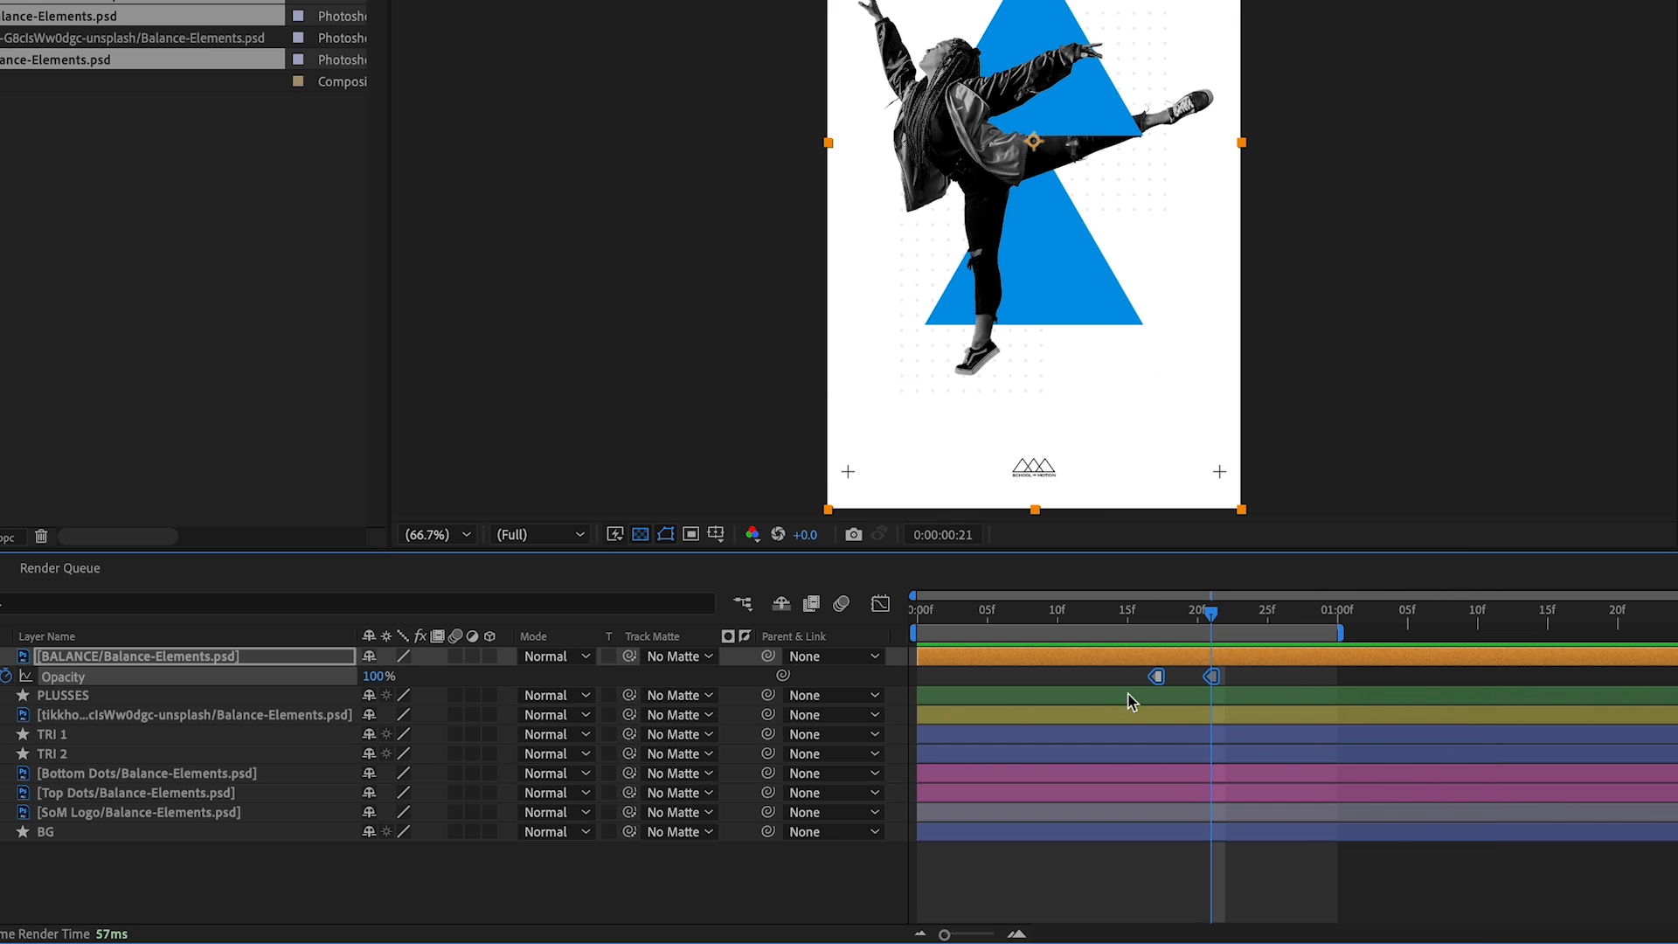
click(1237, 676)
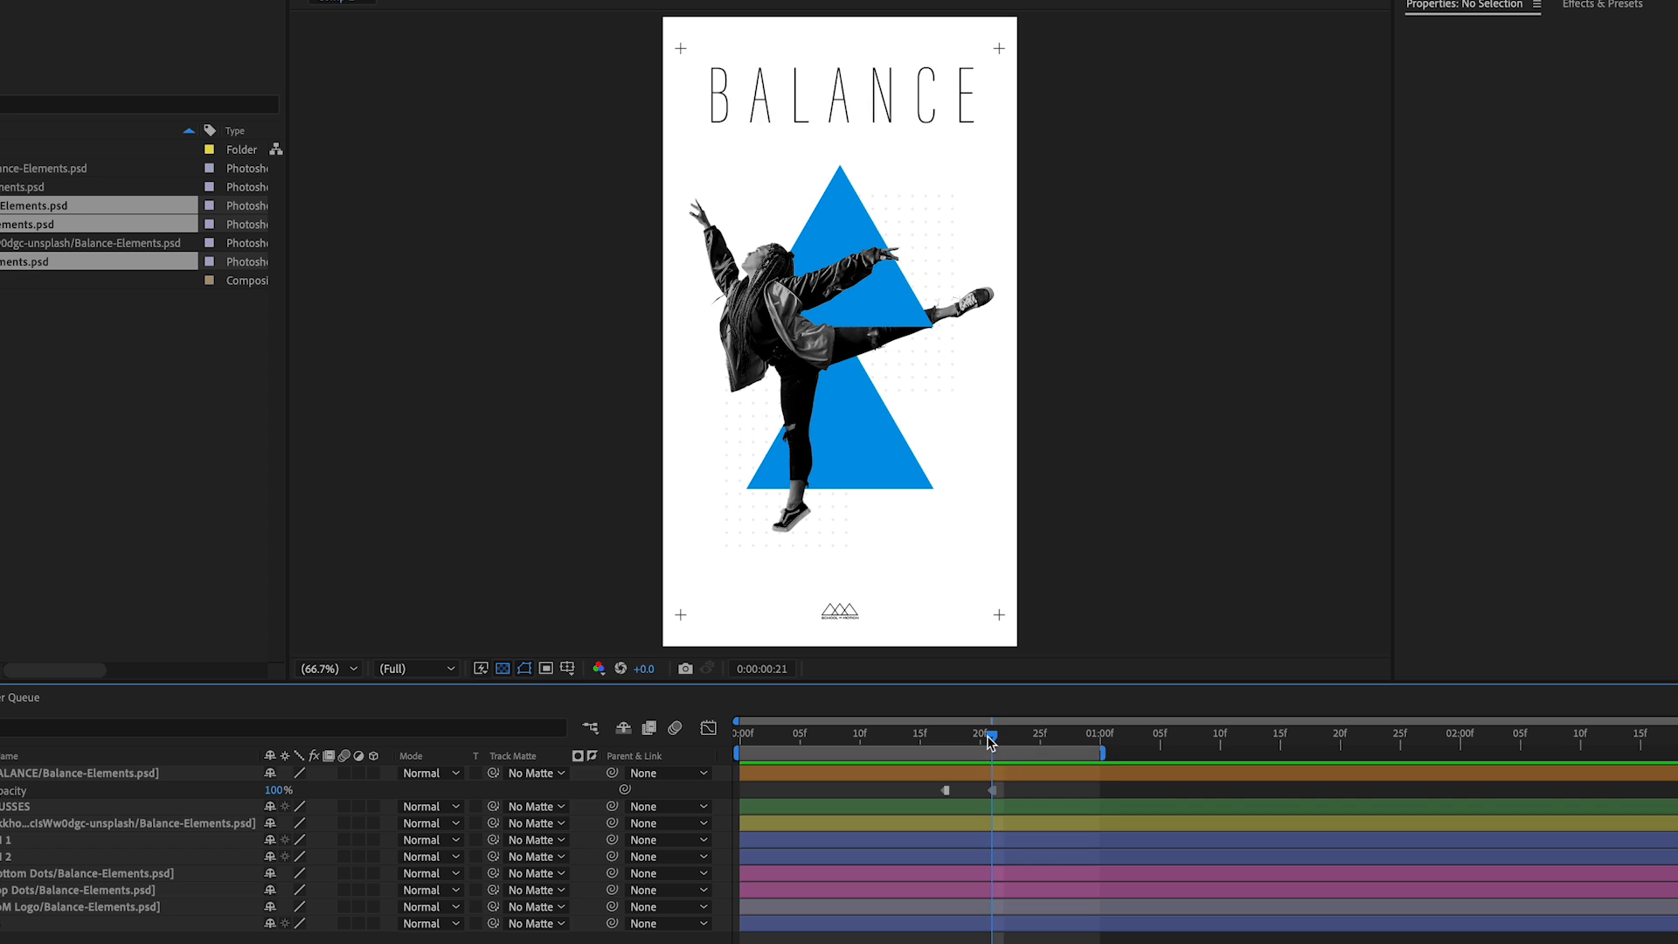
Scrub and play back around frame 21 to check the BALANCE title's abrupt appearance.
drag(990, 741, 969, 741)
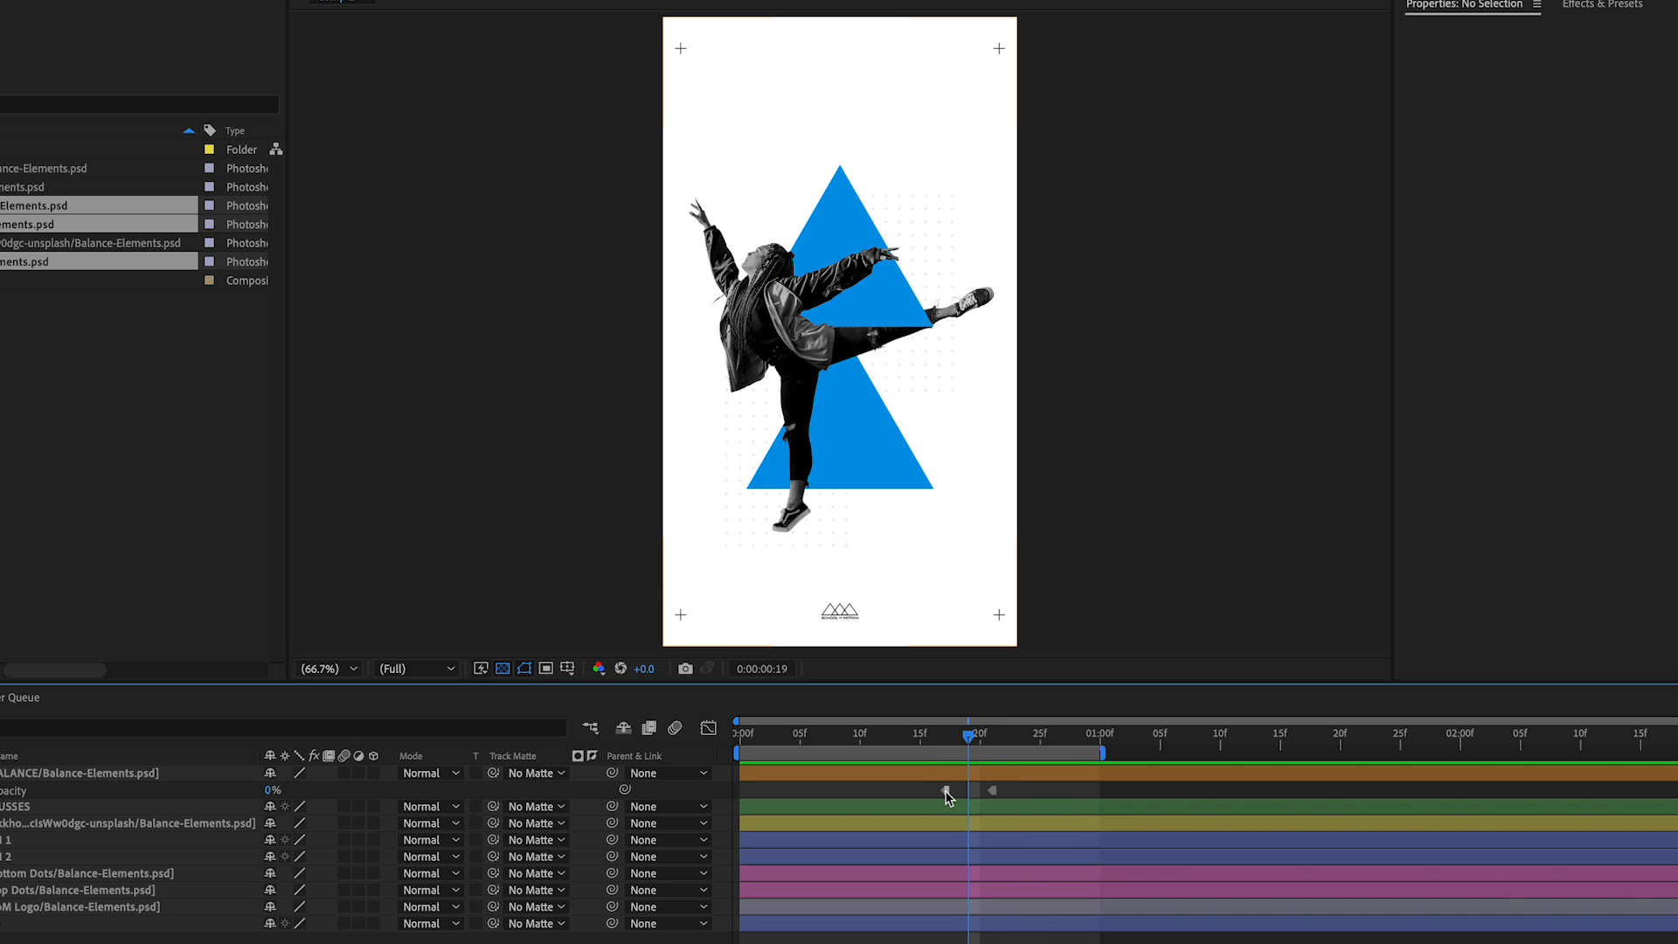
drag(961, 741, 996, 742)
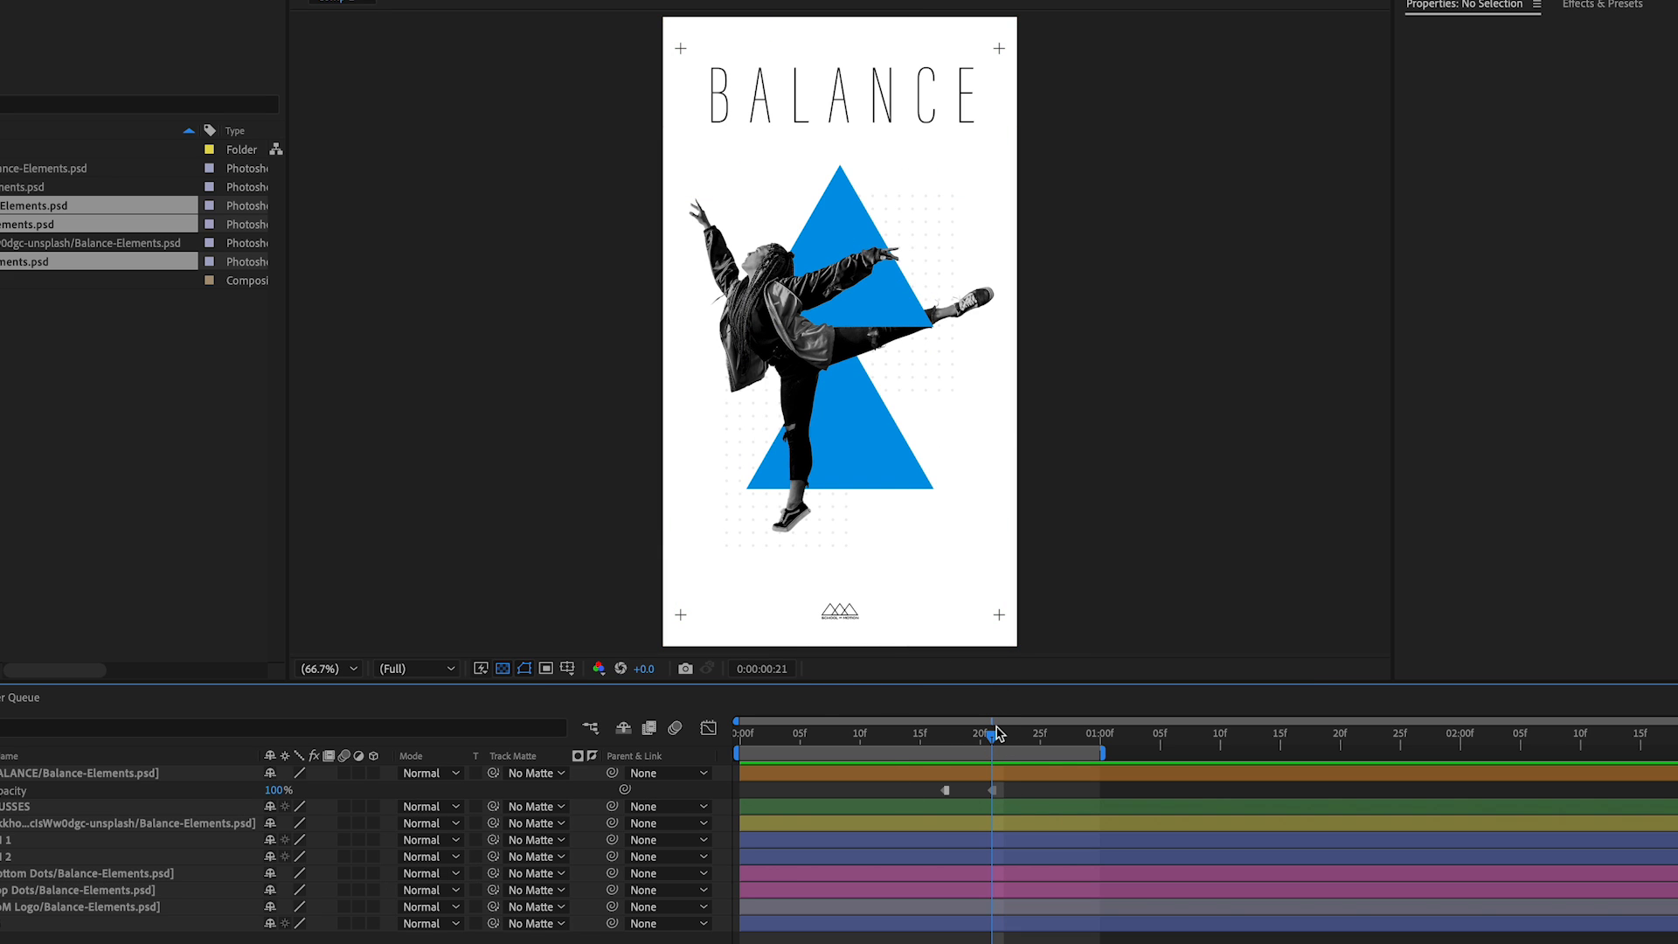
key(space)
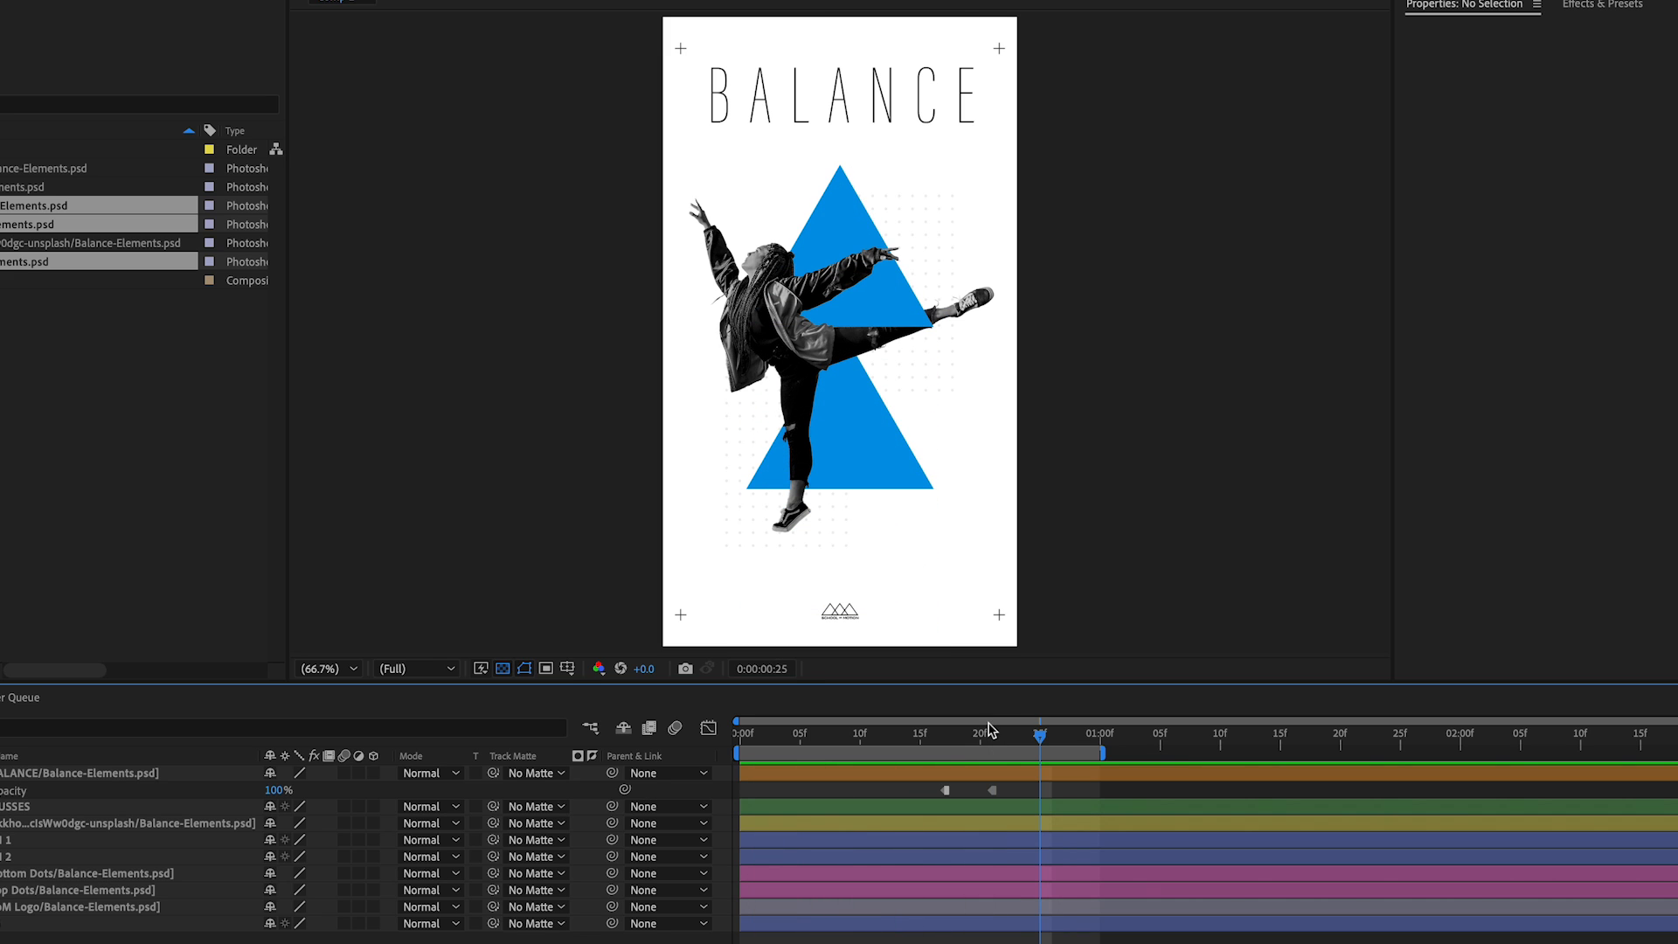
Move the BALANCE layer's 0% Opacity keyframe to frame 0 and its 100% keyframe to frame 17.
drag(985, 737, 942, 746)
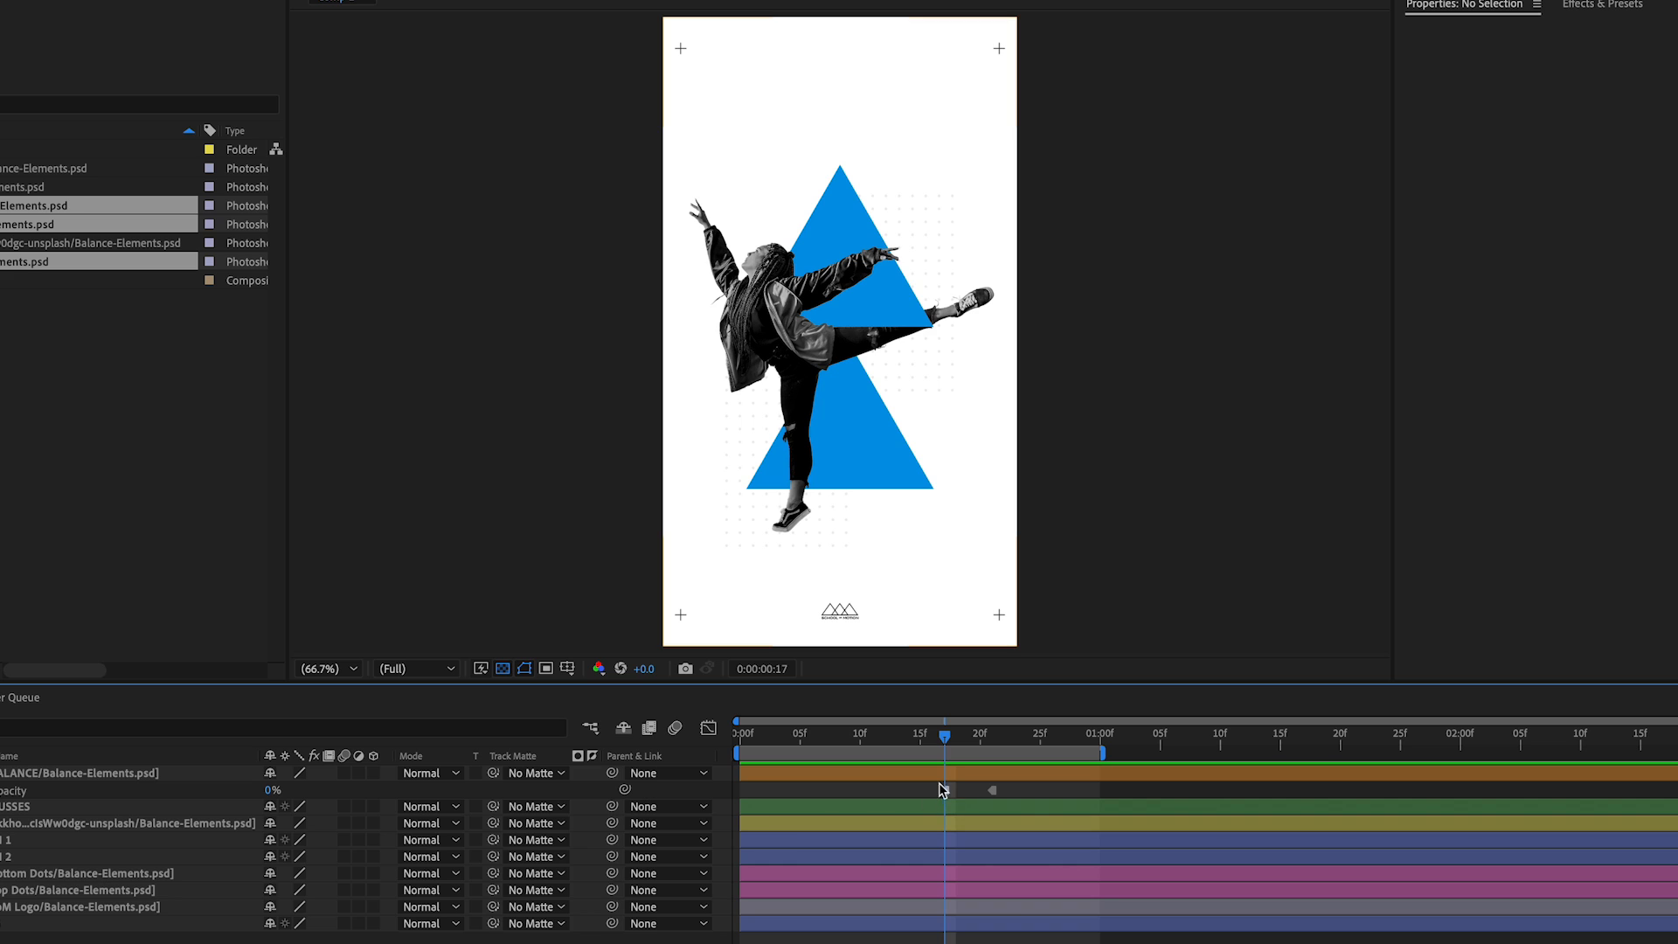
drag(946, 789, 750, 800)
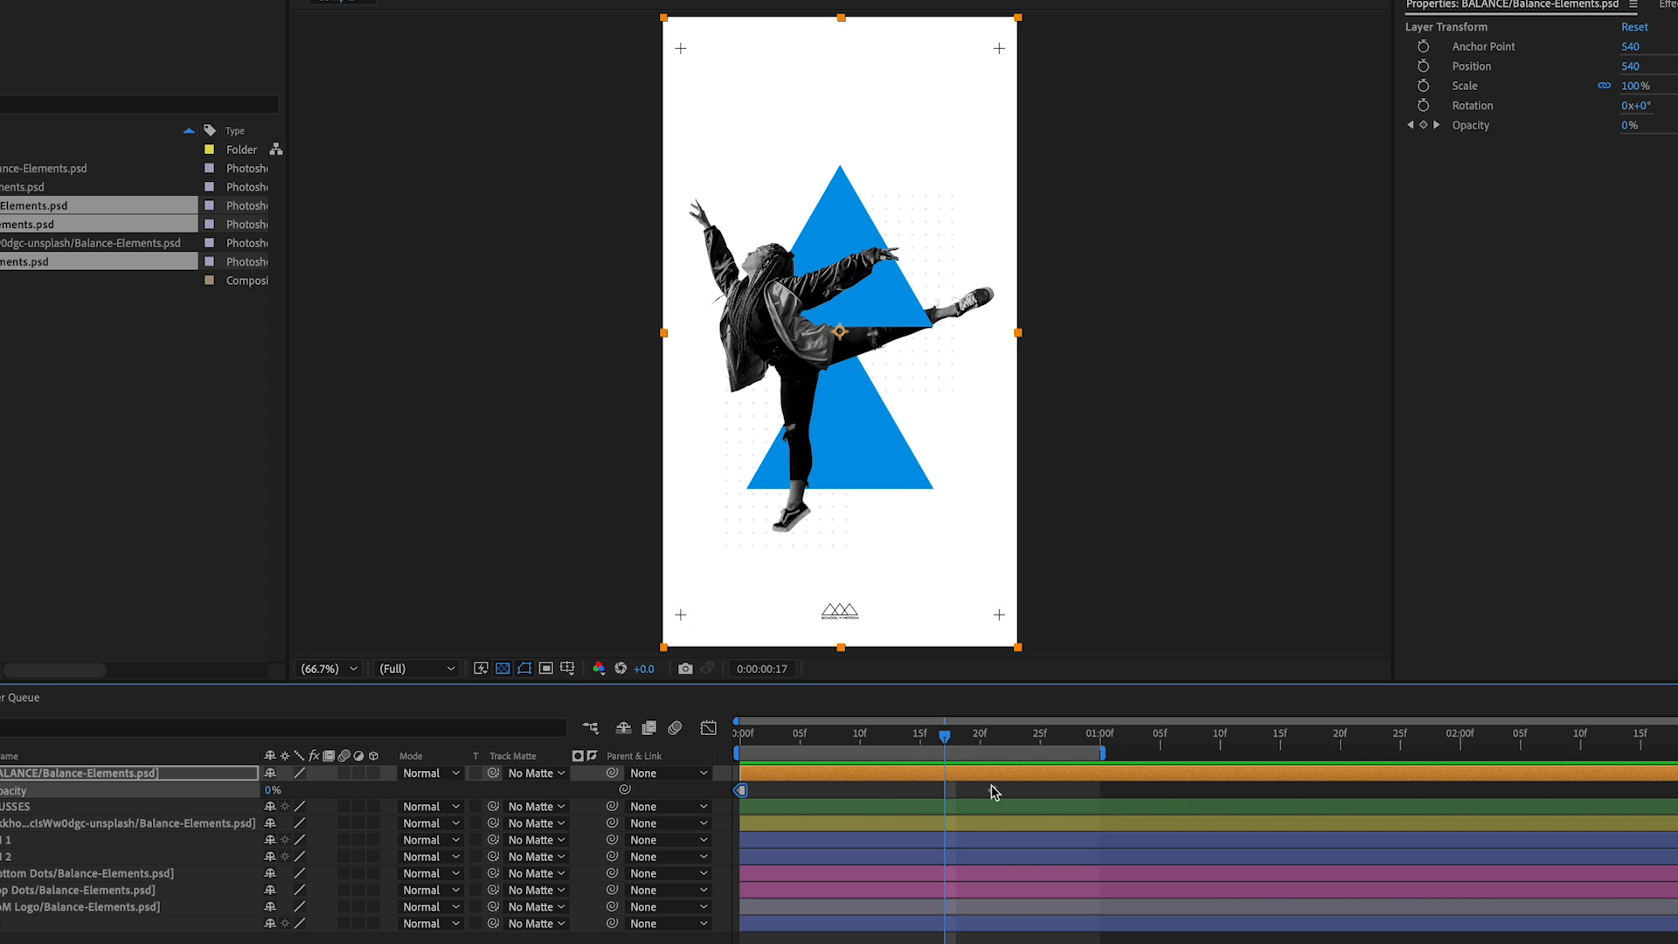
drag(993, 796, 944, 791)
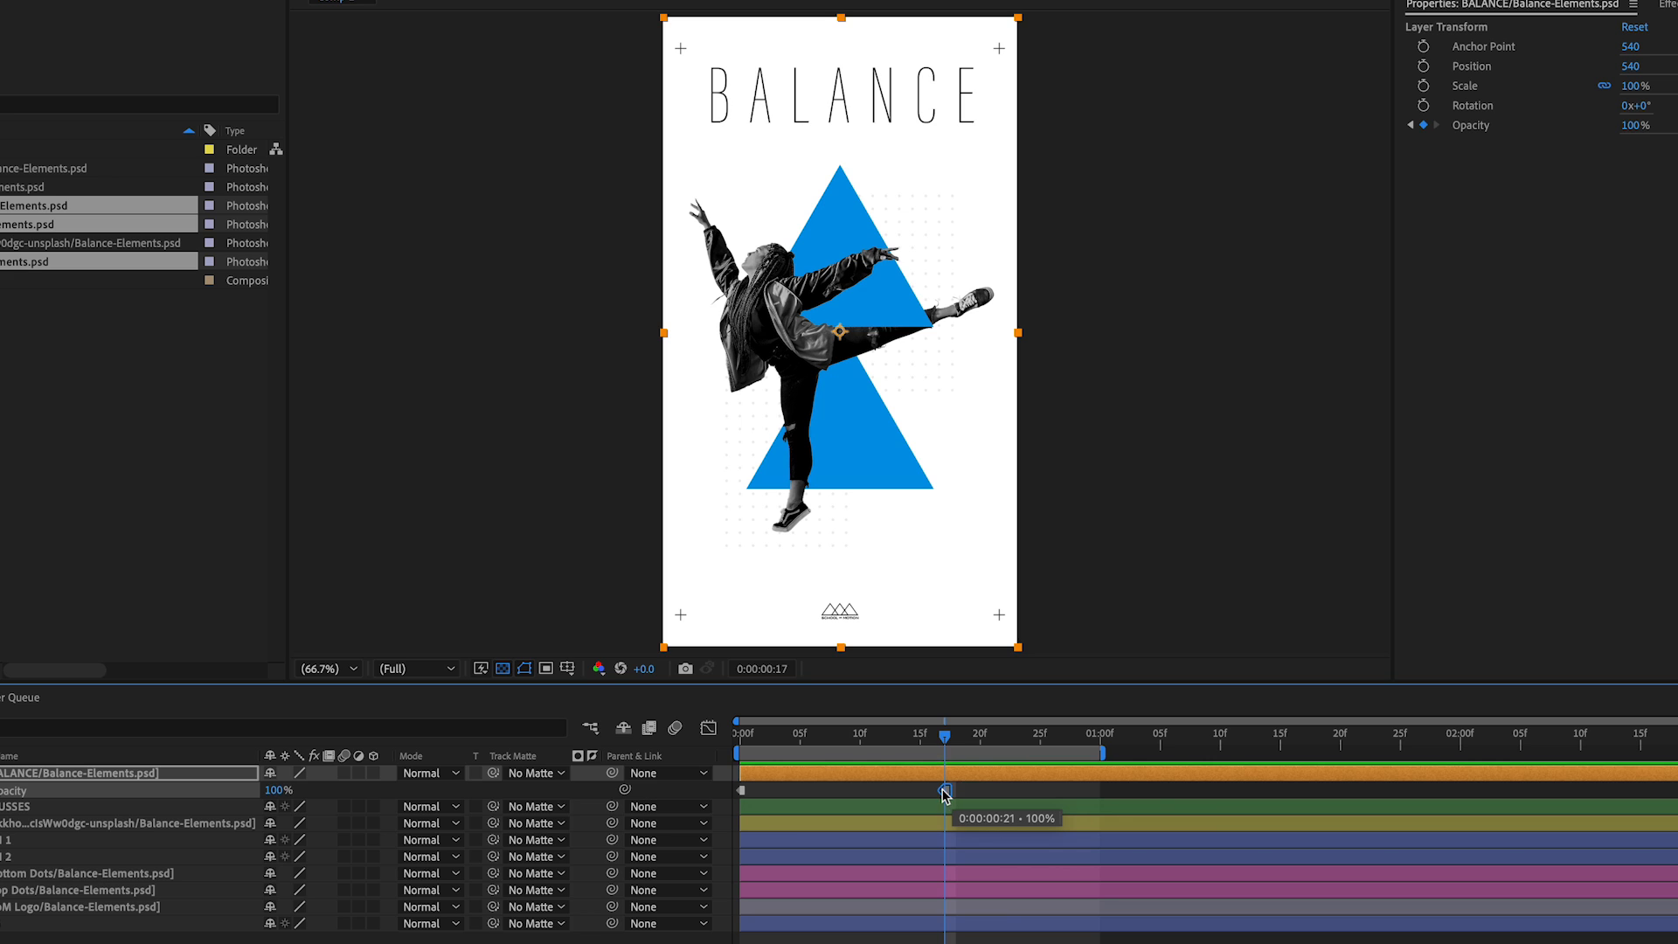
At frame 19, add an Opacity keyframe of 0% to the BALANCE layer to switch the title off again.
key(Page_Down)
key(Page_Down)
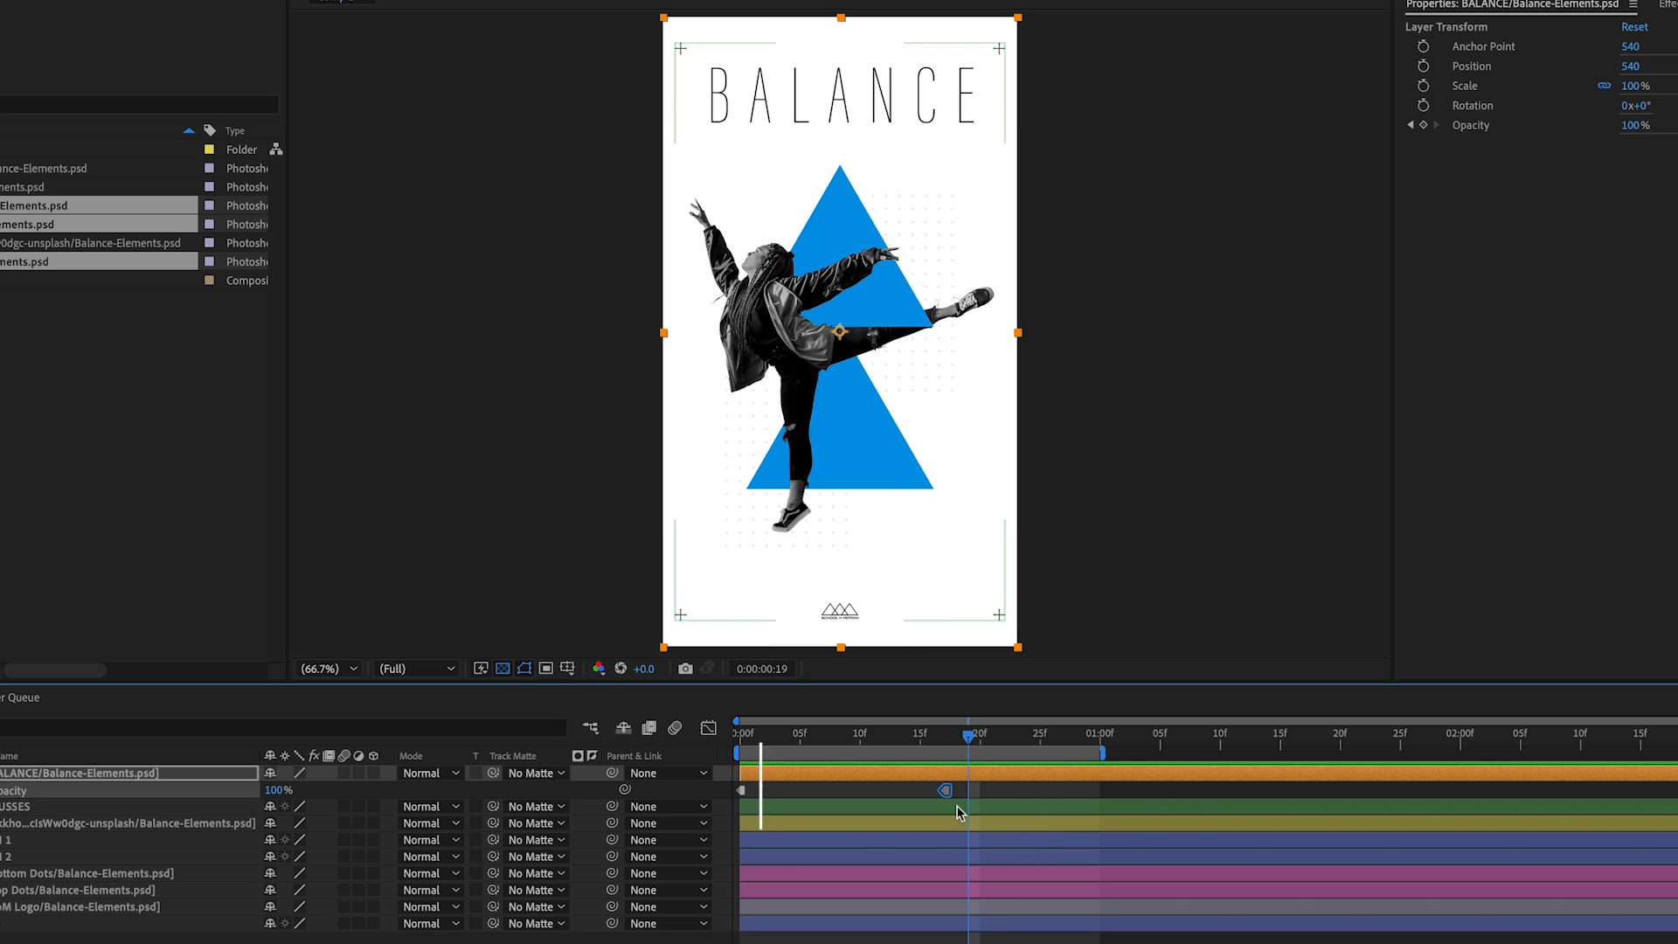
key(Page_Up)
key(Page_Down)
key(Page_Up)
key(Page_Up)
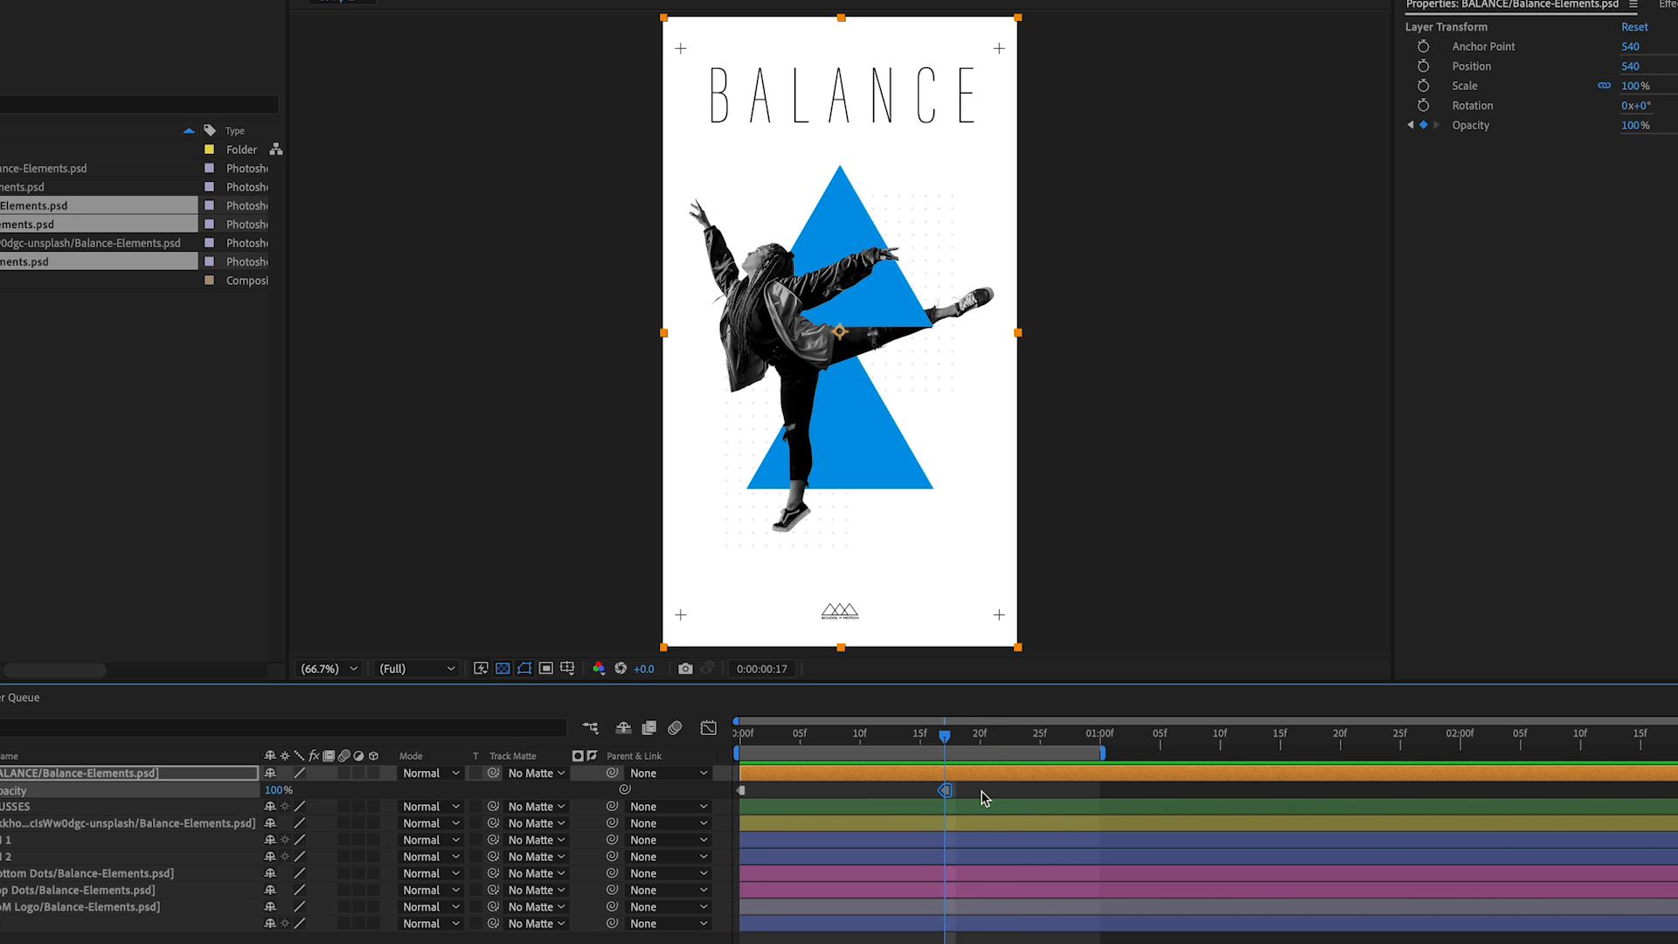
drag(946, 738, 969, 738)
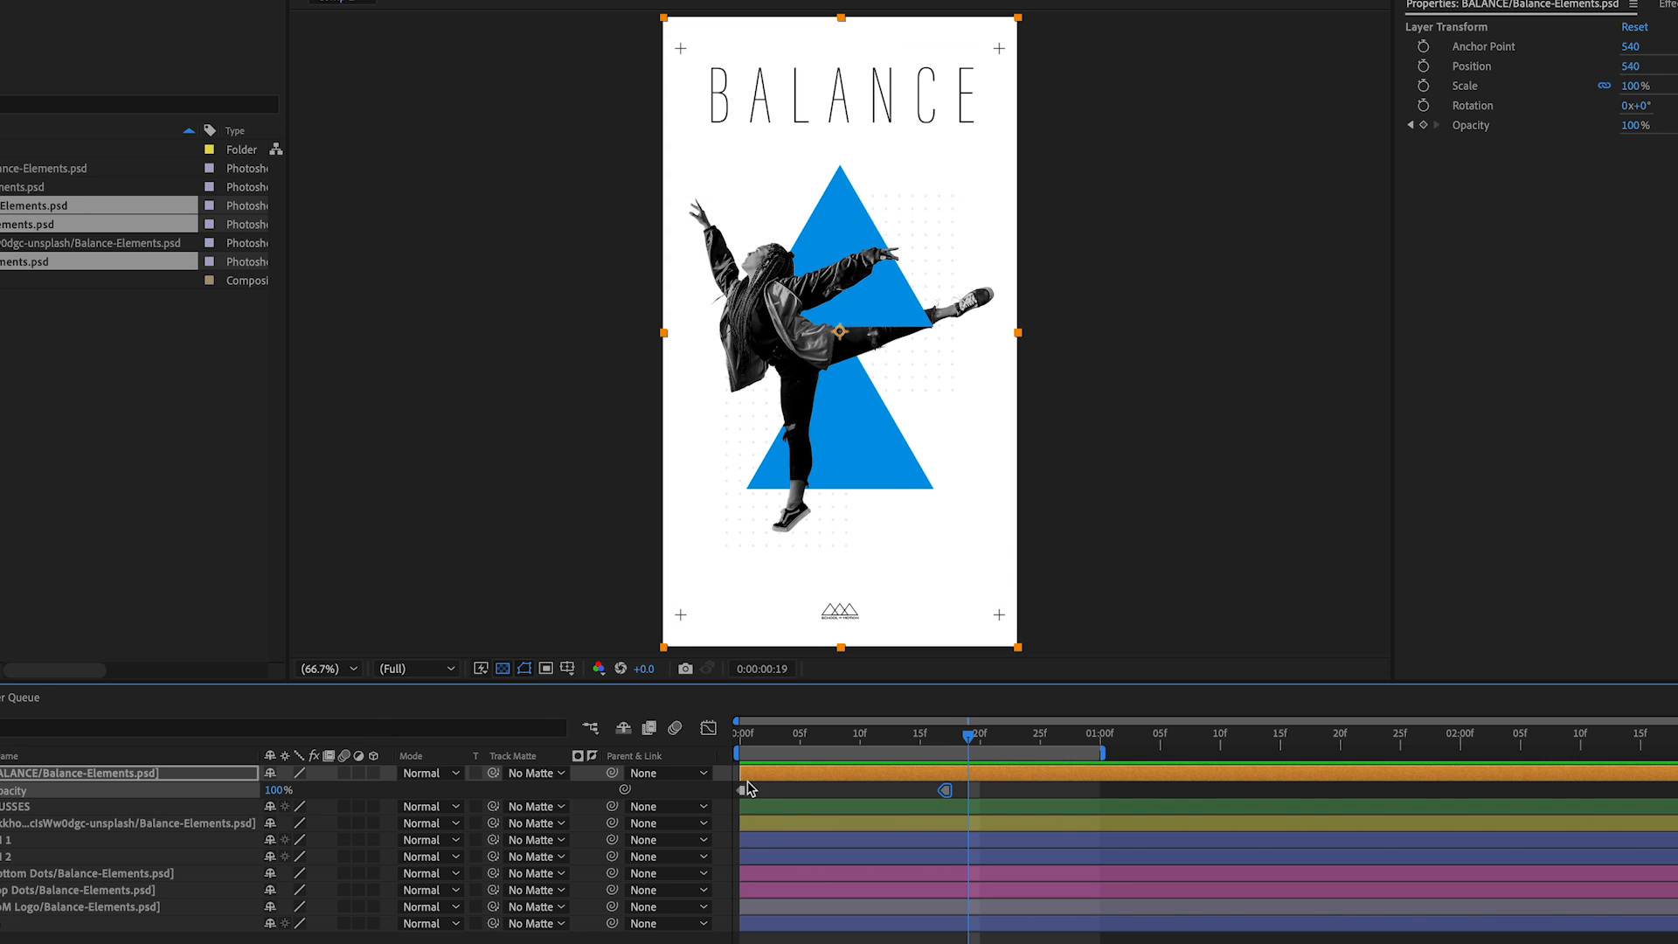
drag(277, 789, 116, 803)
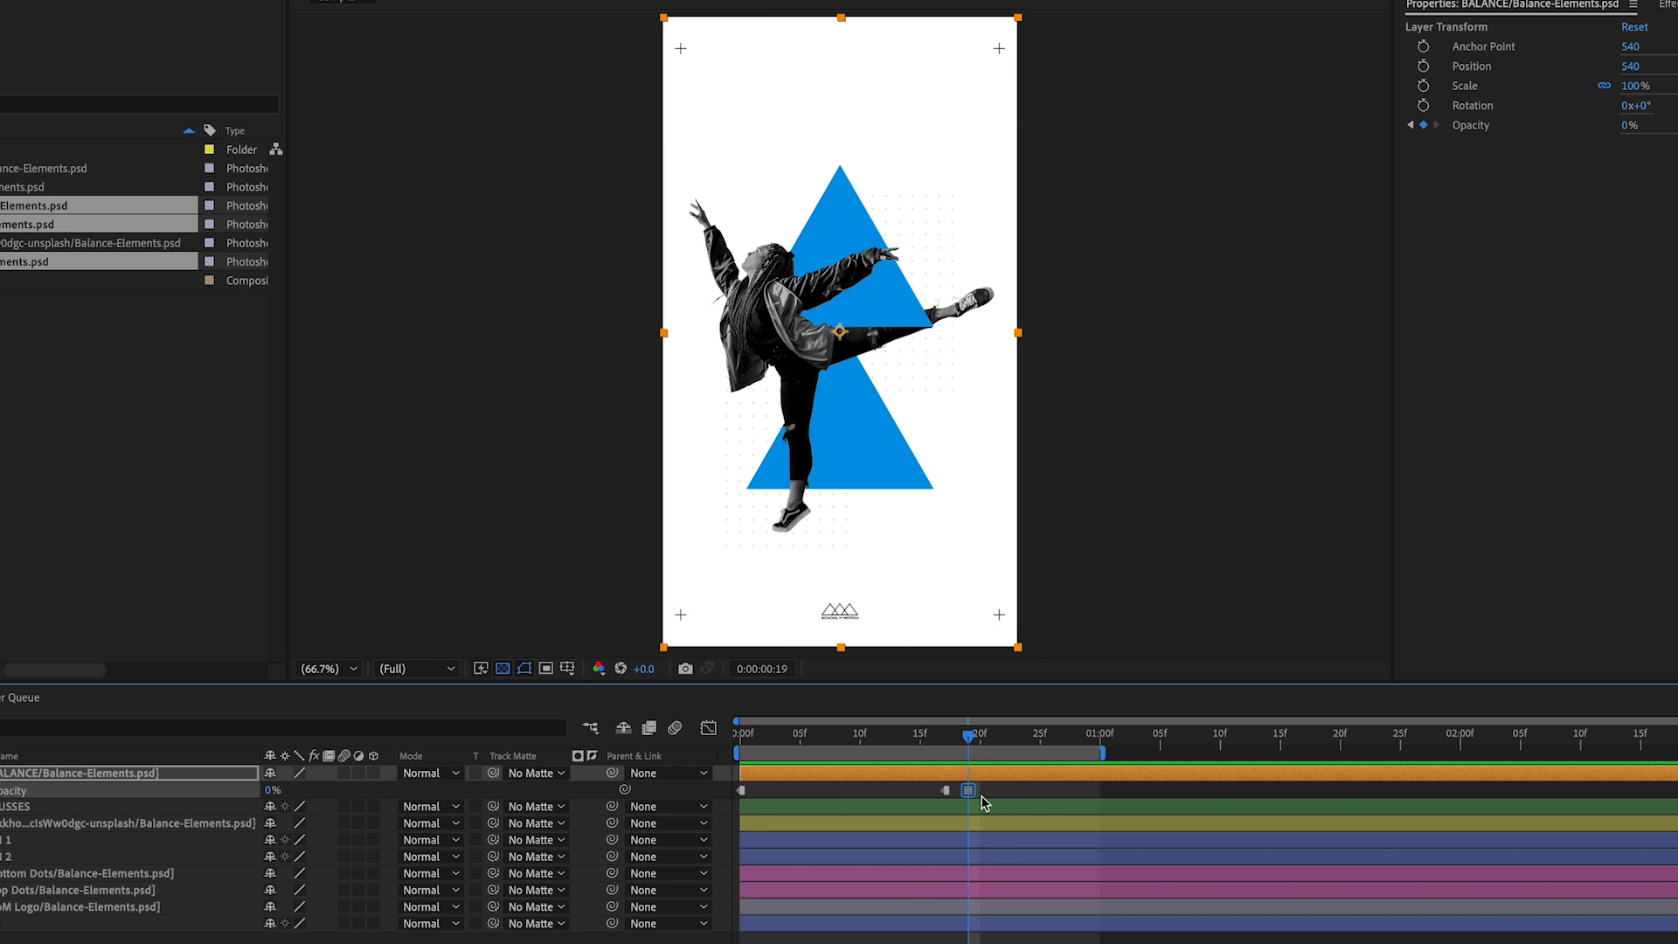
Advance four frames to frame 23 and add an Opacity keyframe of 100% to the BALANCE layer.
key(Page_Down)
key(Page_Down)
key(Page_Down)
key(Page_Down)
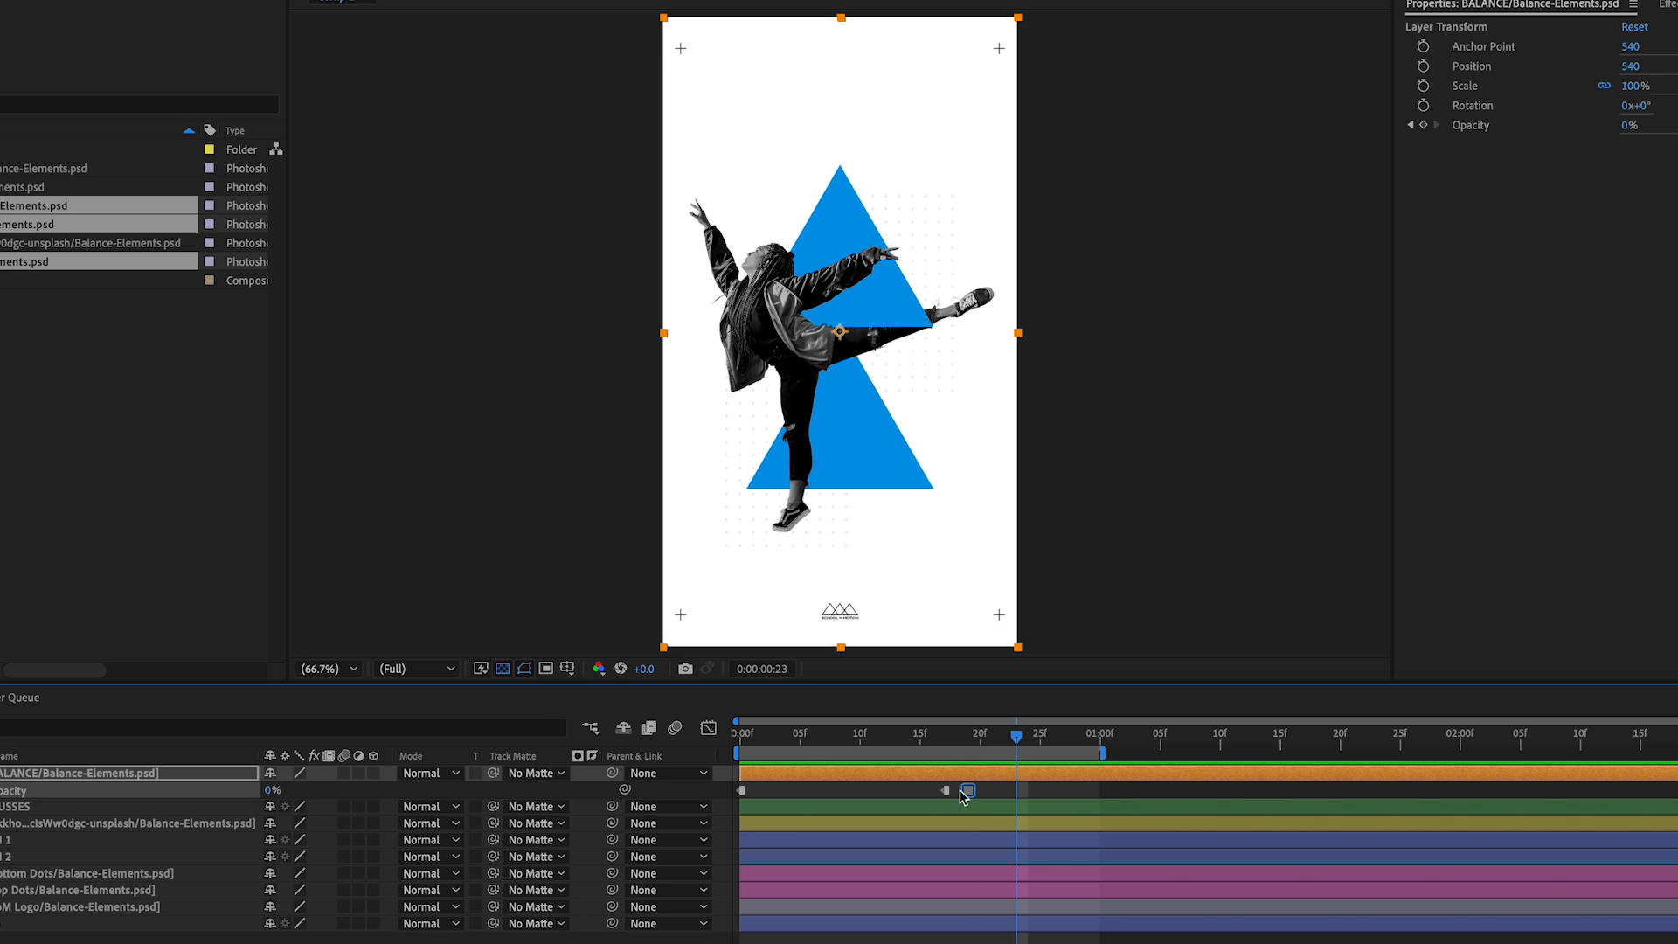
drag(270, 795, 719, 789)
click(922, 789)
click(944, 790)
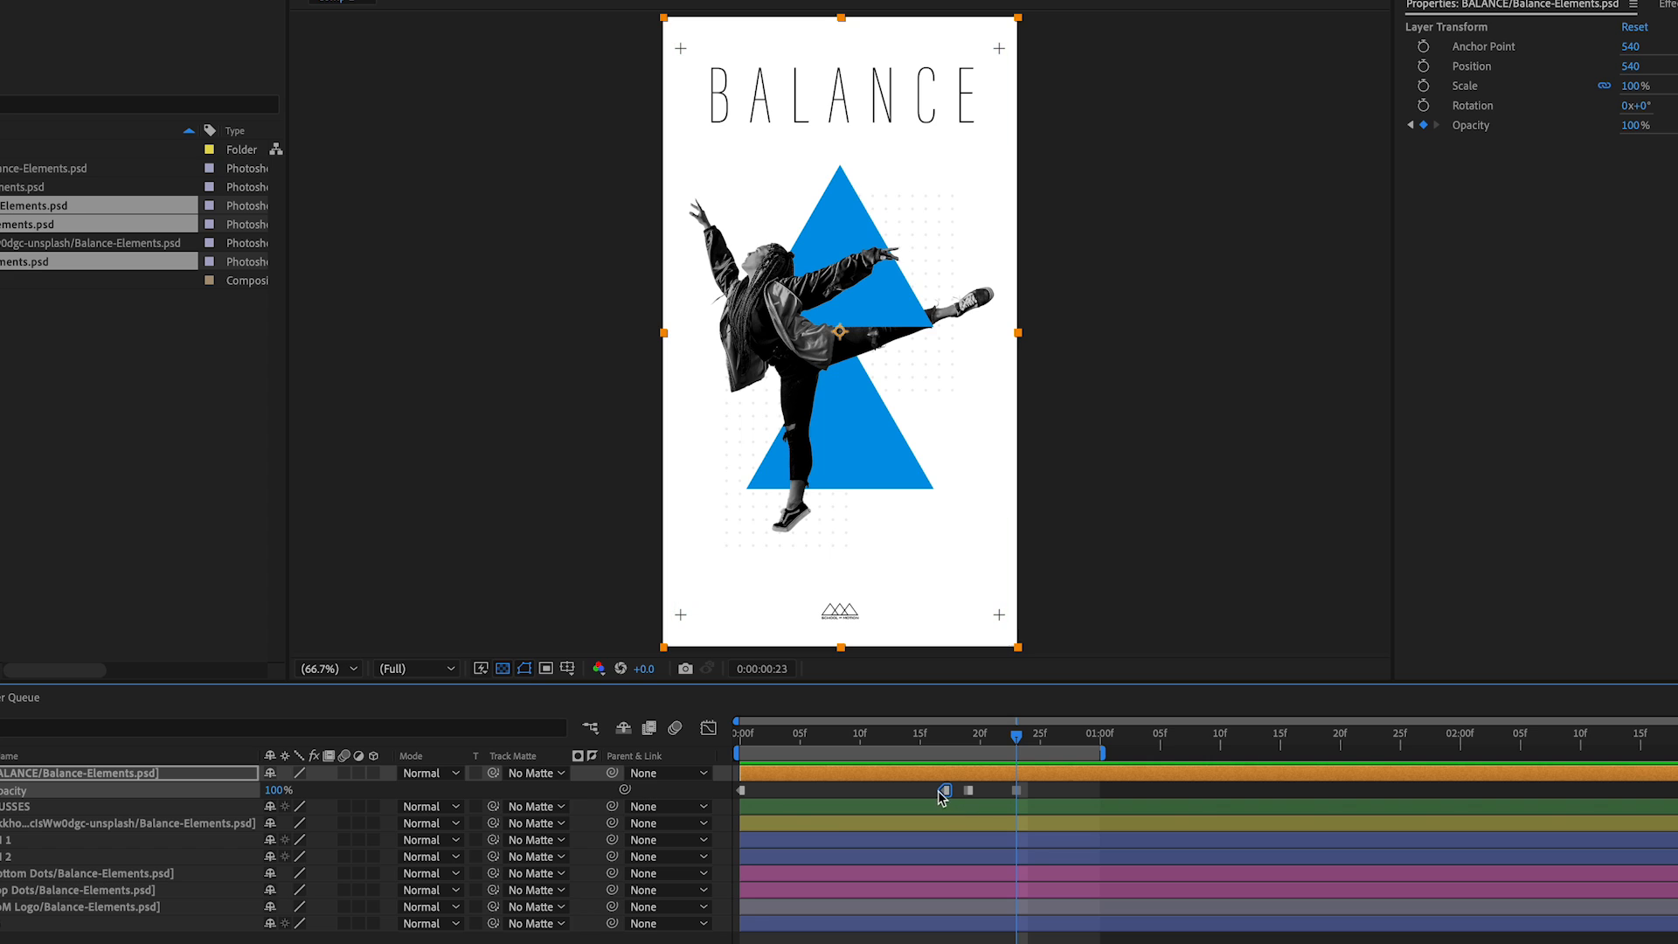
Play back the title flicker and move the BALANCE layer's last Opacity keyframe one frame earlier, to frame 22.
click(1016, 790)
key(space)
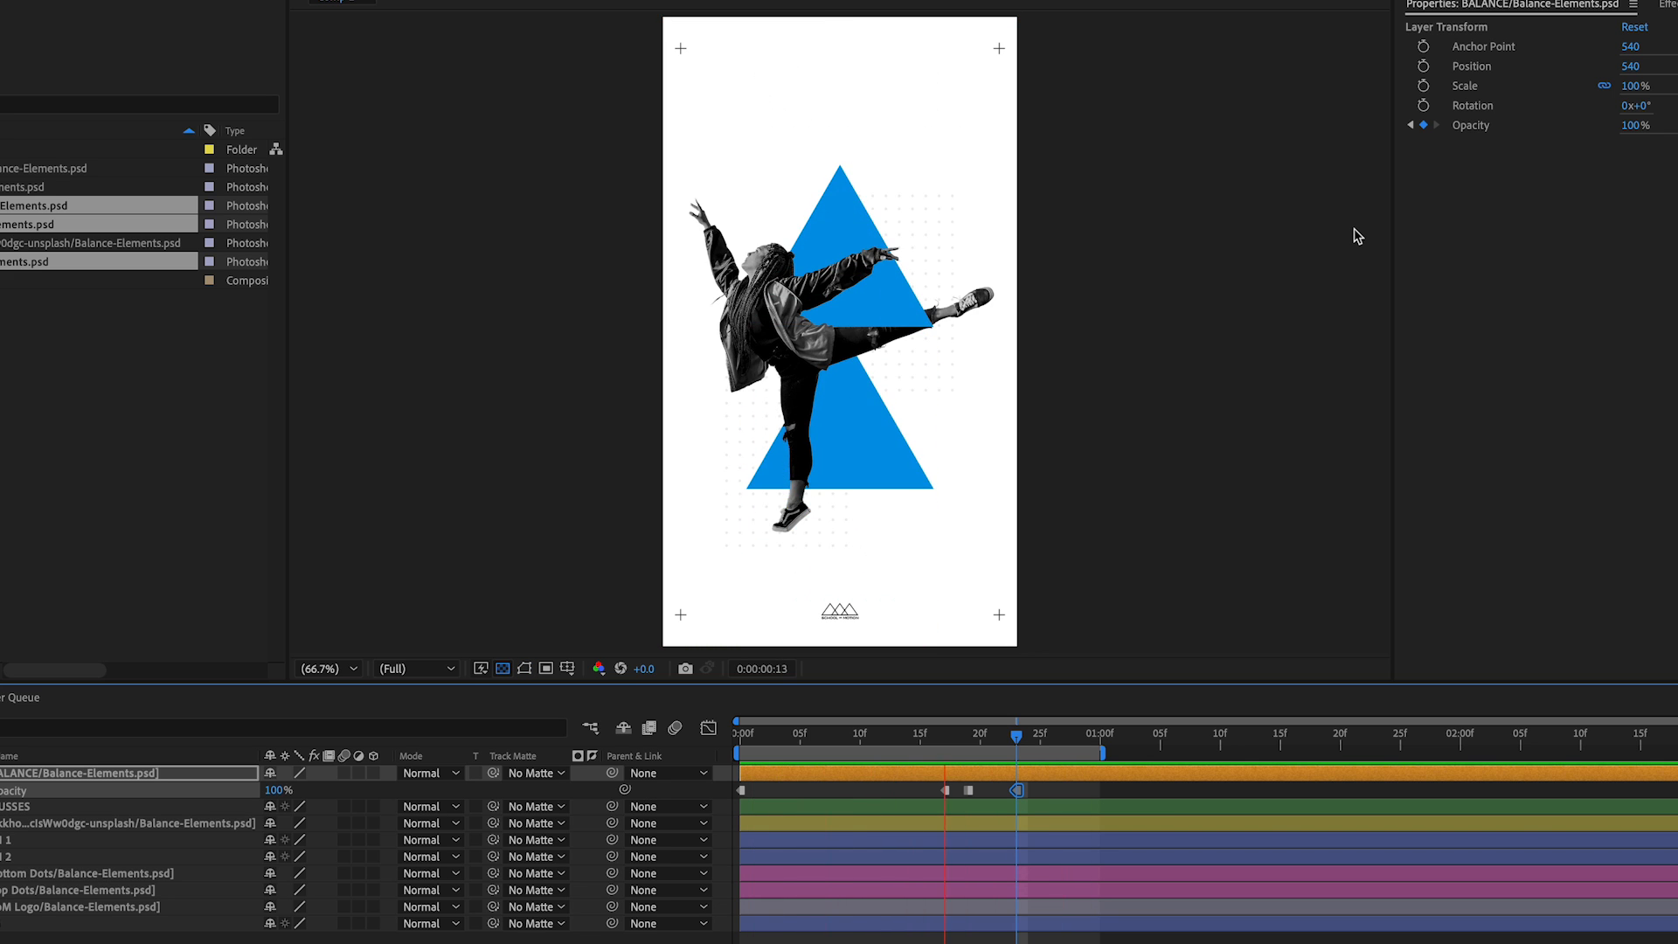
key(space)
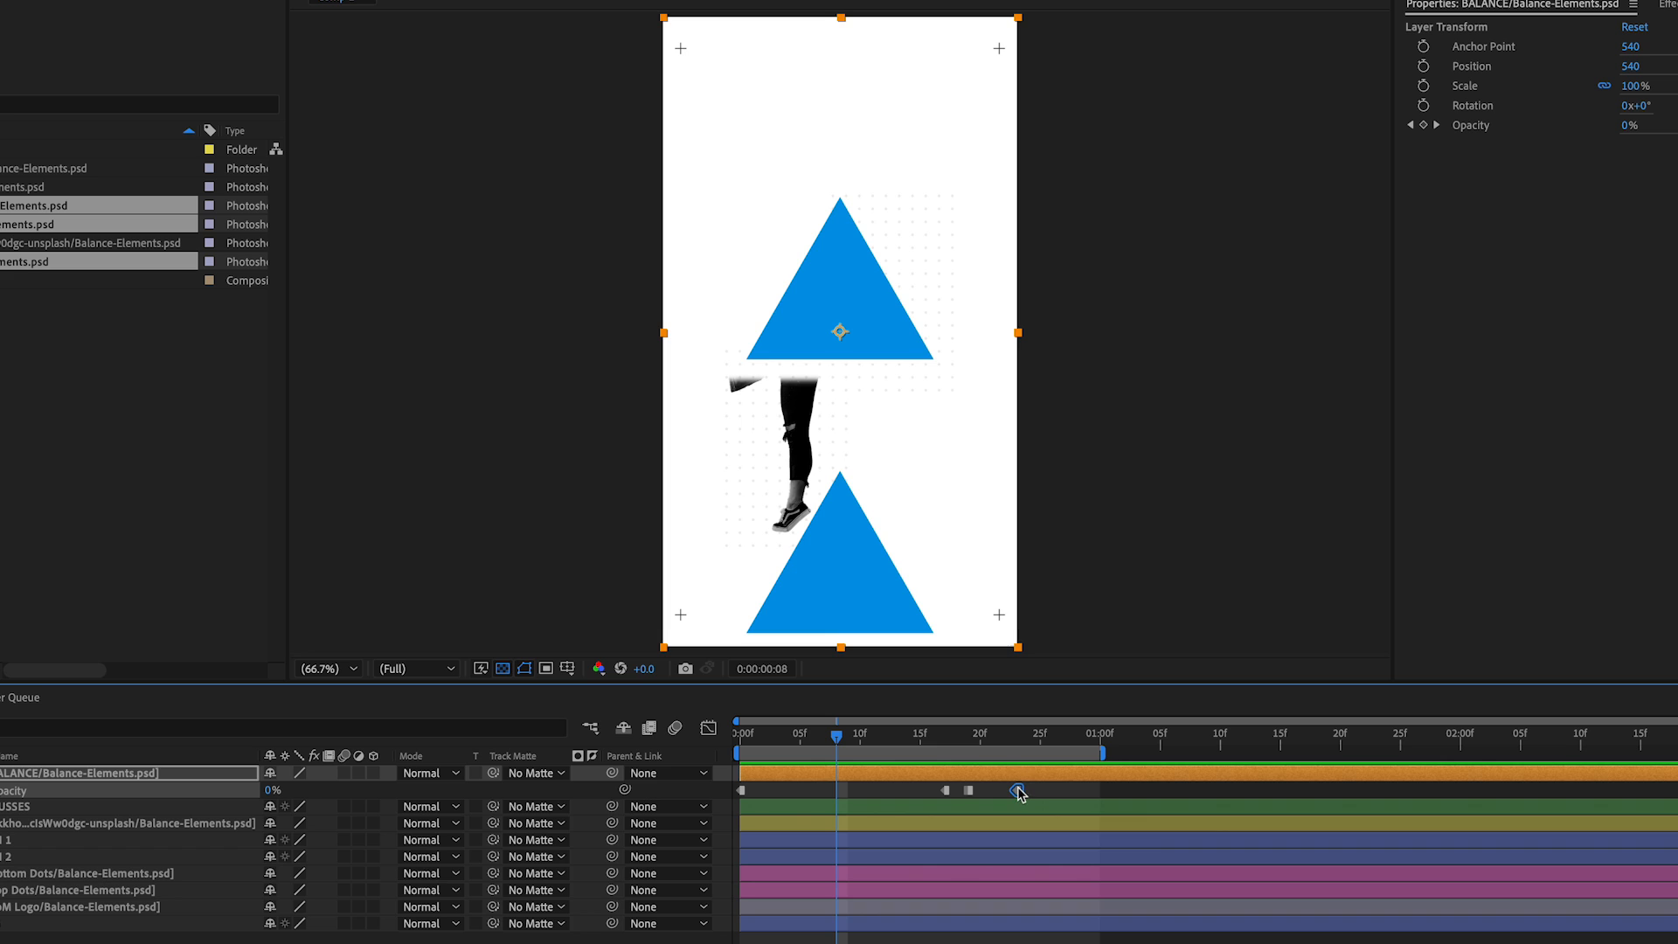
drag(956, 729, 1005, 793)
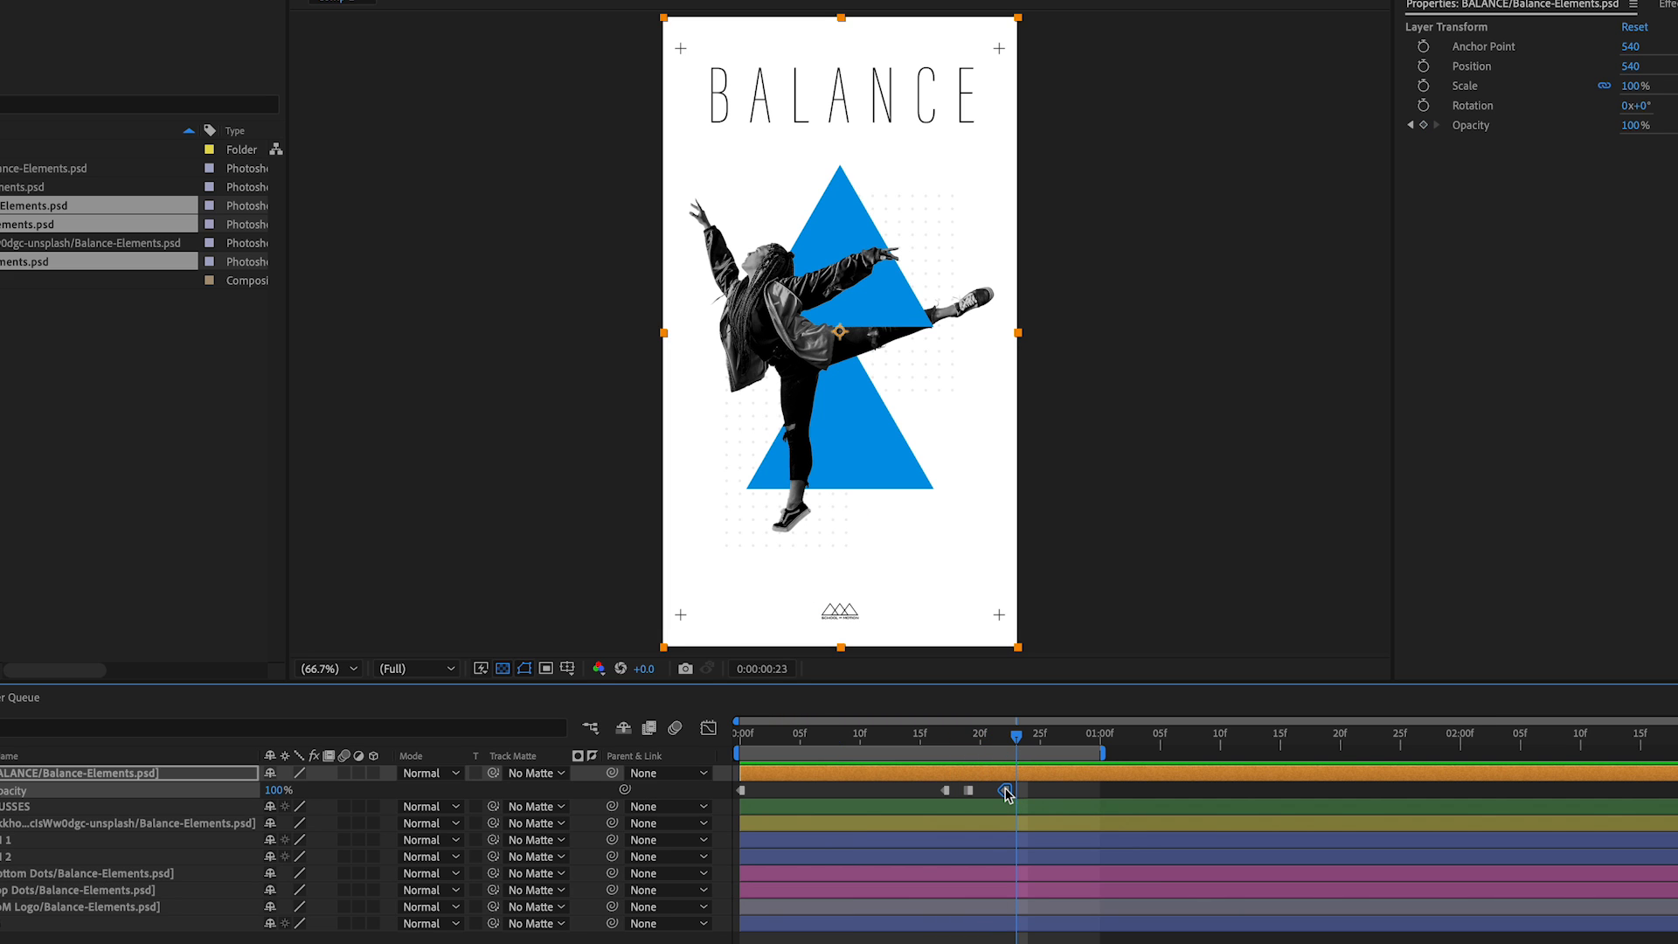
Try the BALANCE layer's second 0% Opacity keyframe at frame 18, return it to frame 19, and play back the title flicker.
key(space)
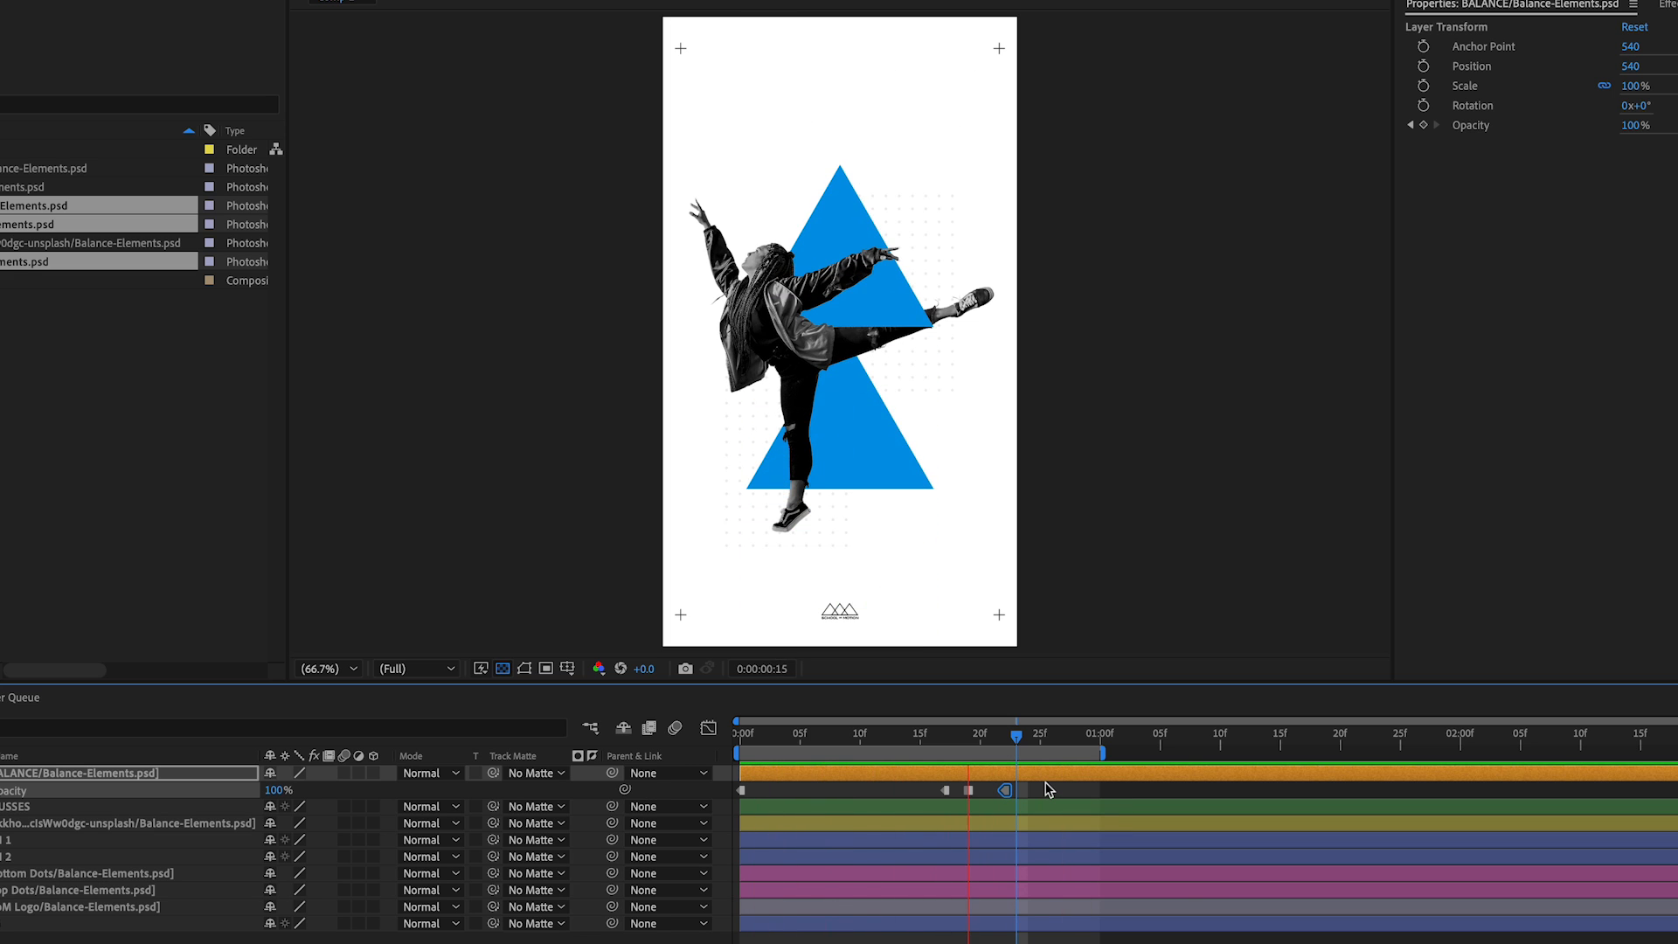
key(space)
drag(968, 790, 956, 790)
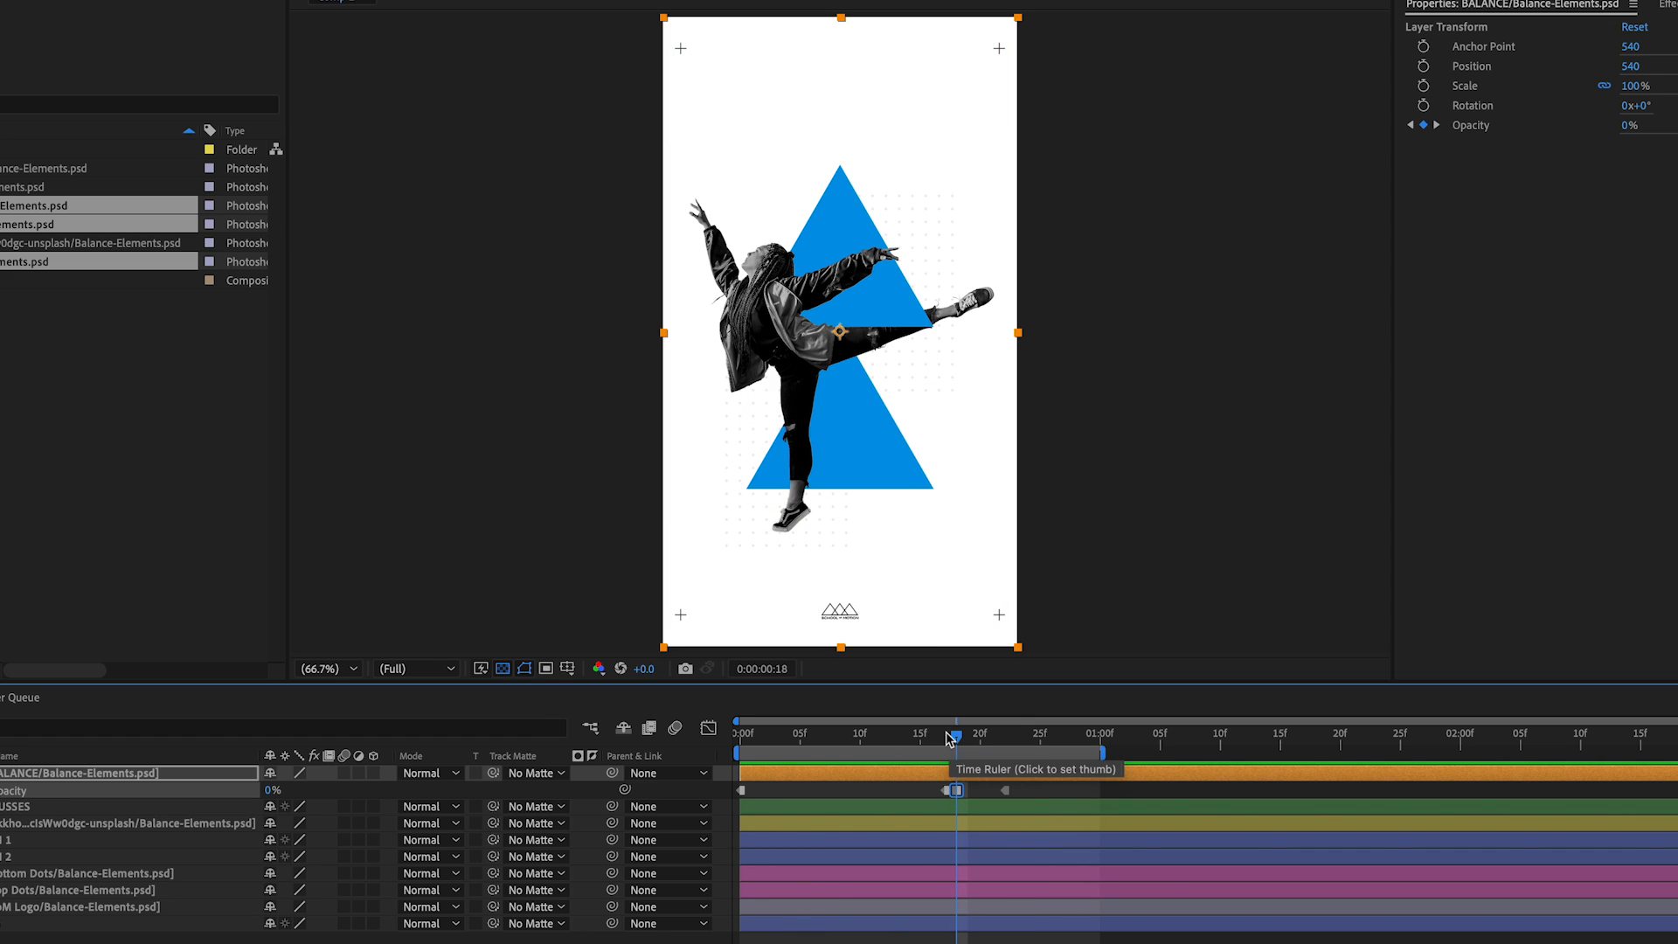
key(space)
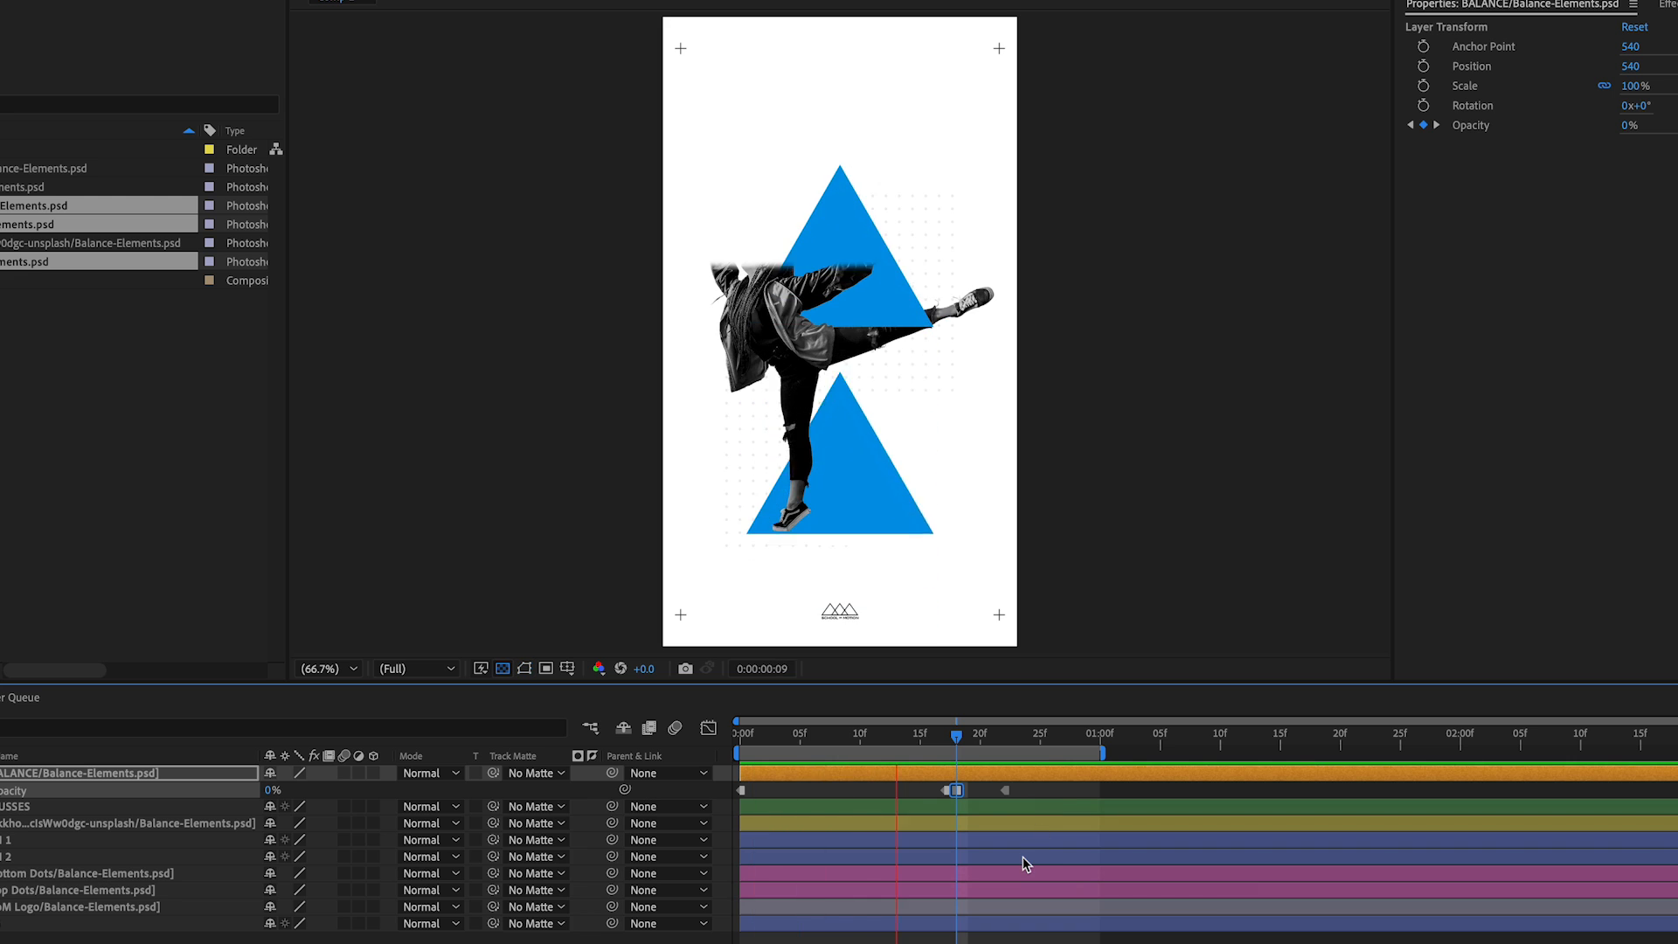
key(space)
drag(957, 791, 968, 792)
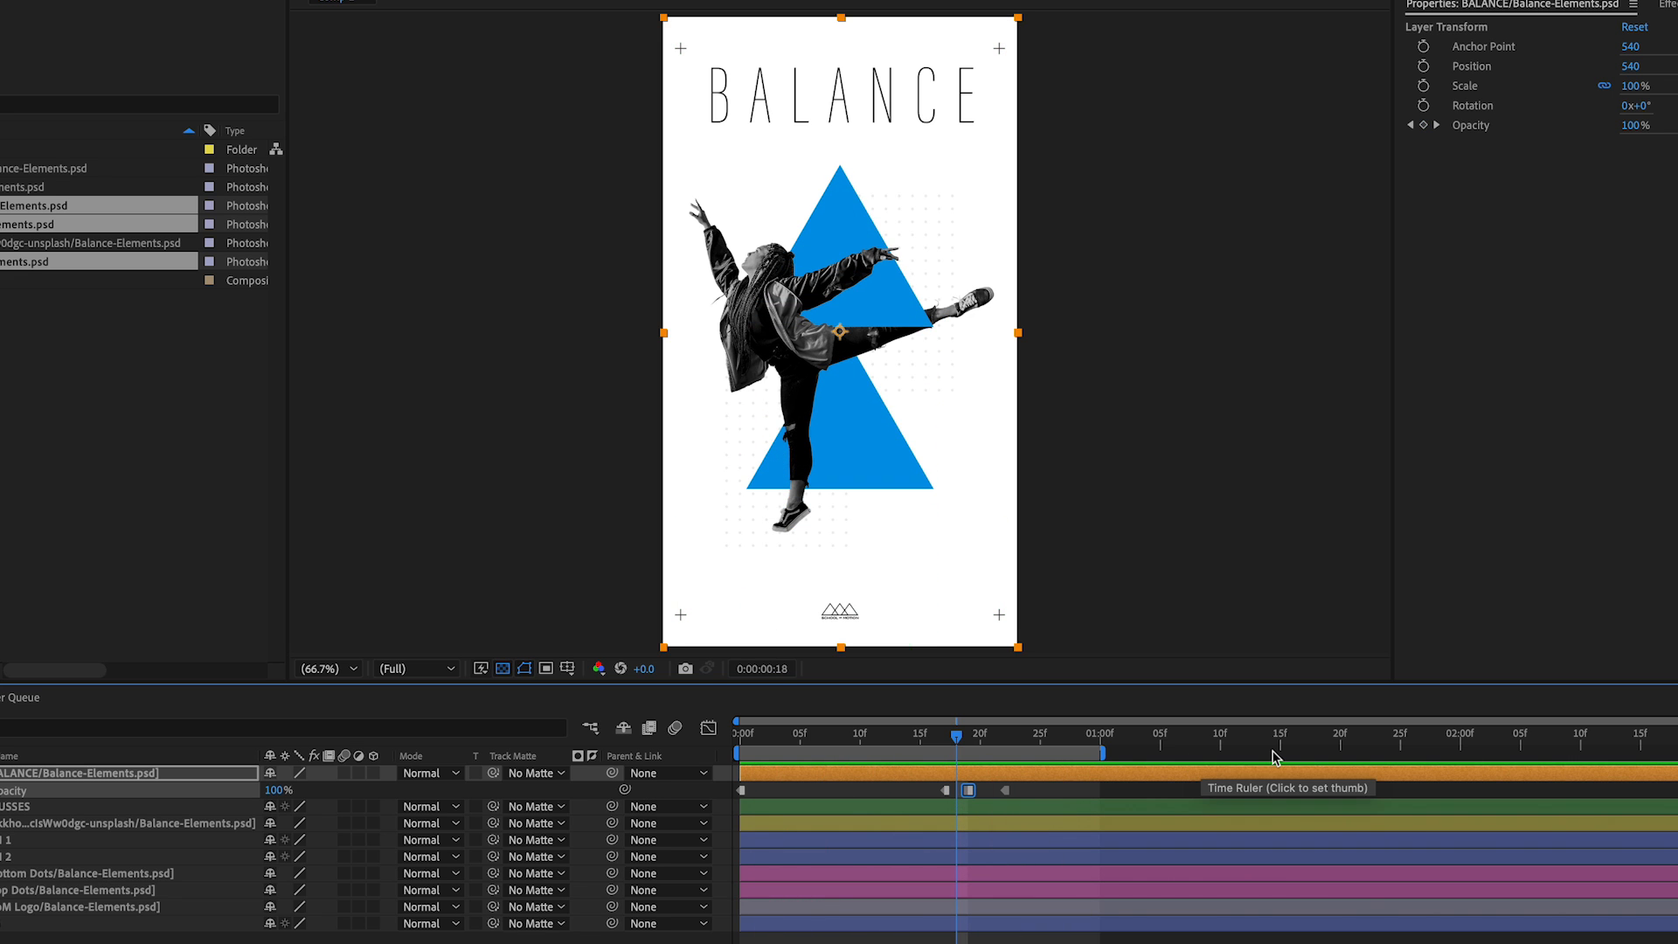
key(space)
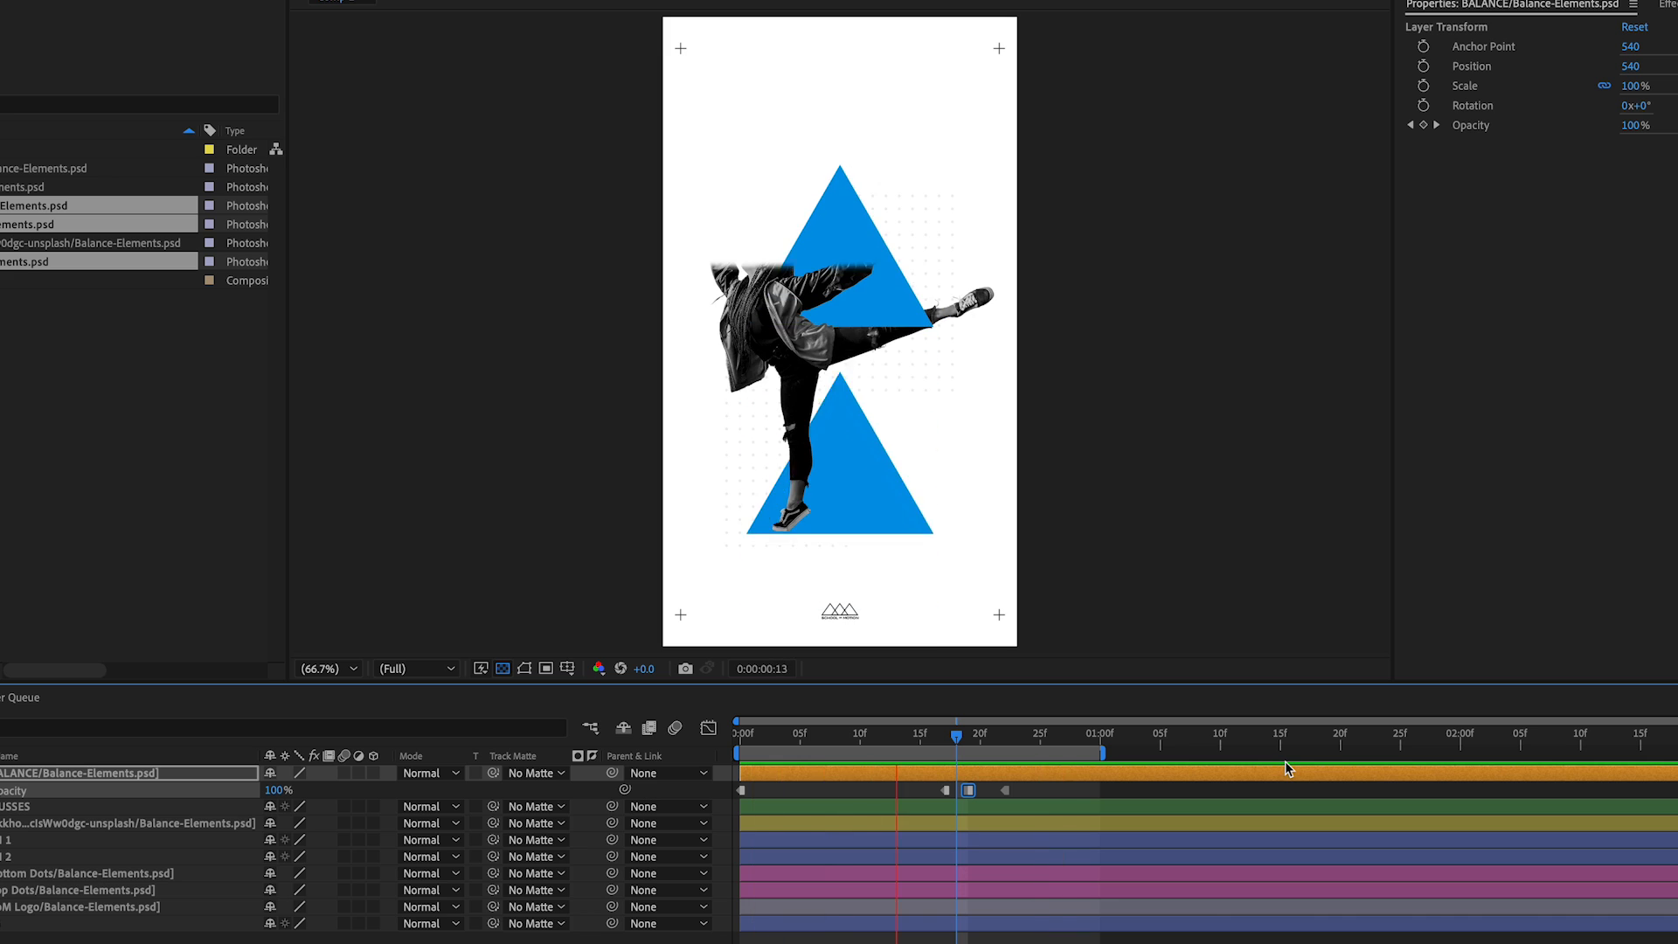
At frame 17, draw a rectangular mask on the BALANCE layer around the middle letter A of the title.
mouse_move(956, 739)
mouse_down()
mouse_move(978, 741)
mouse_move(945, 741)
mouse_up()
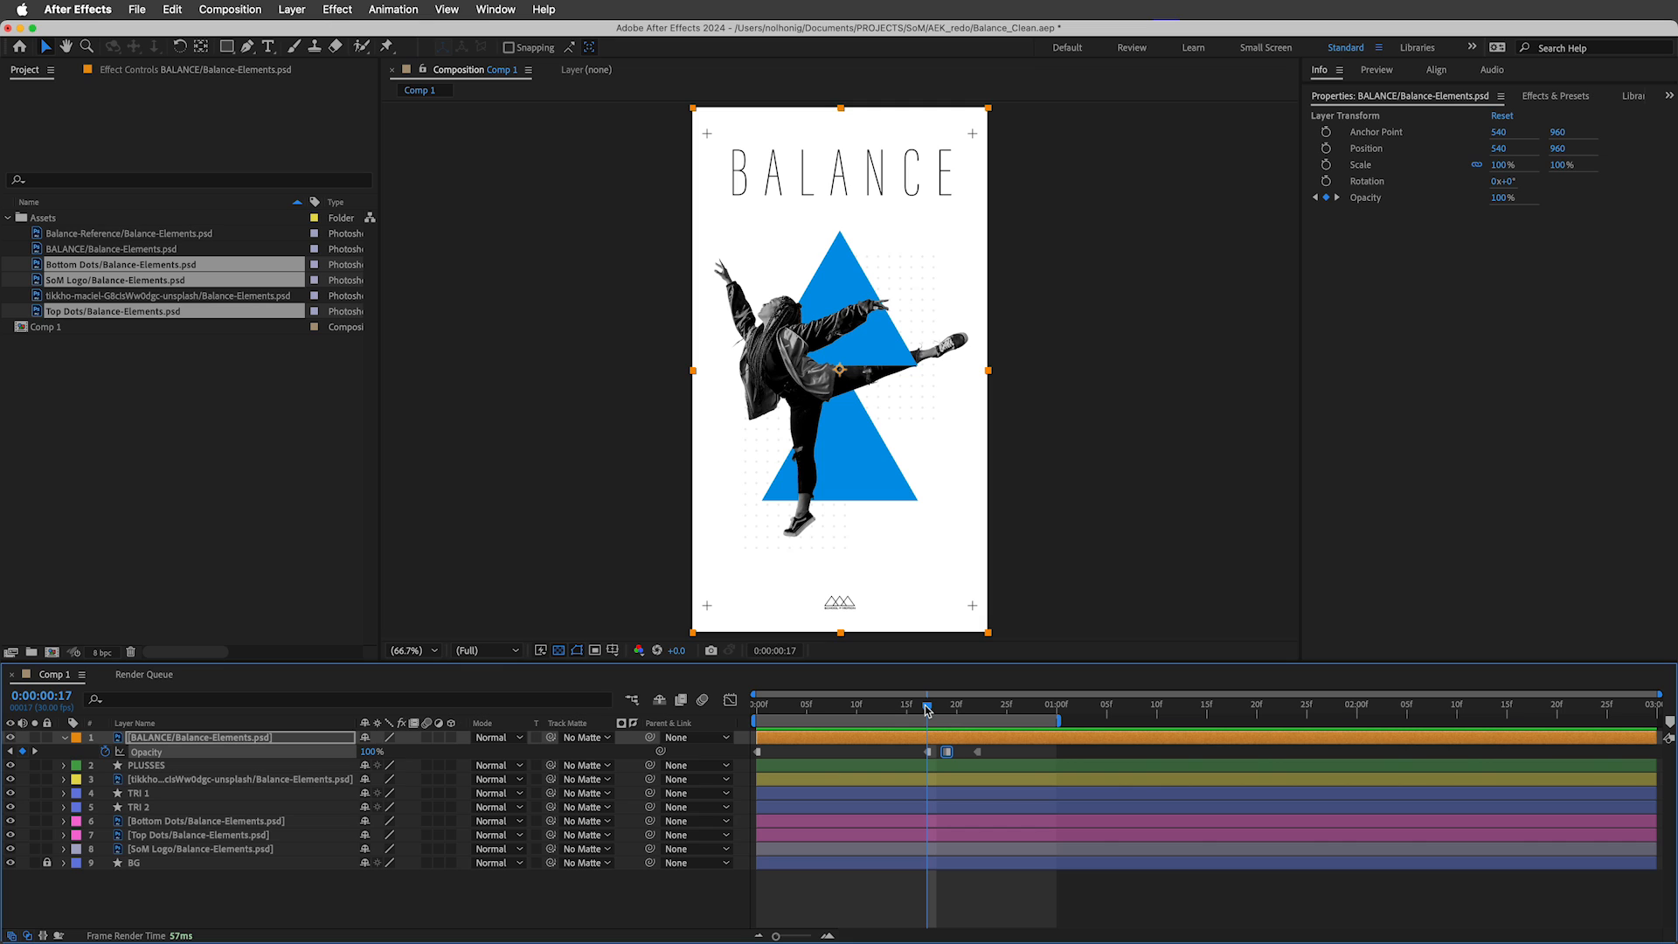
drag(229, 49, 297, 51)
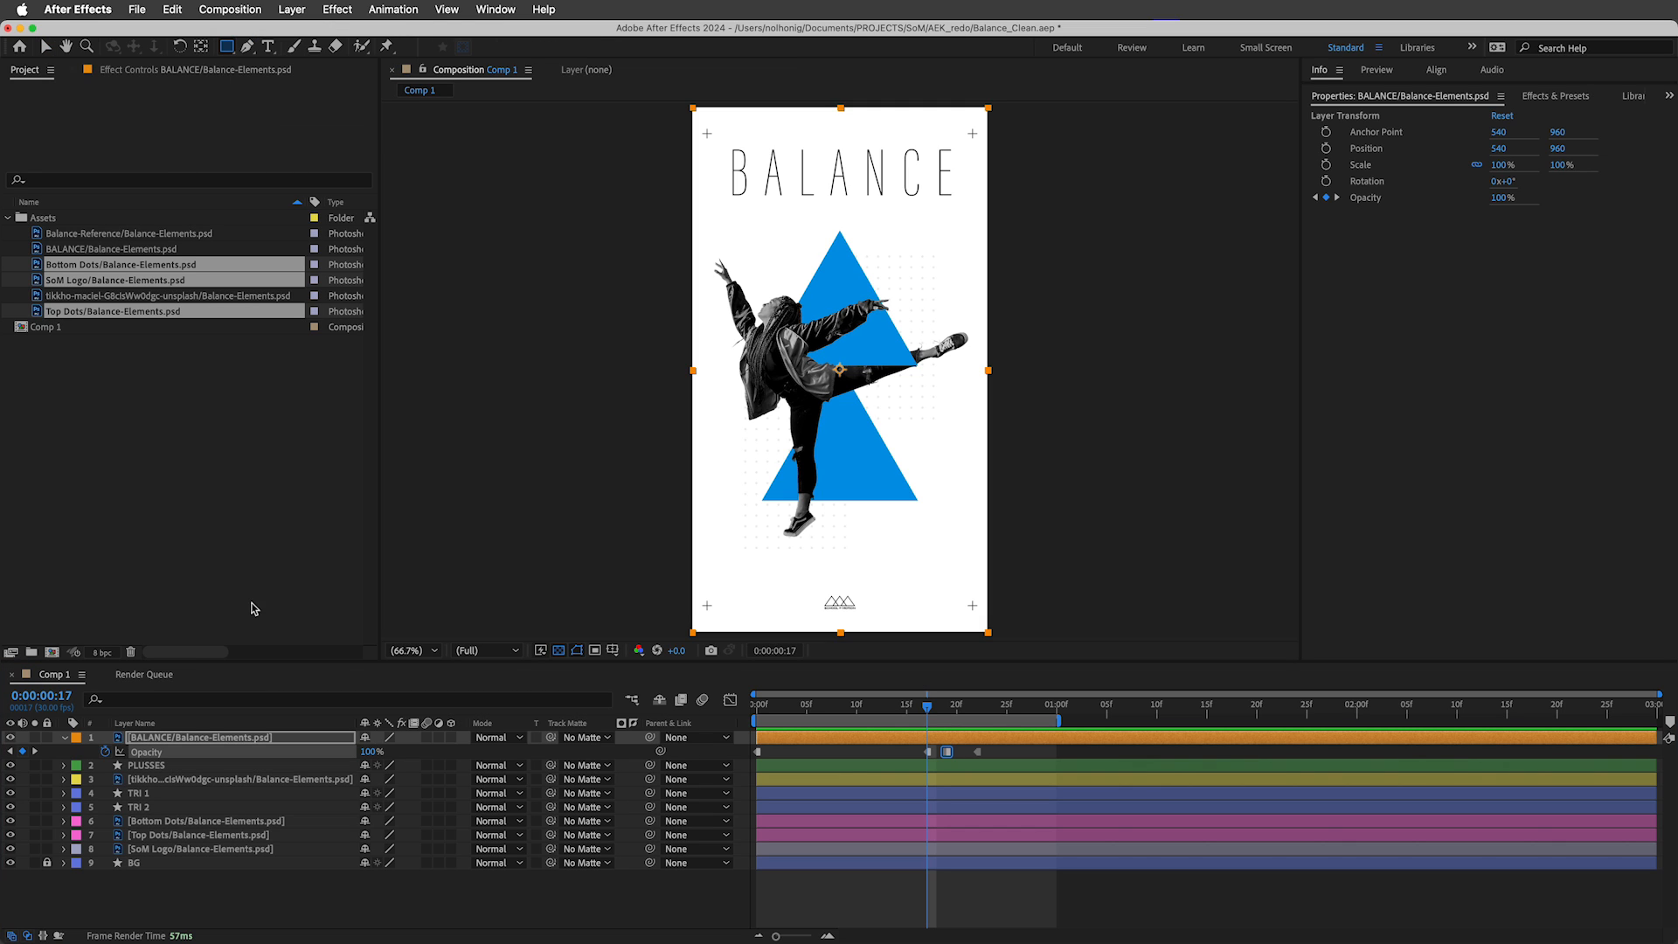
click(199, 738)
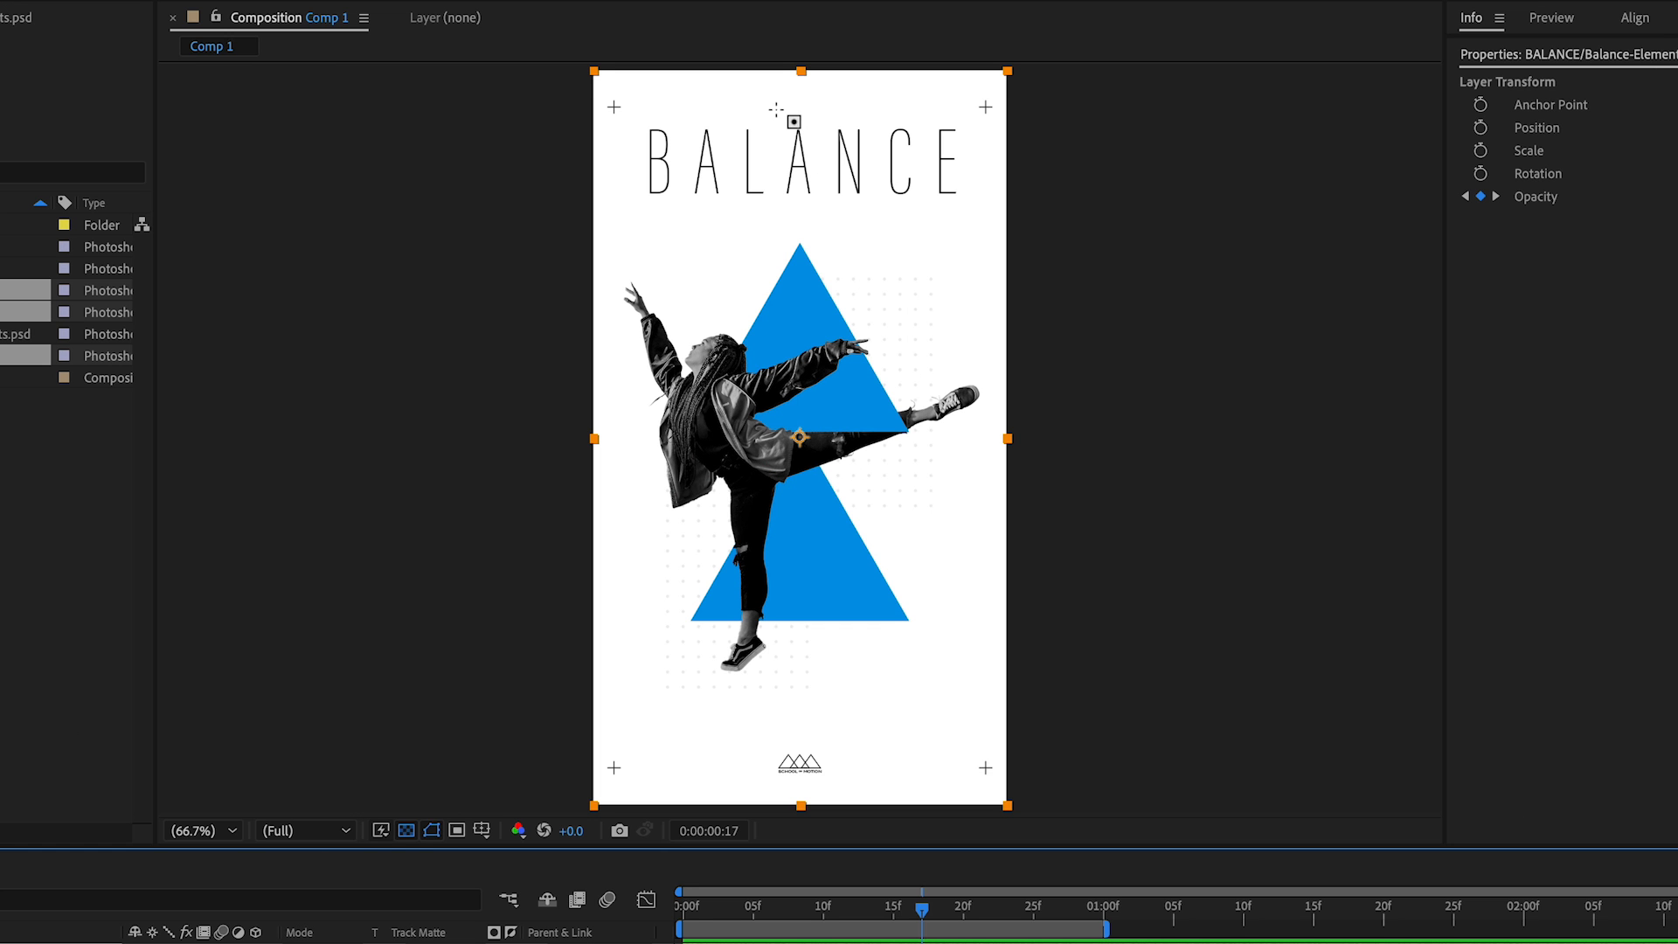
drag(772, 110, 822, 207)
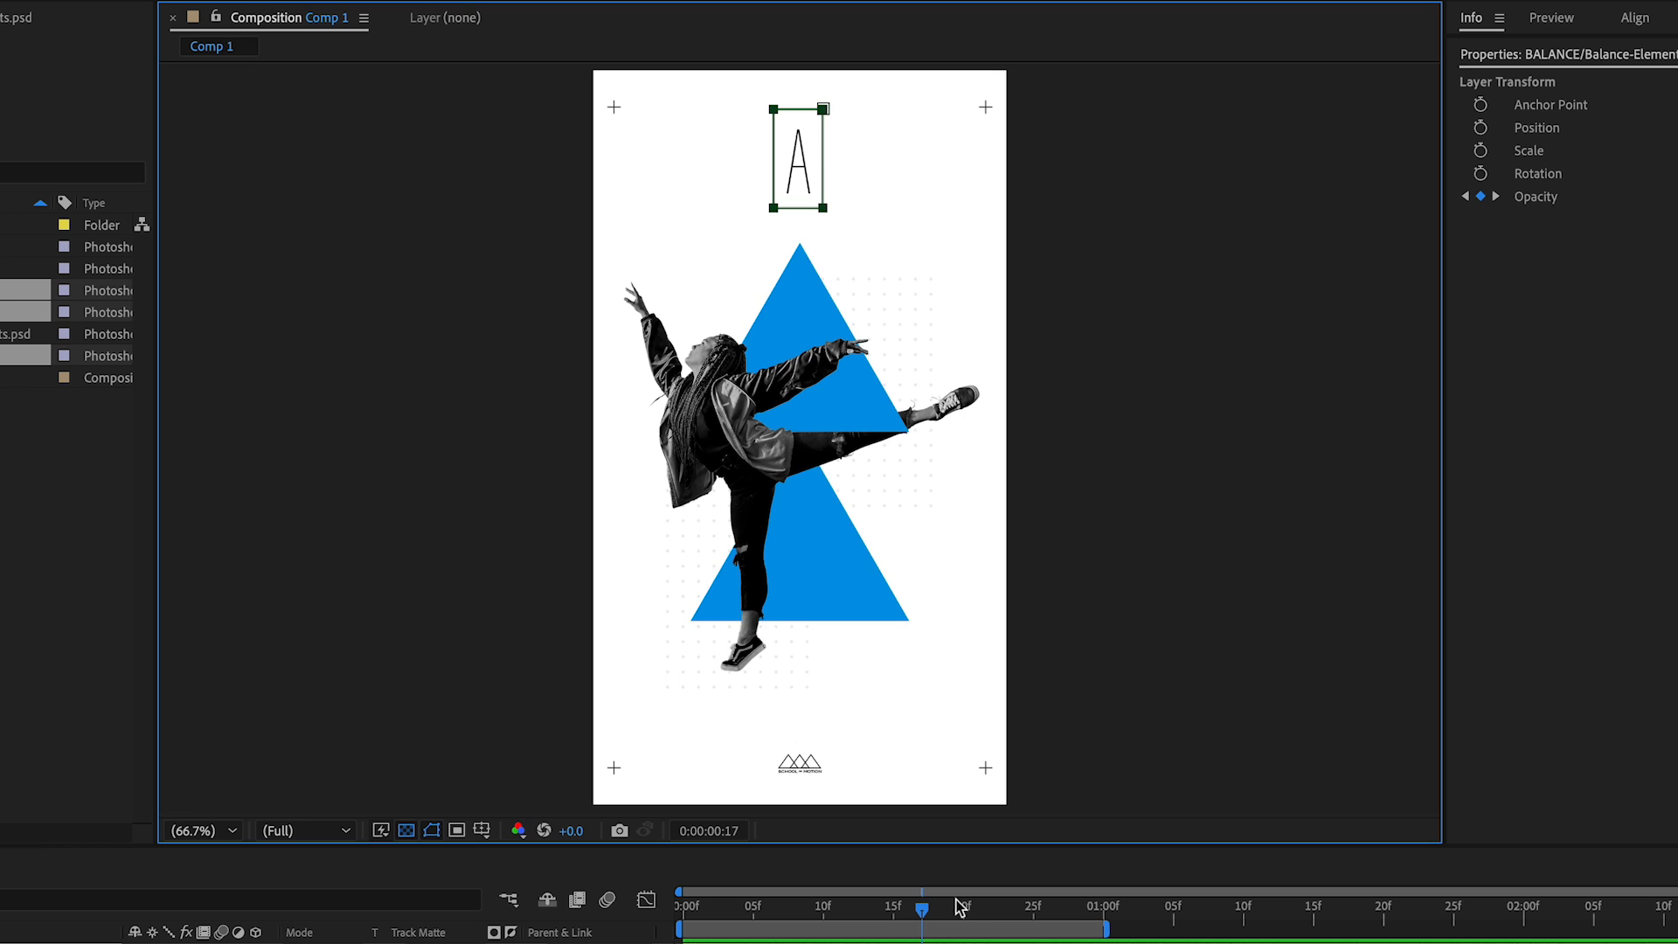
Add a Mask Path keyframe to Mask 1 on the BALANCE layer, make it a hold keyframe, and move it to frame 0.
drag(918, 909, 1001, 872)
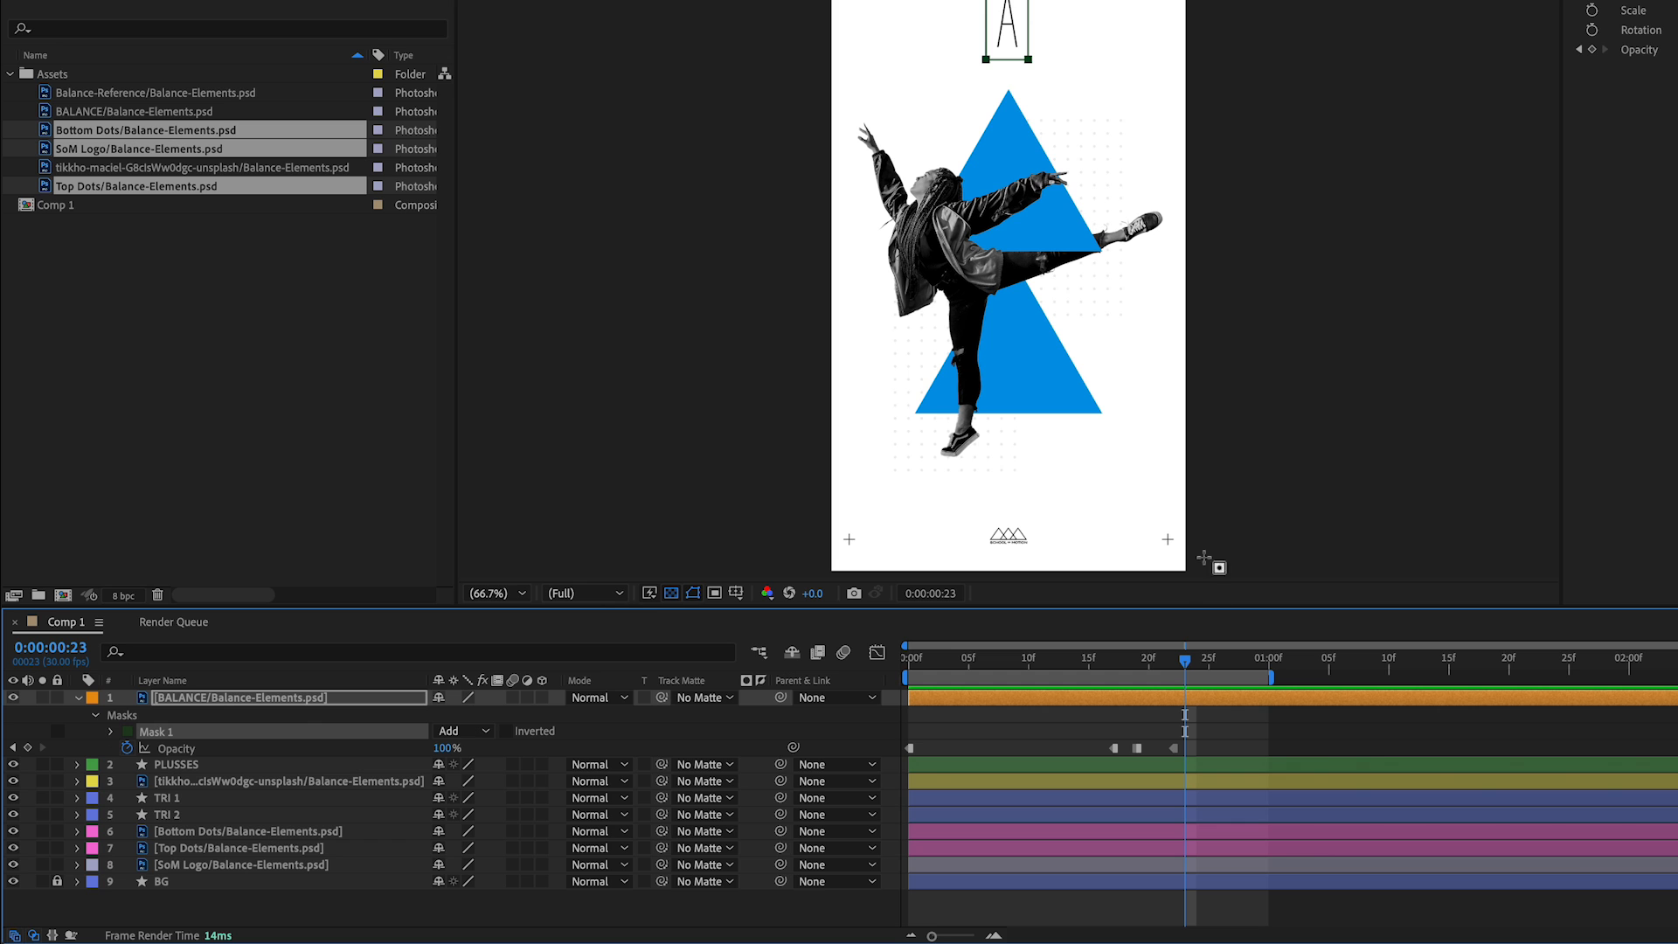
click(108, 733)
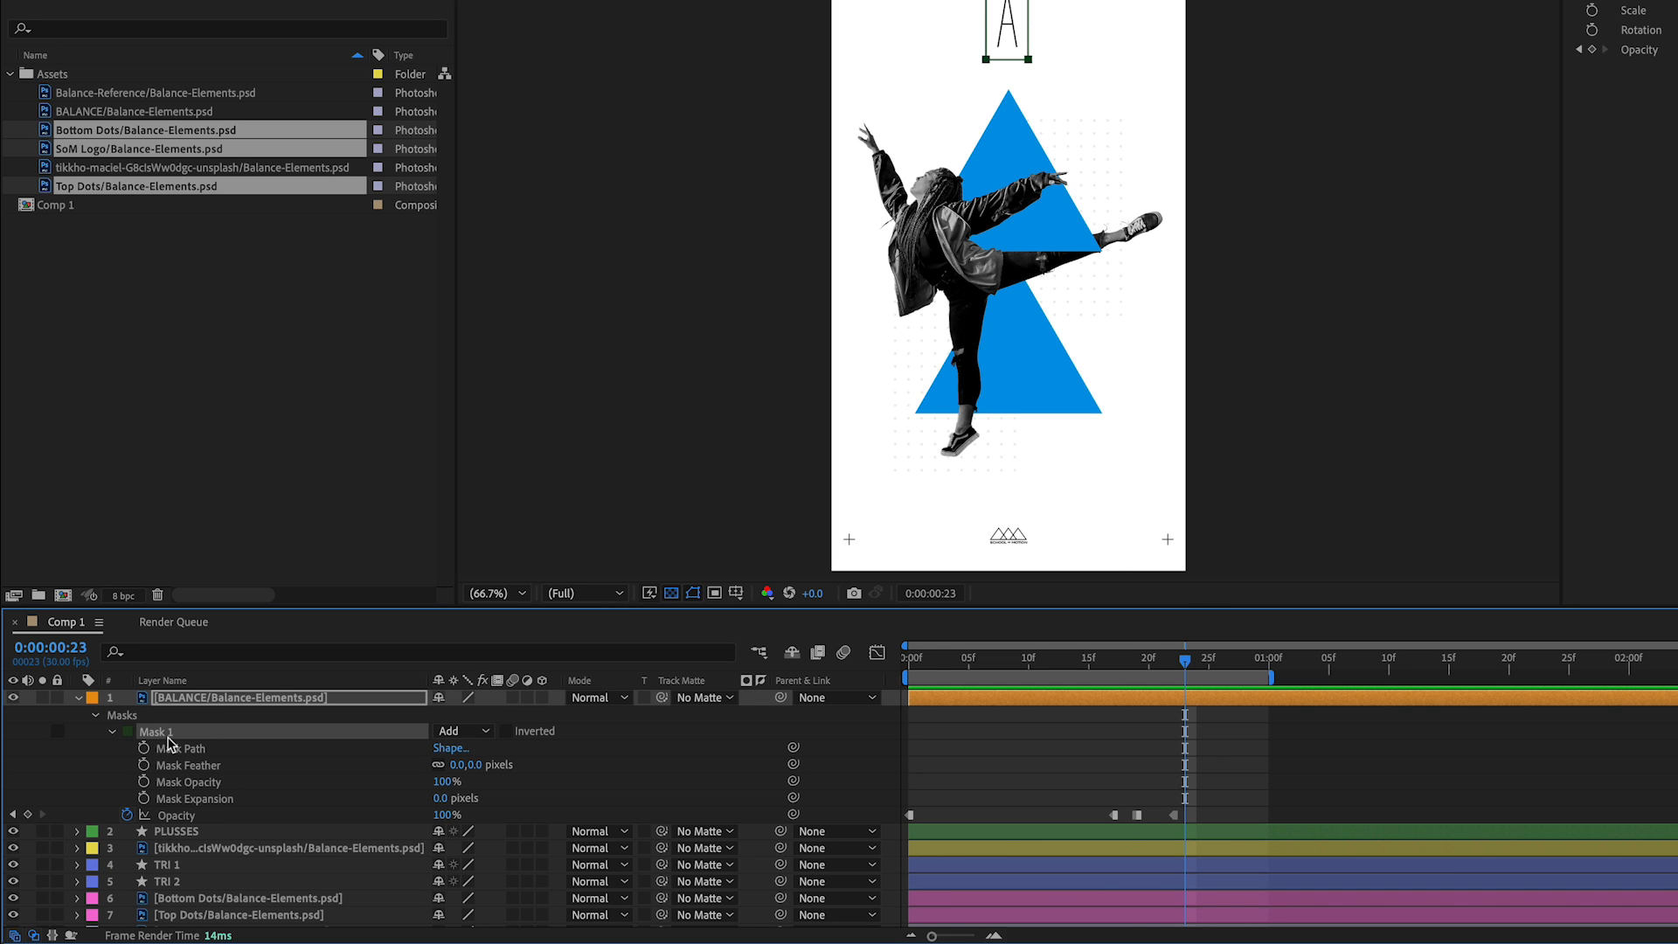
click(144, 749)
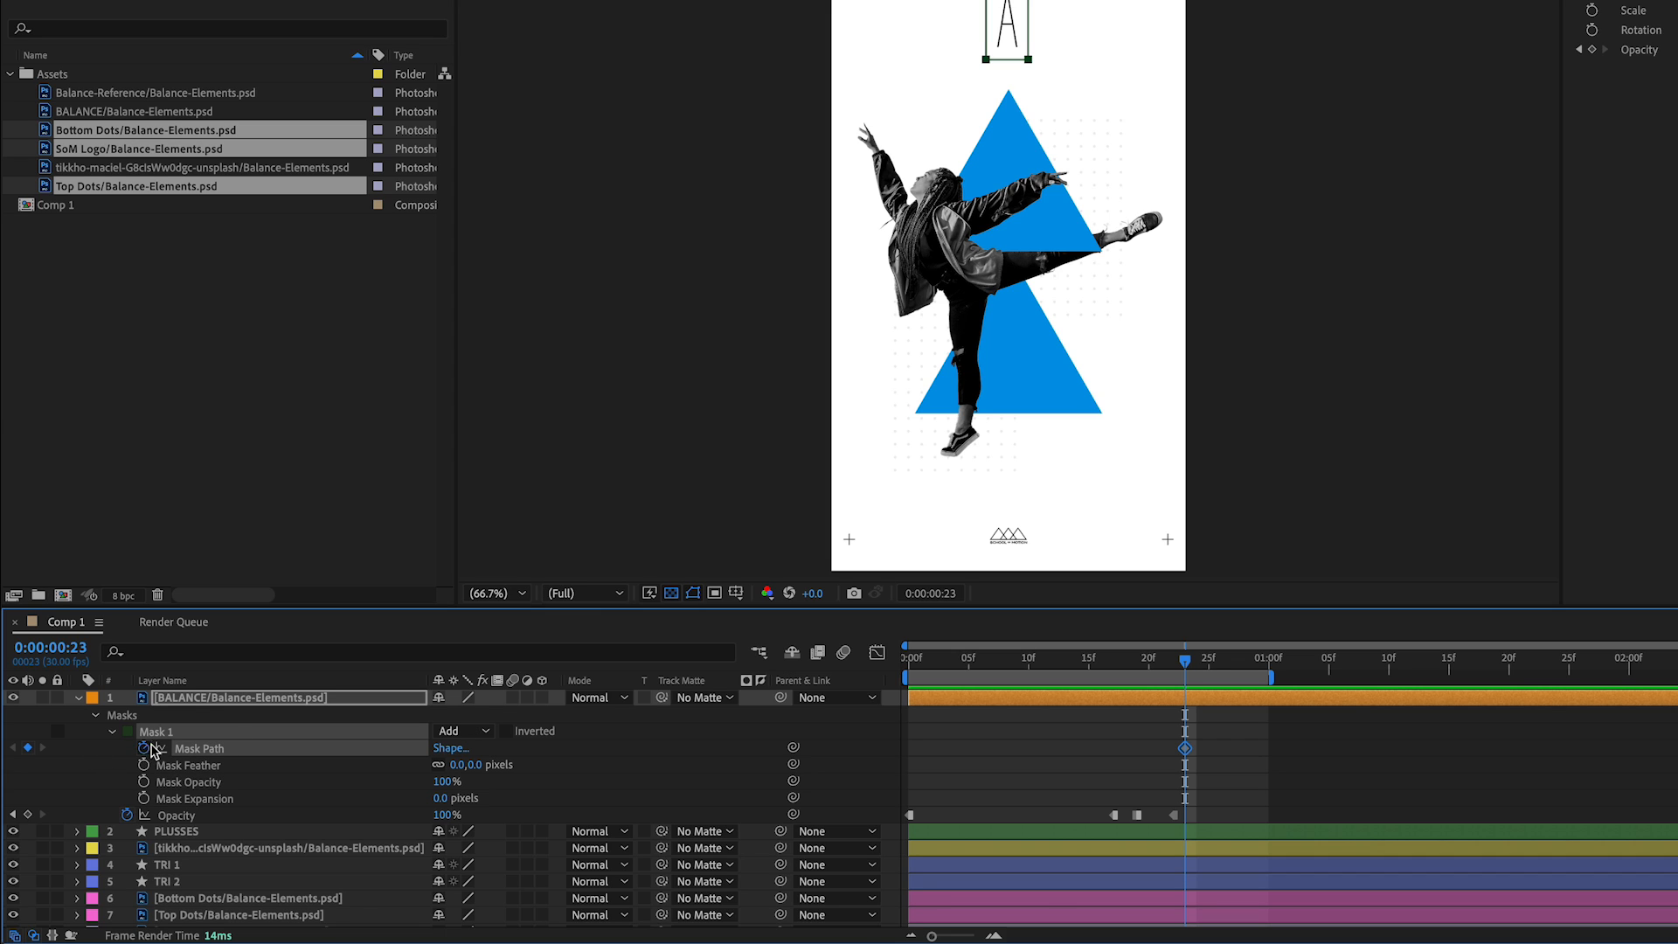
ctrl+click(1185, 749)
drag(1186, 753, 916, 758)
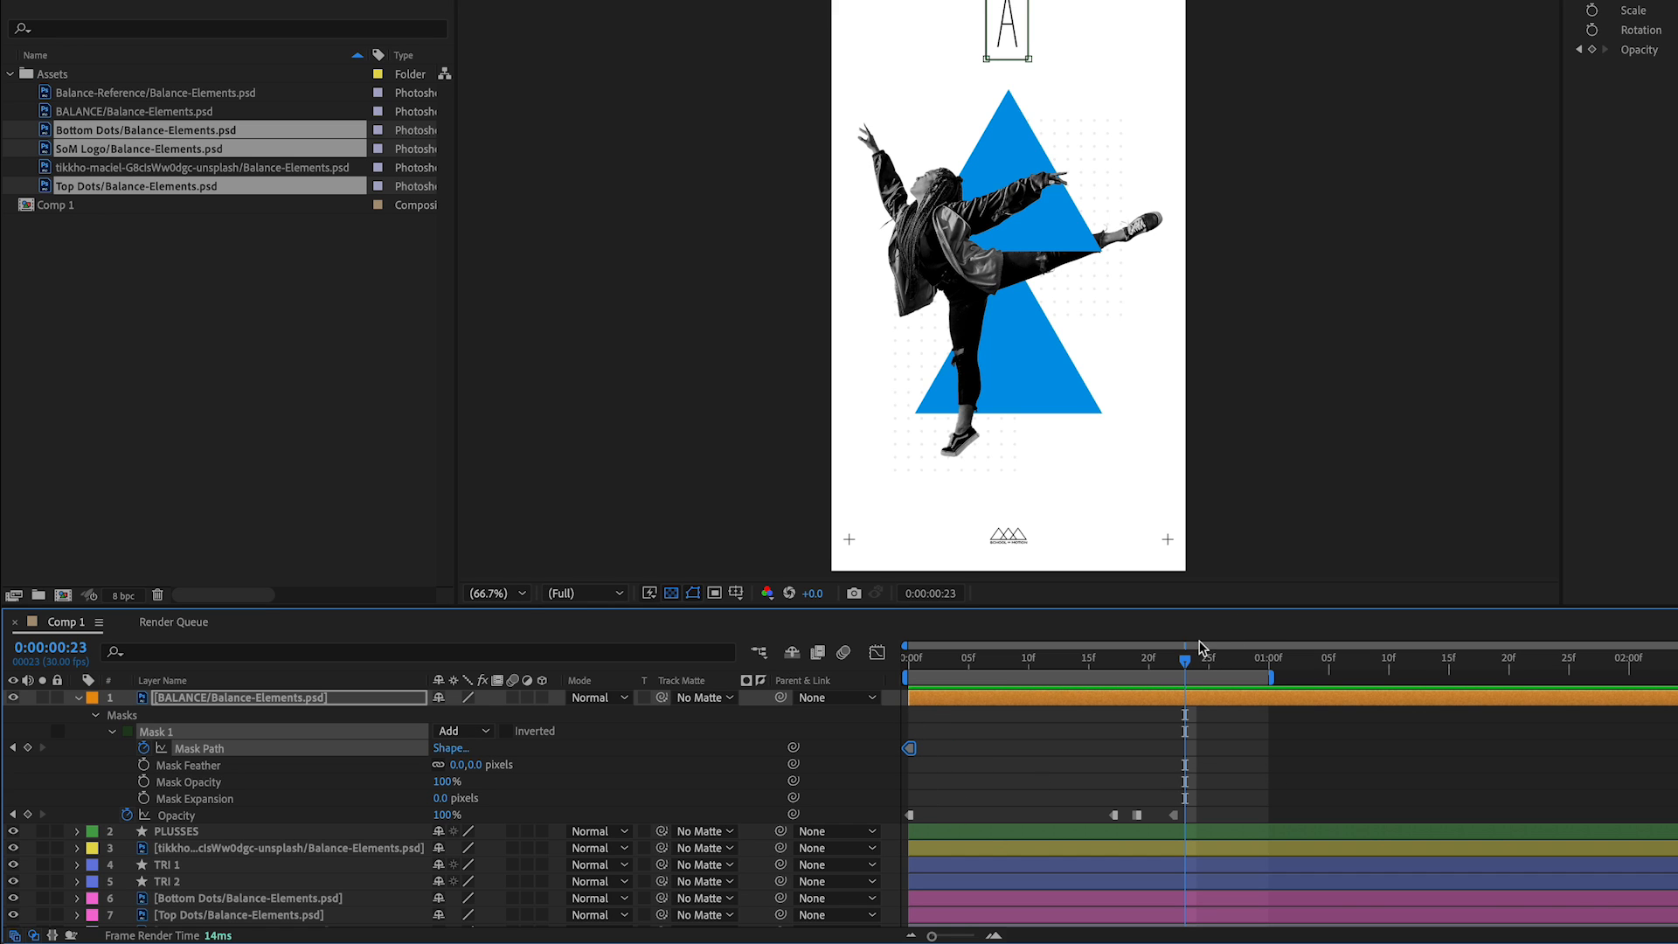
At frame 23, widen Mask 1 on both sides to reveal the letters LAN, and compare with the previous frame.
mouse_move(1180, 666)
mouse_down()
mouse_move(1041, 686)
mouse_move(1188, 670)
mouse_up()
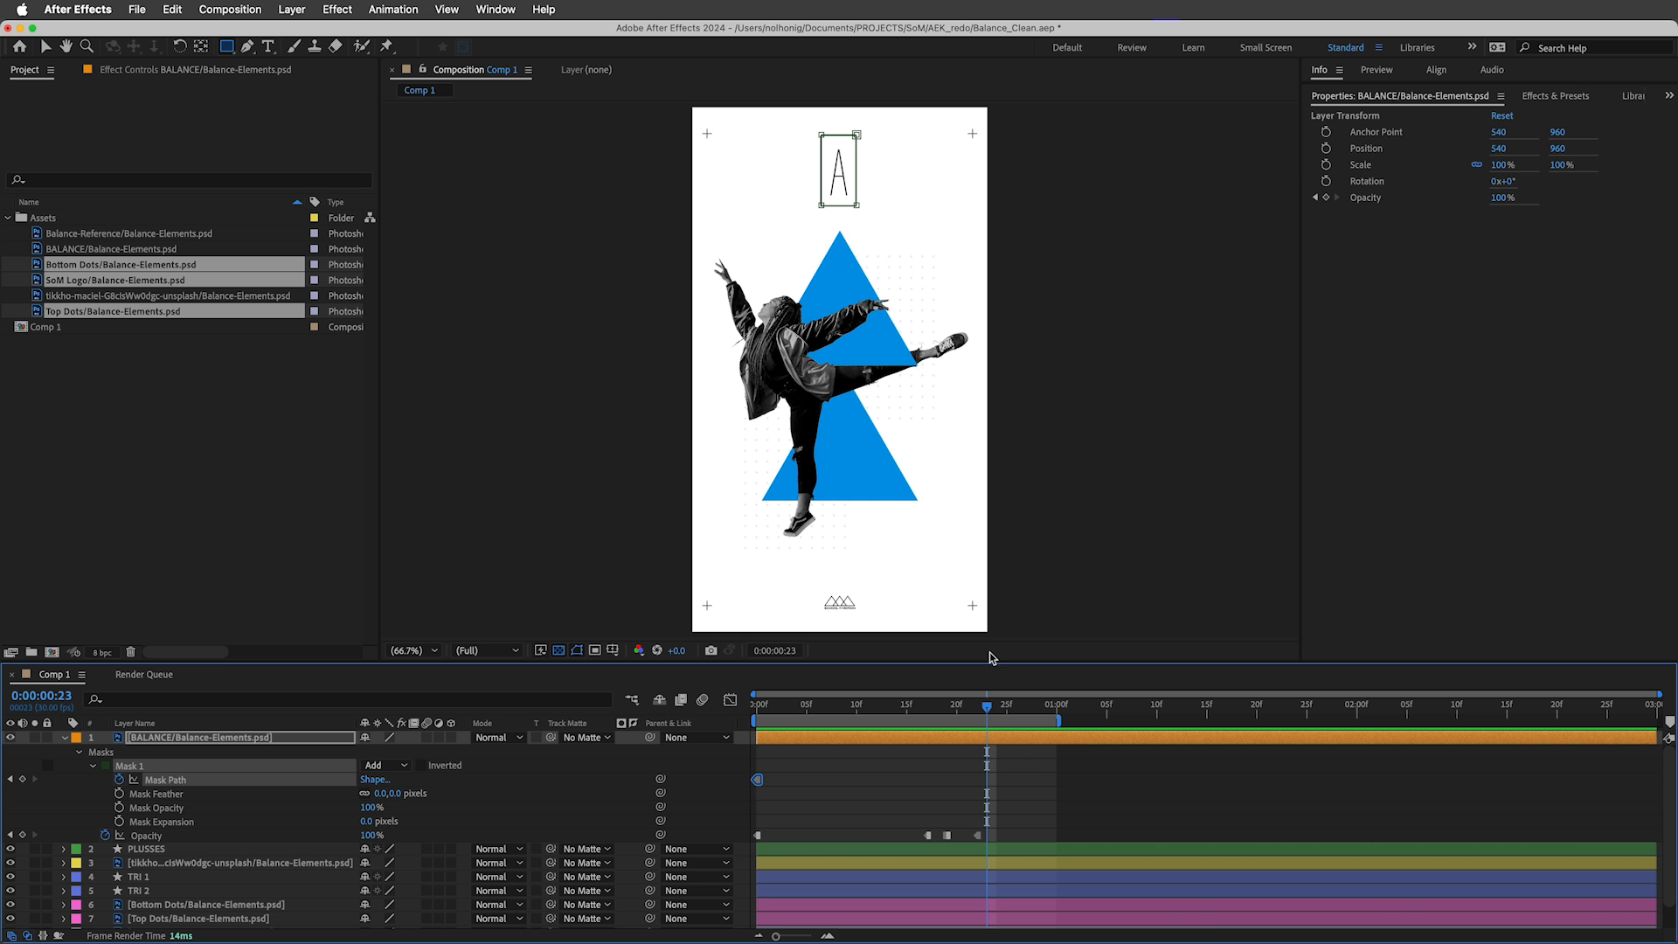
key(v)
drag(846, 115, 916, 258)
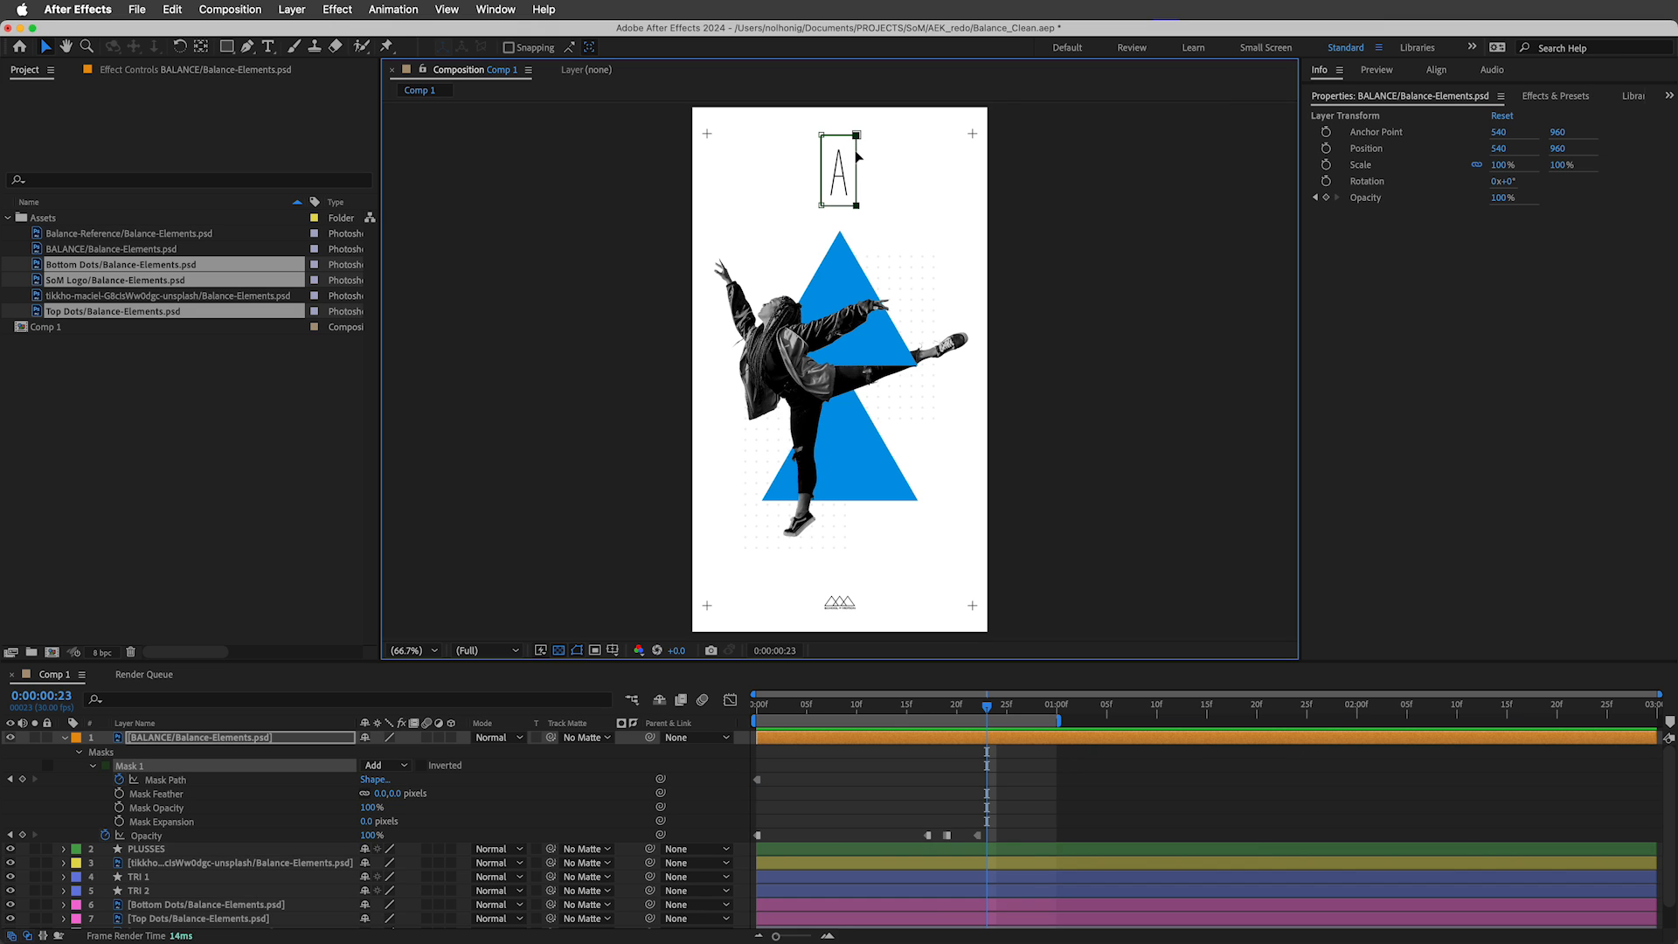
drag(858, 155, 785, 255)
key(shift+Left)
key(shift+Left)
key(shift+Left)
key(shift+Left)
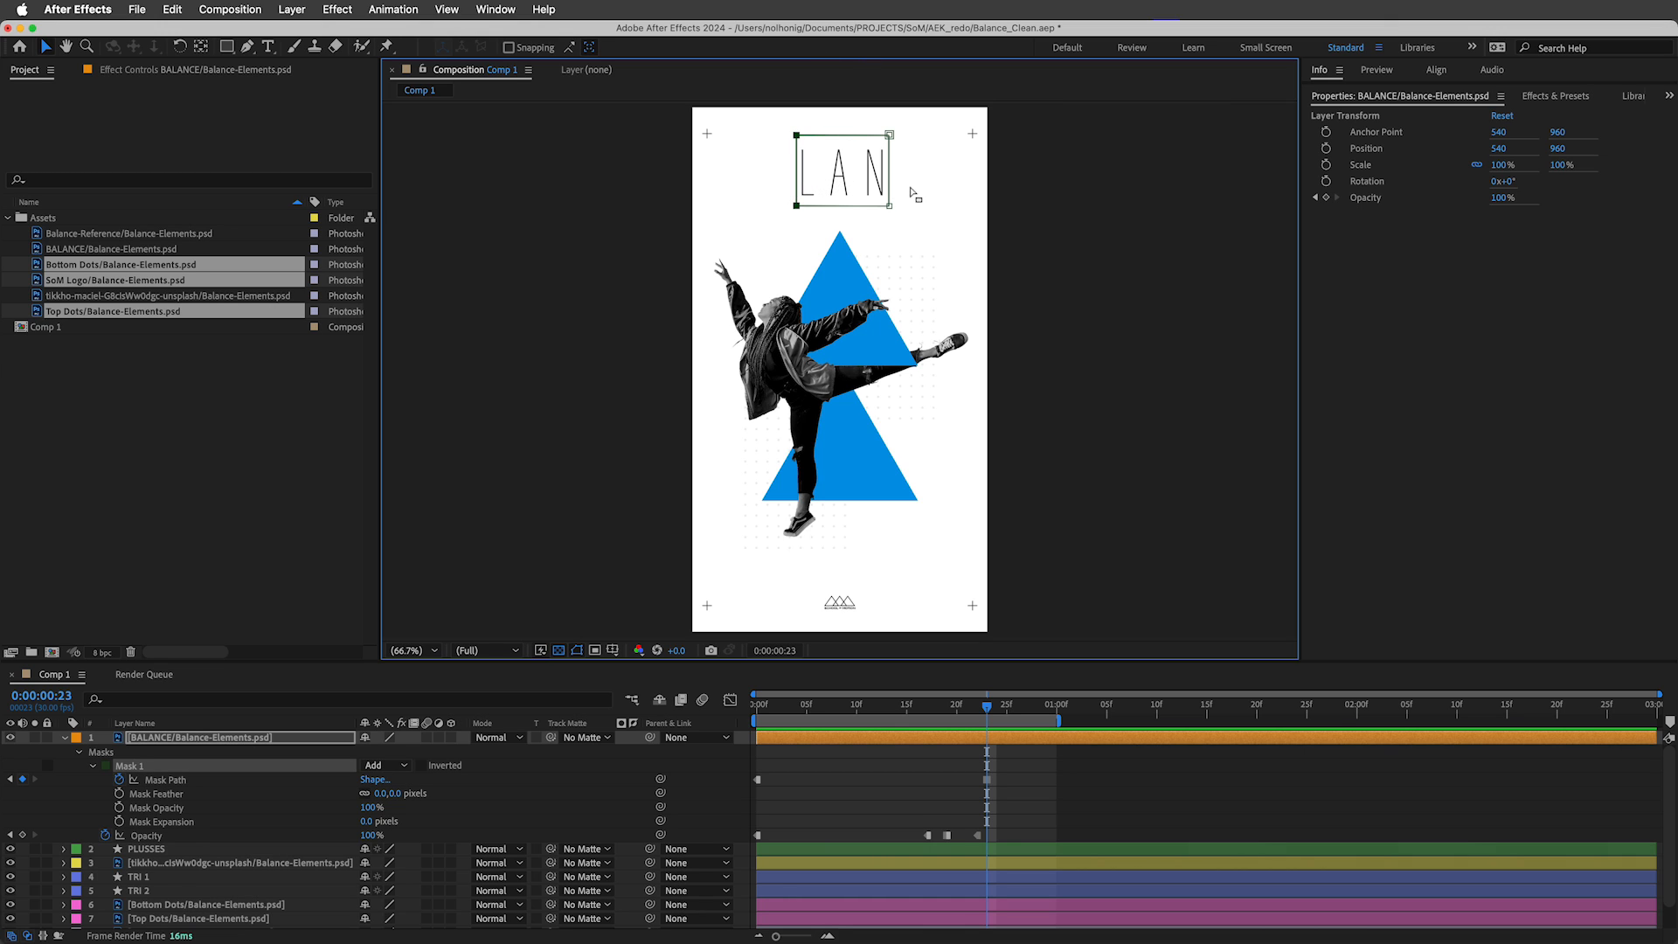
click(1032, 786)
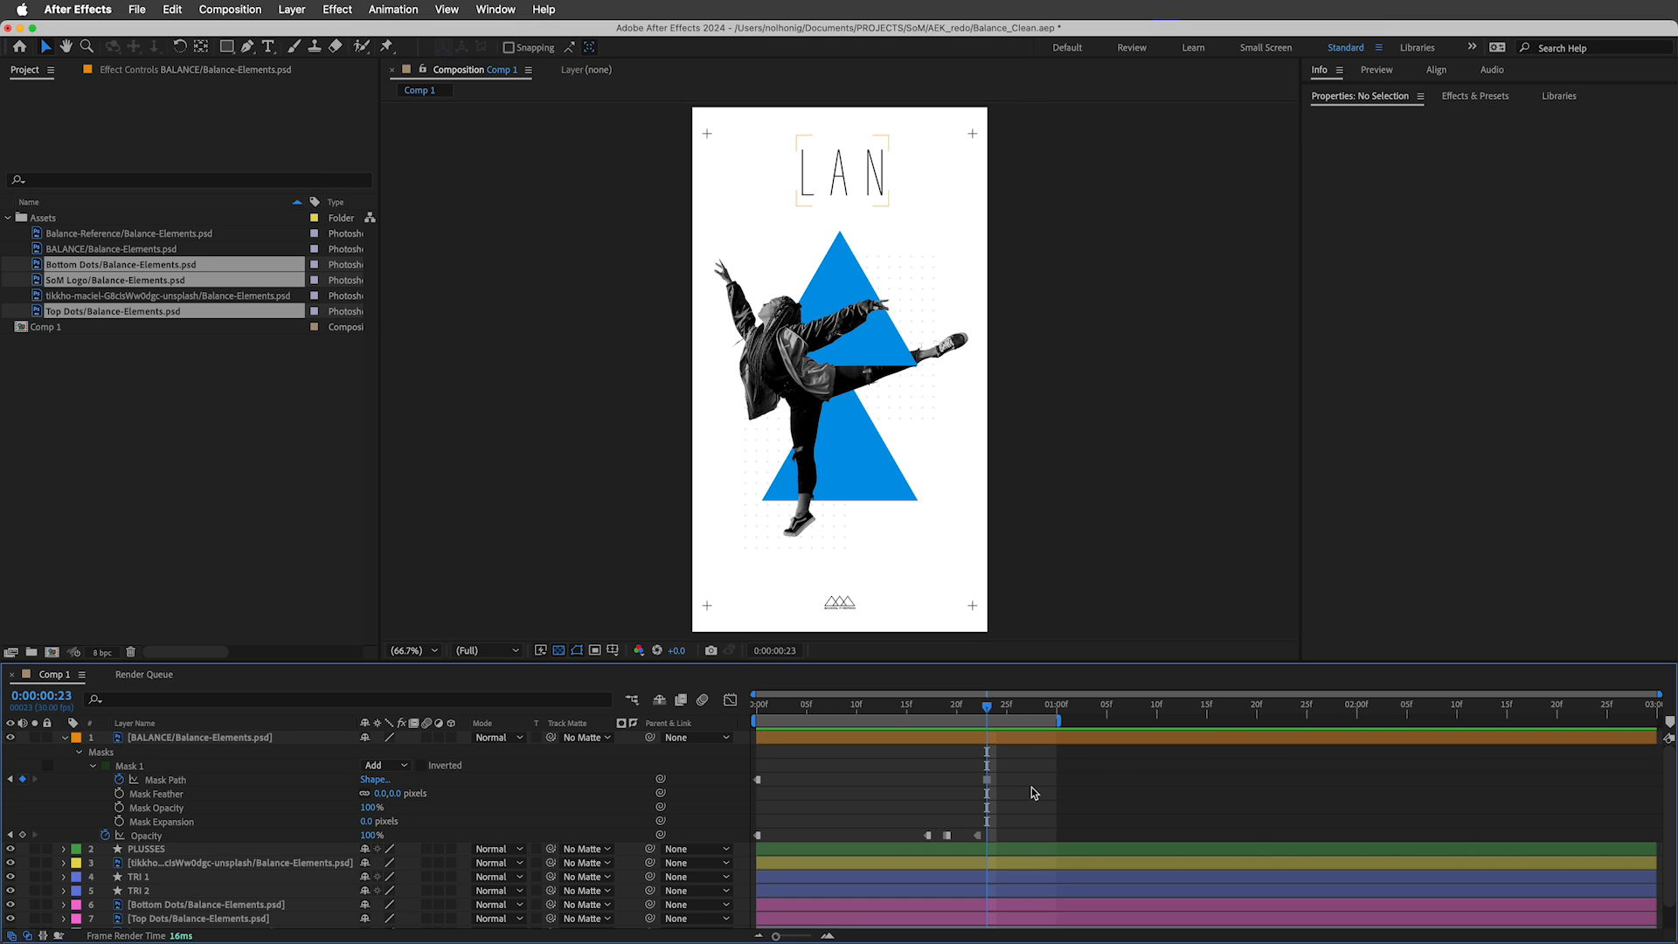
key(Page_Up)
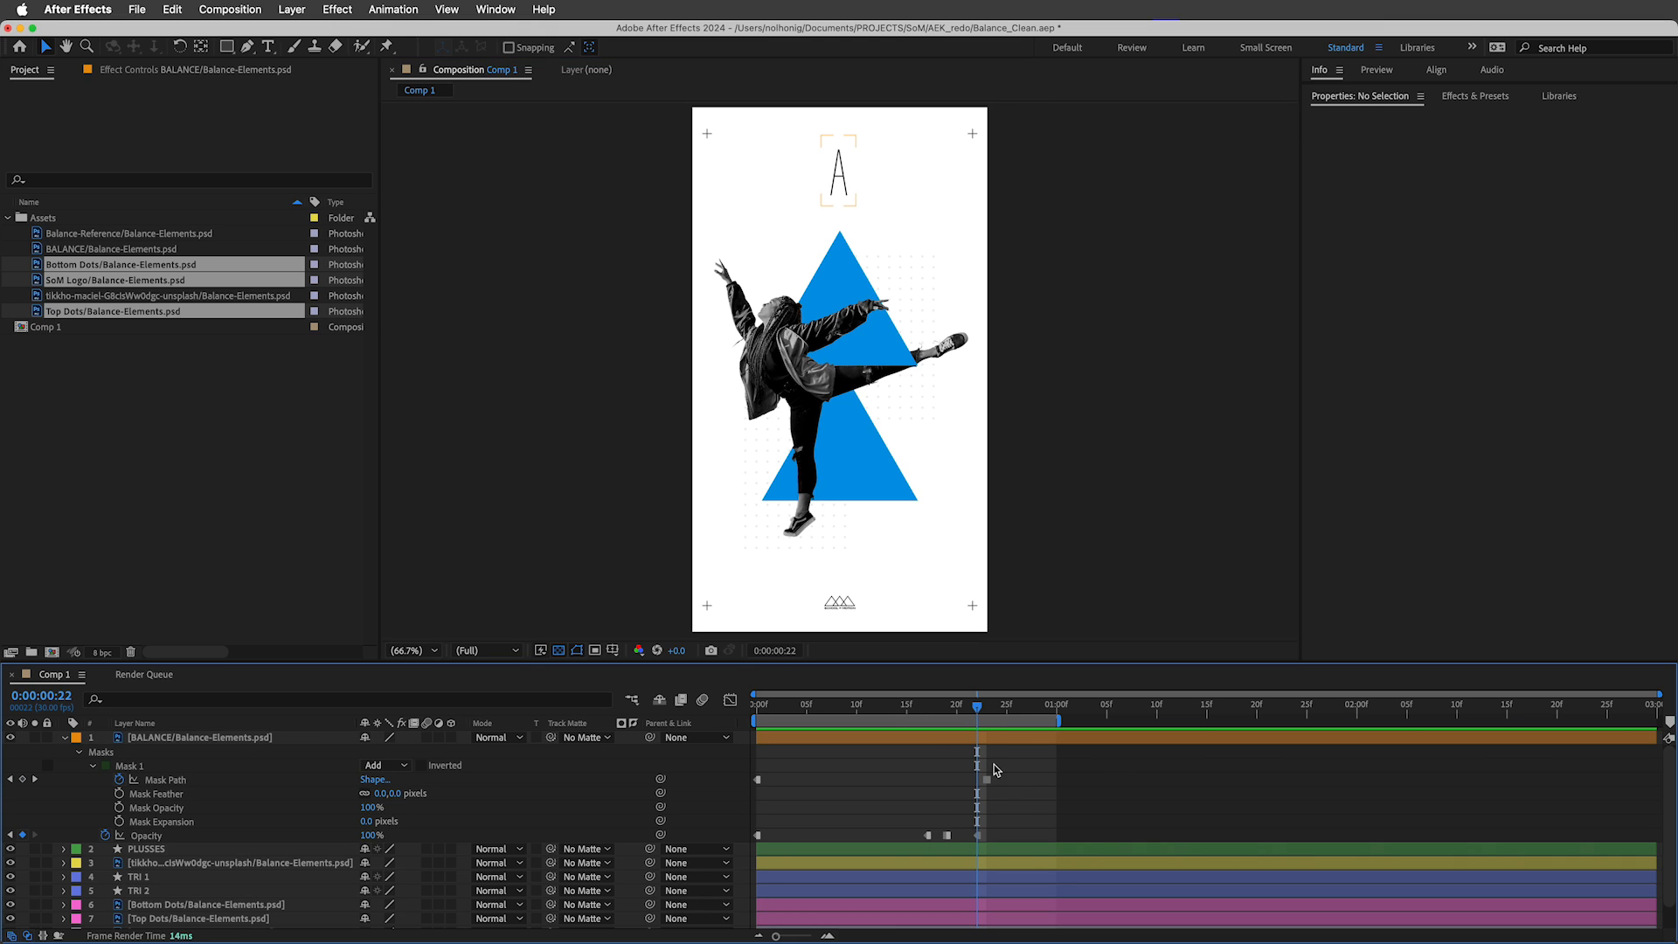
key(Page_Down)
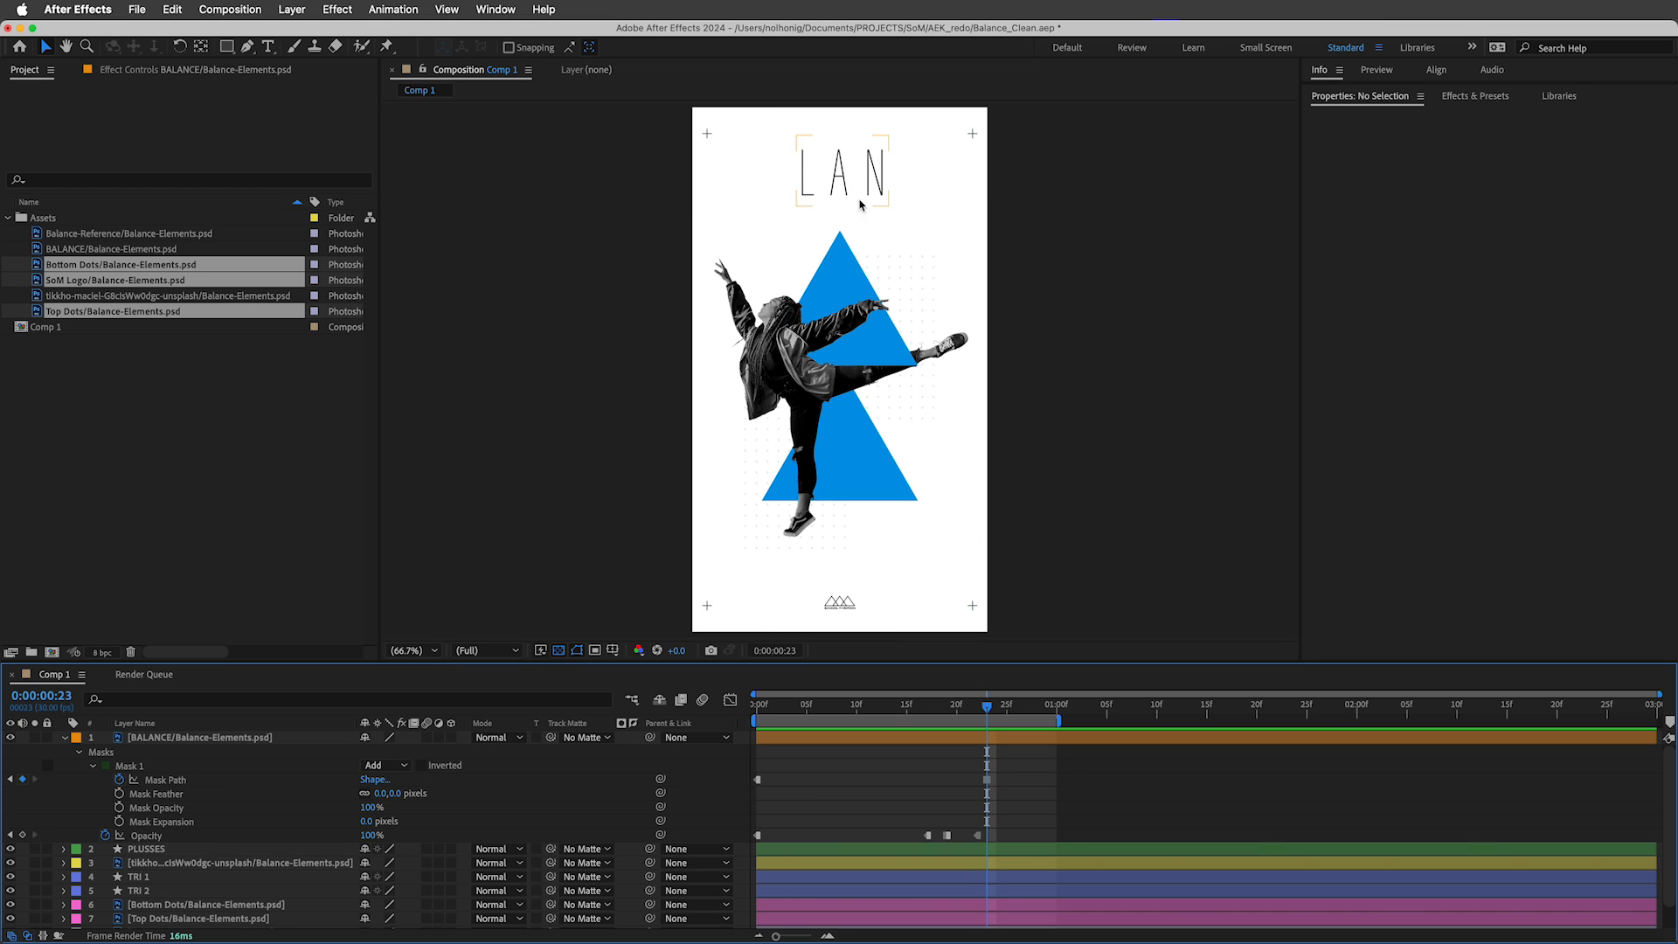
Advance to frame 25 and extend both sides of Mask 1 outward to reveal the letters ALANC.
key(Page_Down)
key(Page_Down)
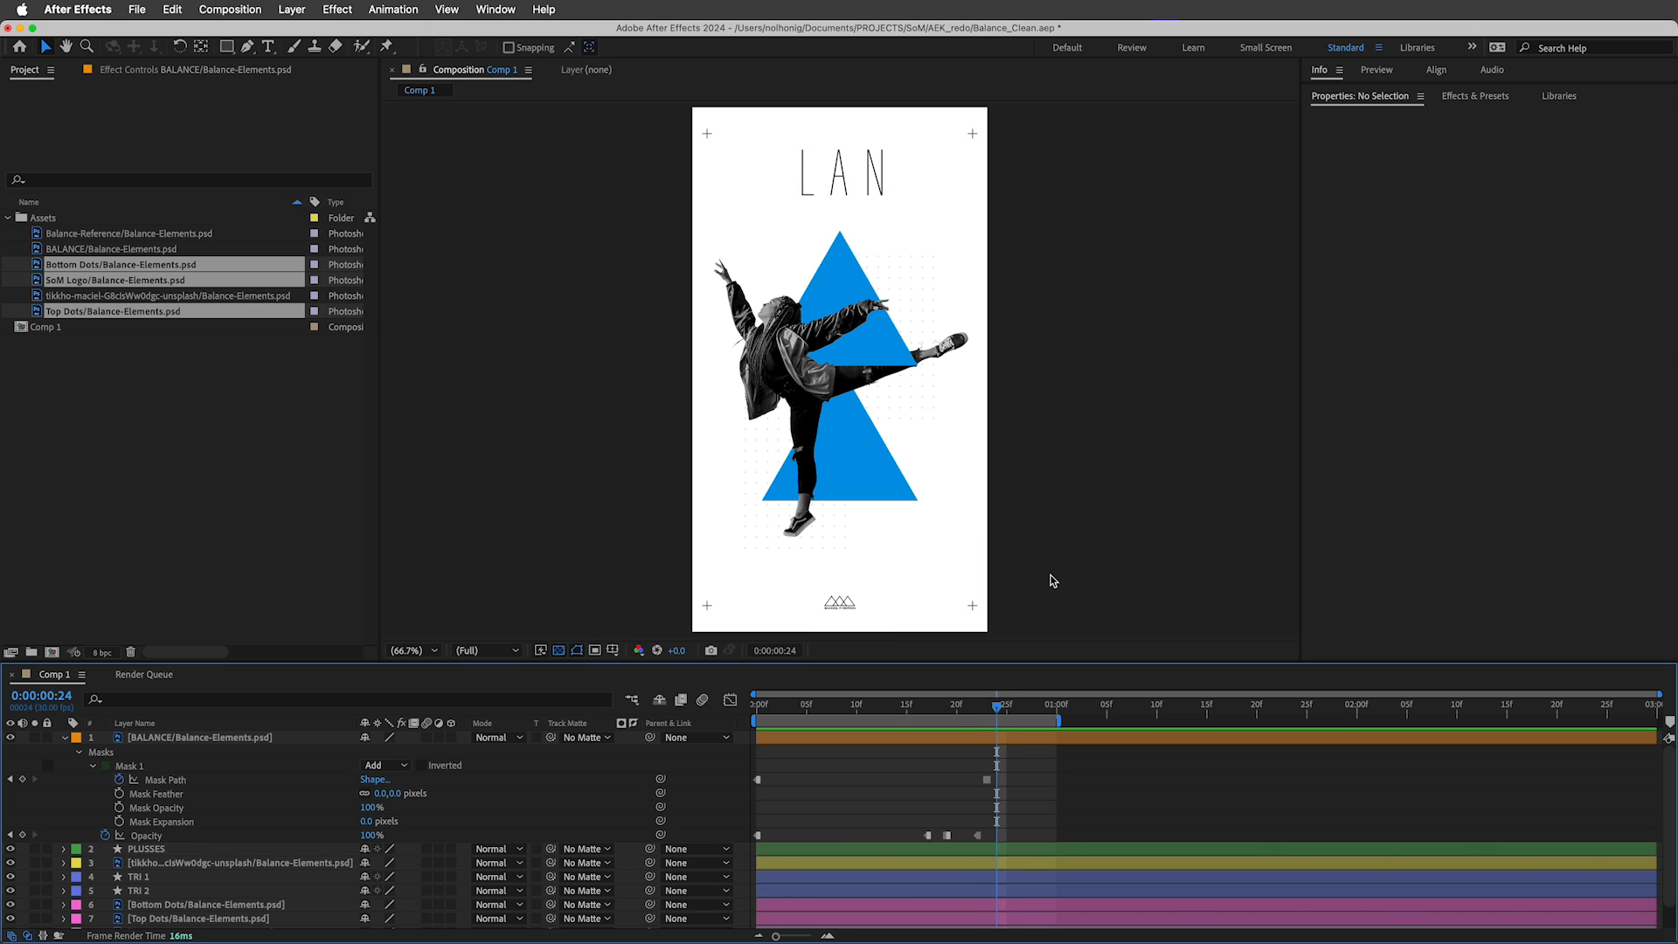
click(986, 779)
click(876, 251)
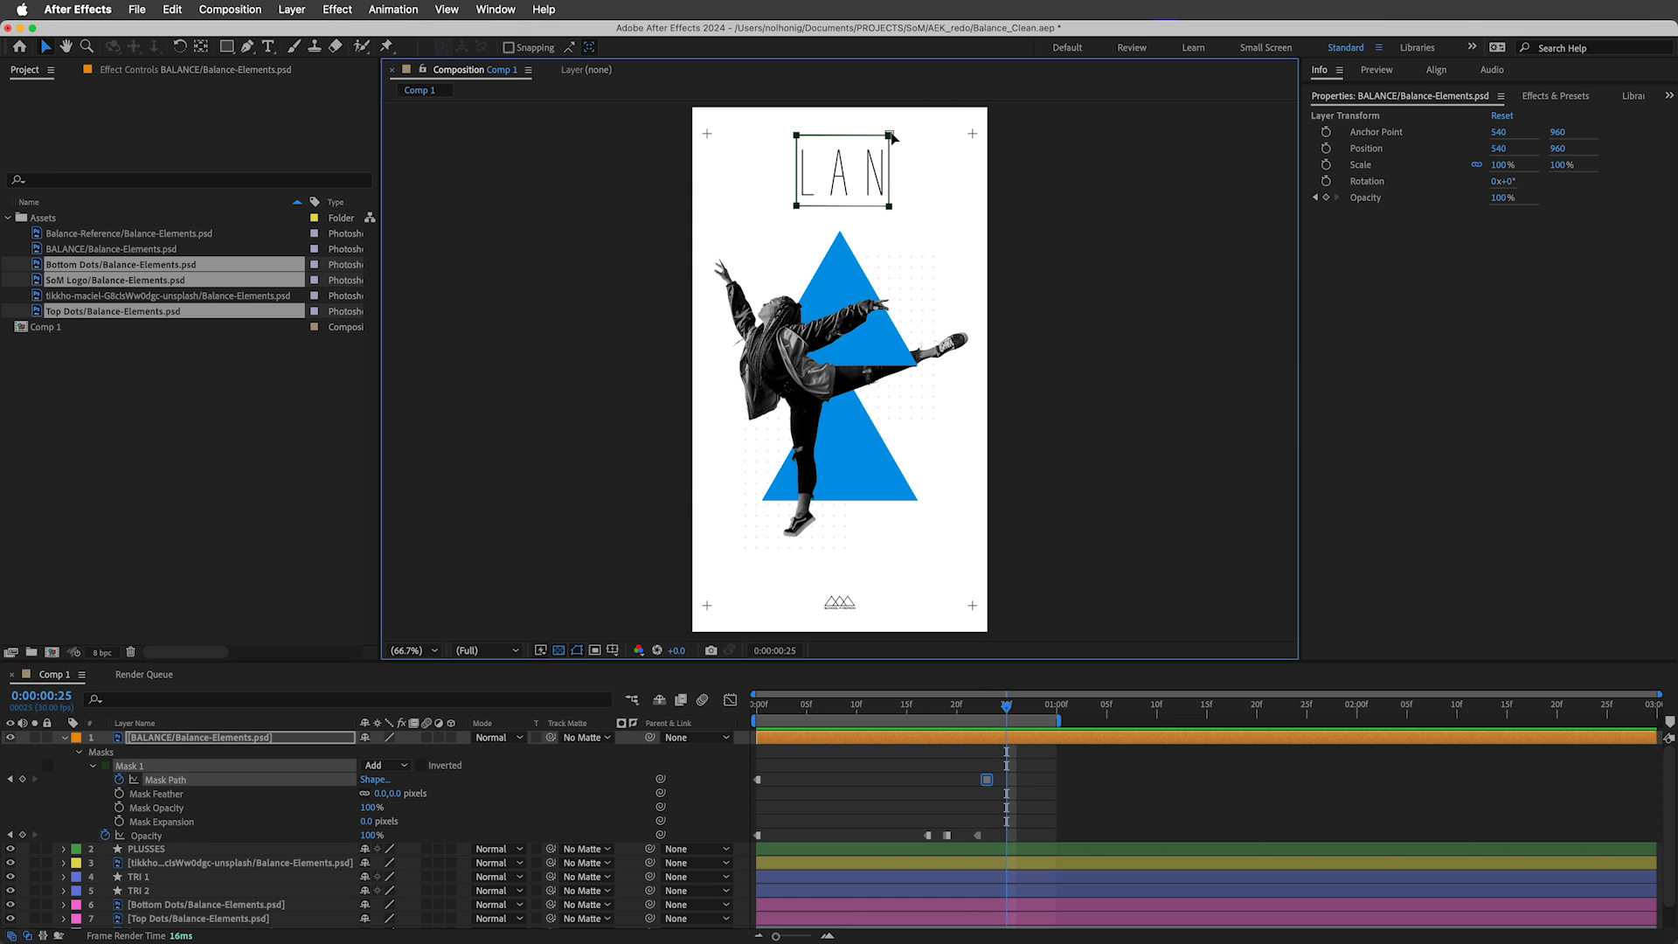
drag(877, 123, 930, 249)
key(Right)
key(Right)
key(Right)
key(Right)
key(Right)
key(Right)
key(Right)
key(Right)
key(Right)
key(Right)
key(Right)
key(Right)
key(Right)
key(Right)
key(Right)
key(Right)
key(Right)
key(Right)
key(Right)
key(Right)
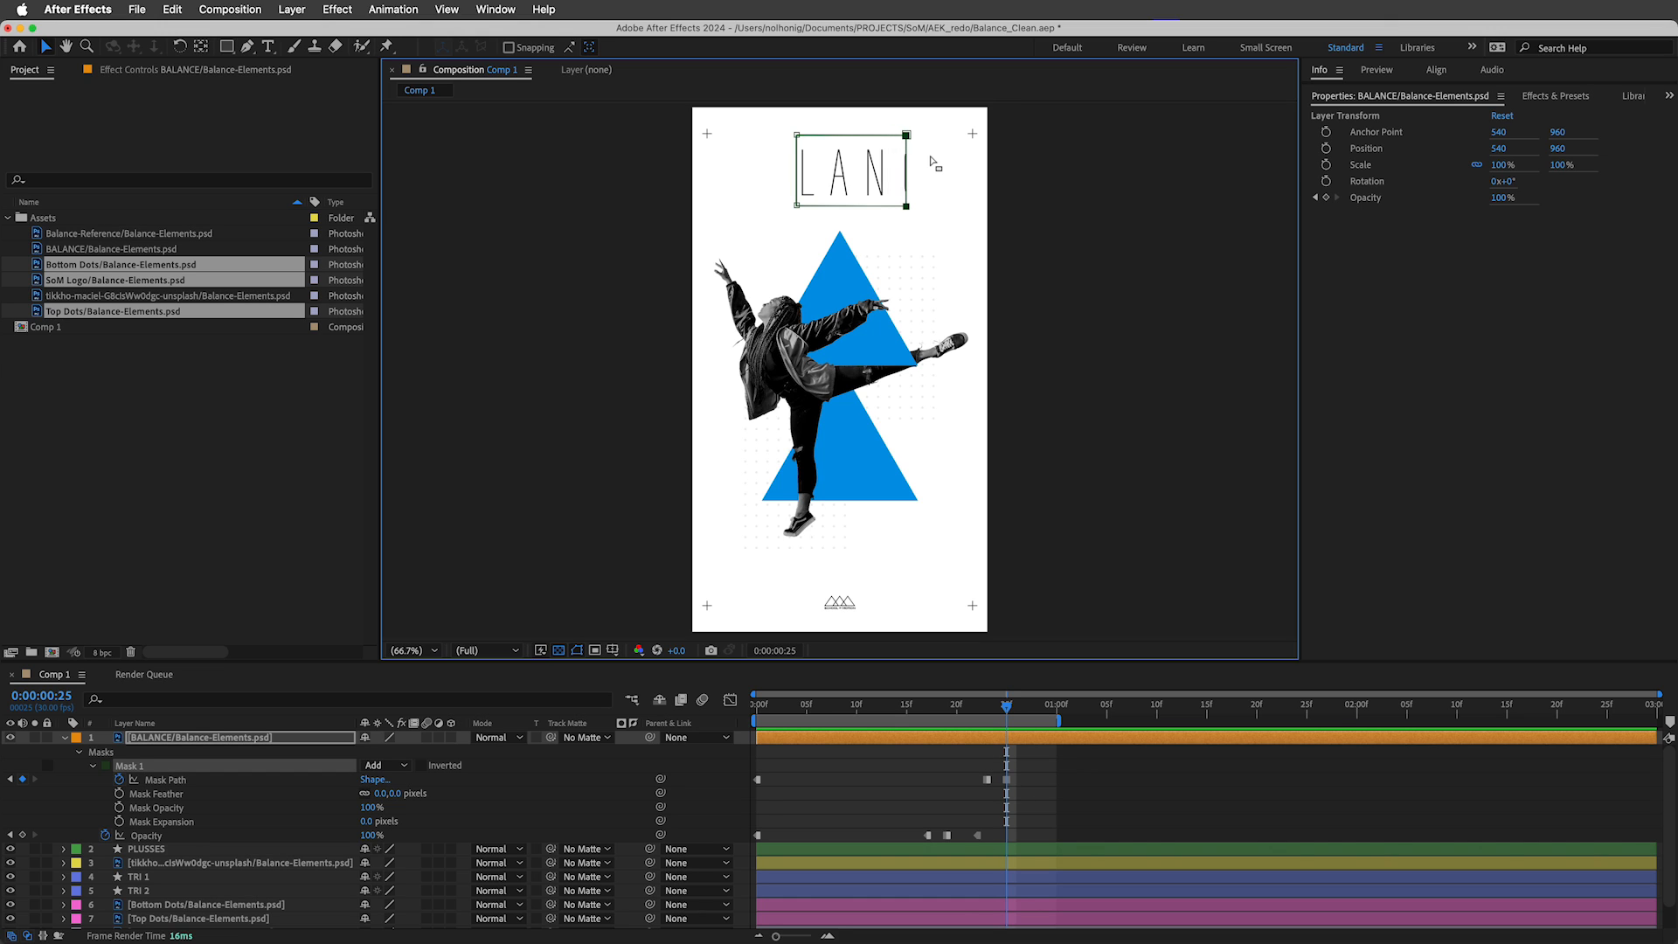
key(Right)
key(Right)
key(Right)
key(Right)
key(Right)
drag(839, 111, 736, 270)
key(Left)
key(Left)
key(Left)
key(Left)
key(Left)
key(Left)
key(Left)
key(Left)
key(Left)
key(Left)
key(Left)
key(Left)
key(Left)
key(Left)
key(Left)
key(Left)
key(Left)
key(Left)
key(Left)
key(Left)
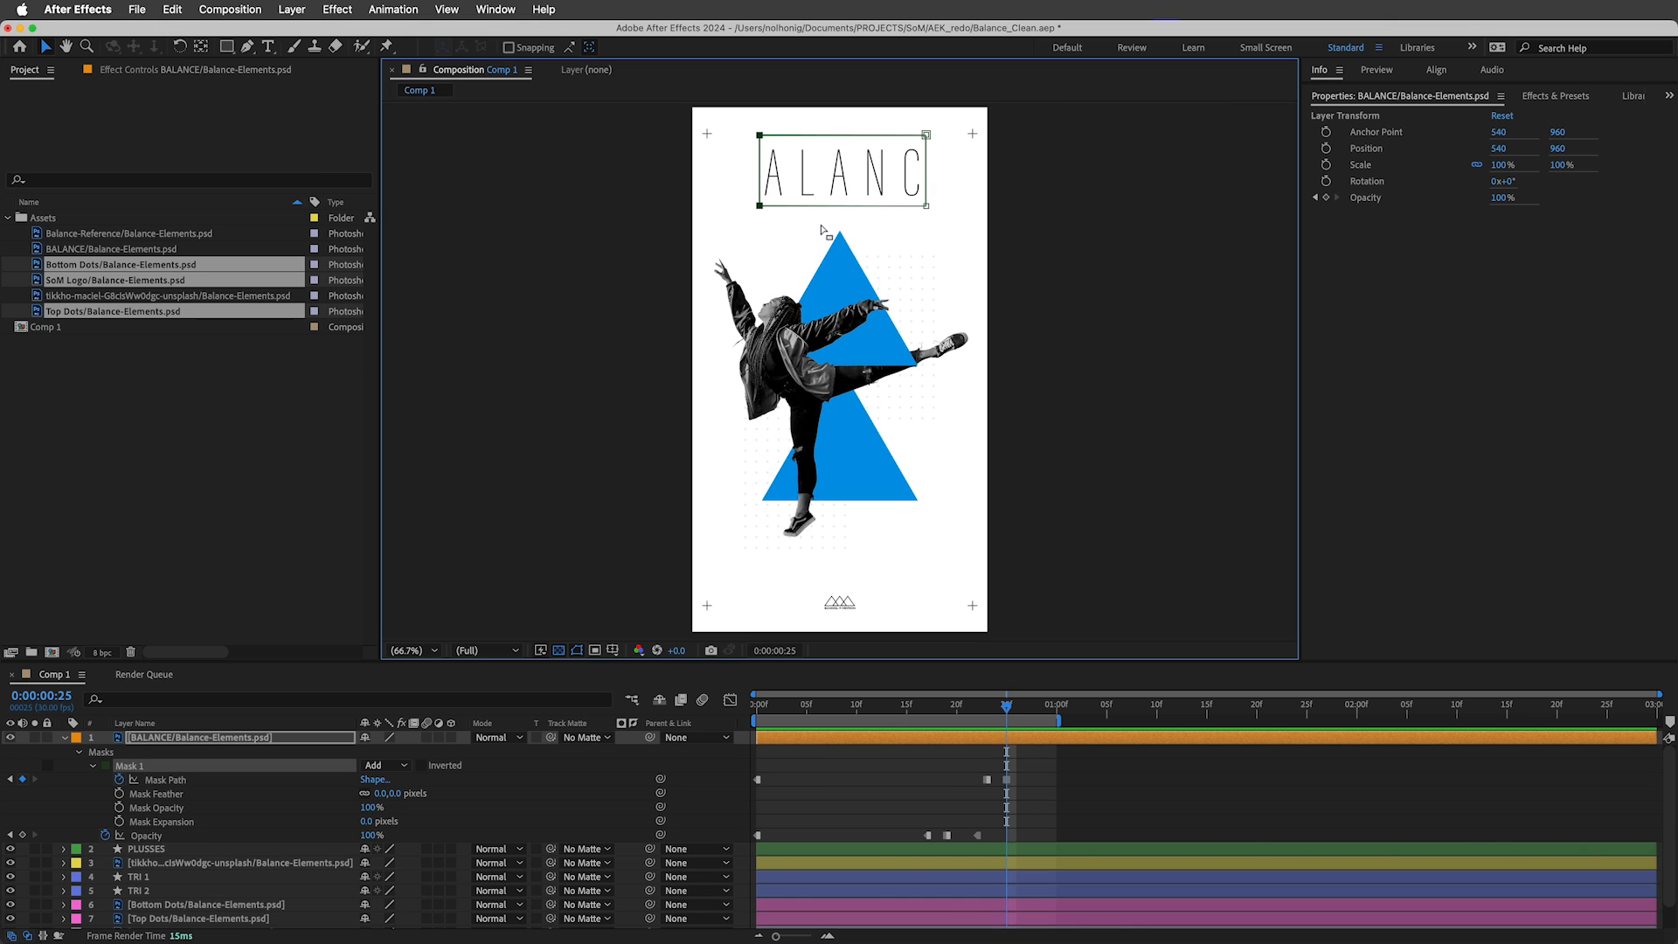
Advance to frame 27 and extend both sides of Mask 1 outward to reveal the whole word BALANCE.
key(Page_Down)
key(Page_Down)
key(Left)
key(Left)
key(Left)
key(Left)
key(Left)
key(Left)
key(Left)
key(Left)
key(Left)
key(Left)
key(Left)
key(Left)
key(Left)
key(Left)
key(Left)
key(Left)
key(Left)
key(Left)
key(Left)
key(Left)
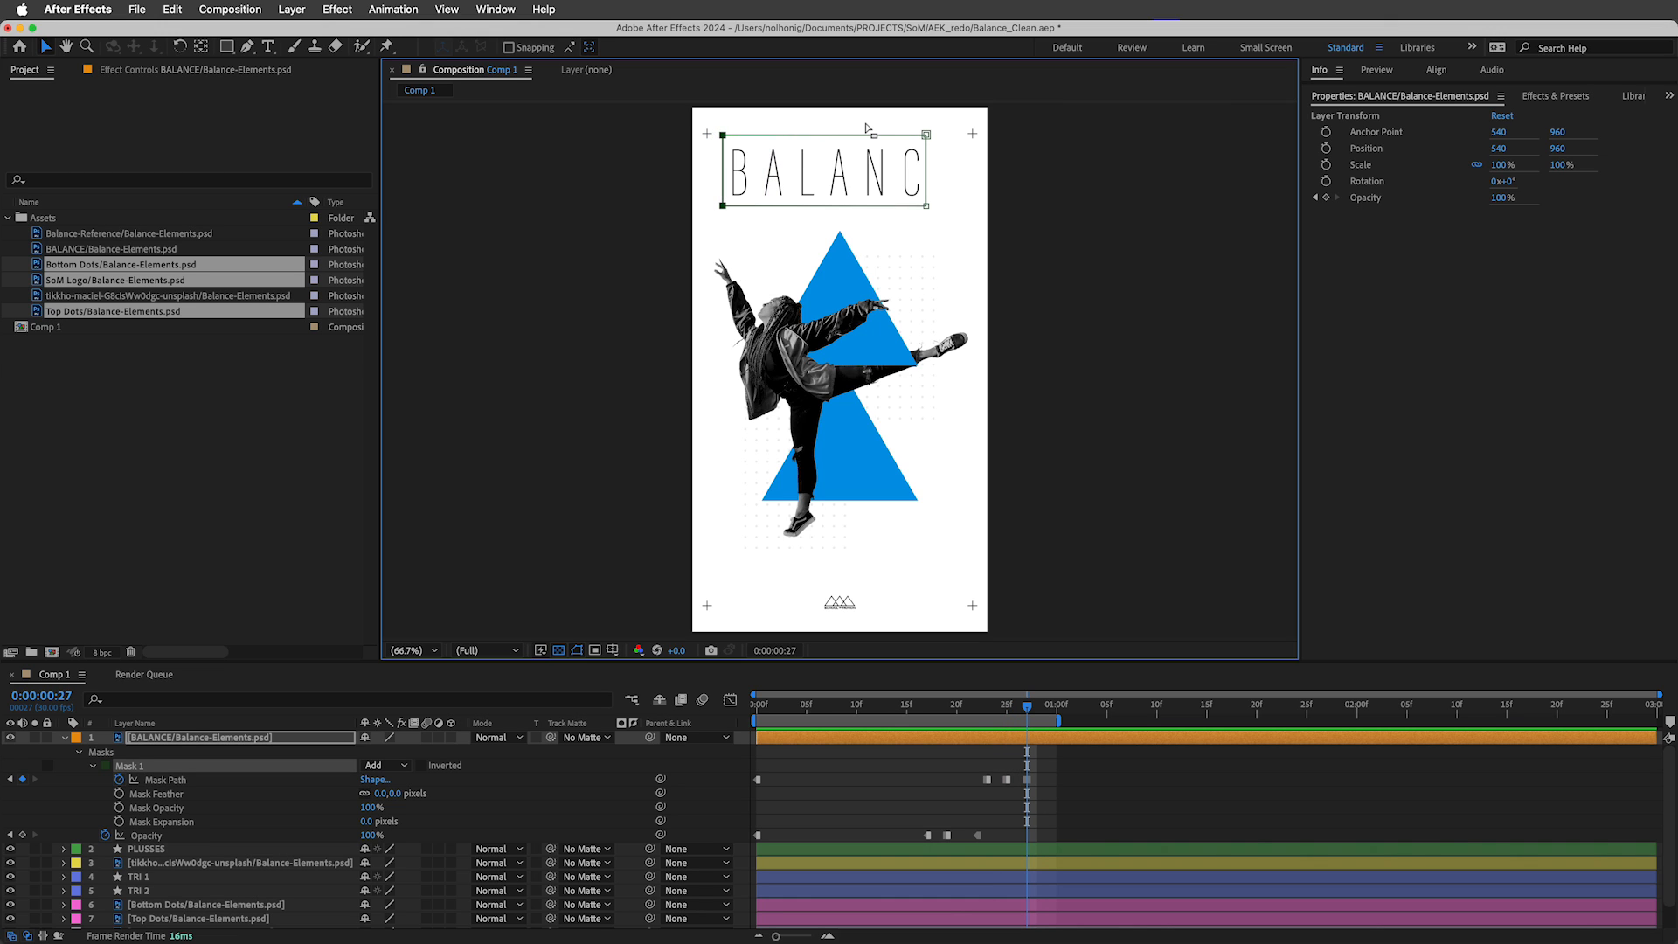
drag(904, 120, 993, 259)
key(Right)
key(Right)
key(Right)
key(Right)
key(Right)
key(Right)
key(Right)
key(Right)
key(Right)
key(Right)
key(Right)
key(Right)
key(Right)
key(Right)
key(Right)
key(Right)
key(Right)
key(Right)
key(Right)
key(Right)
key(Right)
key(Right)
key(Right)
key(Right)
key(Right)
key(Right)
key(Right)
key(Right)
key(Right)
key(Right)
key(Right)
key(Right)
key(Right)
key(Right)
key(Right)
key(Right)
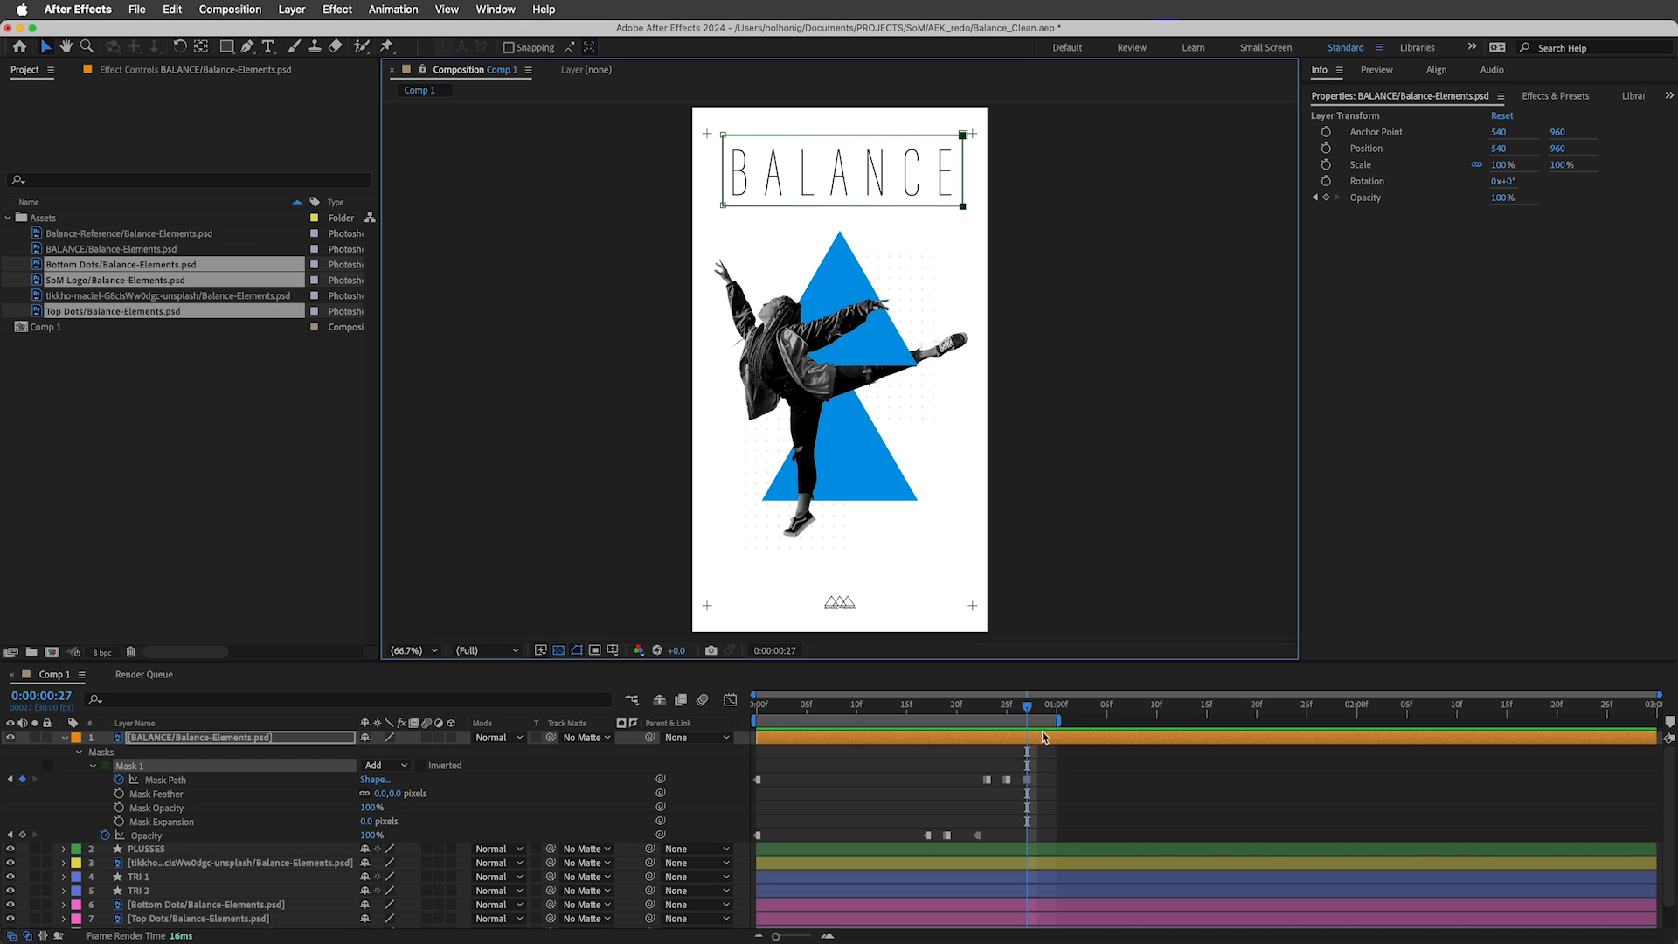
Extend the end of the work area to 0:00:01:13 and play back the title reveal.
key(space)
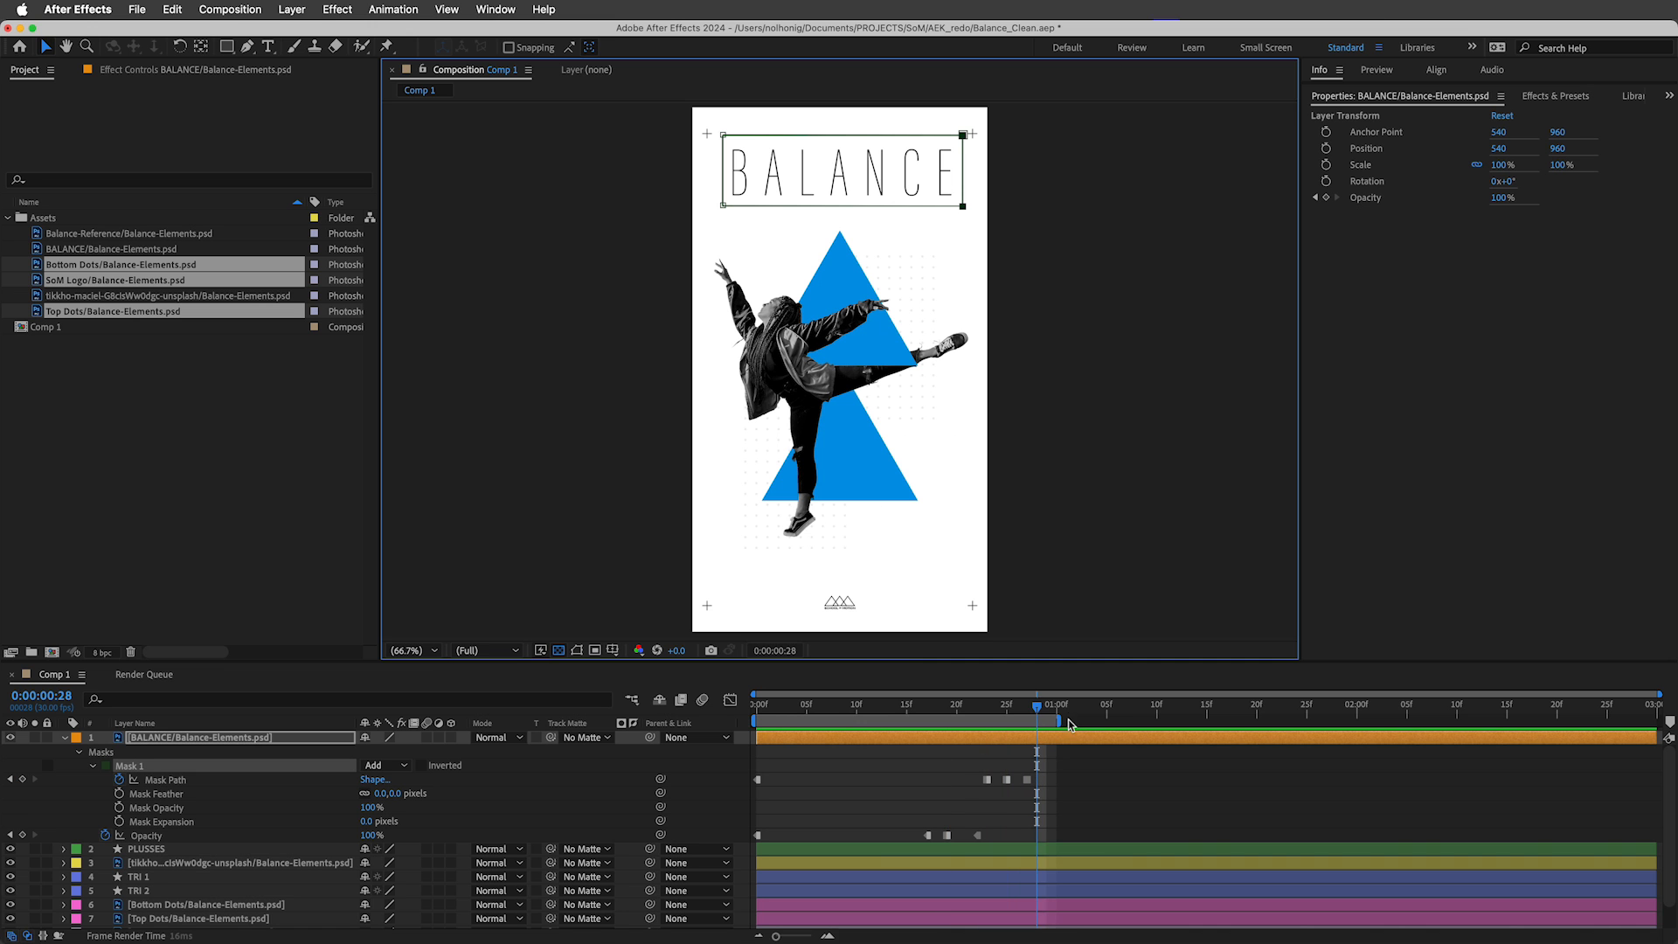
drag(1156, 709, 1188, 717)
key(n)
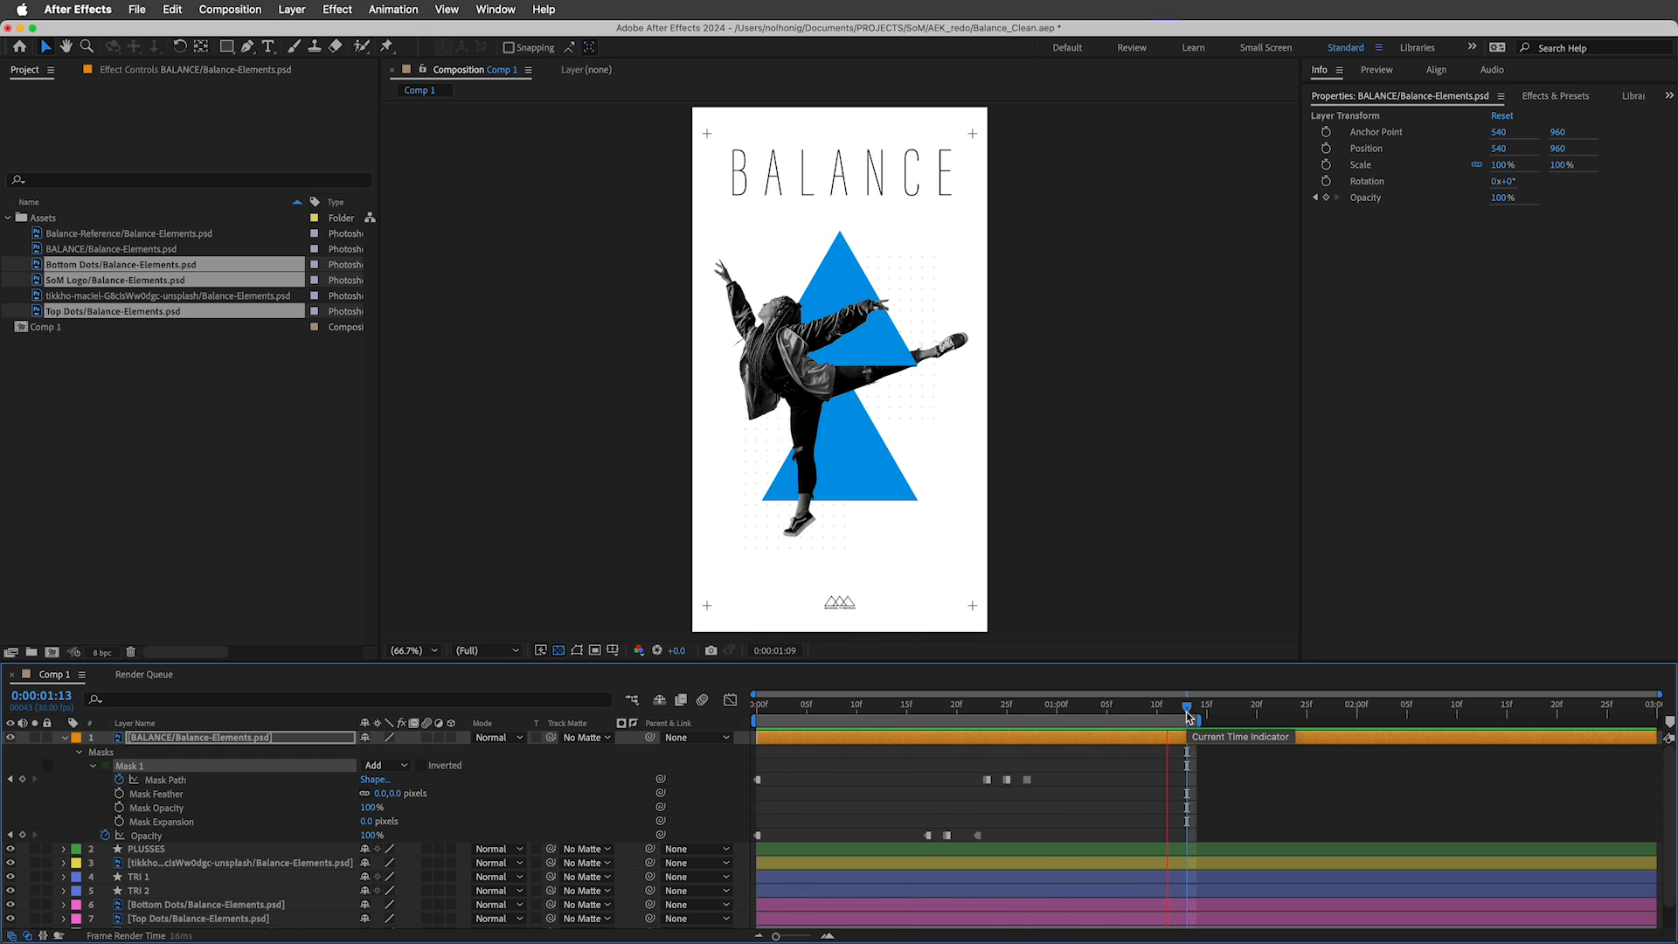
key(space)
Convert the last three Mask Path keyframes, at frames 23, 25 and 27, from hold to linear.
click(996, 707)
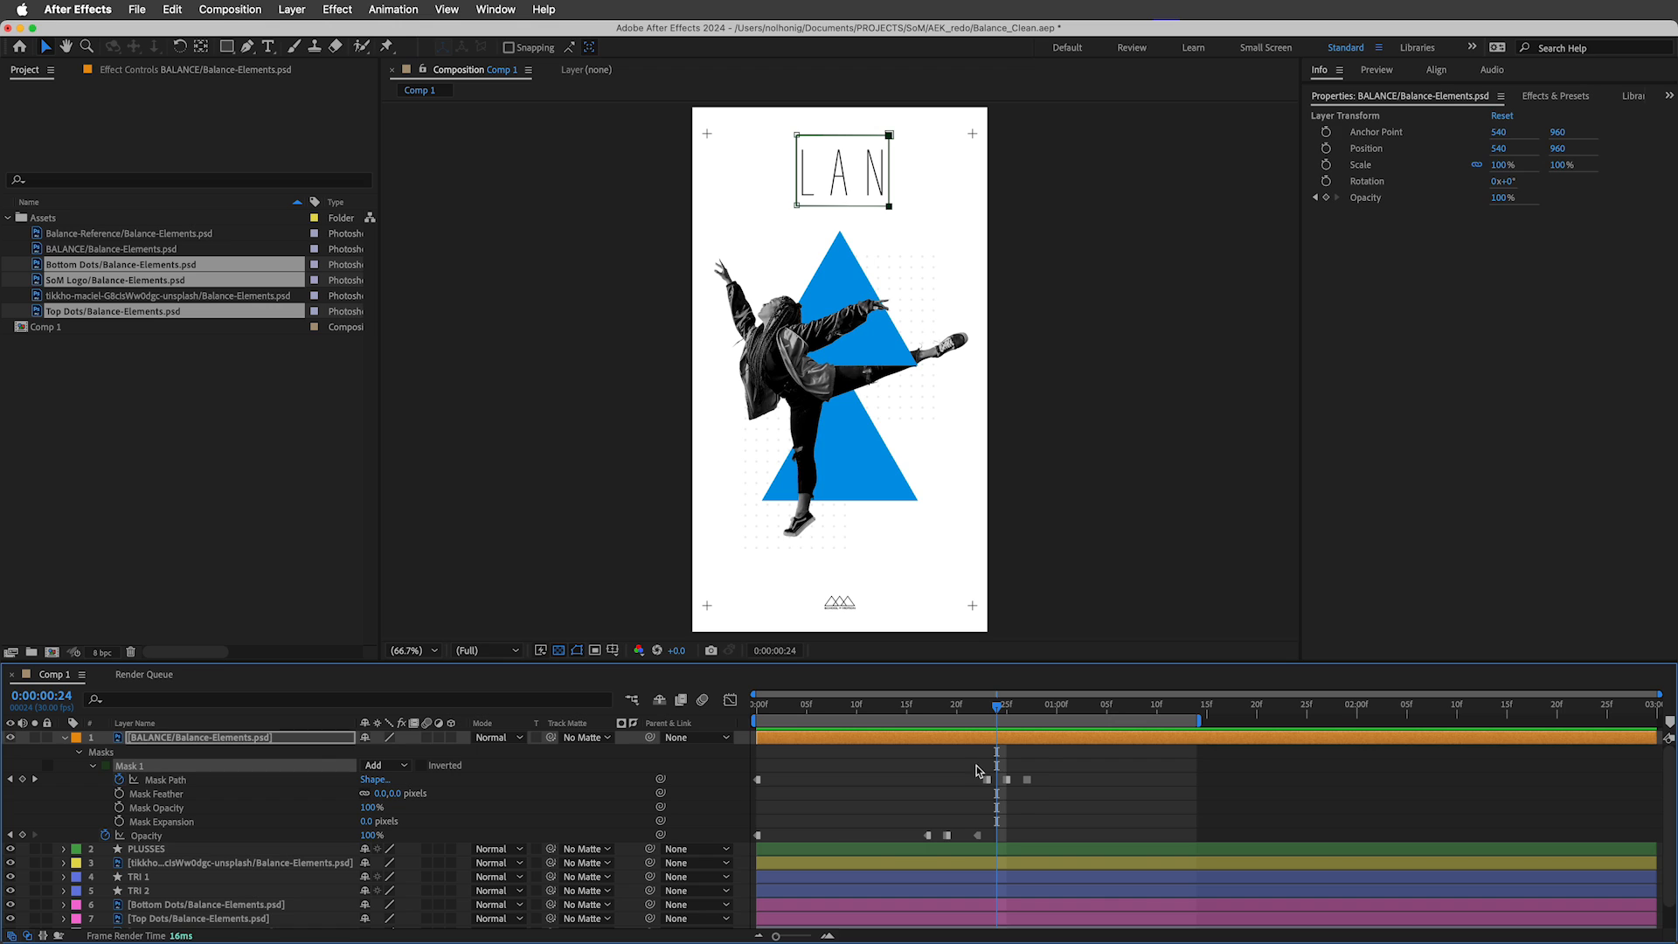
drag(1045, 763, 962, 807)
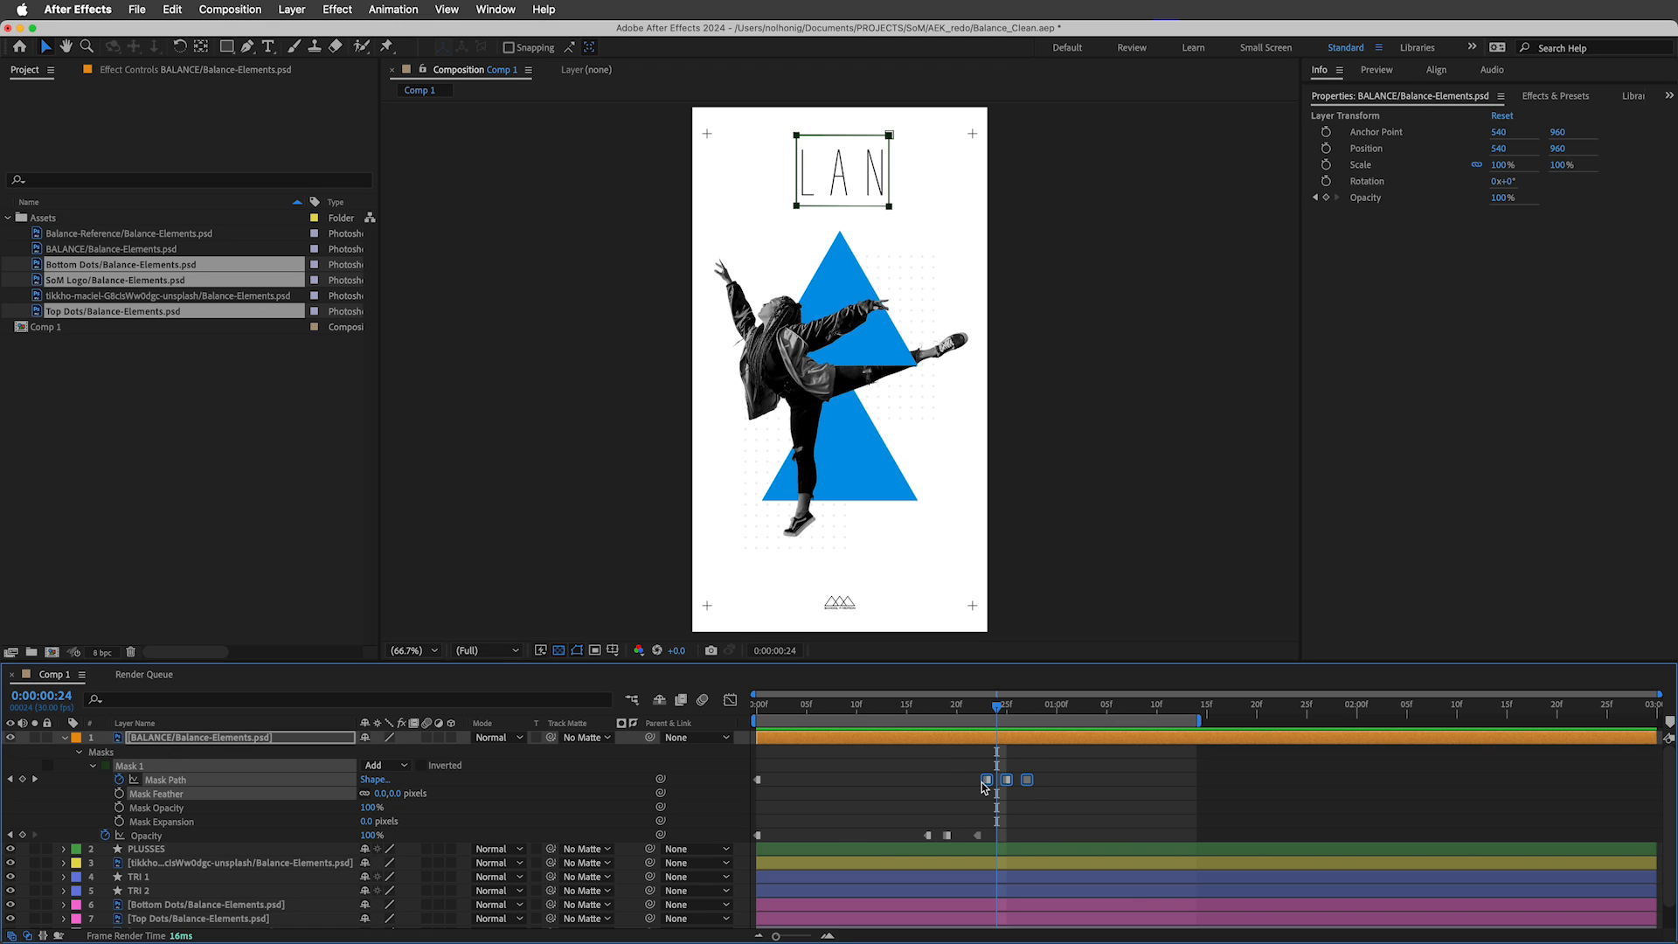
super+click(988, 780)
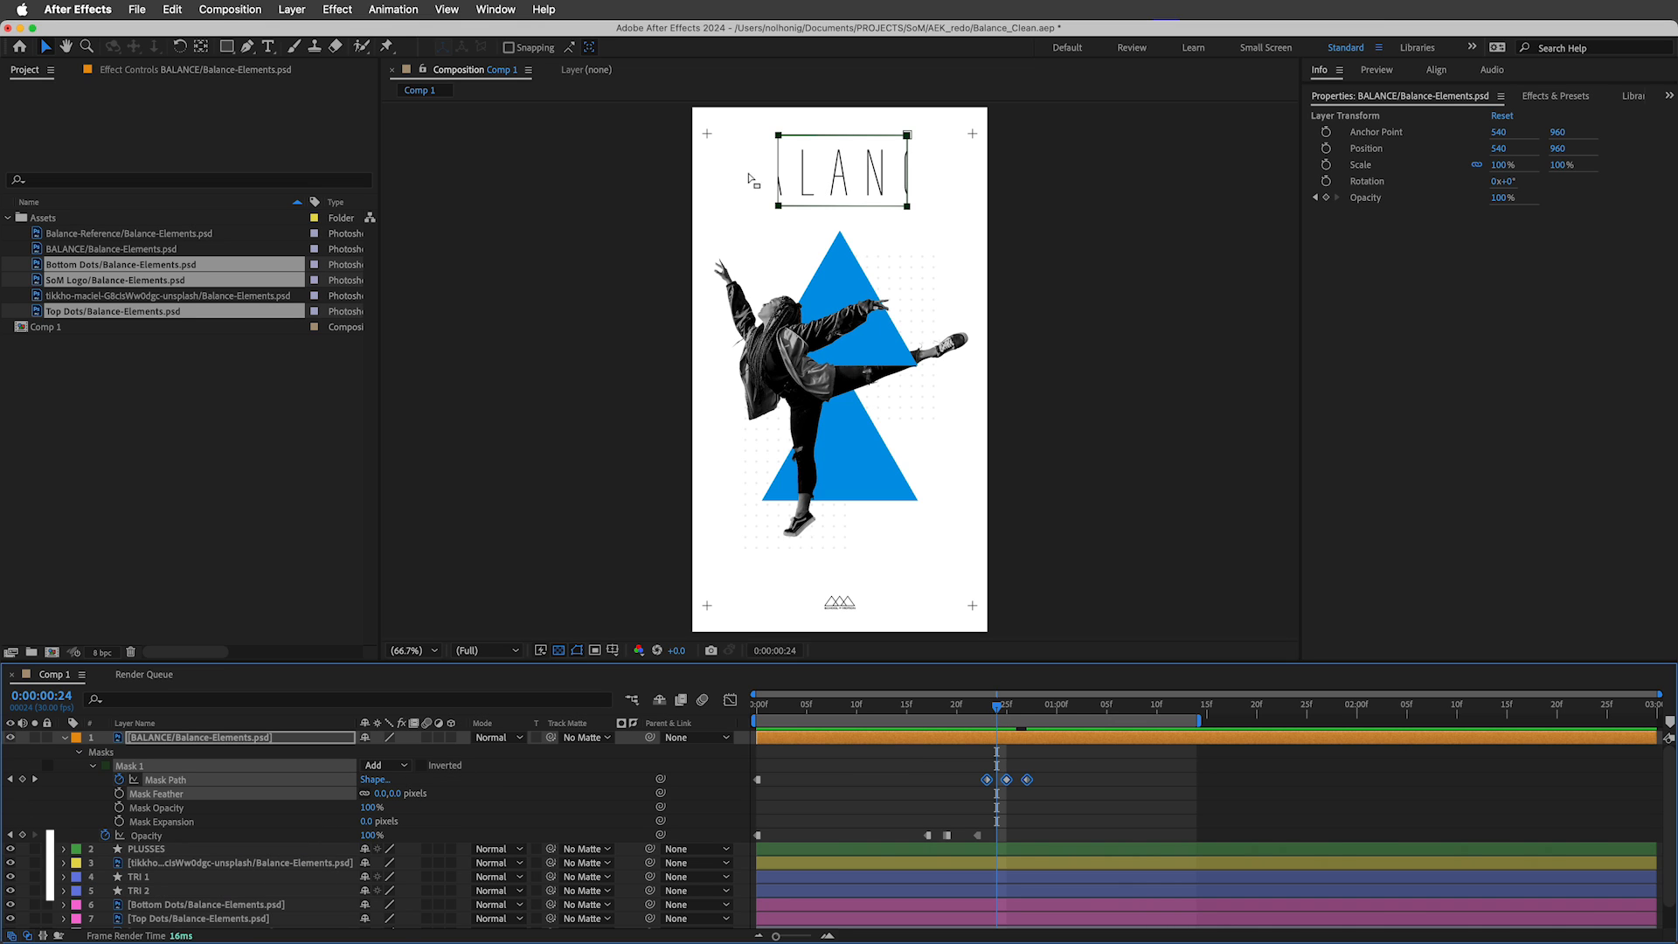
click(1063, 781)
Apply Easy Ease Out to the Mask Path keyframe at frame 23 and play back the title reveal.
key(equal)
key(equal)
mouse_move(993, 710)
mouse_down()
mouse_move(956, 710)
mouse_move(996, 710)
mouse_up()
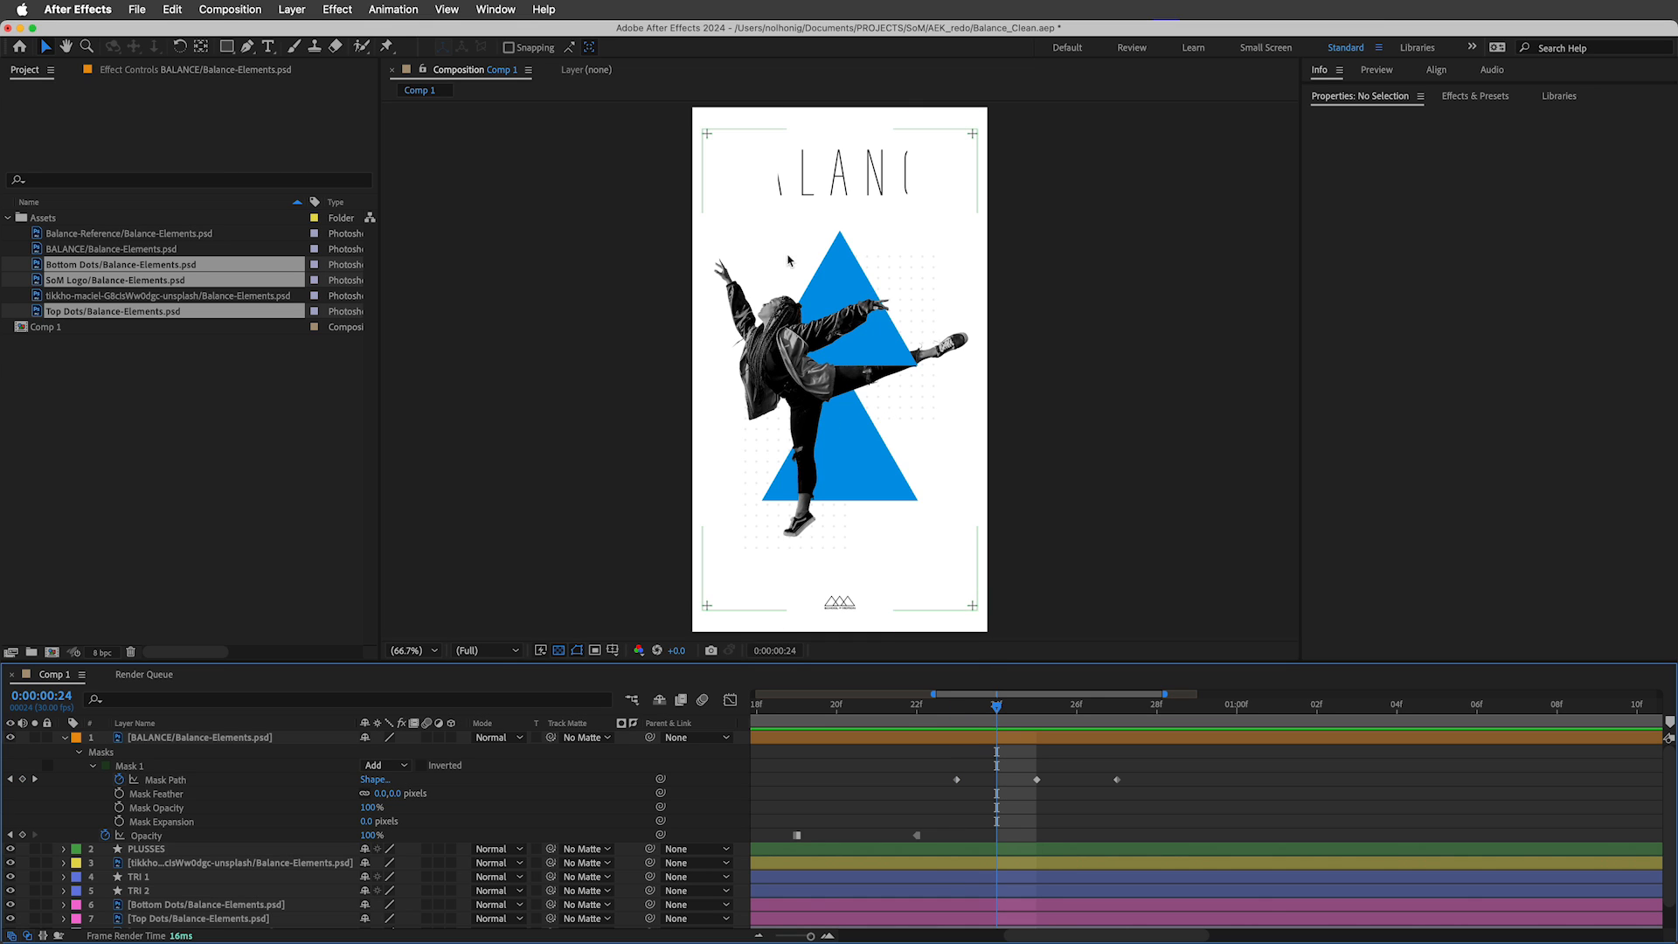
click(957, 779)
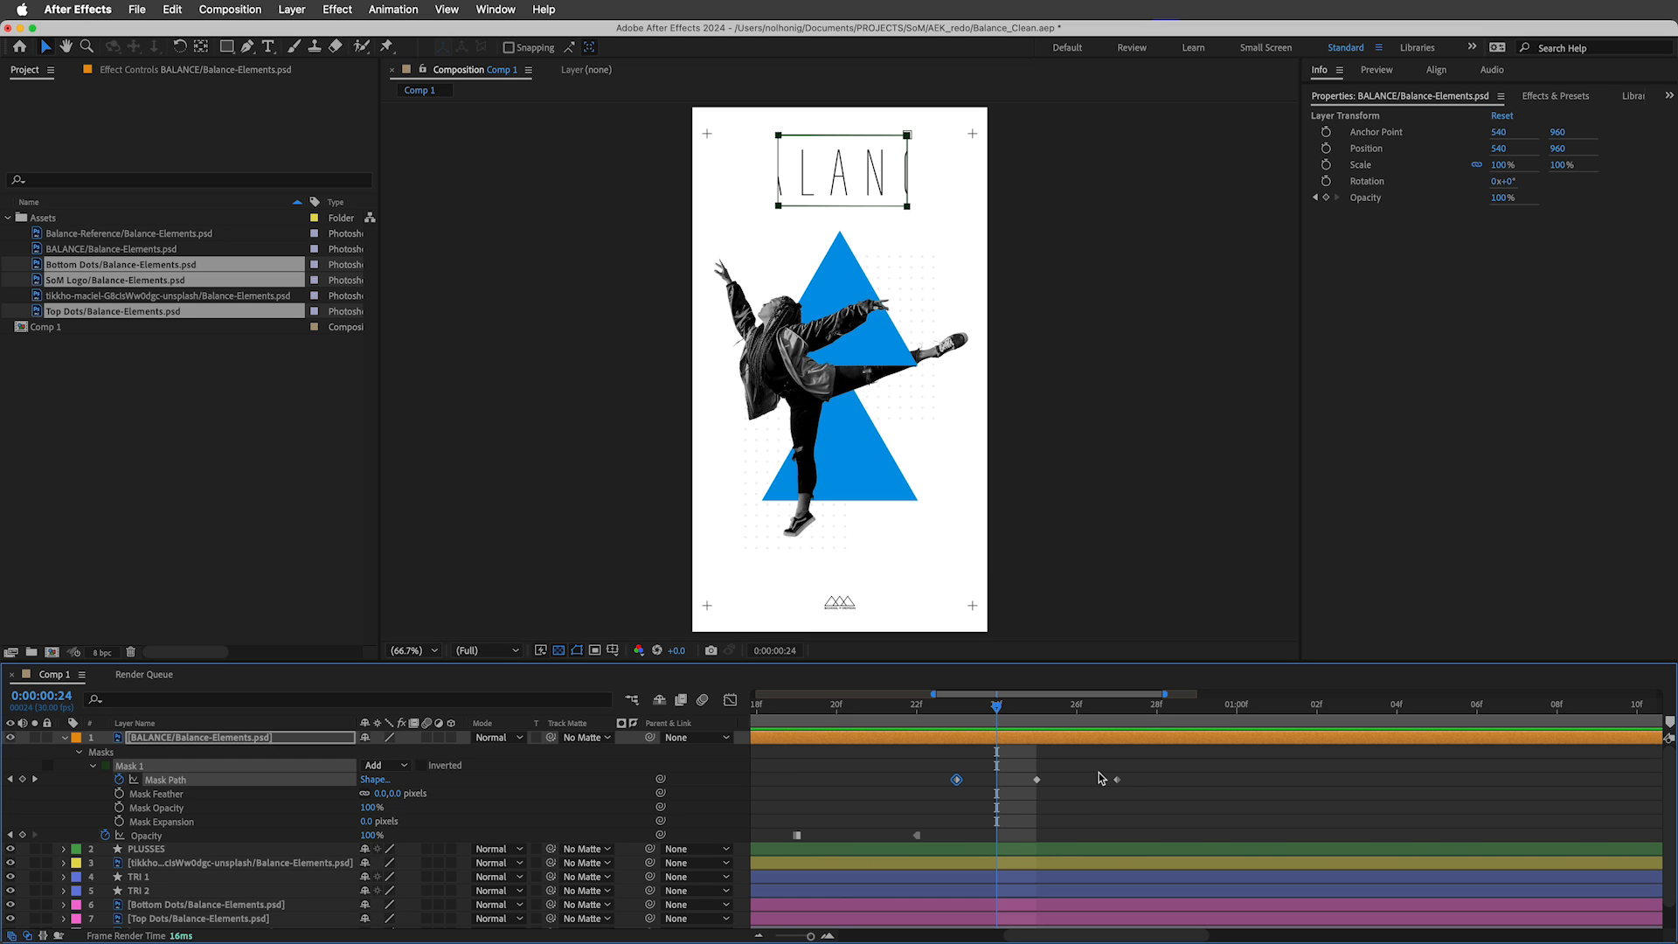
click(1014, 708)
drag(1164, 764, 965, 806)
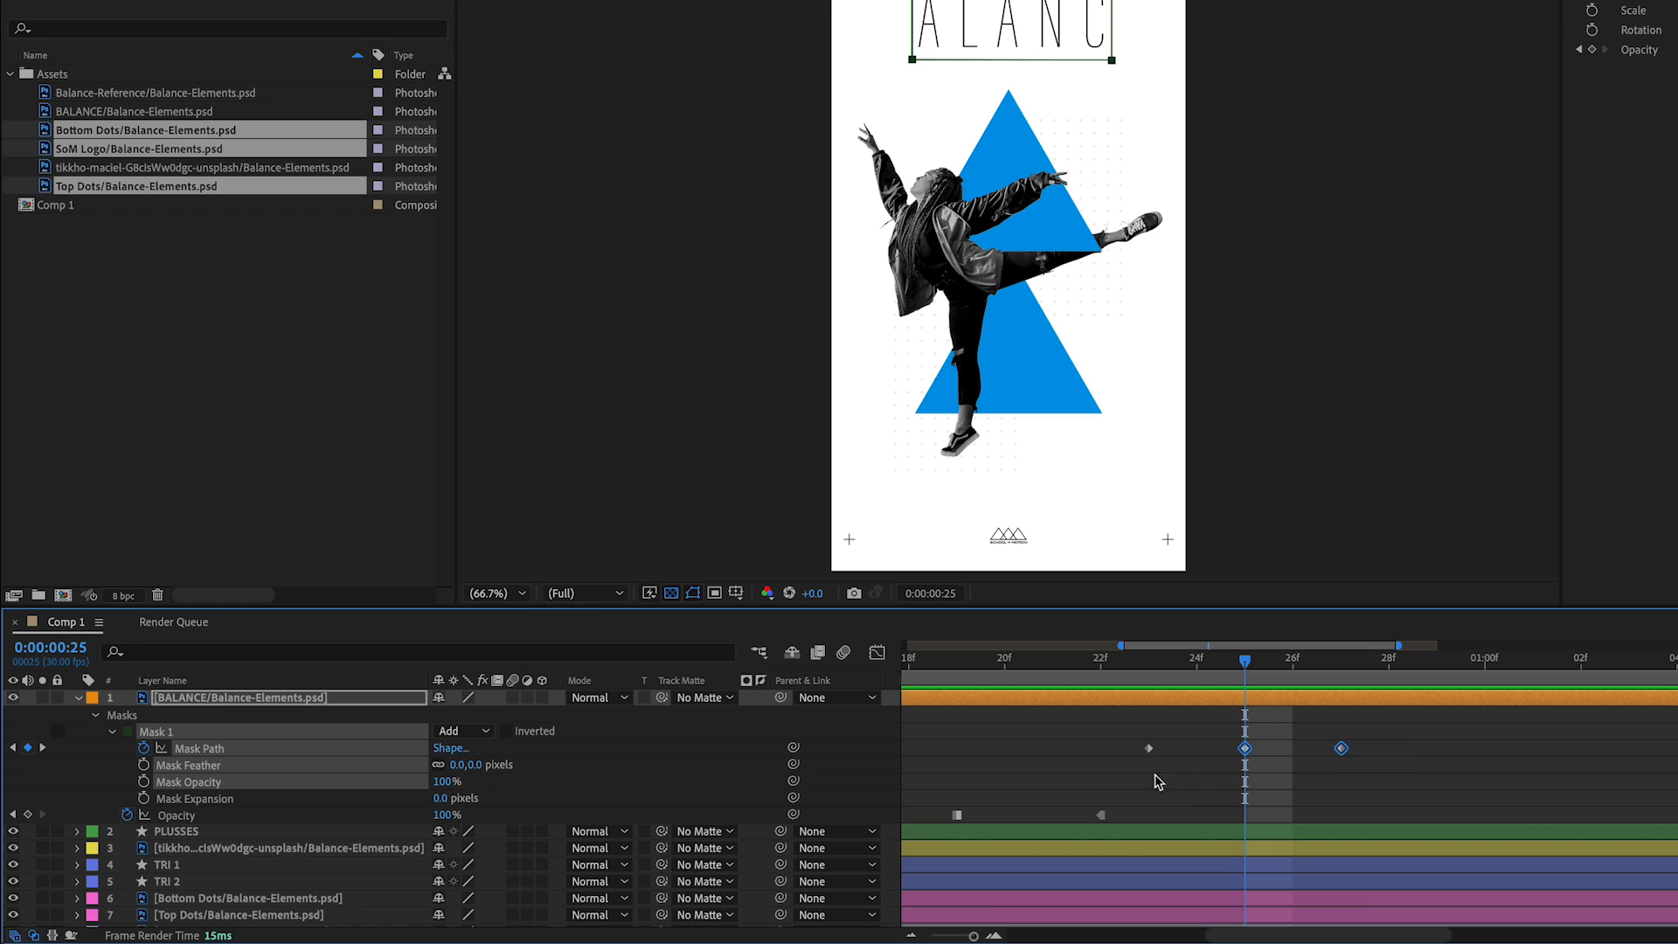
drag(1123, 725, 1196, 780)
key(ctrl+shift+F9)
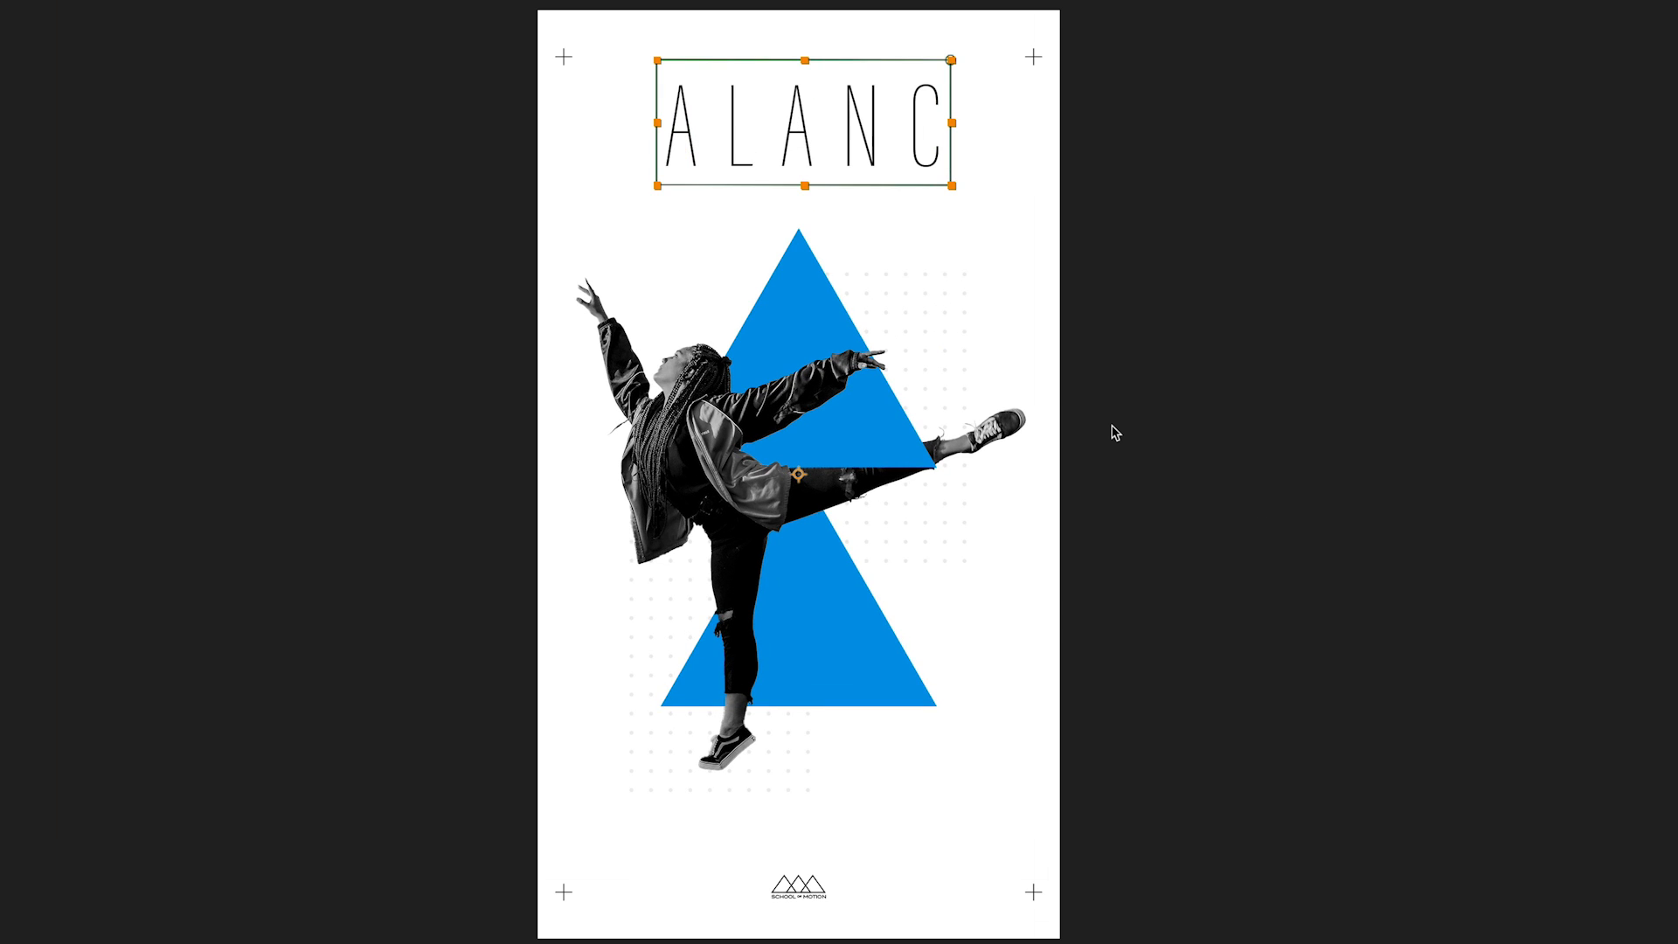
key(space)
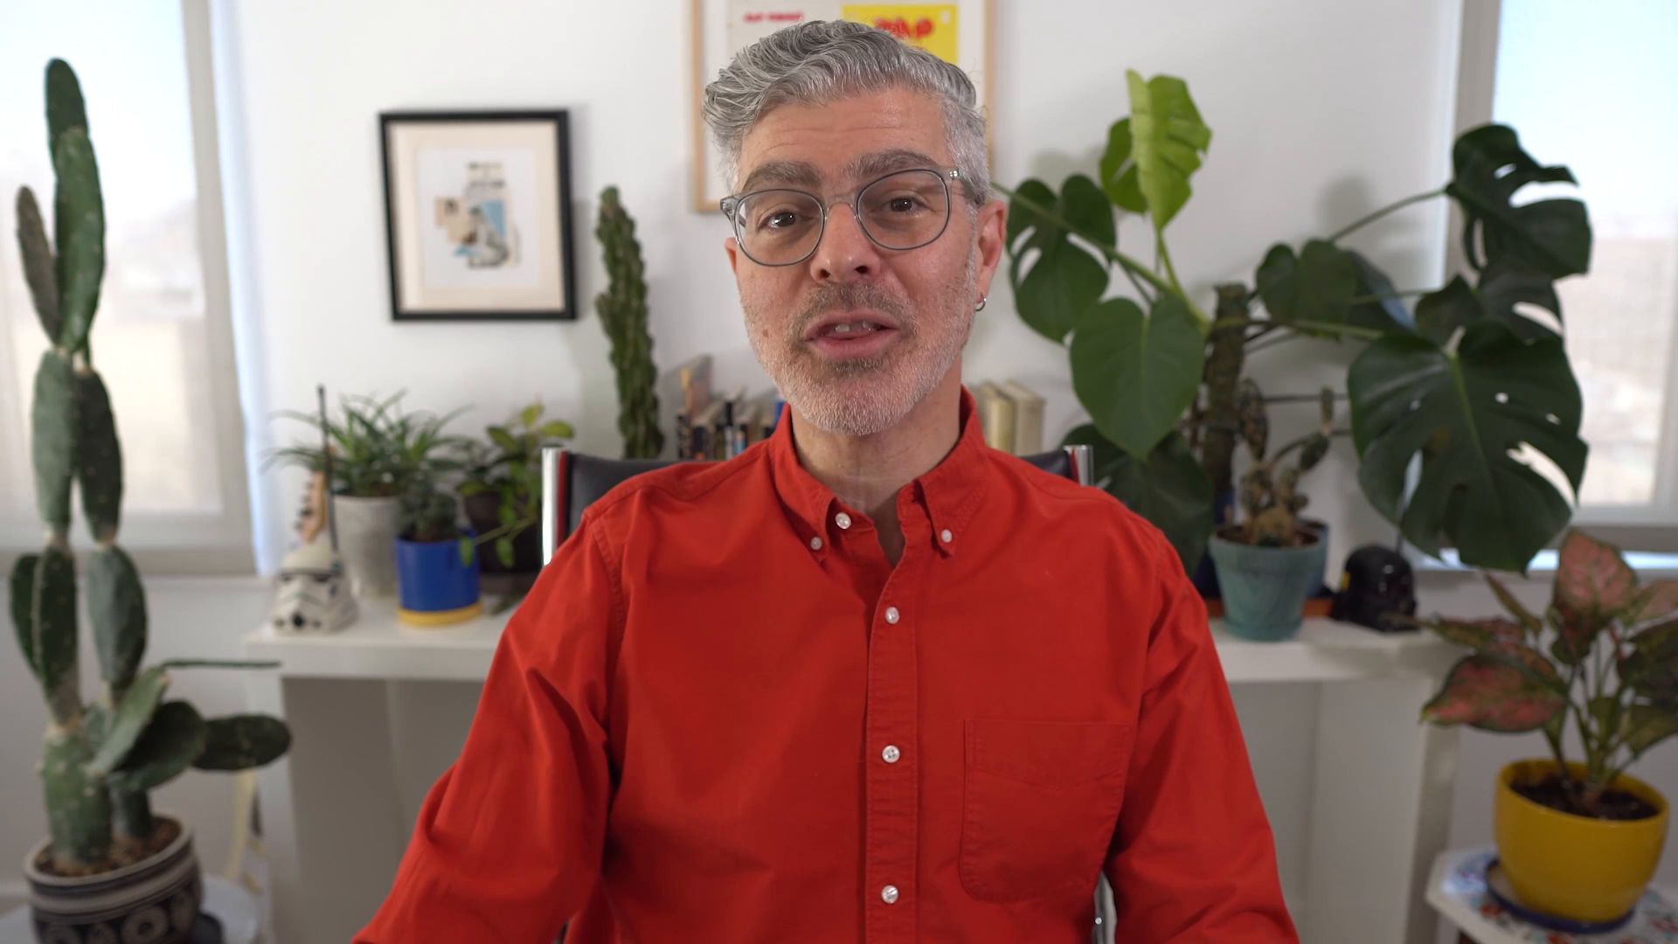
Add Position keyframes to PLUS 1 through PLUS 4 of the PLUSSES layer at frame 19 and show only the animated properties.
click(219, 715)
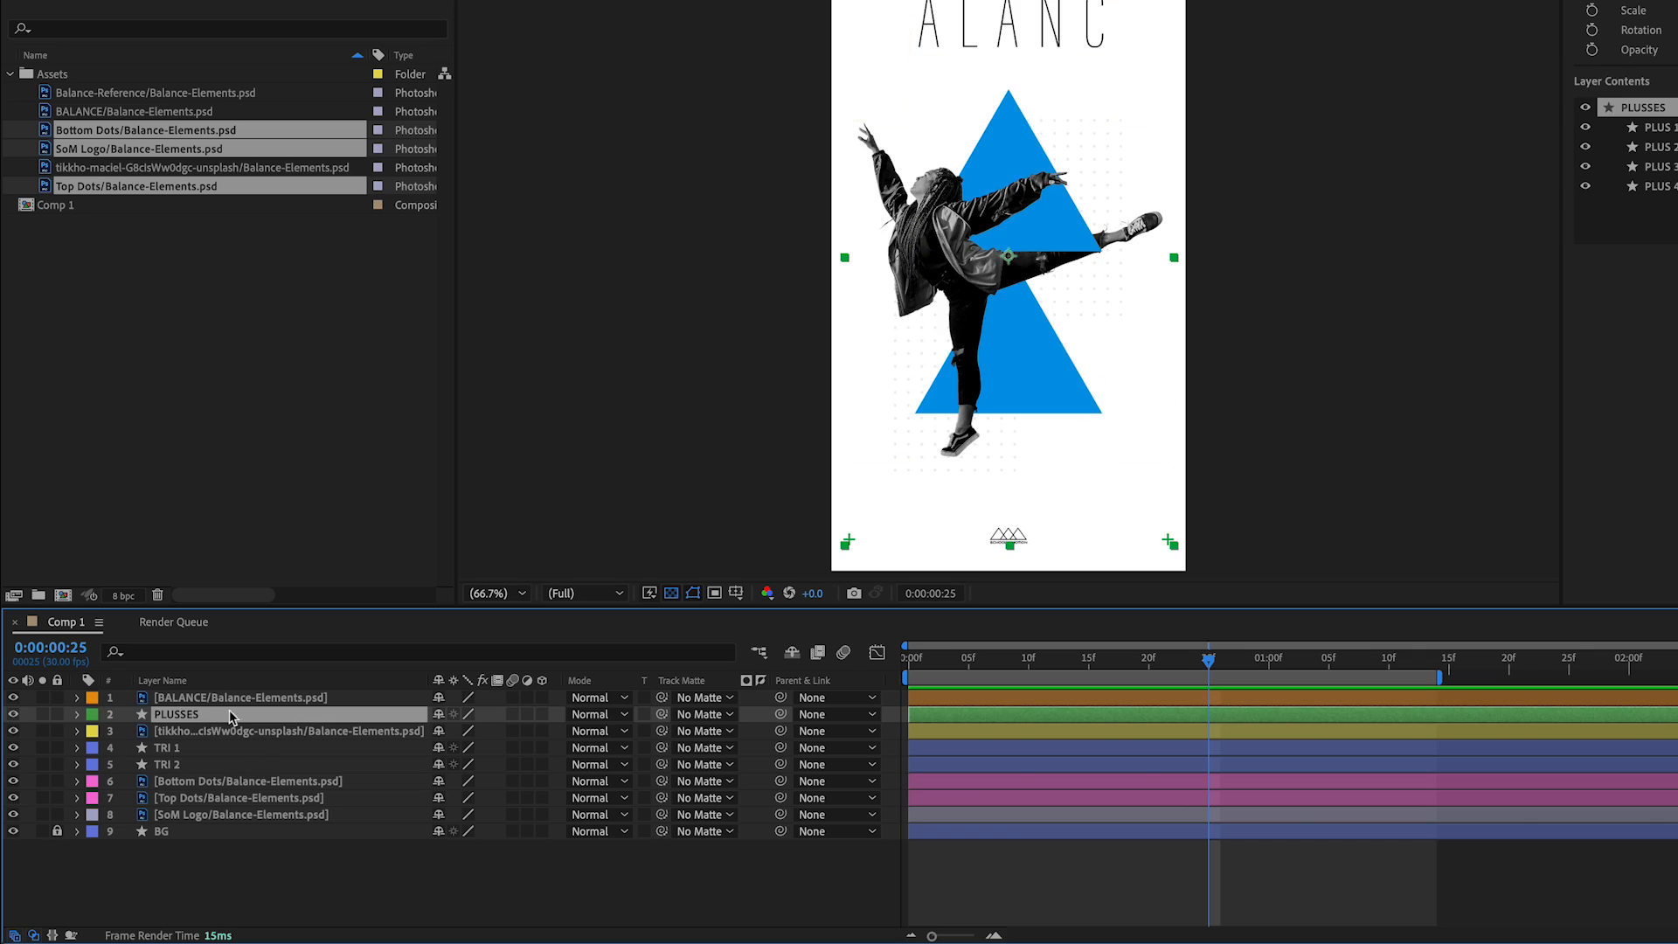
click(77, 714)
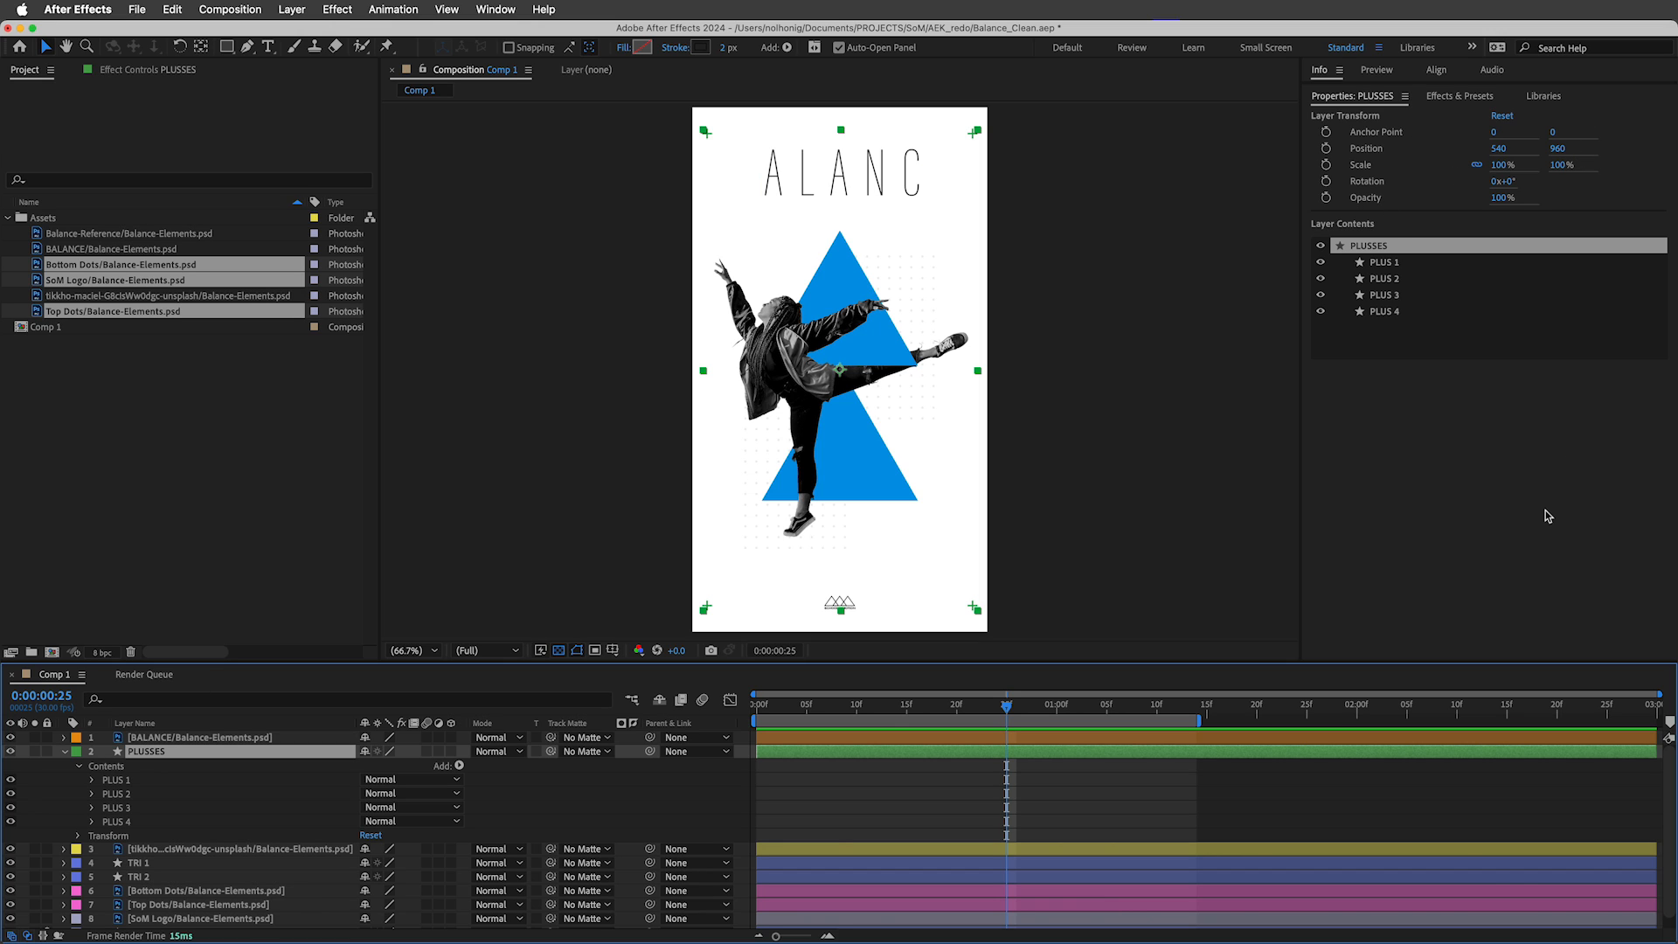
drag(997, 706, 948, 743)
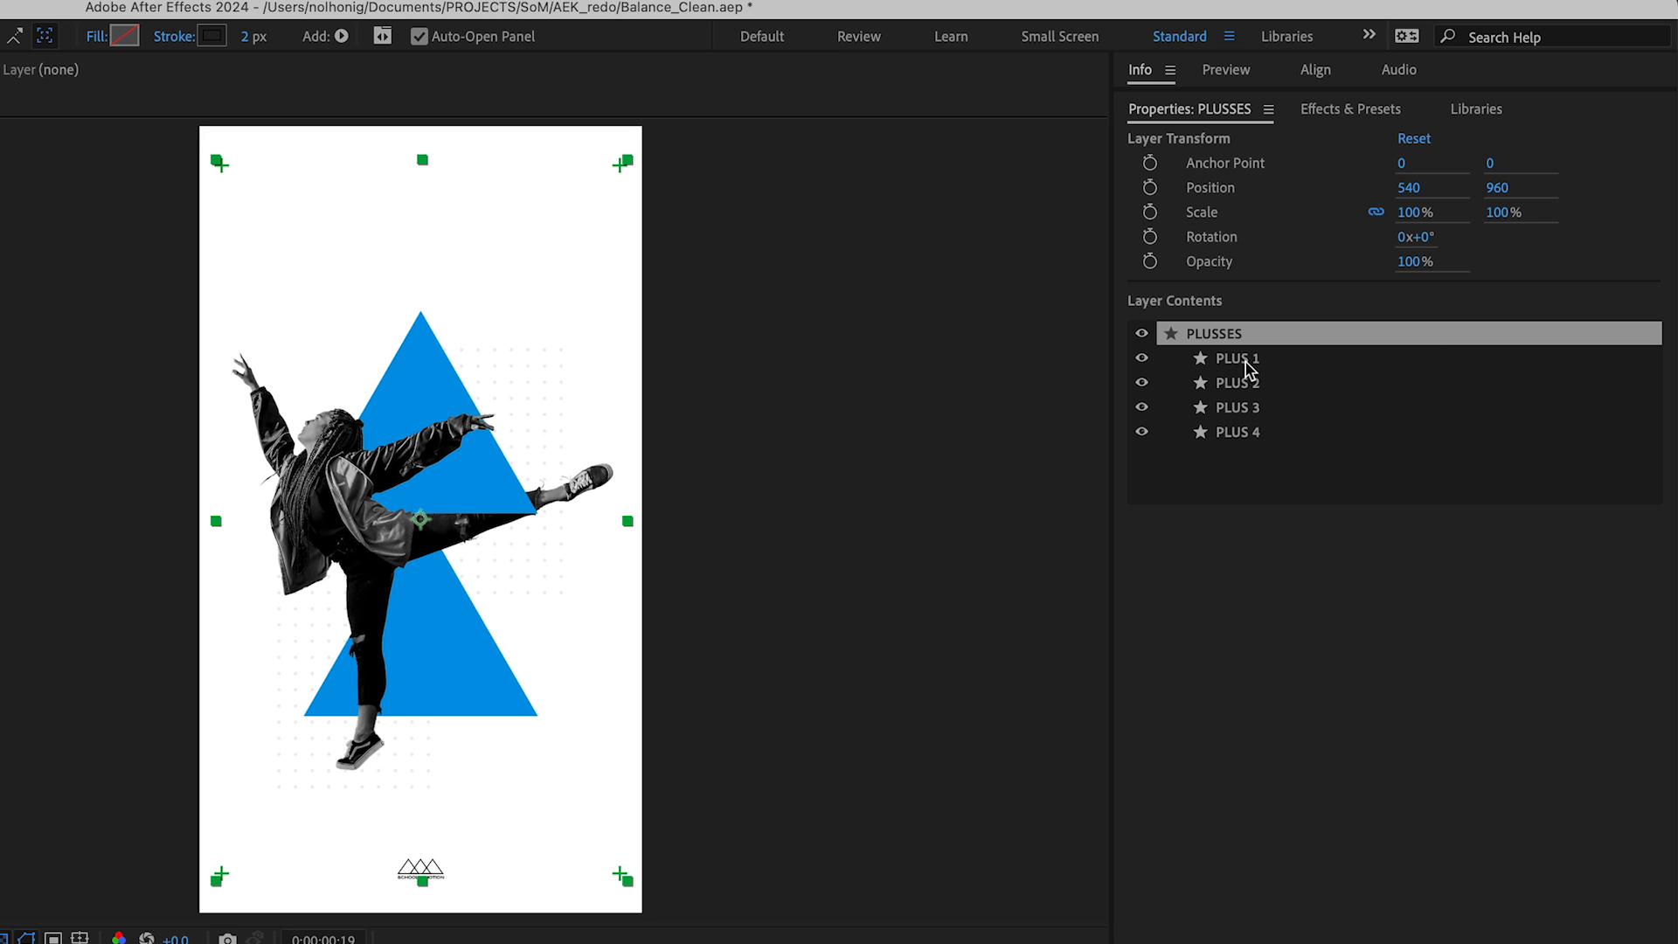
click(1248, 359)
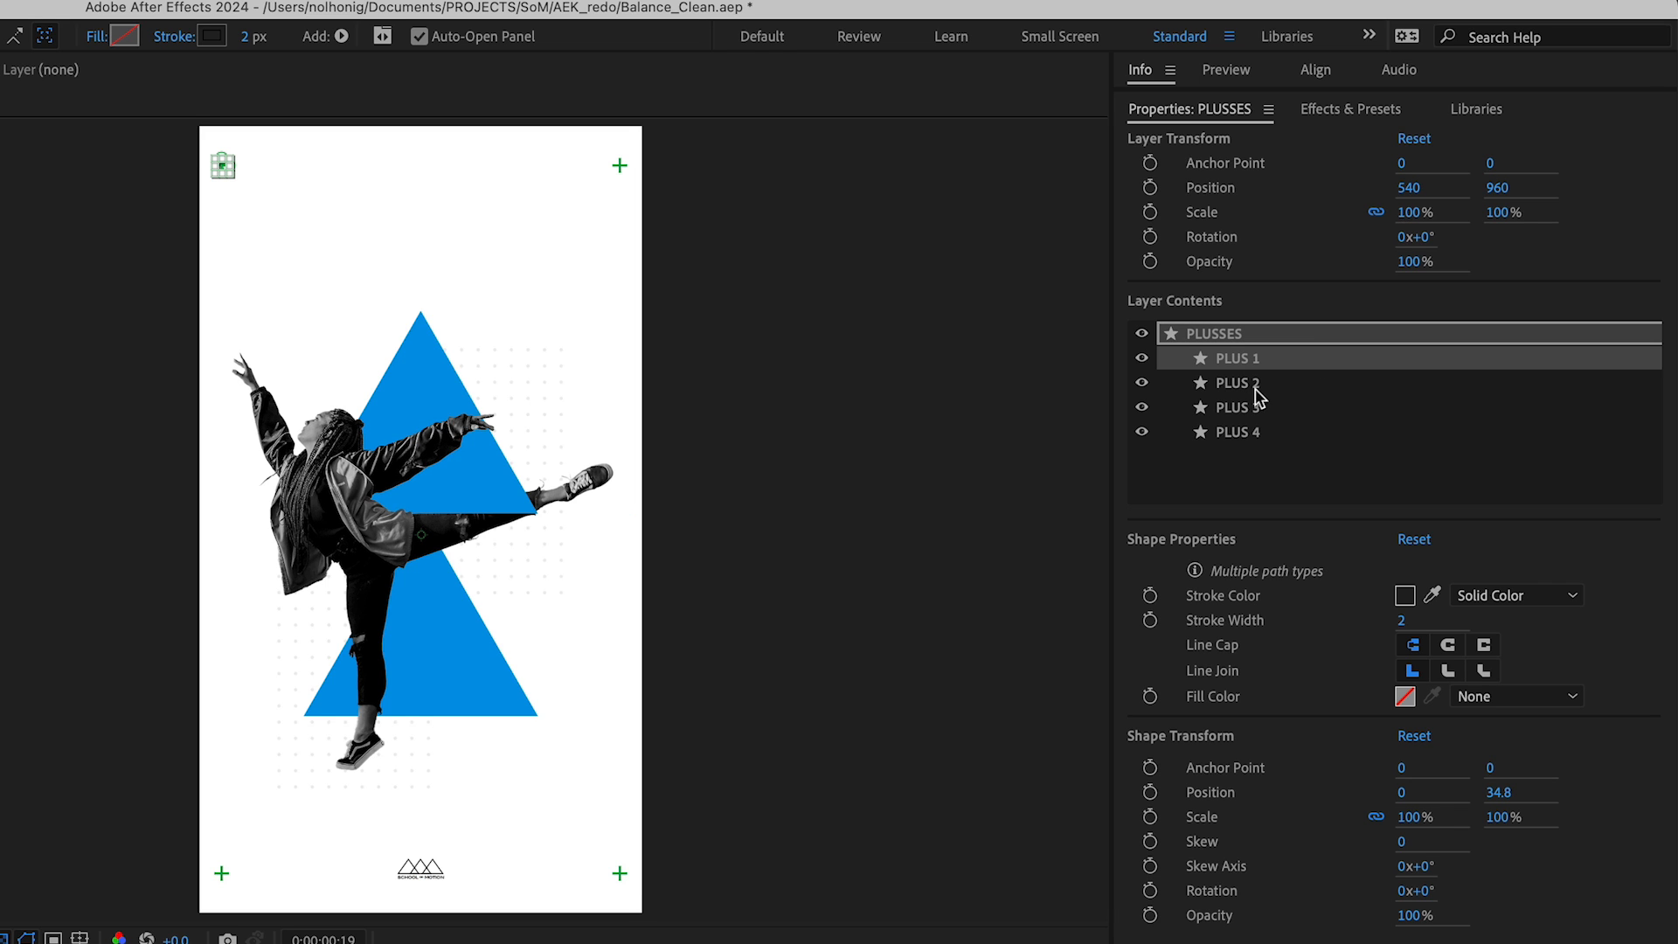
shift+click(1255, 433)
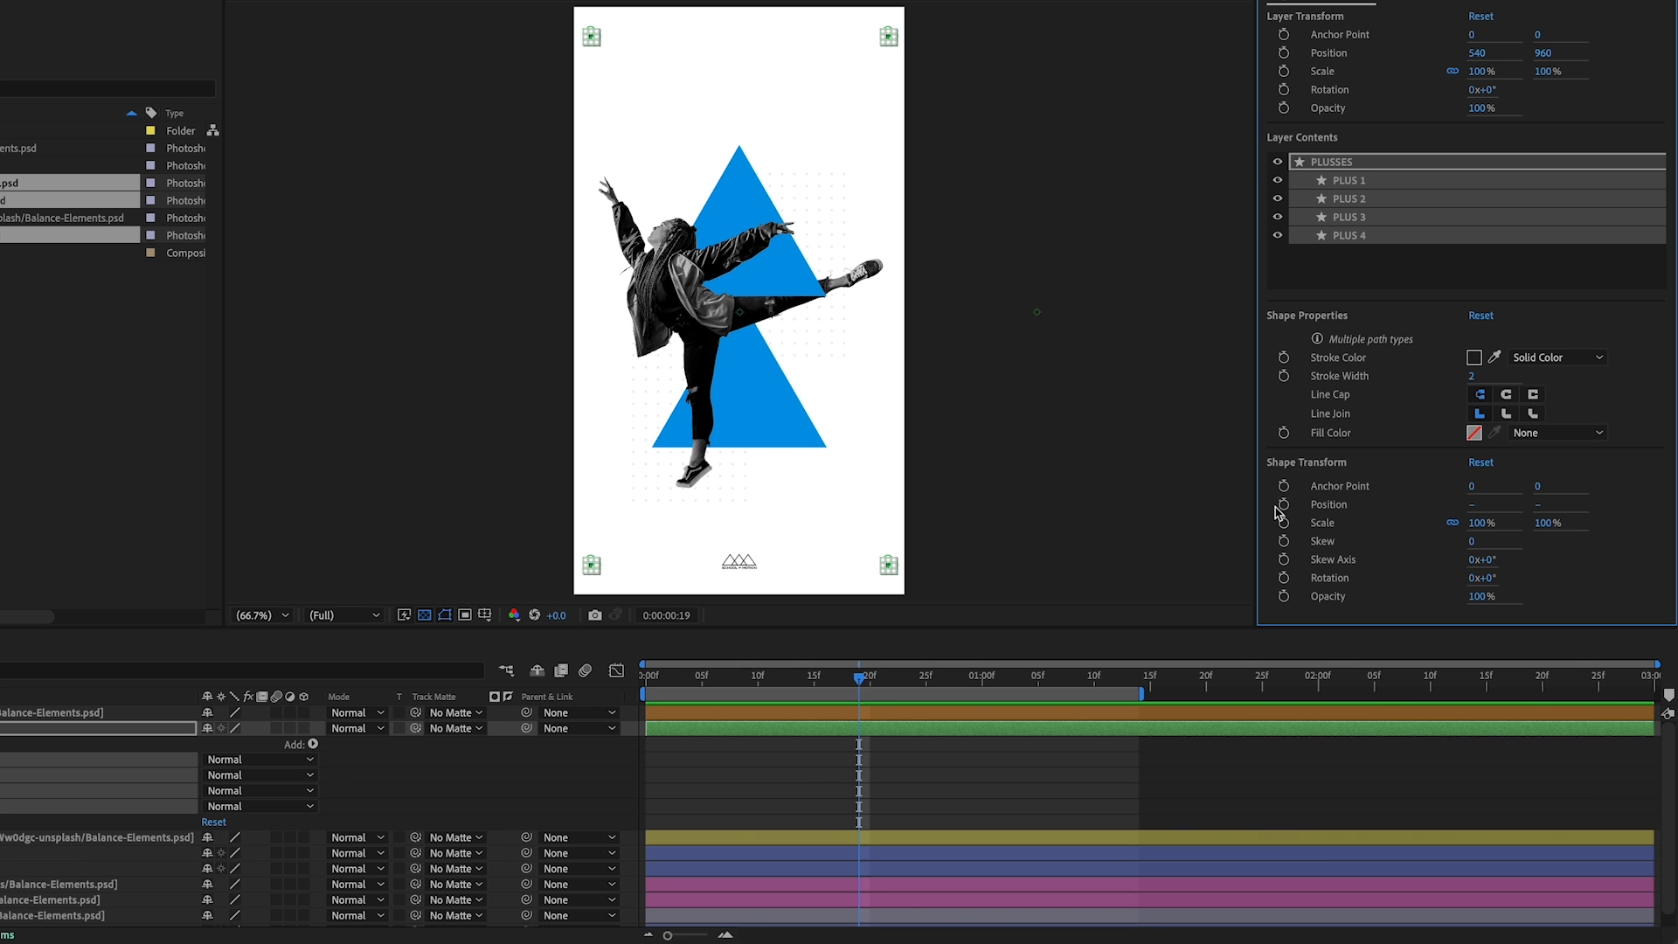
click(1284, 505)
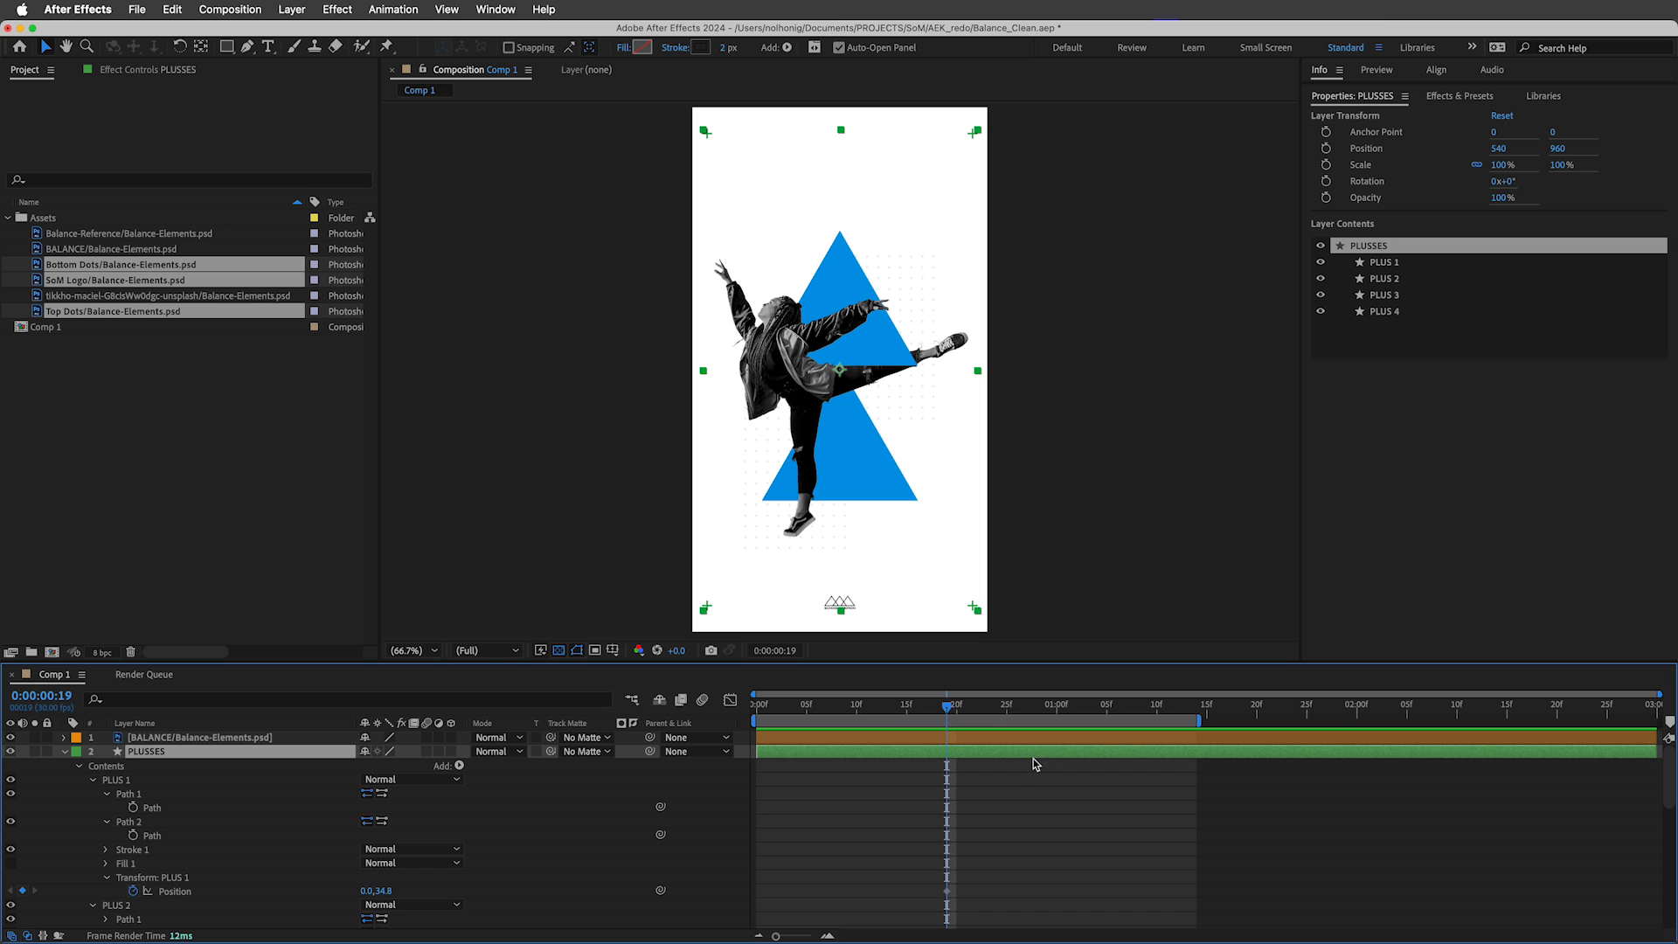
key(u)
key(u)
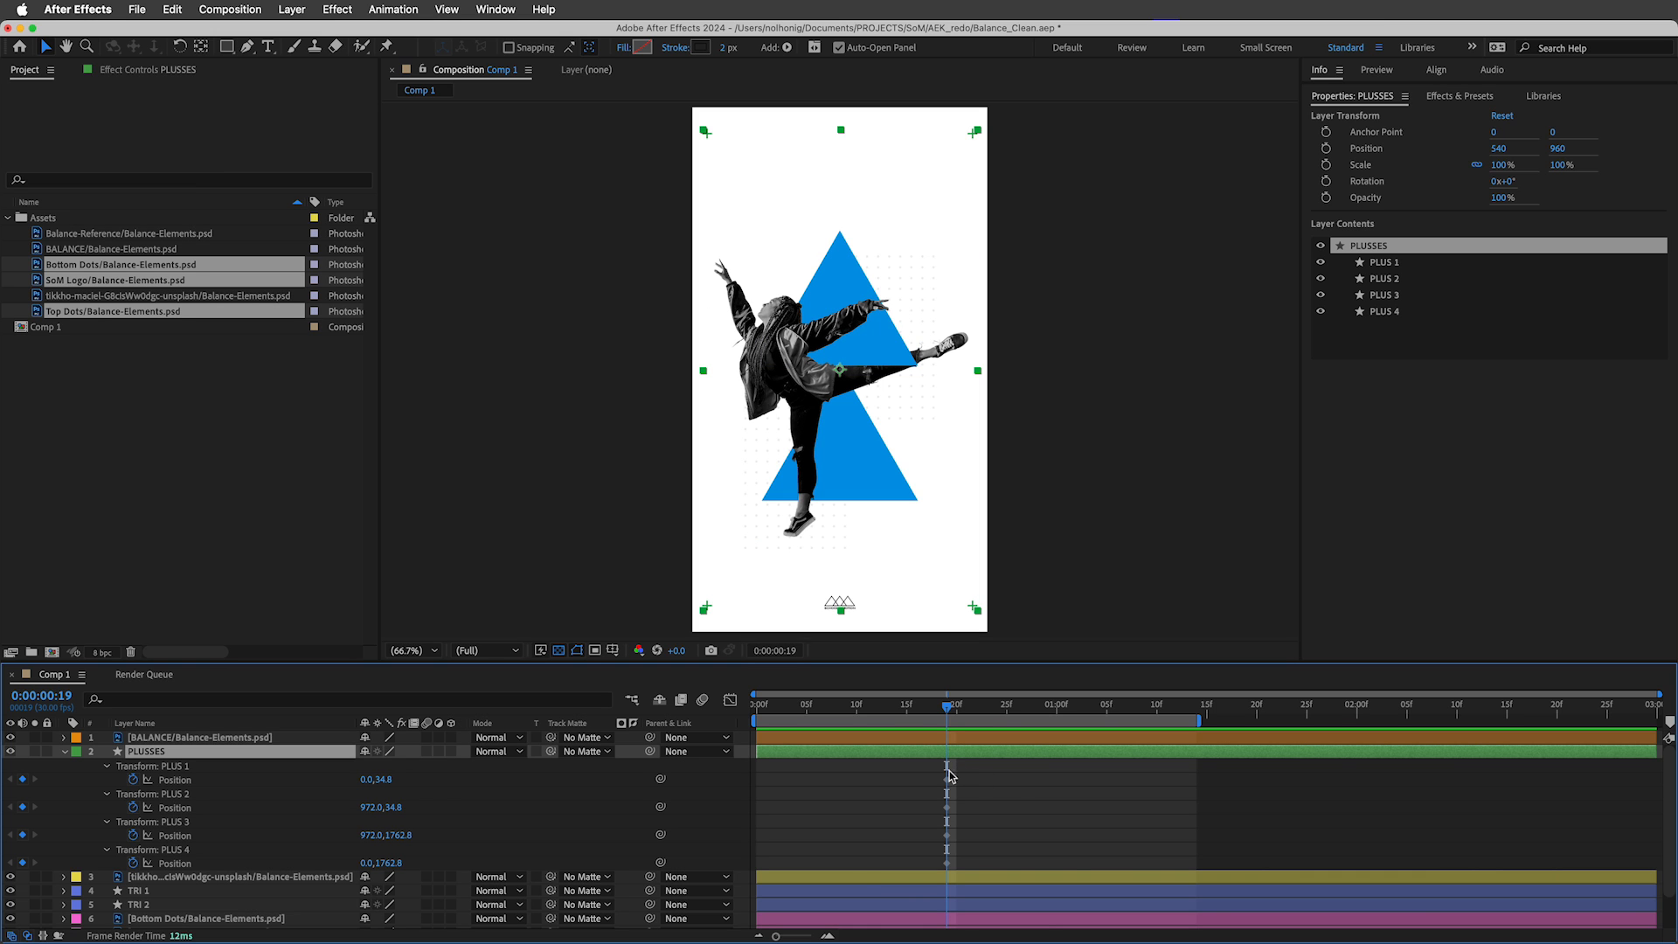
click(960, 772)
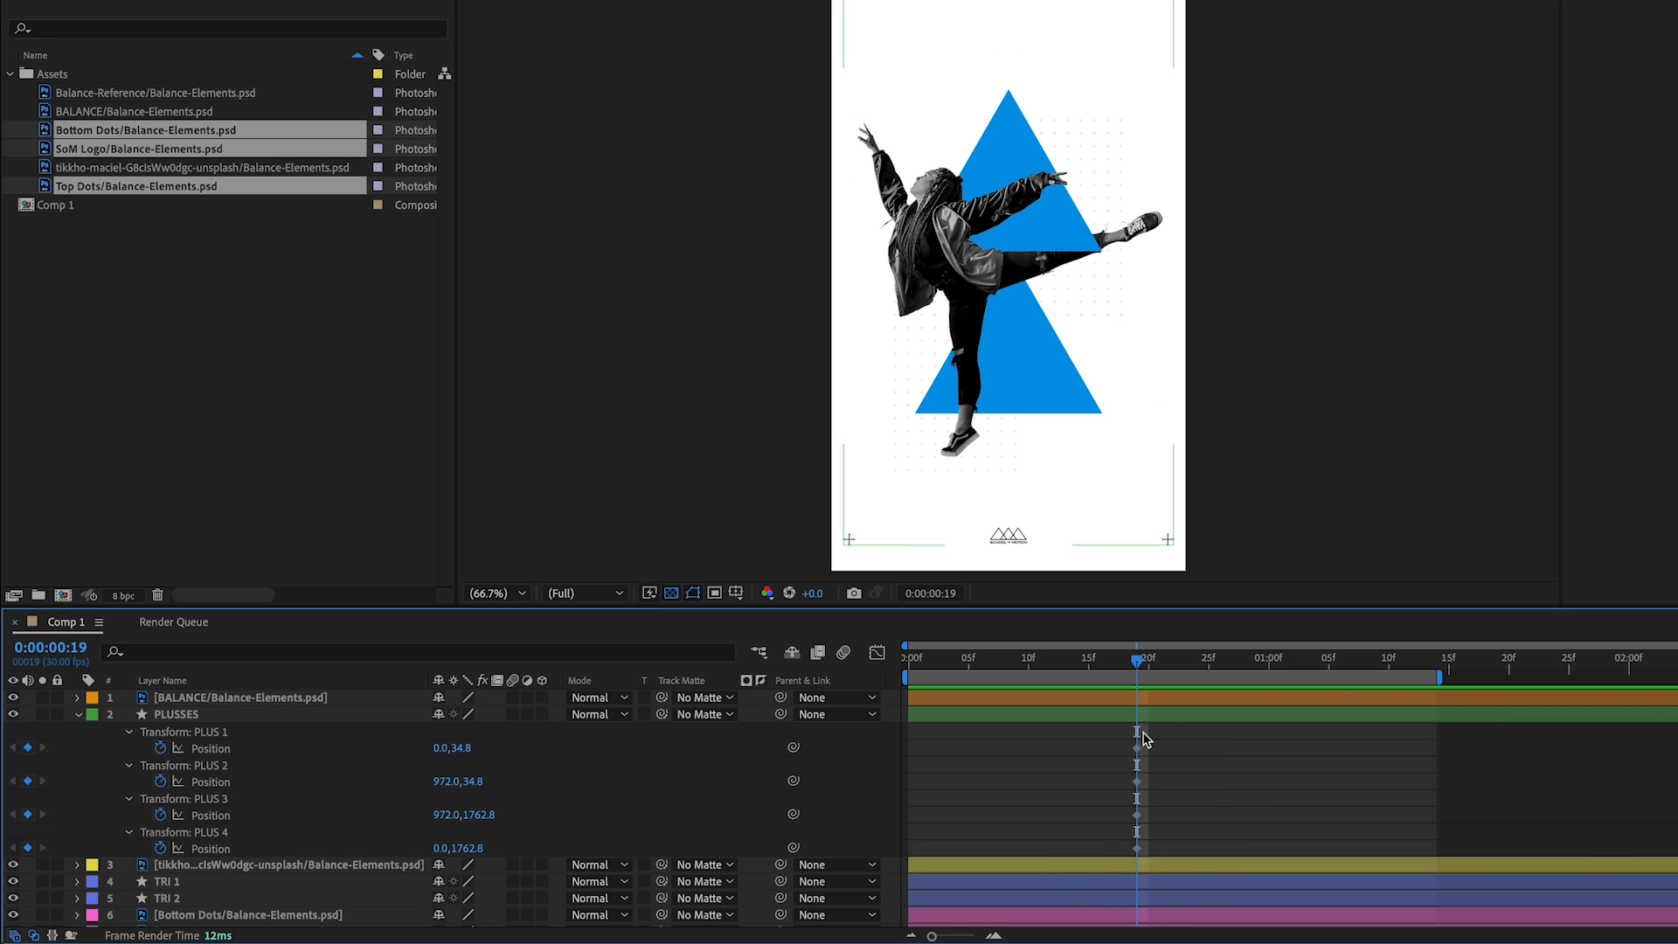
At frame 0, lower PLUS 1 and PLUS 2 together by setting their Y position to 358.8.
drag(1130, 668, 887, 695)
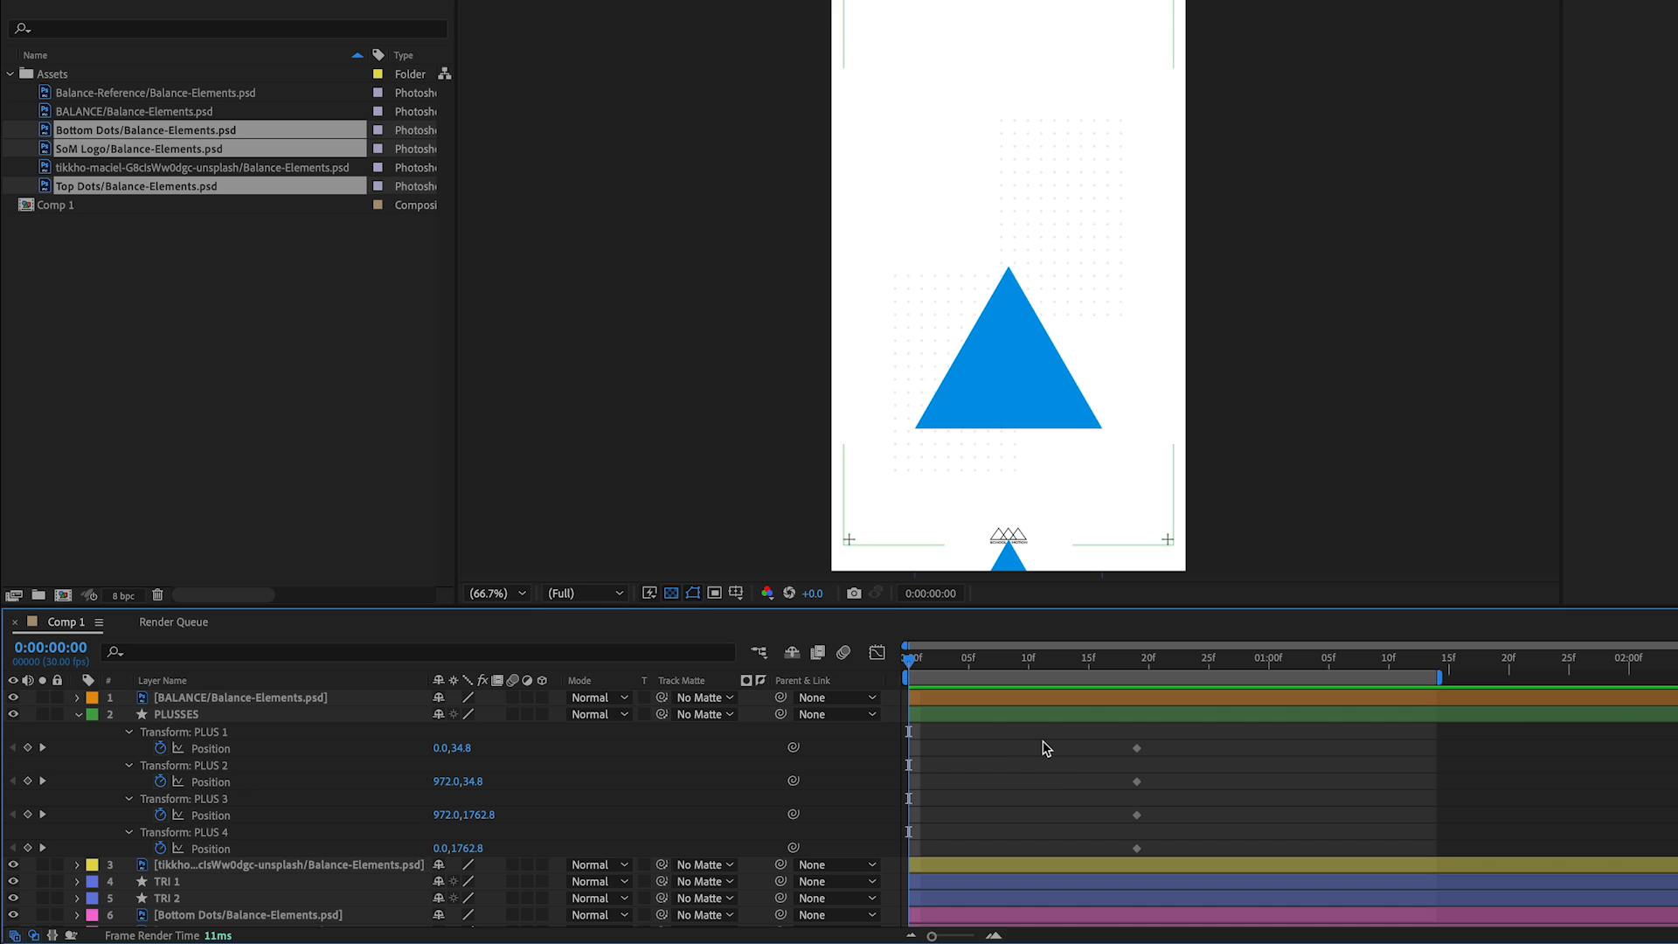
click(214, 713)
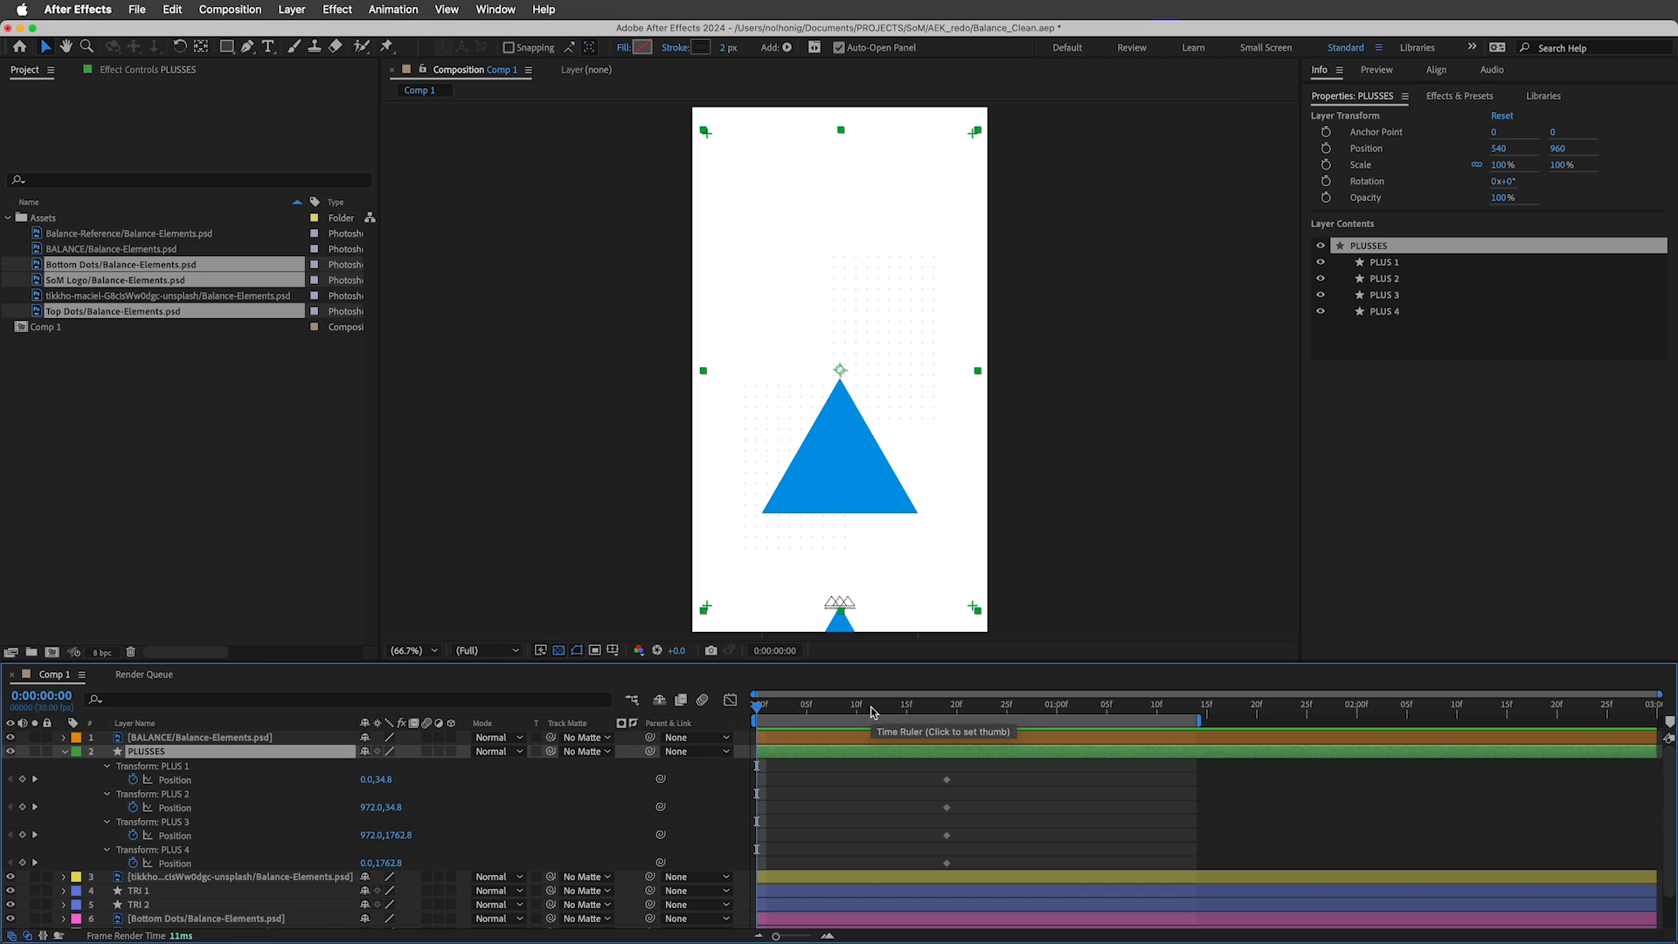
click(1398, 262)
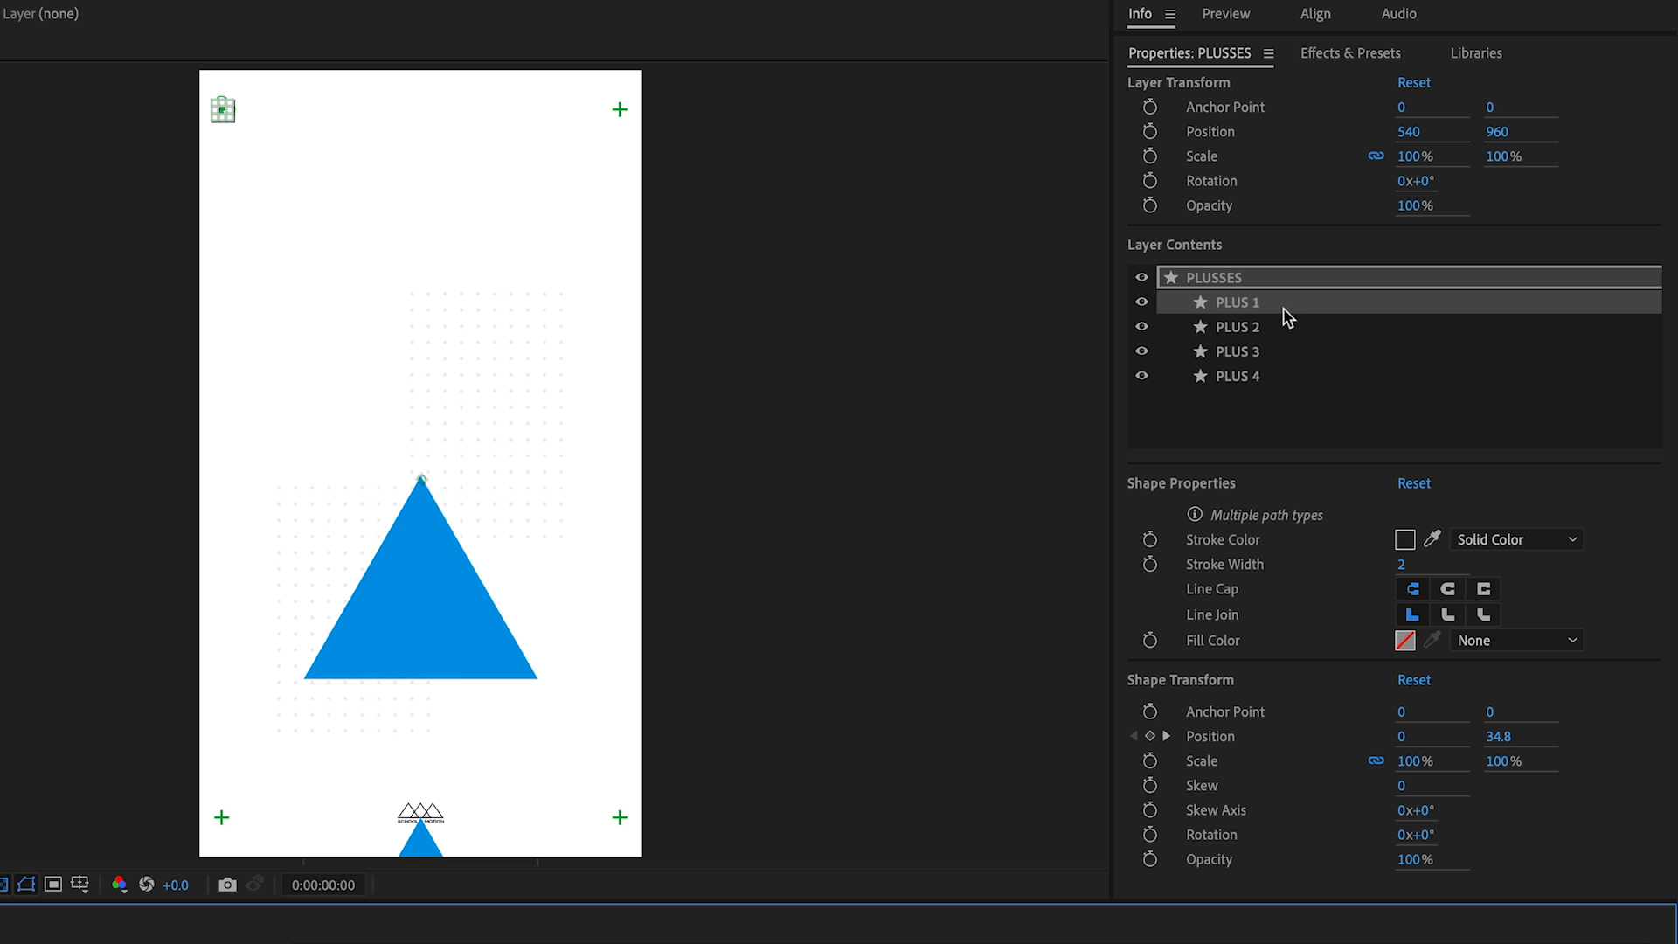
shift+click(1256, 330)
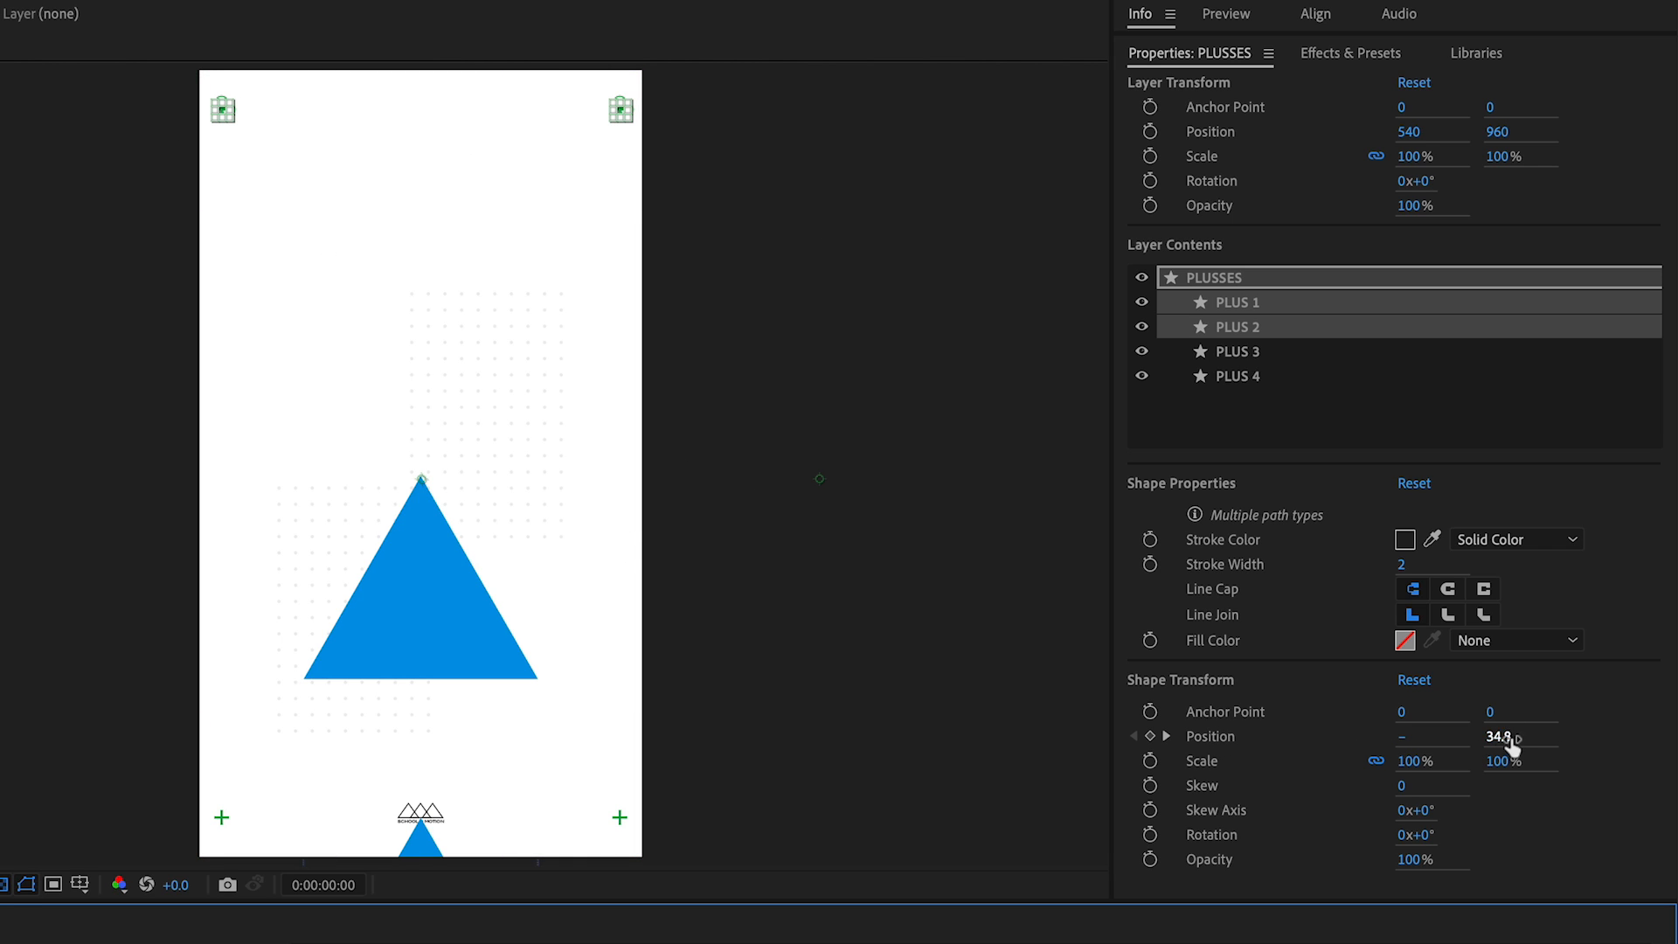
drag(1505, 739, 1670, 689)
drag(1500, 738, 1539, 732)
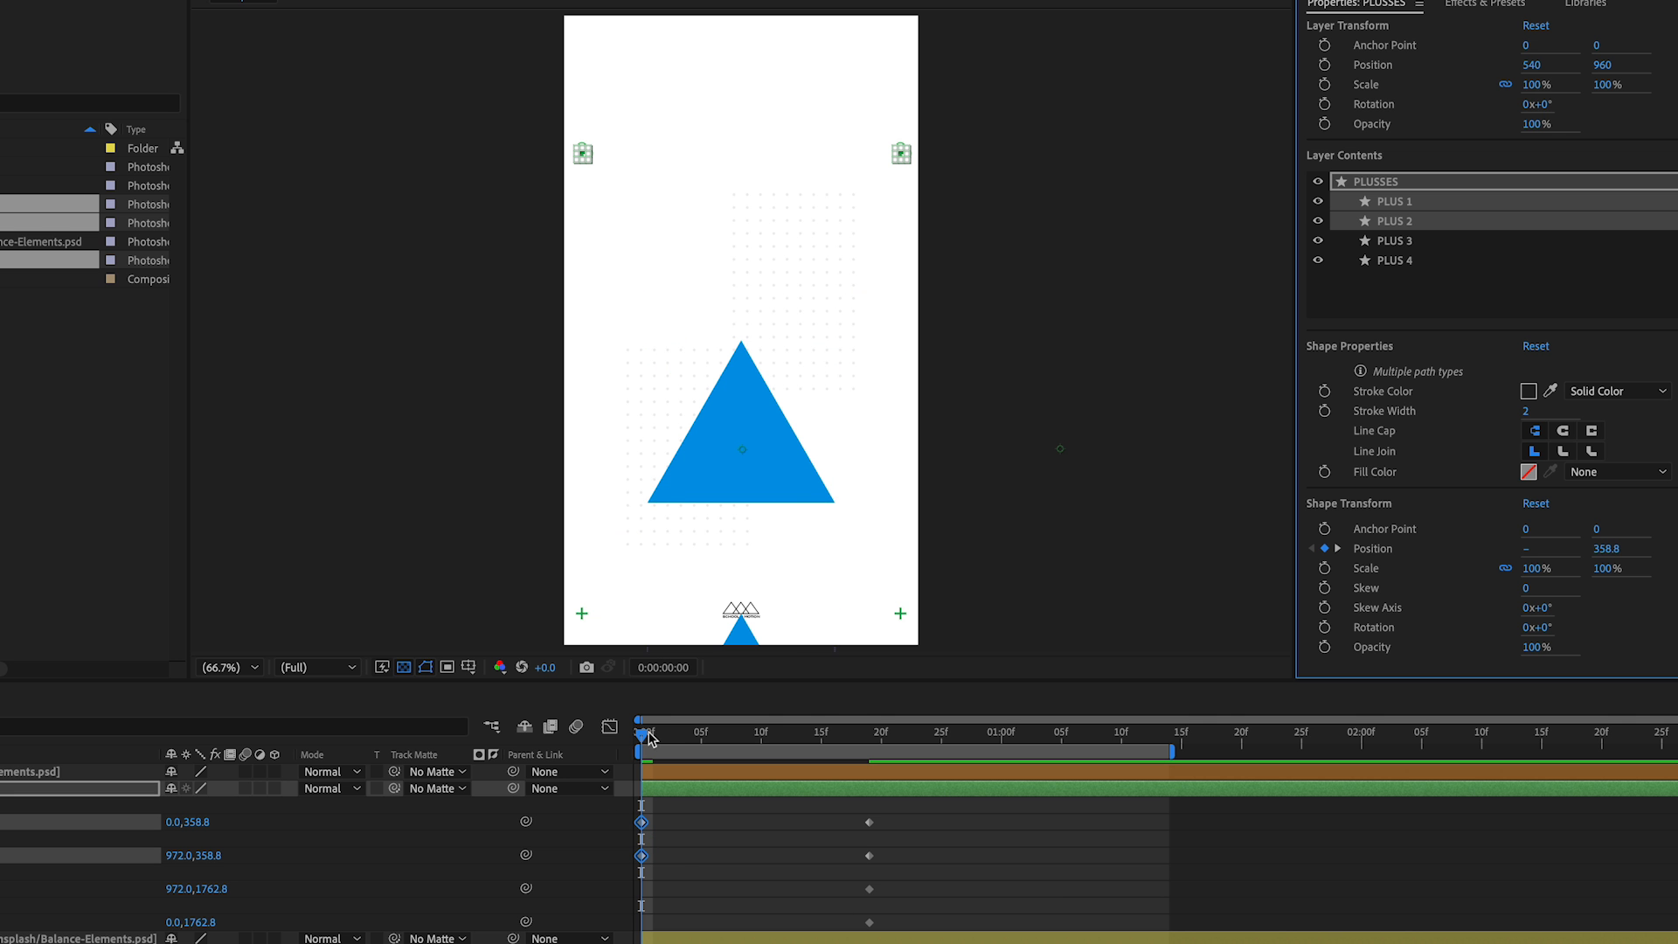
mouse_move(648, 738)
mouse_down()
mouse_move(874, 738)
mouse_move(640, 764)
mouse_up()
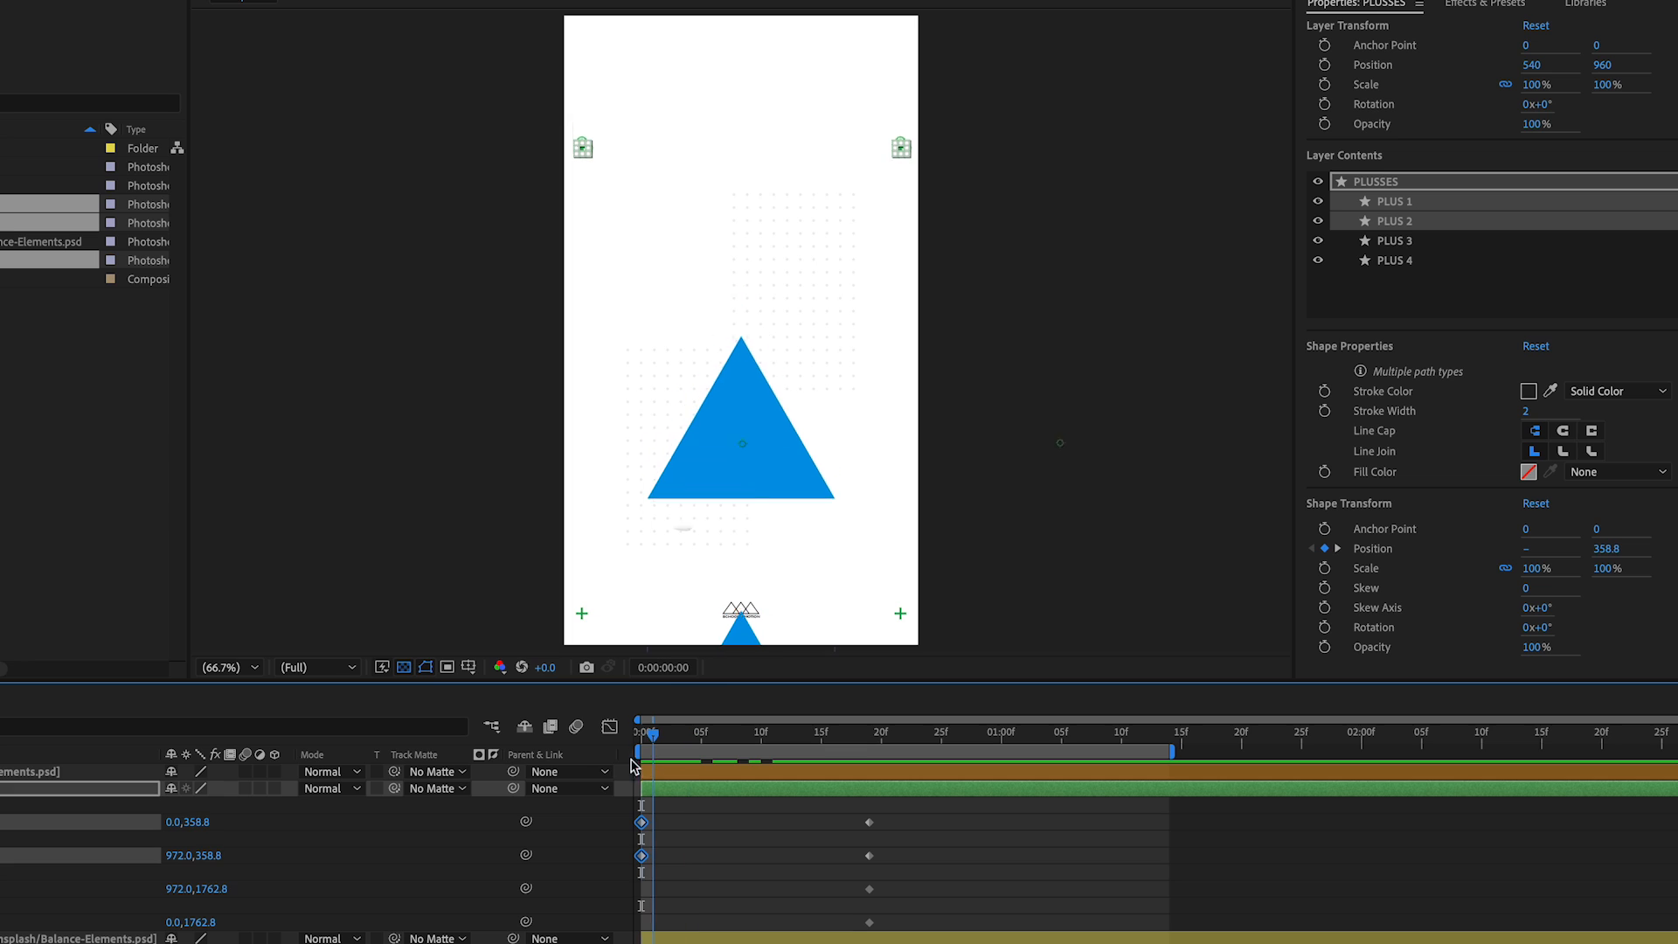
Move PLUS 3 and PLUS 4 below the canvas at frame 0 by setting their Y position to 1932.8.
click(1412, 244)
shift+click(1412, 260)
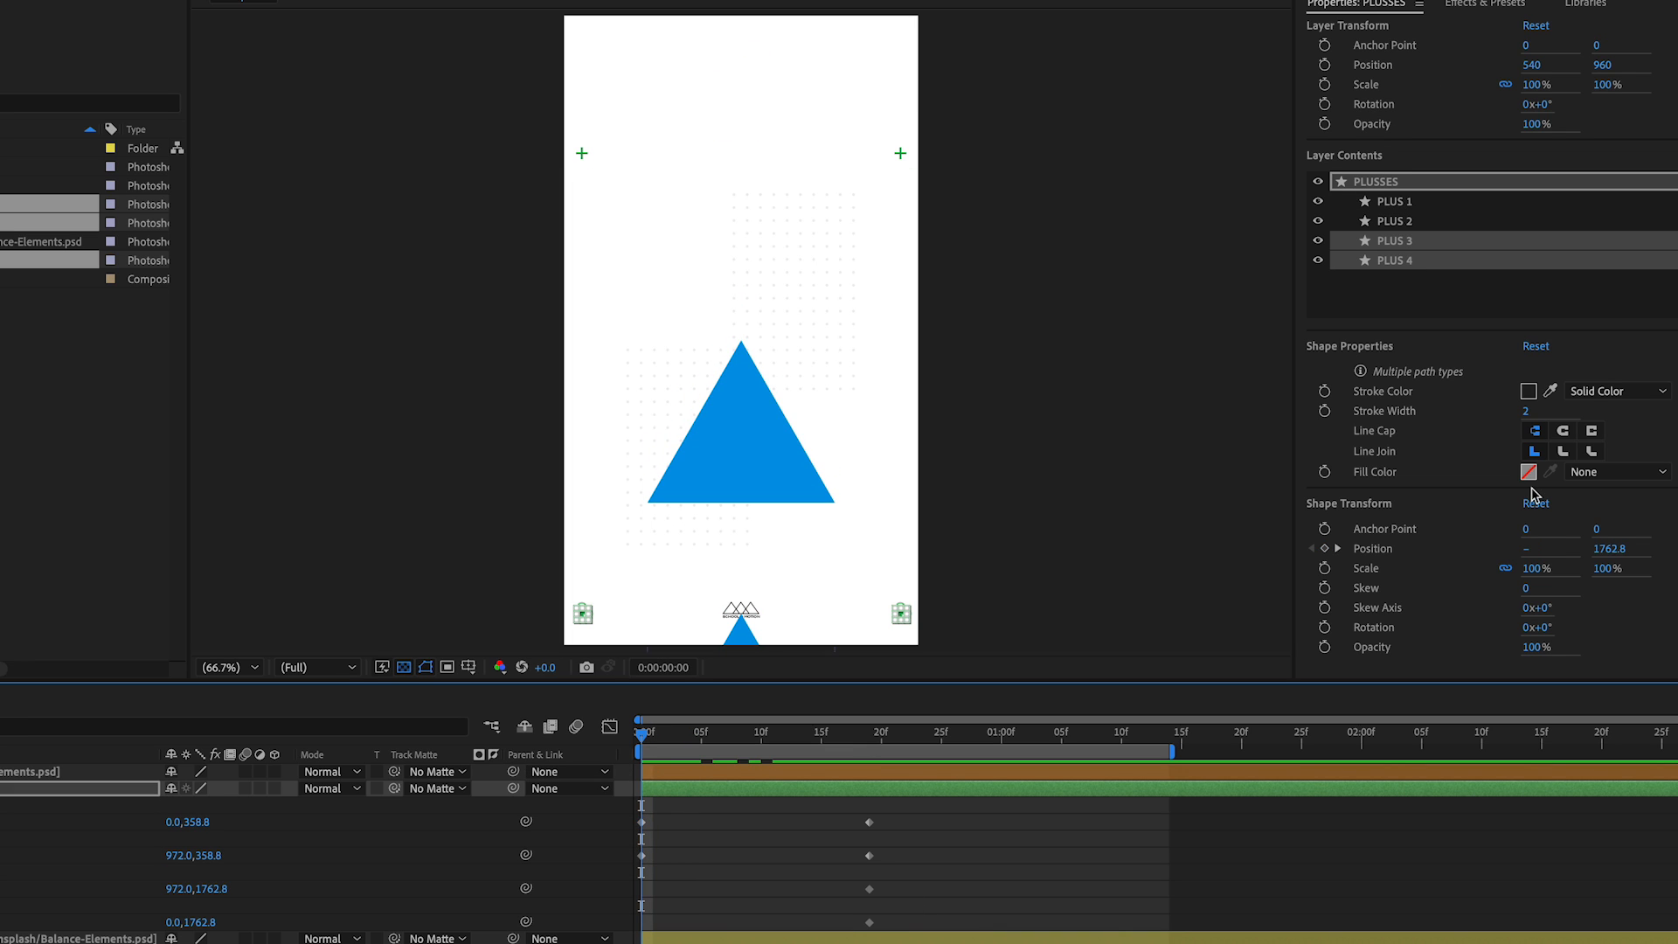
scroll(964, 454, down, 4)
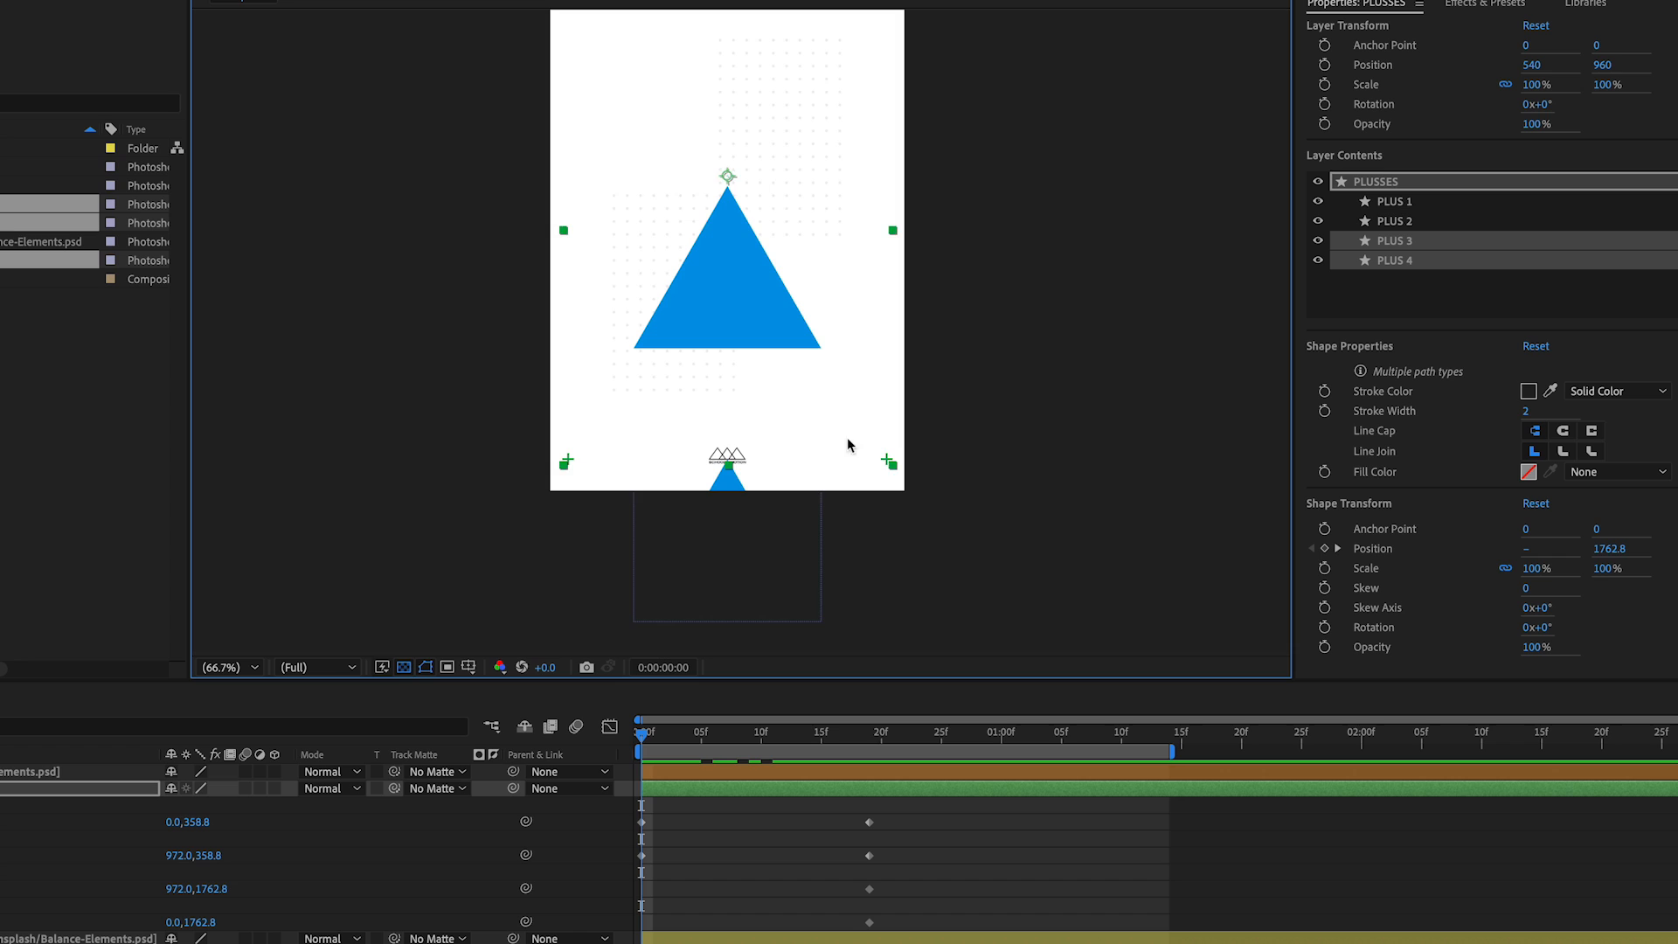
drag(1616, 550, 1636, 546)
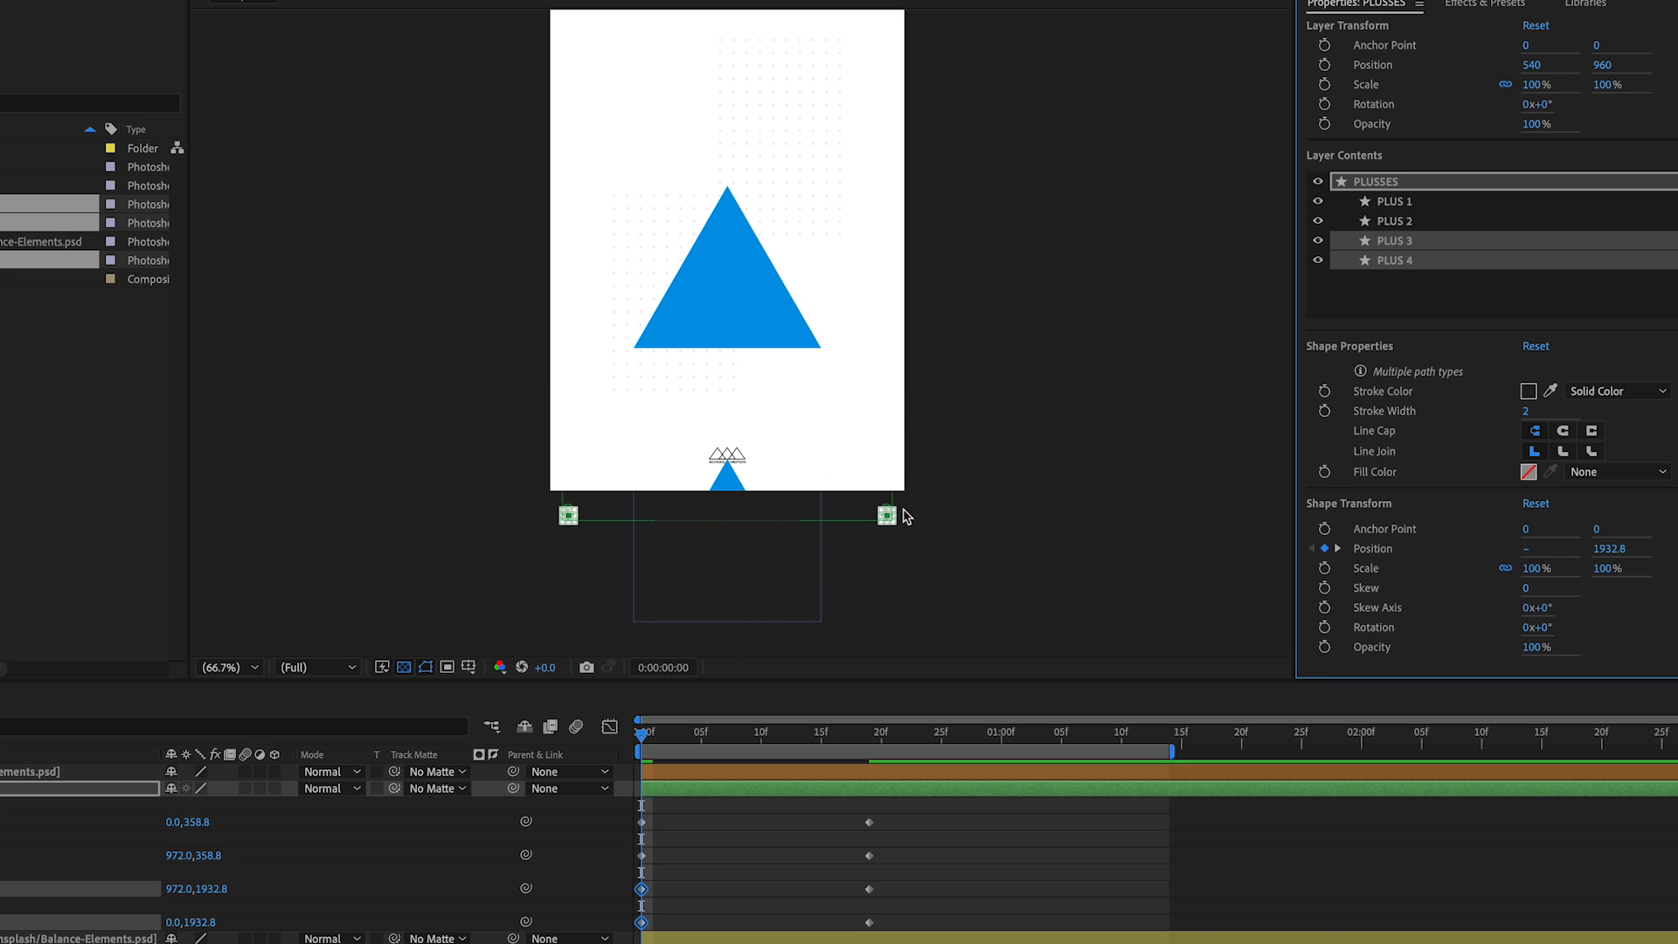
click(1154, 336)
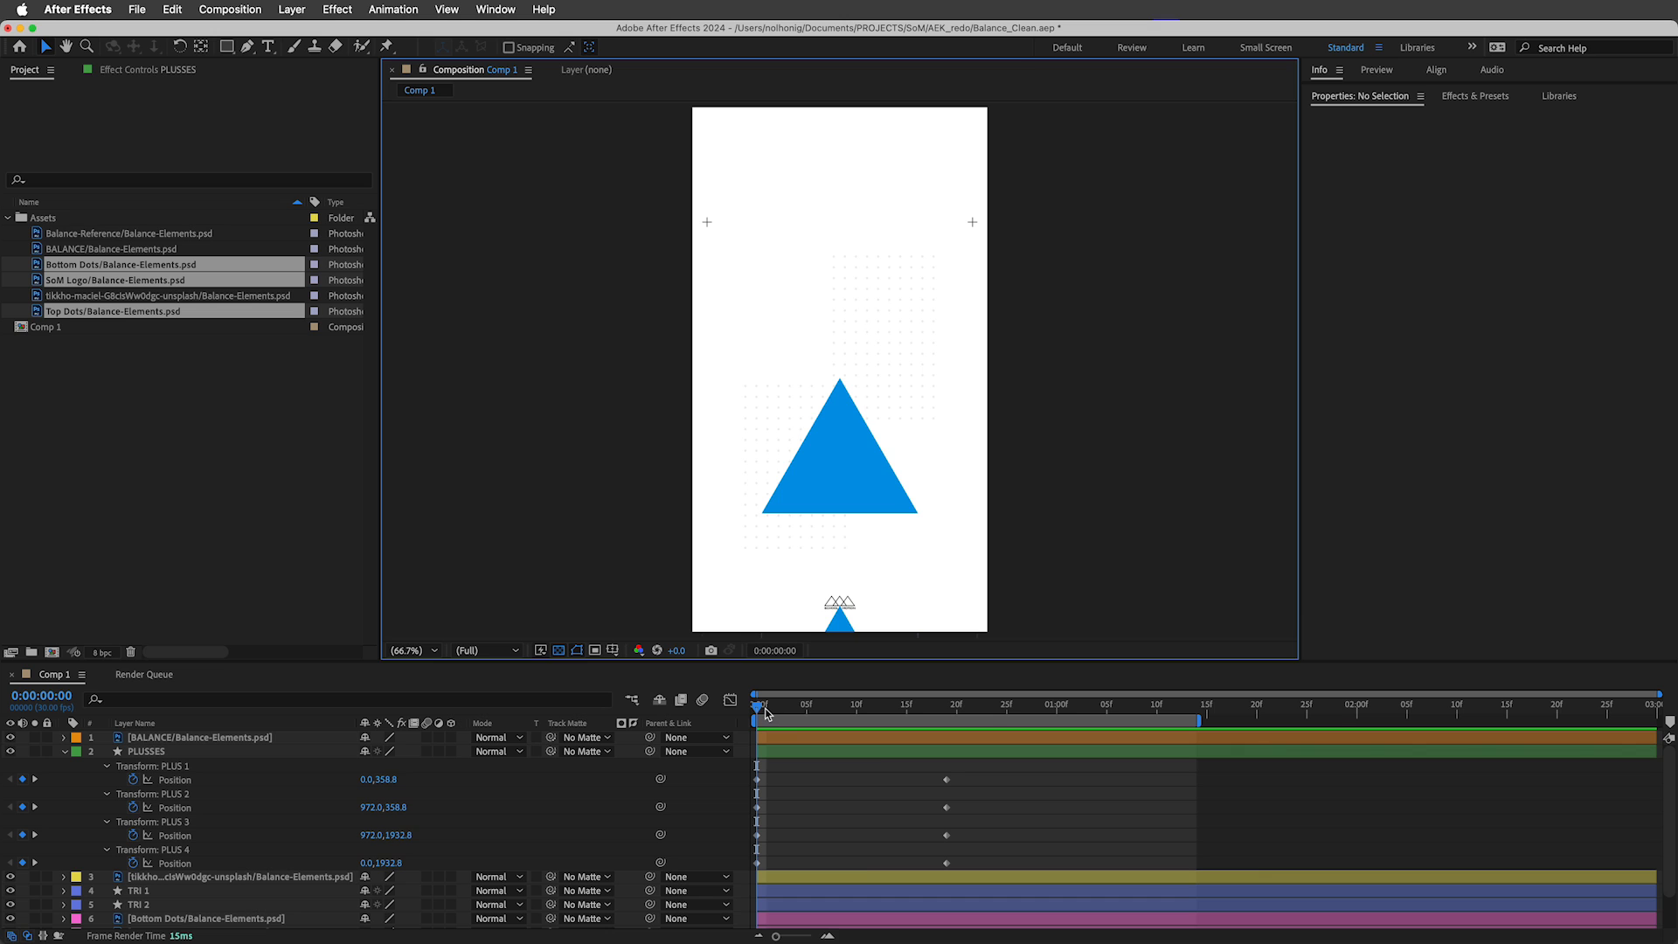
Shift the ending Position keyframes of PLUS 1 and PLUS 2 to frame 16 and check the motion.
drag(641, 732, 906, 734)
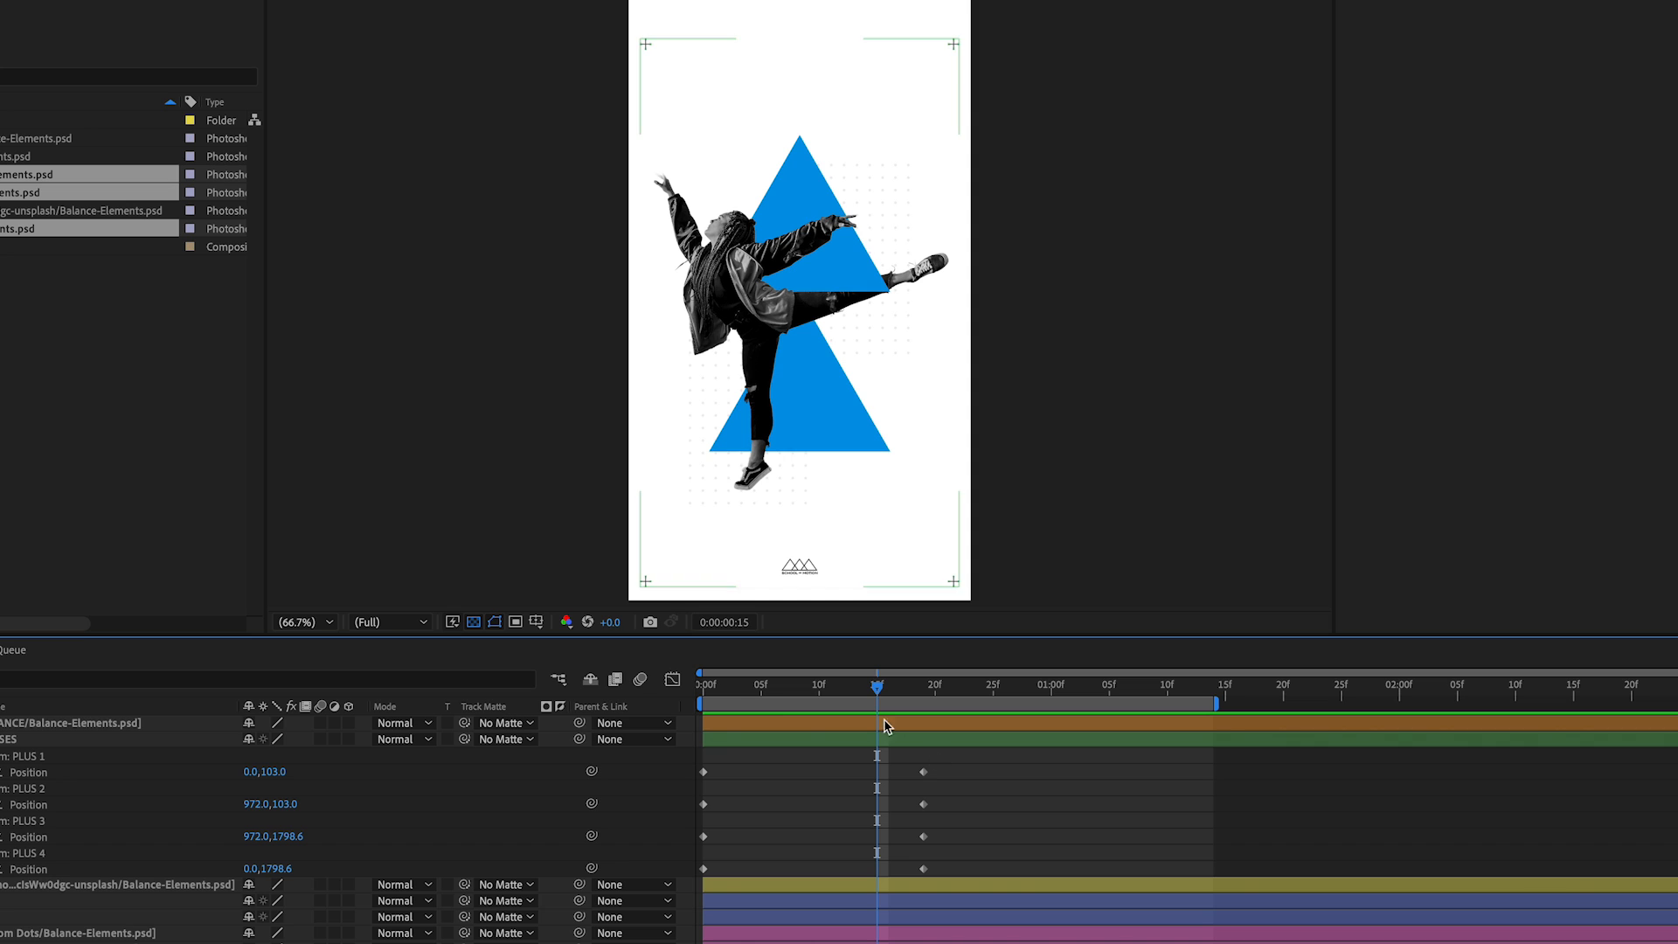
mouse_move(860, 690)
mouse_down()
mouse_move(761, 690)
mouse_move(918, 690)
mouse_move(891, 690)
mouse_up()
drag(959, 762, 893, 808)
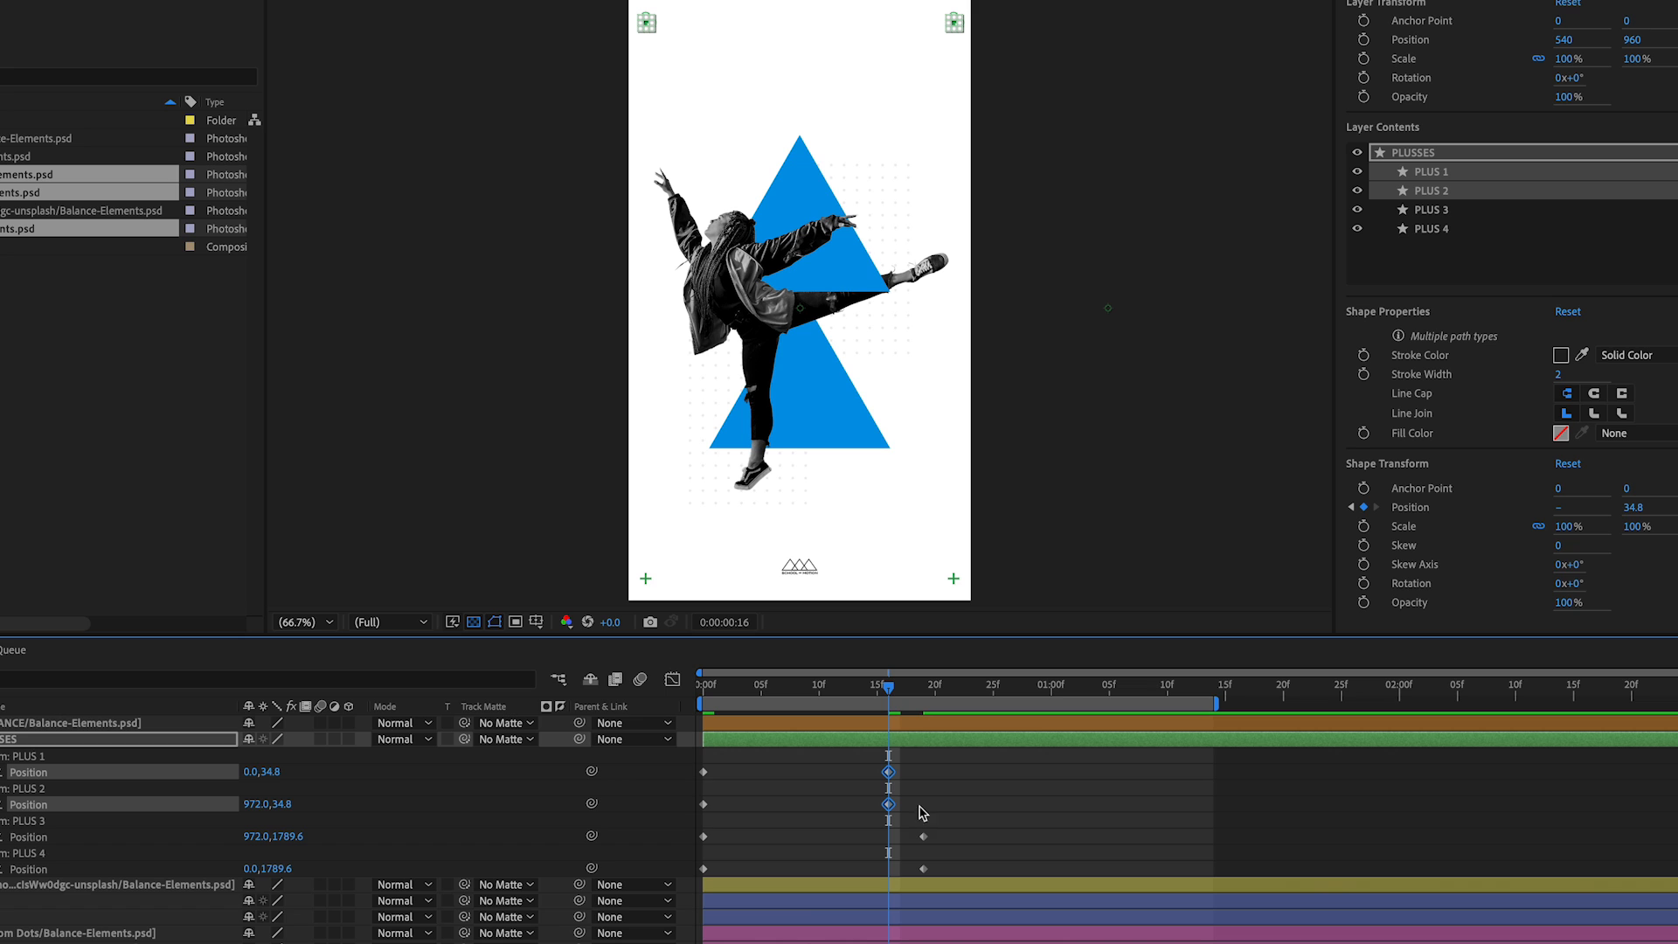
drag(889, 688, 715, 690)
key(k)
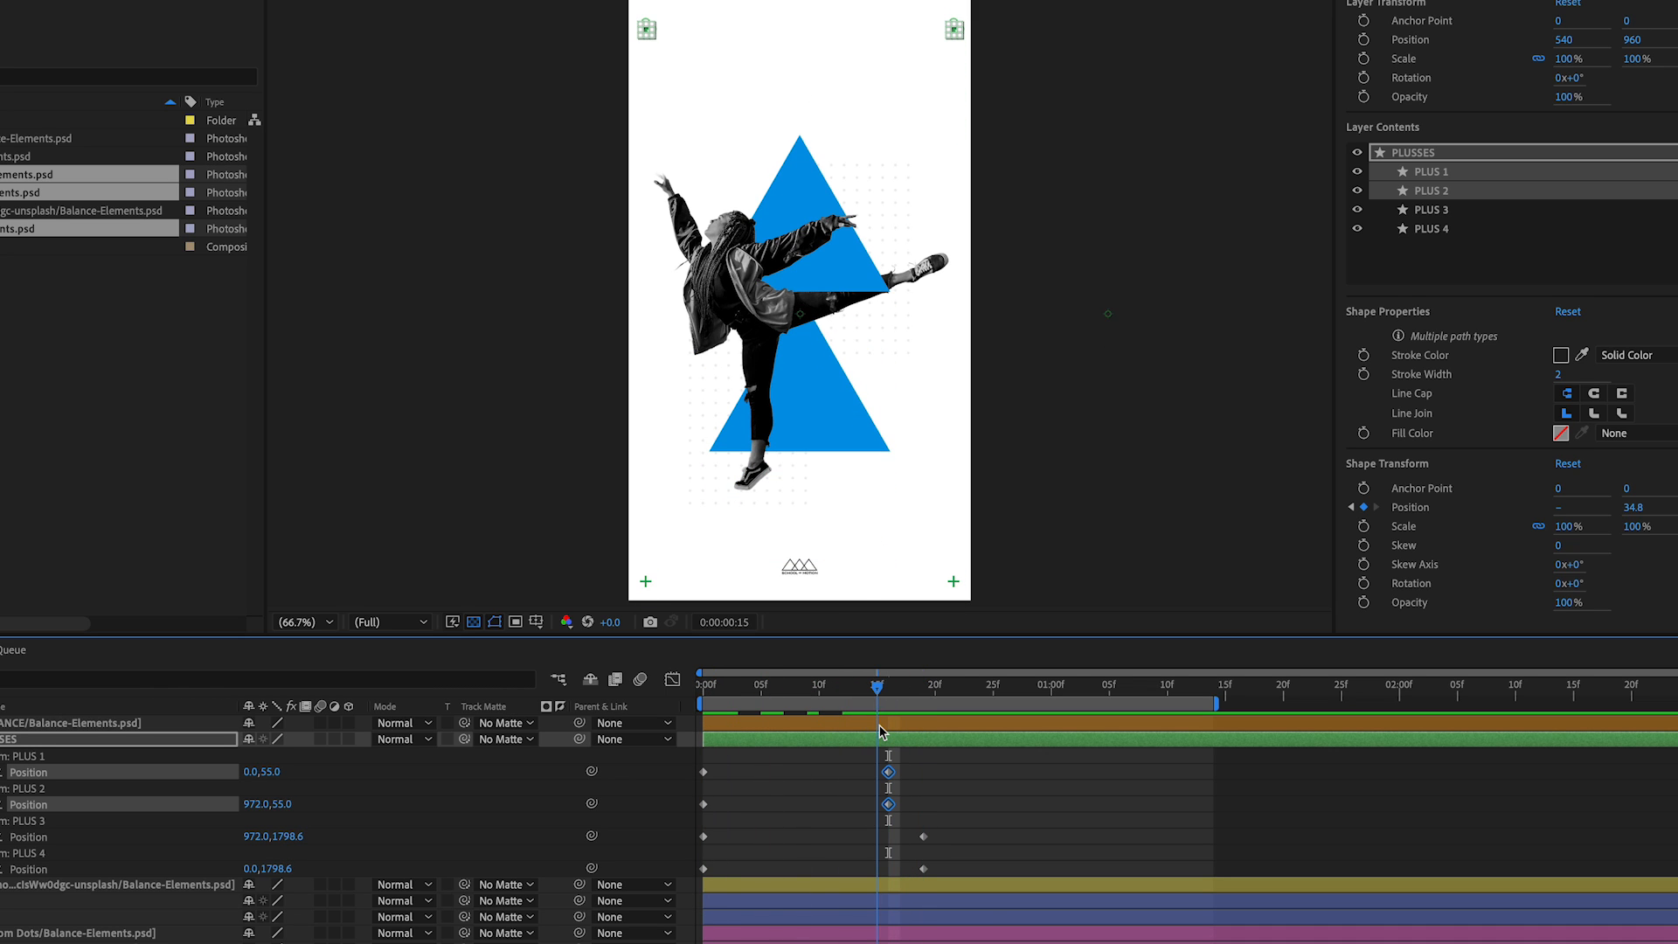
key(Page_Down)
key(Page_Down)
key(Page_Down)
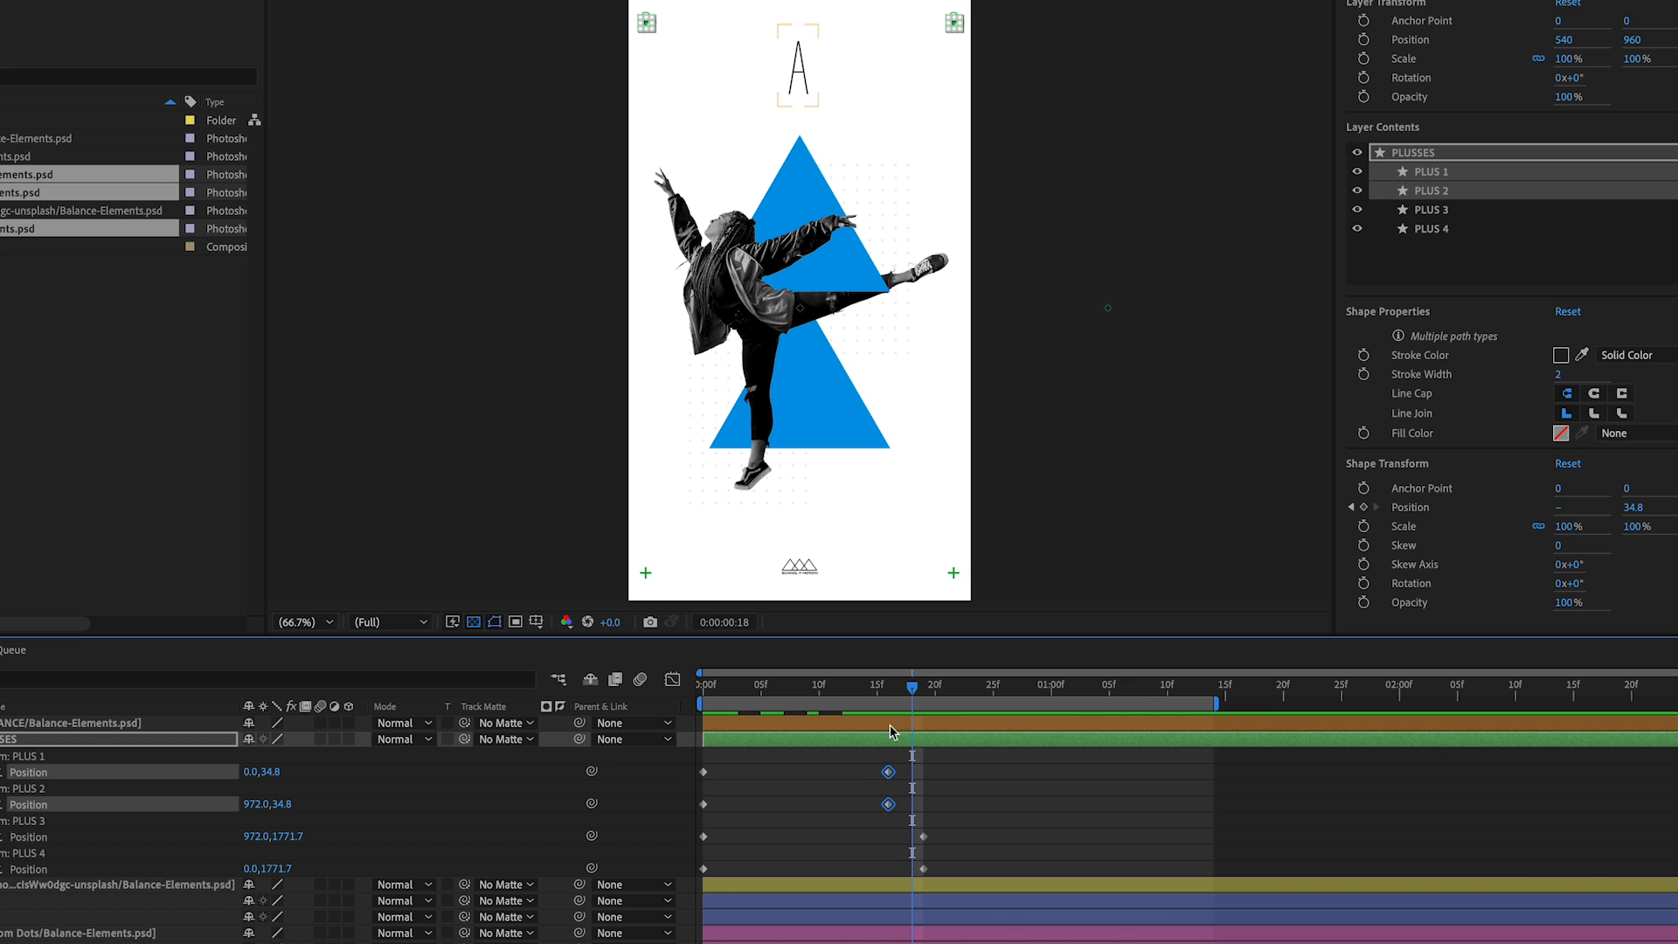
Apply Easy Ease to all Position keyframes of the four pluses and play back the animation.
click(957, 765)
drag(967, 761, 682, 892)
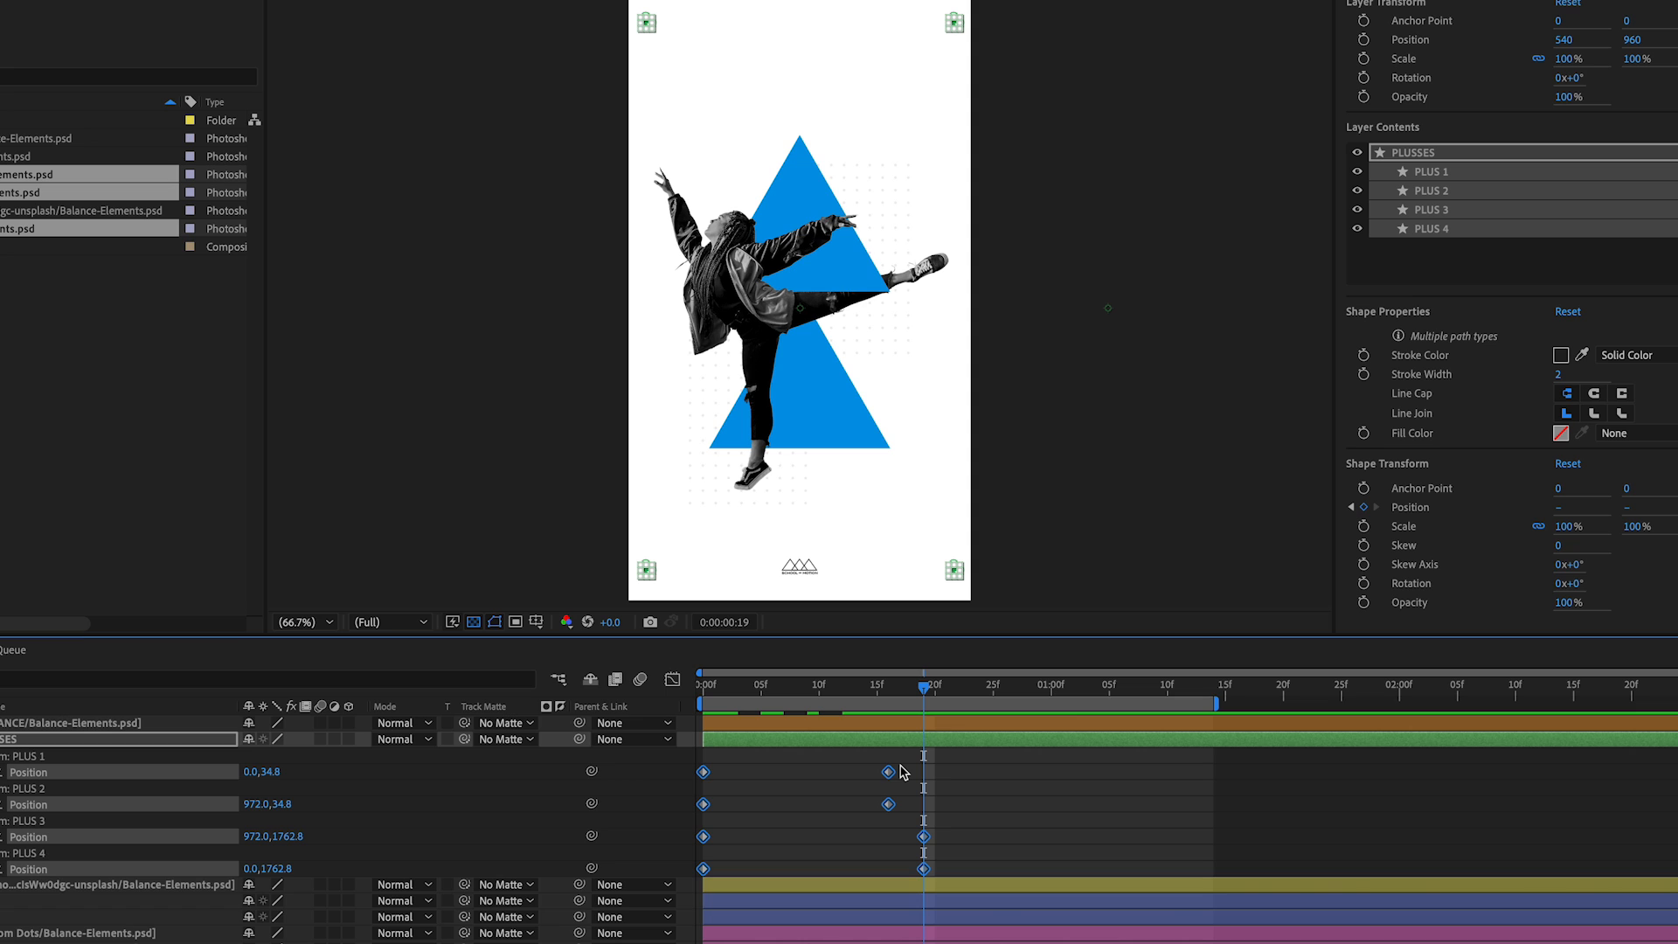
key(F9)
key(space)
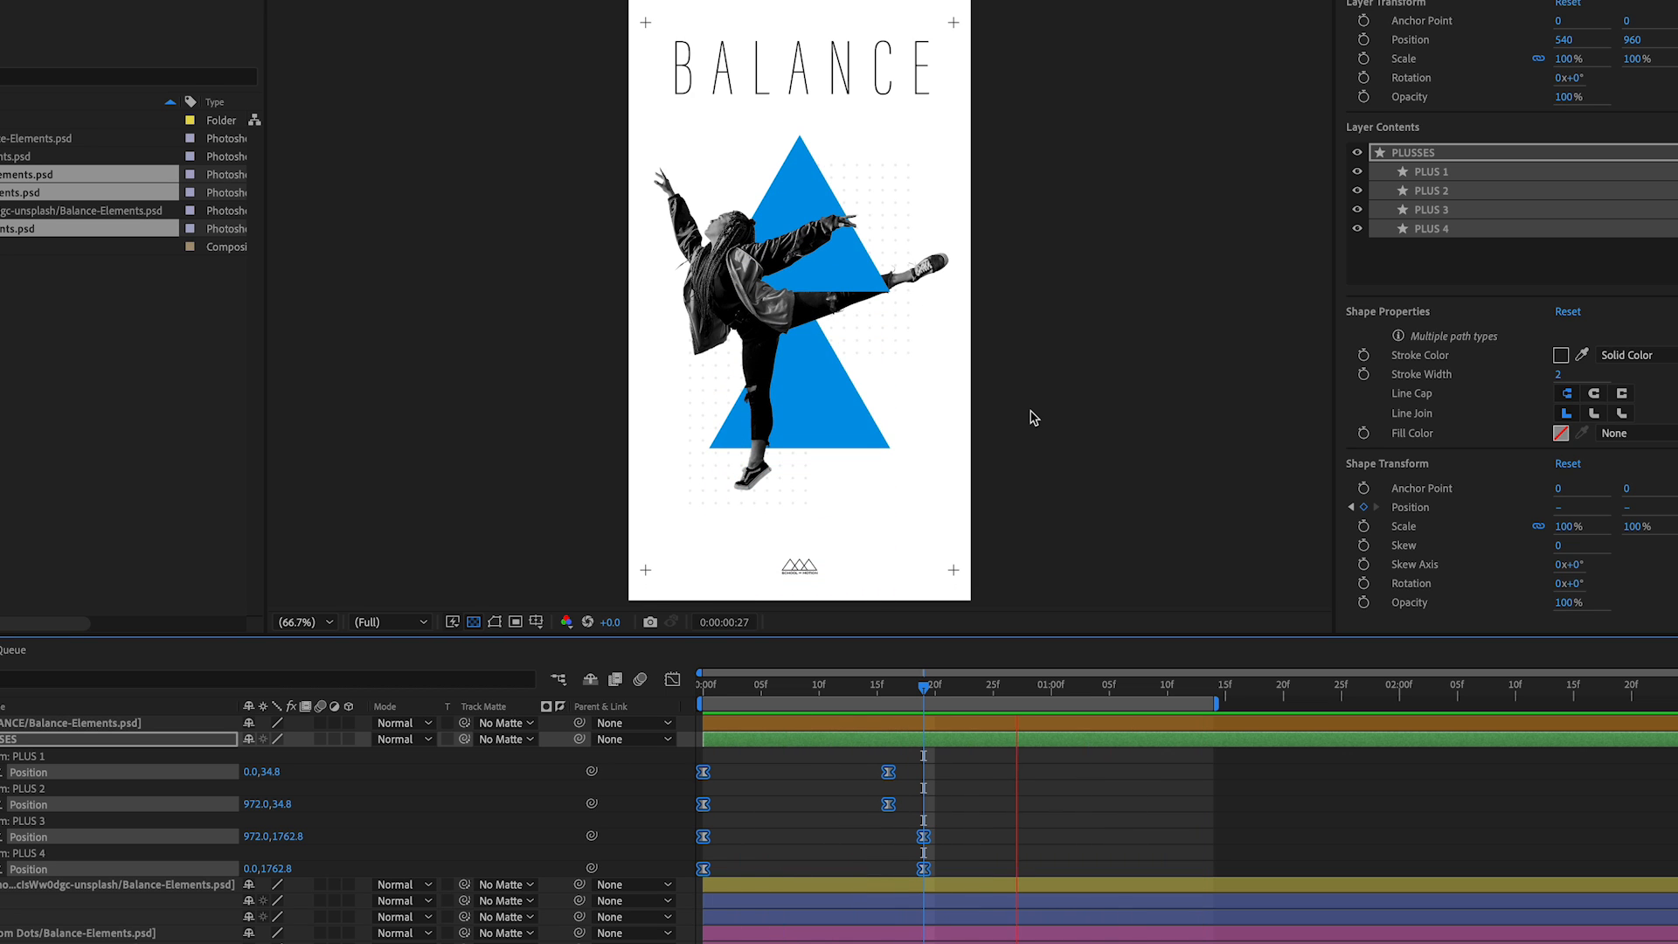
key(space)
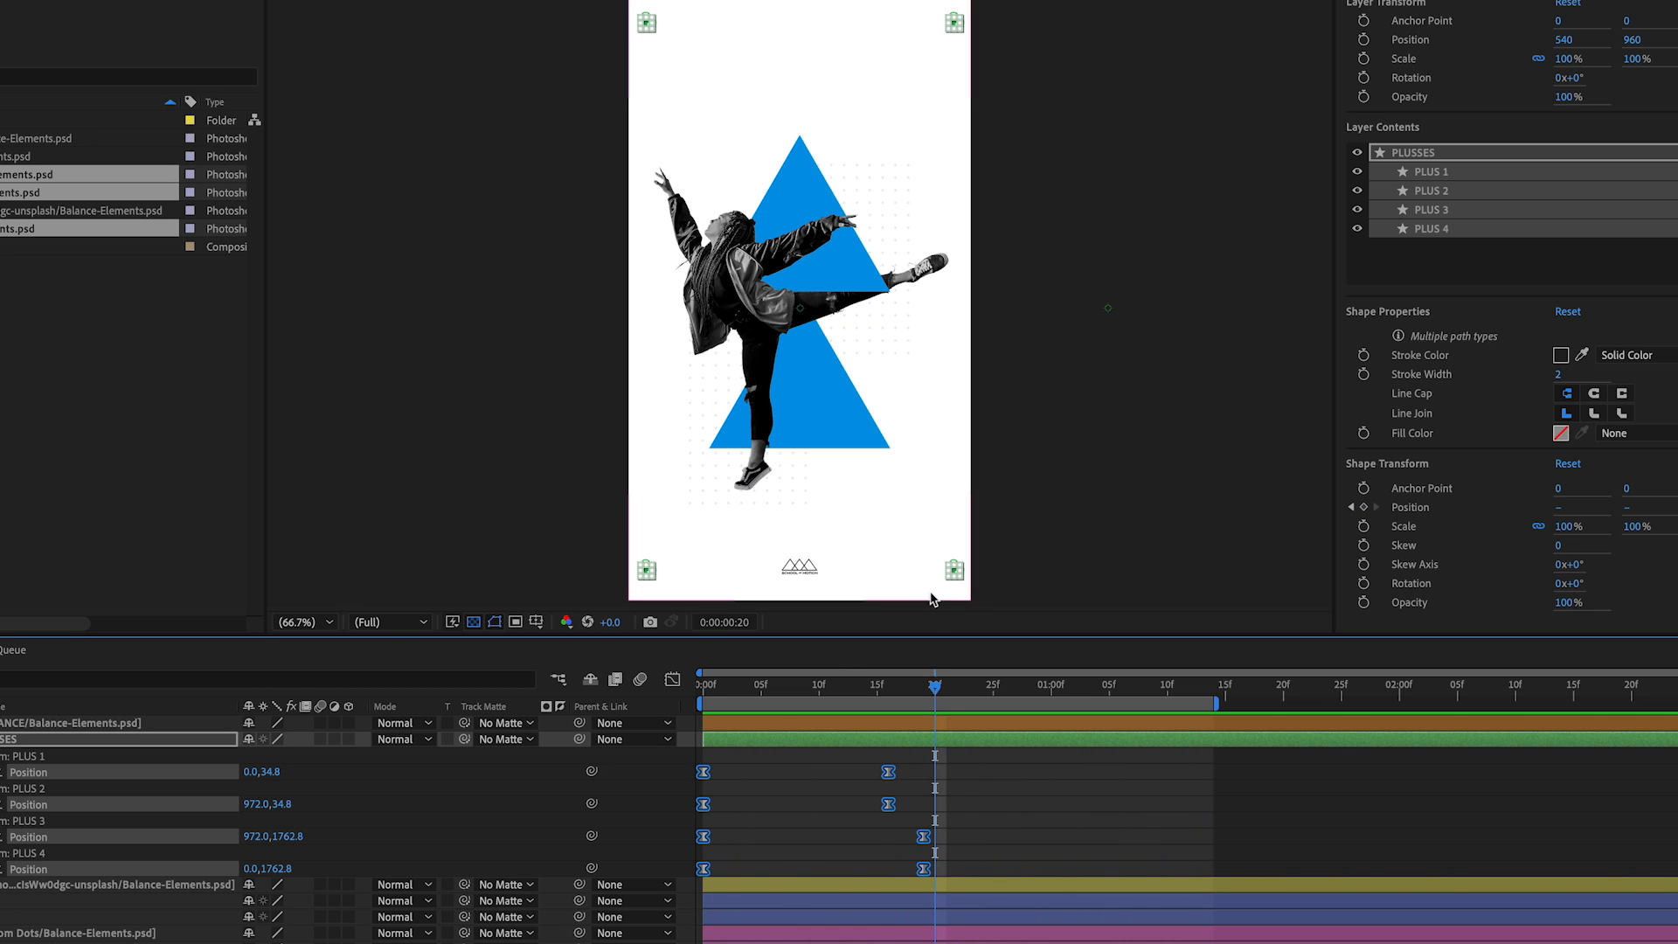
key(space)
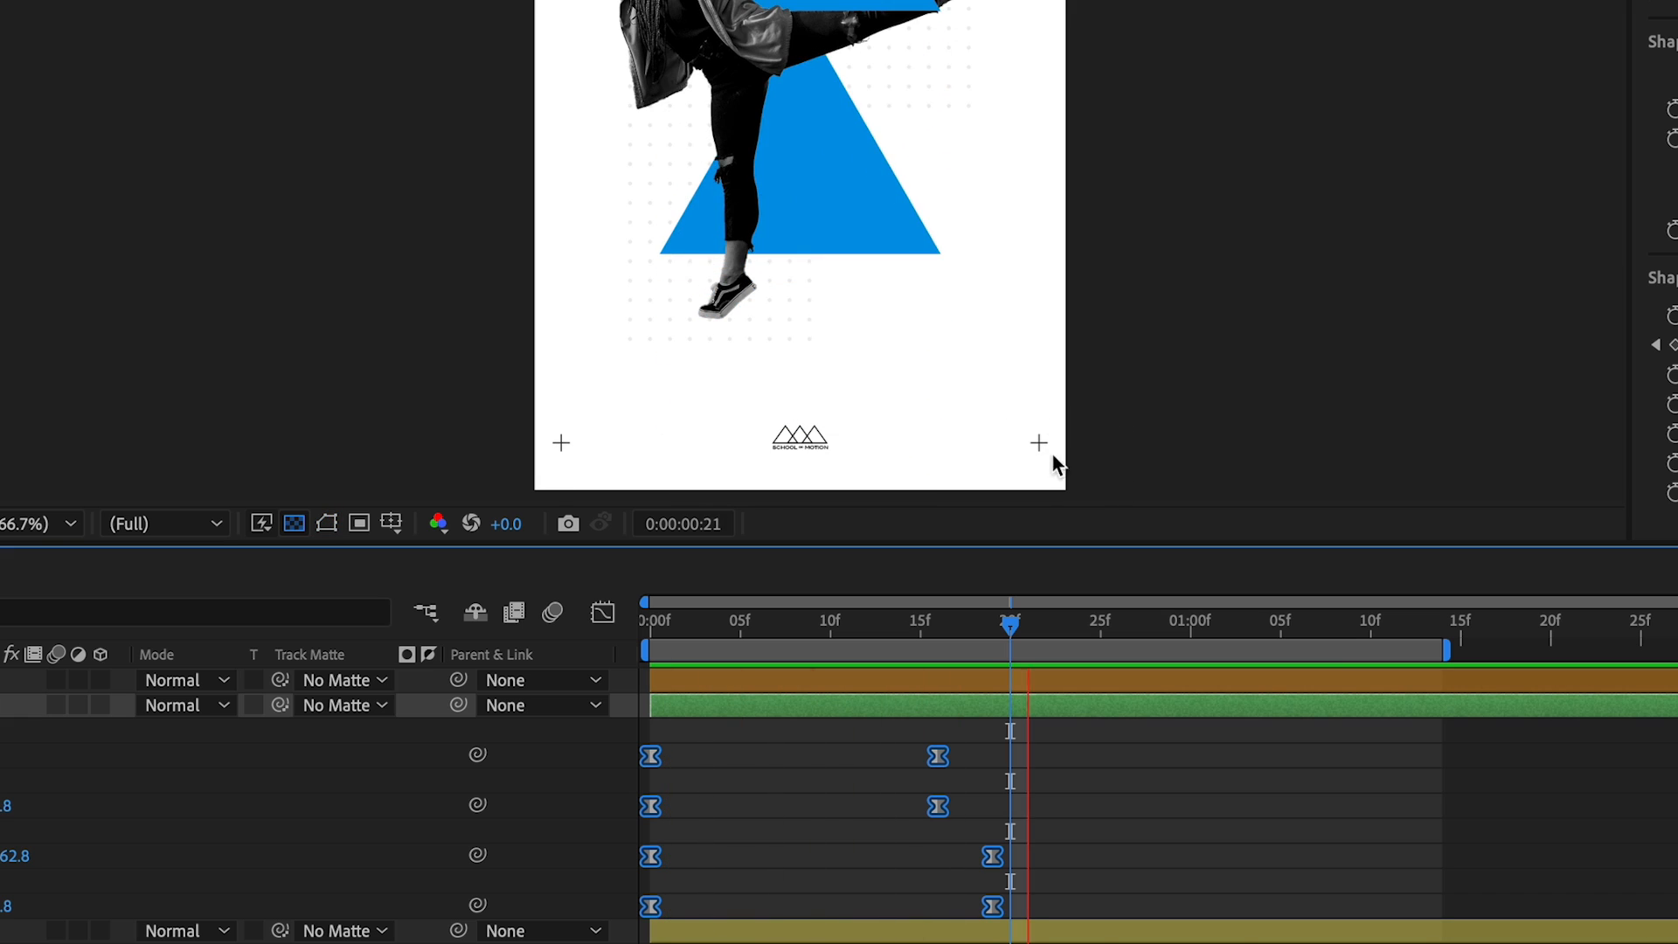
key(space)
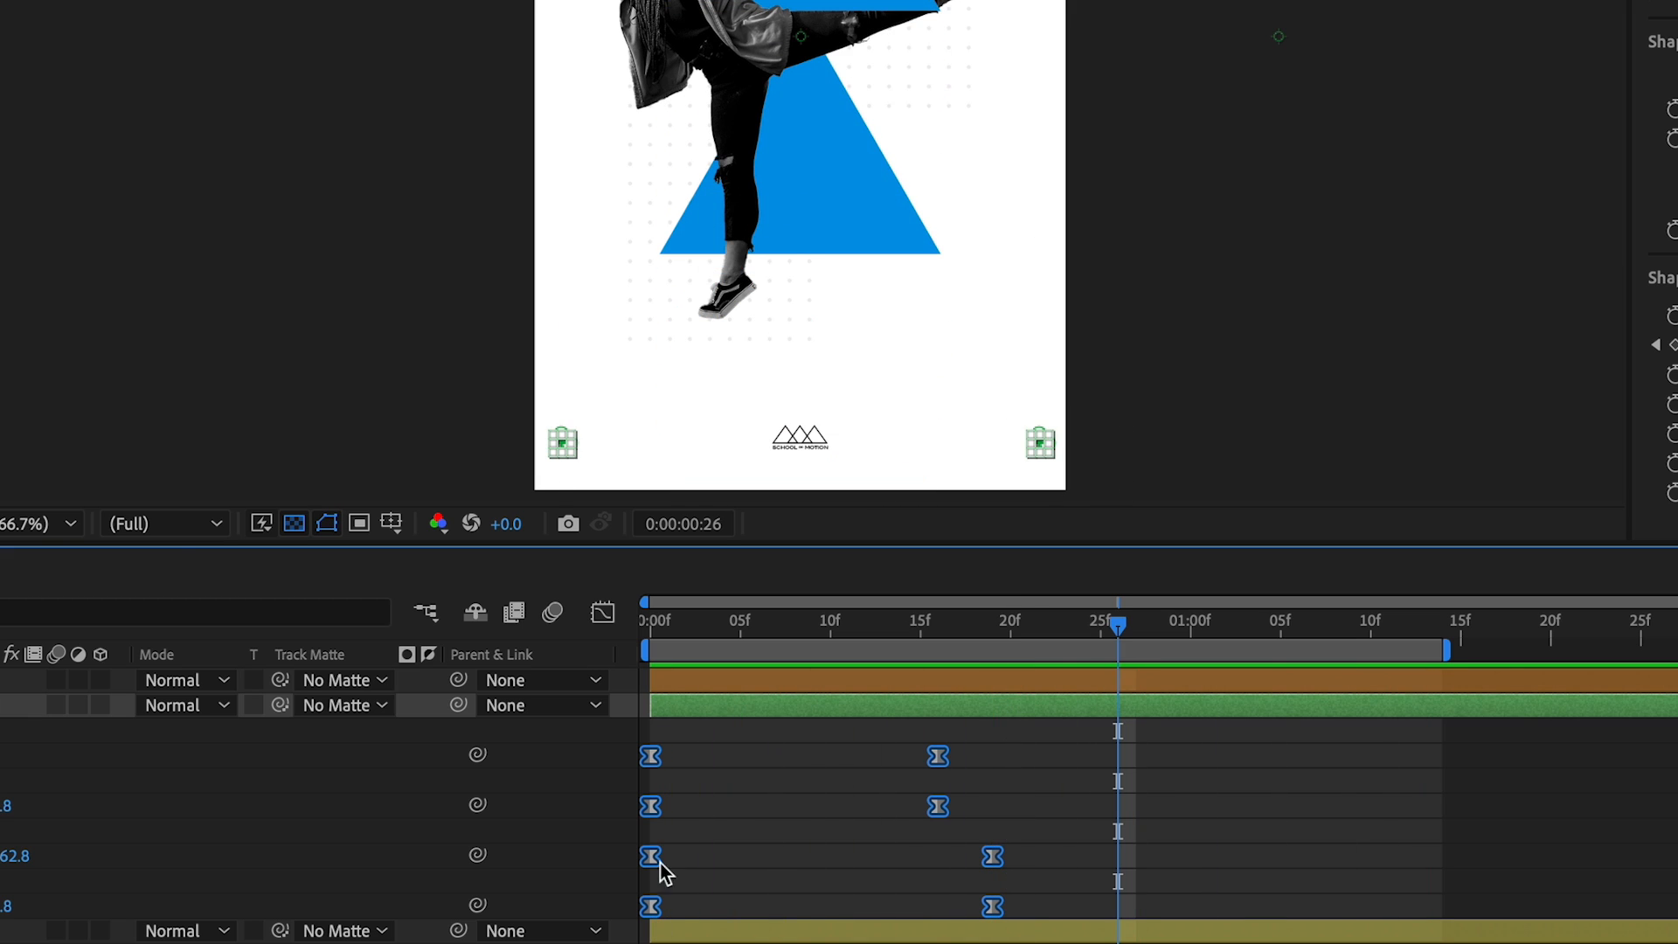
Delay the starting Position keyframes of PLUS 3 and PLUS 4 to frame 3 and play back the staggered motion.
drag(685, 846, 640, 918)
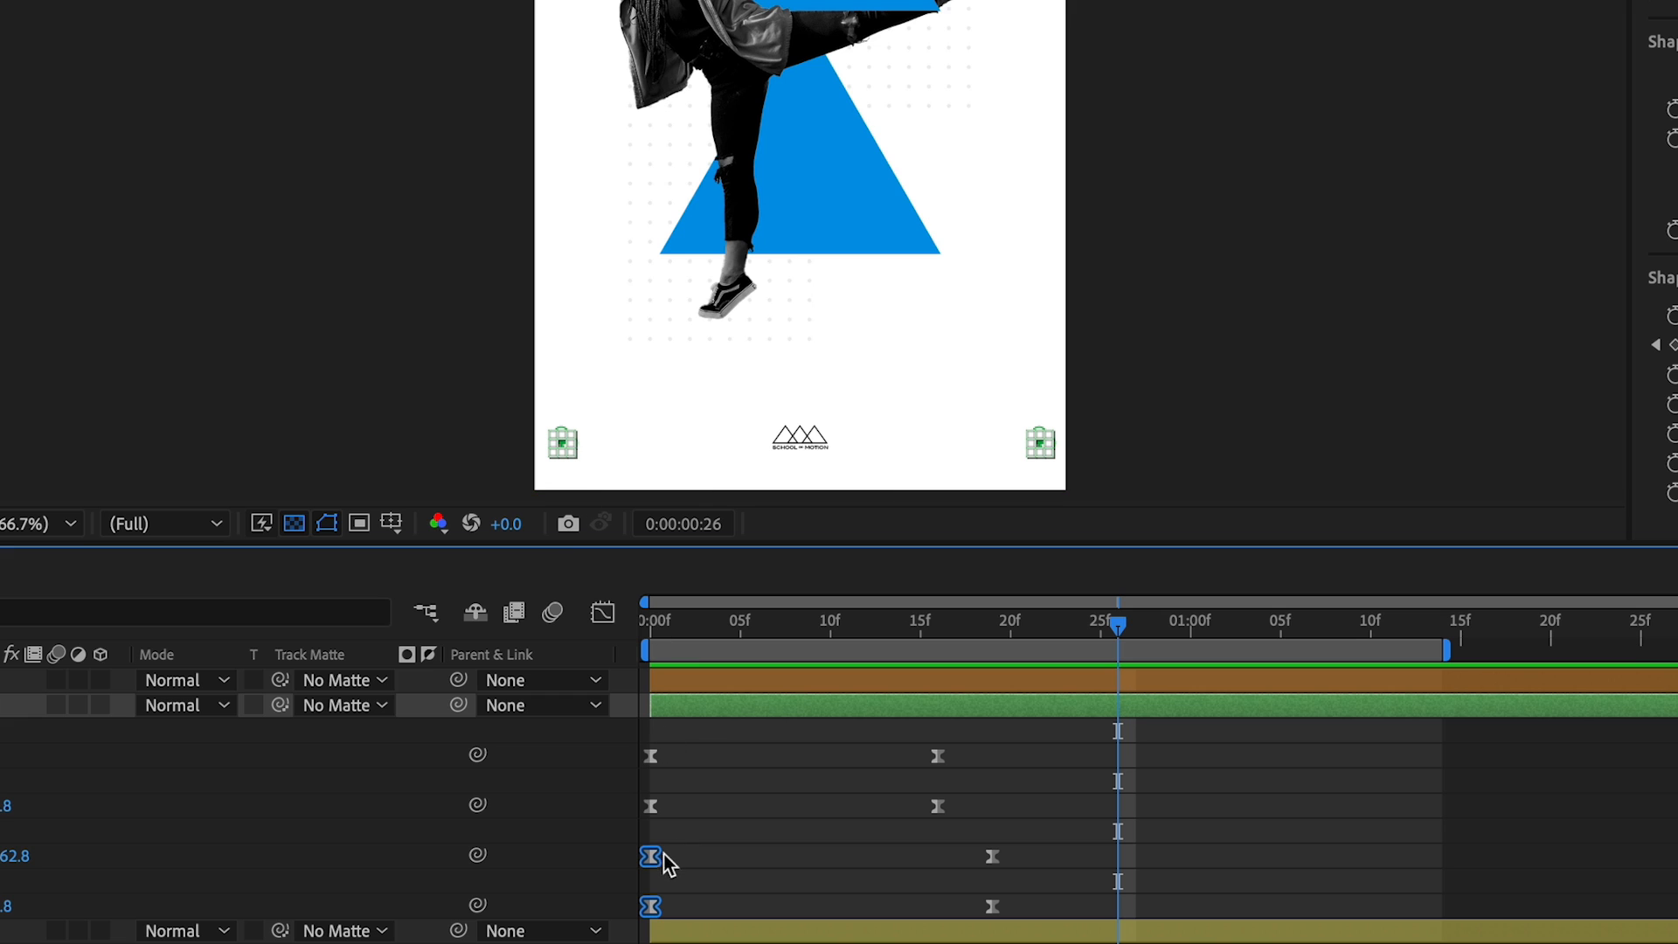
drag(649, 854, 705, 858)
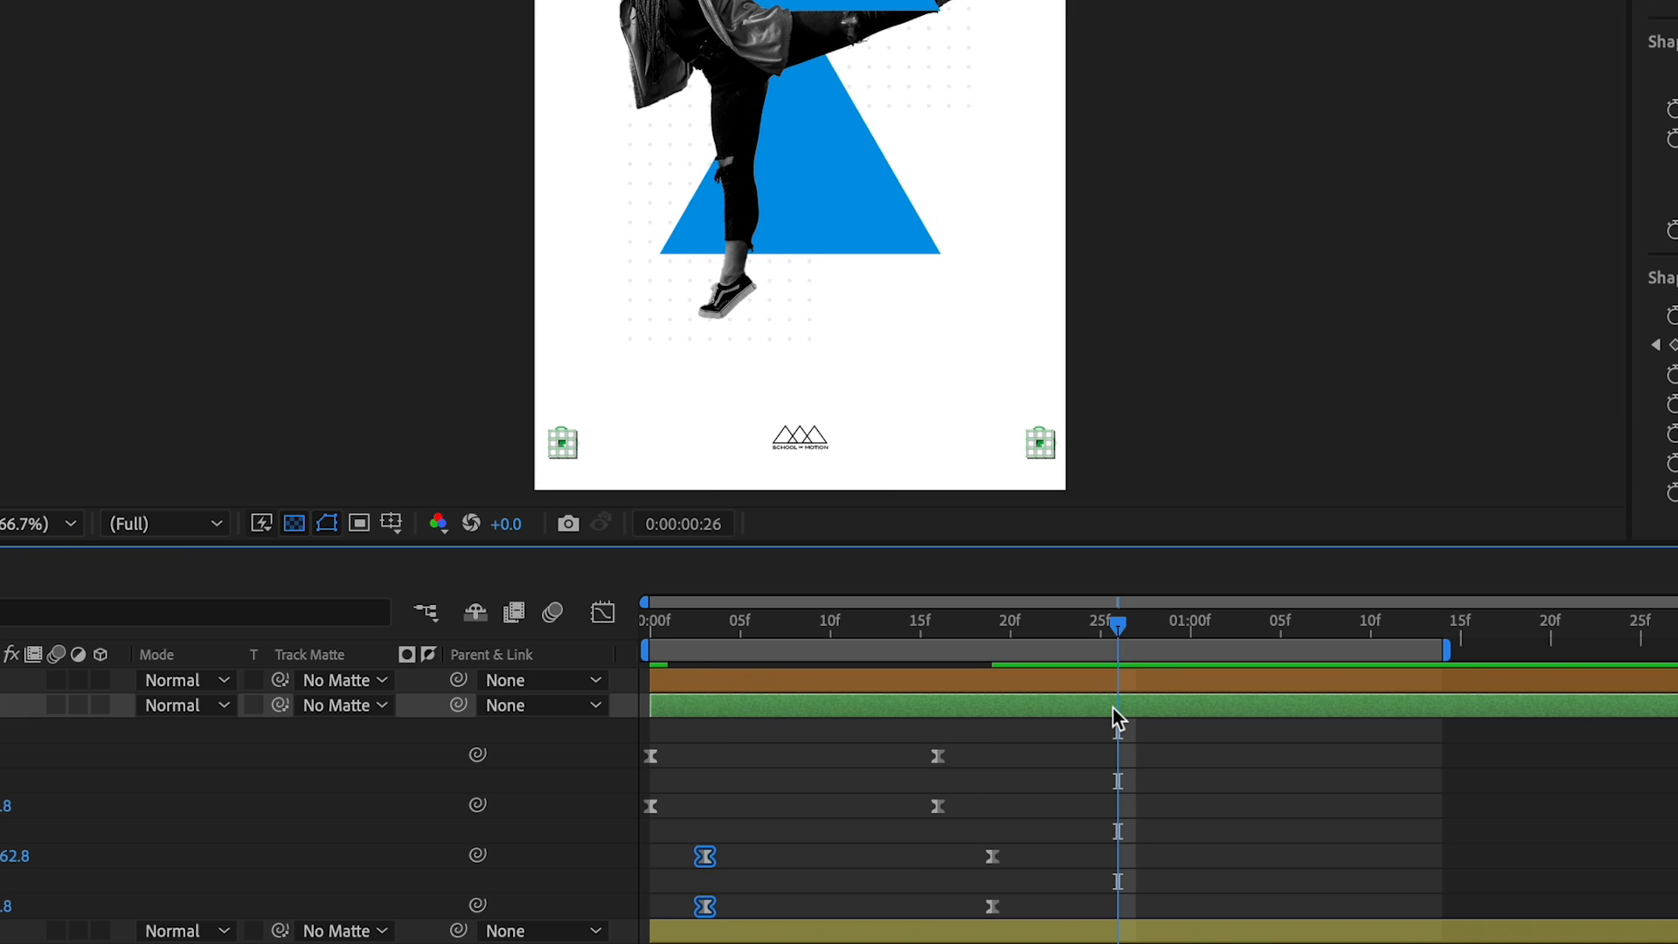
key(space)
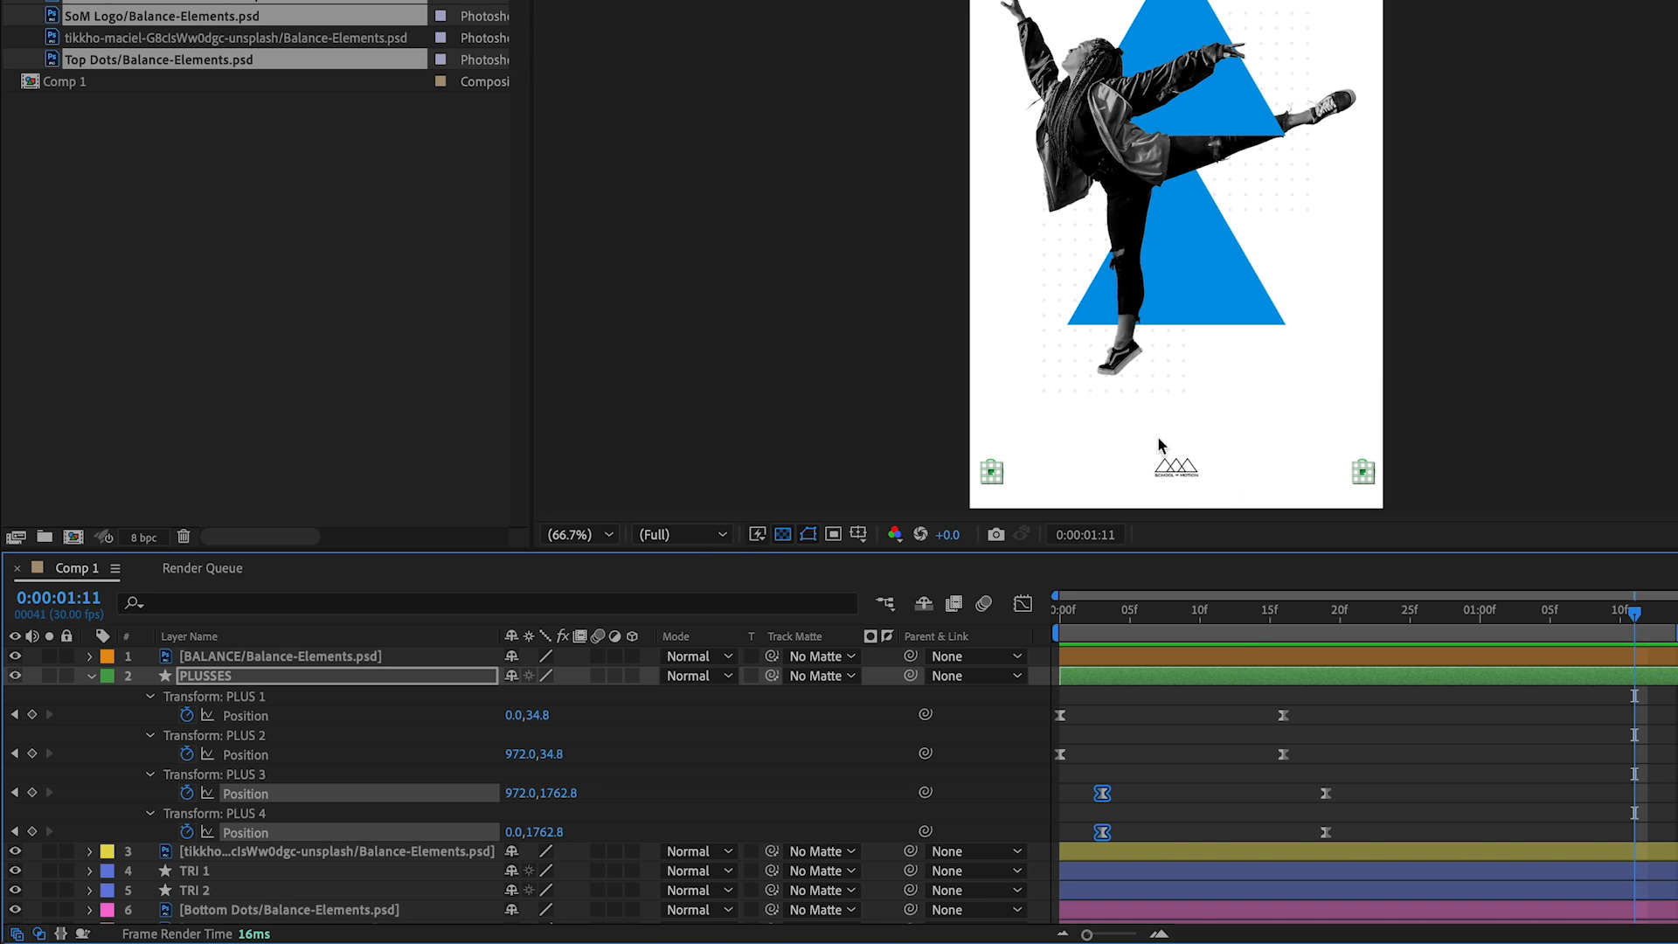
key(Home)
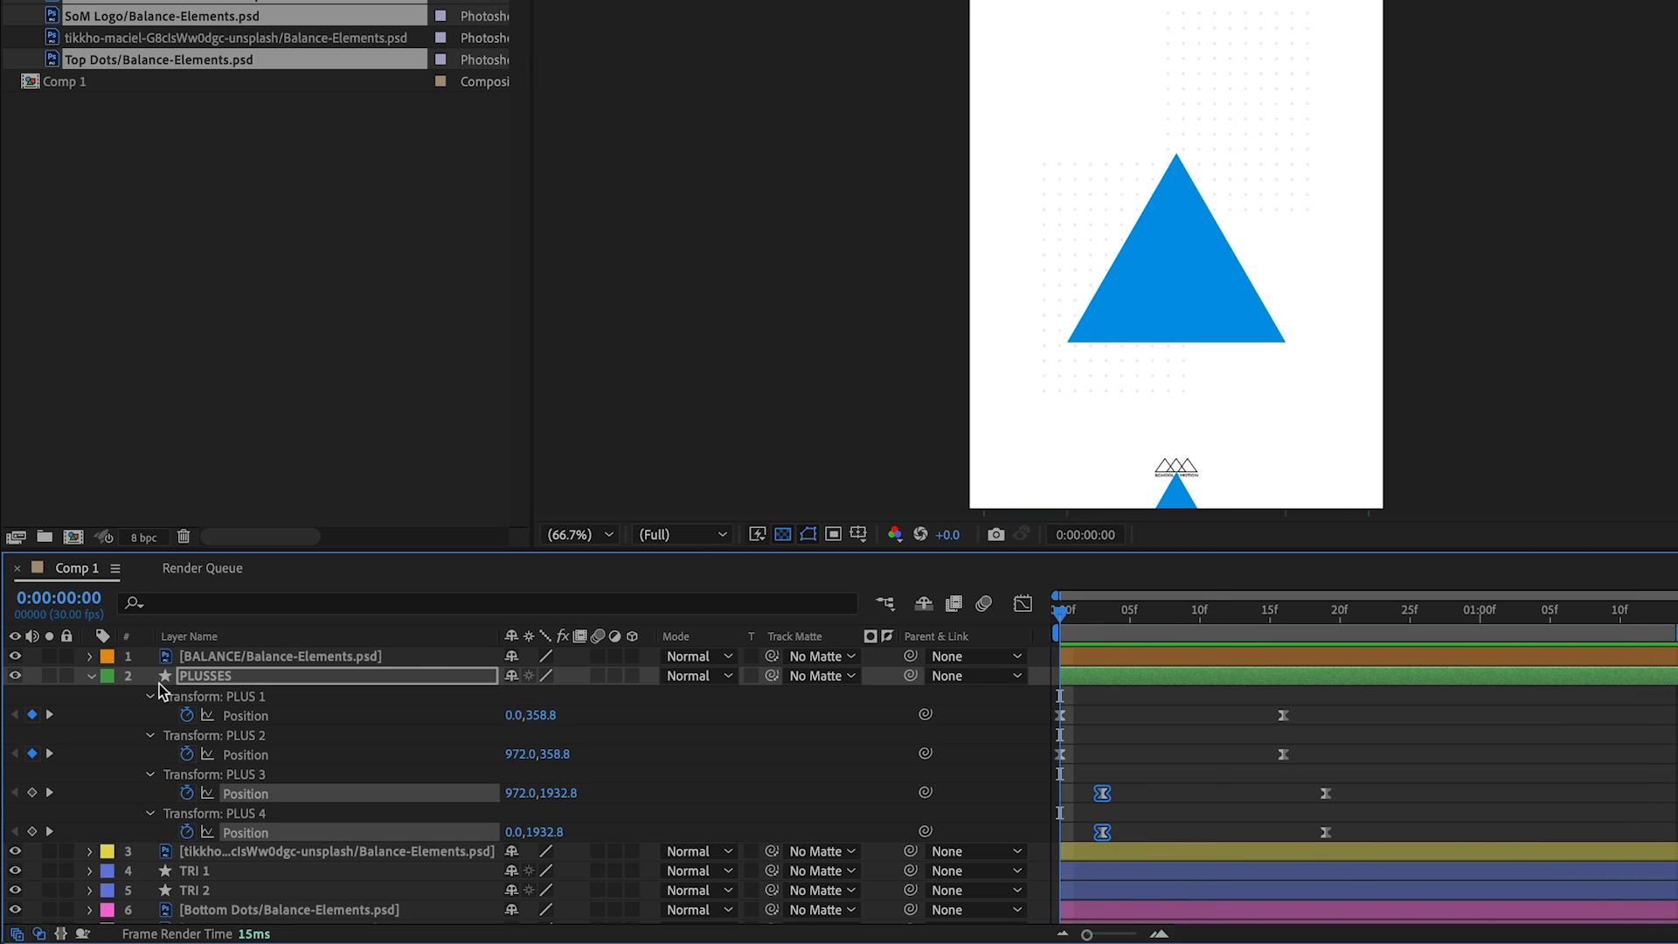
click(91, 676)
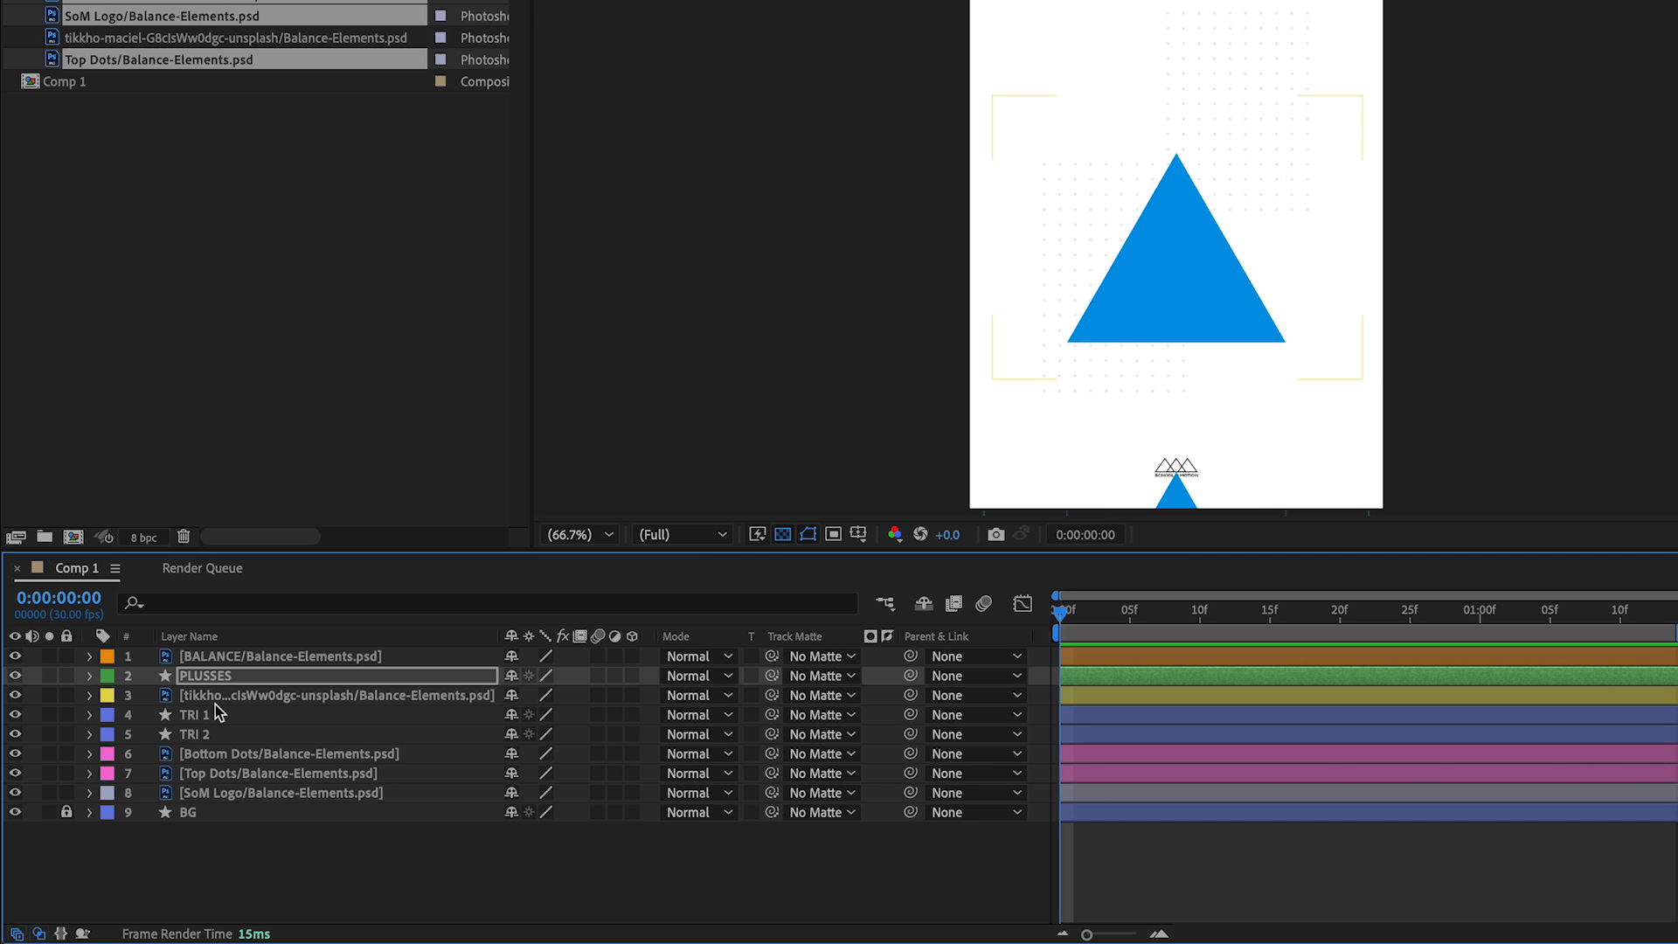
Add a Position keyframe to the SoM Logo layer at frame 20.
click(224, 795)
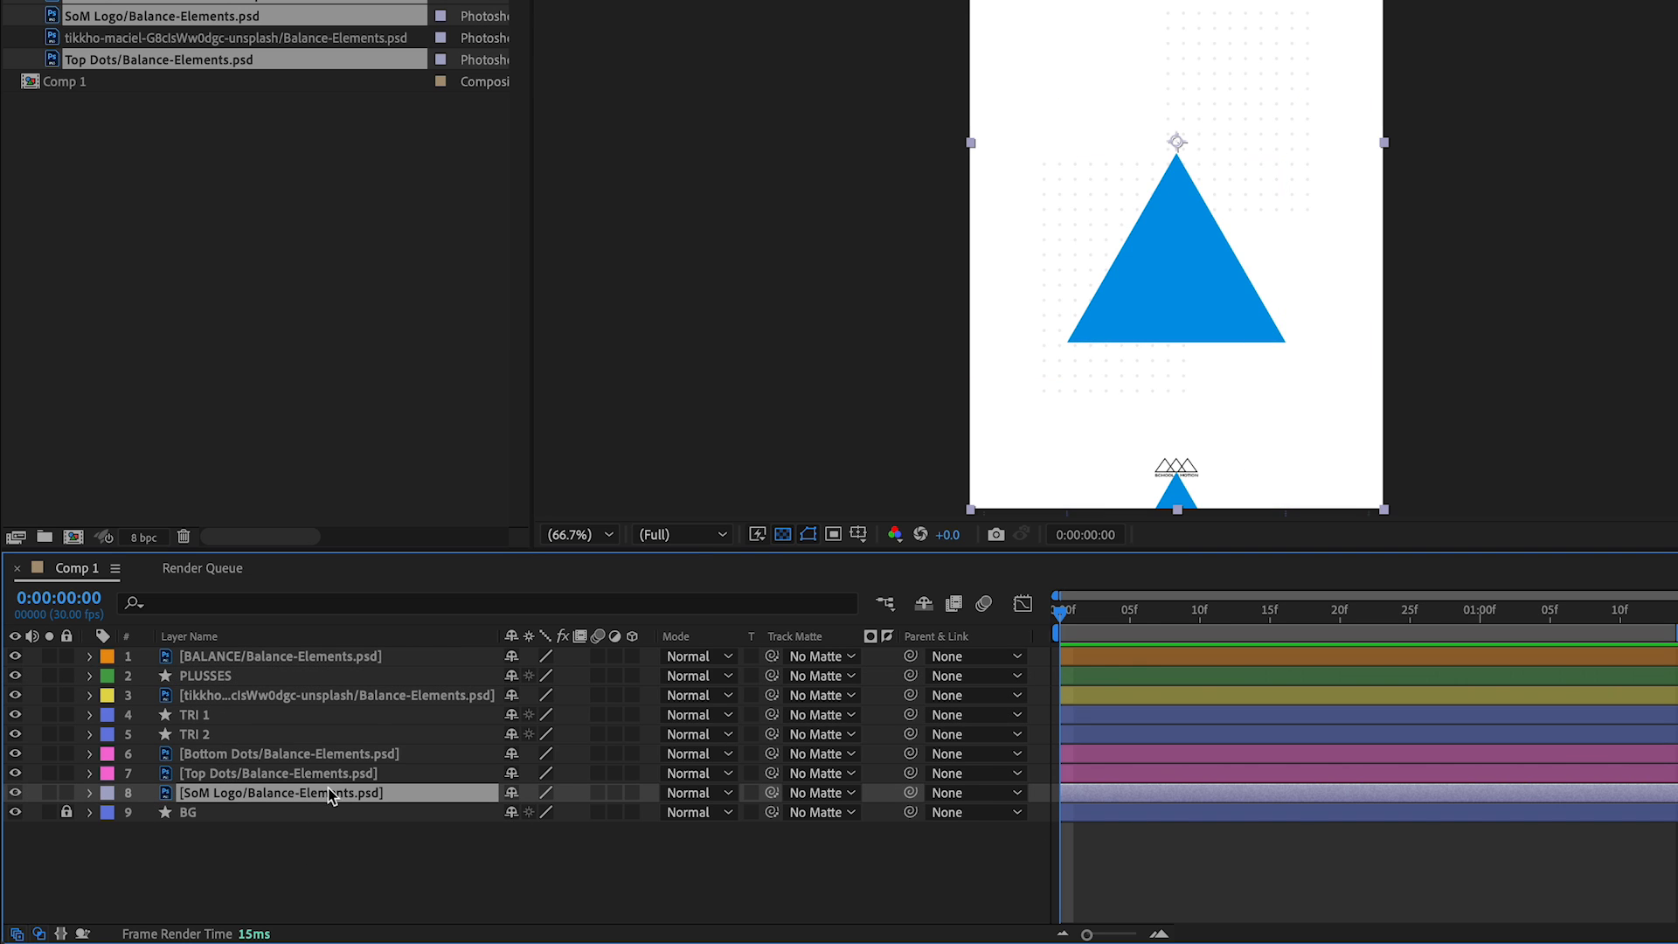
drag(1074, 618, 1343, 610)
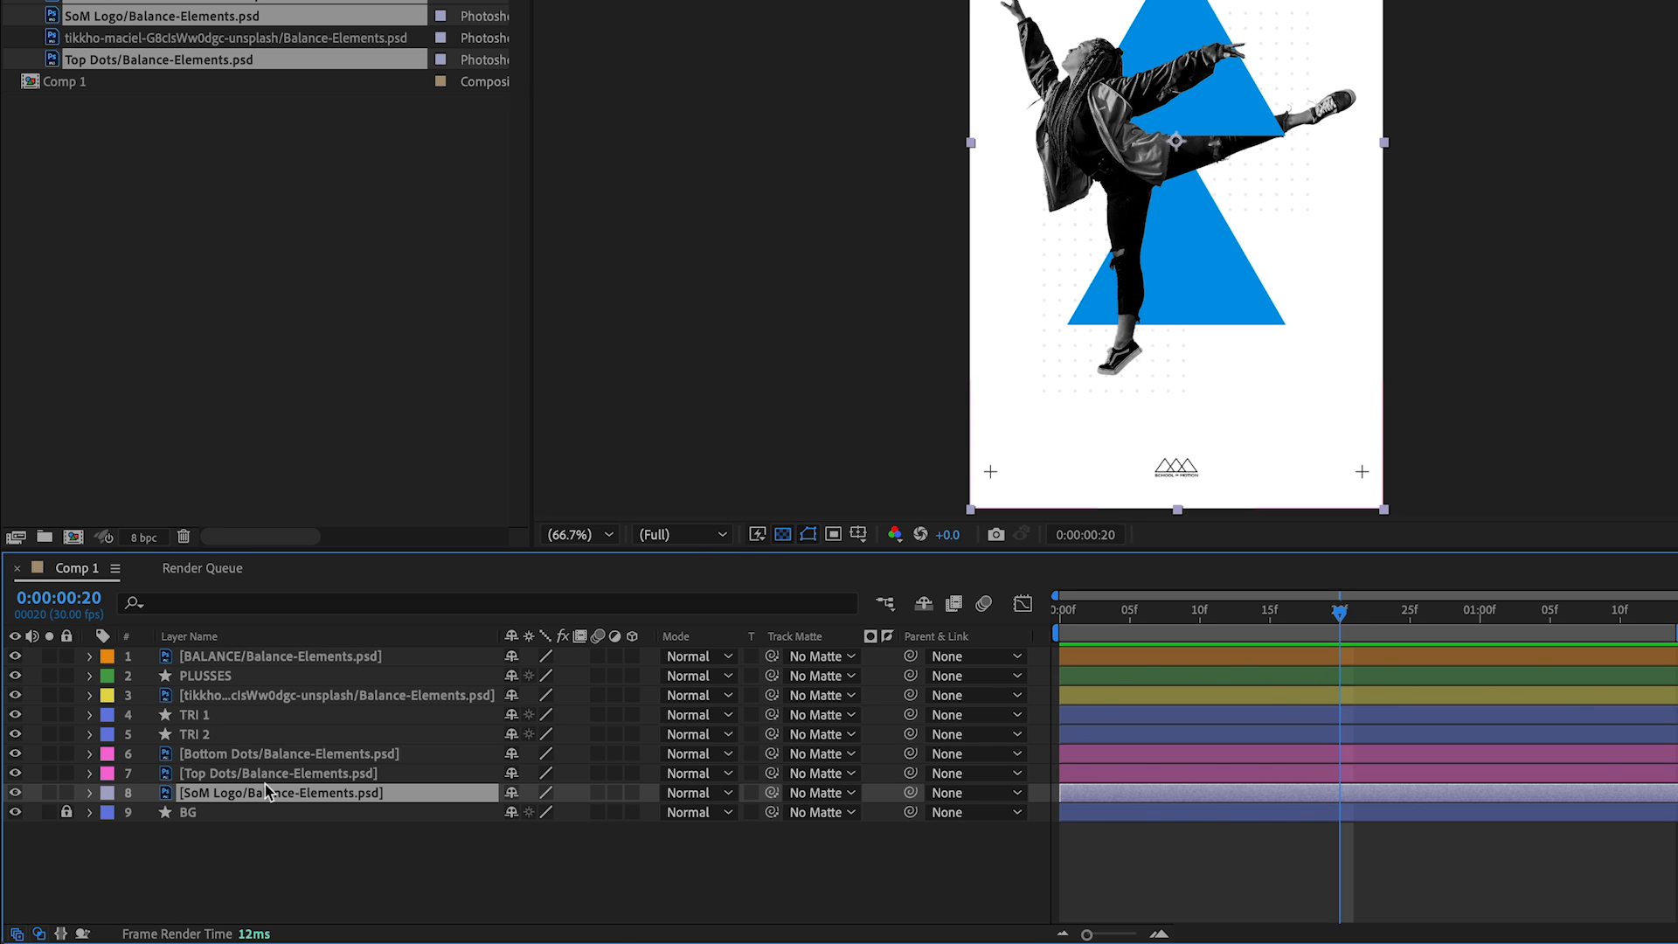
key(p)
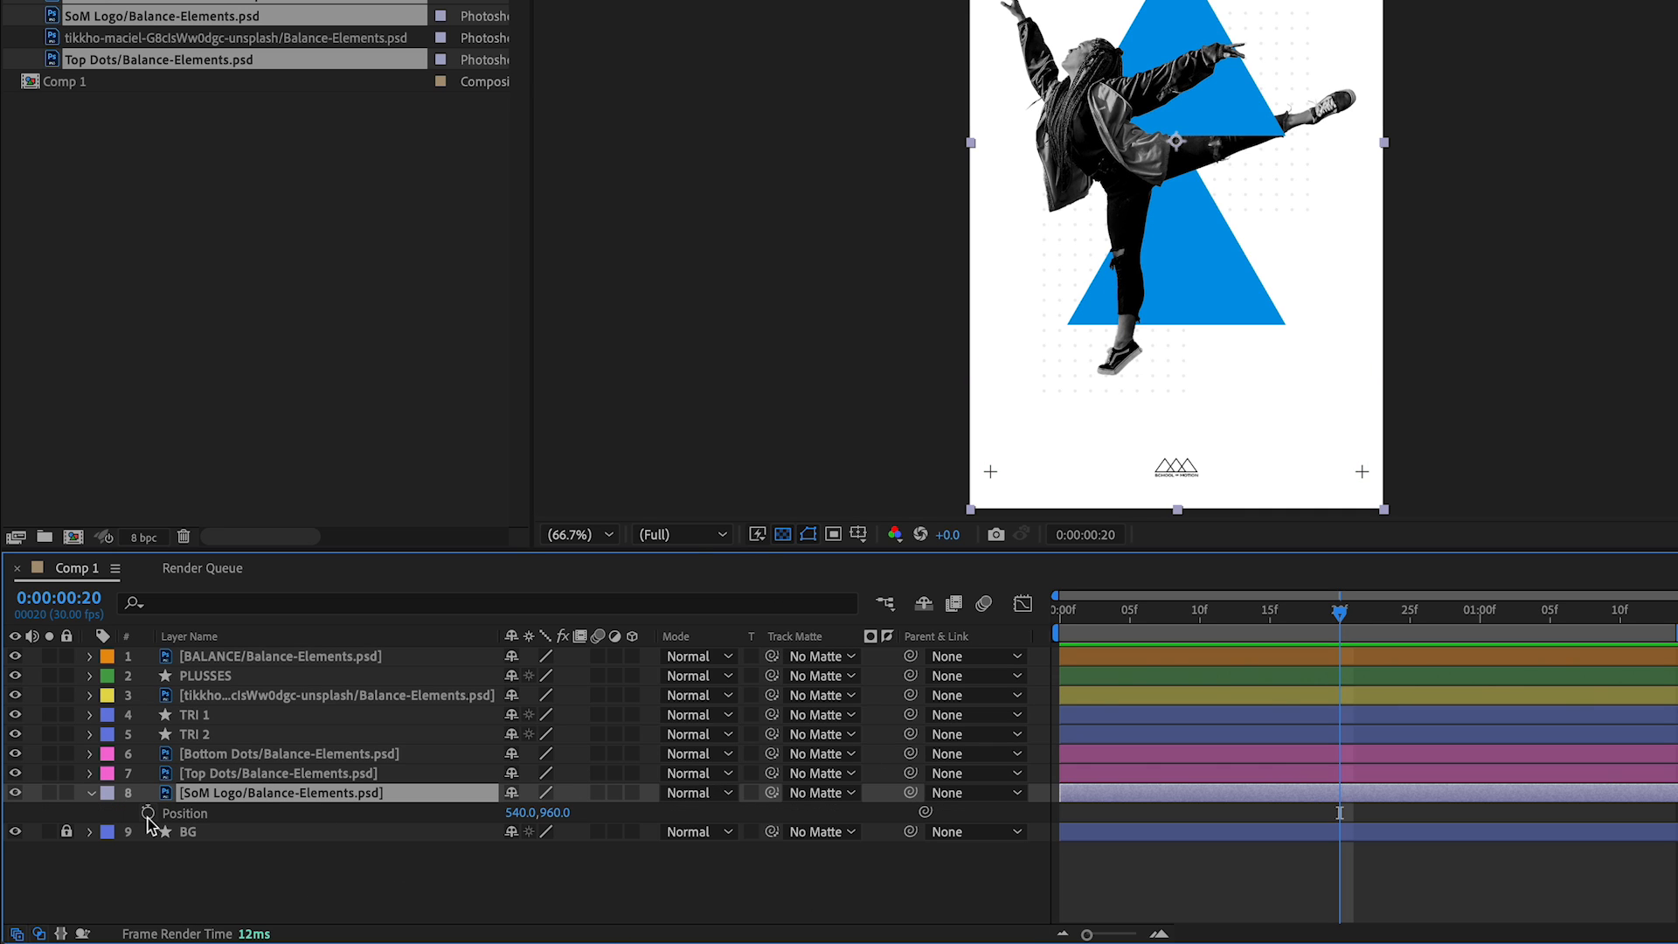
click(148, 813)
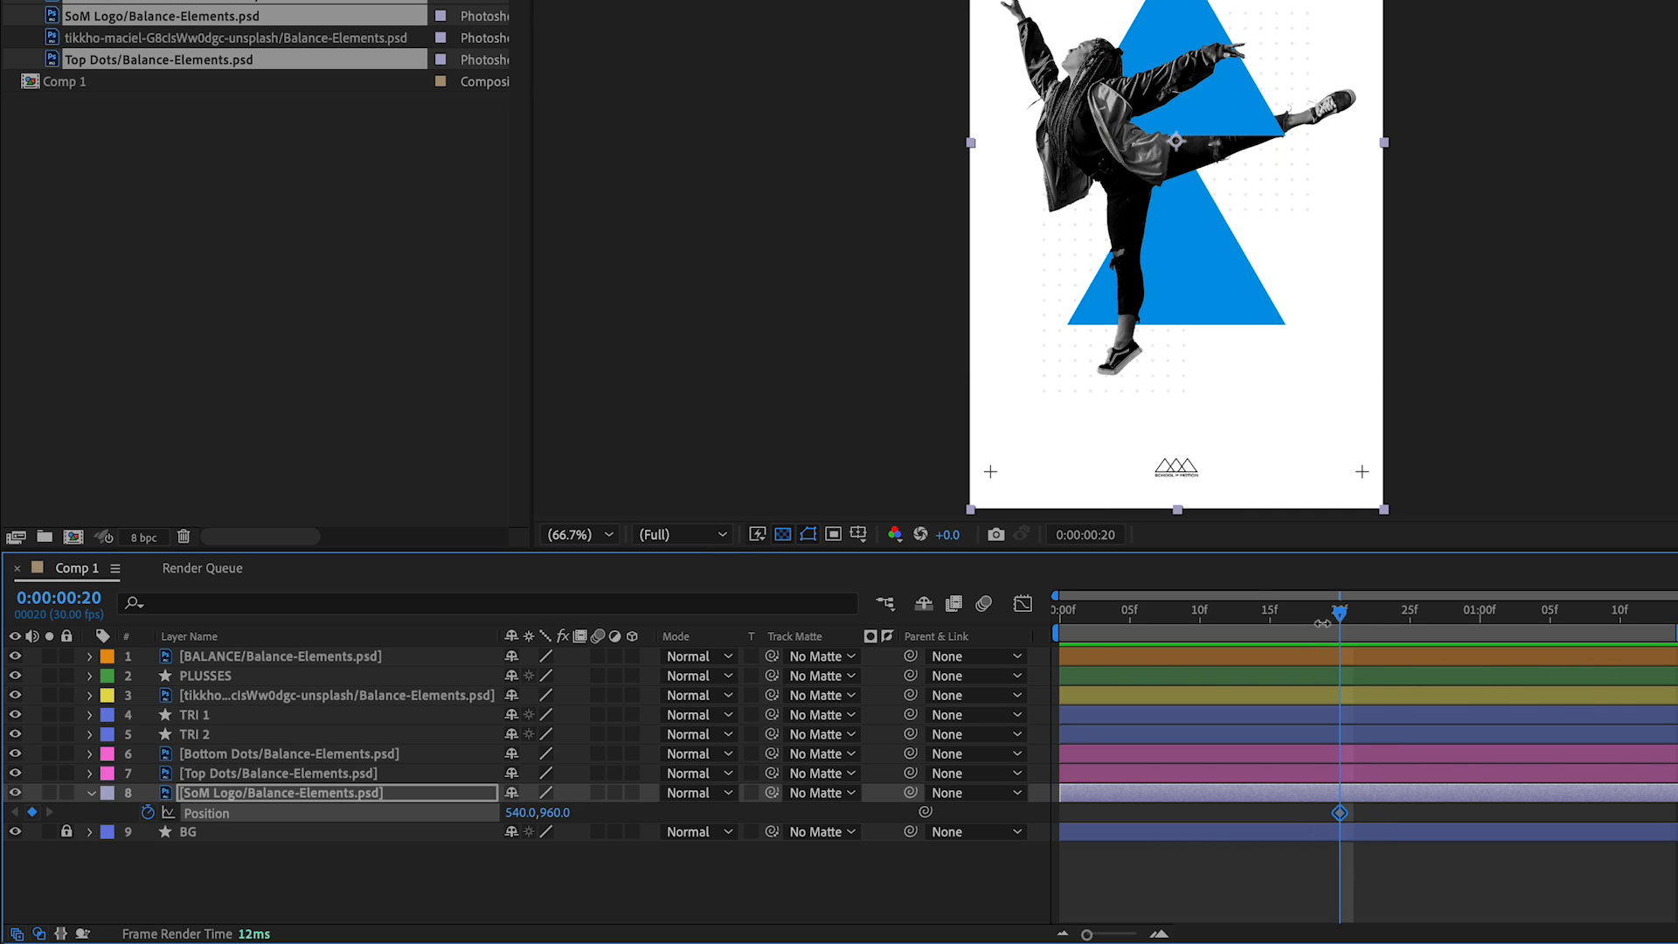
Move the logo below the canvas at frame 7 by setting its Y position to 1114.
drag(1334, 618, 1152, 657)
drag(1241, 412, 1240, 241)
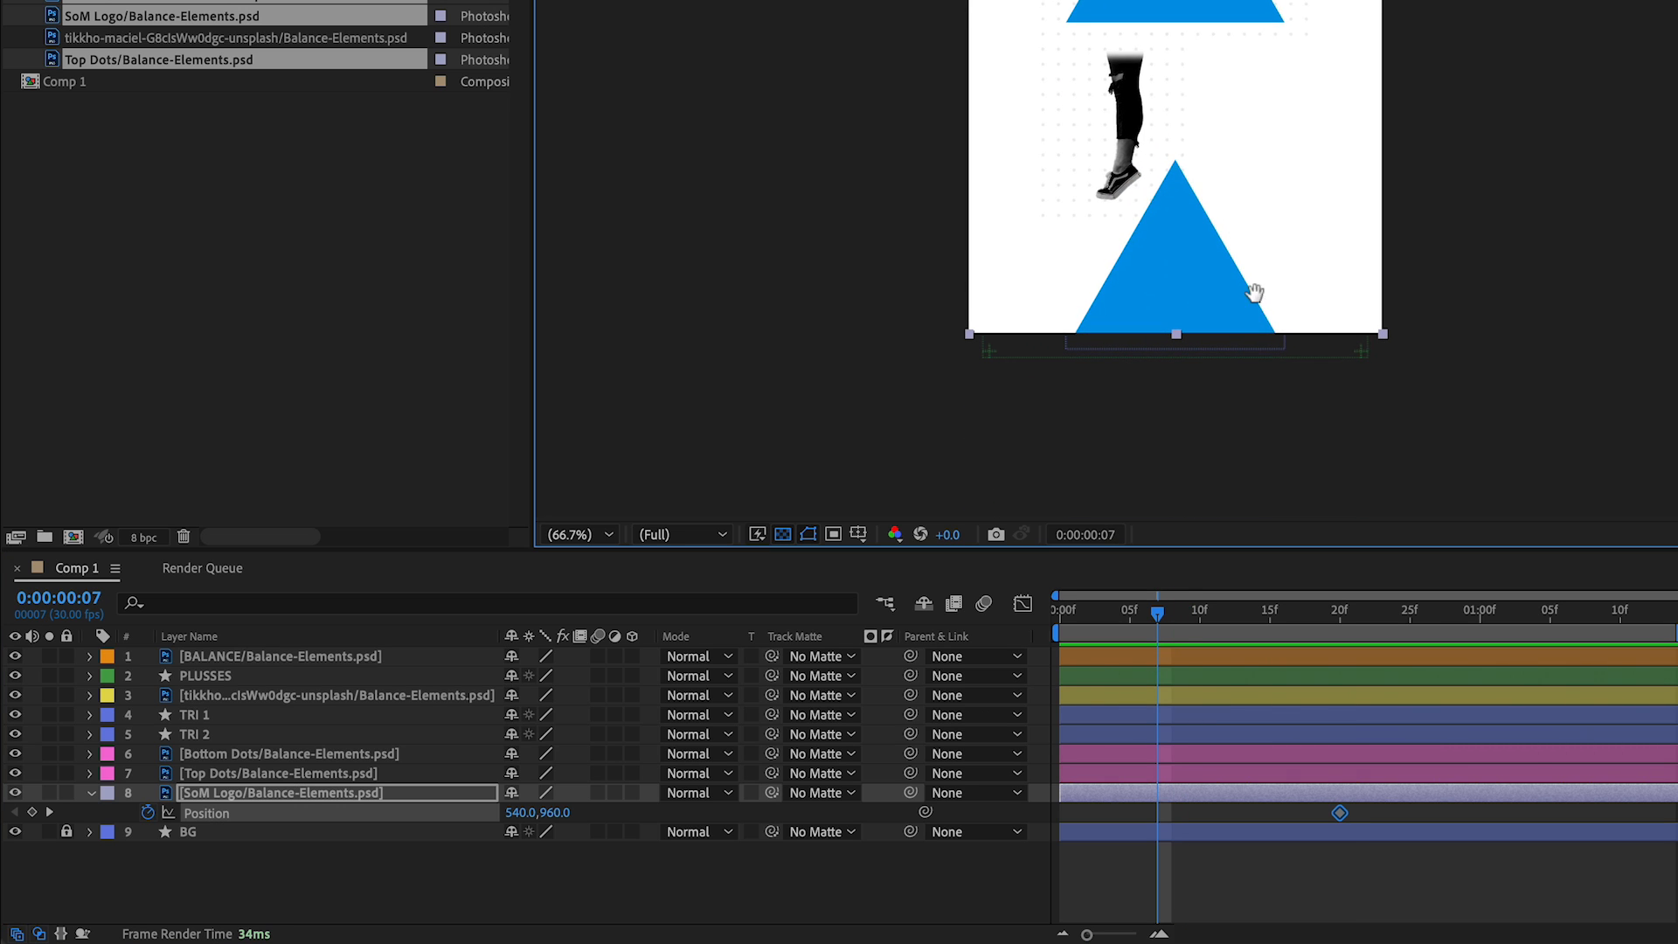
drag(549, 812, 690, 812)
drag(1157, 609, 1275, 623)
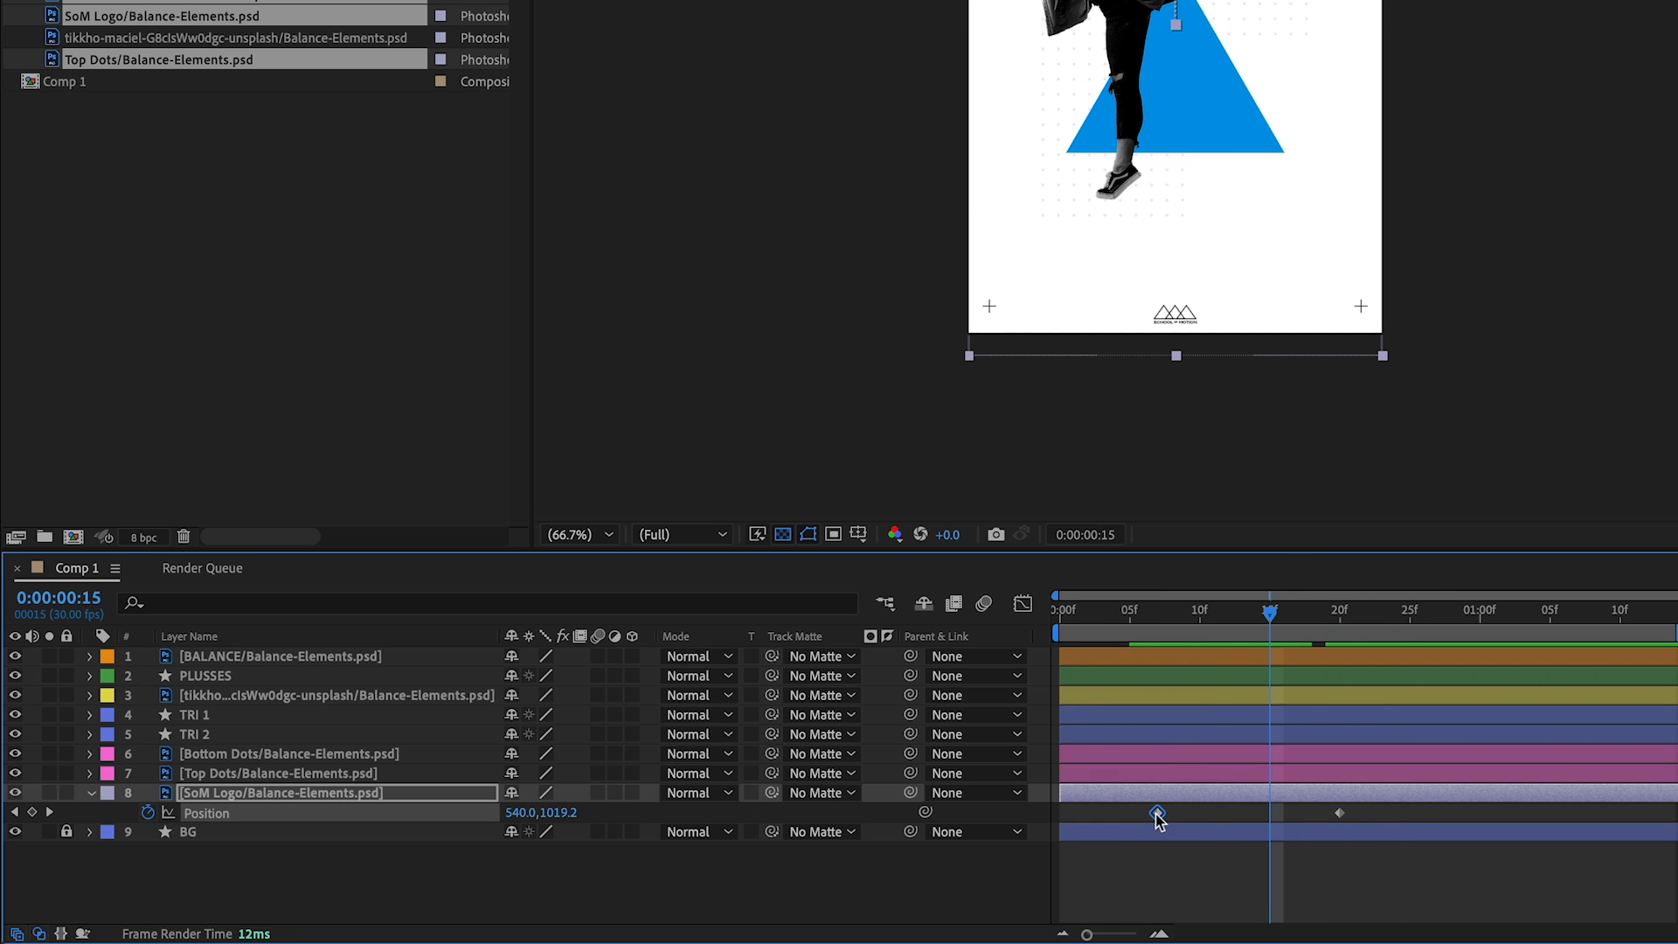
drag(1157, 814, 1130, 813)
mouse_move(1127, 616)
mouse_down()
mouse_move(1319, 605)
mouse_move(1136, 641)
mouse_move(1227, 633)
mouse_move(1143, 615)
mouse_move(1220, 615)
mouse_move(1158, 622)
mouse_up()
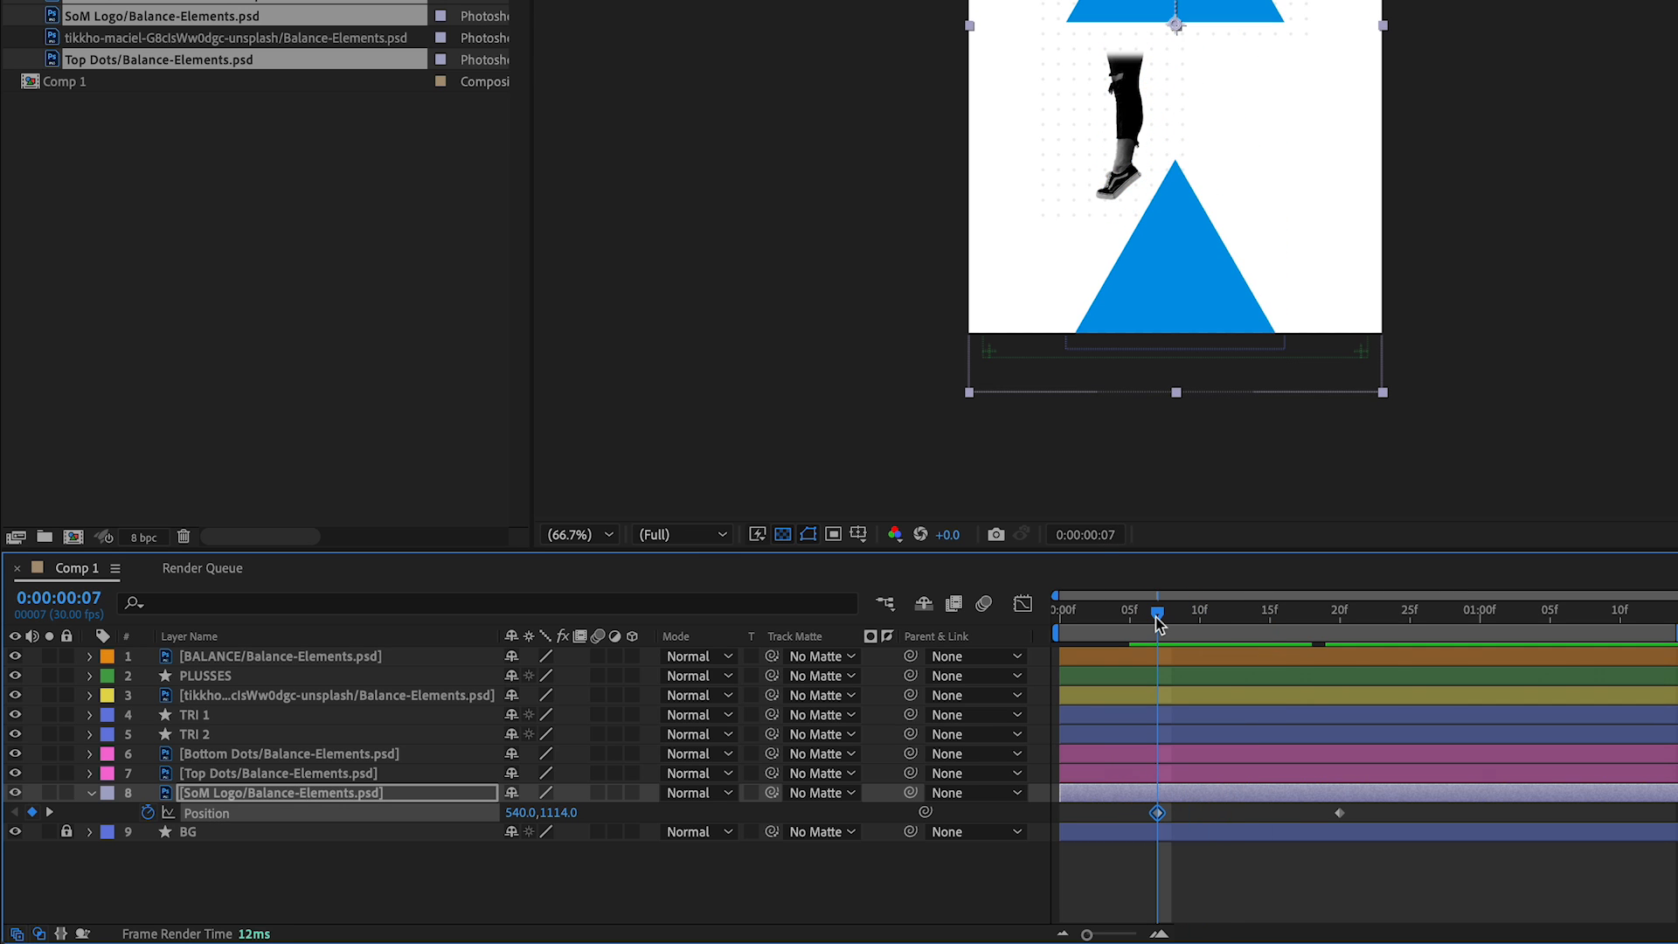
Nudge the logo's starting position at frame 7 up to Y 1054.
key(shift+Up)
key(shift+Up)
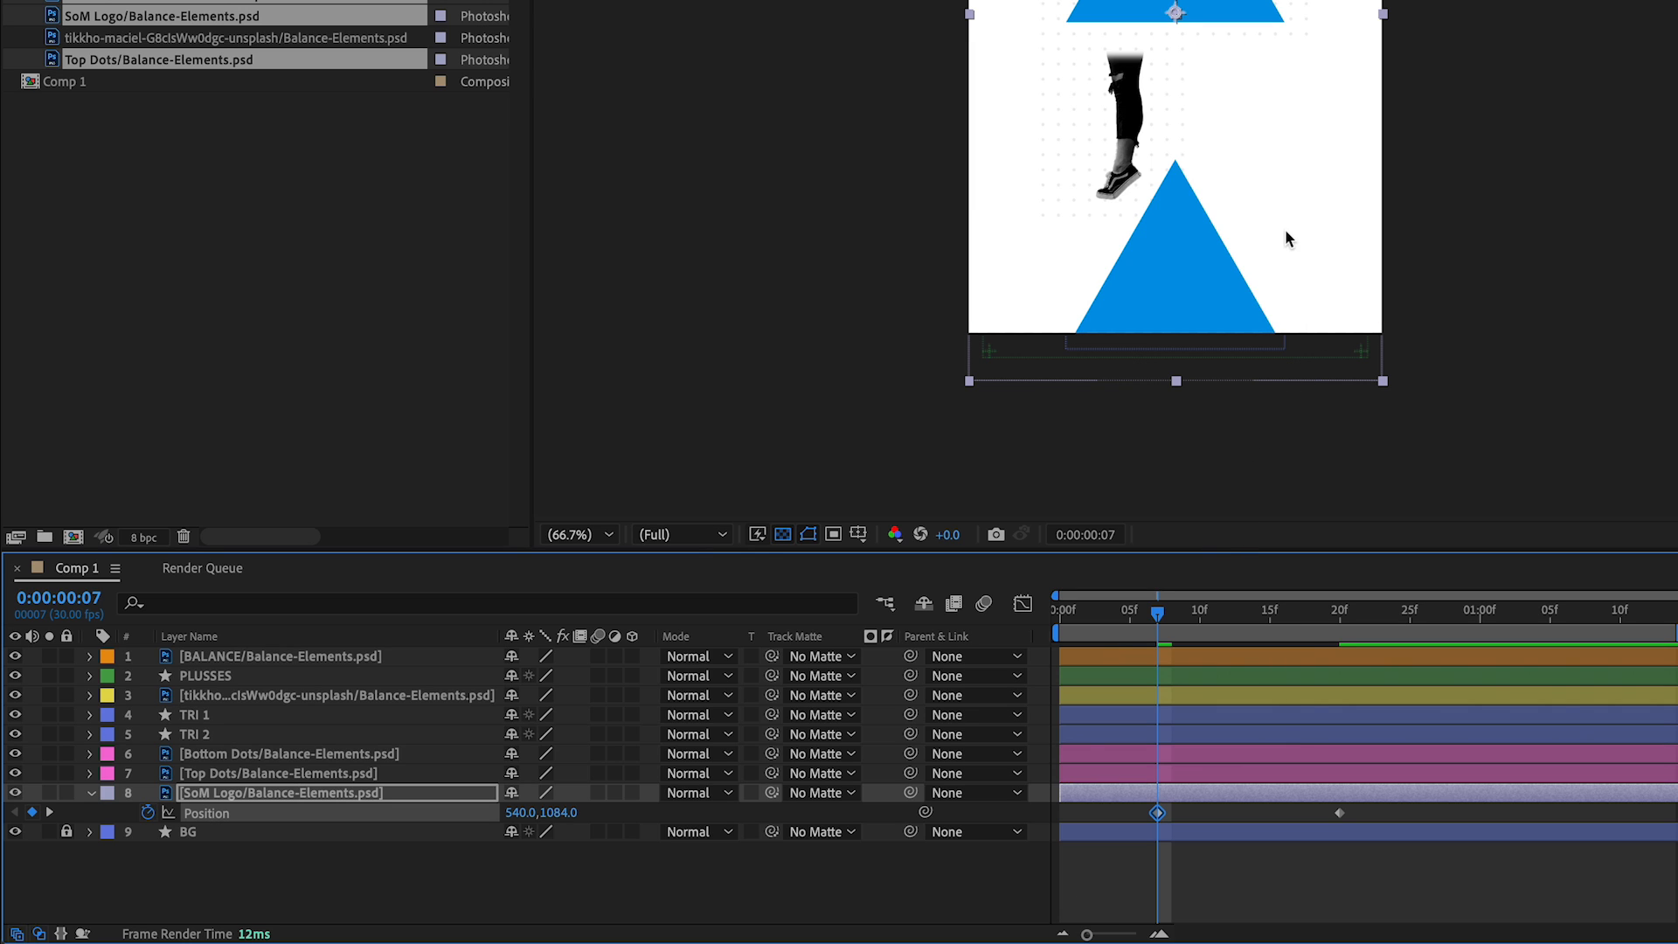
key(shift+Up)
key(shift+Up)
key(shift+Up)
Preview the logo's rise and apply Easy Ease to both of its Position keyframes.
drag(1159, 619, 1365, 598)
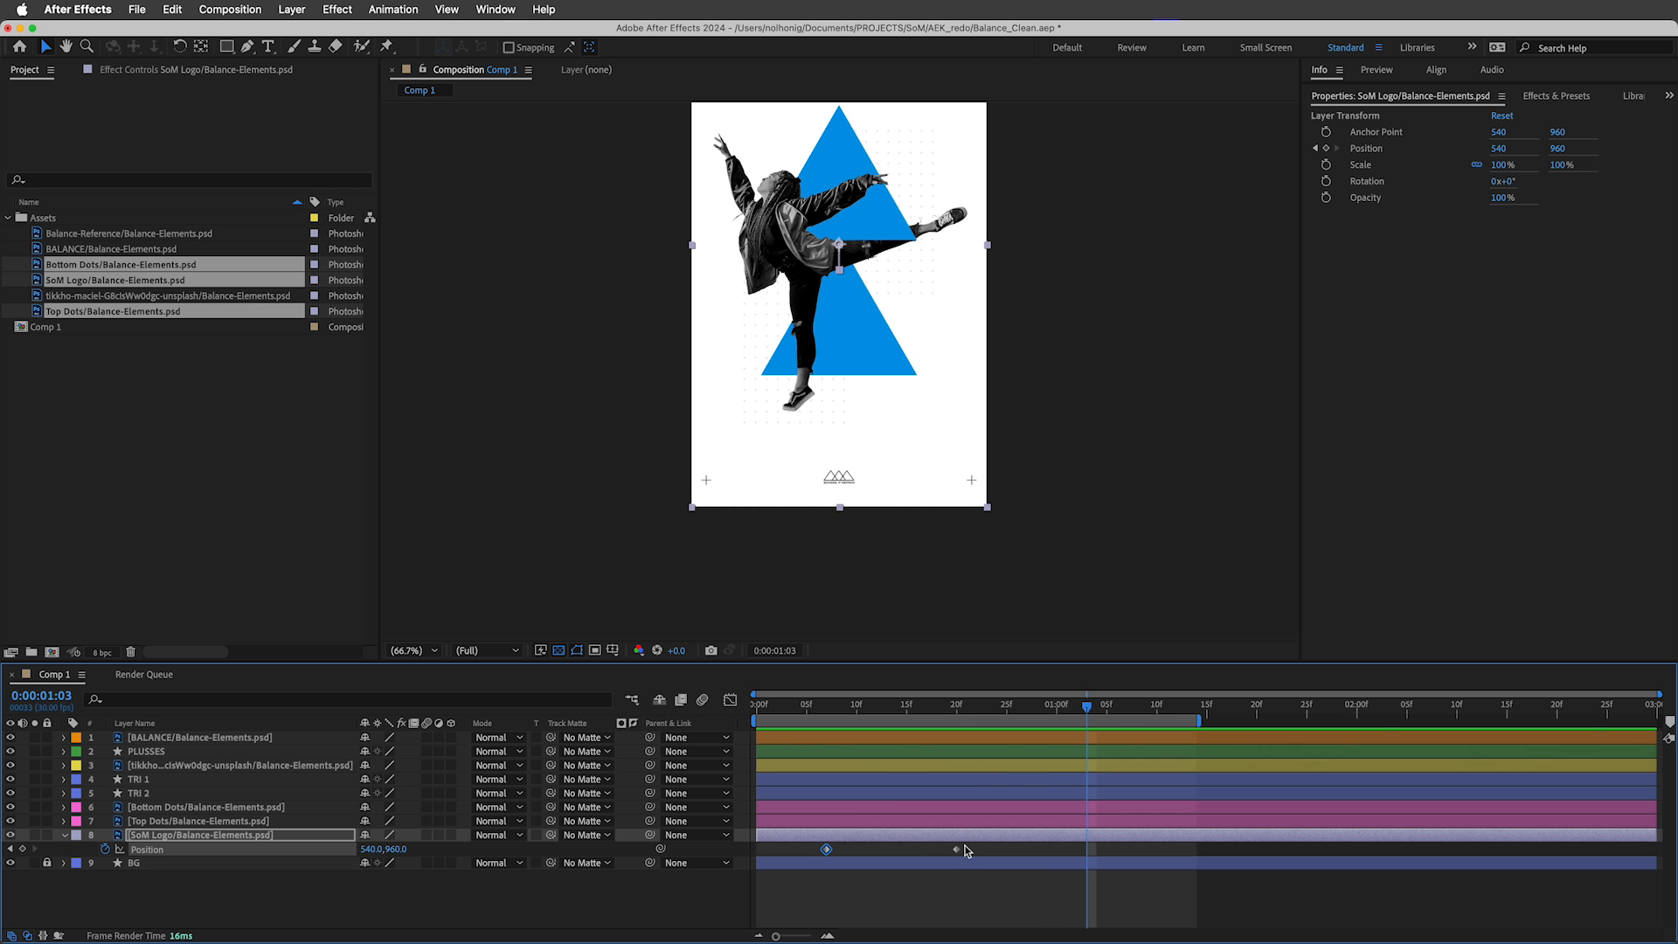
click(957, 848)
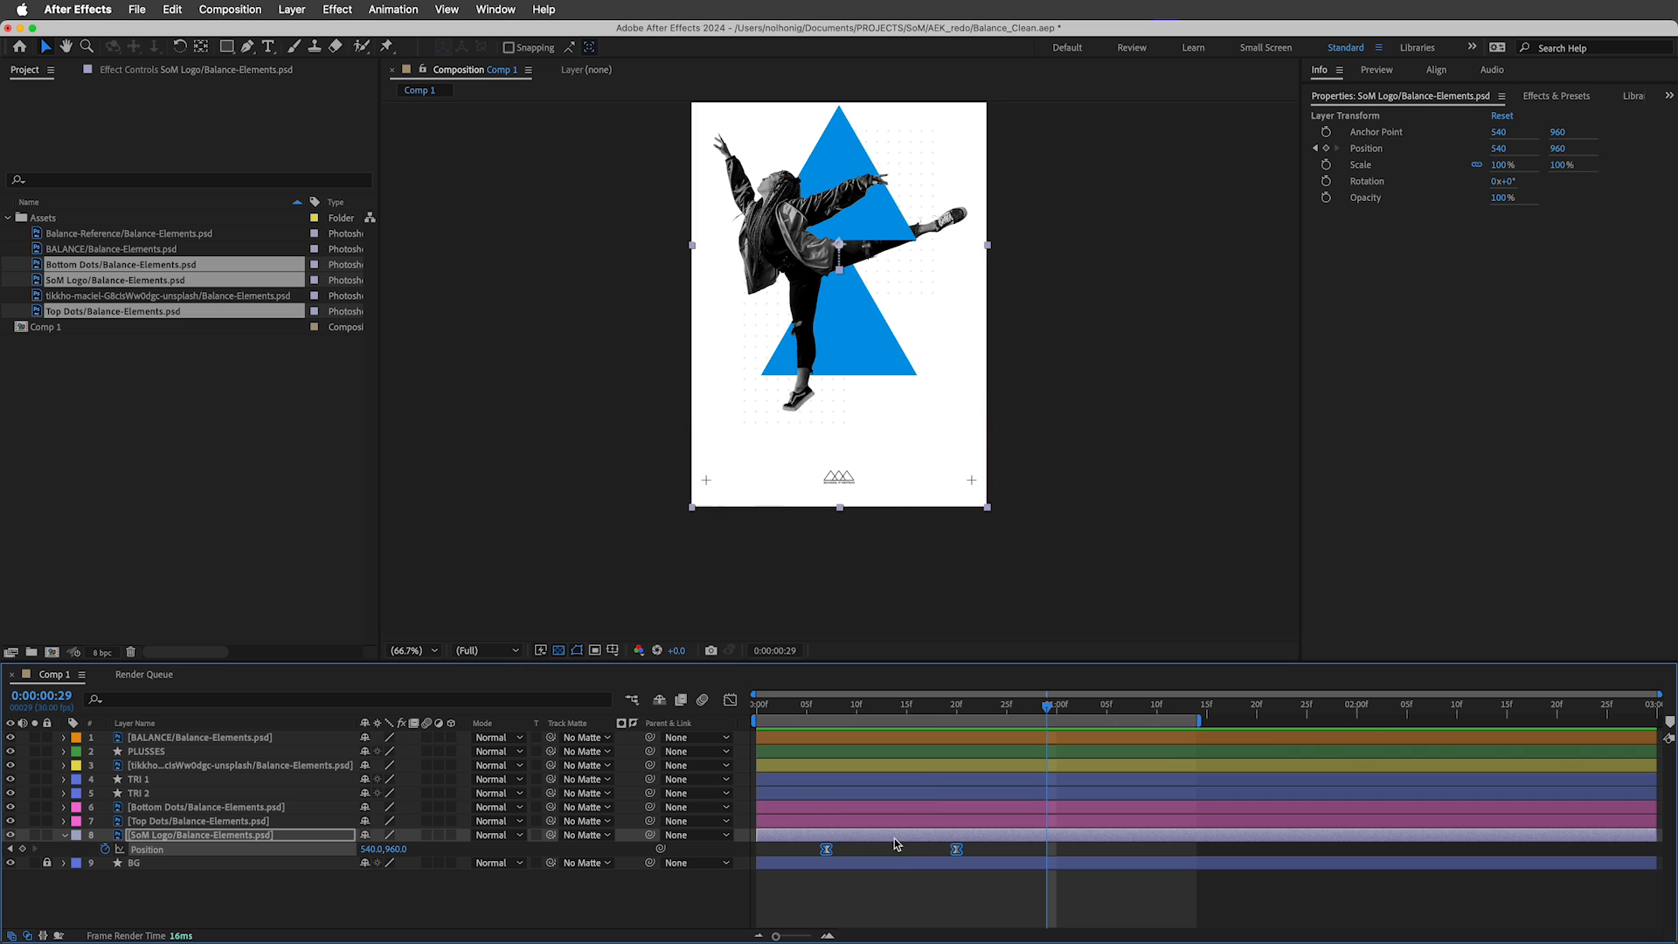
click(902, 848)
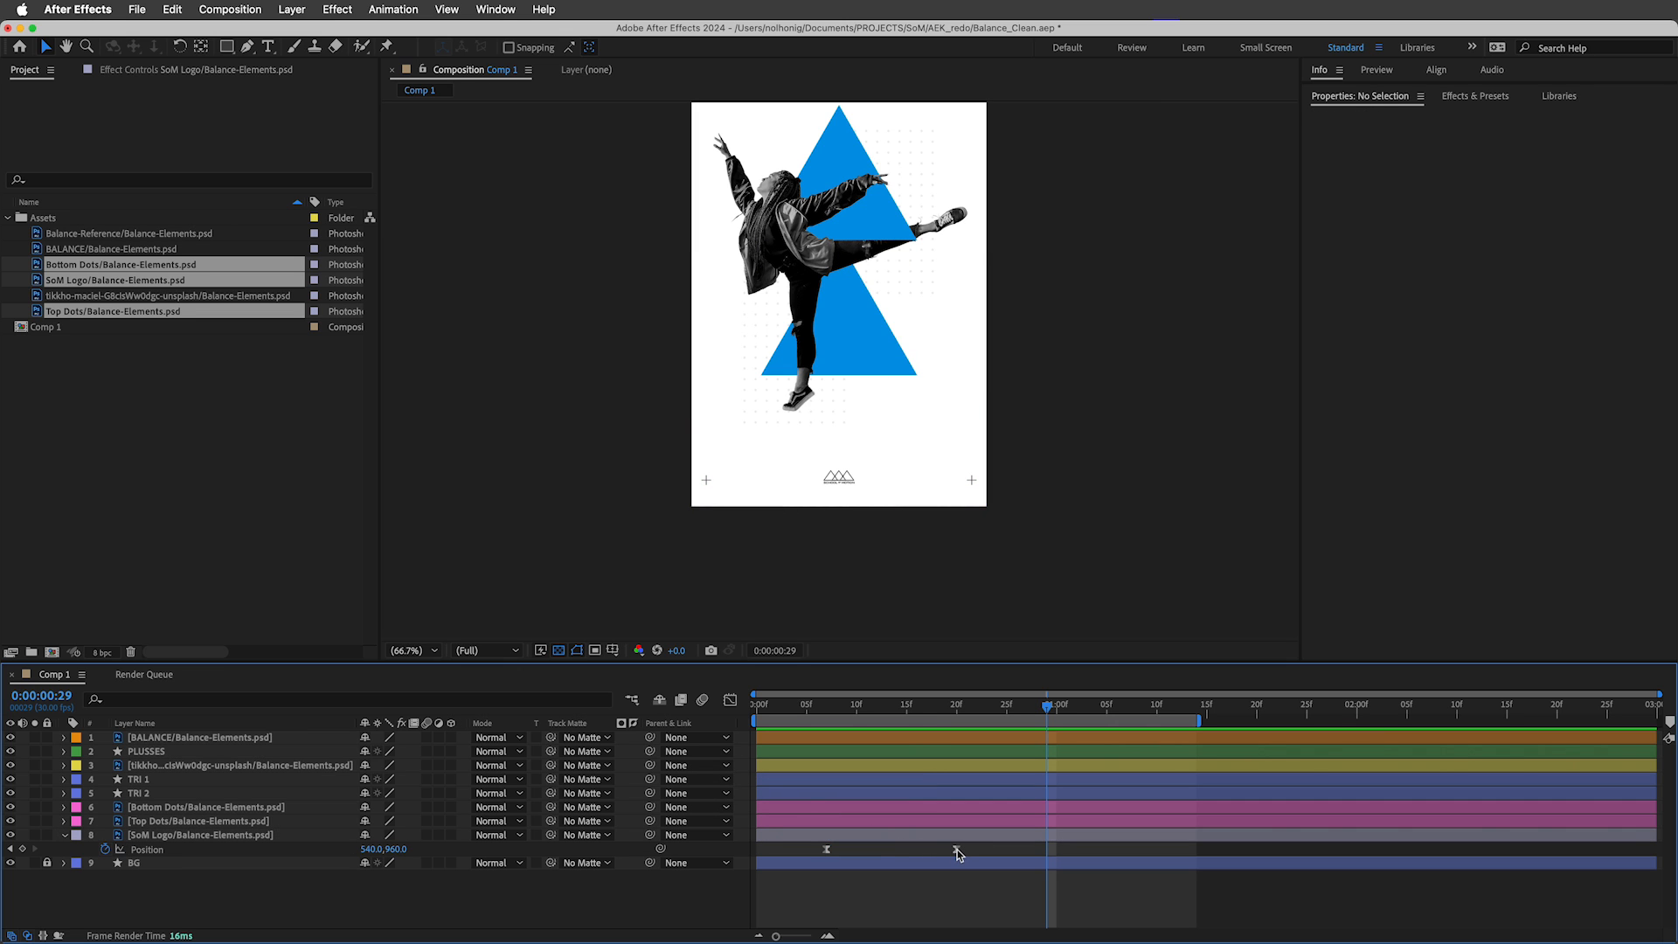
Retime the logo's Position keyframes to start at frame 10 and end at frame 20, and play back the animation.
click(957, 850)
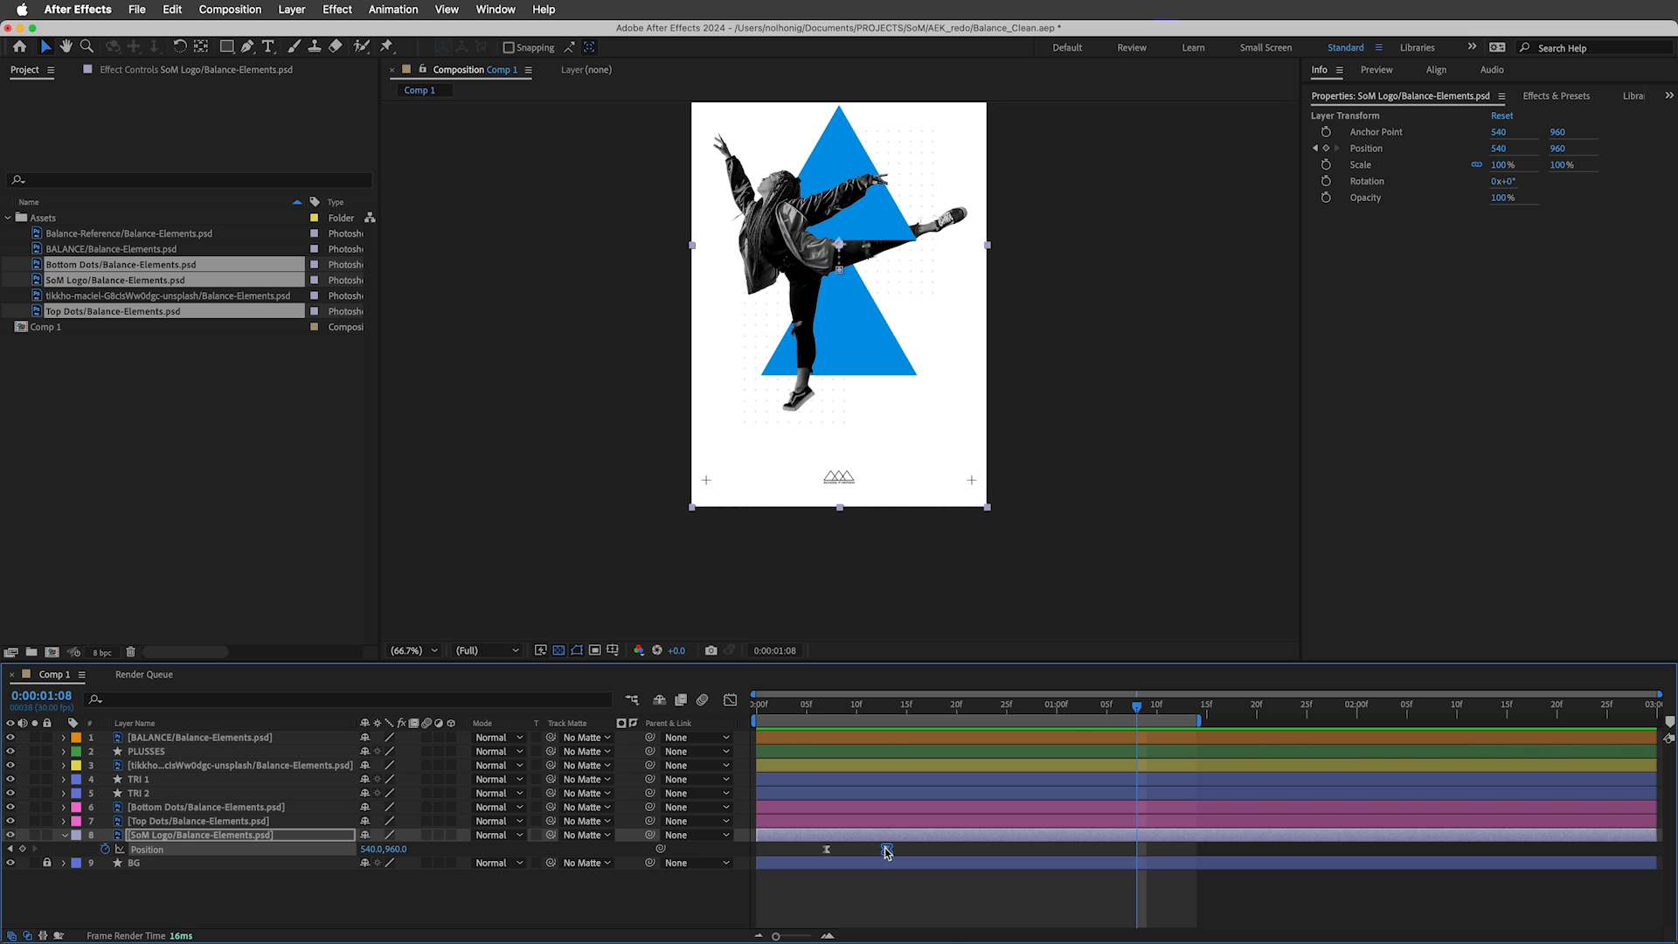
drag(886, 849, 925, 849)
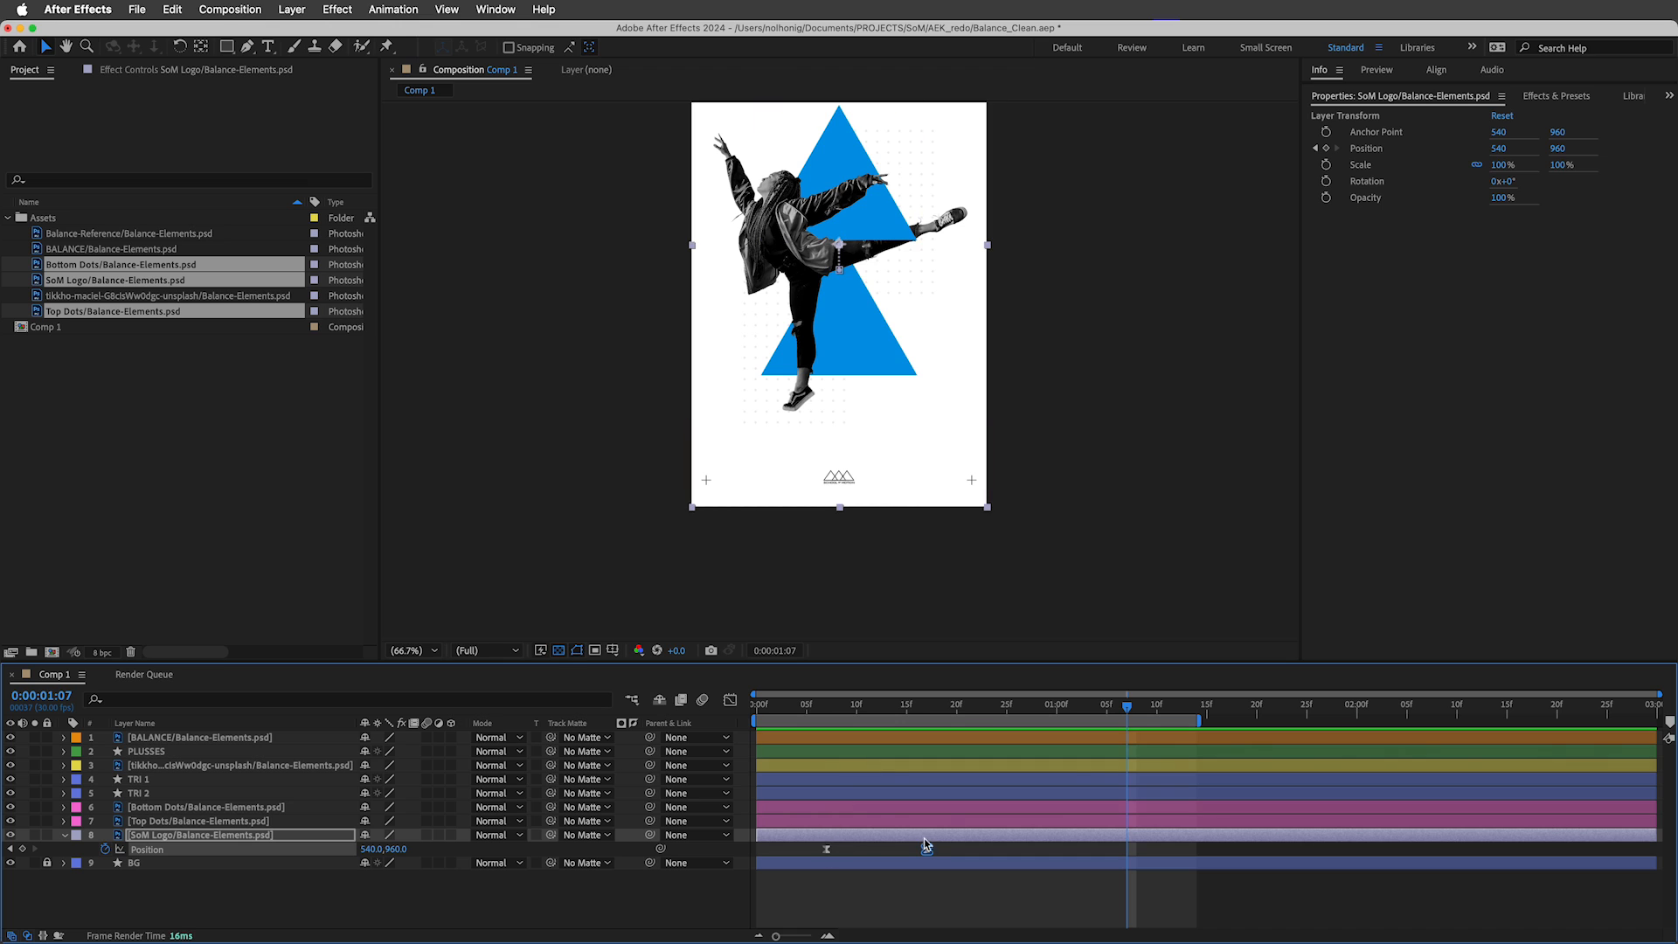
drag(937, 846, 854, 851)
key(space)
click(857, 704)
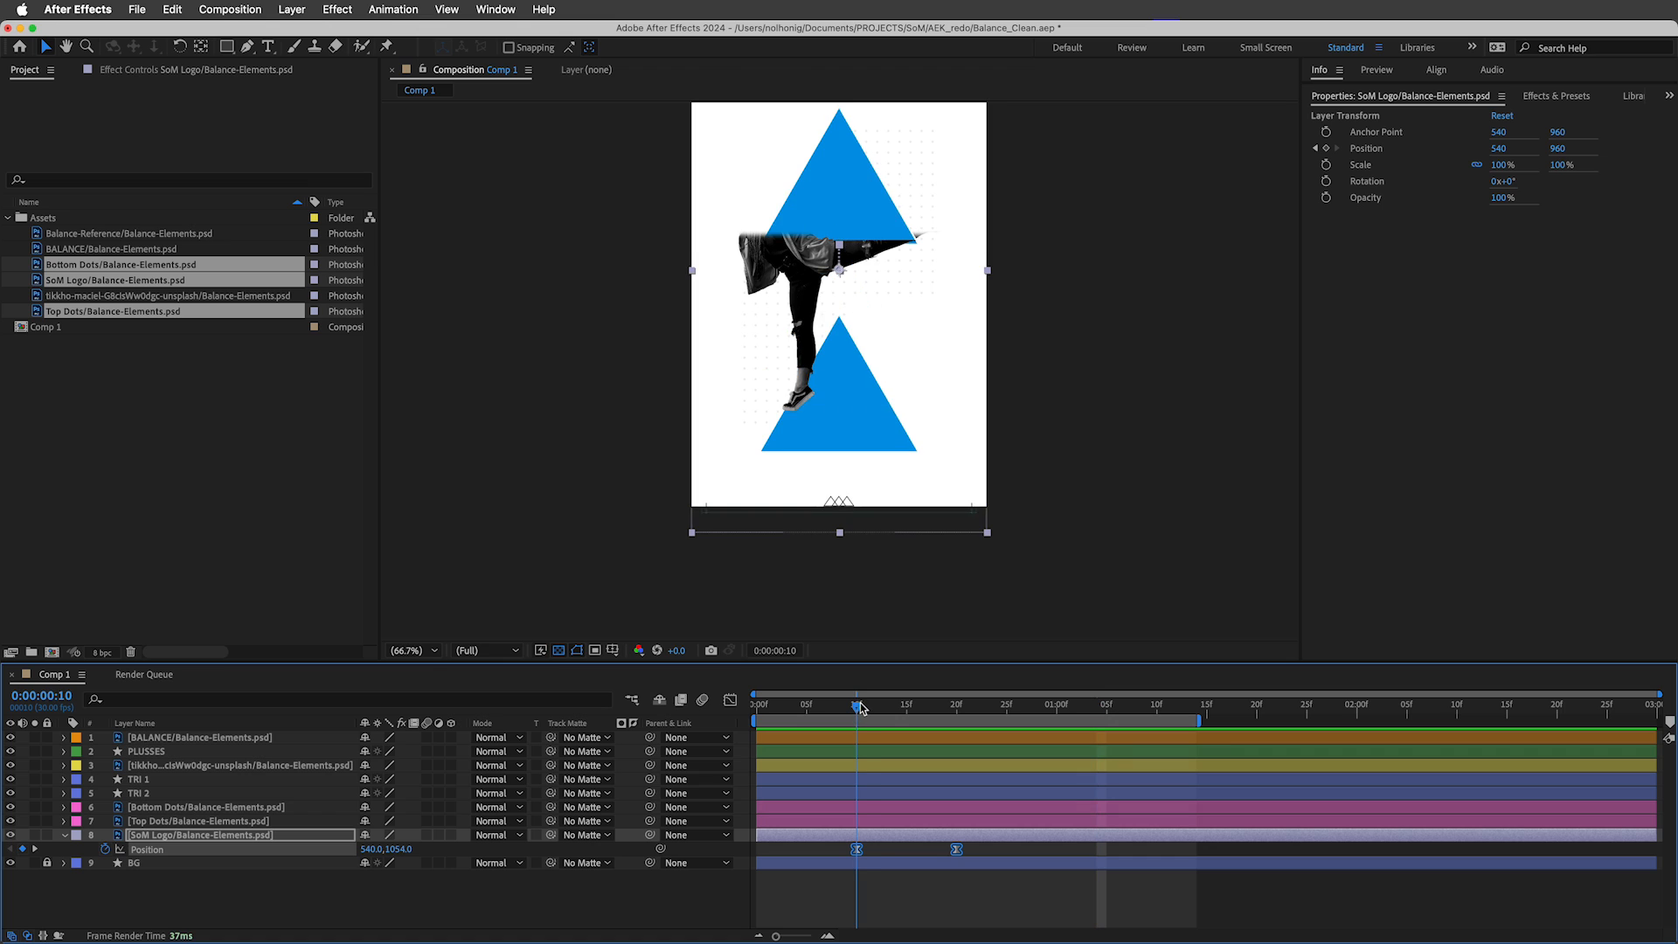
Lower the logo's starting position at frame 10 to Y 1114 and play back the motion.
click(872, 853)
key(shift+Down)
key(shift+Down)
key(shift+Down)
key(shift+Down)
key(shift+Down)
key(shift+Down)
key(space)
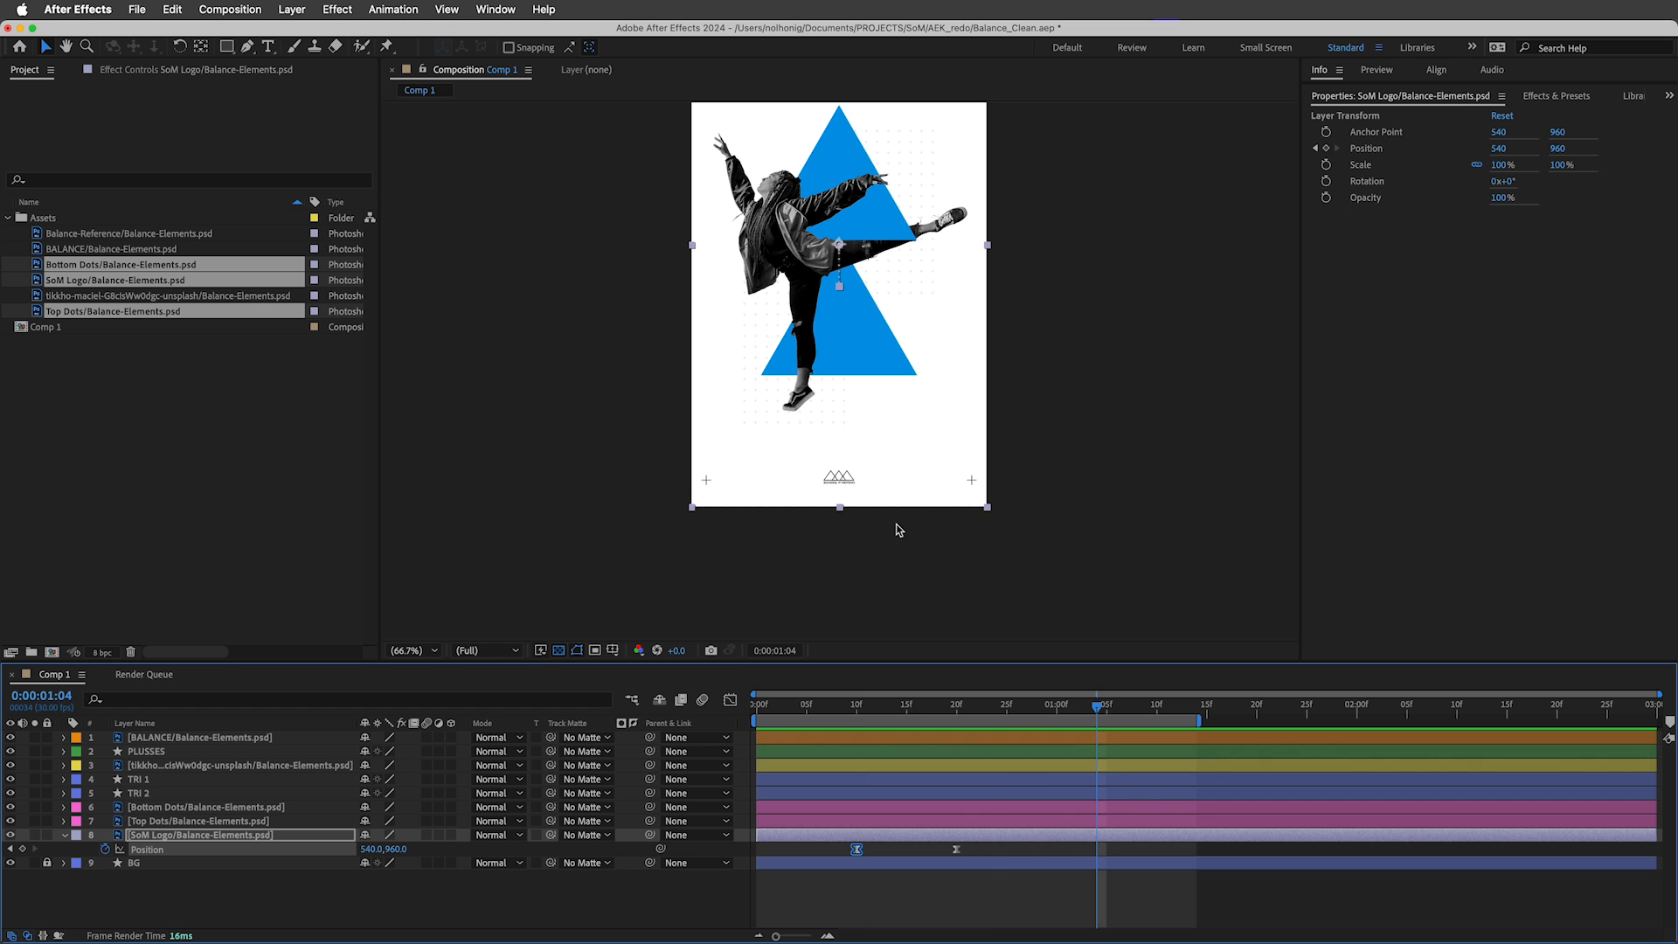
Trim the start of the SoM Logo layer to frame 10.
scroll(834, 480, up, 3)
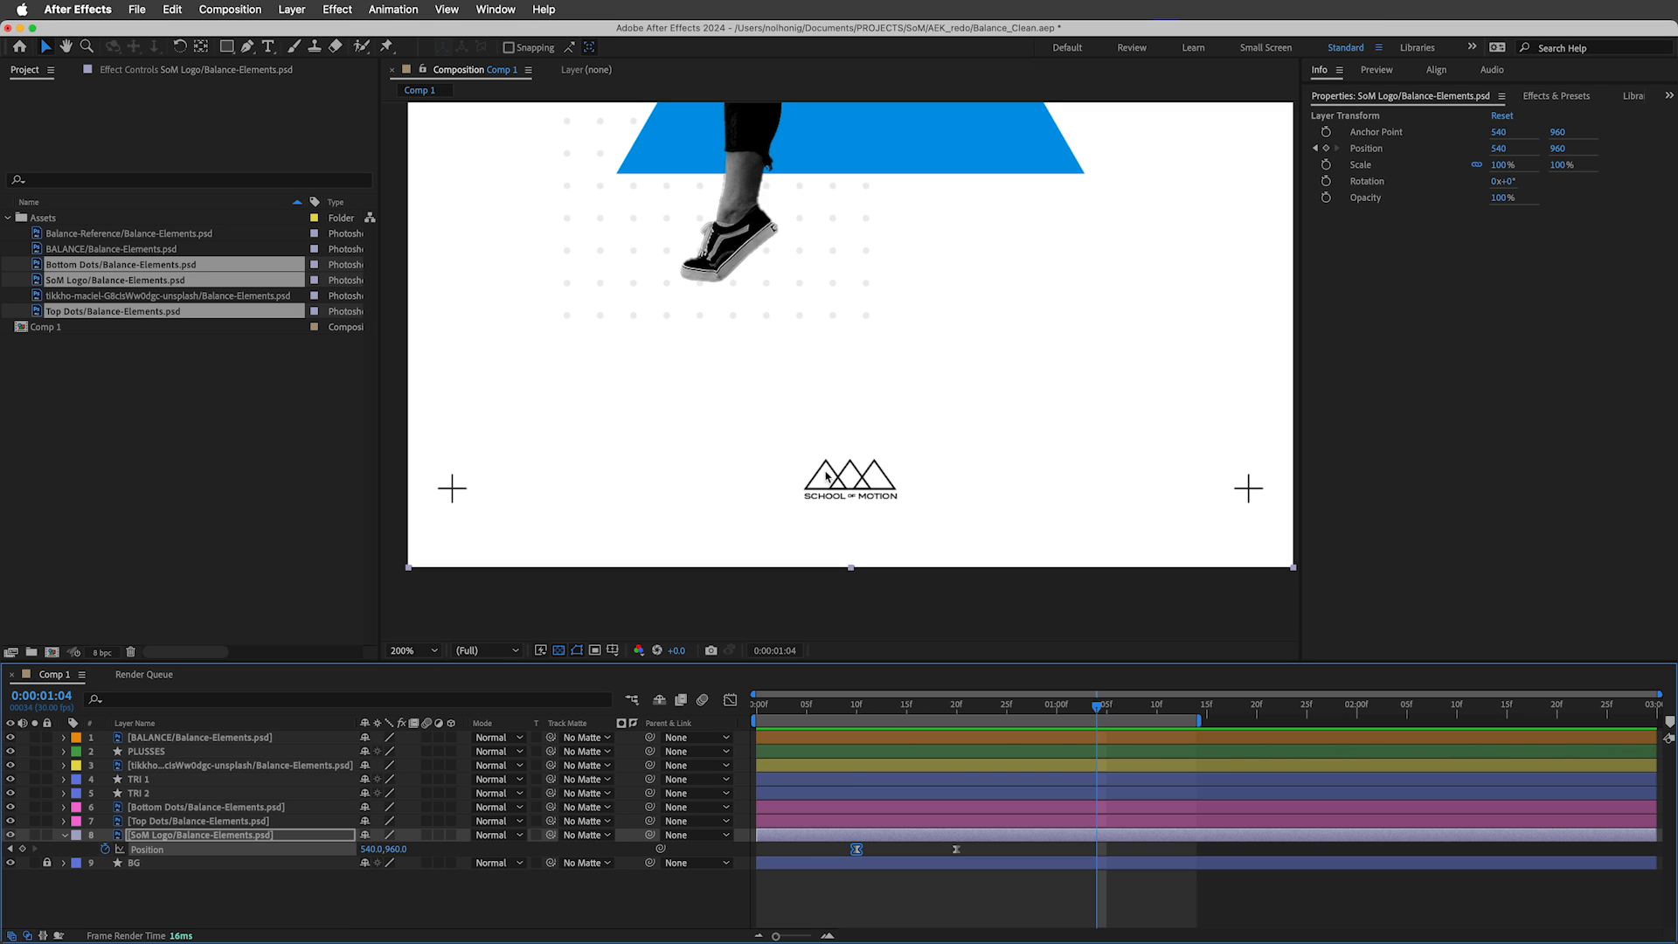
drag(917, 703, 856, 703)
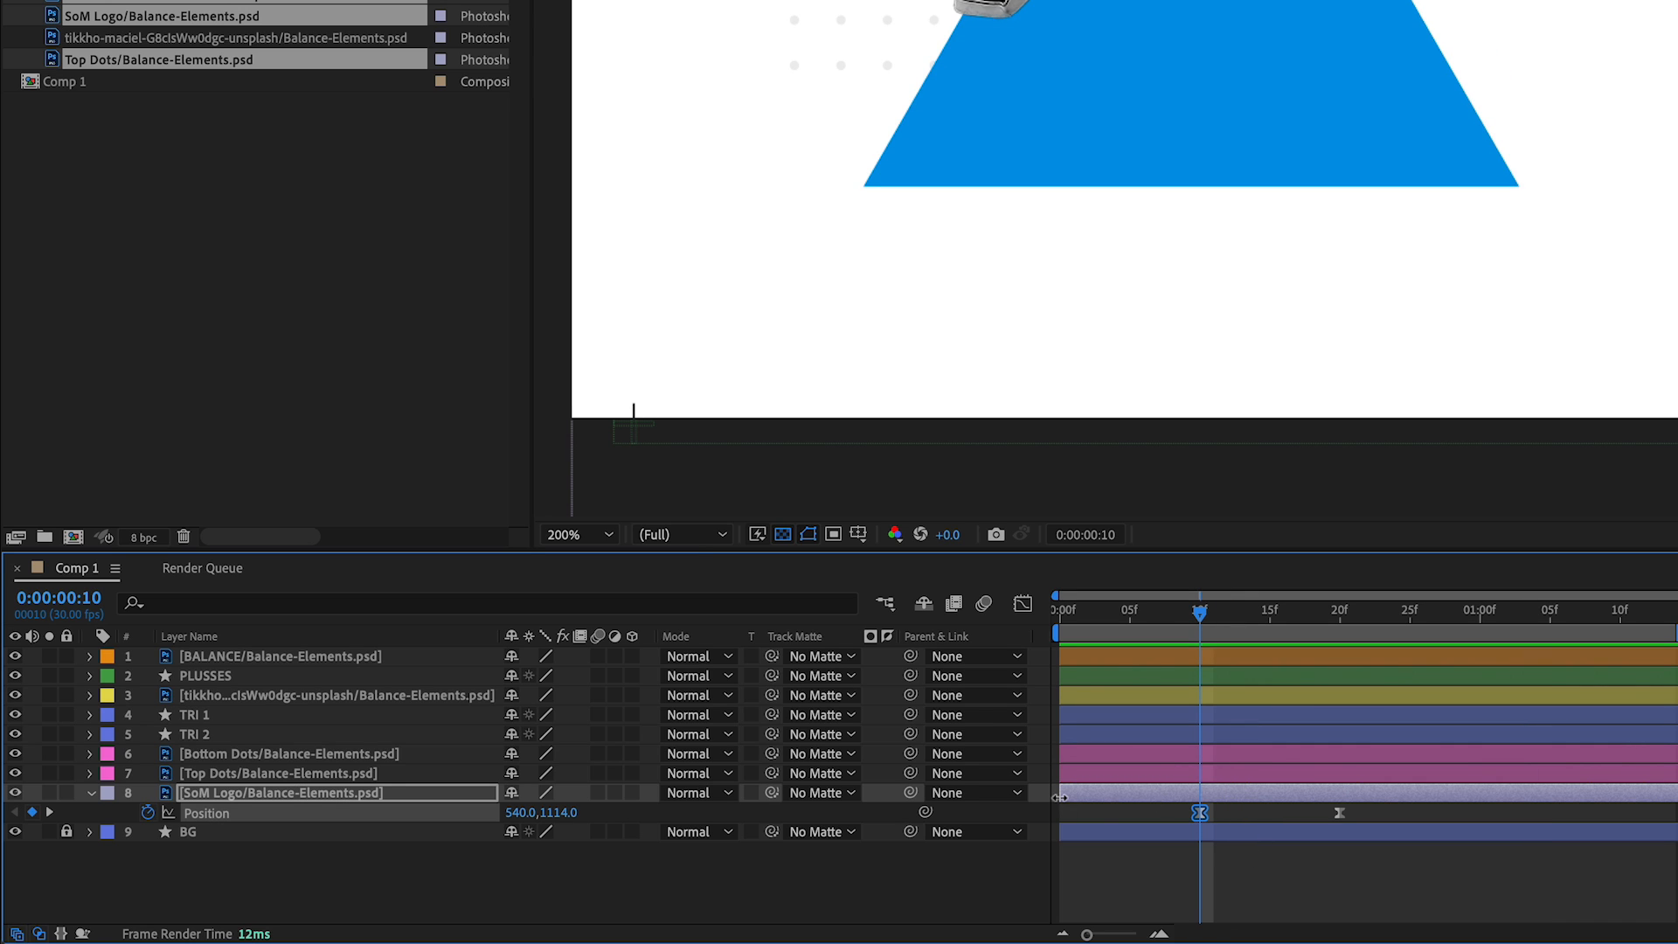
drag(1059, 797, 1200, 797)
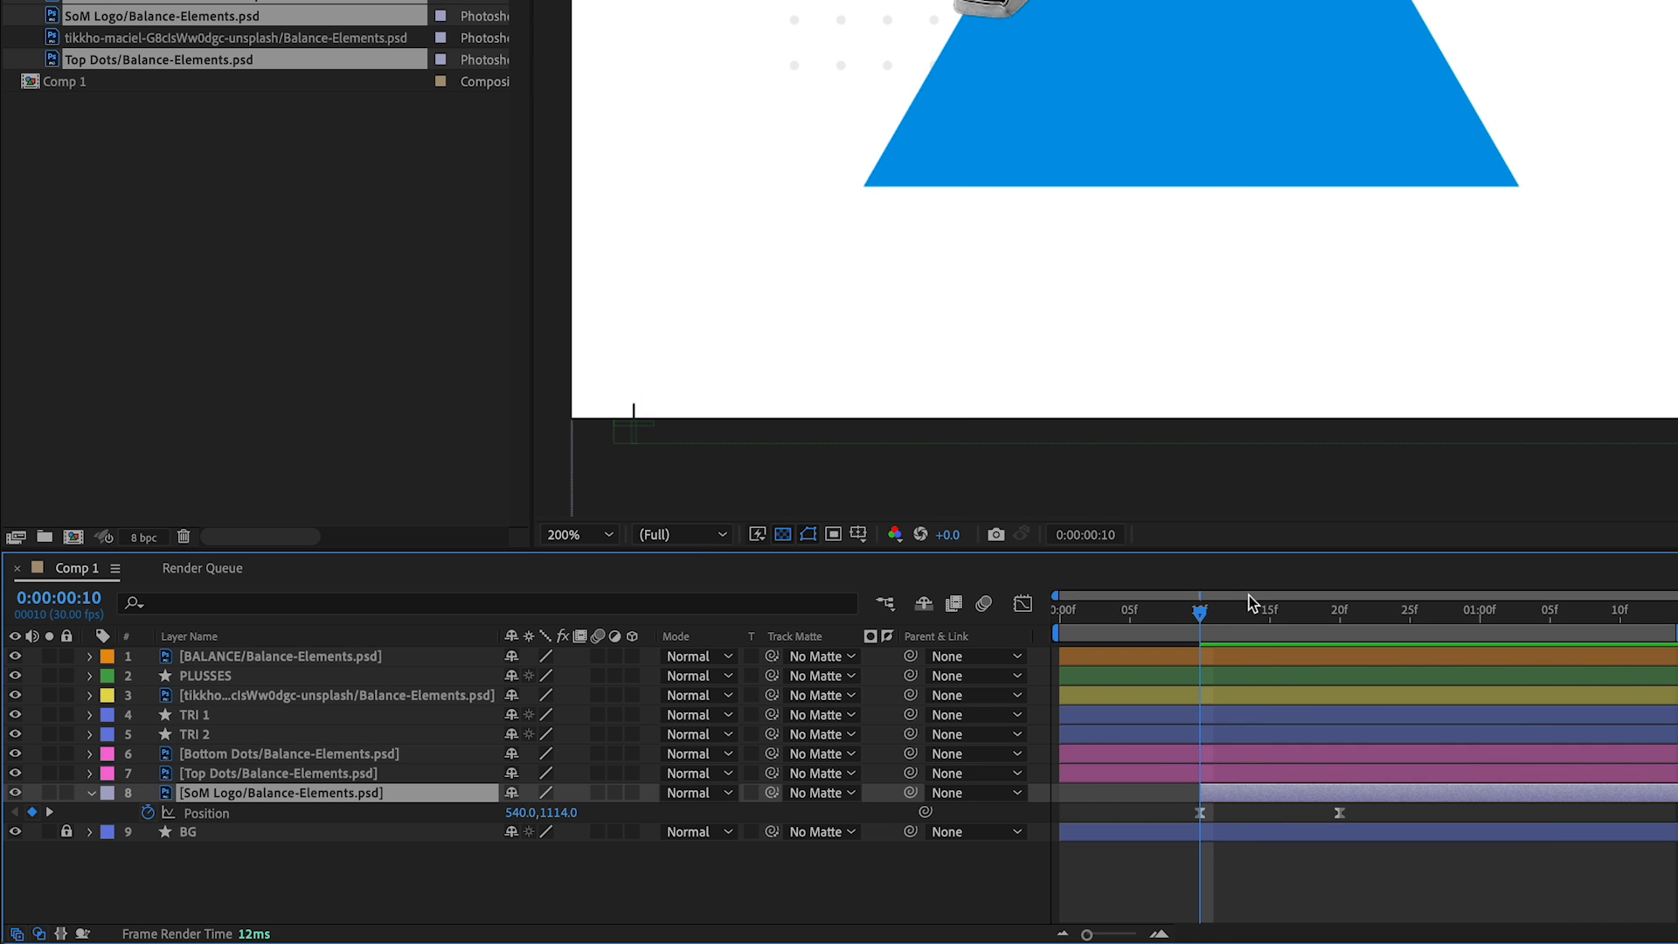
Draw a rectangular mask around only the three triangles of the logo at frame 20.
drag(1235, 615, 1340, 615)
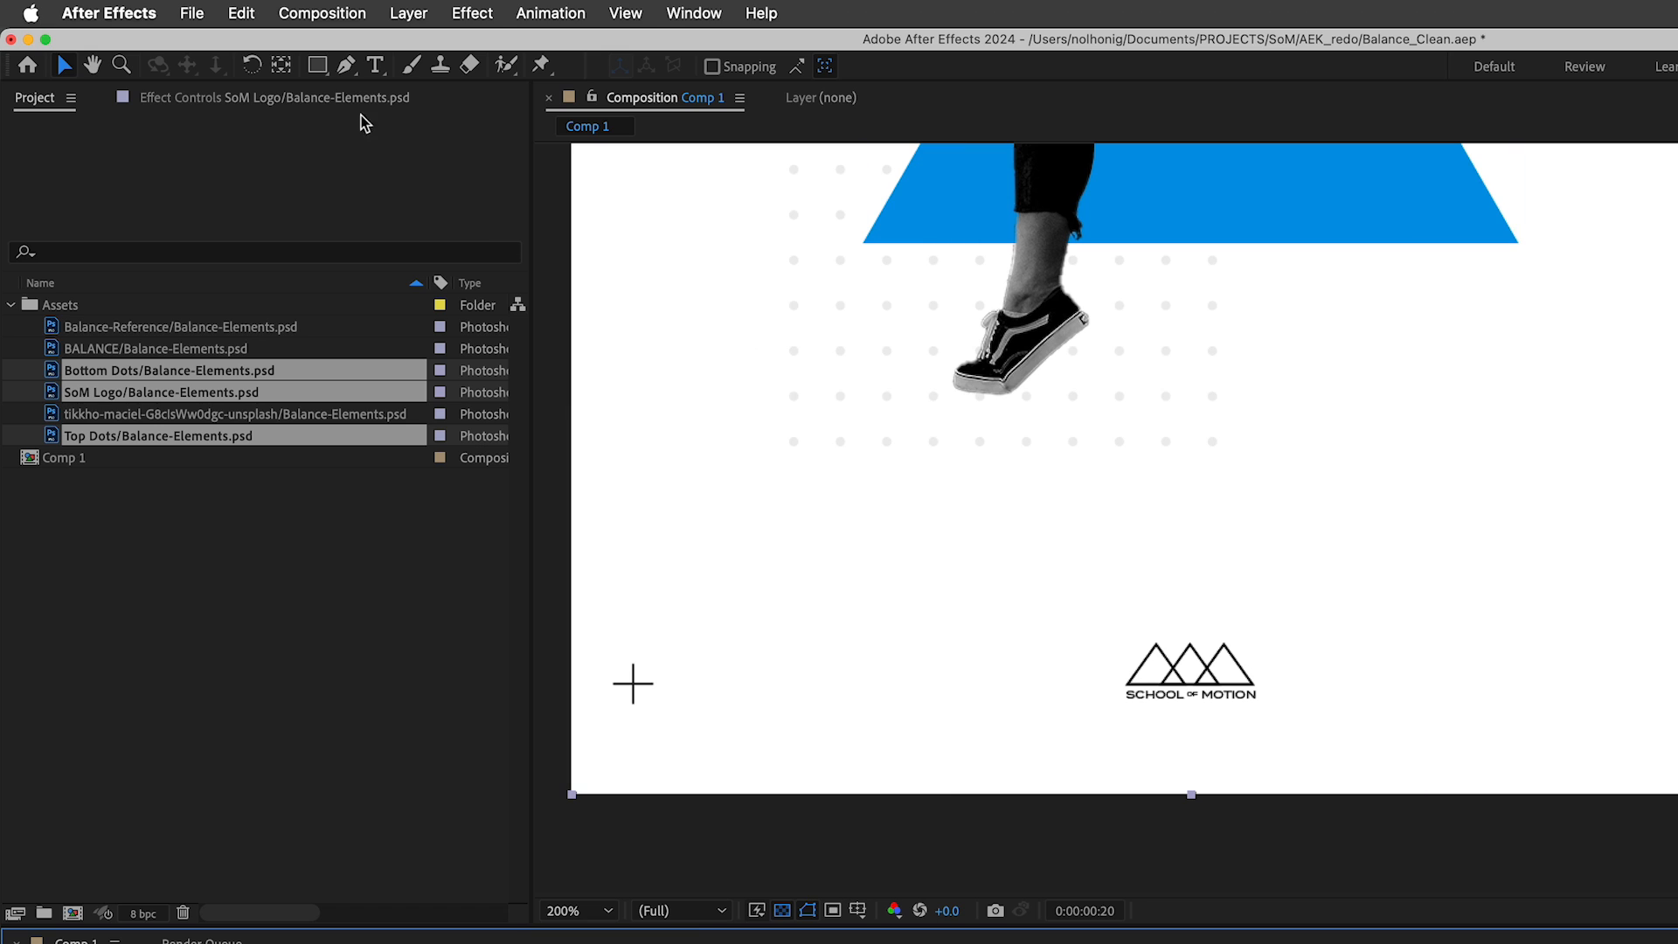
drag(321, 72, 354, 66)
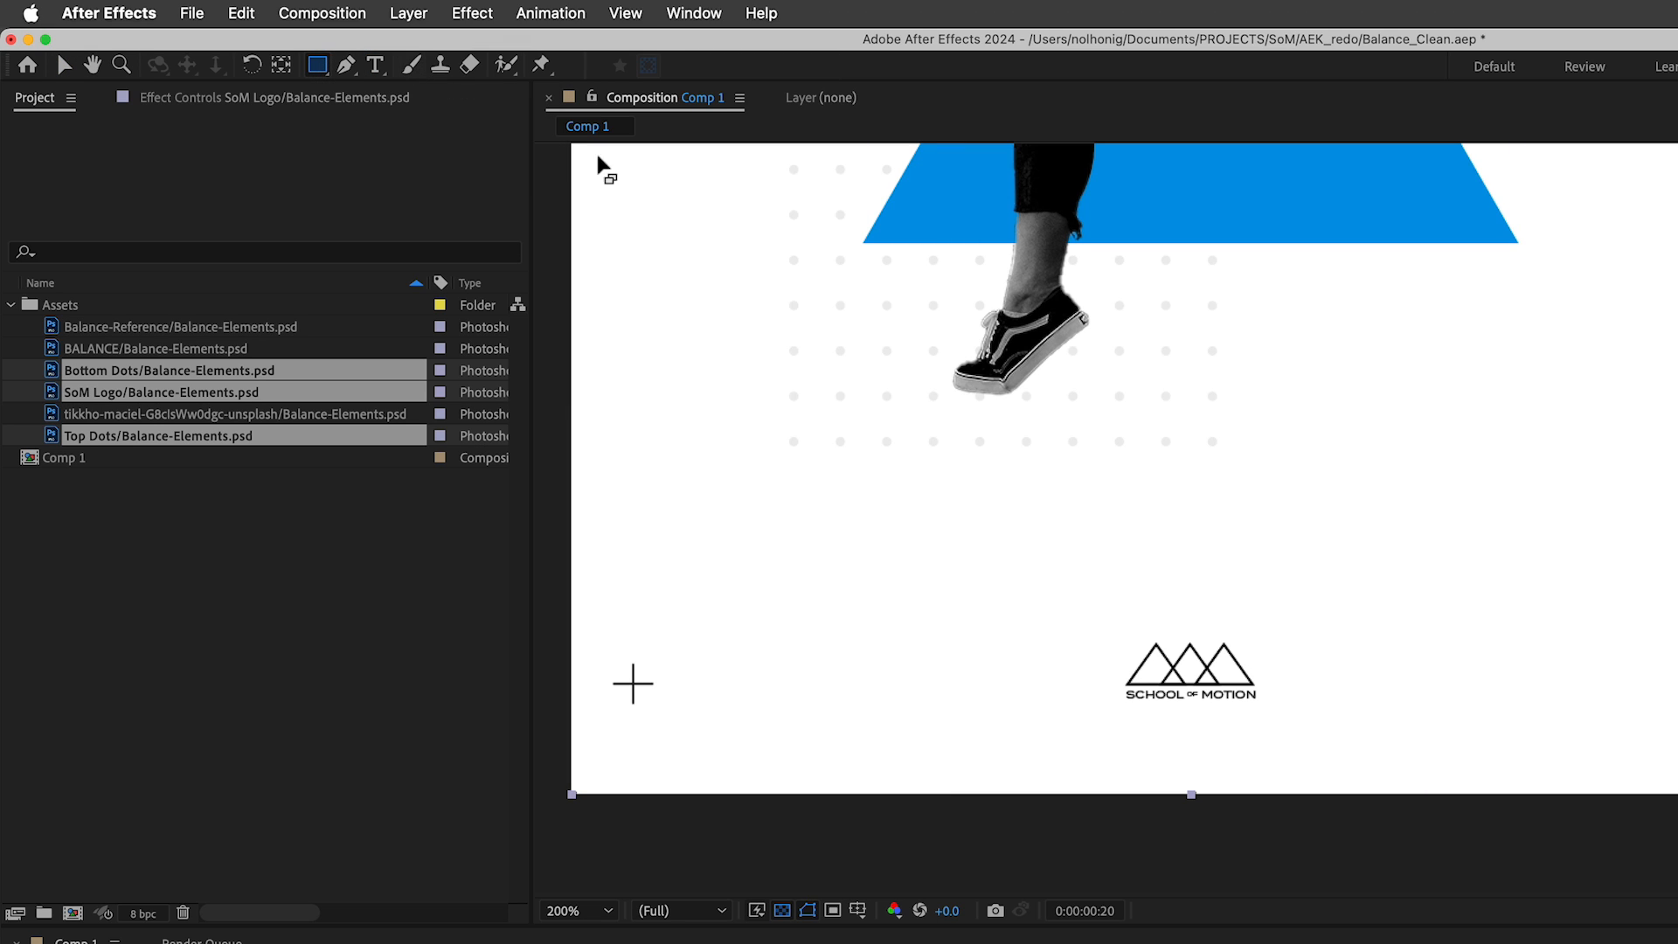
drag(1110, 620, 1273, 688)
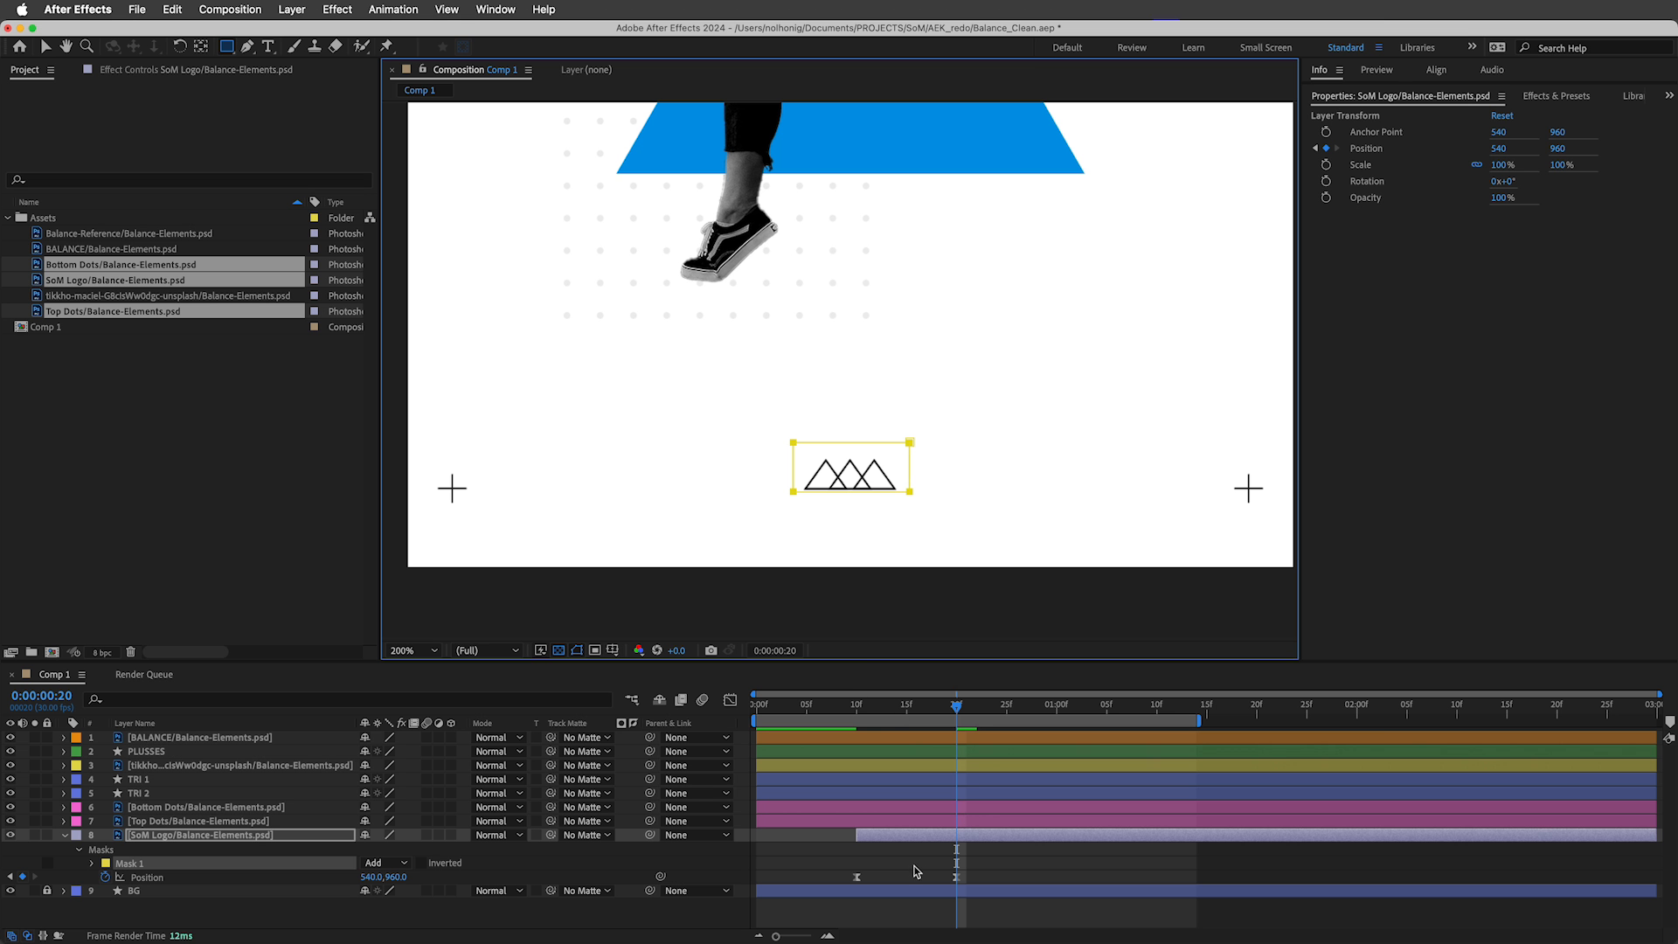
Duplicate the masked SoM Logo layer and set the lower copy's mask mode to Subtract, isolating the text.
click(915, 871)
click(910, 837)
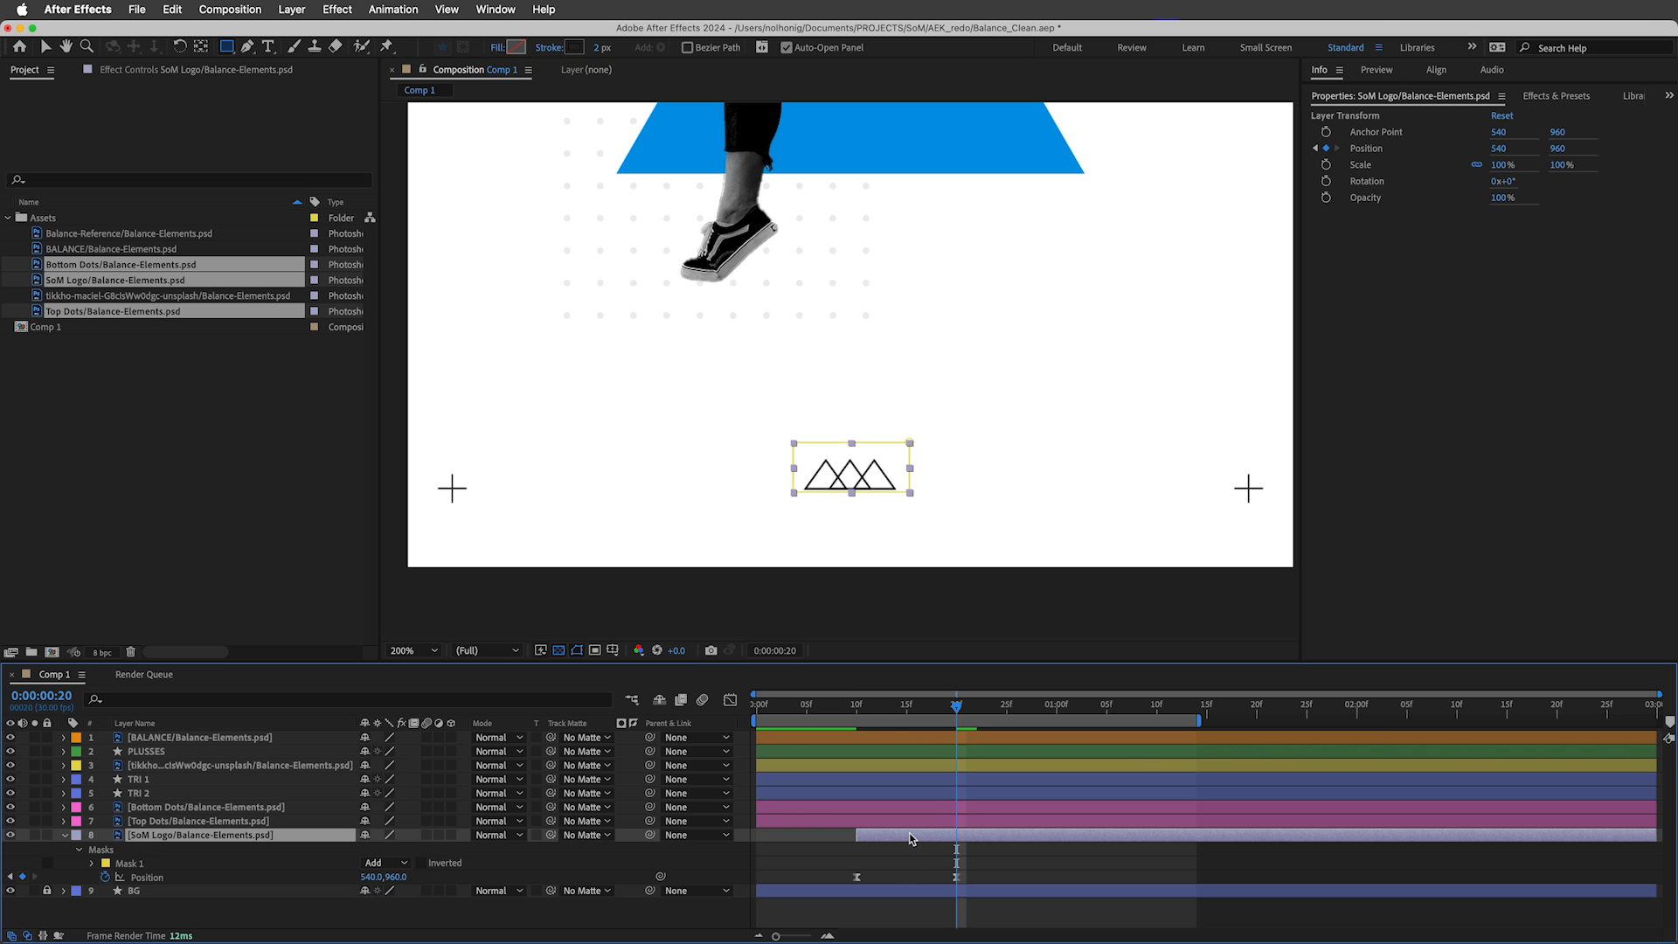
key(super+d)
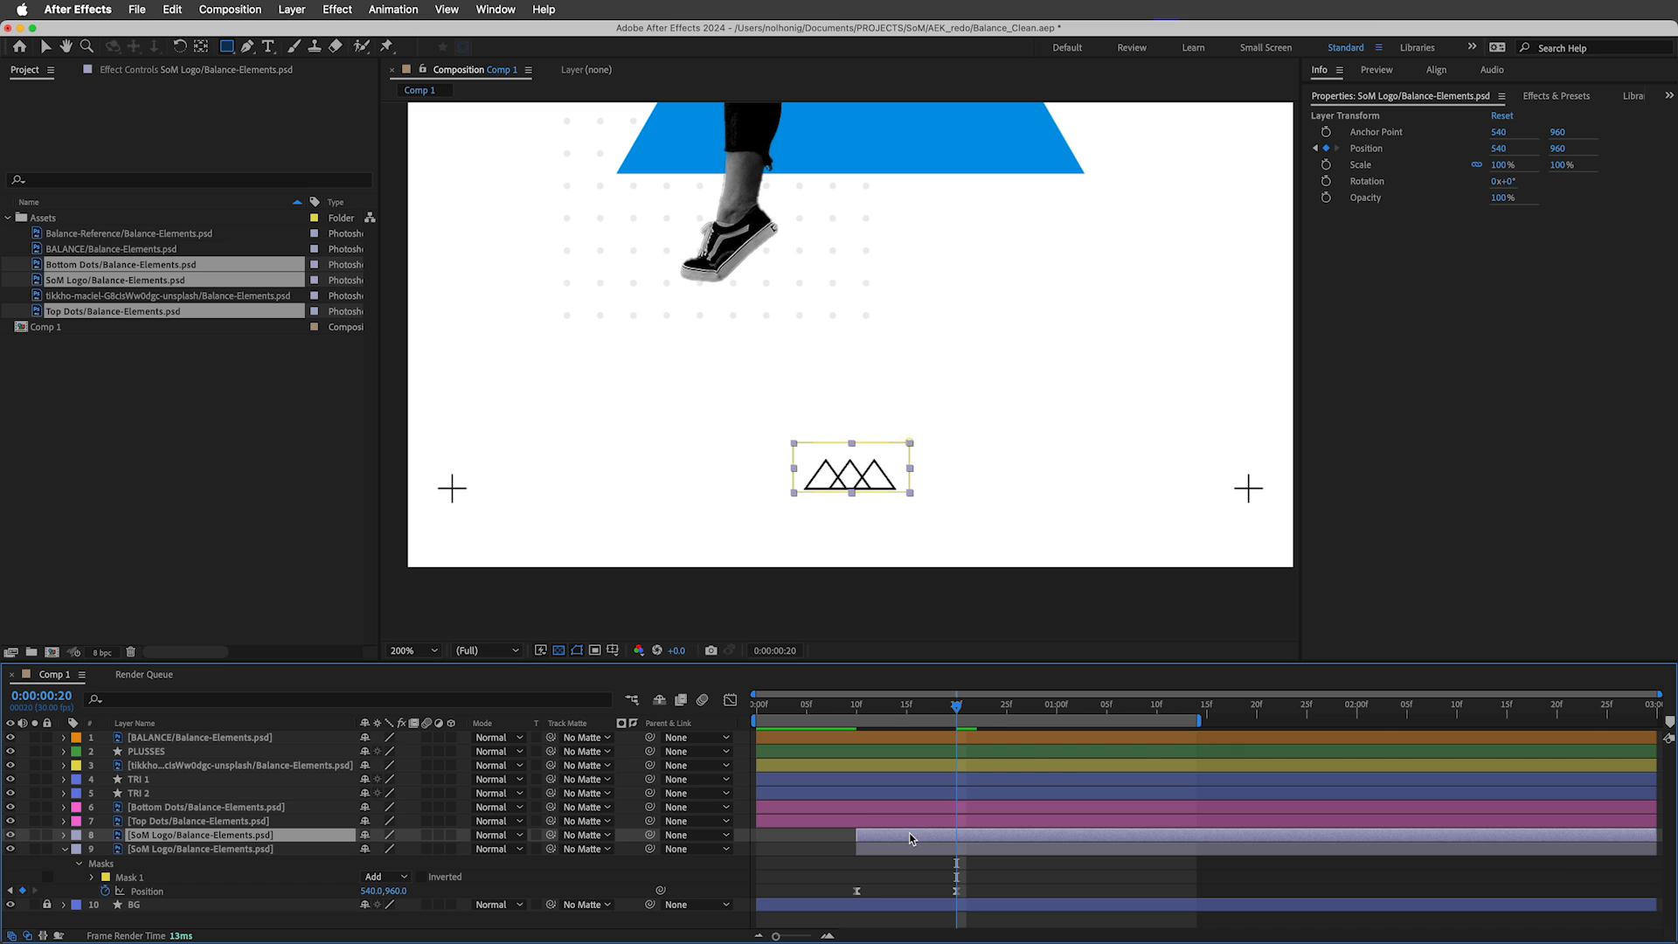
click(910, 847)
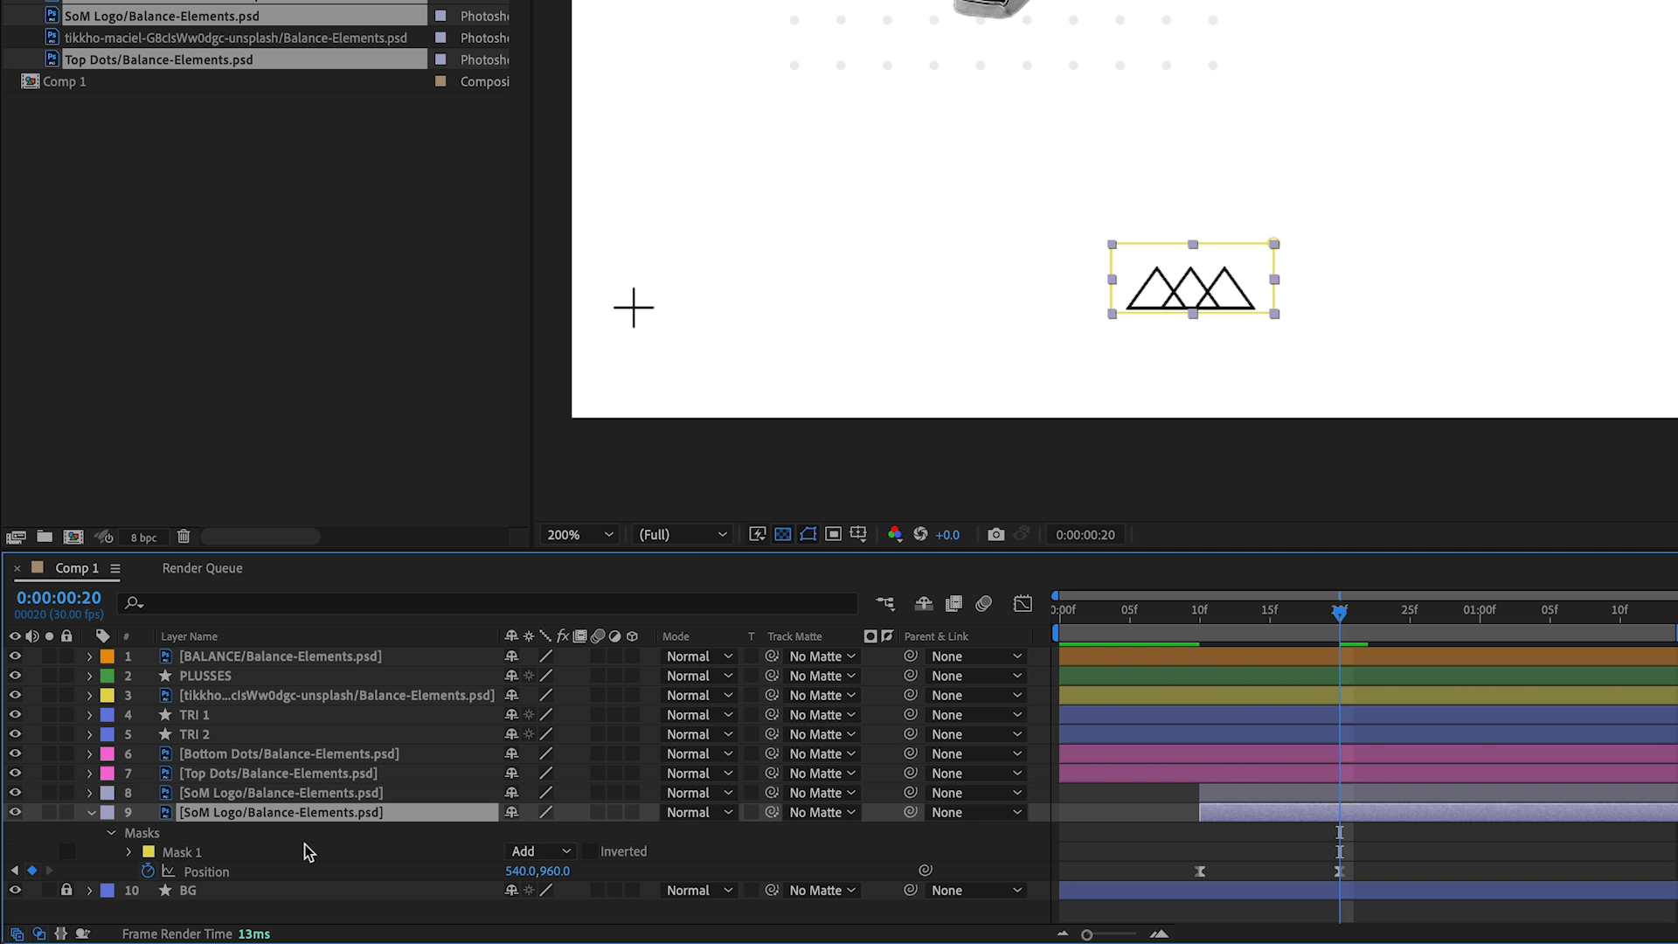
key(m)
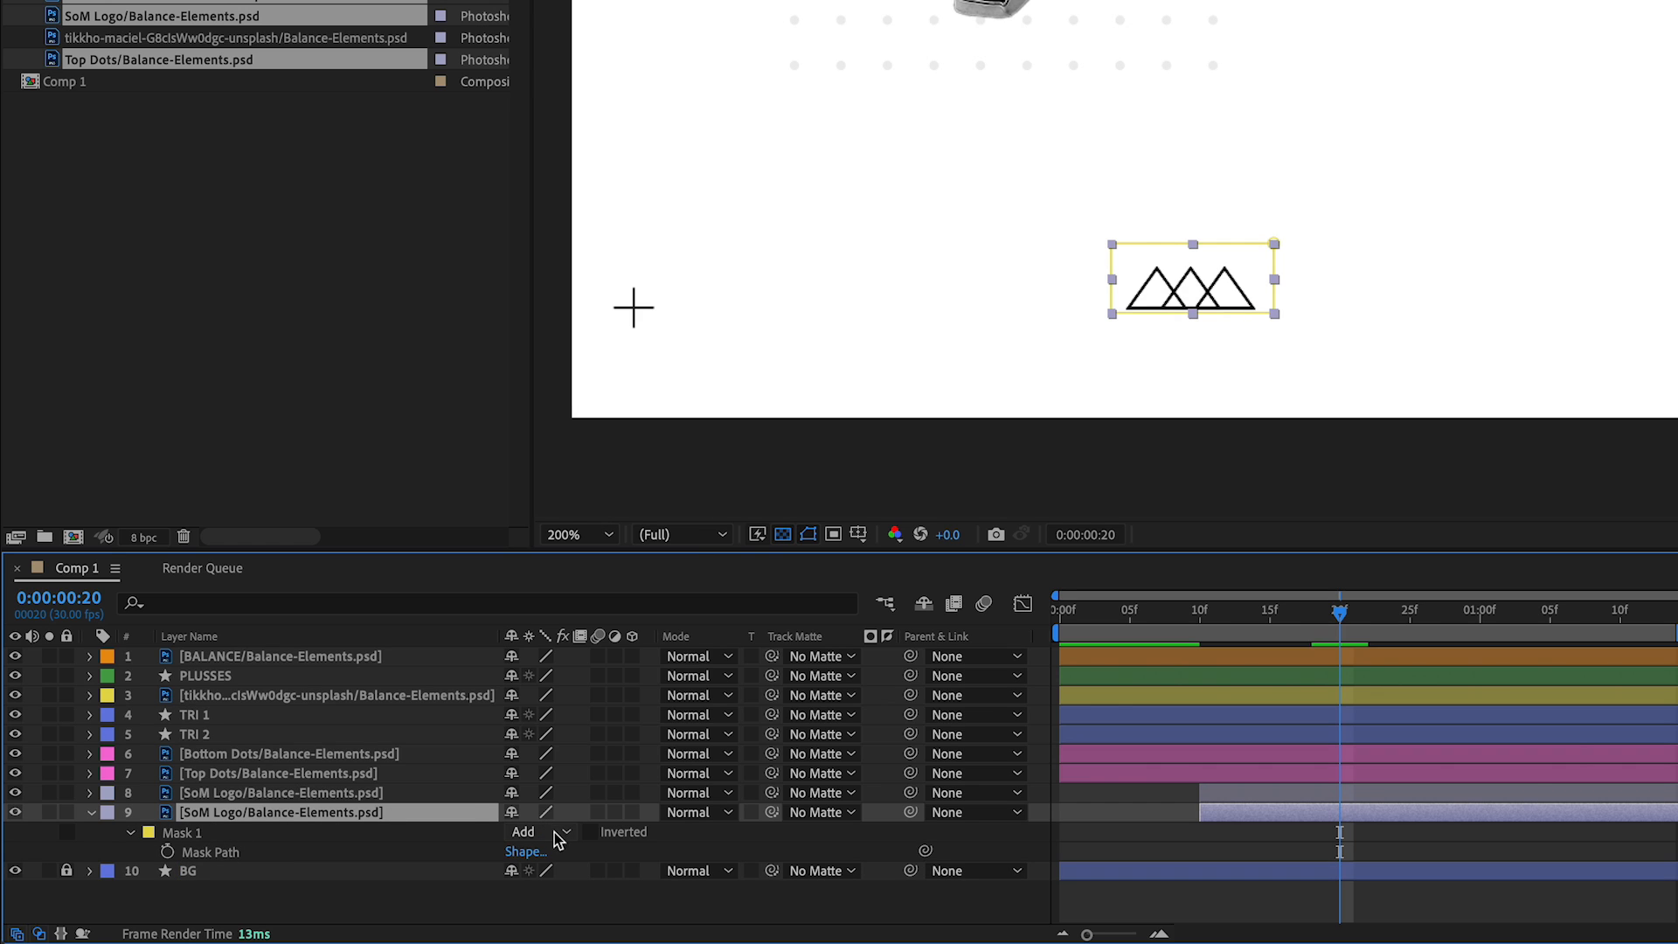
click(553, 832)
click(552, 819)
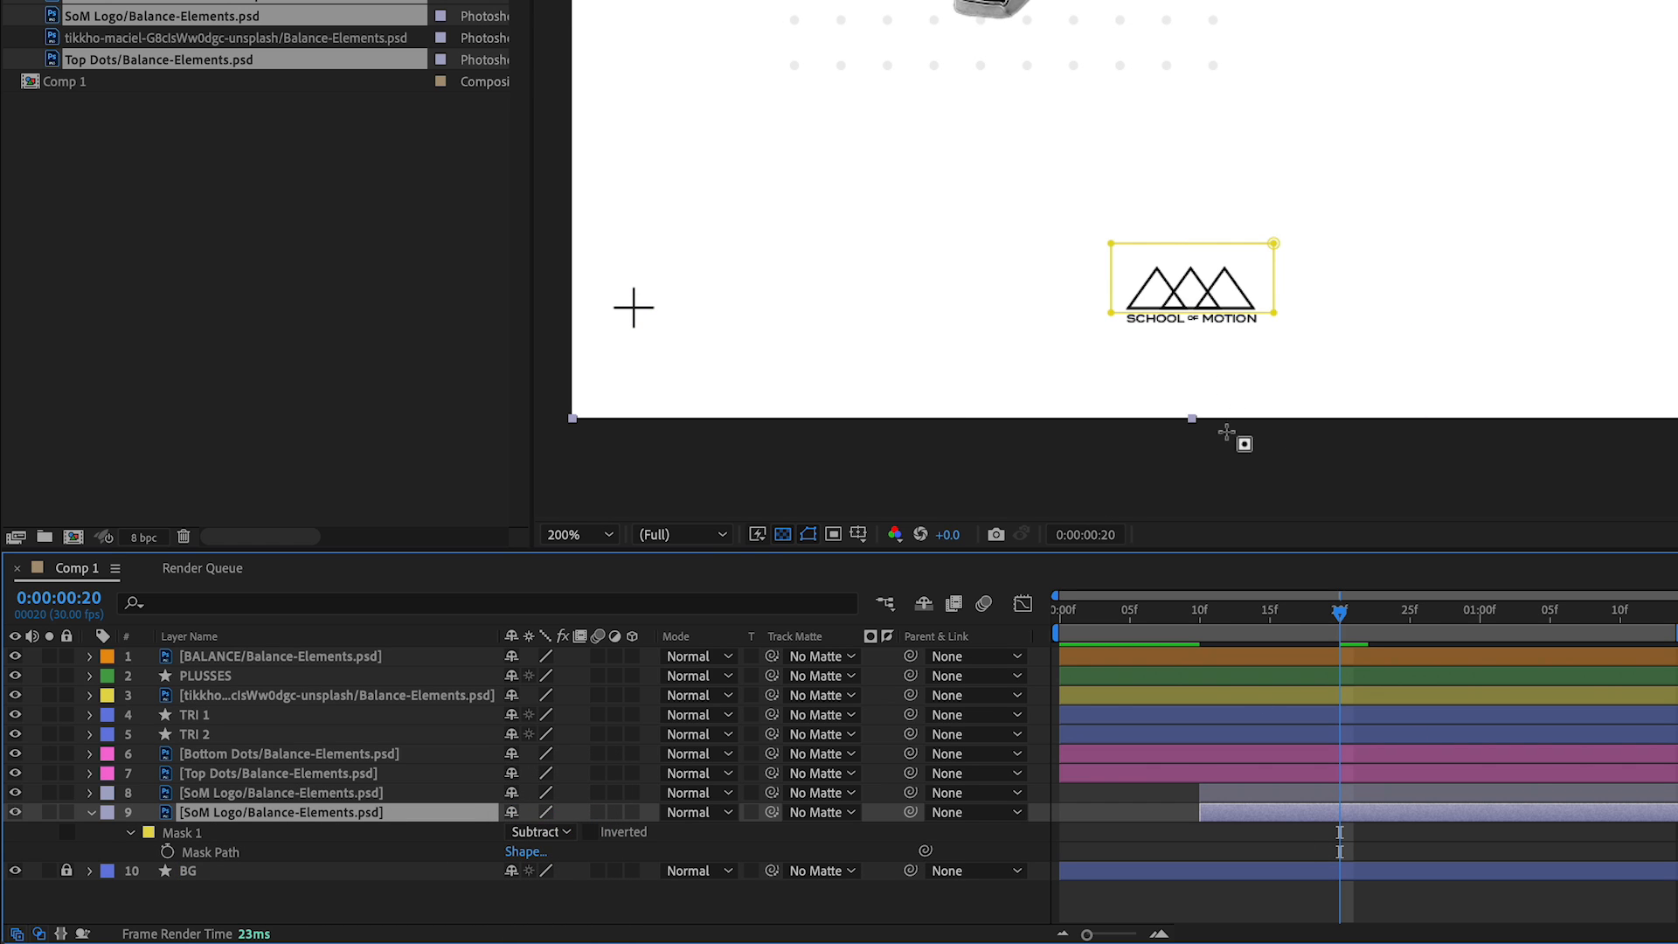
Show both logo layers' keyframes, shift the triangles layer to start at frame 8, and play back the animation.
click(1279, 792)
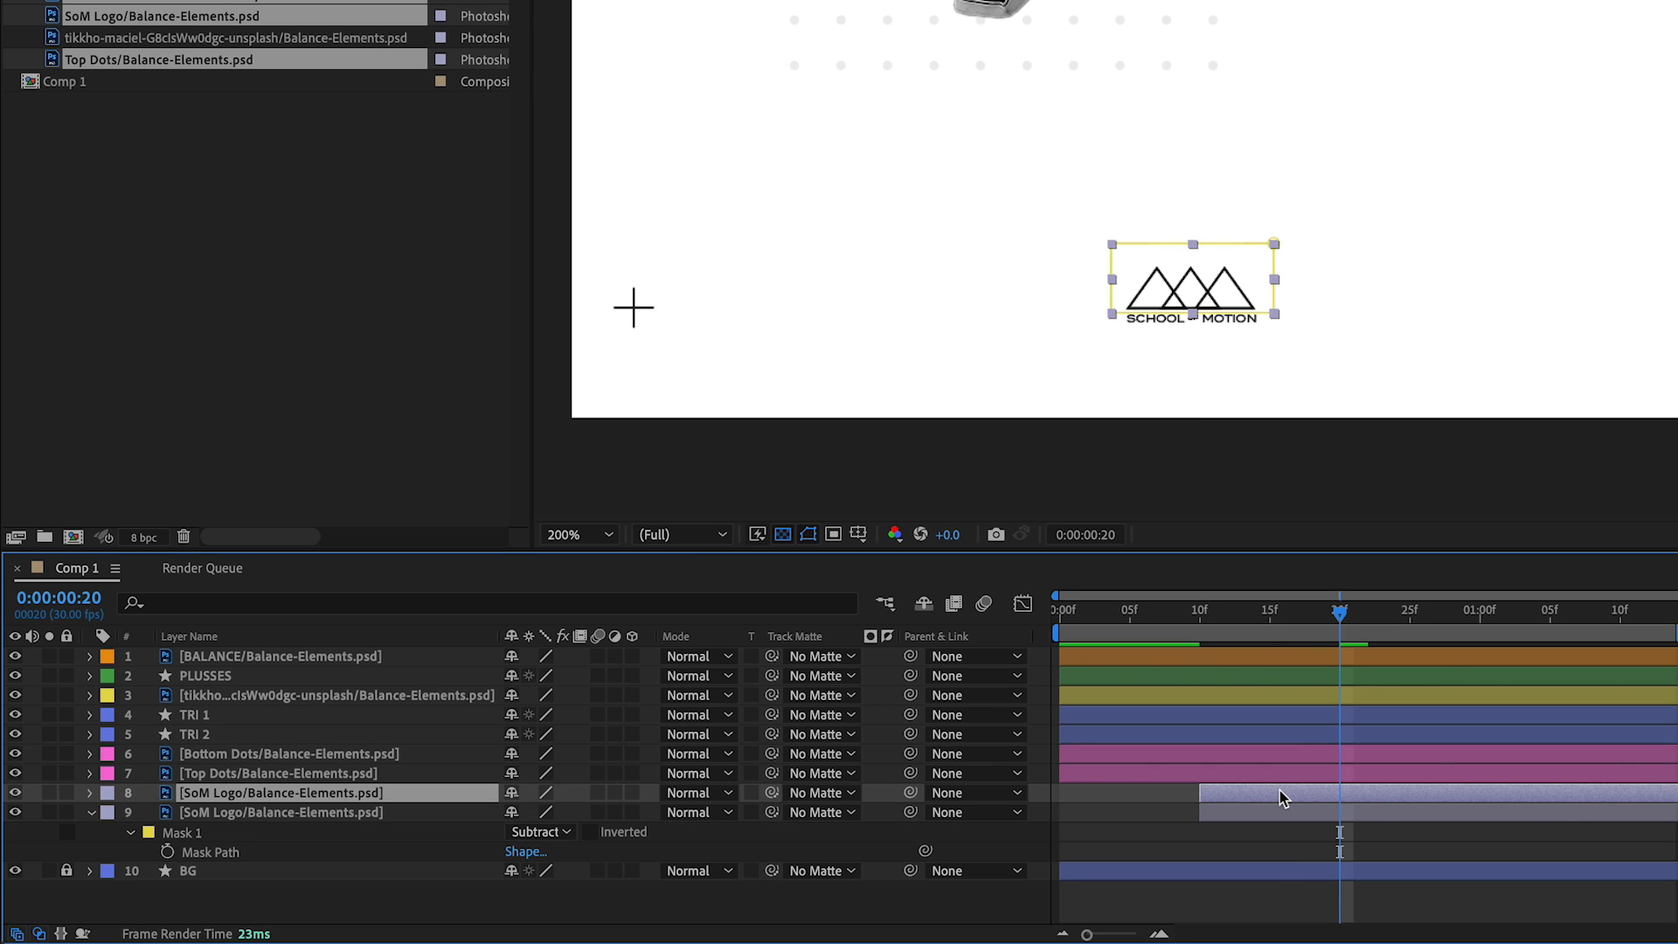
shift+click(1340, 811)
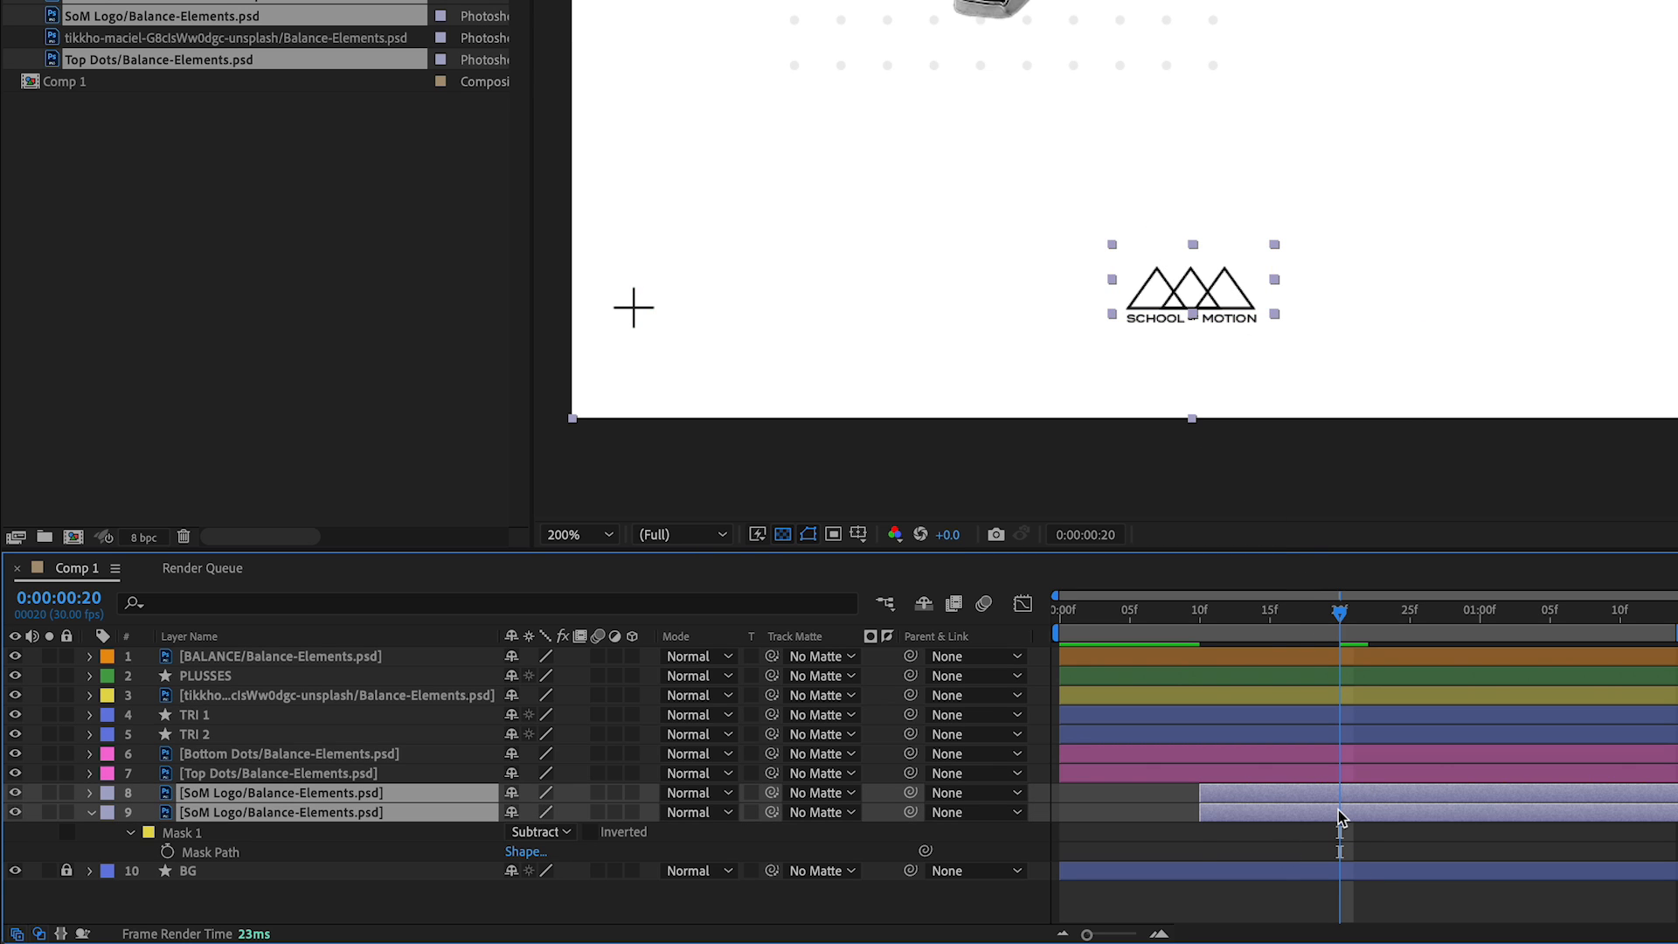
key(u)
click(1402, 809)
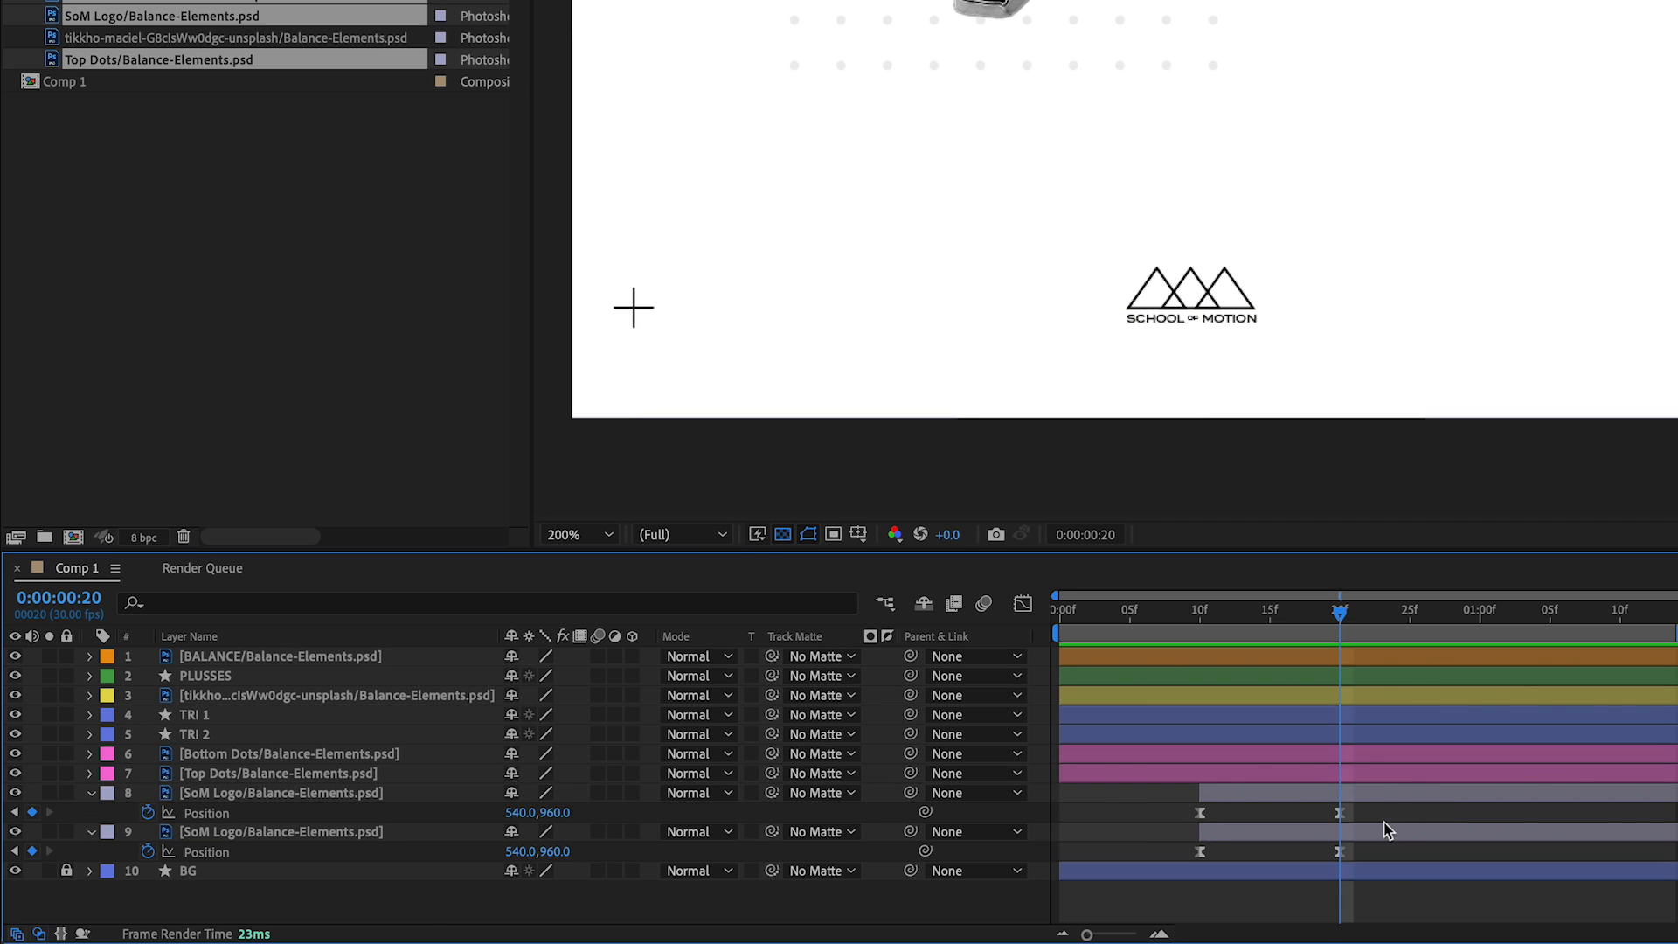
drag(1383, 800, 1356, 800)
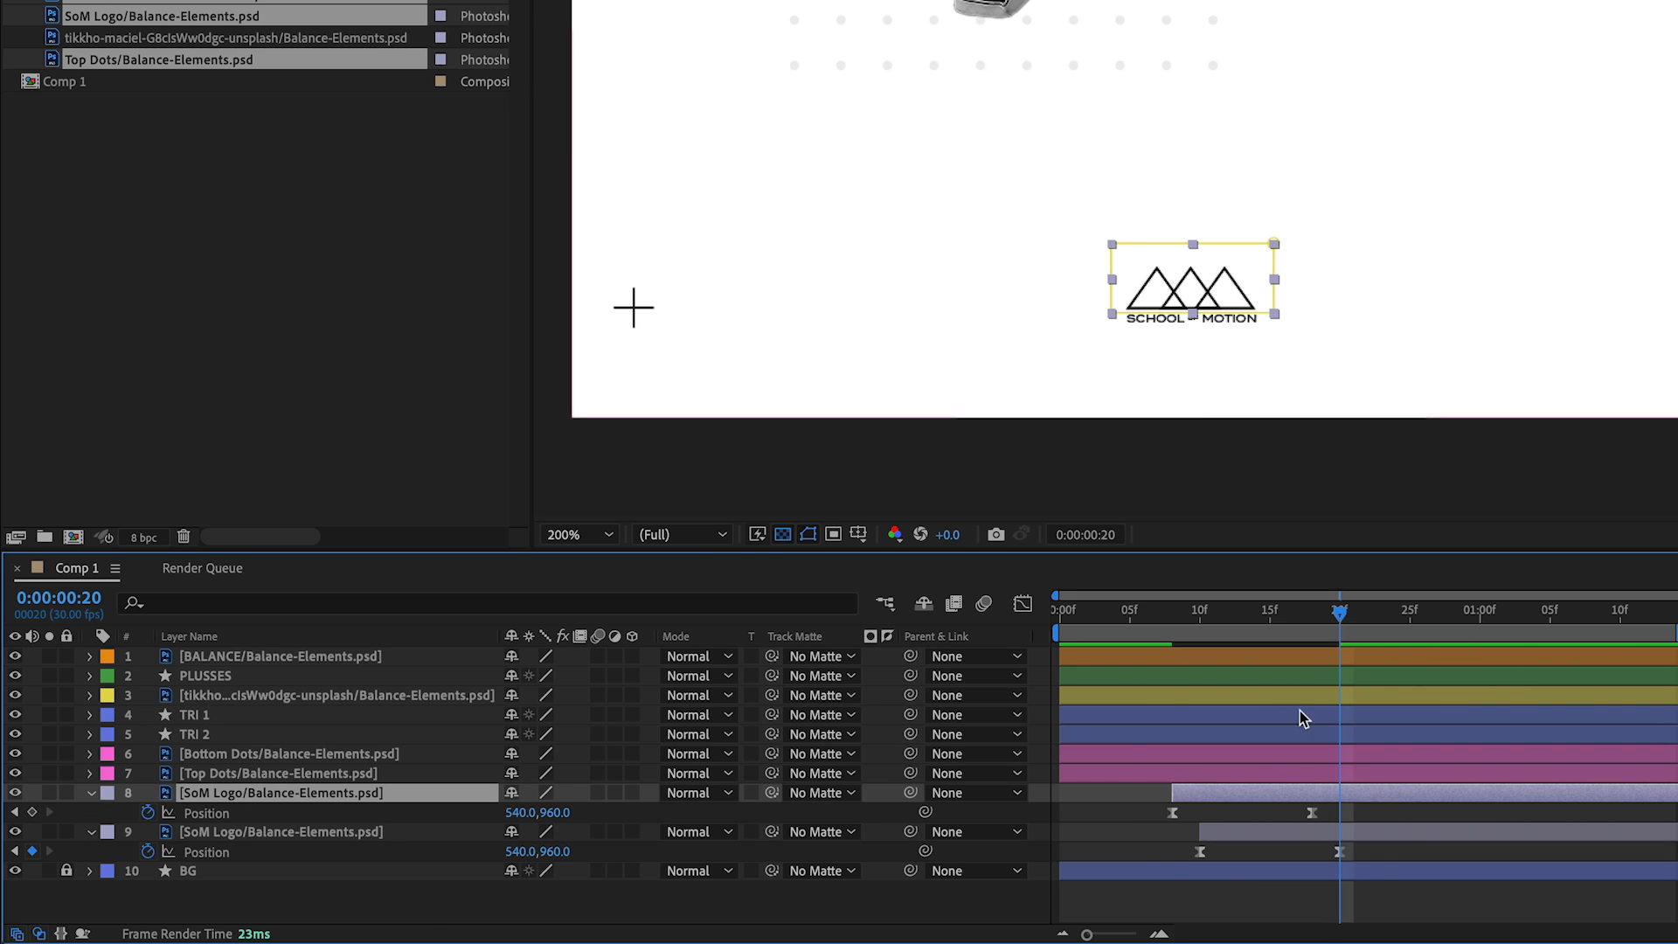
key(space)
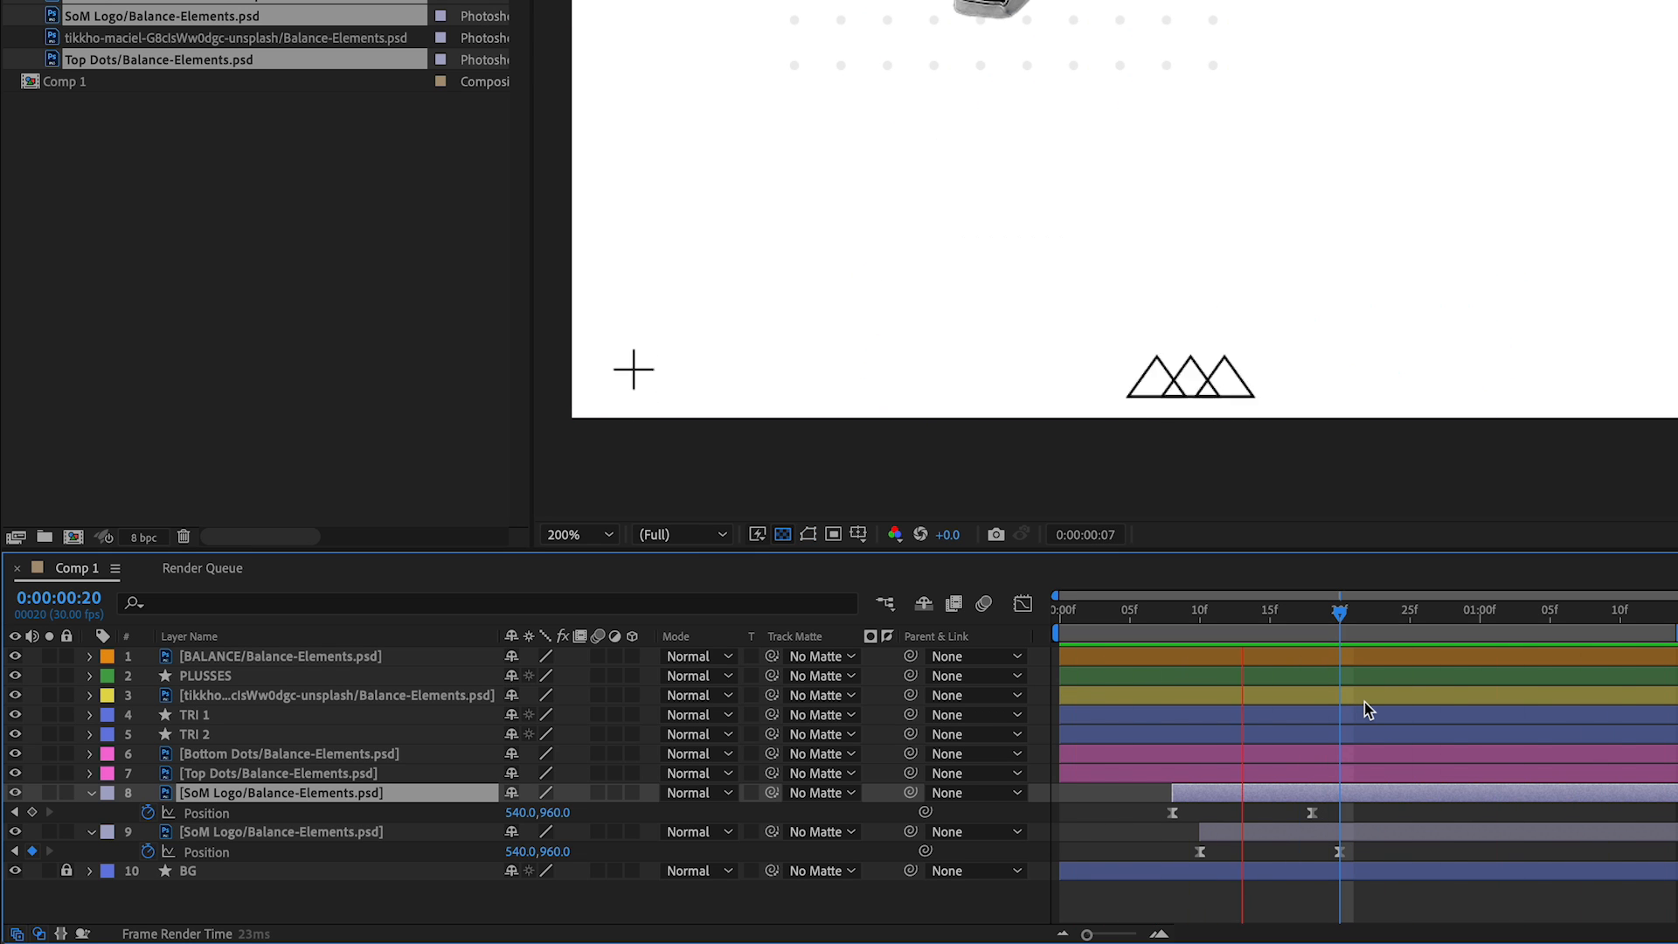
key(space)
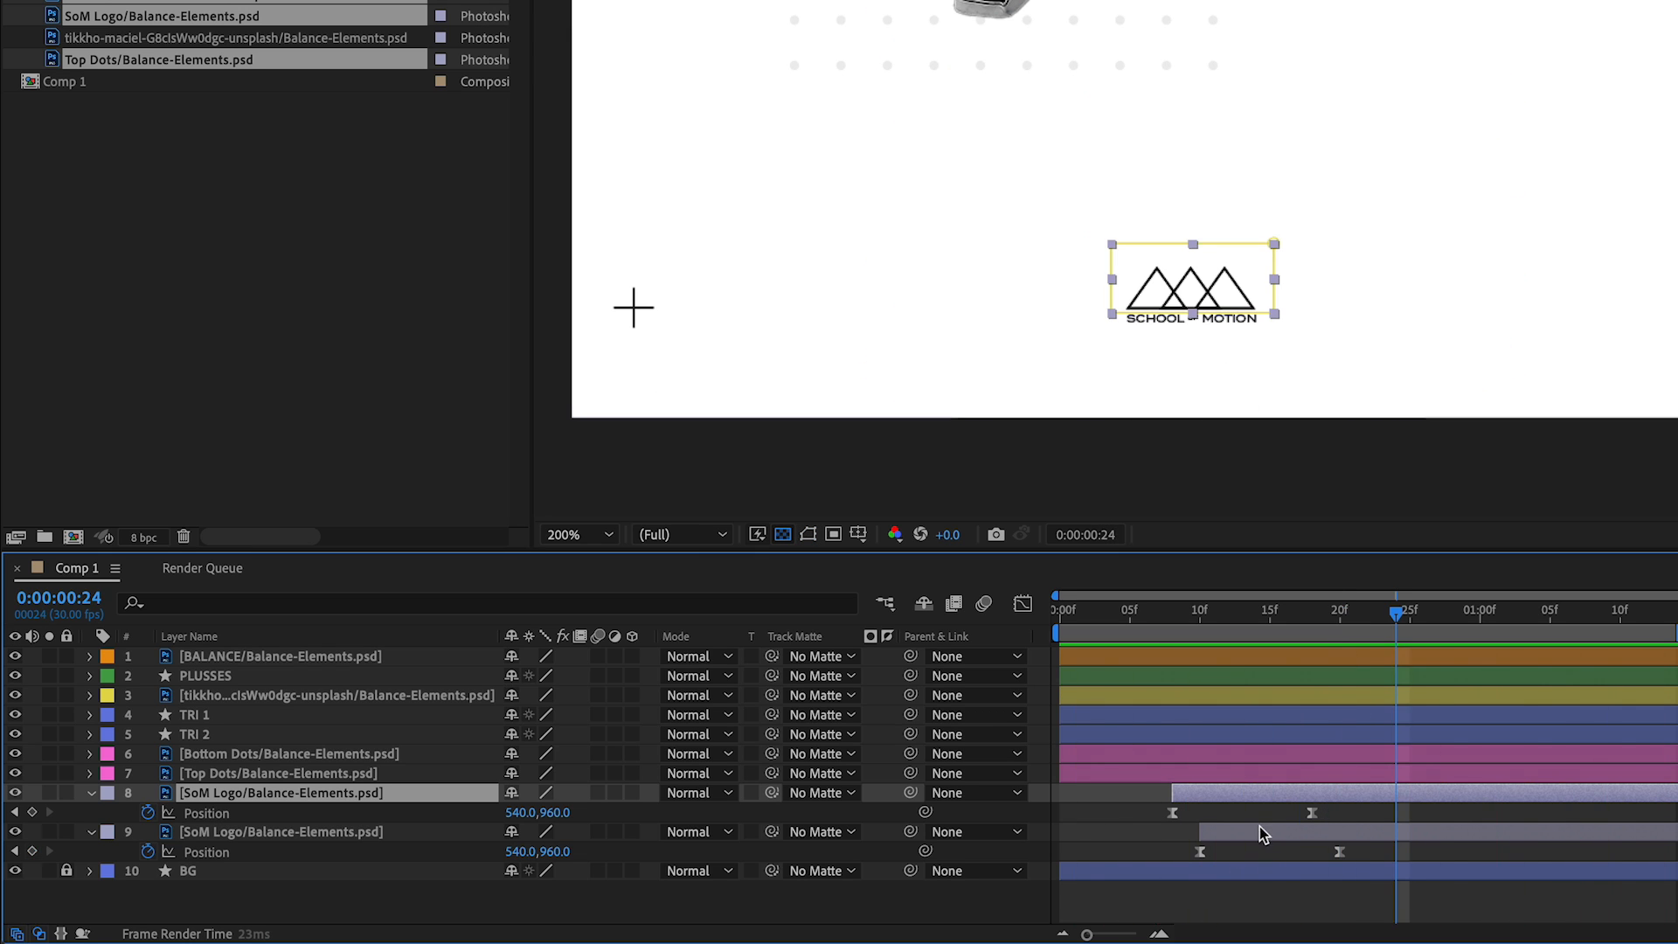
Delay the logo's text layer to start at frame 14 and play back the staggered logo animation.
drag(1267, 835, 1325, 834)
key(space)
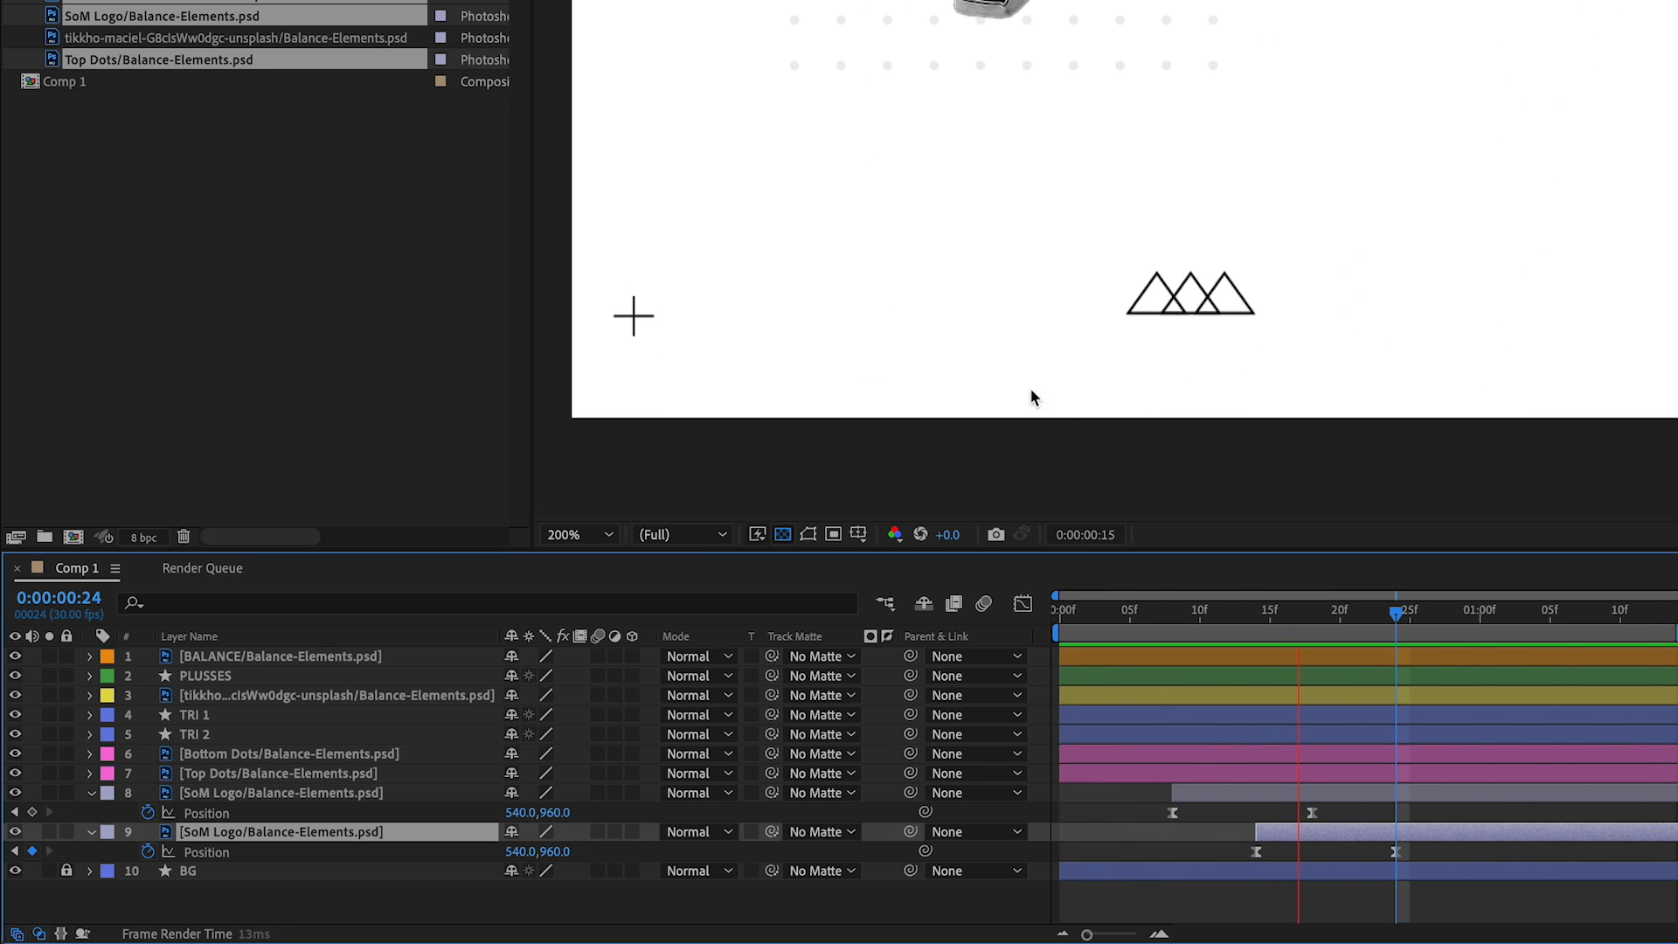
key(space)
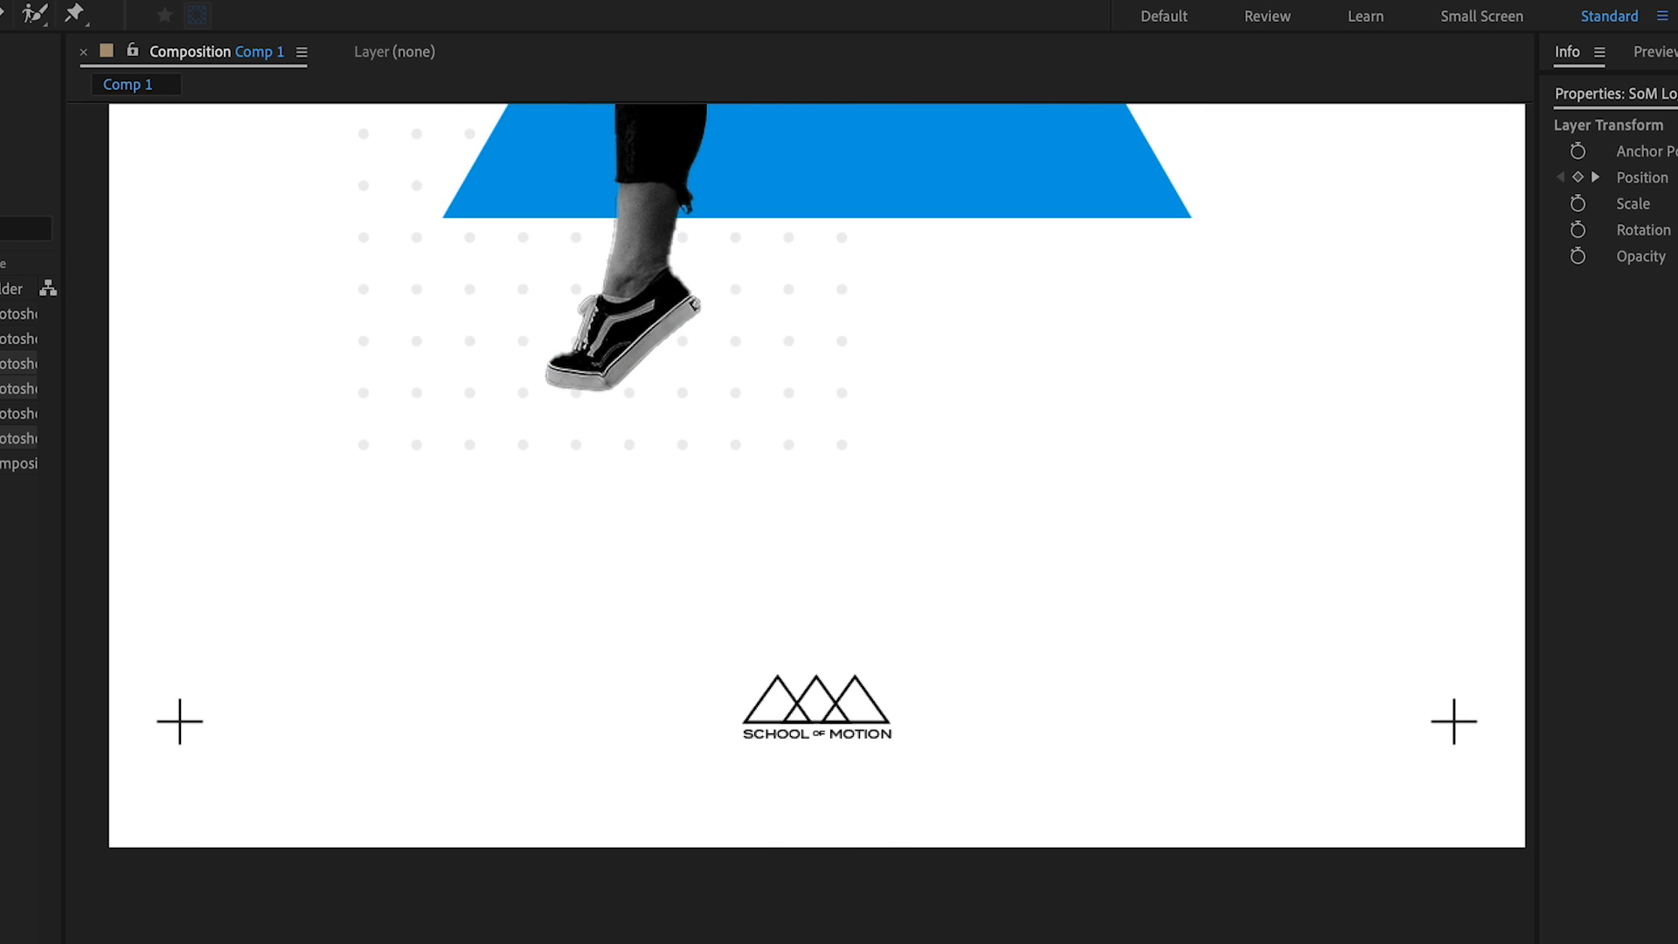
key(space)
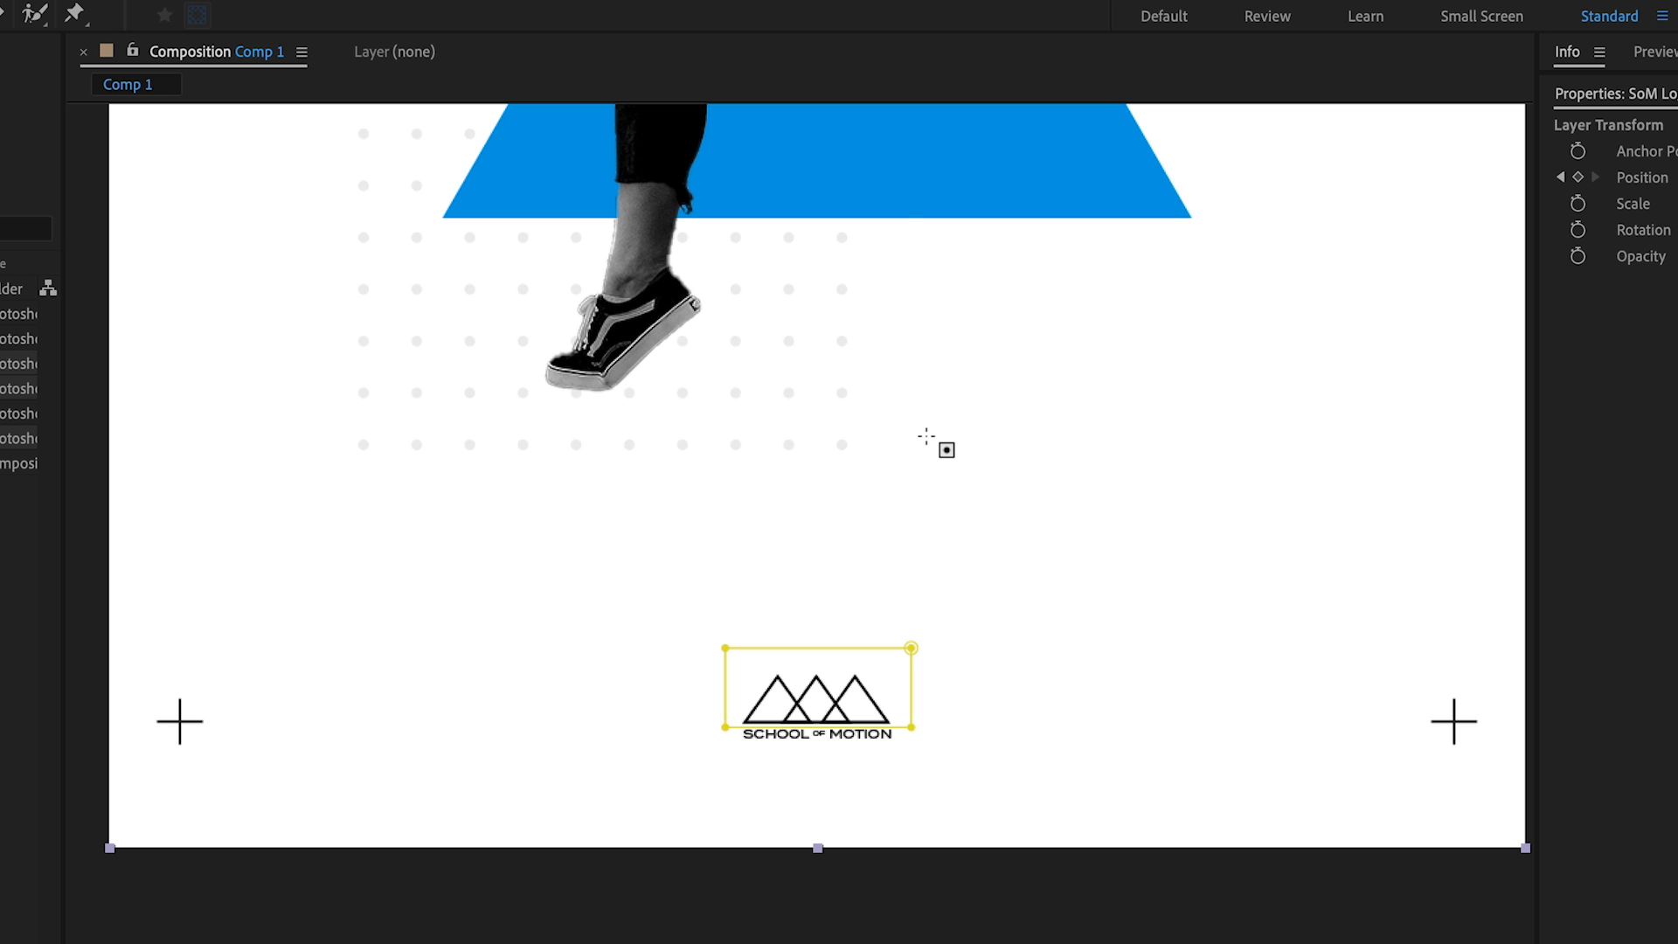
Fit the whole poster in view, collapse the properties of both SoM Logo layers and deselect everything.
key(shift+slash)
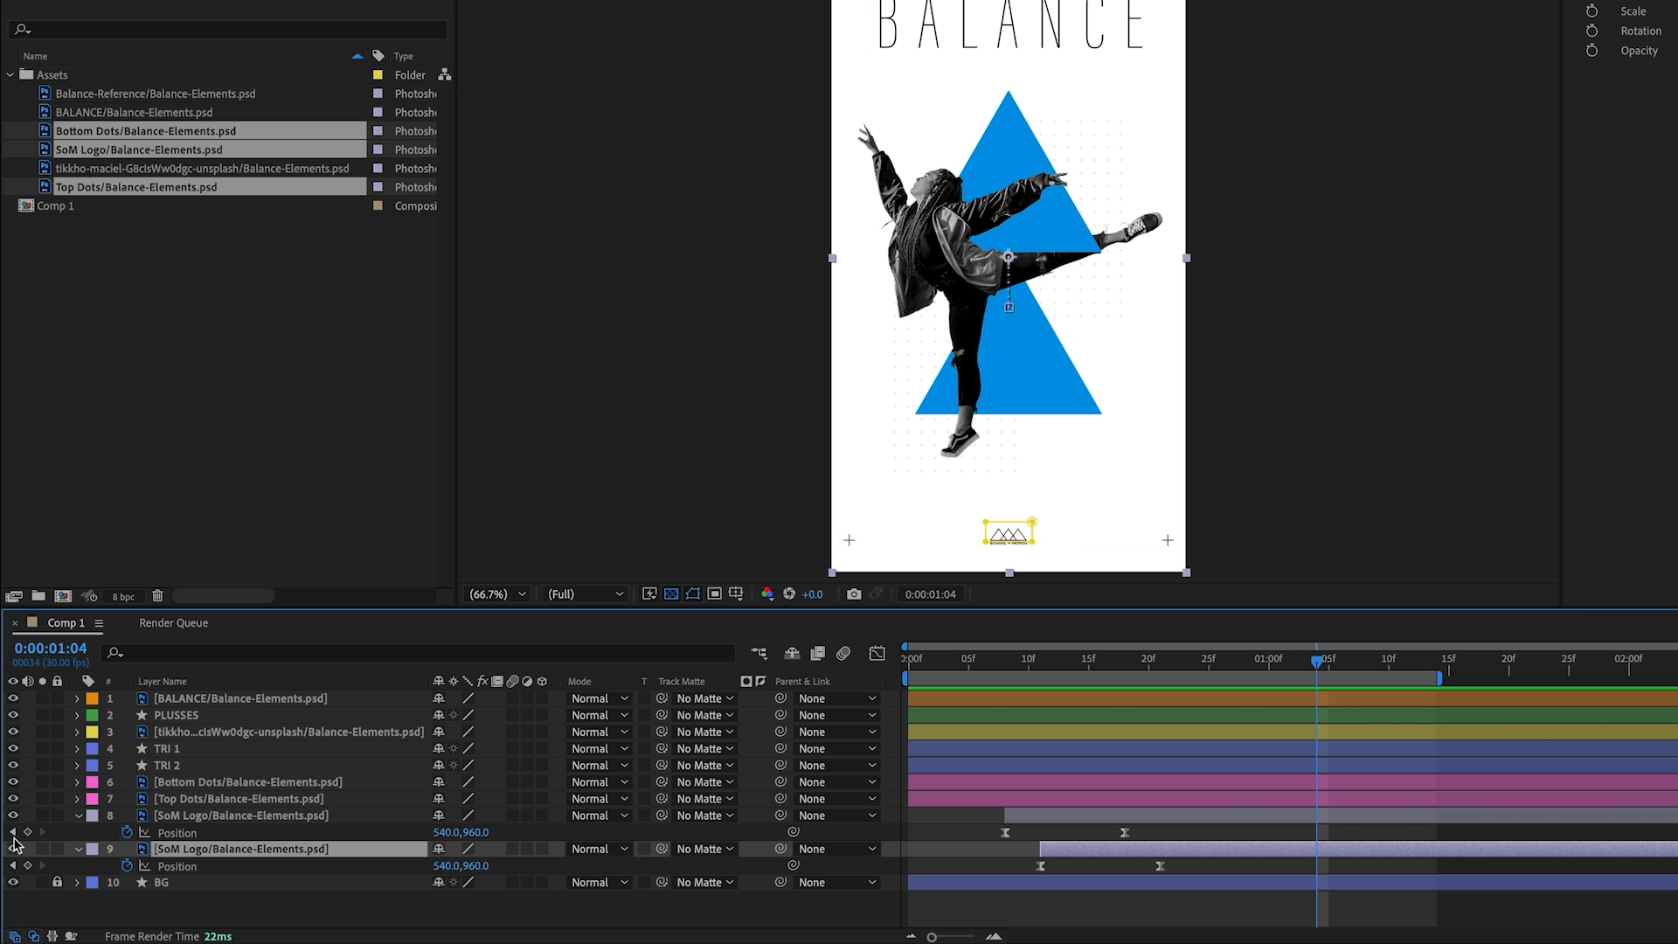
click(78, 815)
click(79, 832)
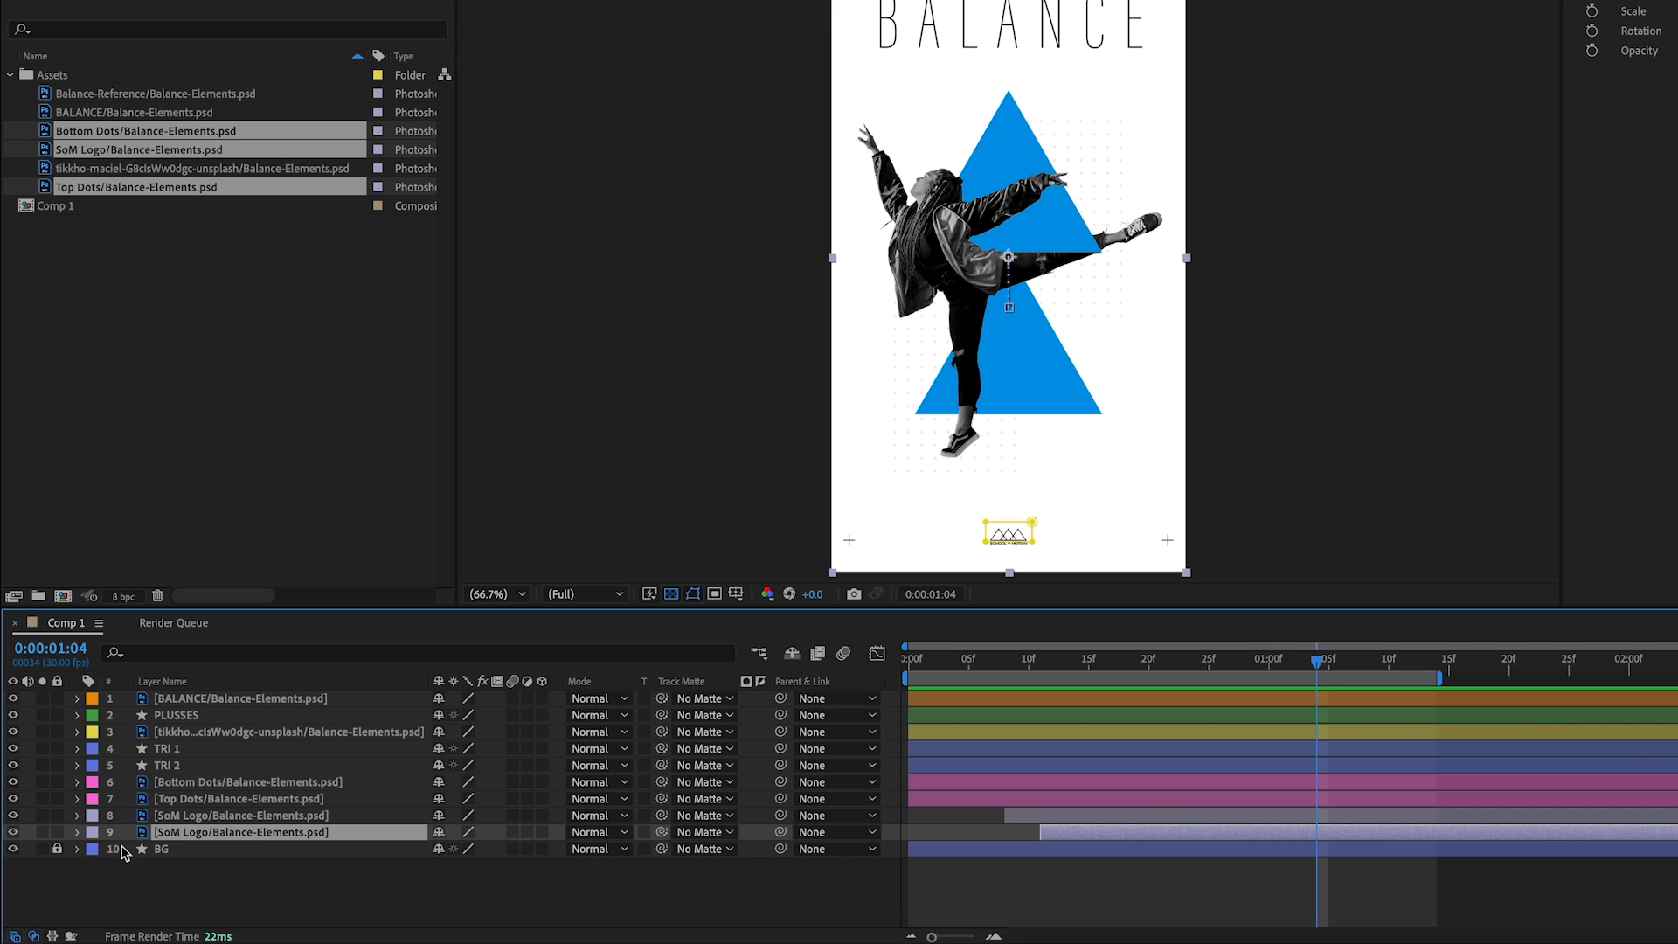
click(171, 879)
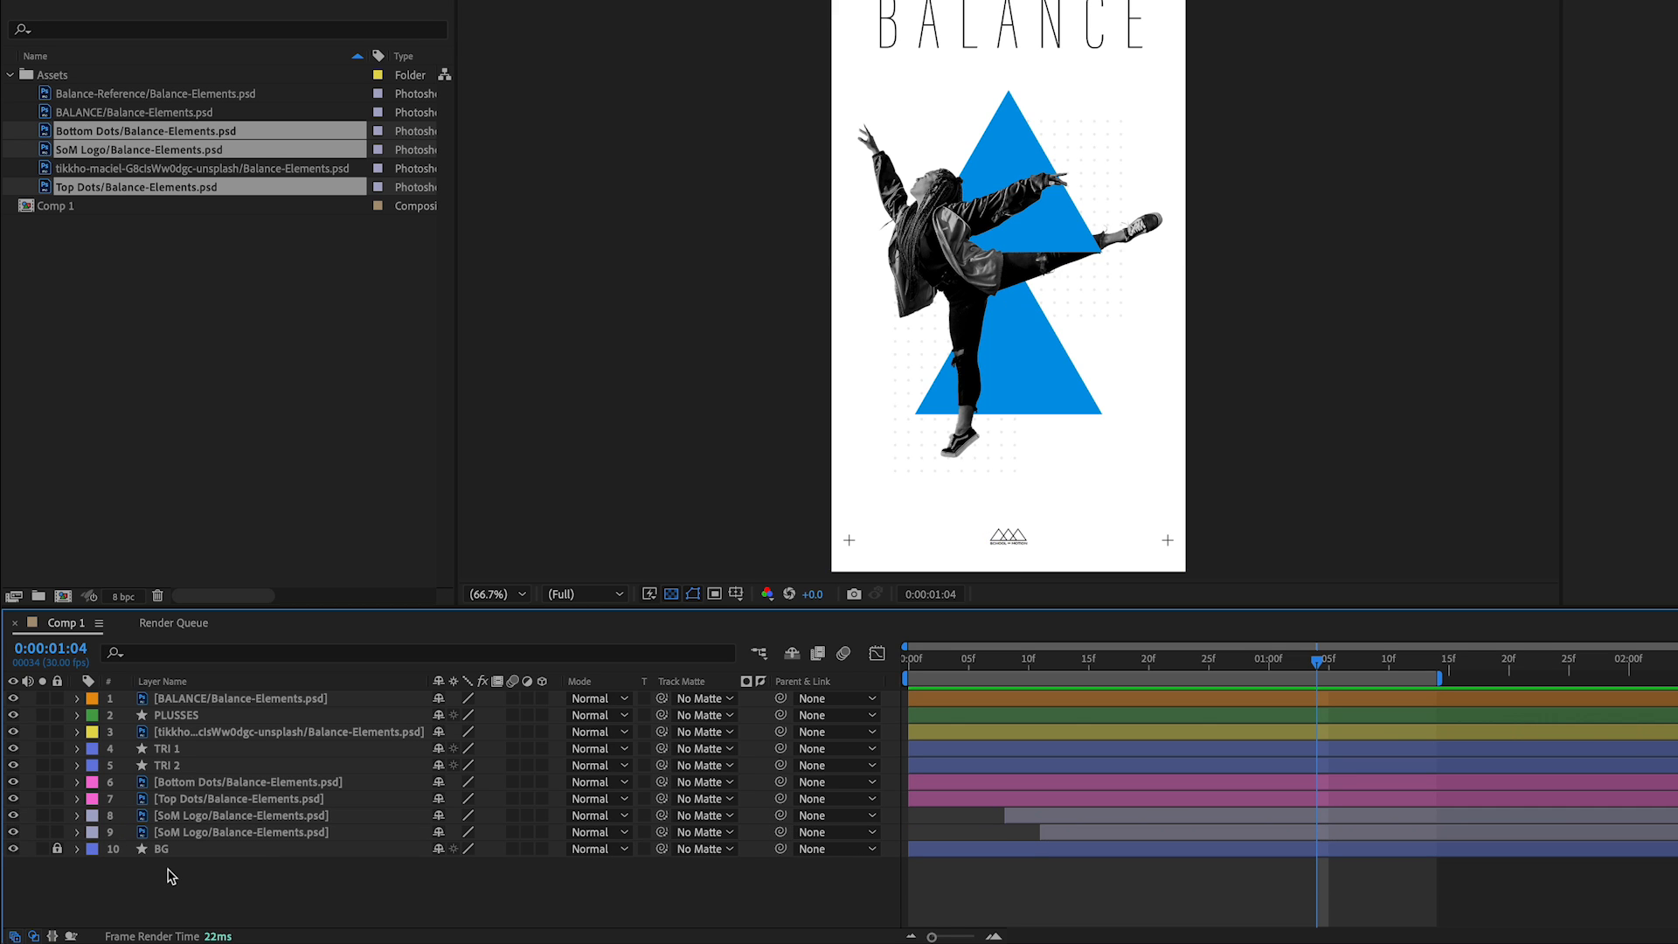
Move the Top Dots layer above Bottom Dots and solo only Top Dots and BG.
click(42, 782)
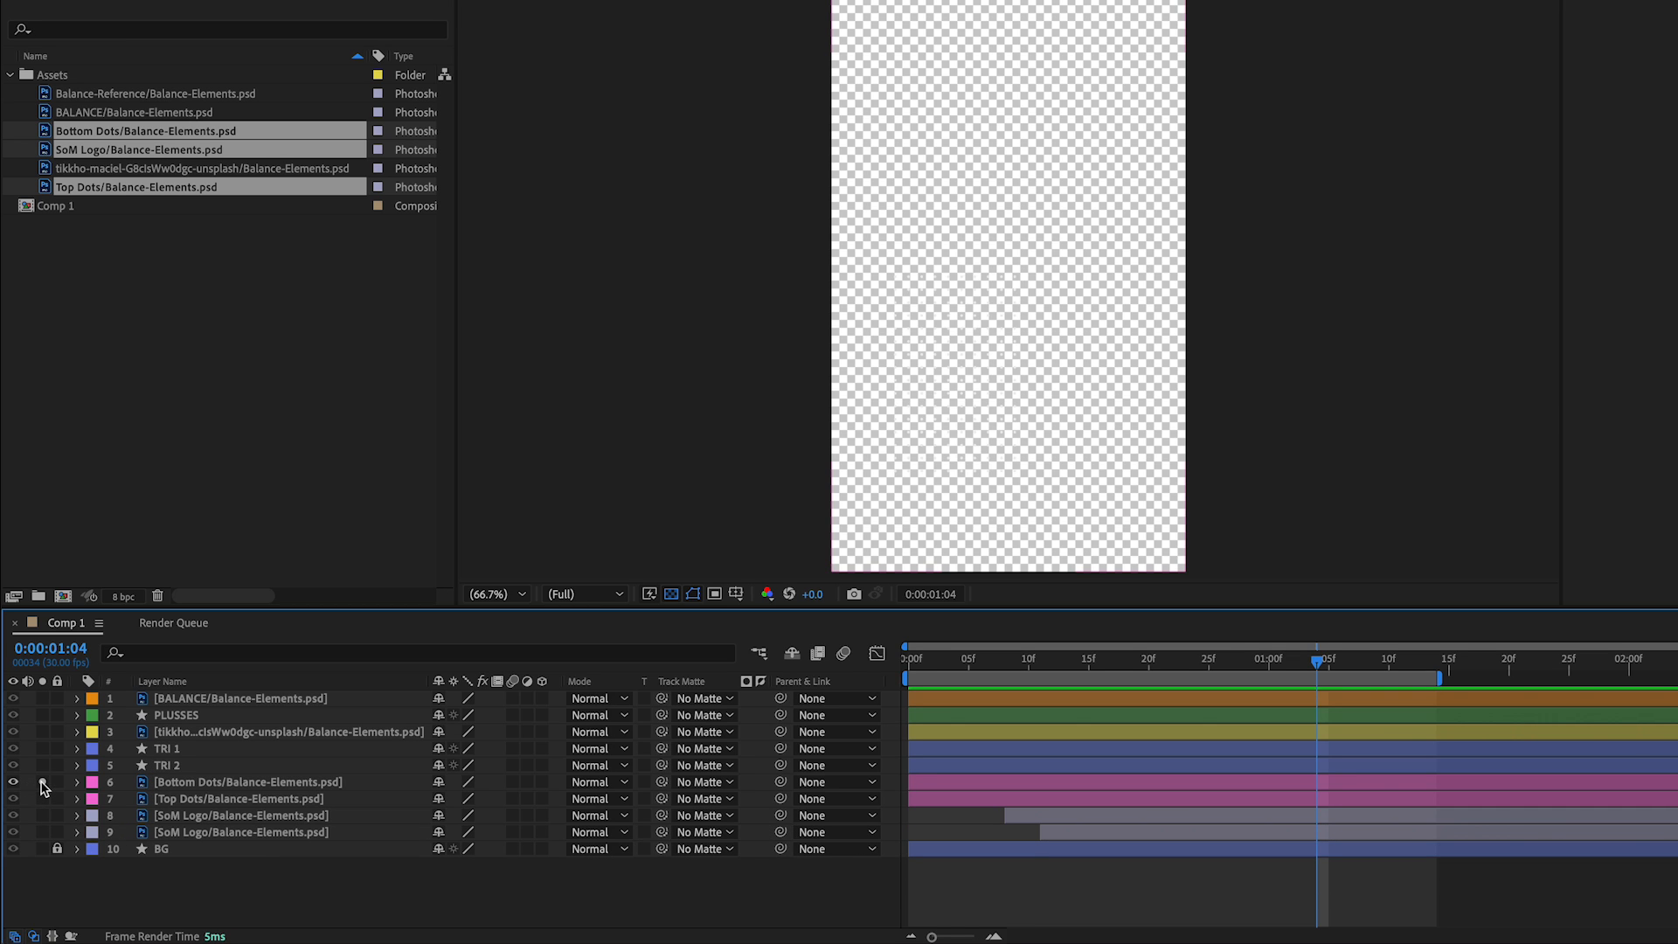
click(42, 848)
scroll(1031, 290, up, 3)
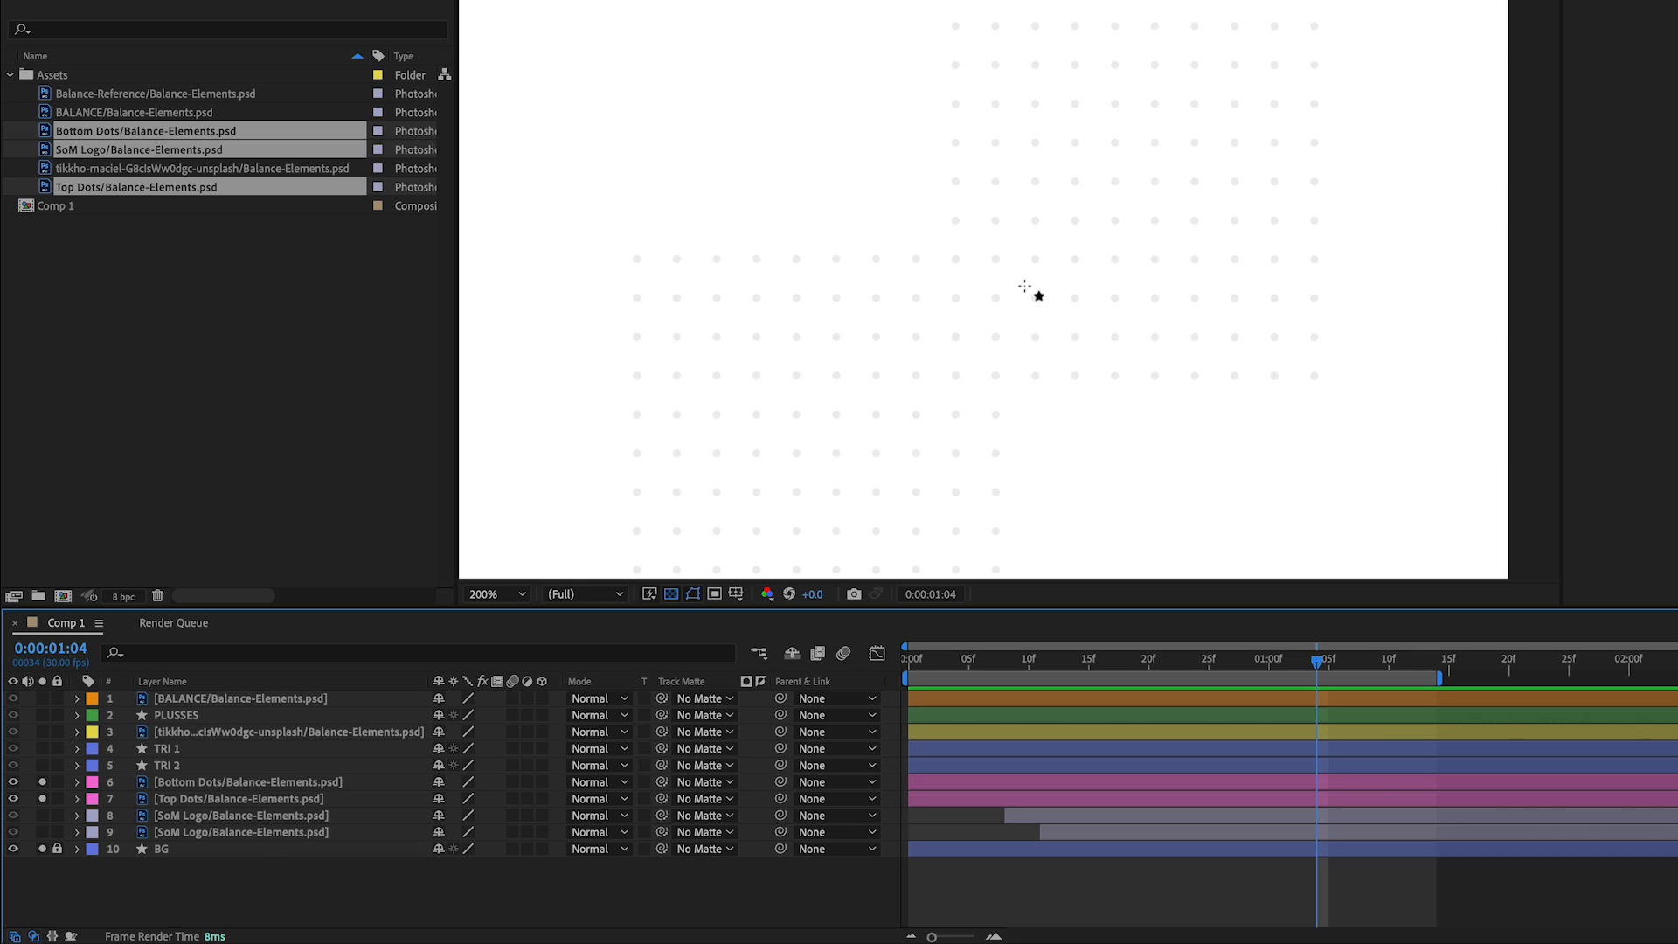
scroll(1032, 290, down, 2)
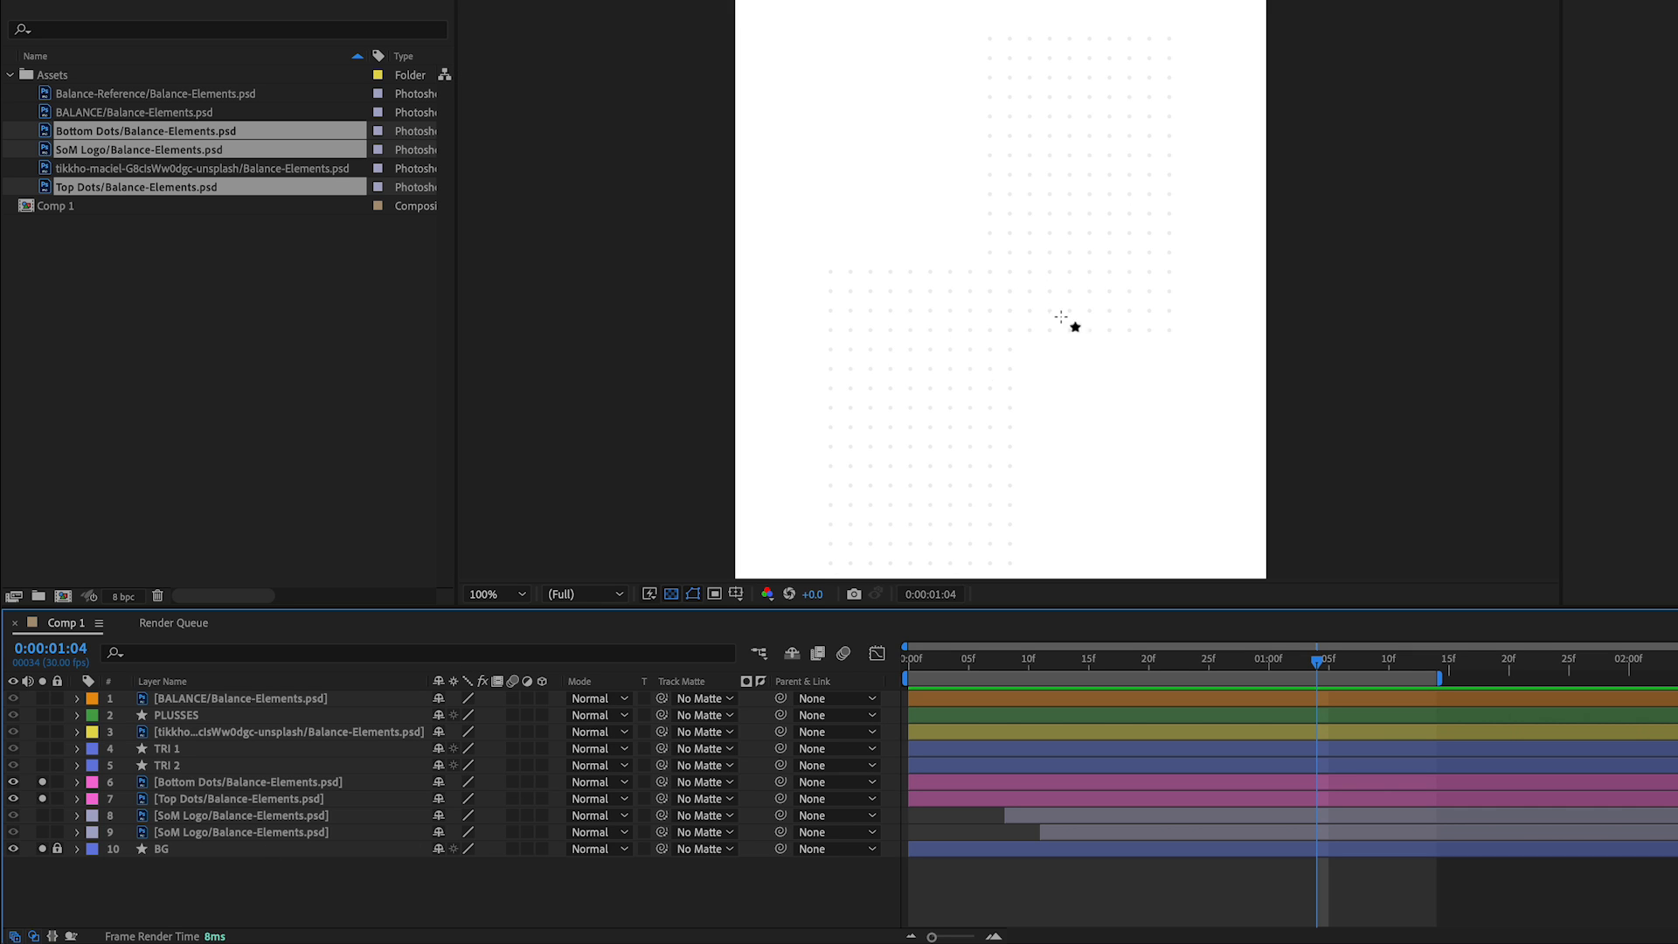
drag(190, 802, 51, 775)
click(43, 799)
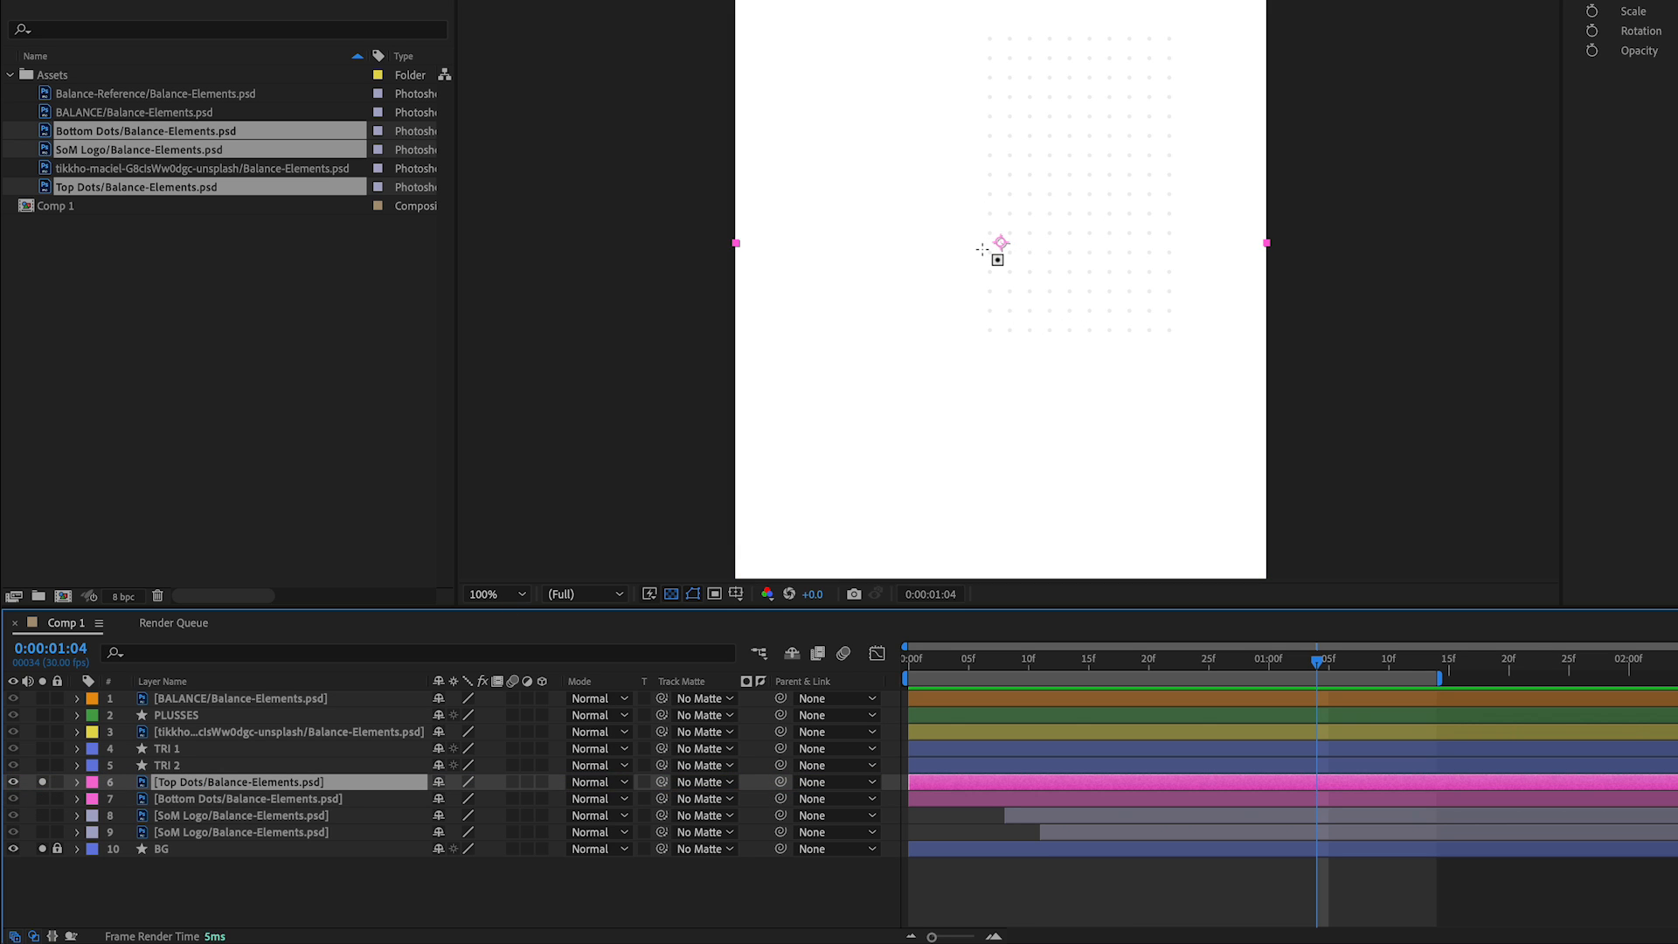
At frame 0, draw a rectangular mask around the lower six rows of the top dots and keyframe its Mask Path.
drag(1294, 665, 1018, 651)
key(Home)
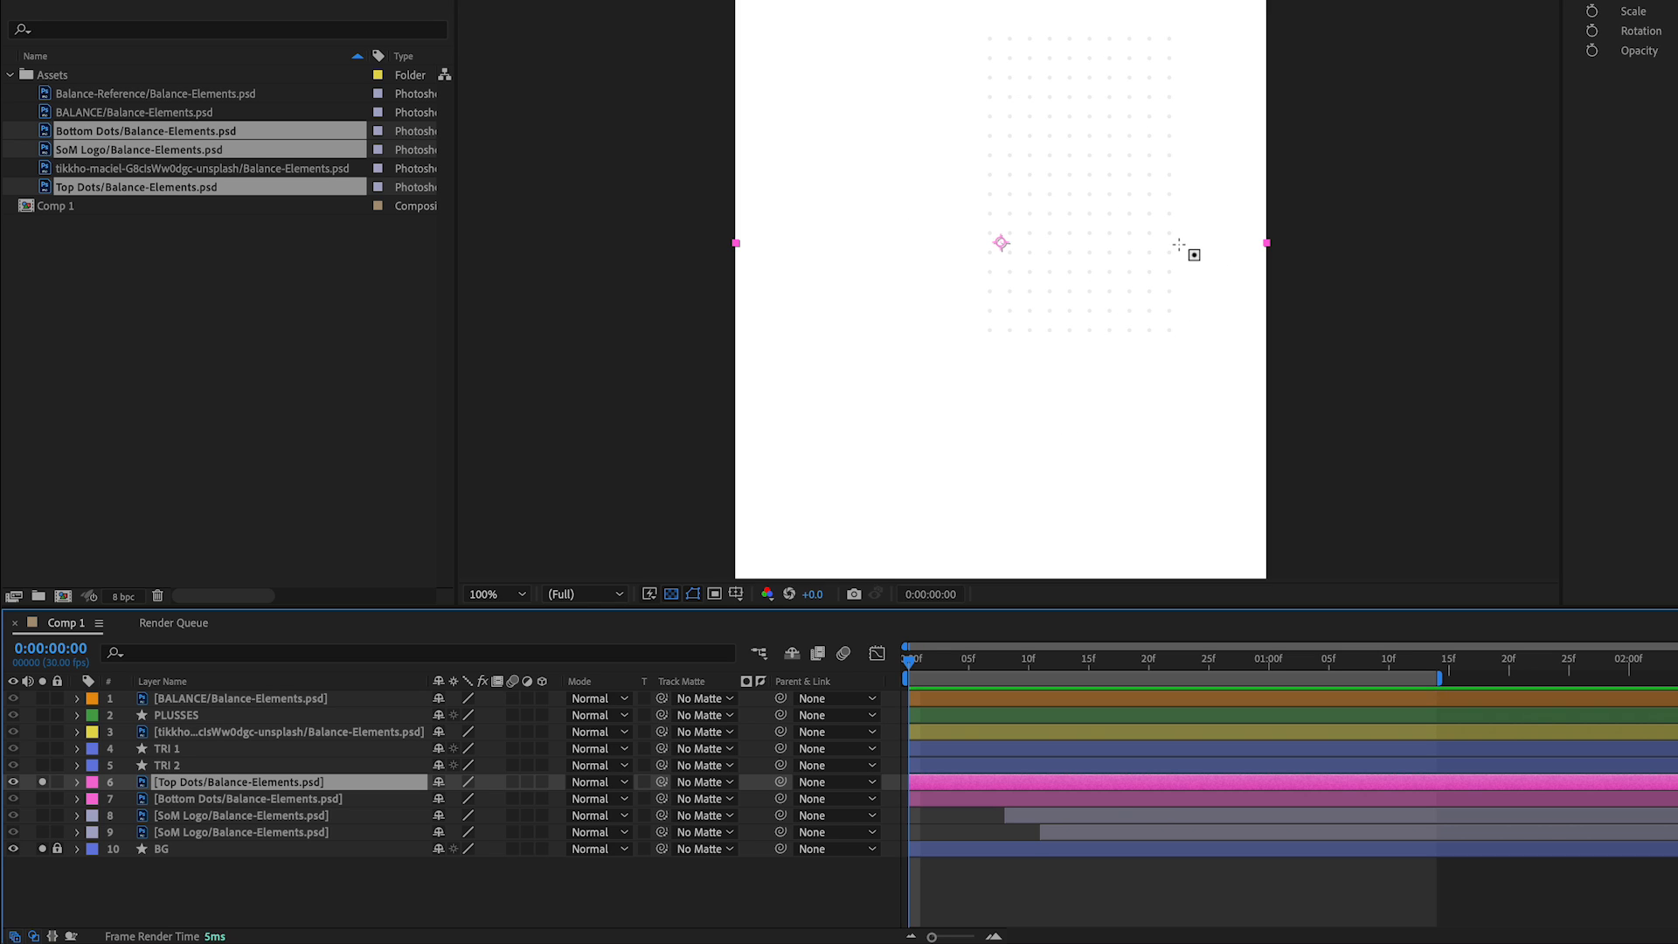
mouse_move(1179, 226)
mouse_down()
mouse_move(924, 355)
mouse_move(977, 340)
mouse_up()
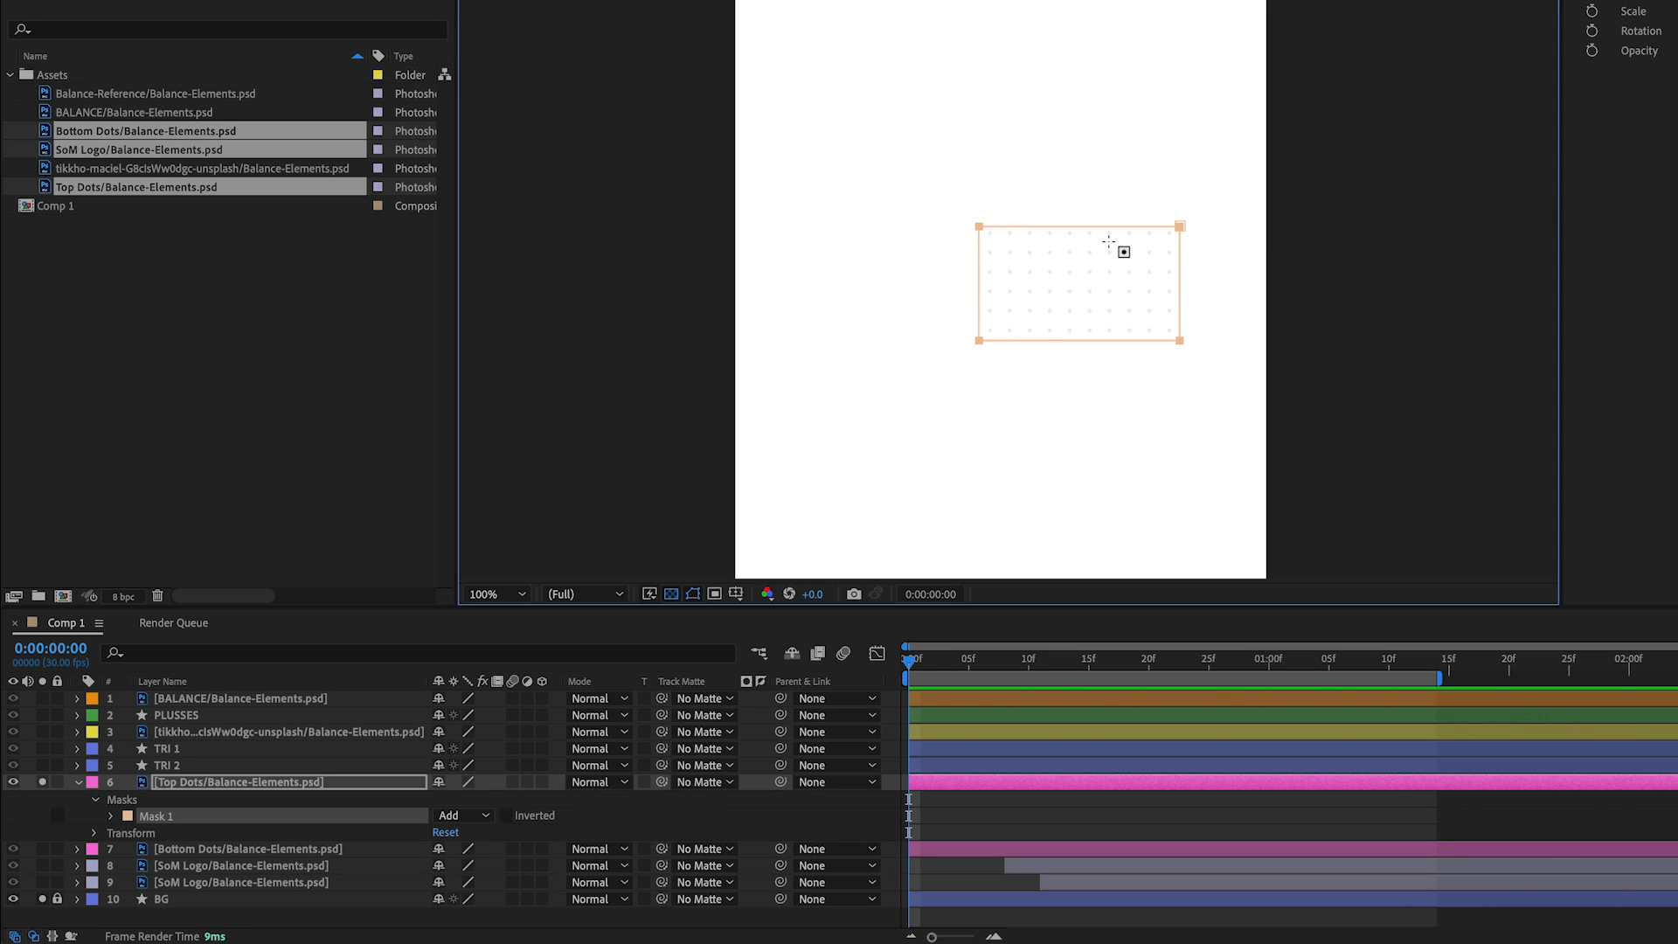
click(112, 815)
click(143, 832)
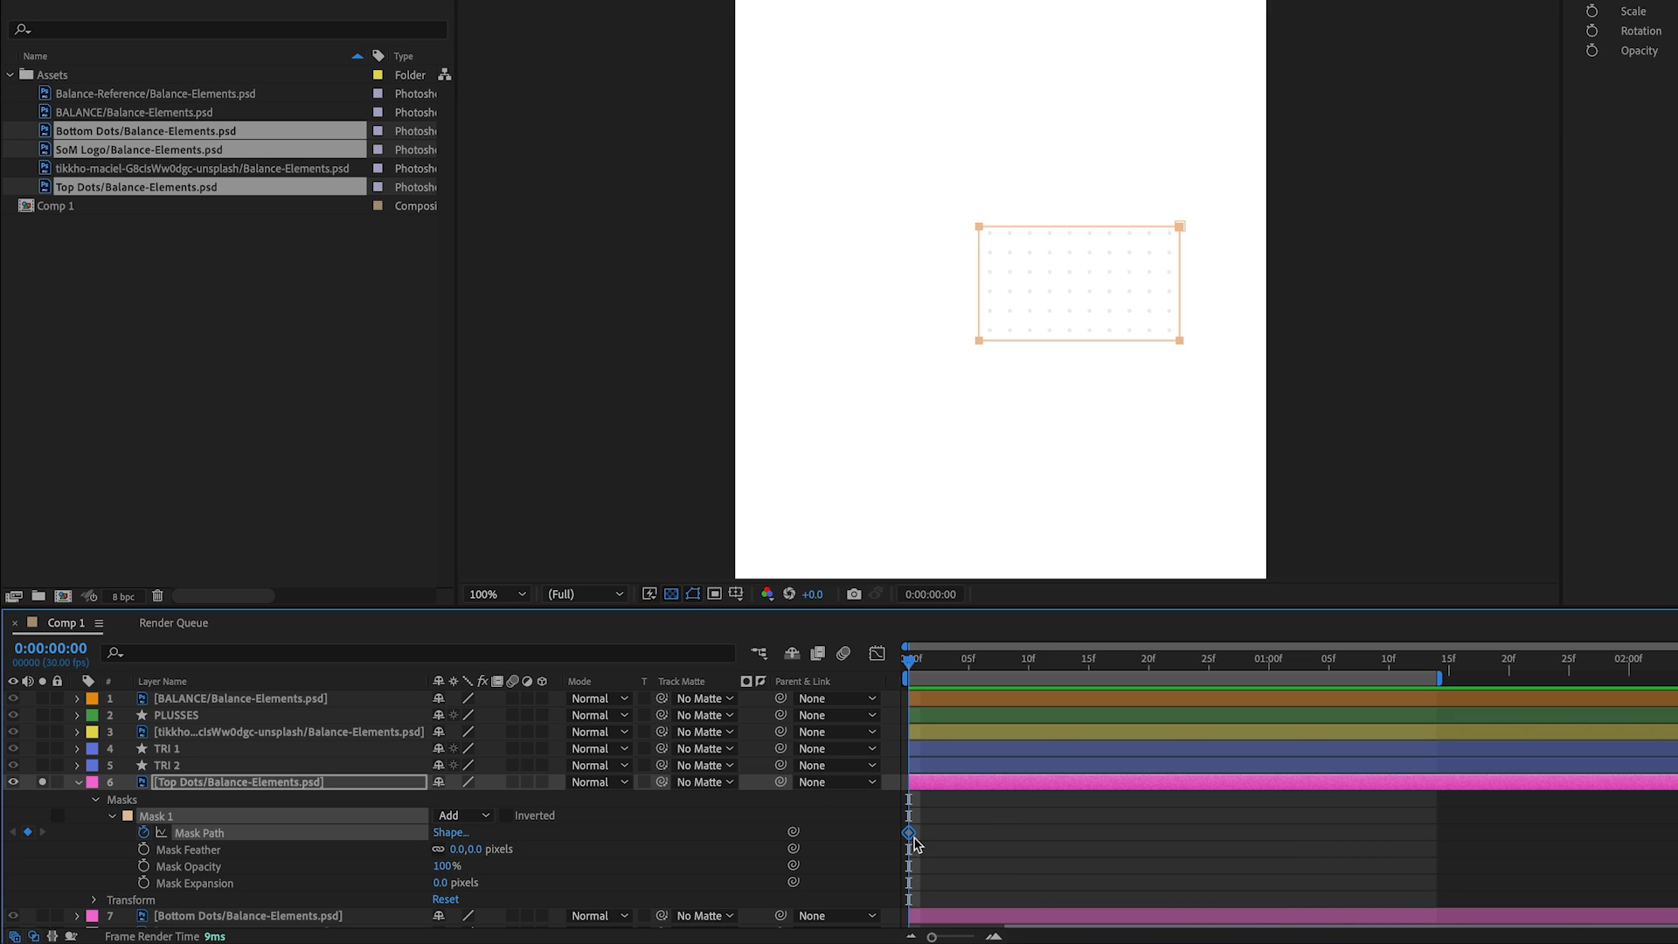
At frame 15, raise the Top Dots mask's upper edge above the entire dot grid and play back the reveal.
key(shift+Page_Down)
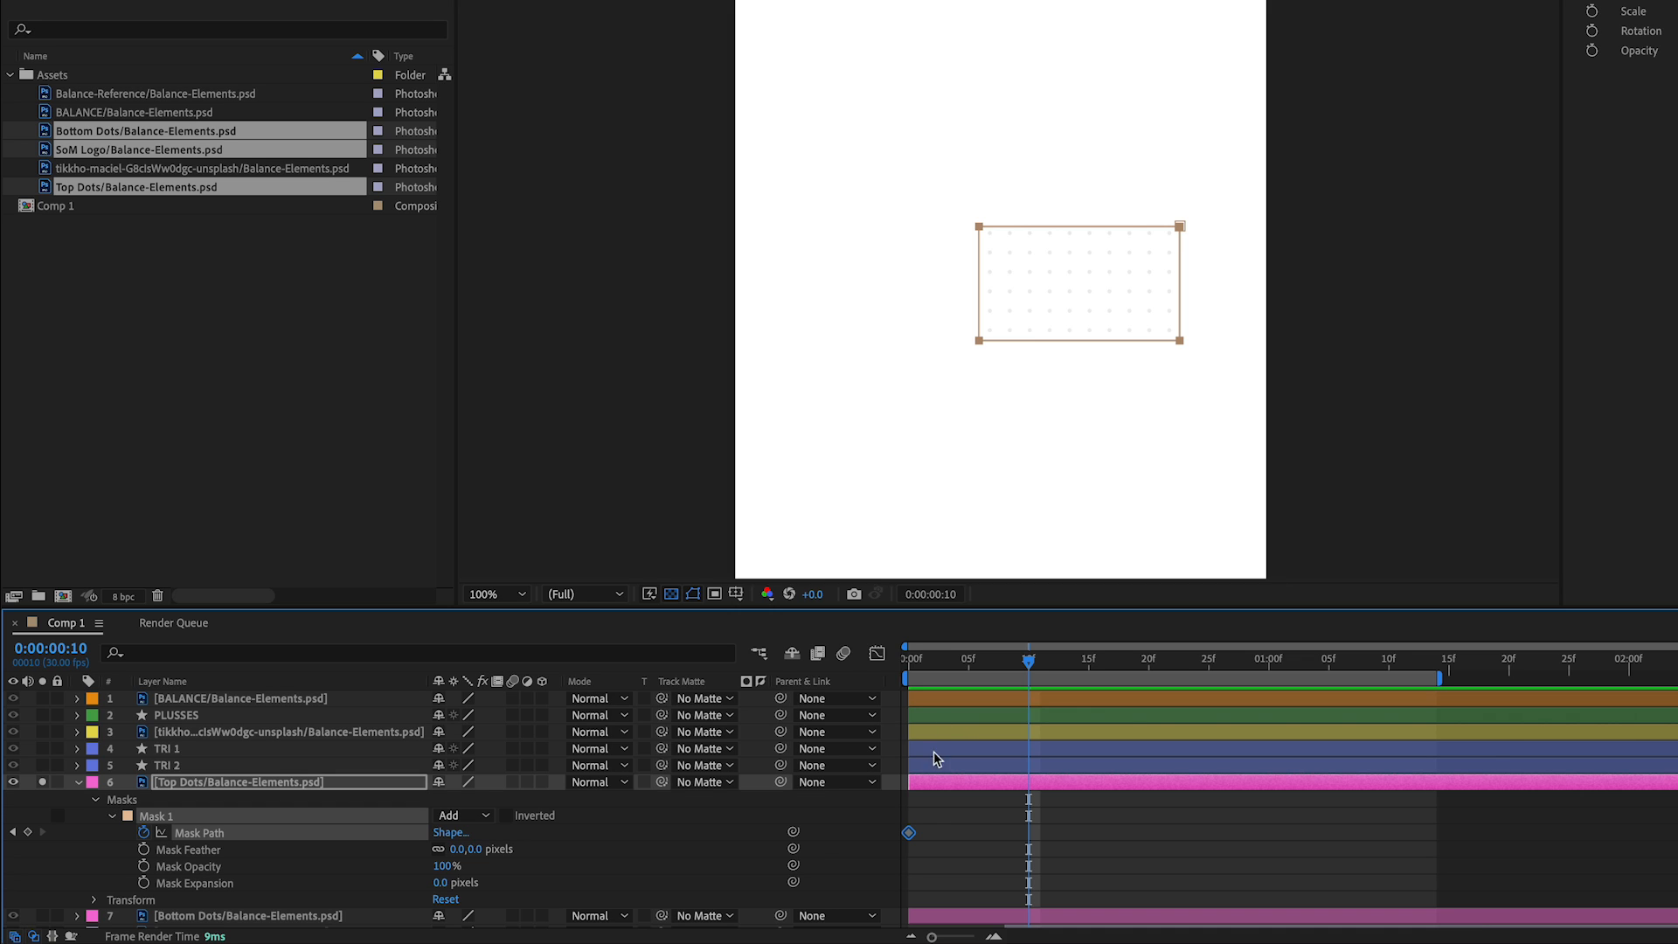
click(1089, 658)
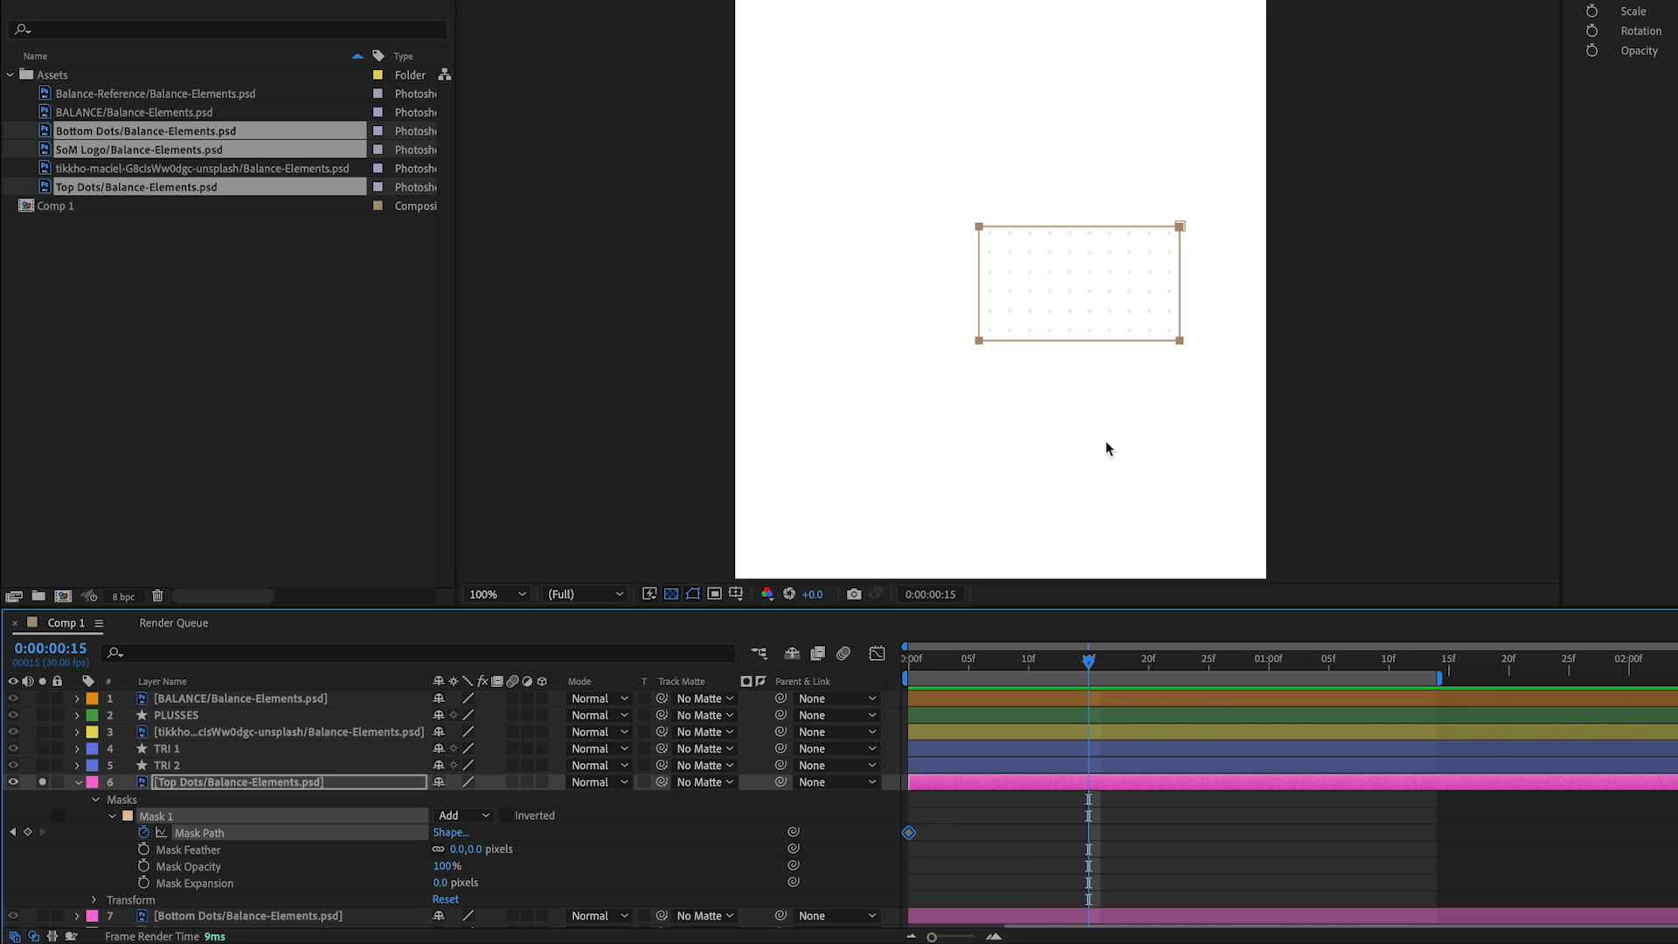
drag(929, 166, 1255, 281)
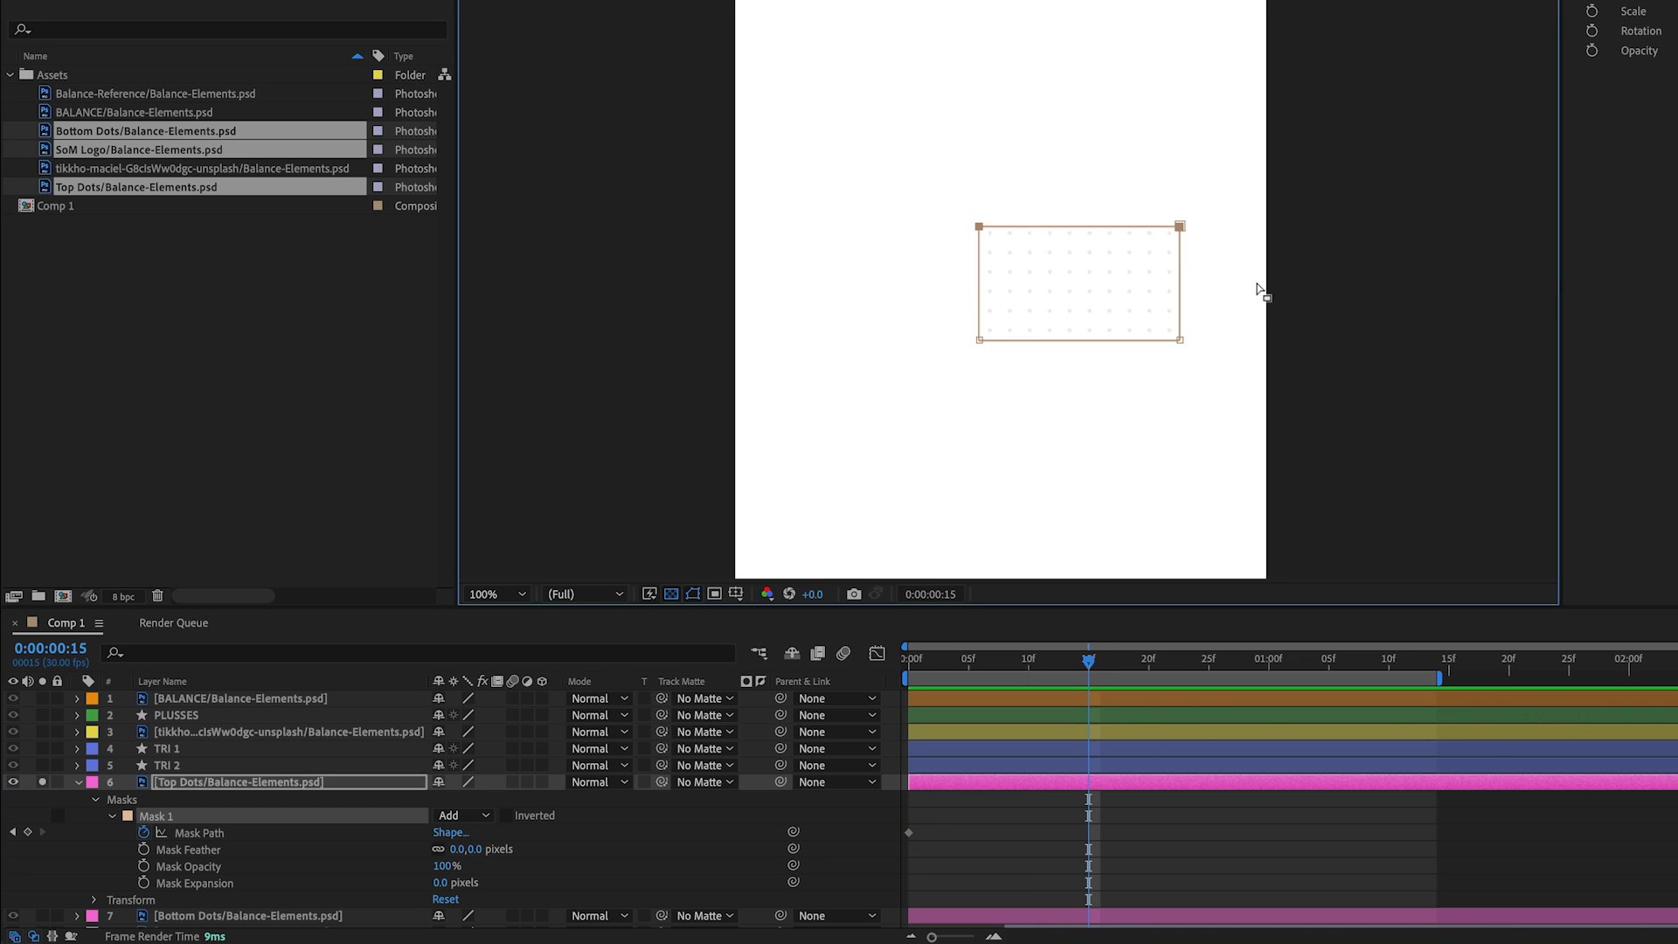
drag(1180, 229, 1187, 30)
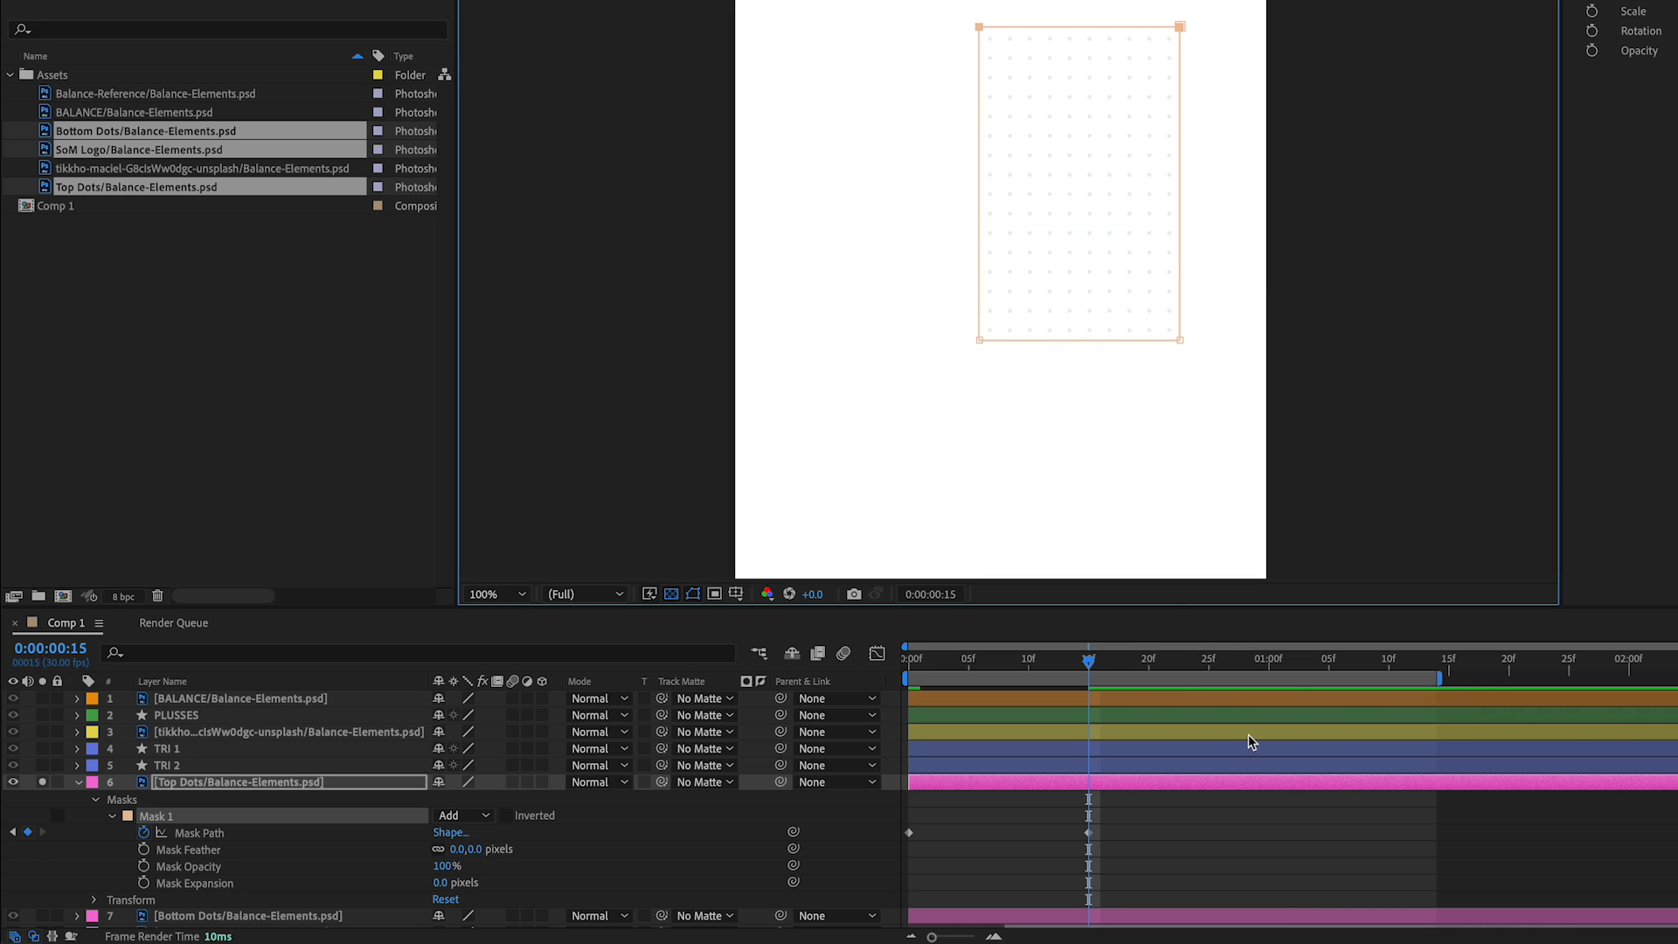
drag(1088, 669, 831, 700)
key(space)
click(1028, 666)
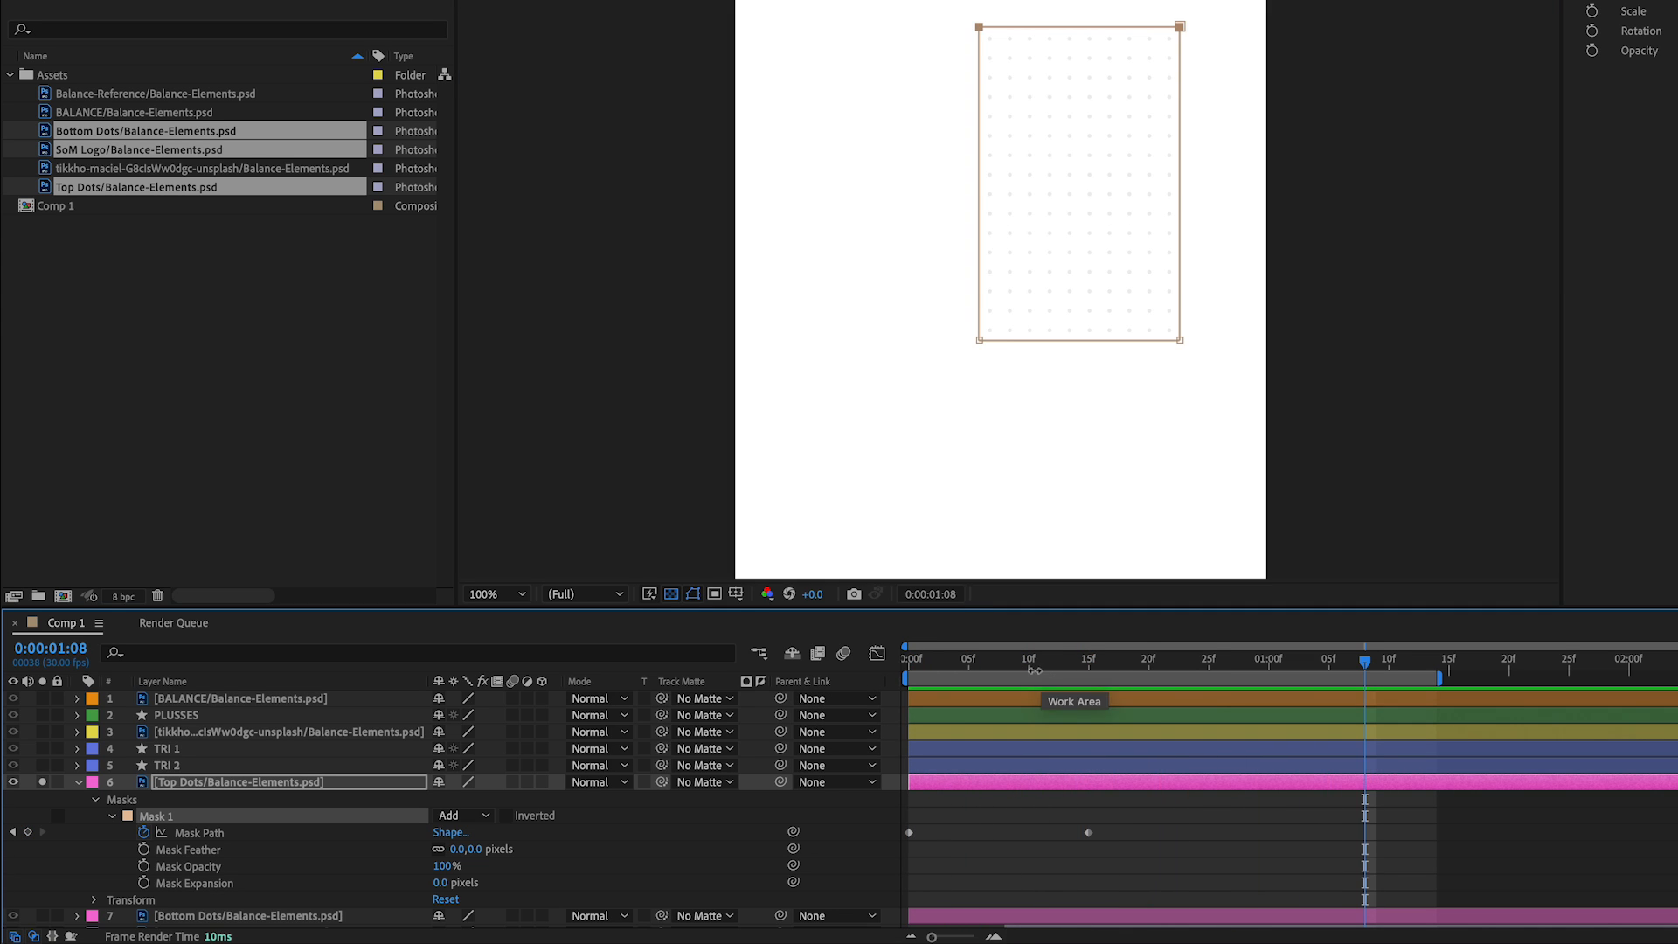
drag(1003, 667, 590, 692)
Solo Bottom Dots too, mask its lower seven rows with a rectangle and keyframe the Mask Path at frame 0.
click(77, 783)
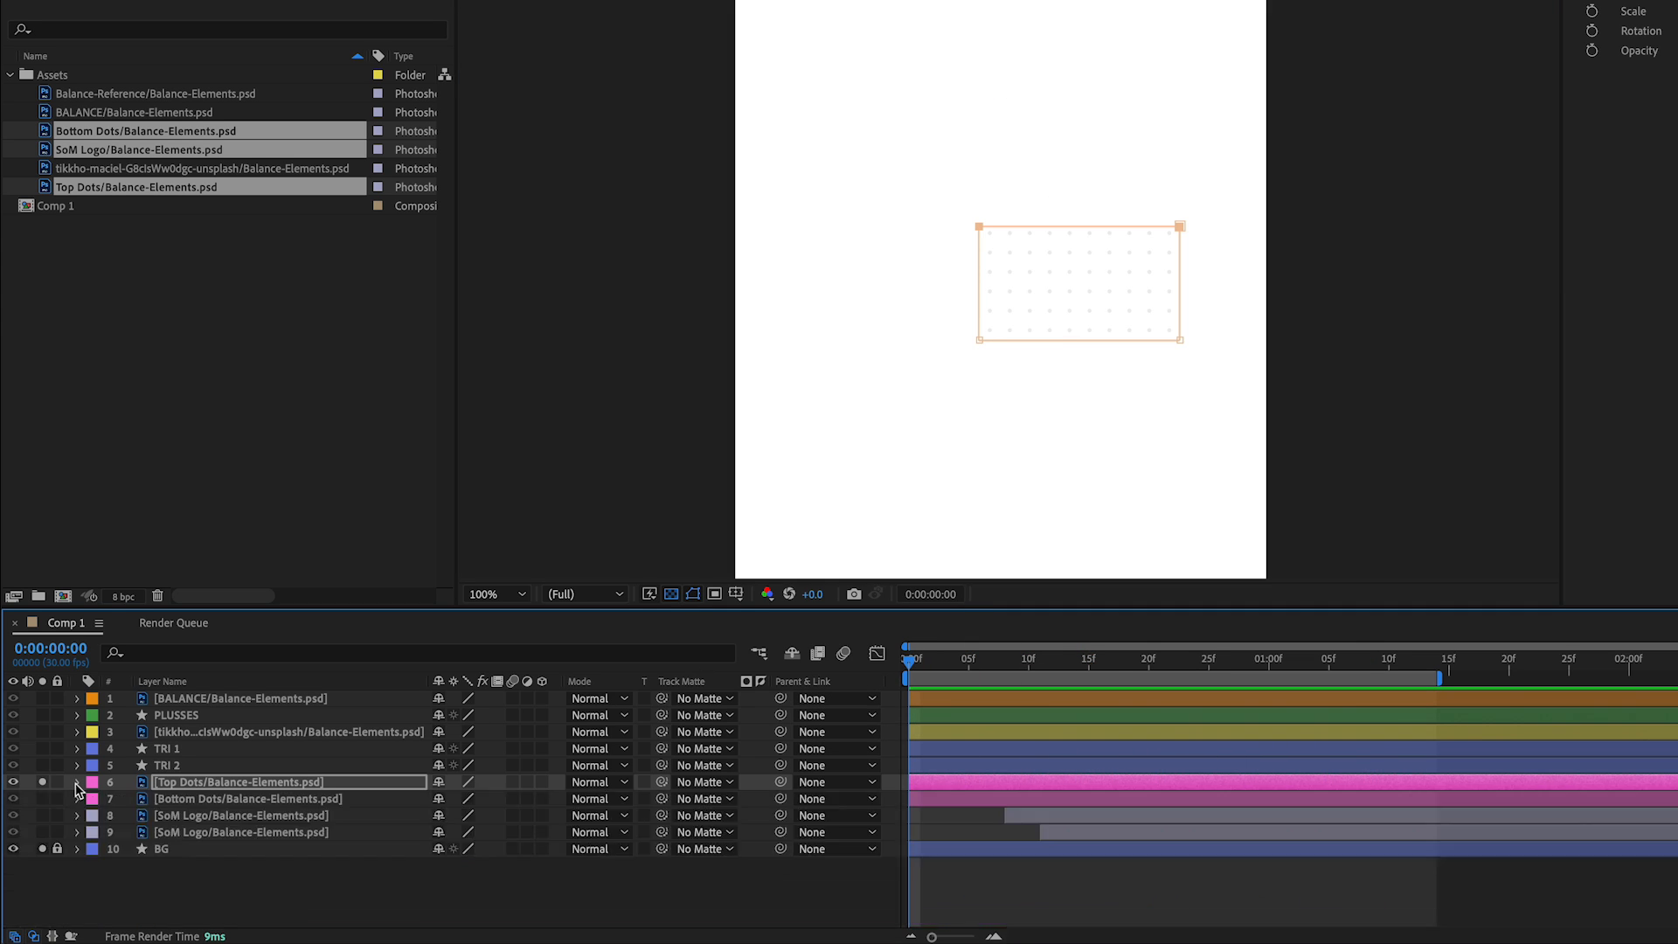
click(42, 797)
click(247, 798)
drag(935, 441, 1071, 242)
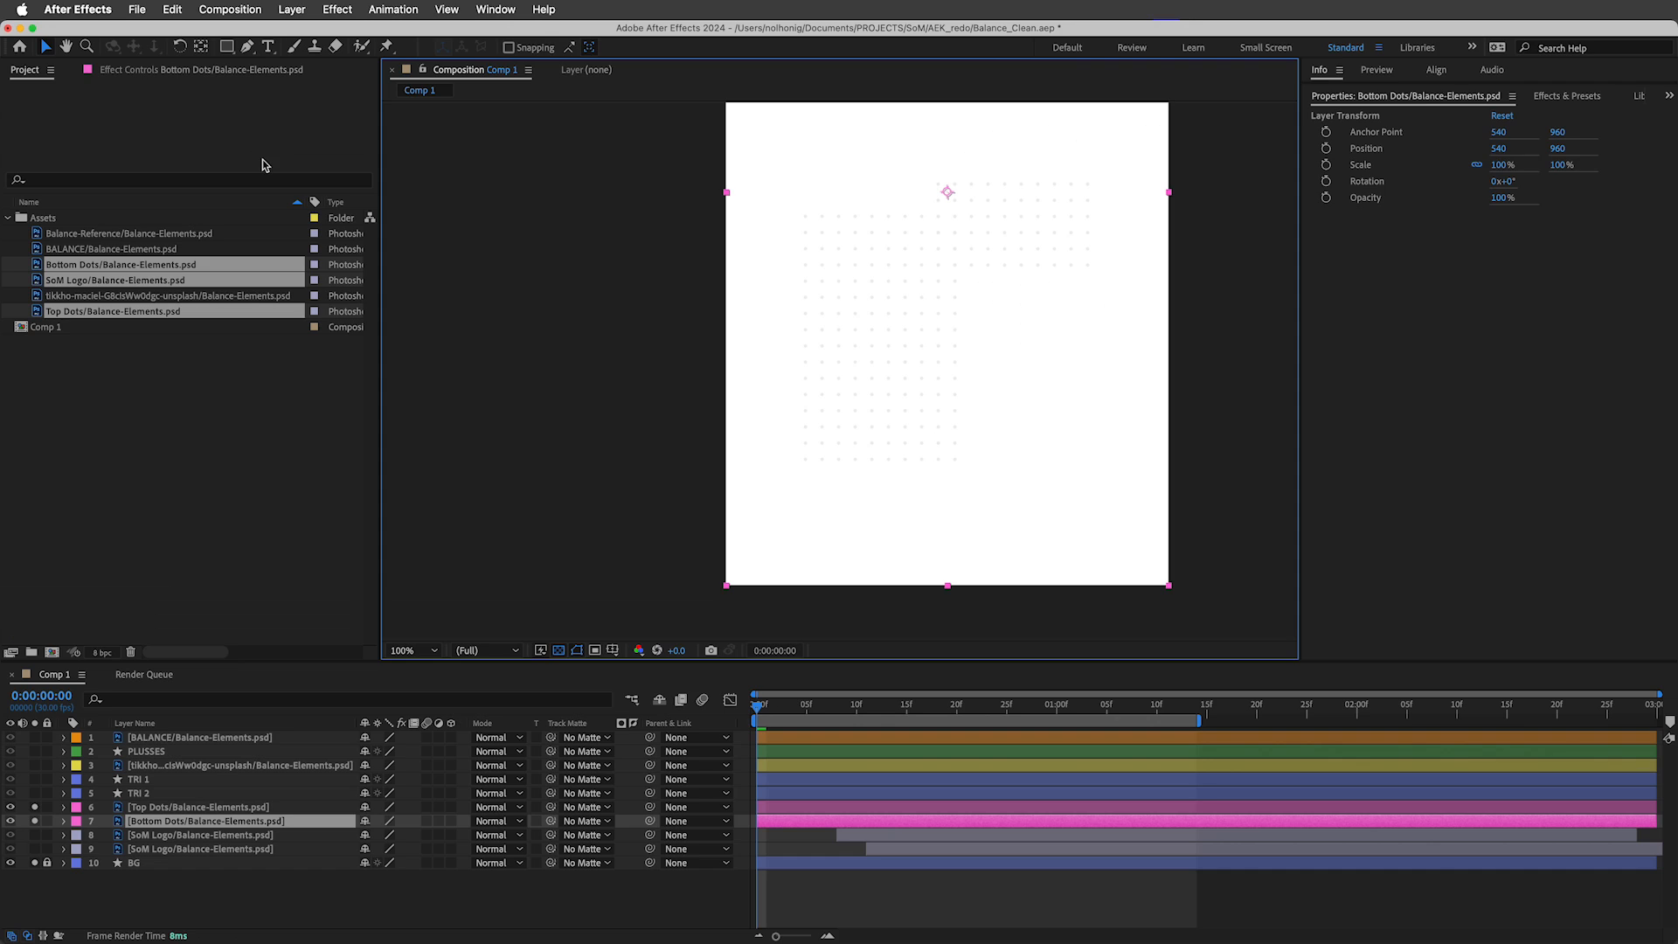
key(q)
drag(964, 465, 792, 351)
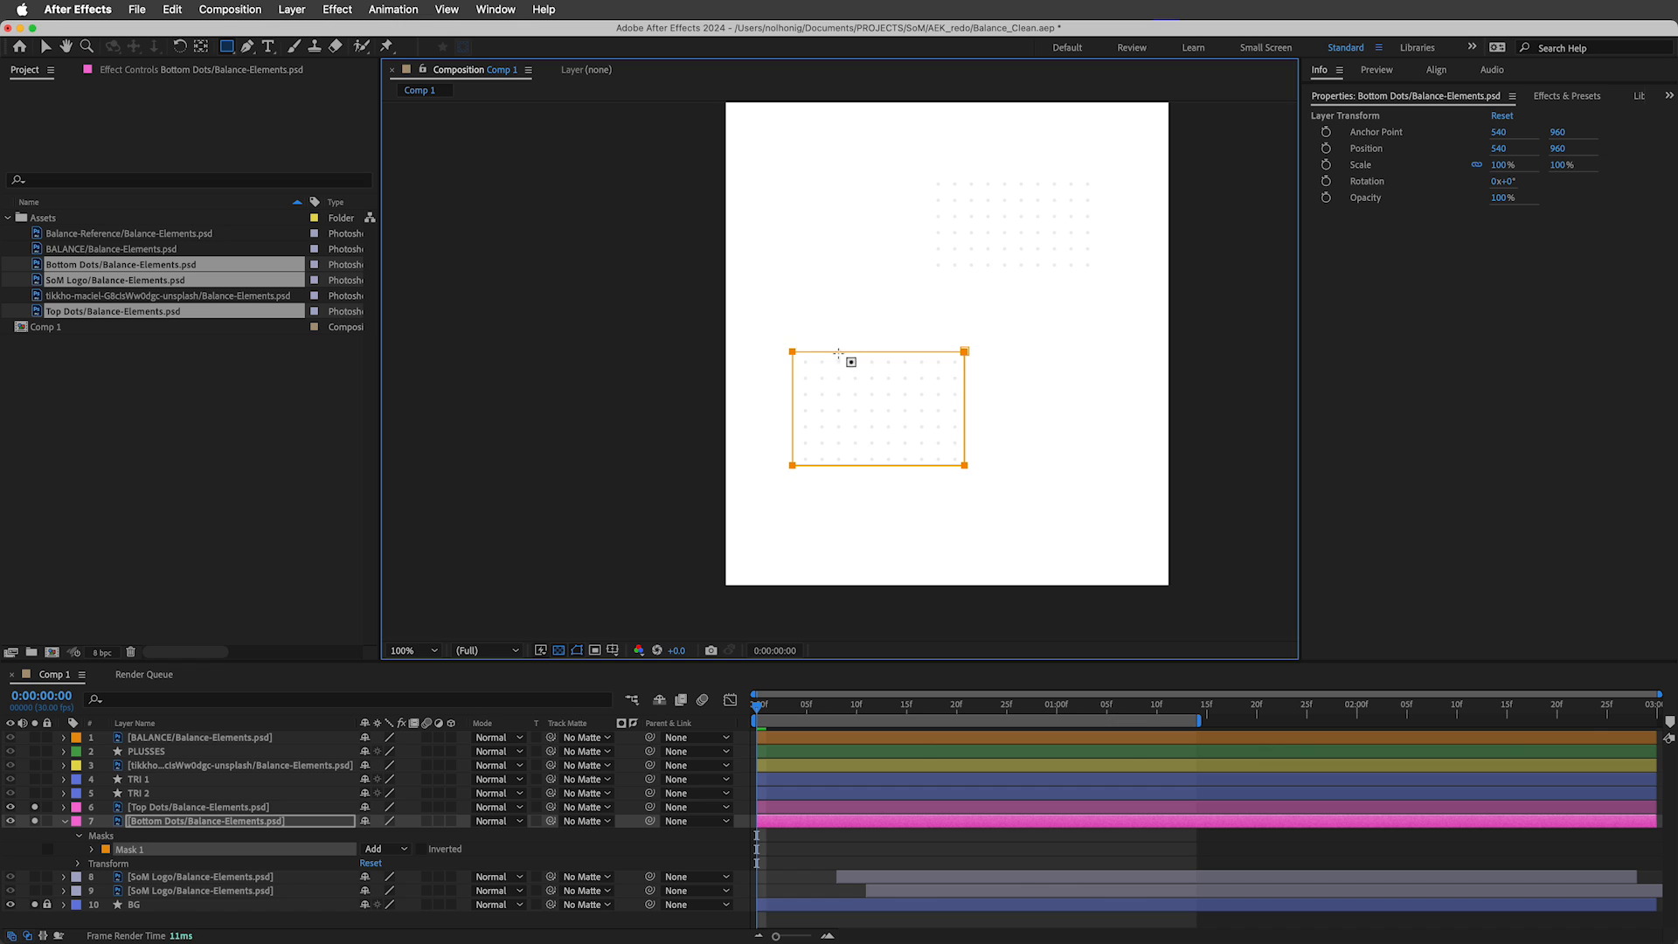
click(94, 849)
key(alt+m)
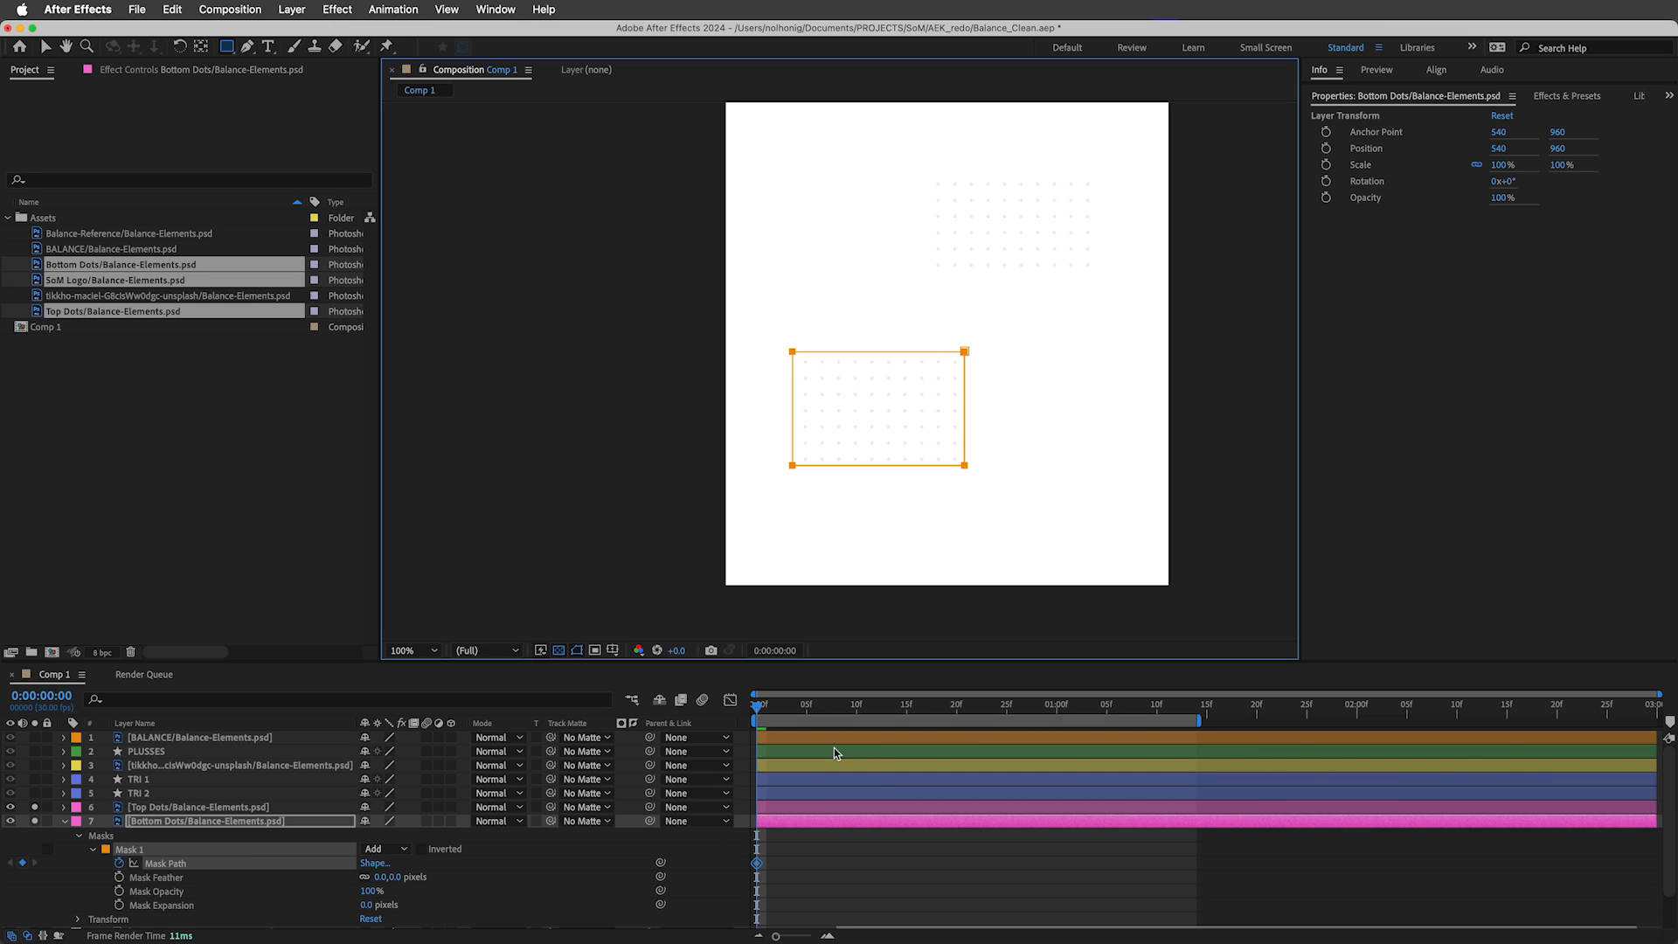
At frame 15, raise the Bottom Dots mask's upper edge above its whole grid and play back both dot reveals.
click(904, 708)
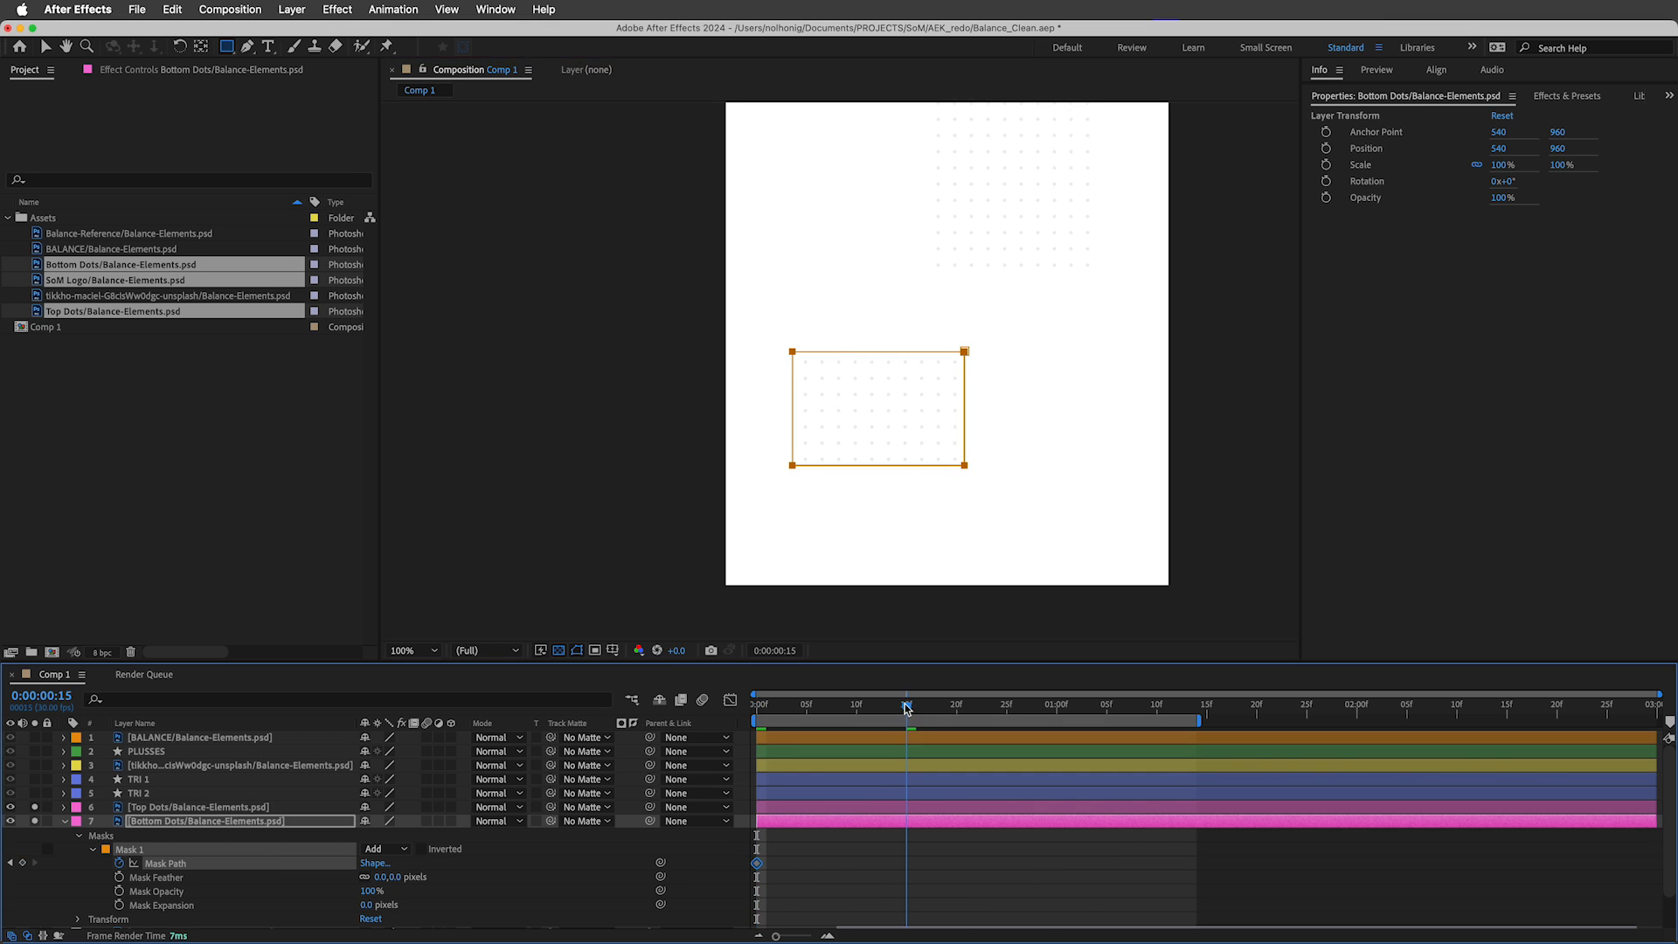
key(v)
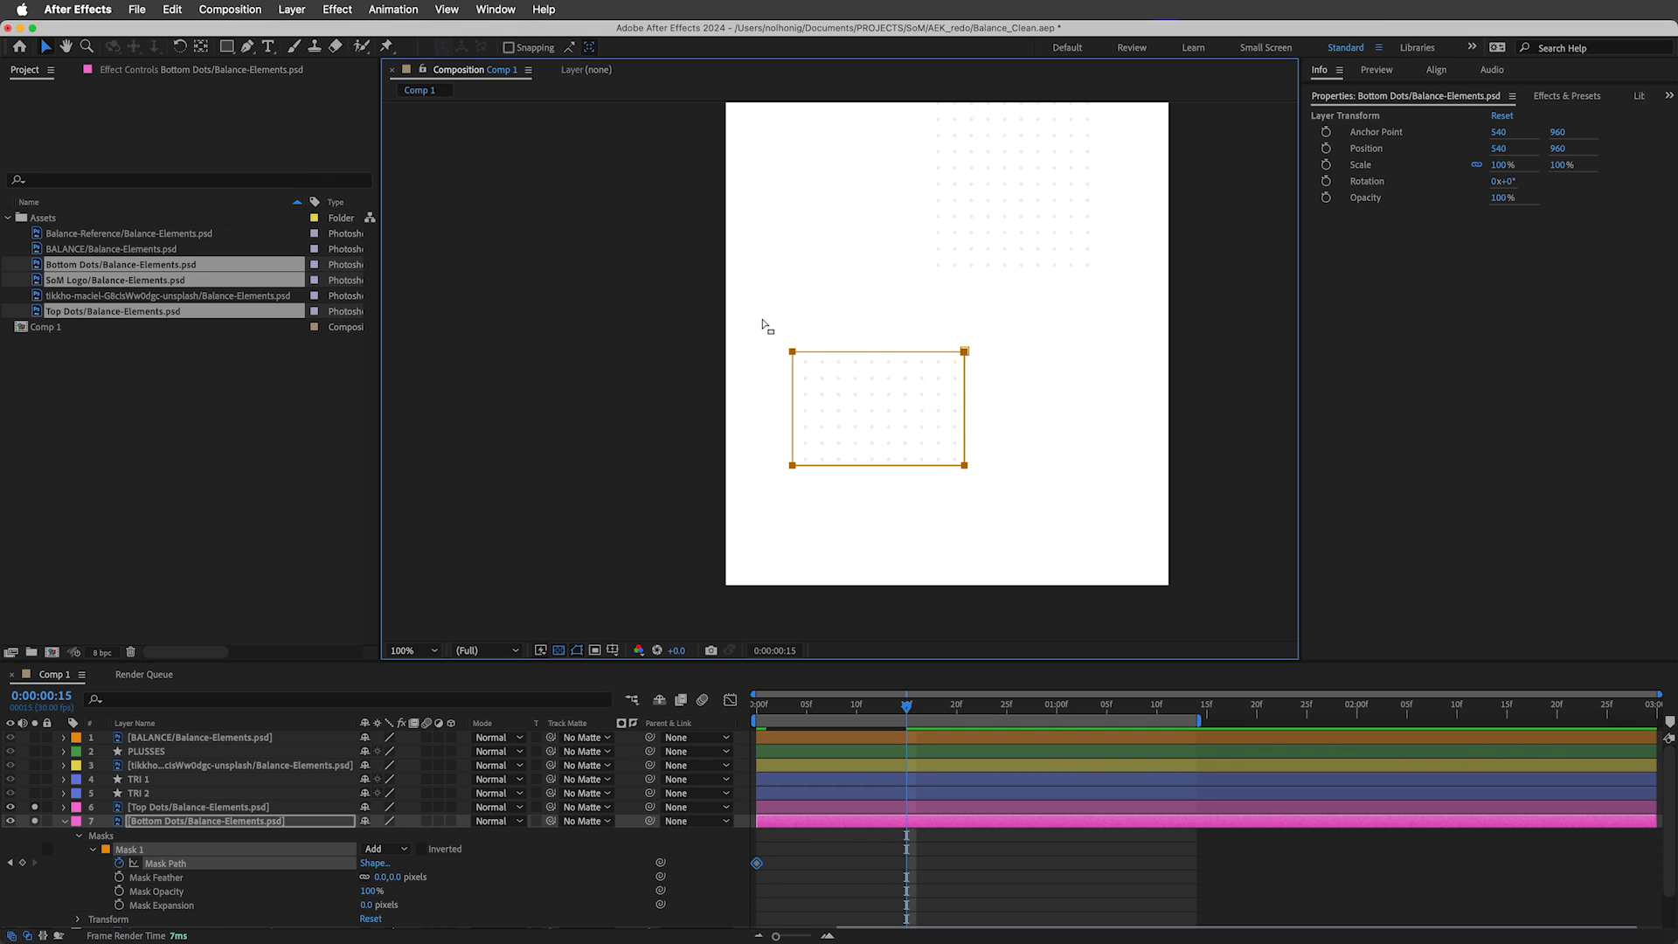
drag(760, 317, 959, 211)
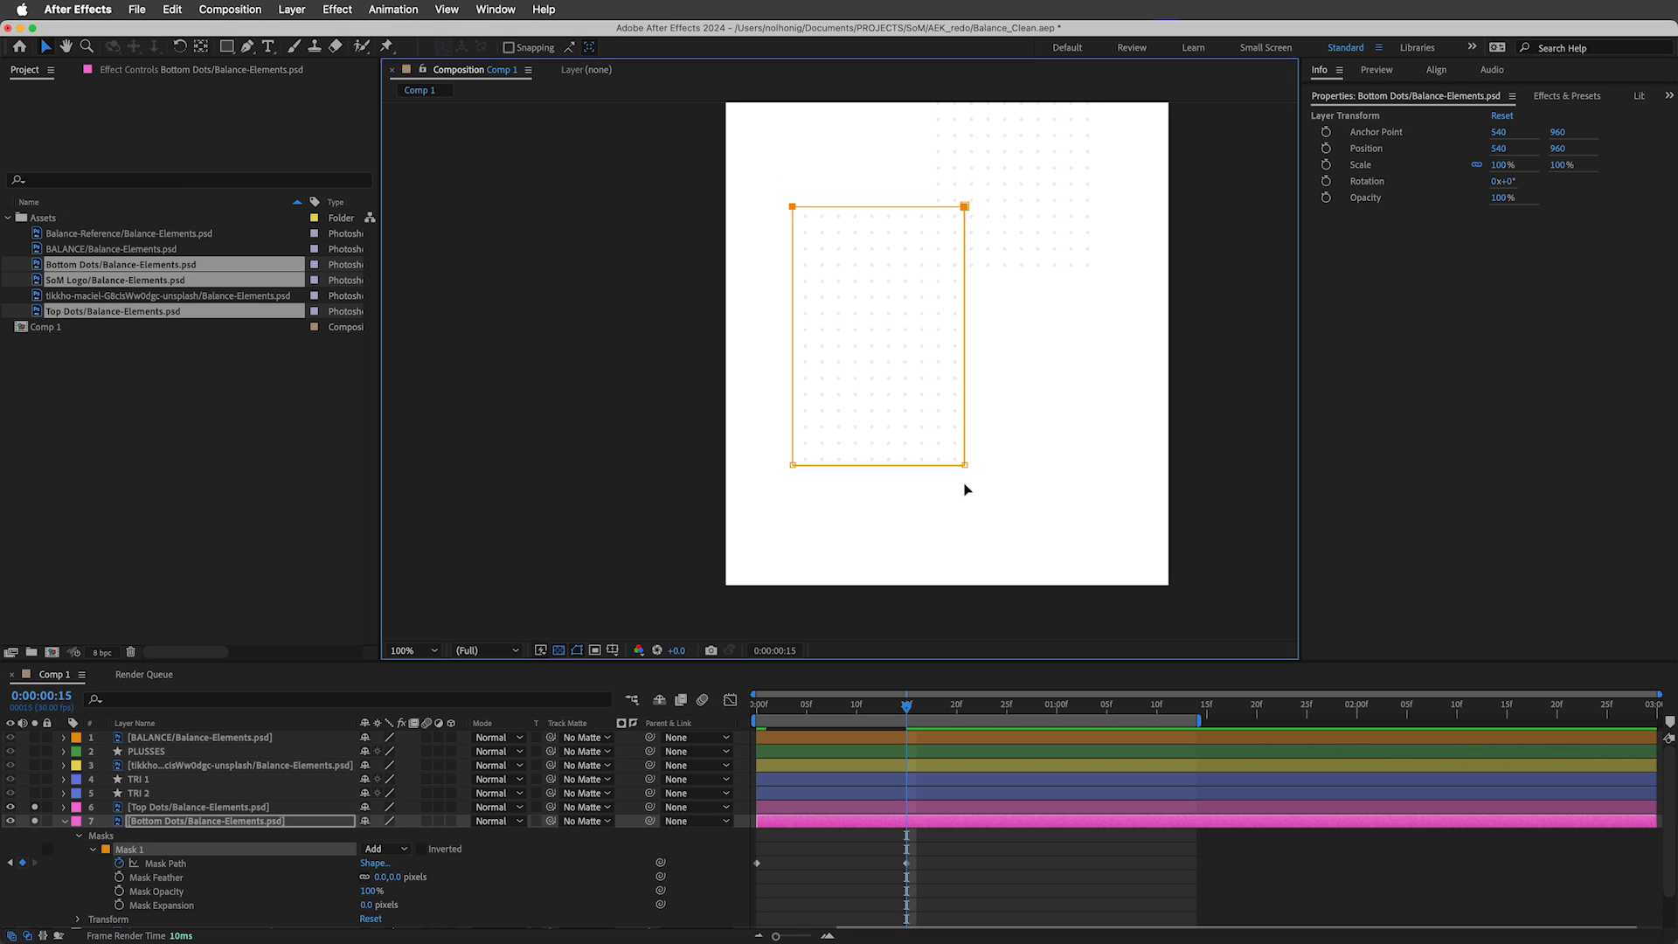
click(63, 822)
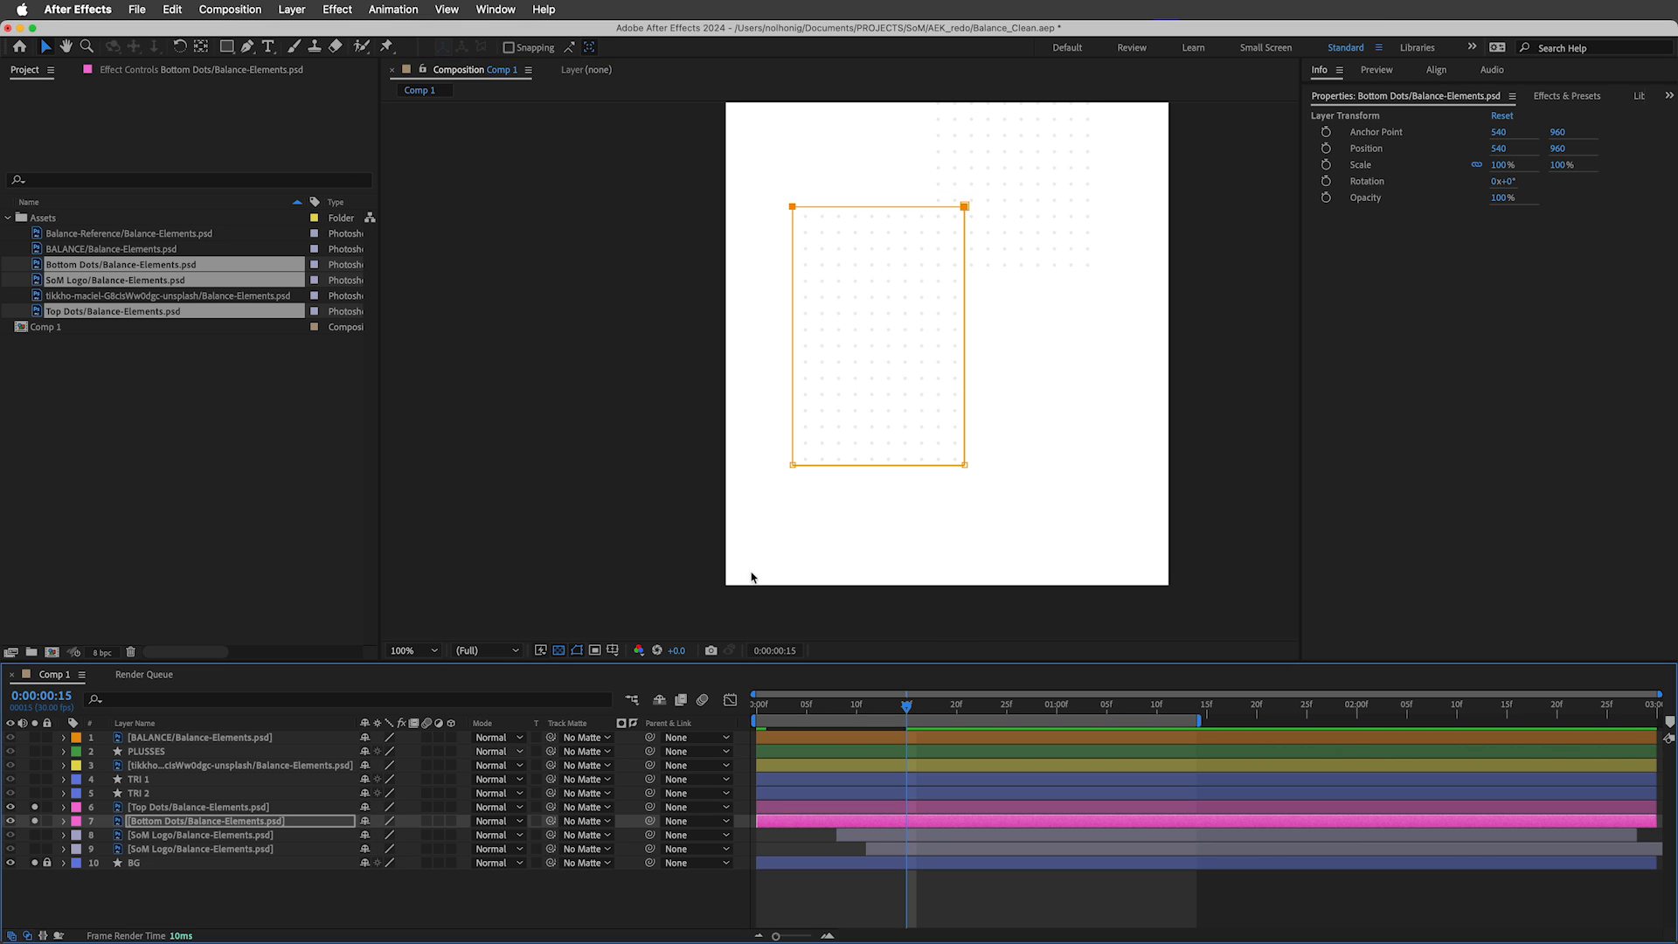
key(h)
drag(1080, 284, 1007, 413)
key(space)
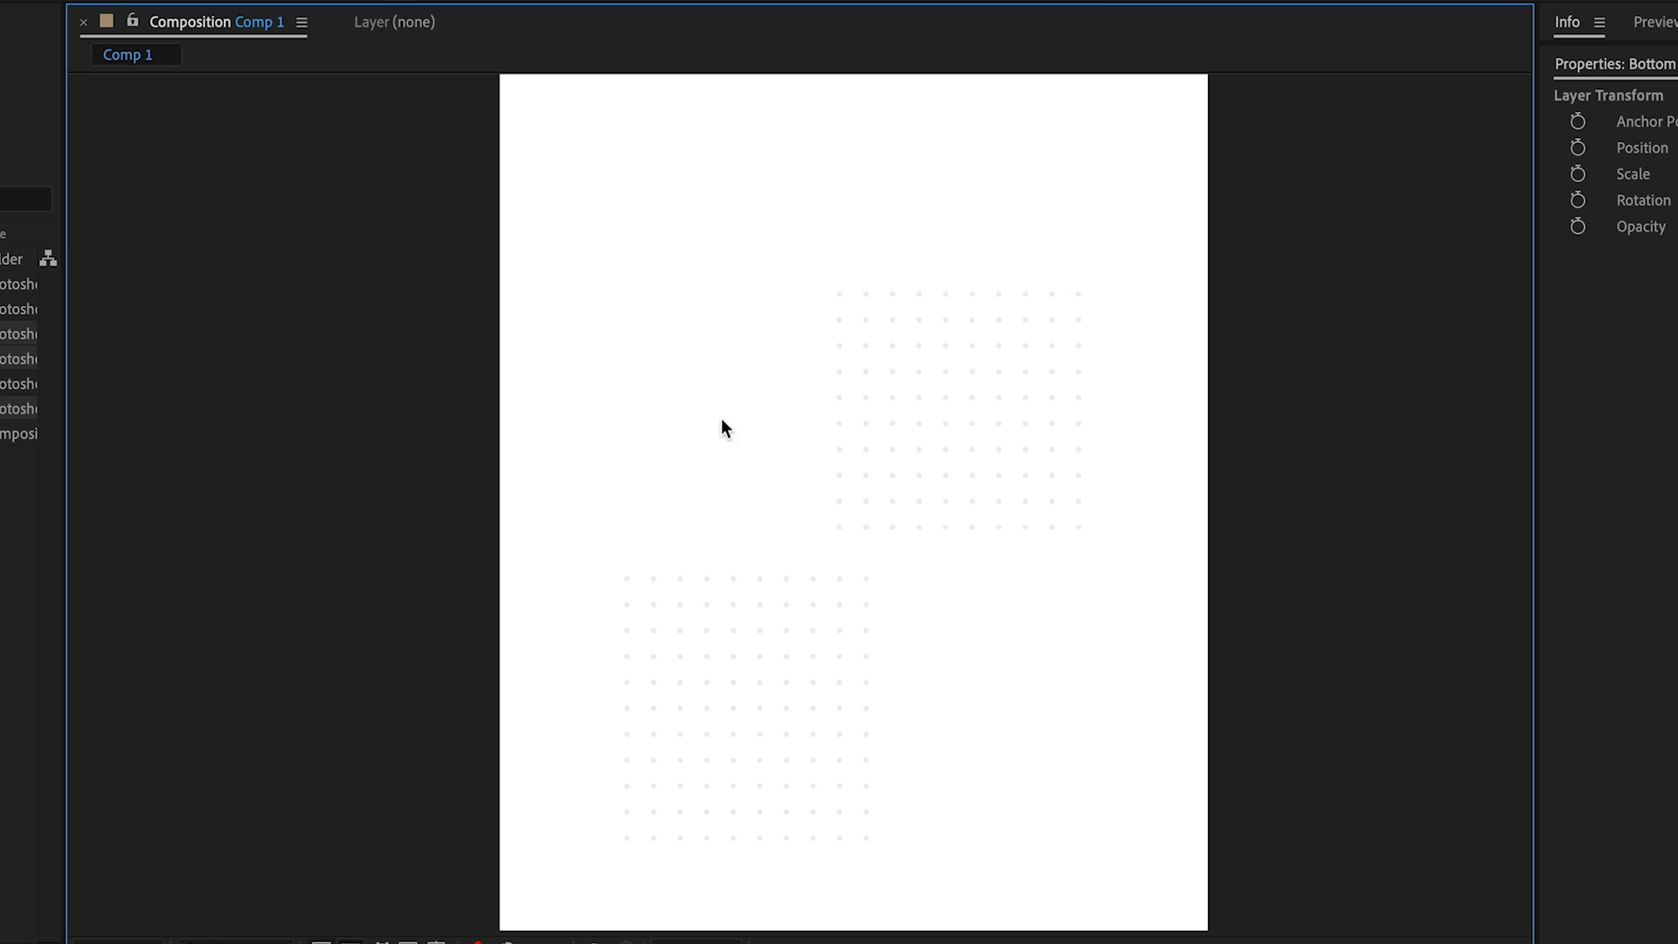
key(space)
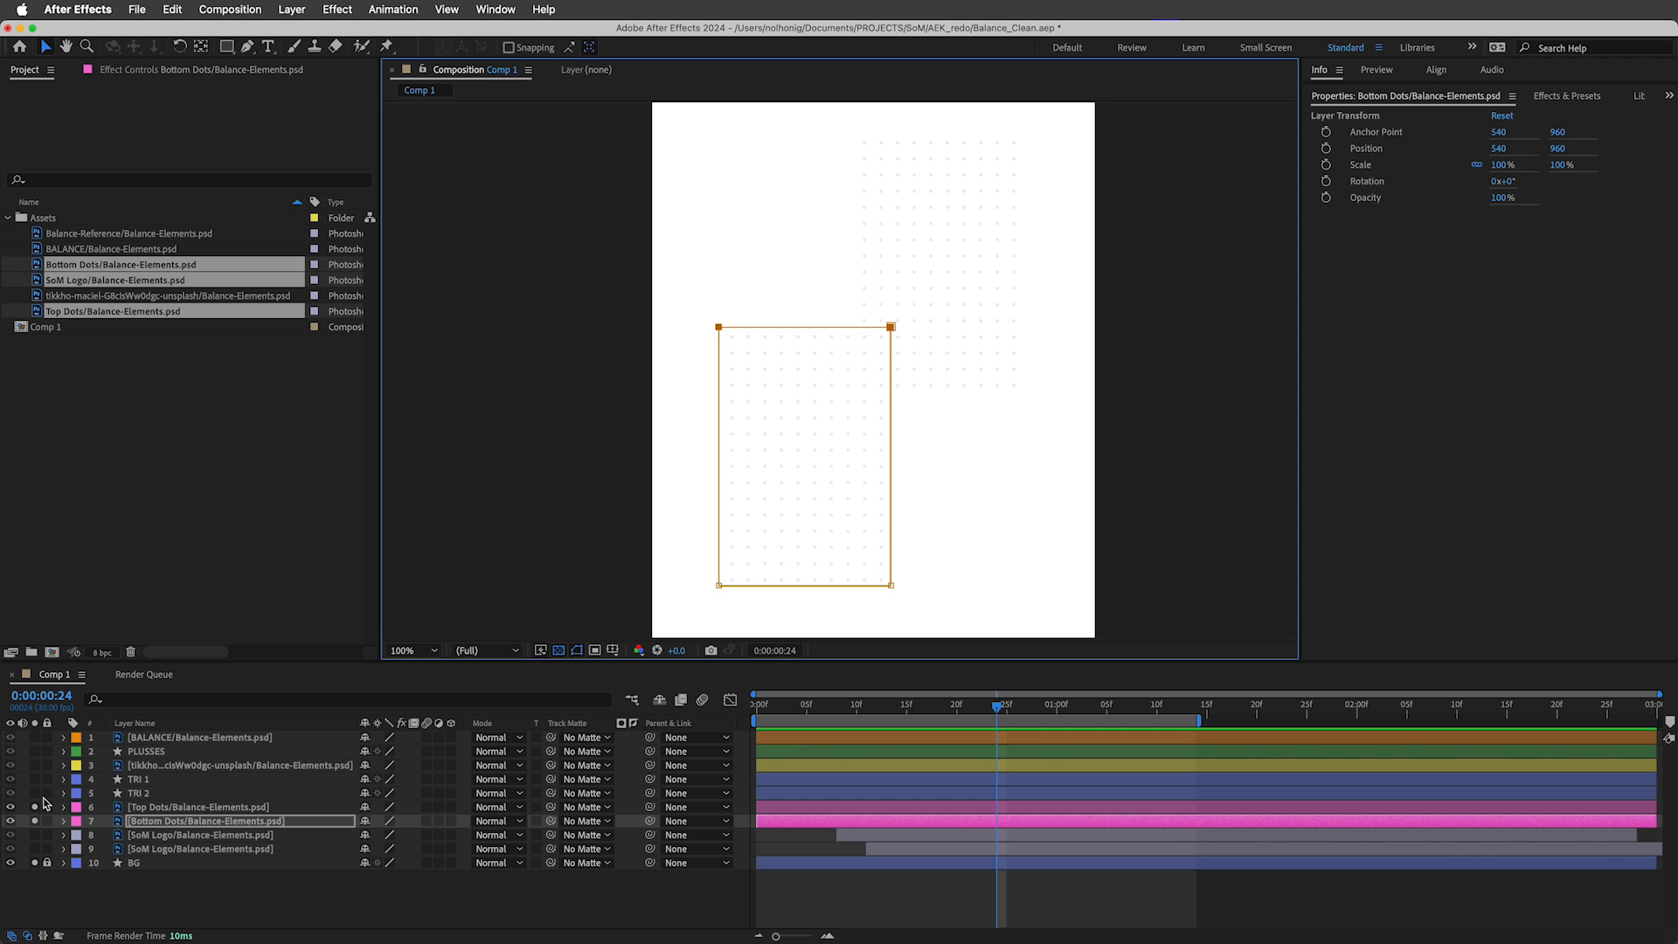
Turn off solo on all layers and play back the complete poster animation.
drag(35, 807, 35, 897)
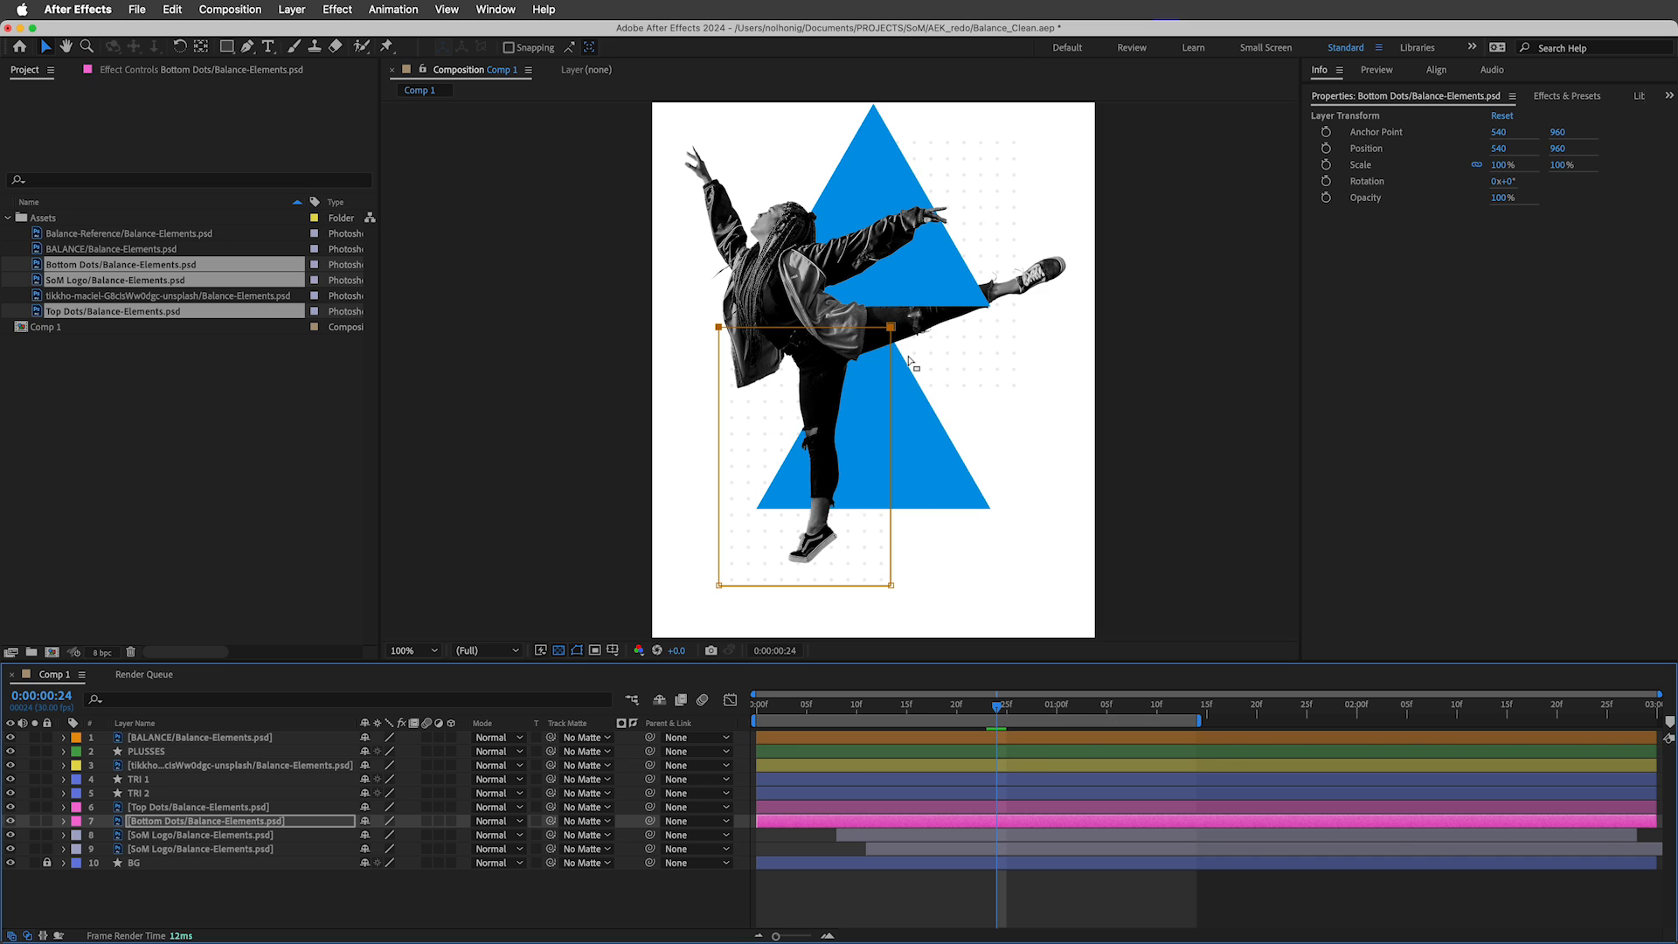
key(grave)
key(space)
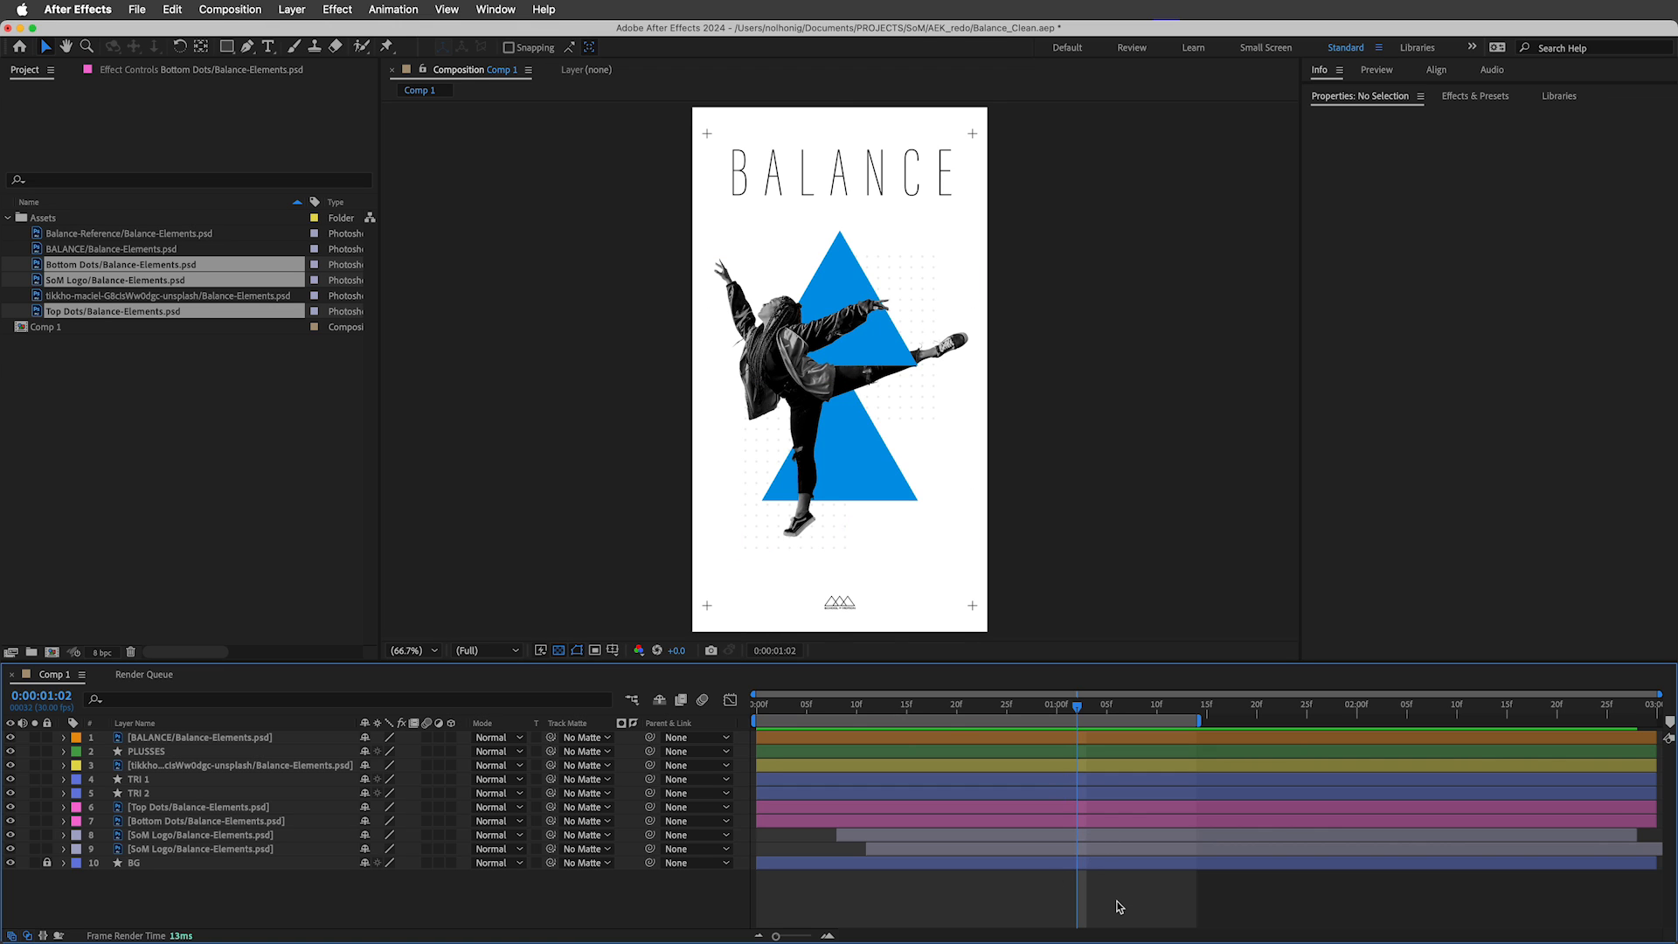
Show the keyframes of all layers and apply Easy Ease to the Mask Path keyframes of both dots layers.
key(super+a)
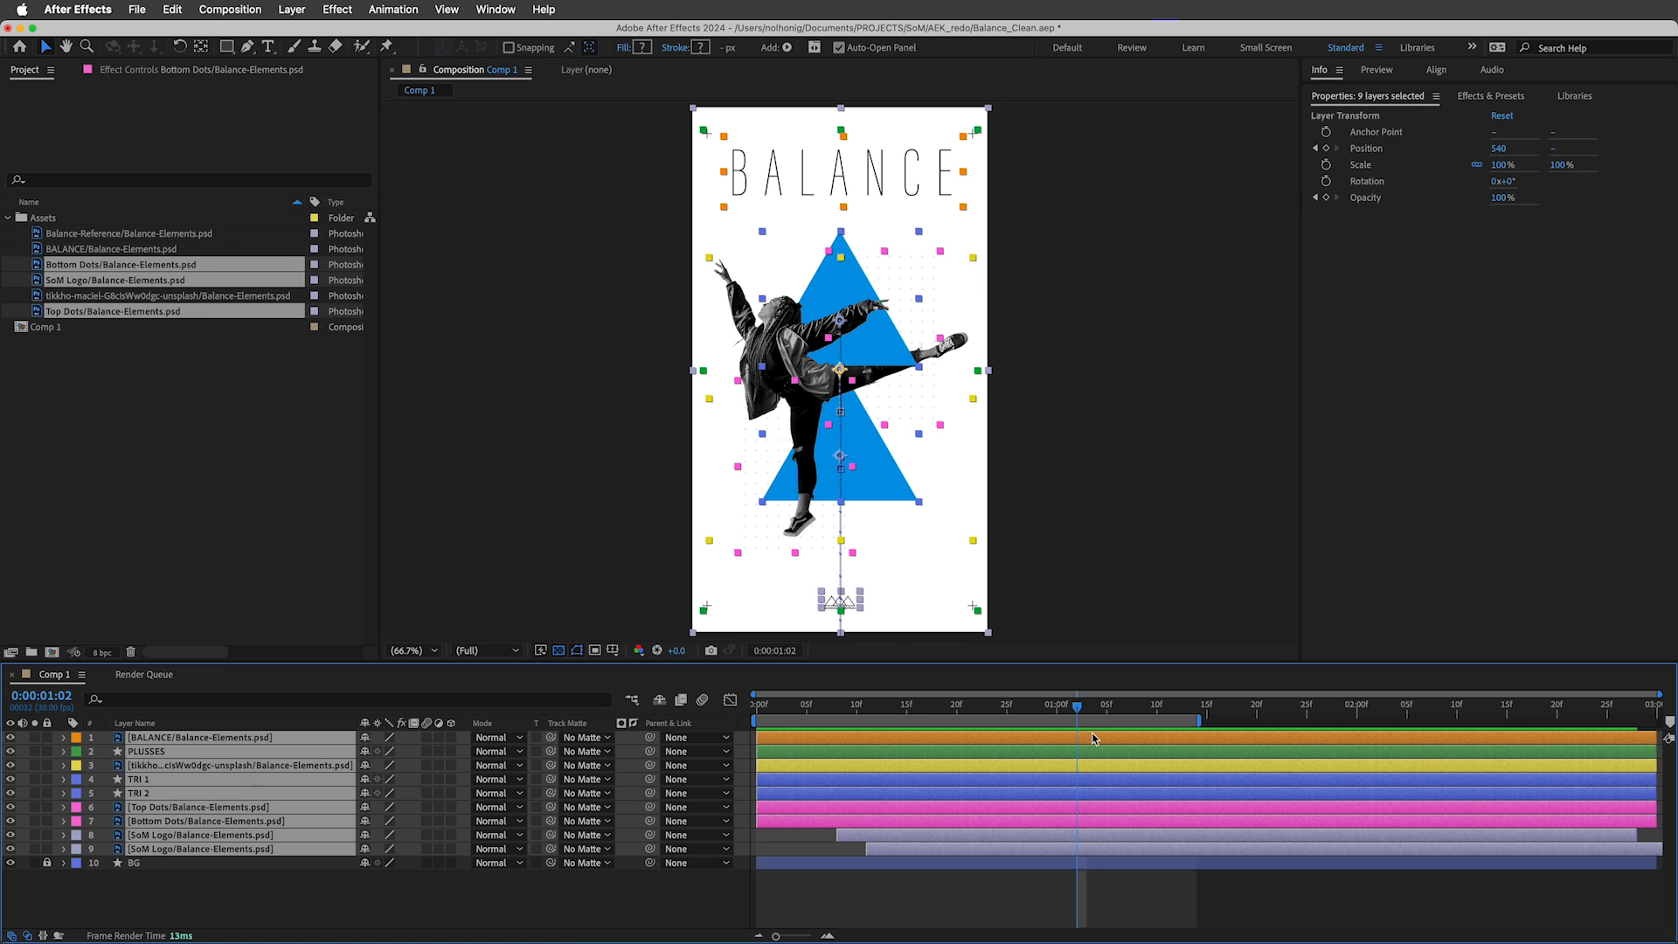
key(u)
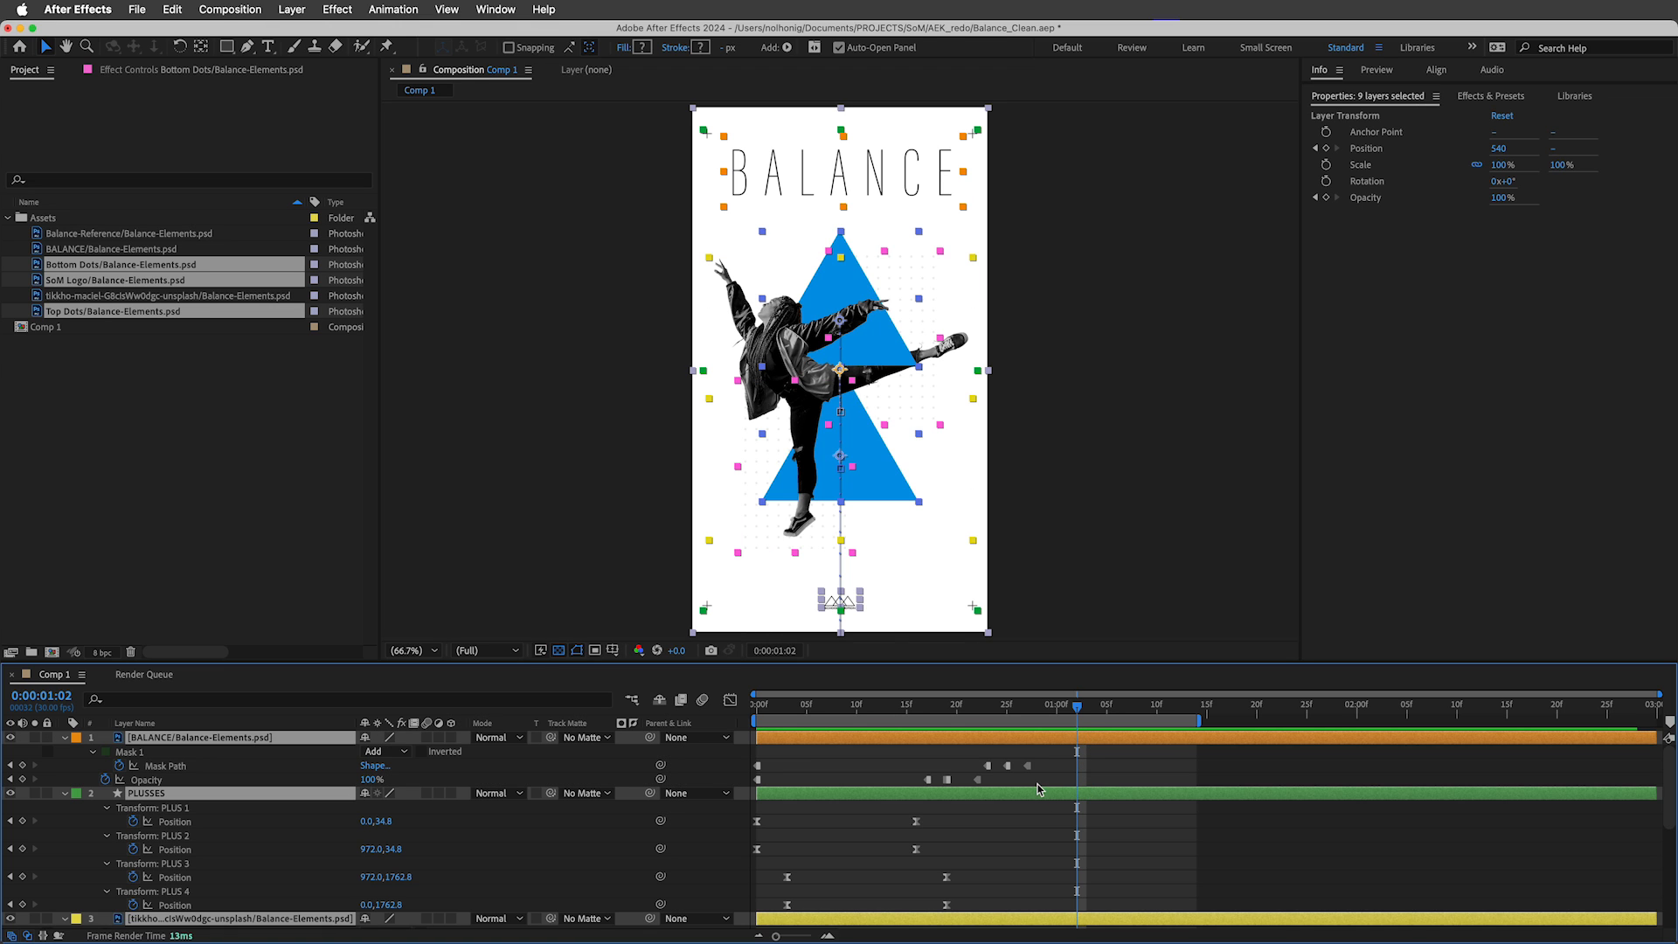
scroll(1008, 850, down, 8)
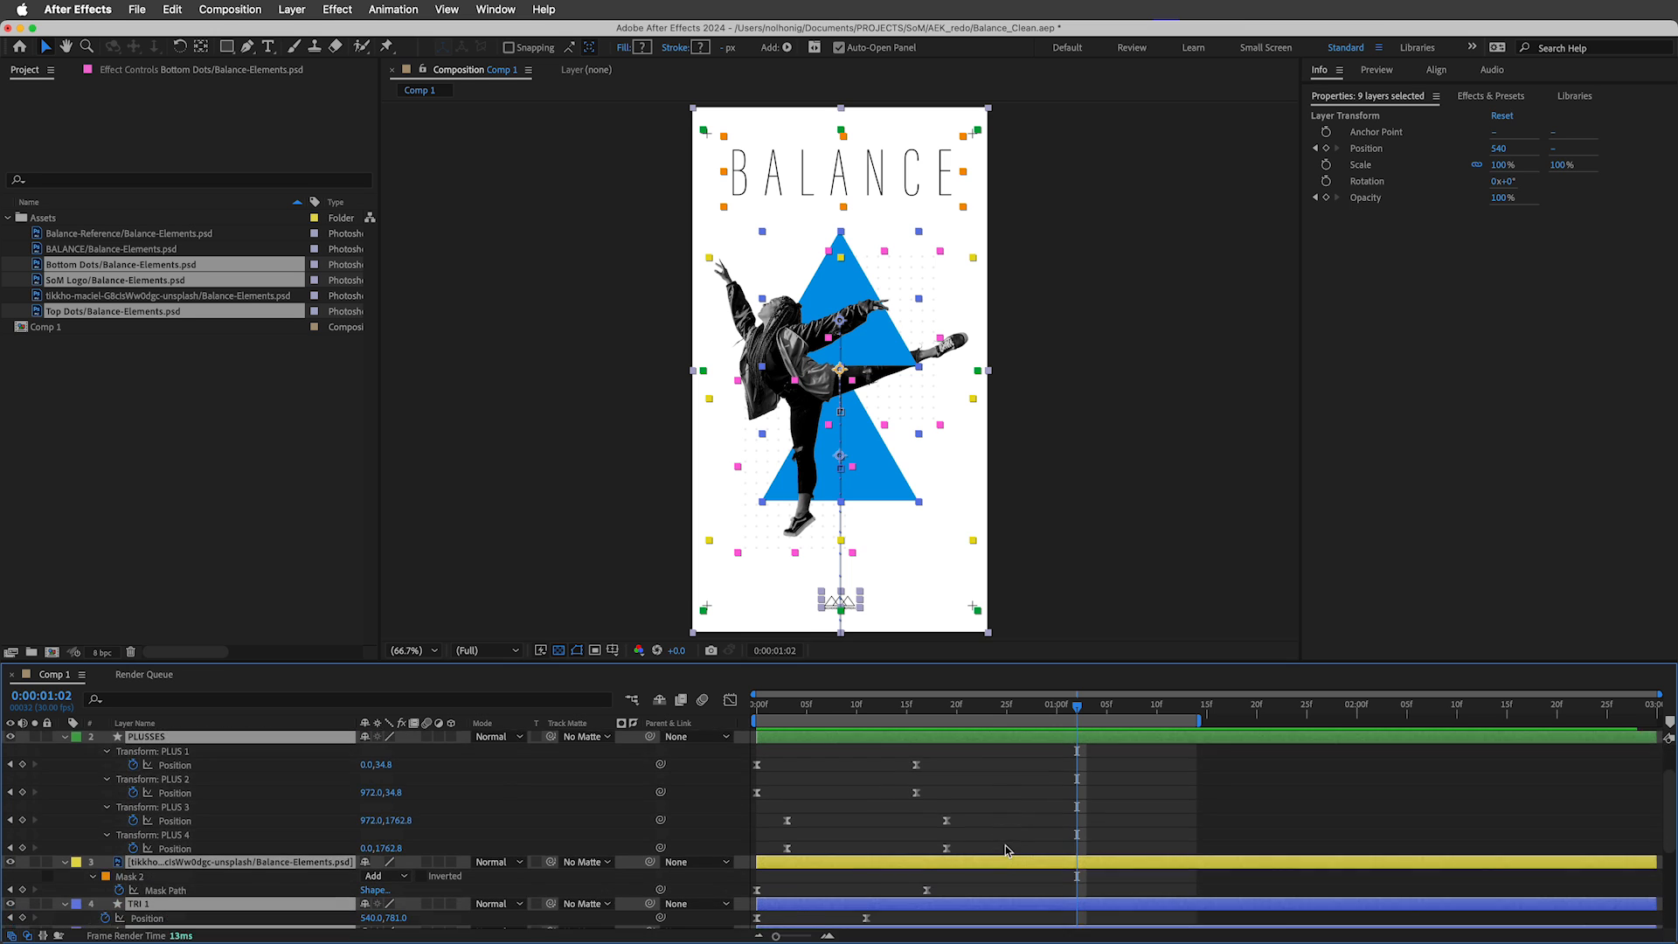
drag(939, 794, 704, 872)
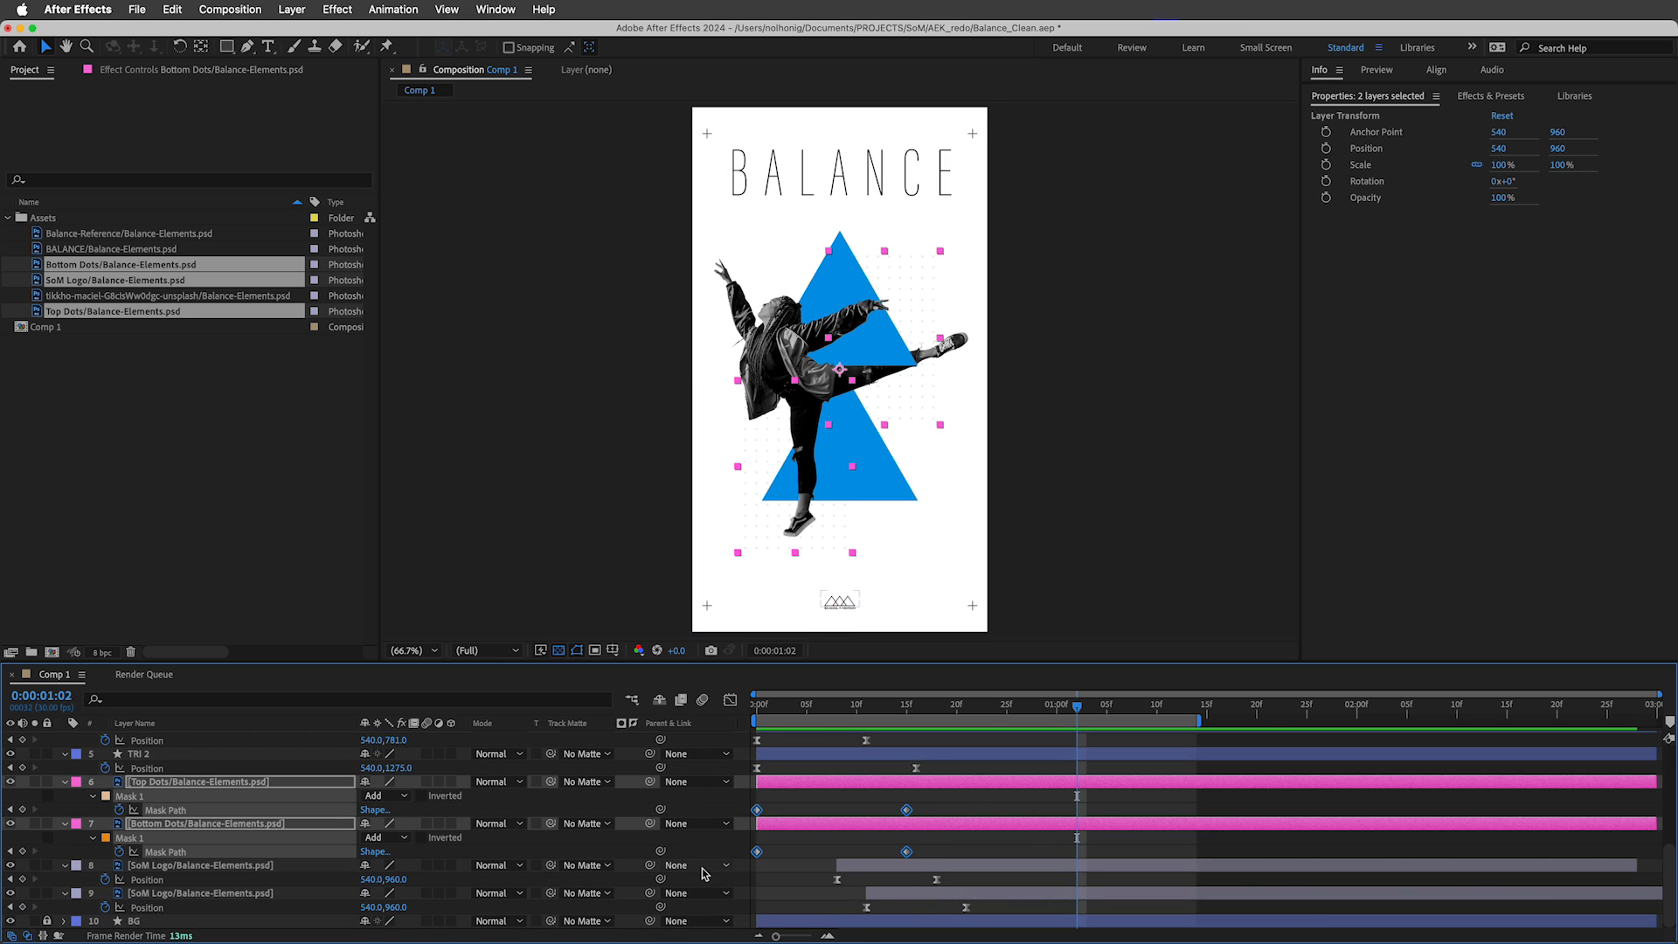
key(F9)
Select the eased keyframes on every layer except the BALANCE title, enlarge the timeline and inspect their combined speed graphs.
drag(1010, 907, 733, 820)
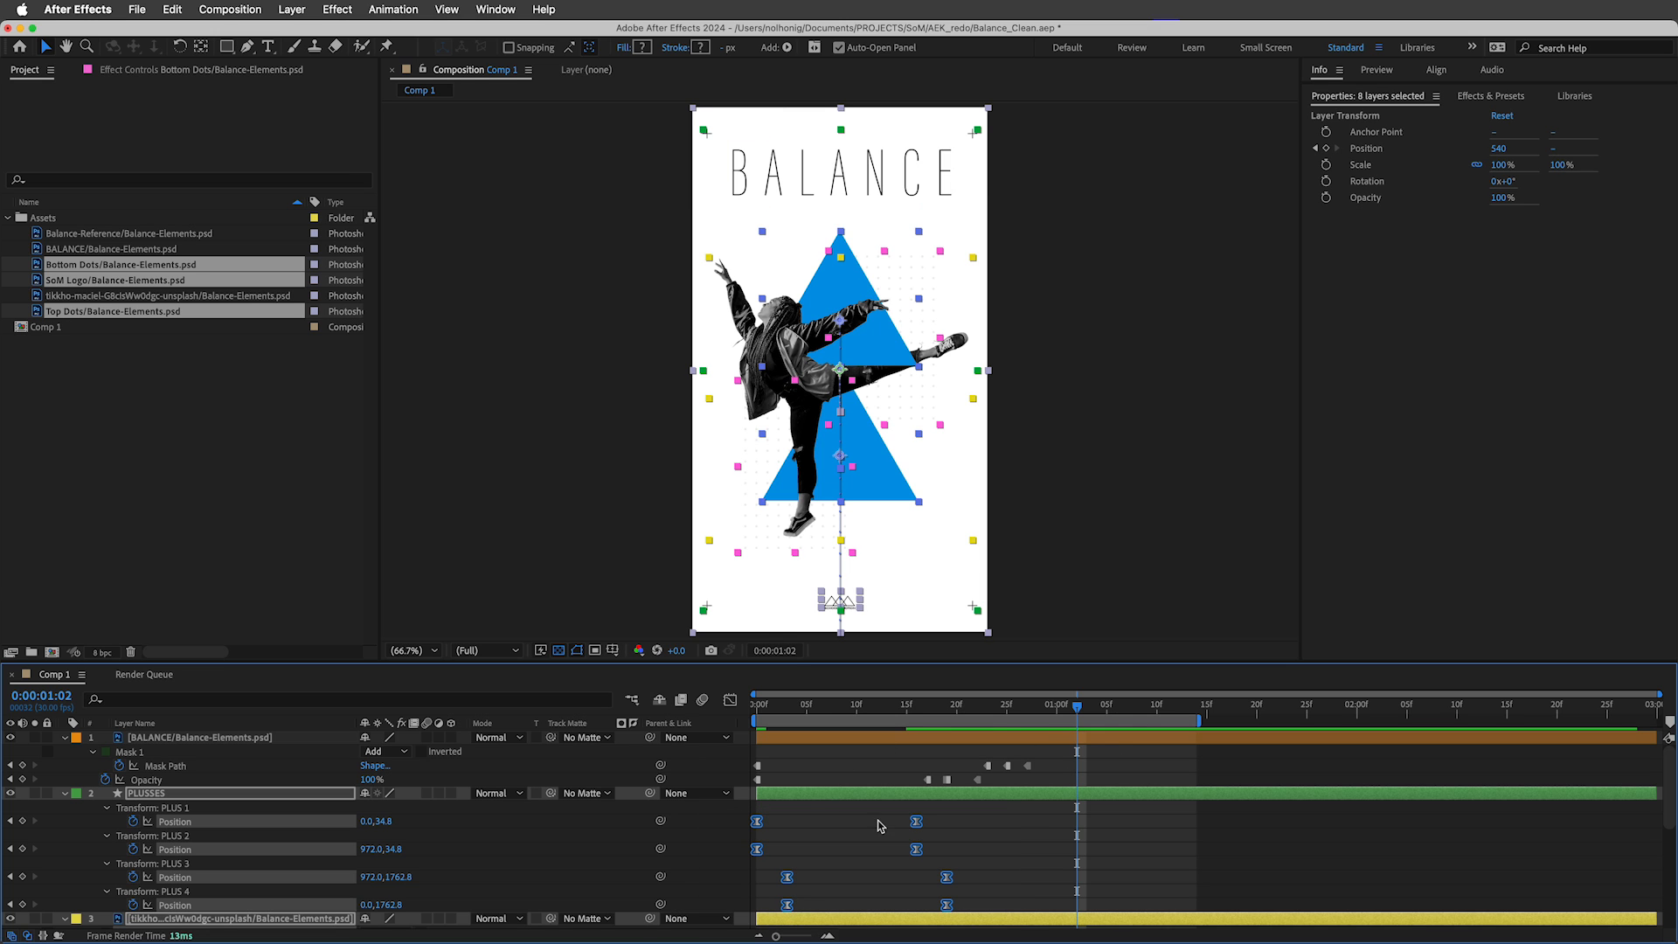
scroll(952, 821, down, 10)
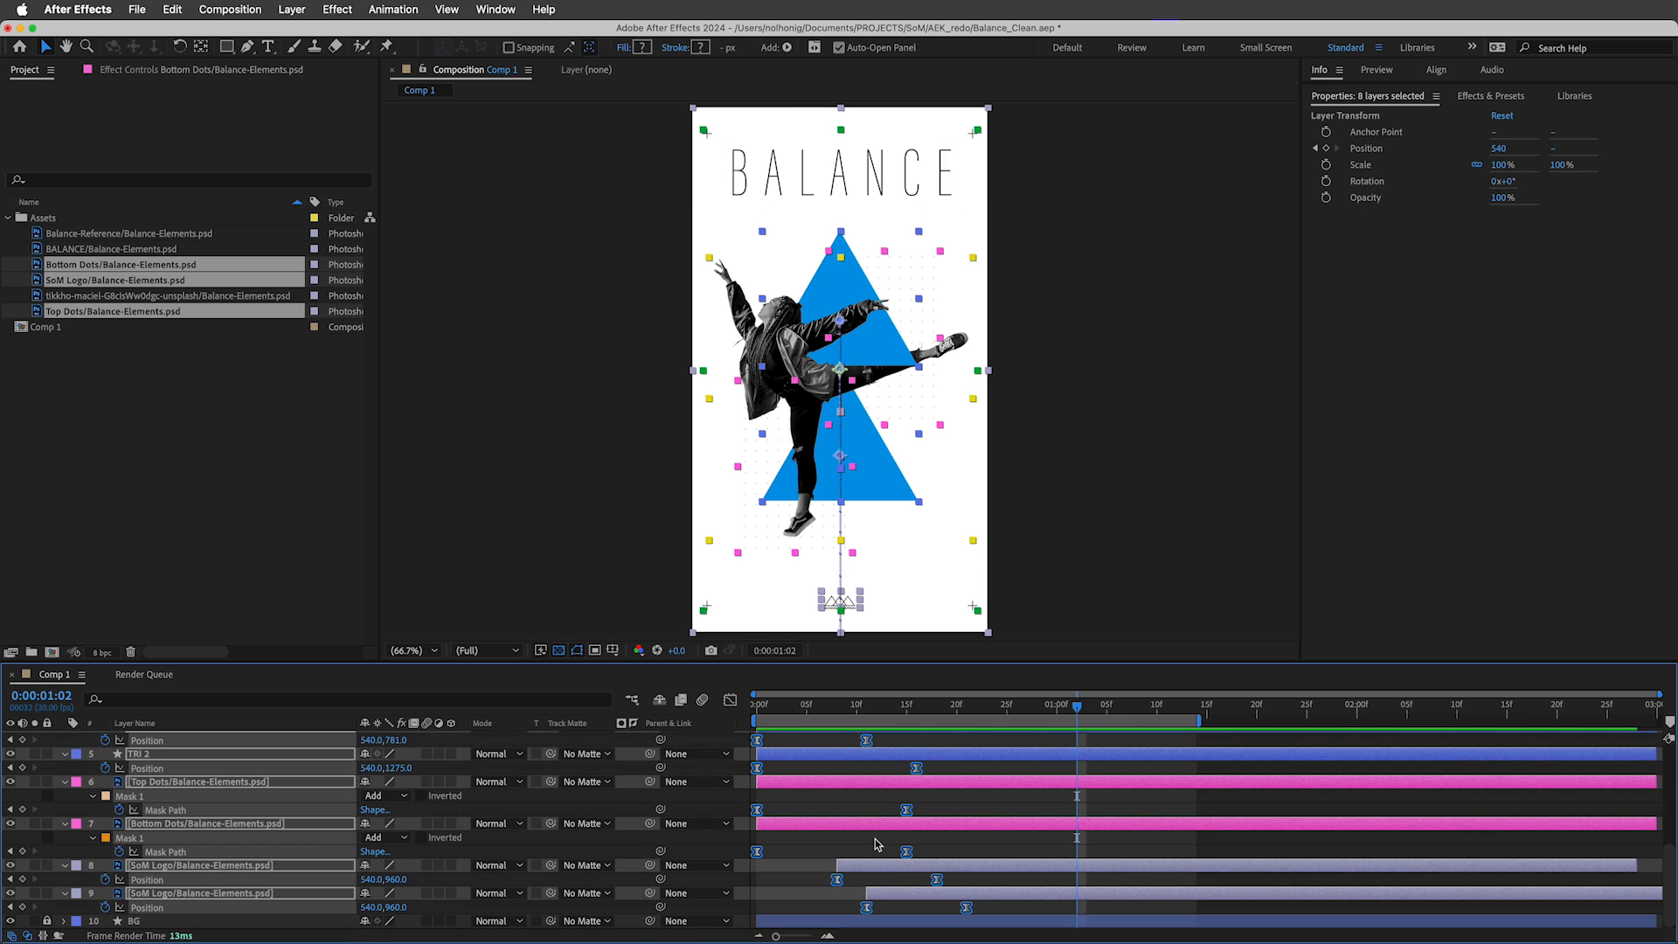
scroll(877, 844, up, 6)
scroll(877, 844, up, 2)
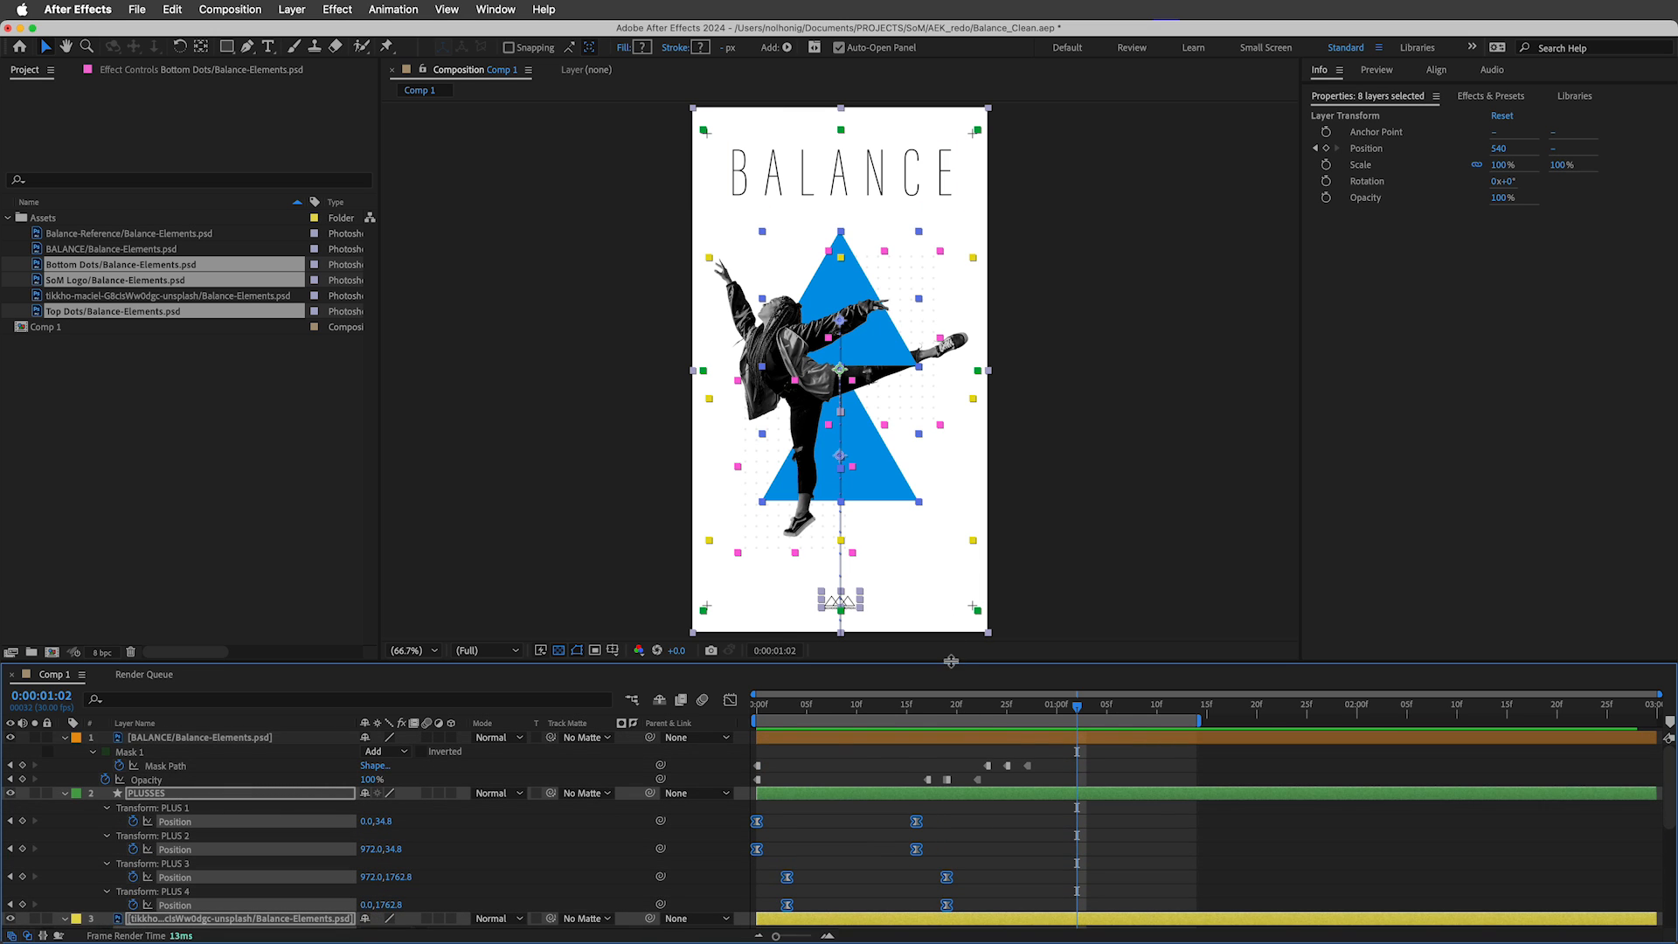
drag(950, 650, 947, 500)
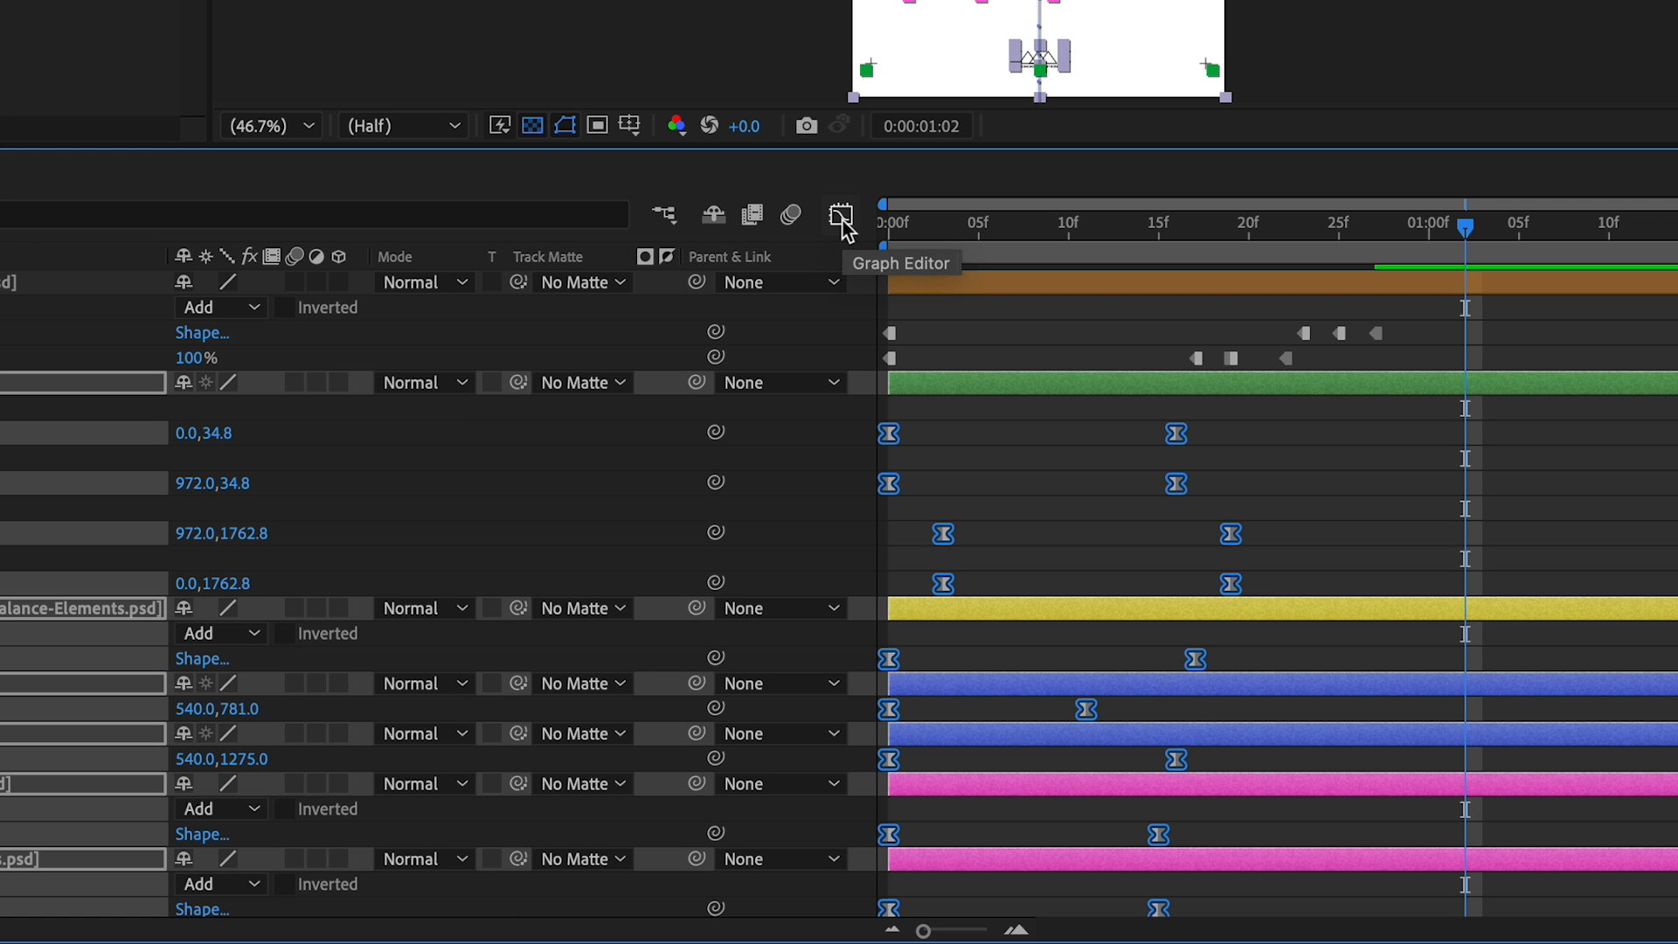
click(841, 217)
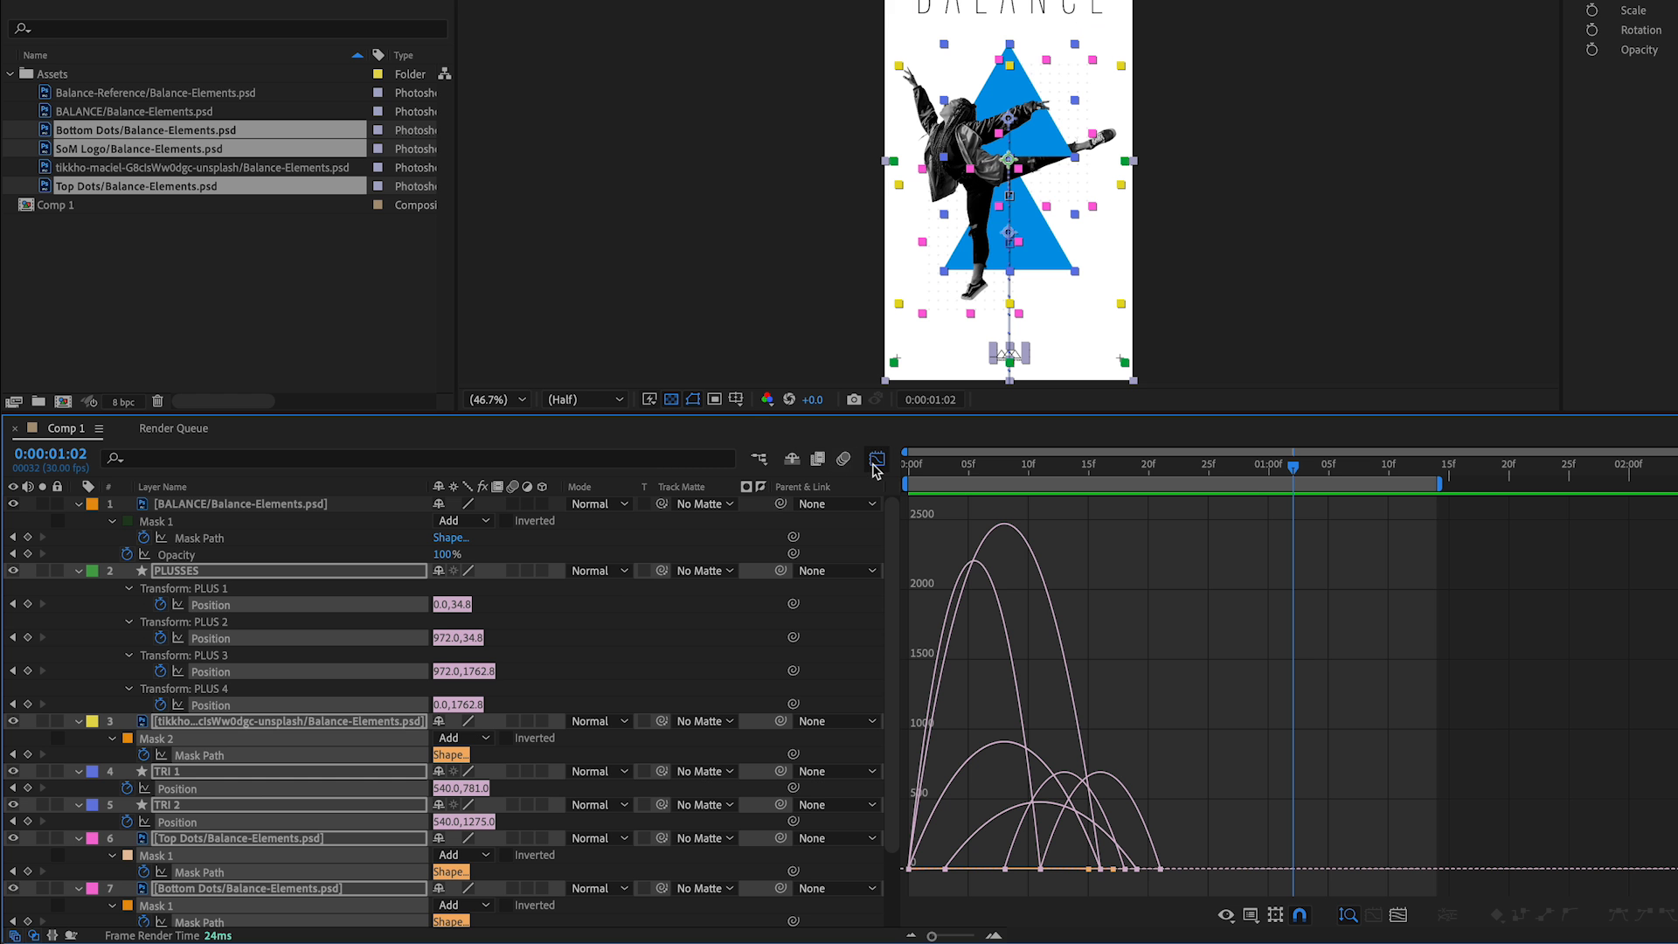
click(730, 537)
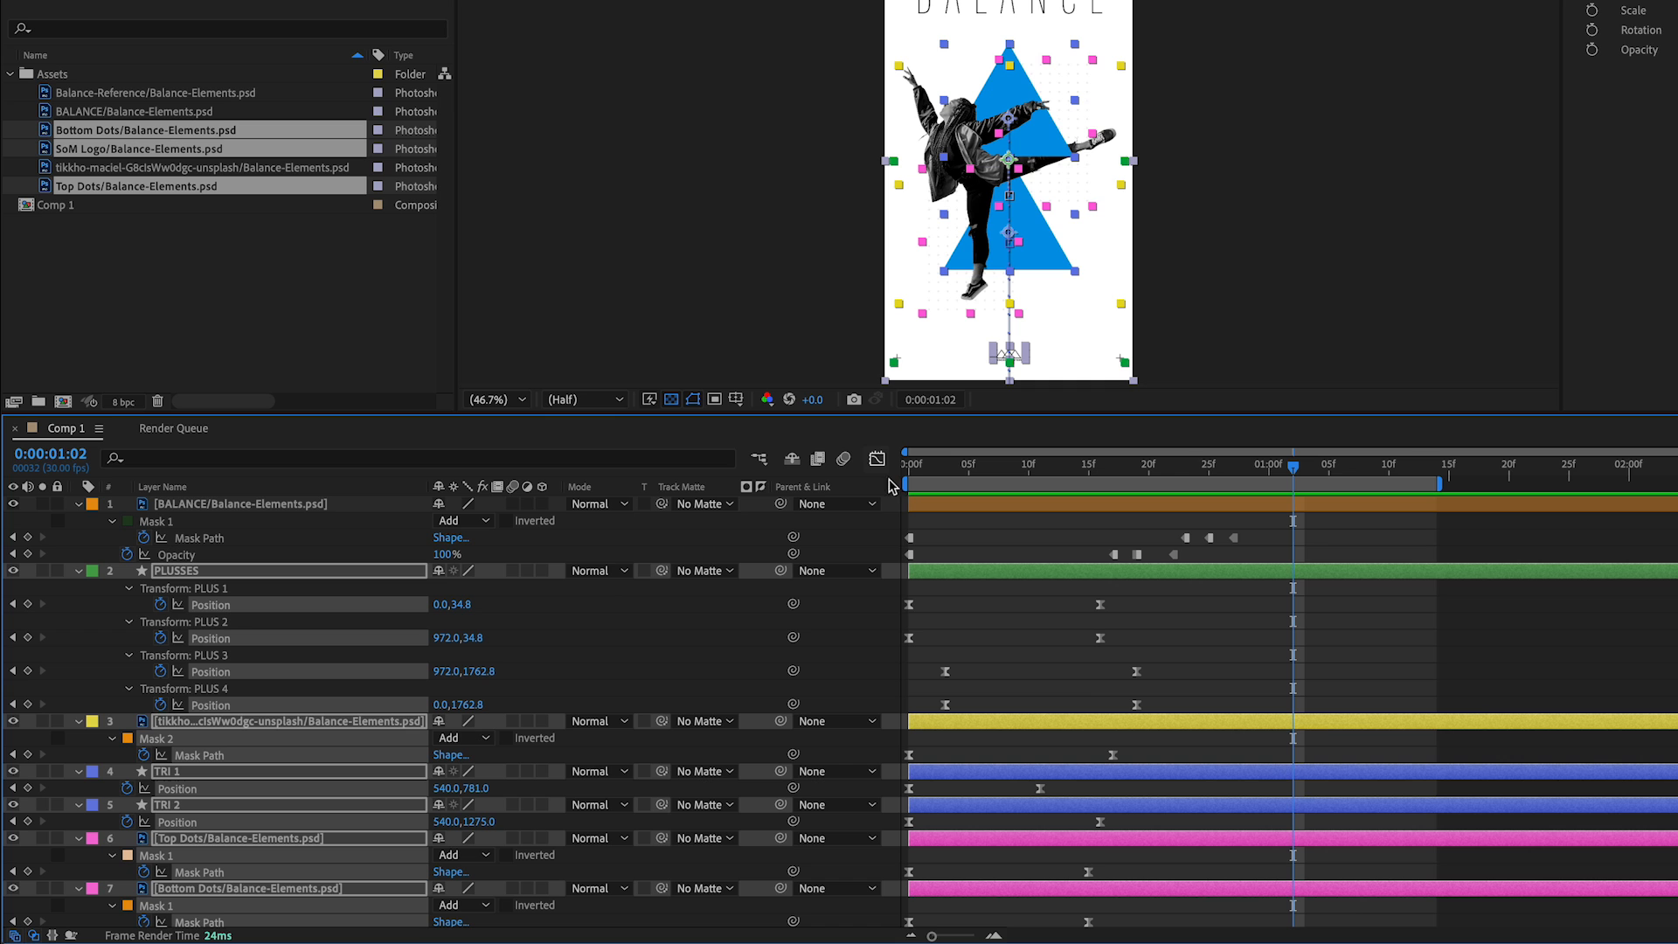
Select the starting keyframes of every layer except the BALANCE title and shorten their outgoing speed handles for a fast start.
drag(1009, 572, 884, 877)
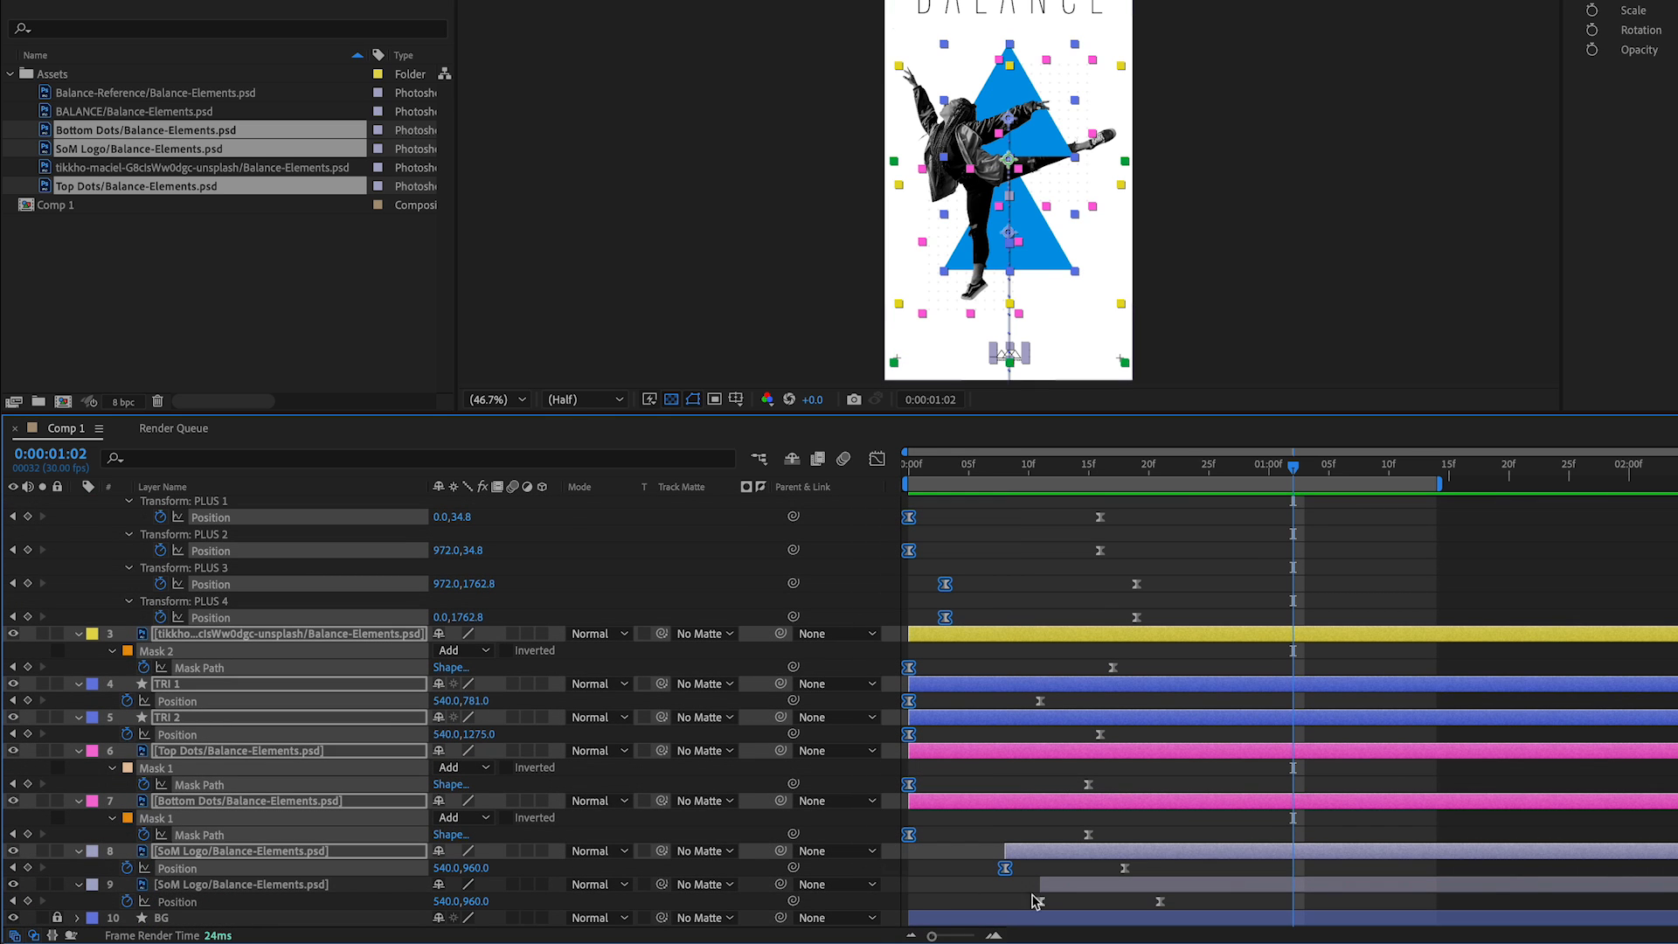
shift+click(1040, 901)
scroll(1014, 794, up, 3)
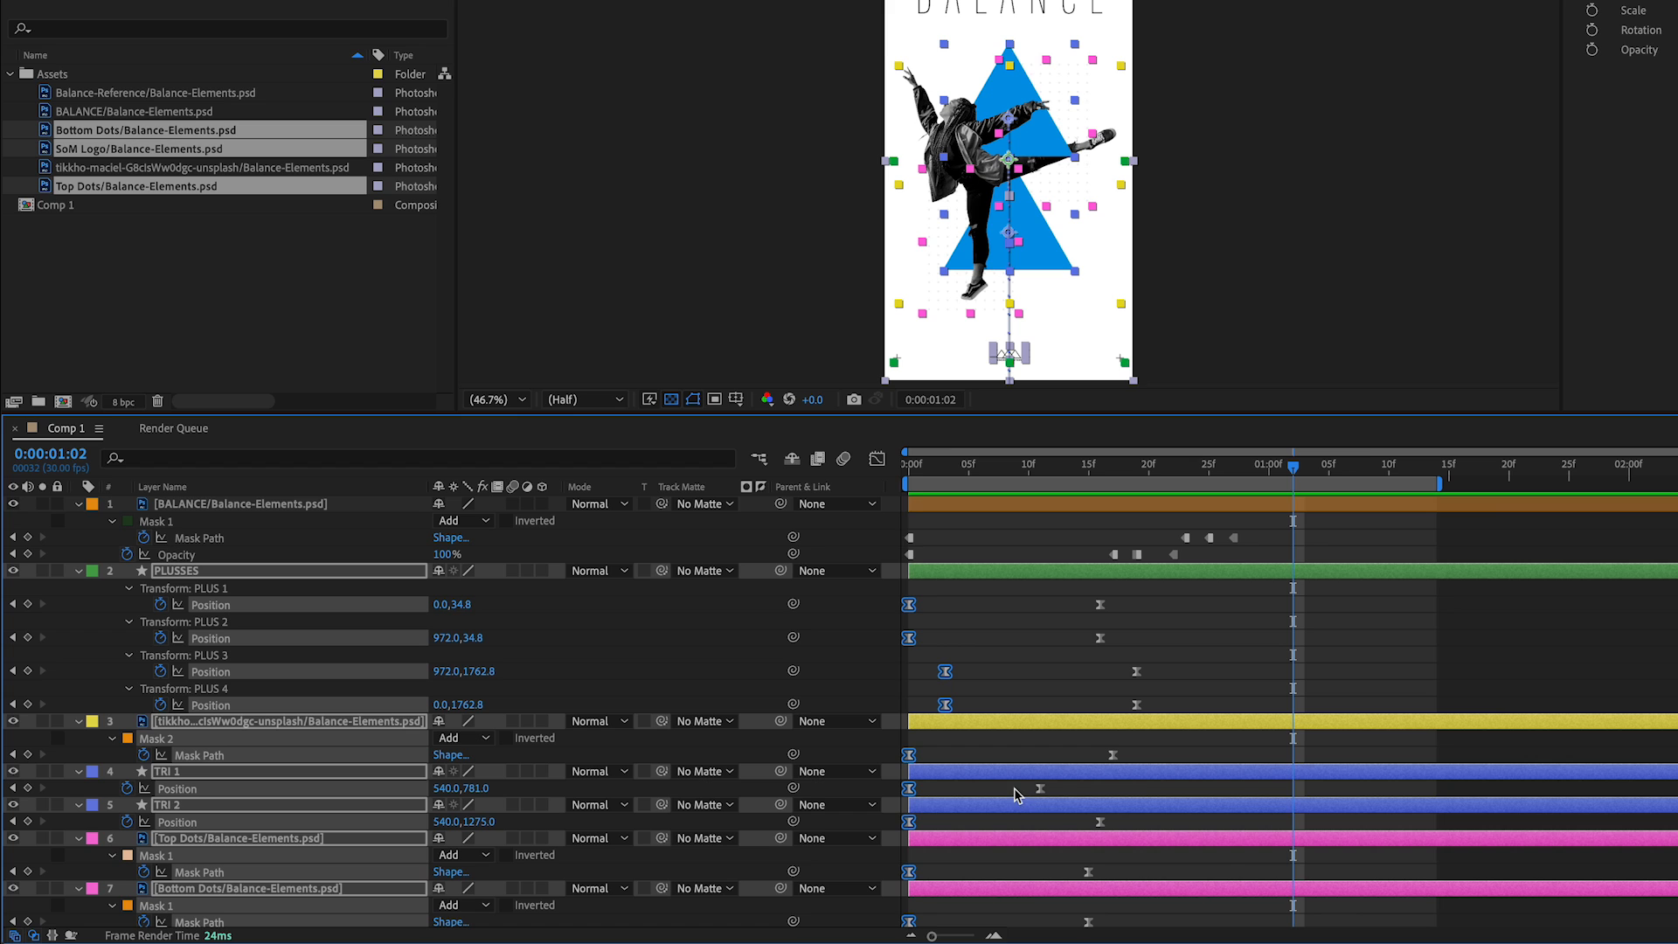
click(877, 458)
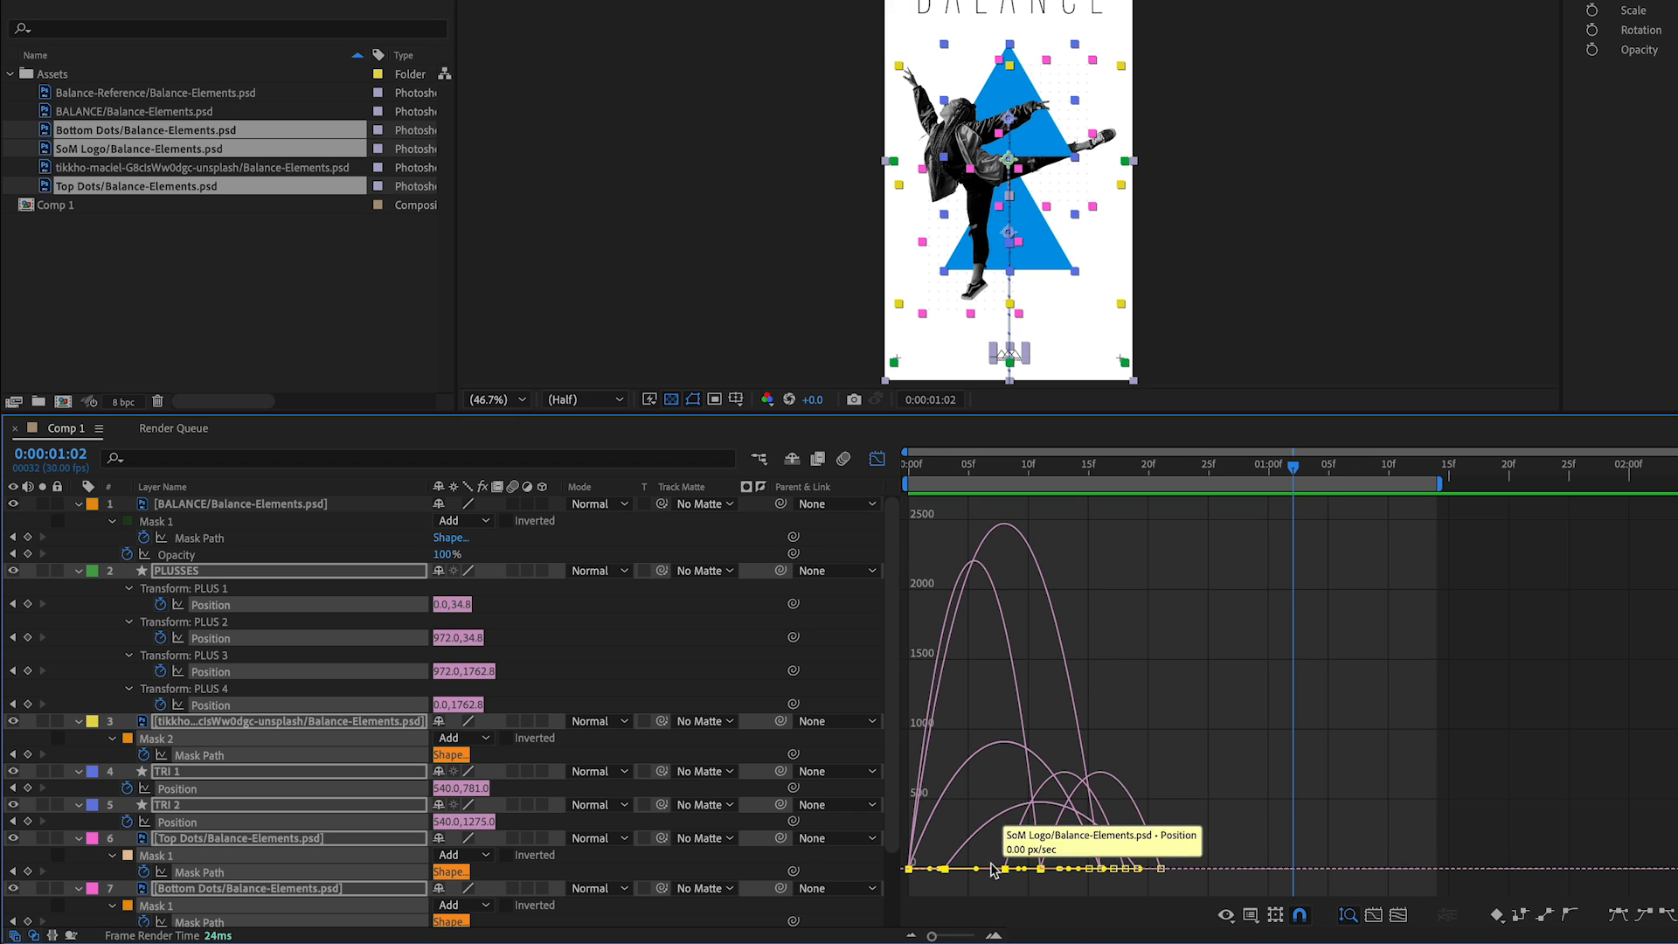
drag(976, 870, 954, 879)
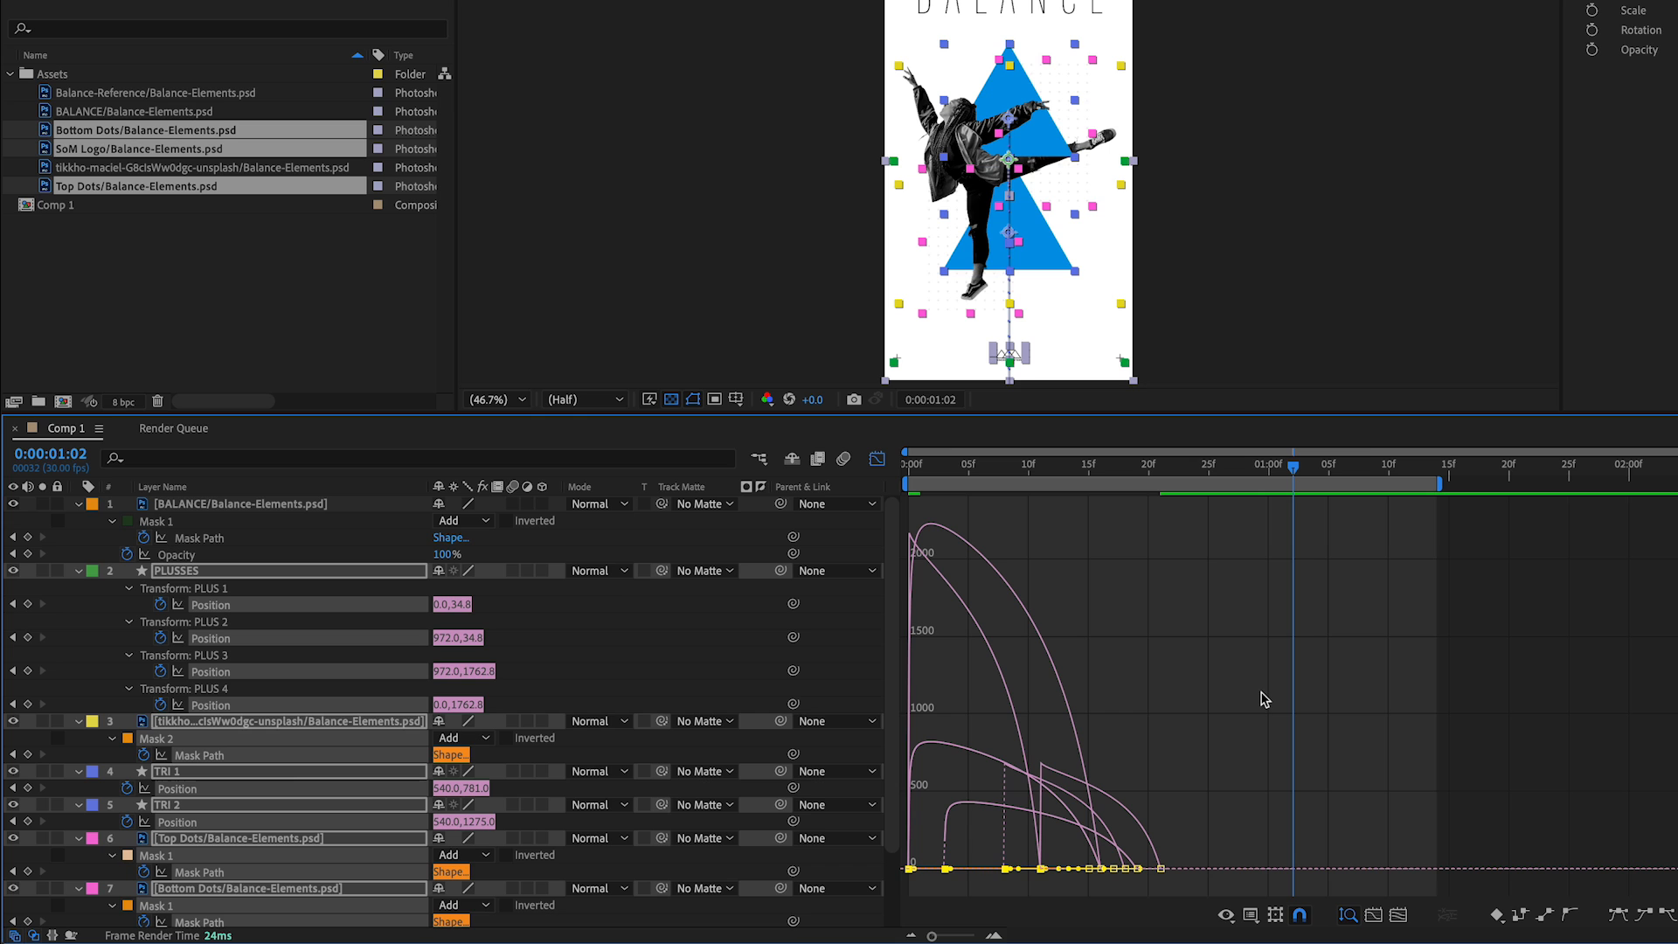
click(877, 458)
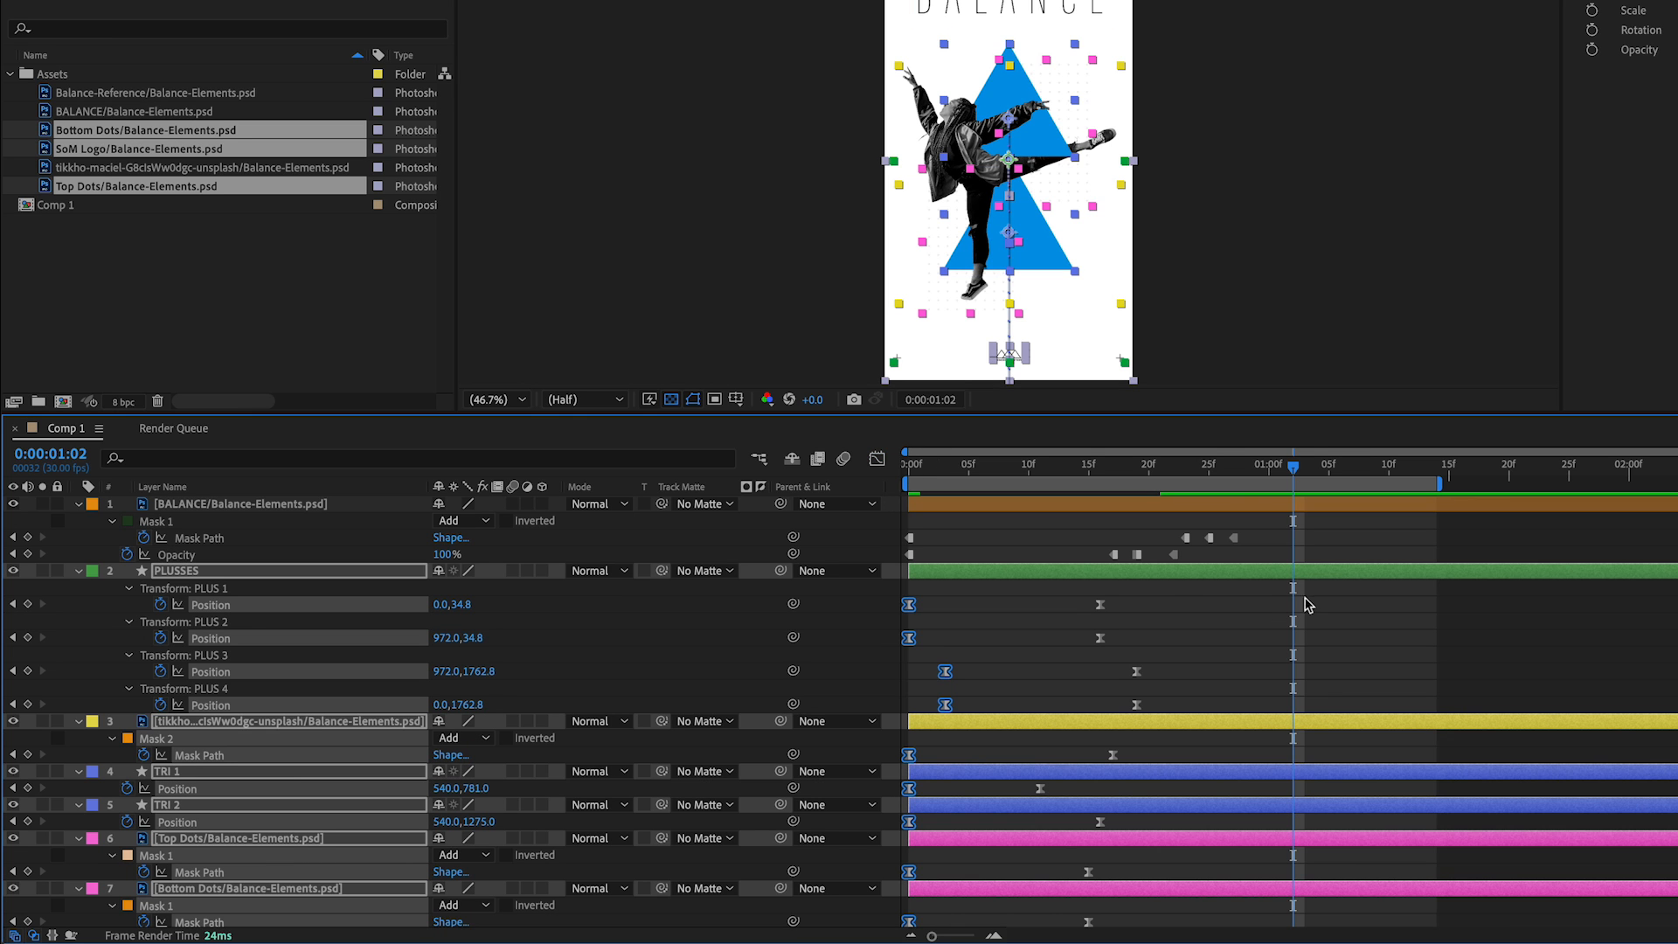
Select the same layers' ending keyframes, lengthen their incoming speed handles for a long slow-down, and play back the poster animation.
drag(1024, 599, 1252, 905)
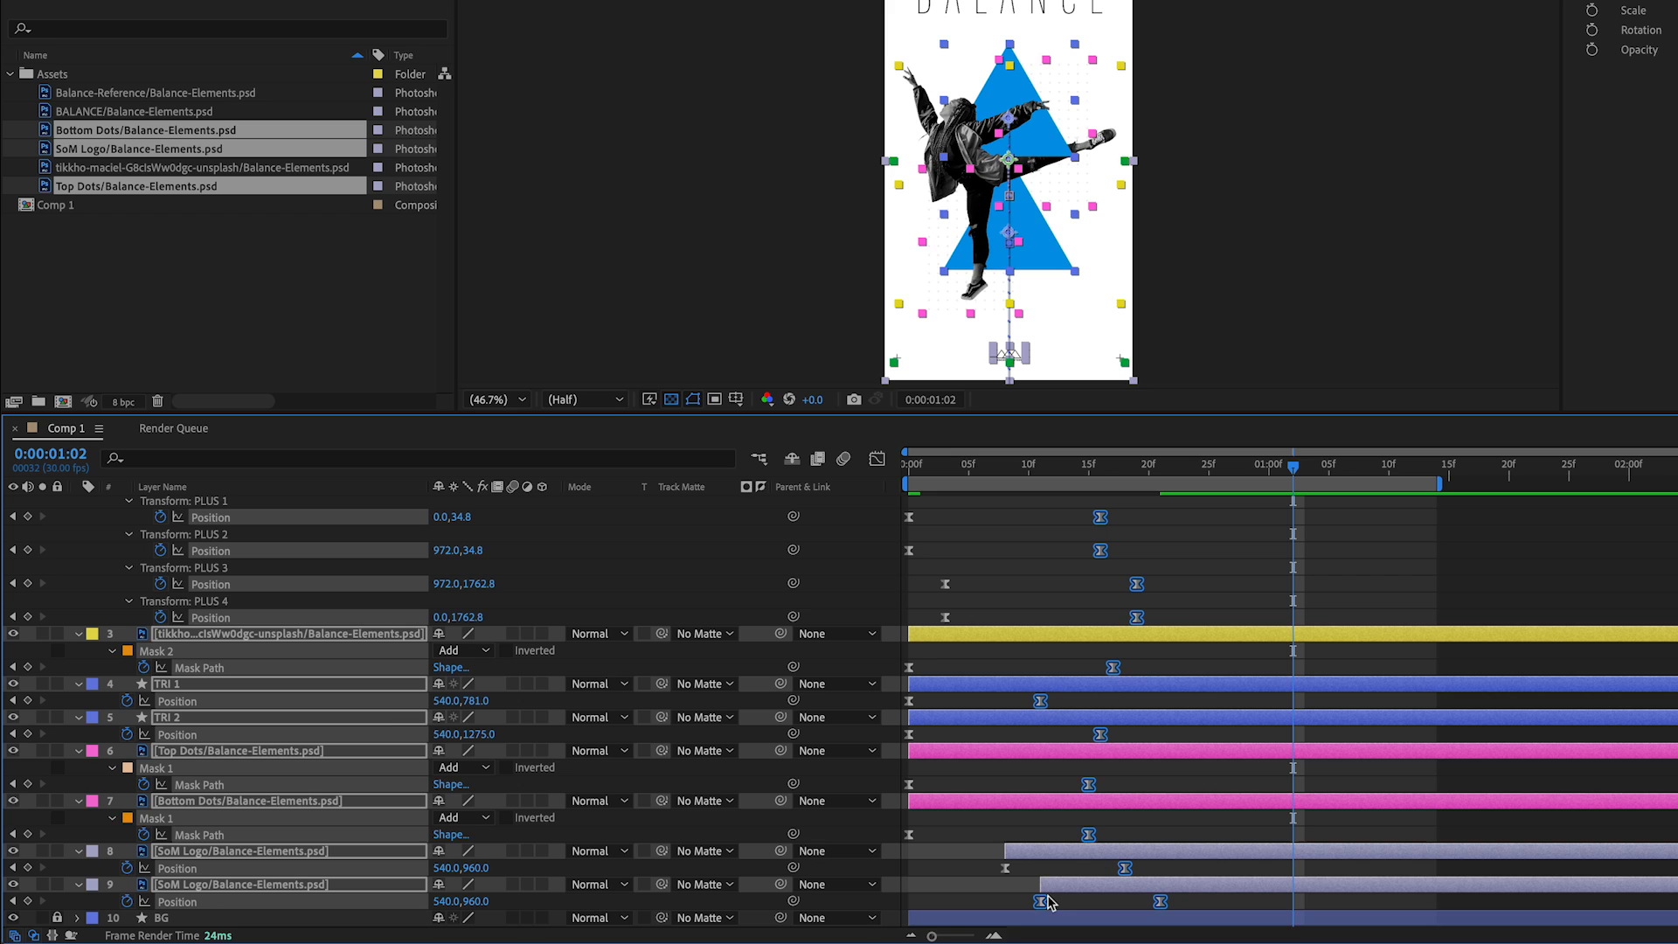
click(876, 458)
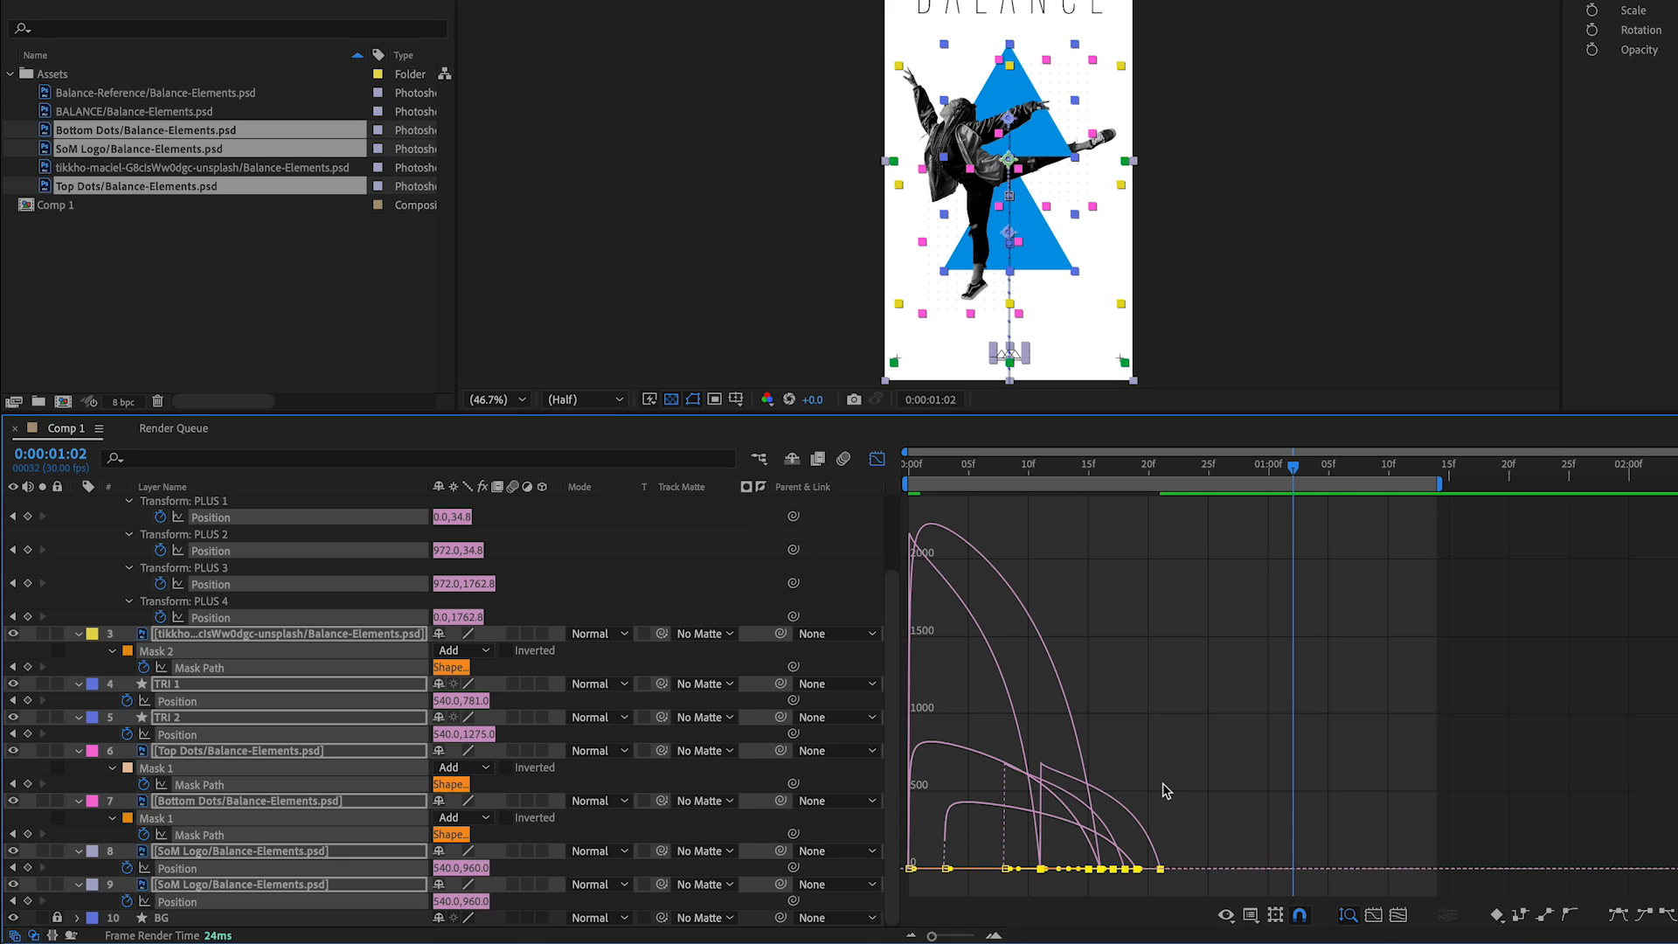
drag(1081, 874, 1049, 880)
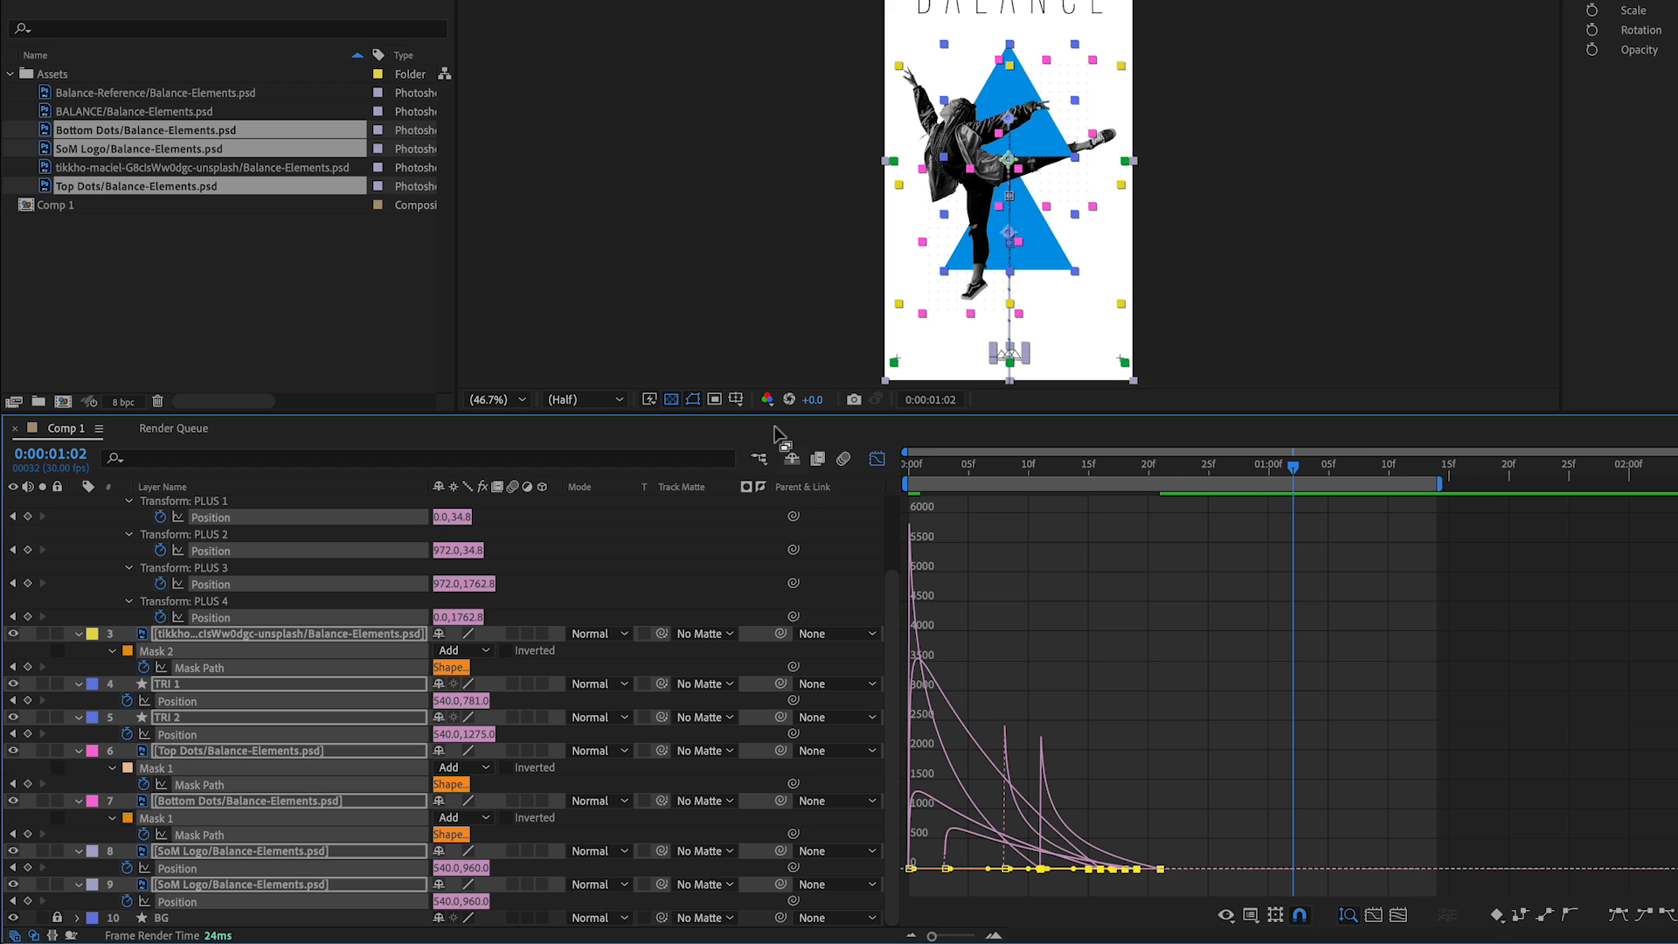
click(876, 458)
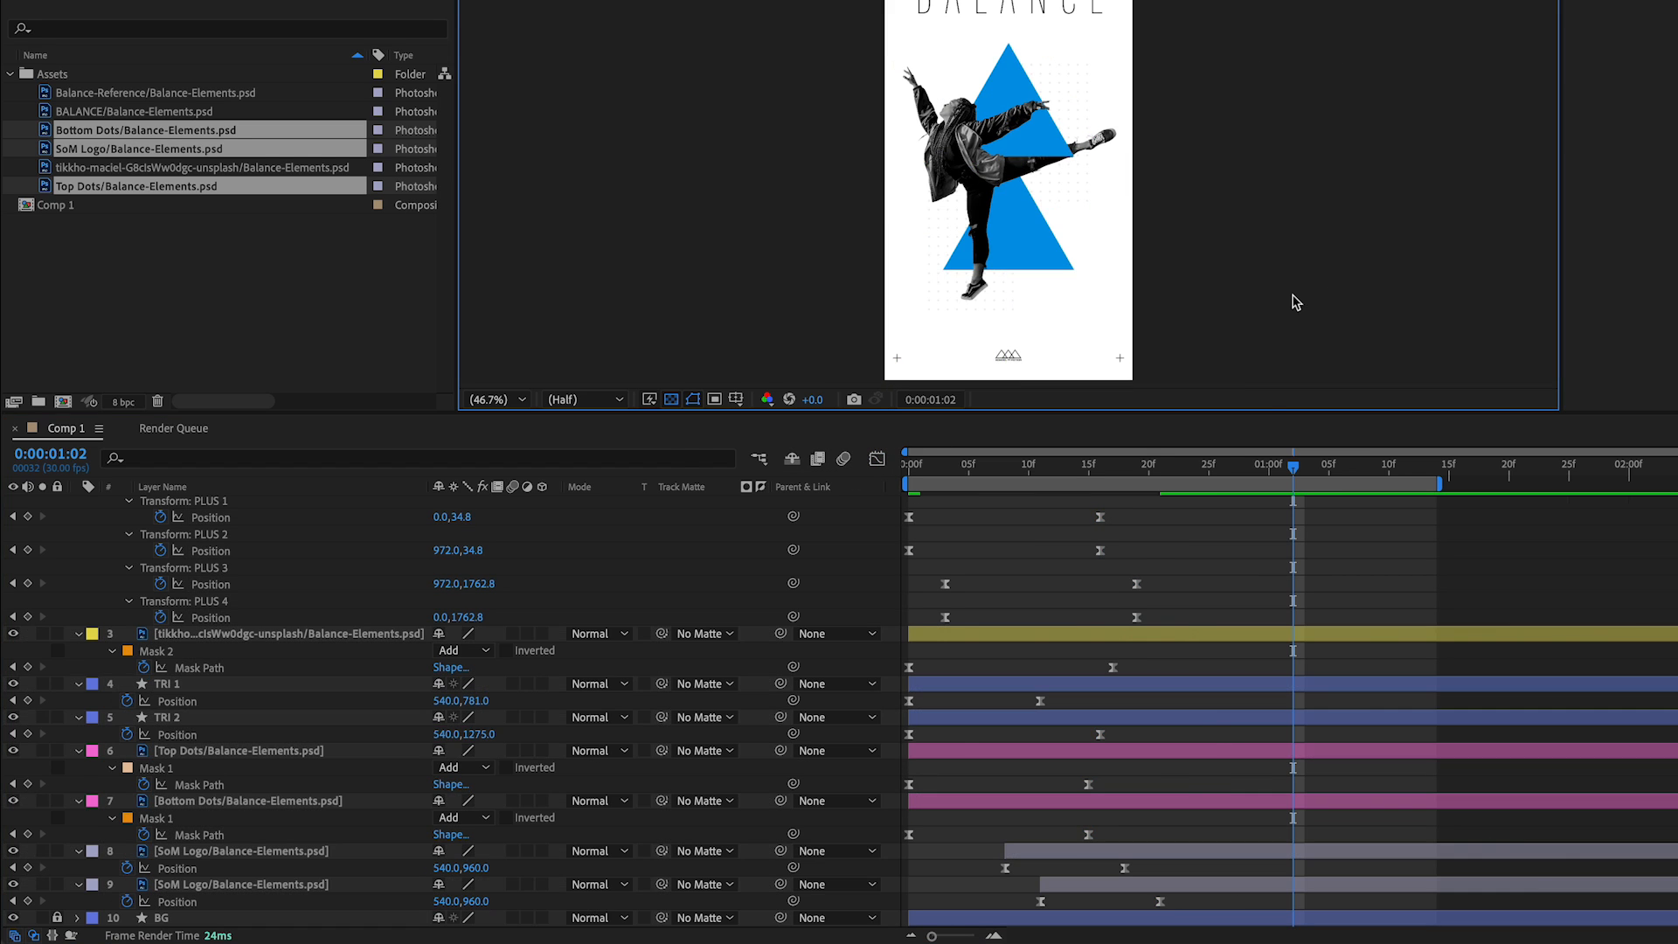
key(space)
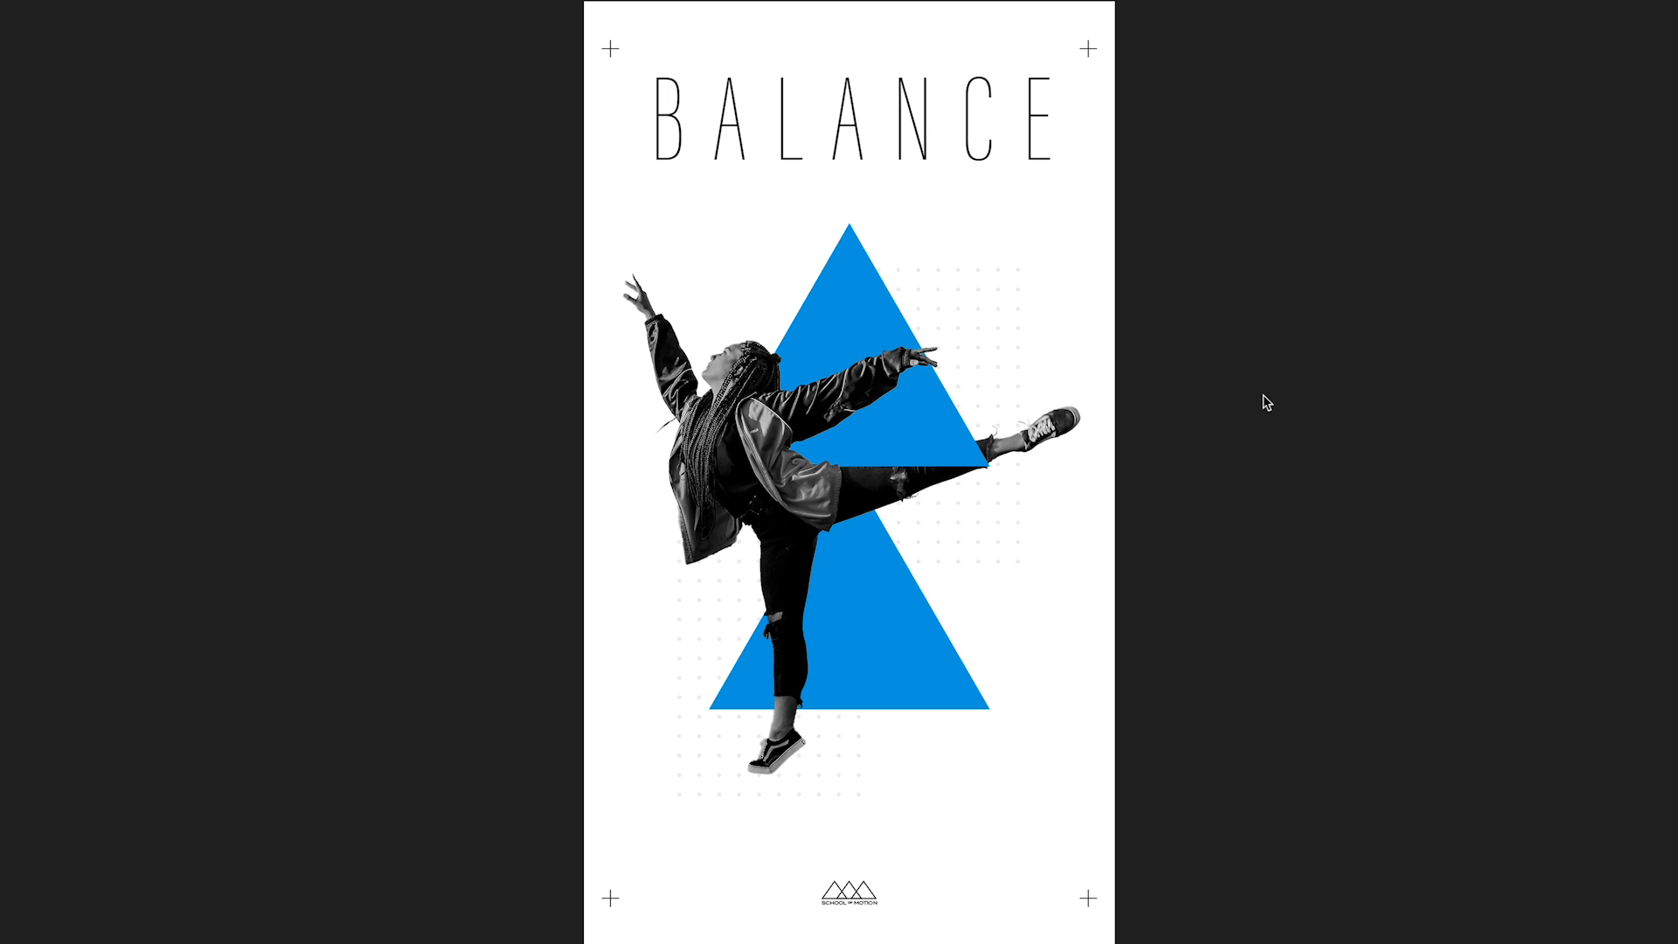